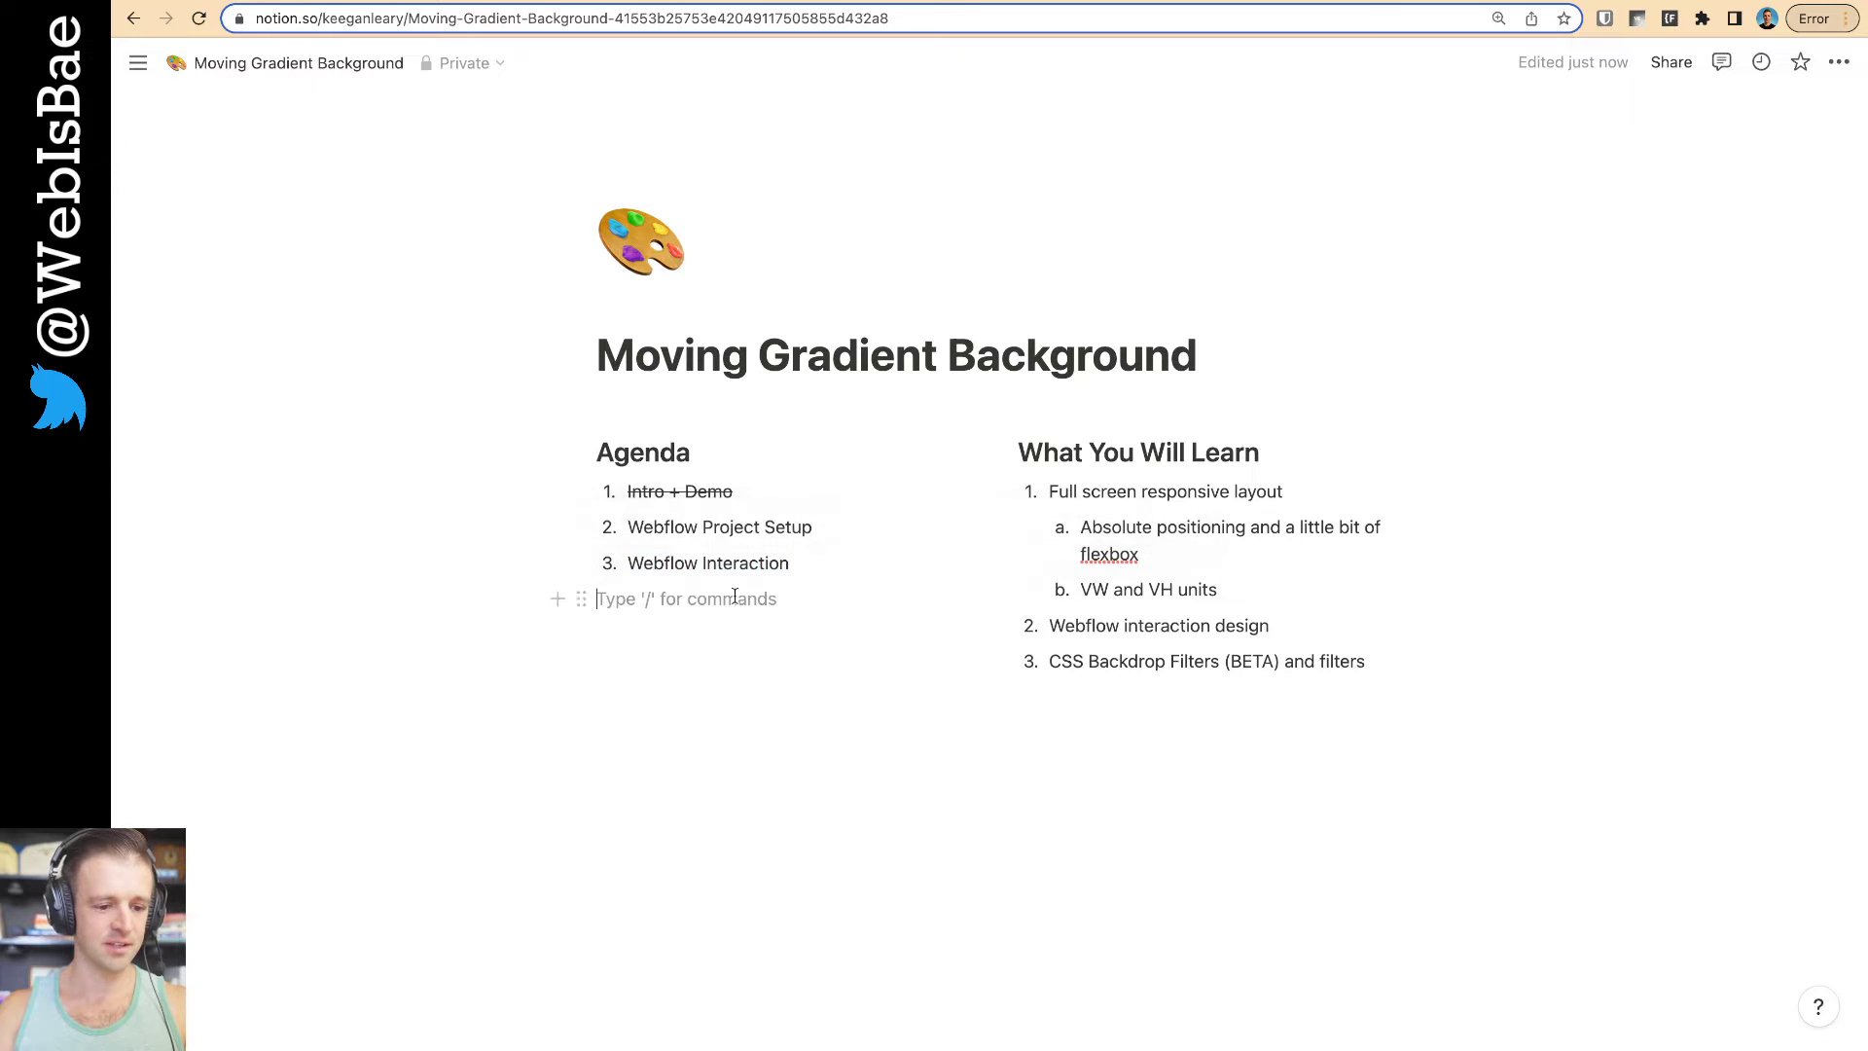
Switch from the lesson outline to the published Gradient Background v2 page and check its full-screen layout while resizing the browser window
{"action": "left_click", "coordinate": [1068, 494]}
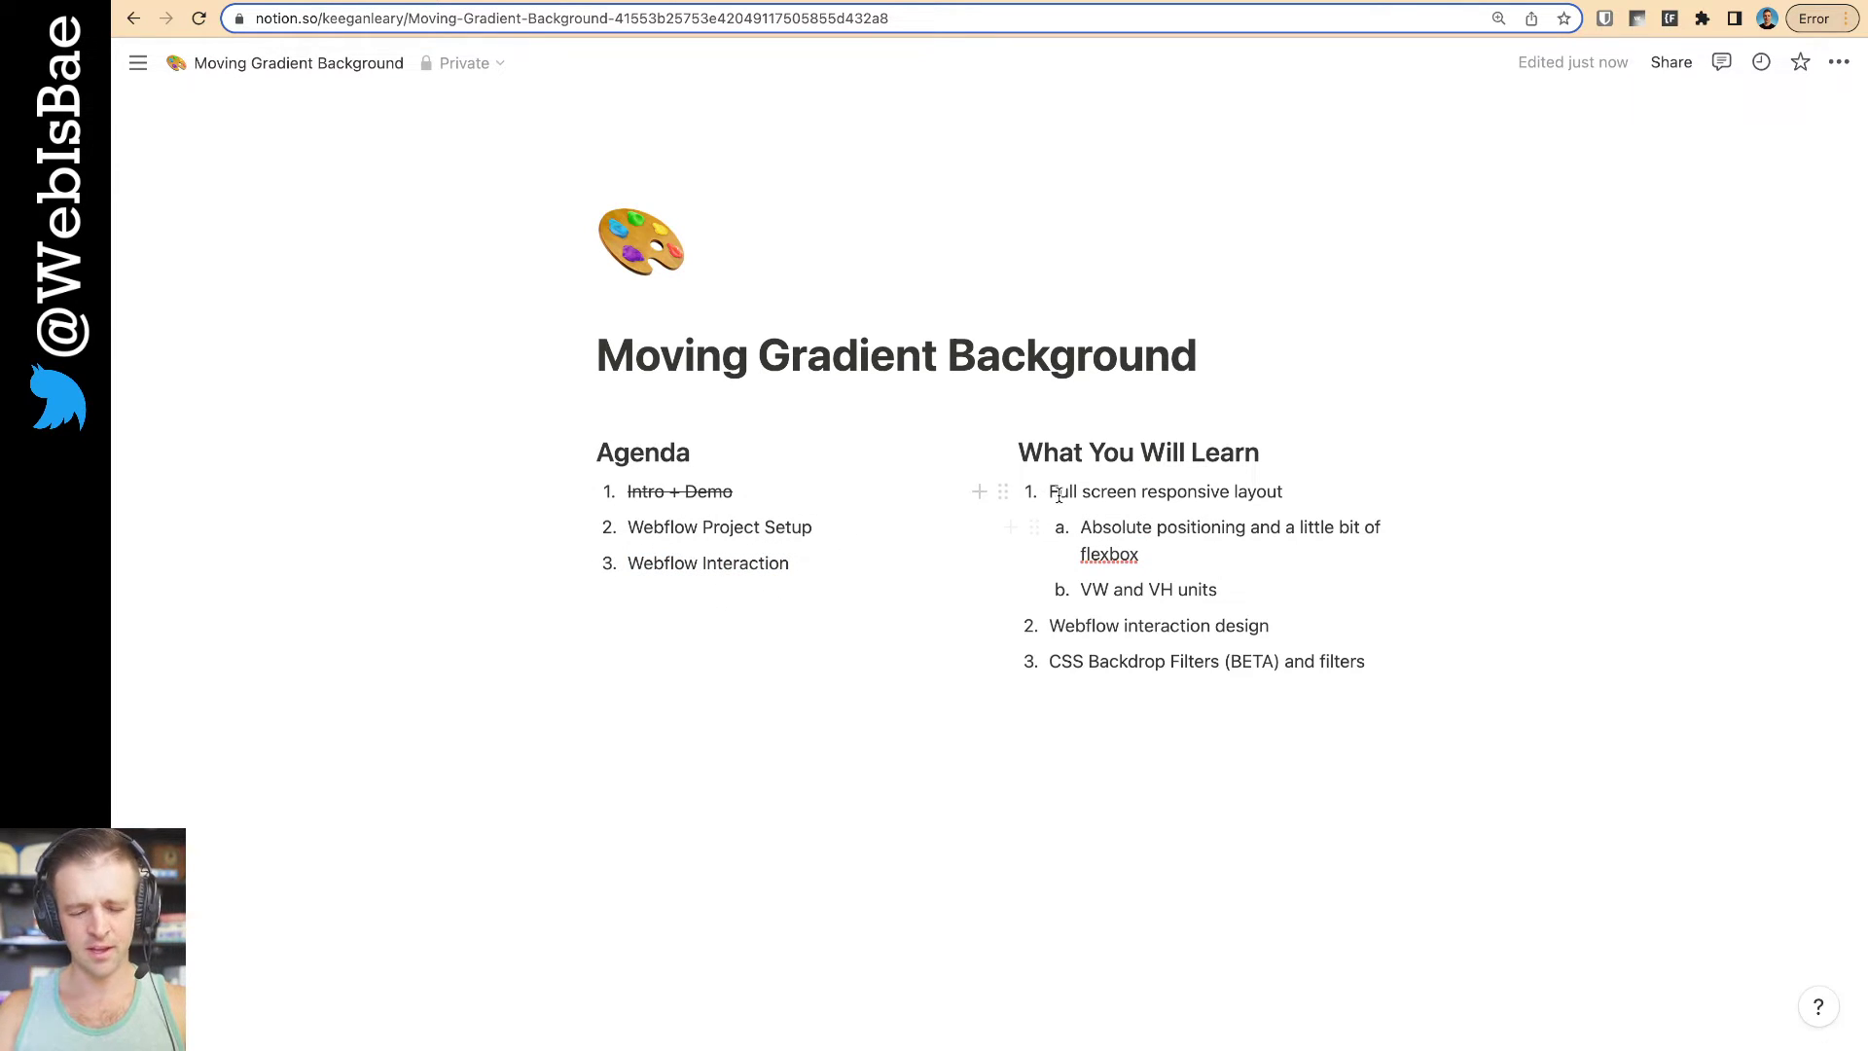
{"action": "left_click_drag", "start_coordinate": [1051, 494], "coordinate": [1305, 496]}
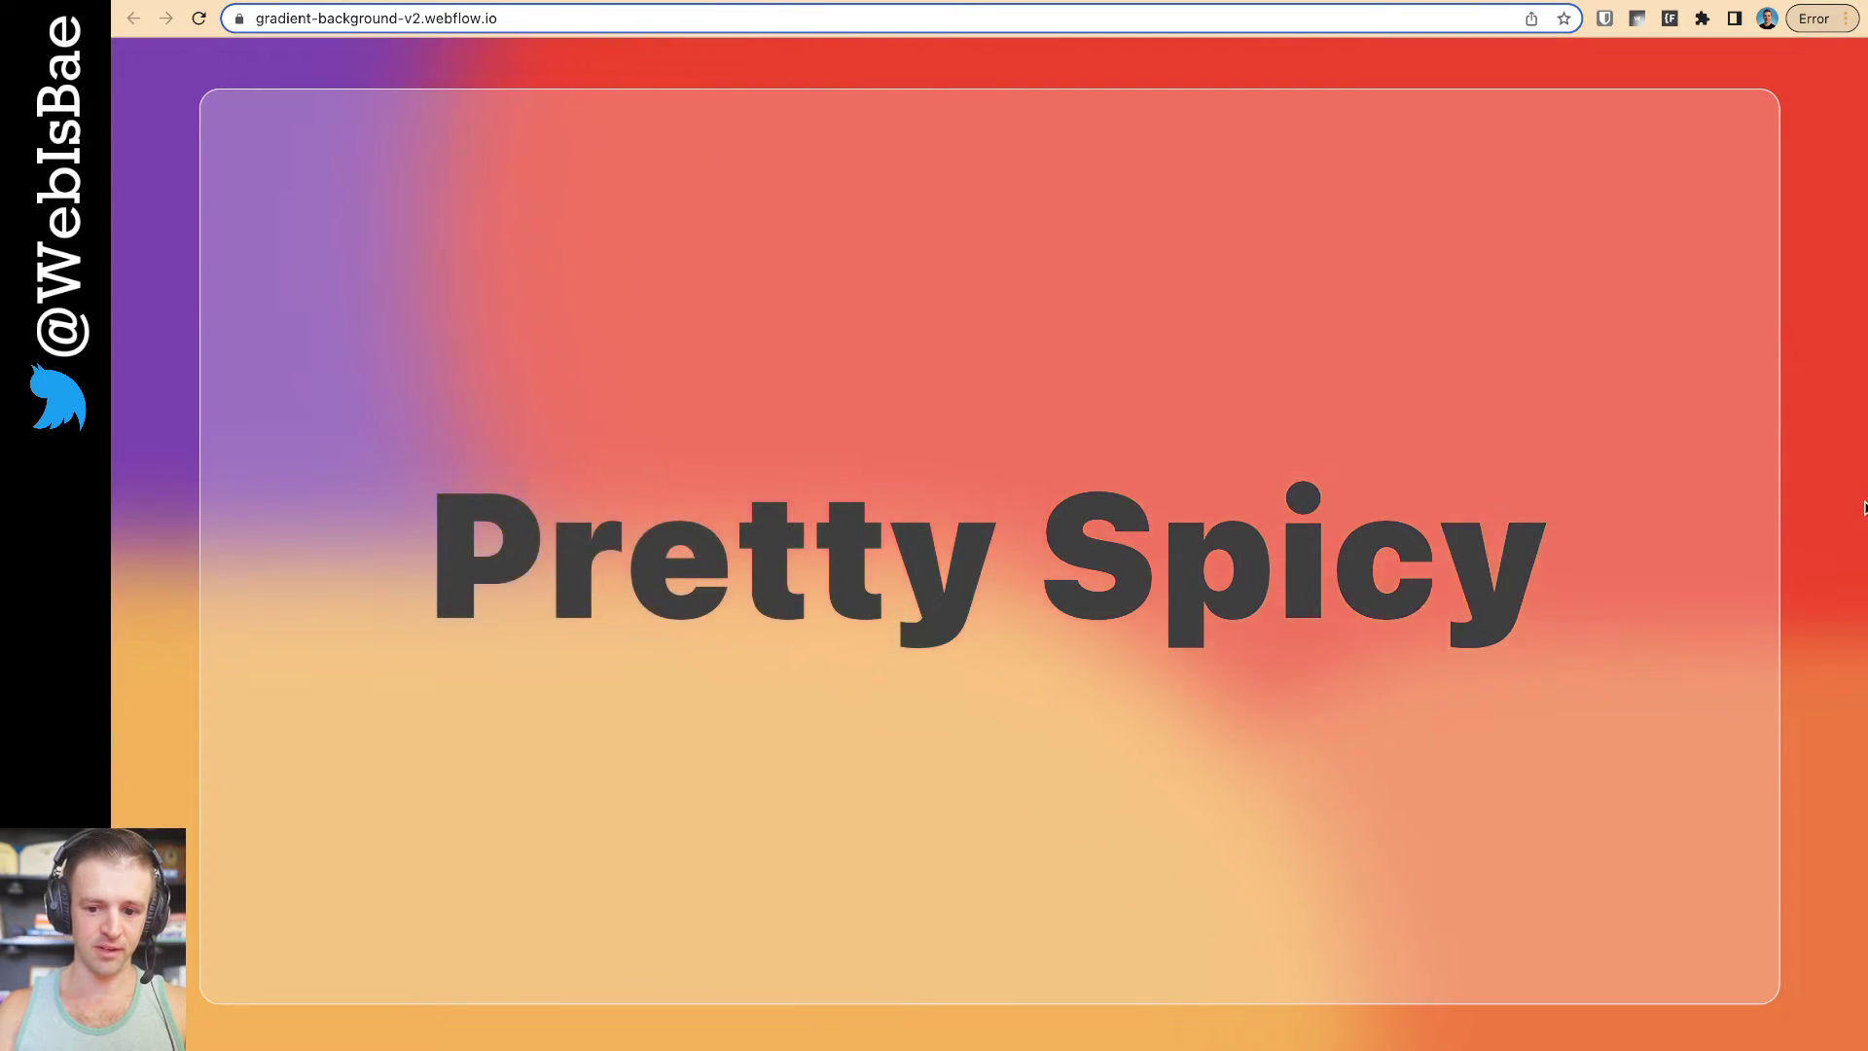
{"action": "mouse_move", "coordinate": [1655, 0]}
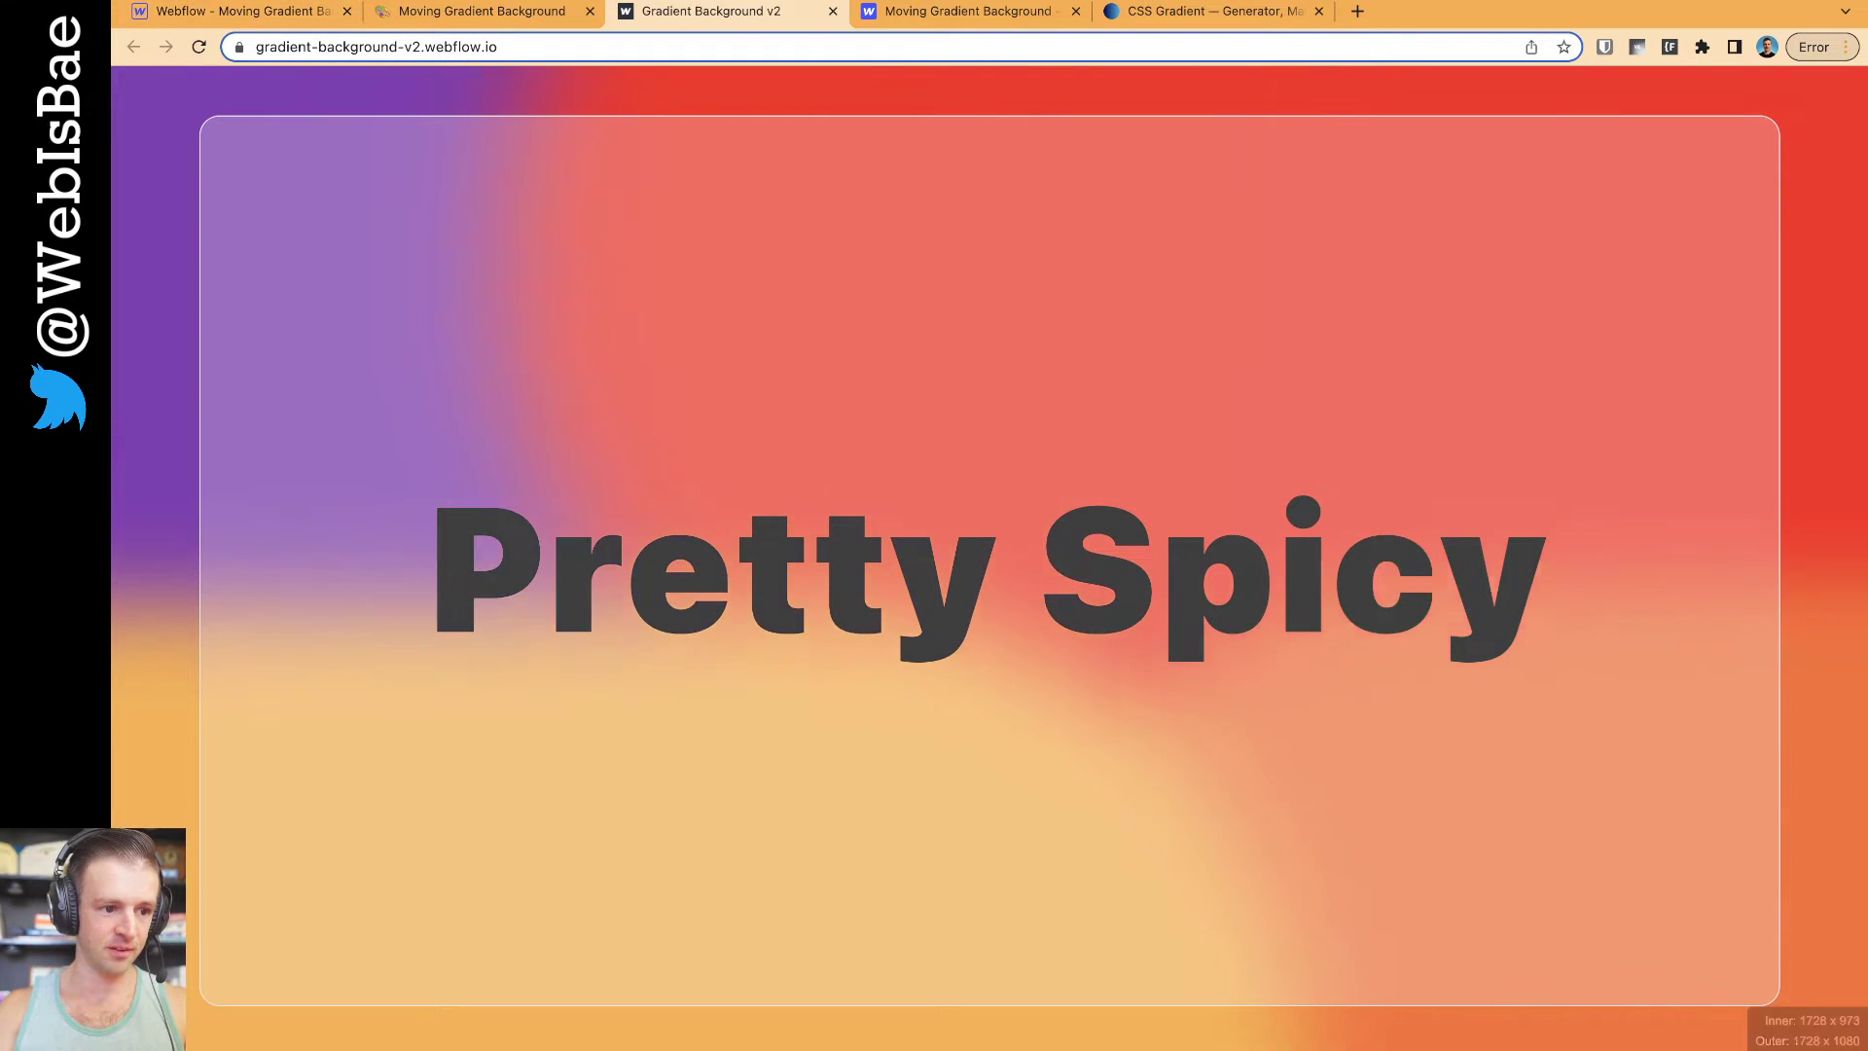
{"action": "key", "text": "ctrl+super+f"}
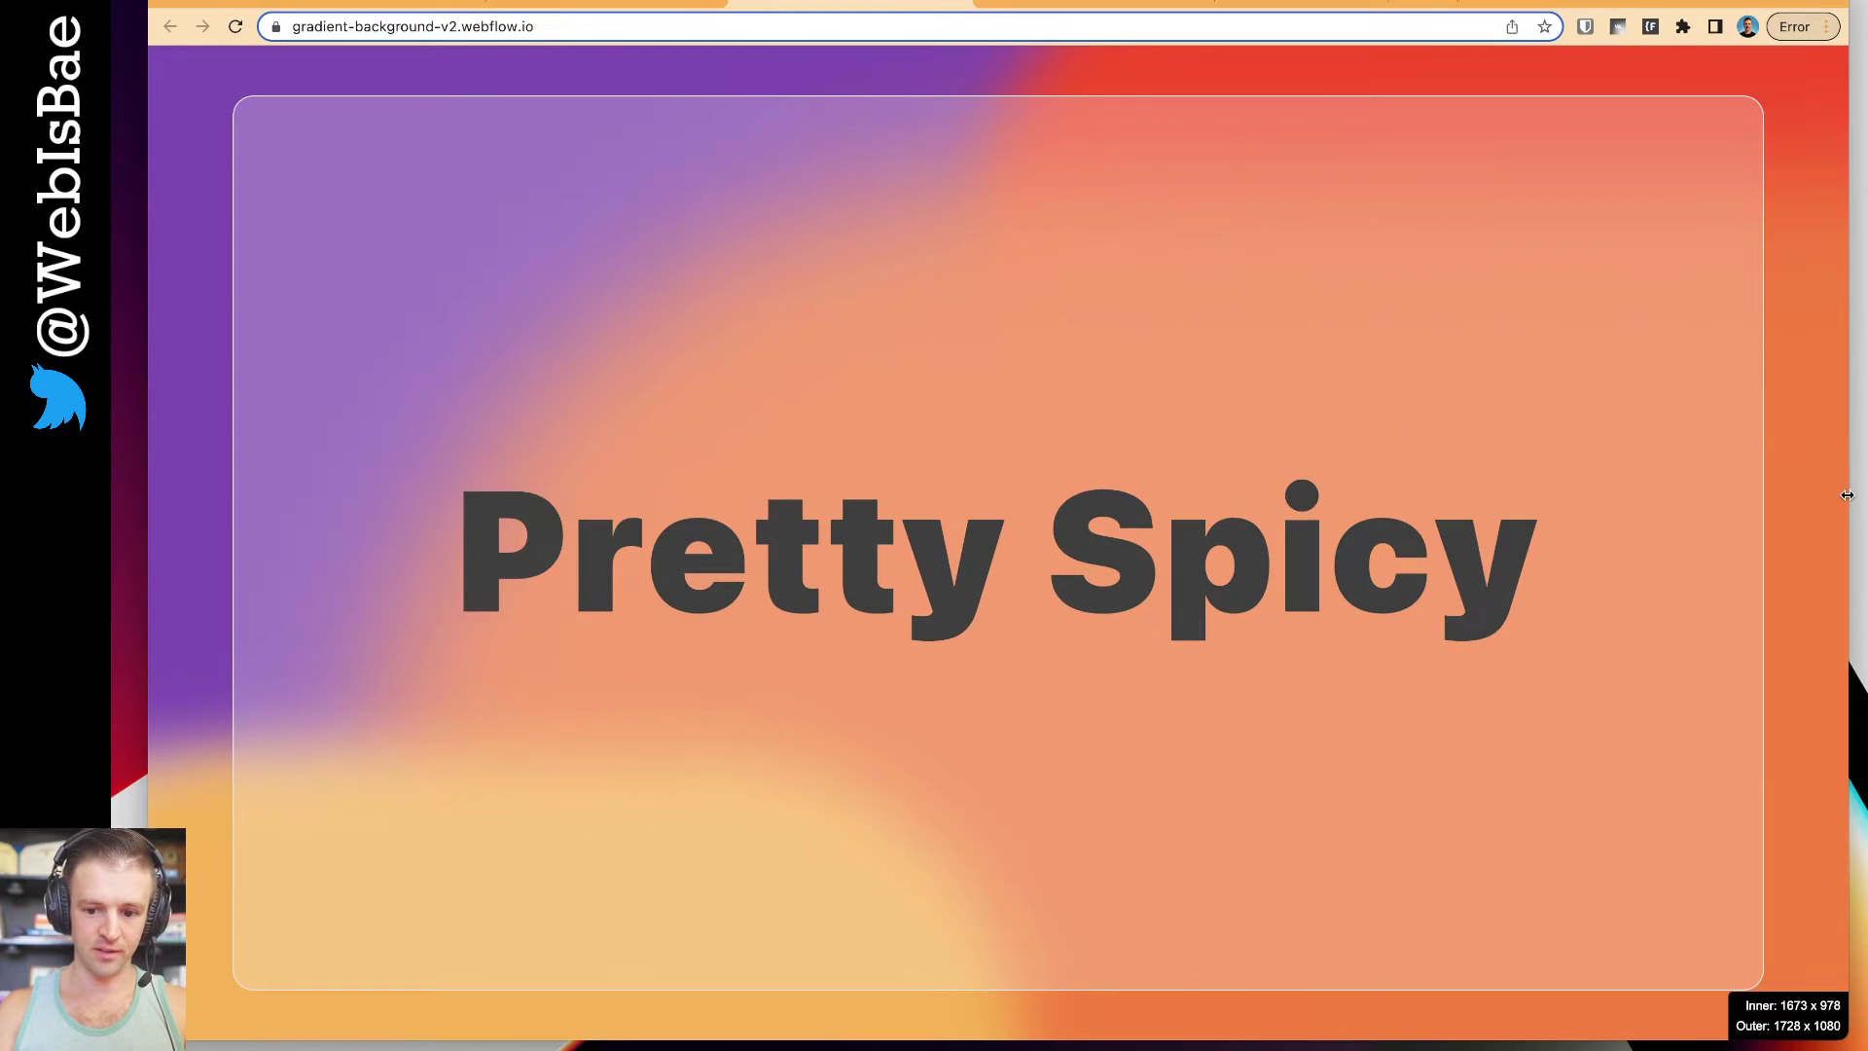
{"action": "left_click_drag", "start_coordinate": [1834, 491], "coordinate": [1863, 545]}
{"action": "key", "text": "ctrl+alt+Return"}
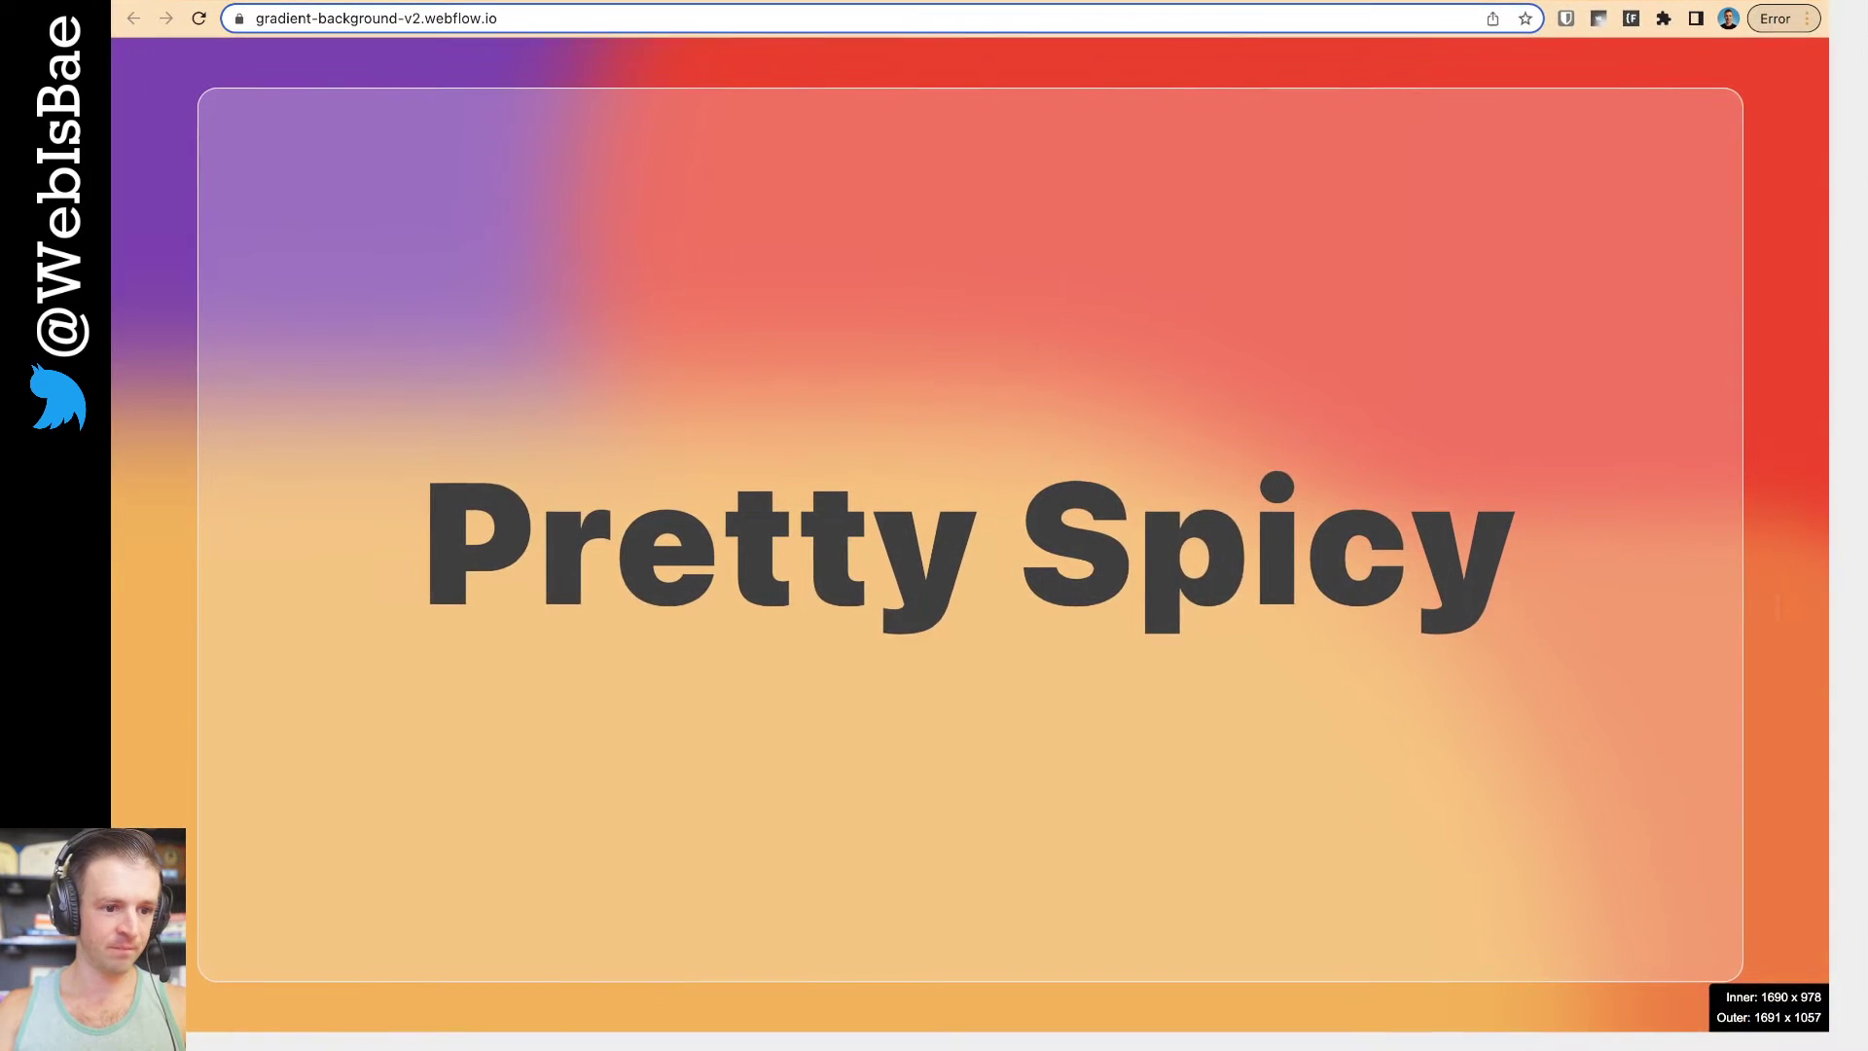
Return to the Moving Gradient Background notes and review the remaining points under What You Will Learn
{"action": "left_click", "coordinate": [477, 2]}
{"action": "left_click_drag", "start_coordinate": [1092, 526], "coordinate": [1140, 553]}
{"action": "left_click", "coordinate": [1183, 567]}
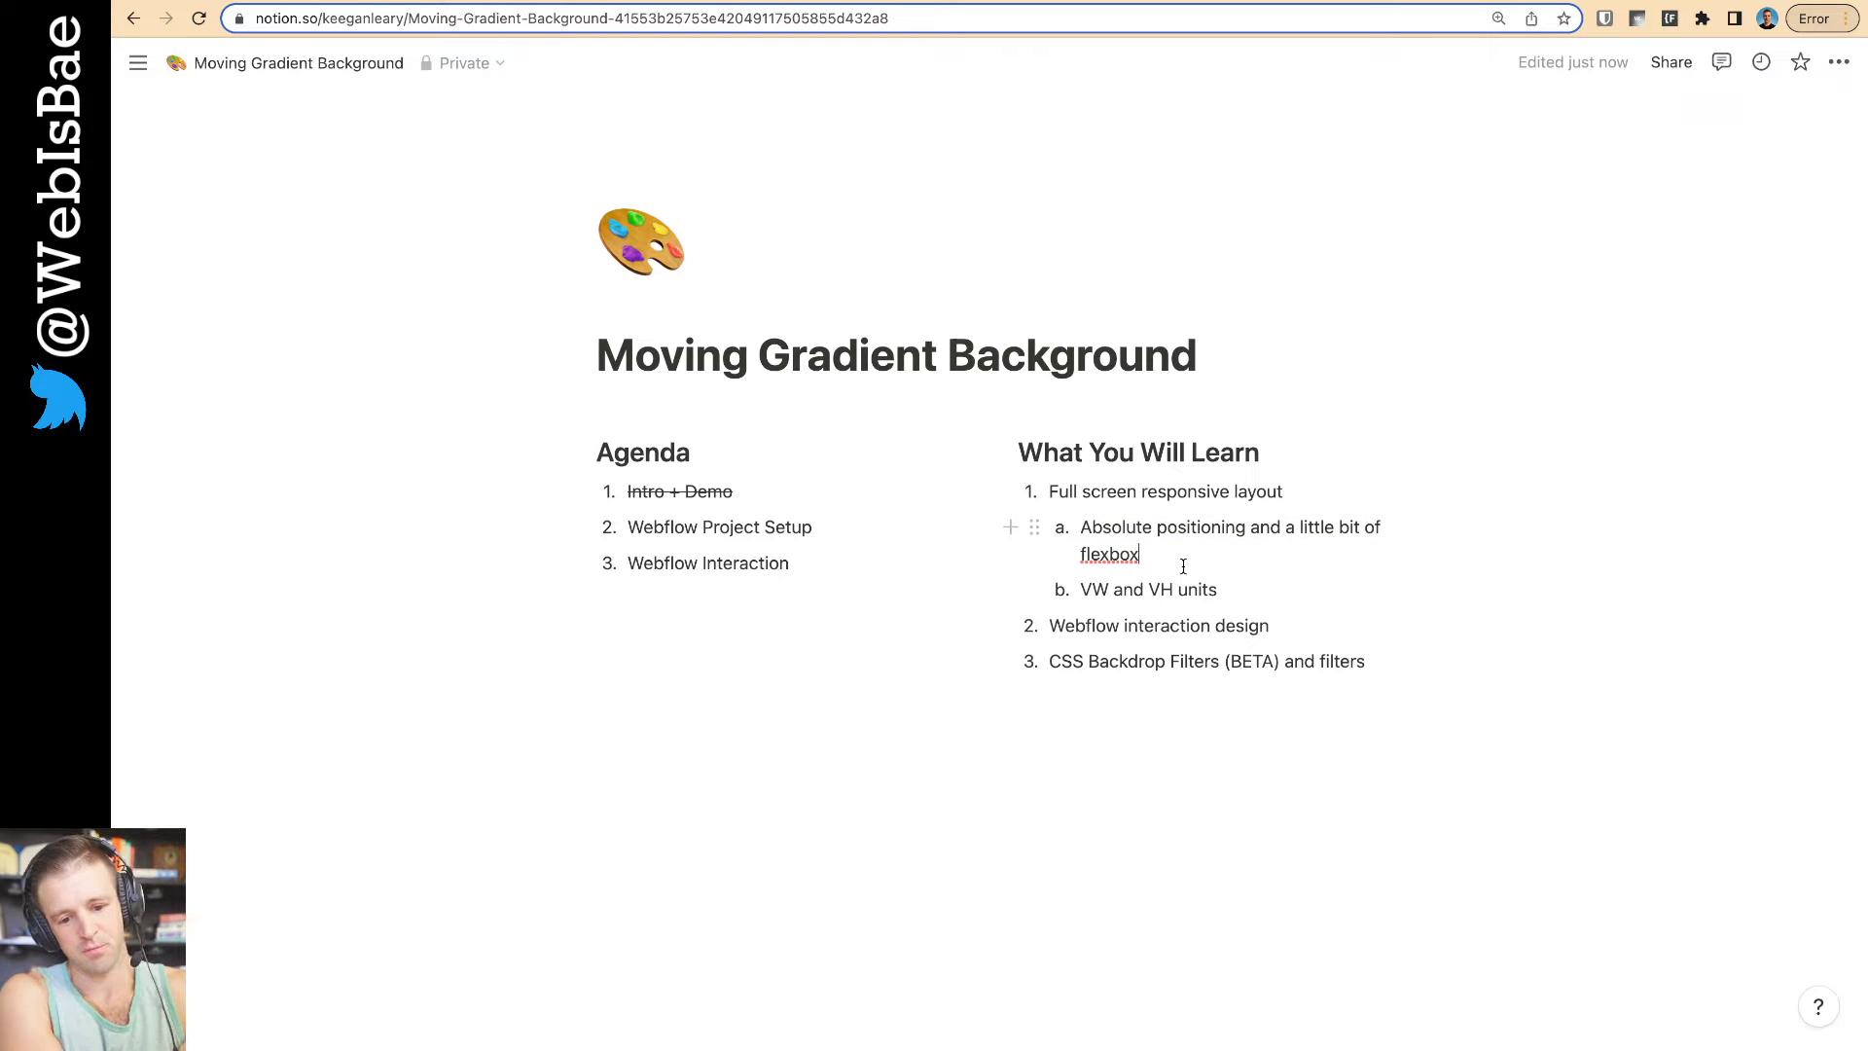
{"action": "double_click", "coordinate": [1107, 627]}
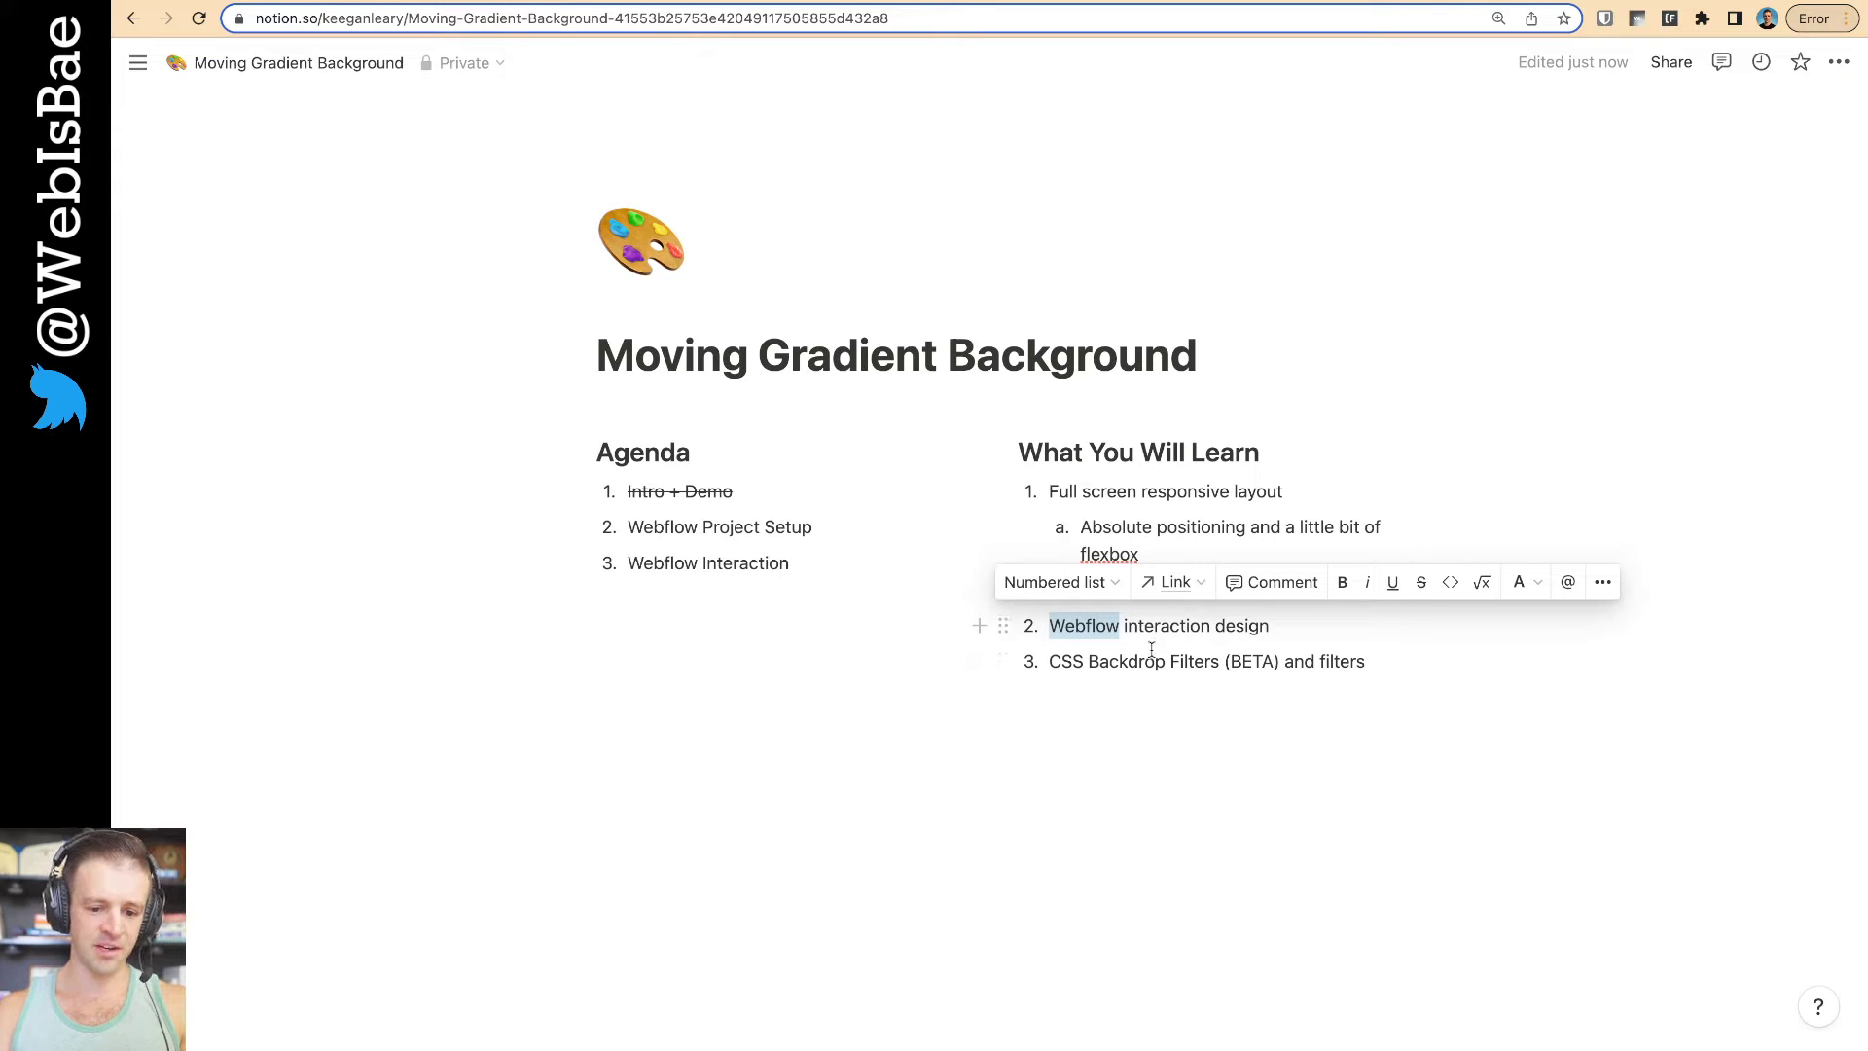
{"action": "left_click_drag", "start_coordinate": [1160, 663], "coordinate": [1163, 665]}
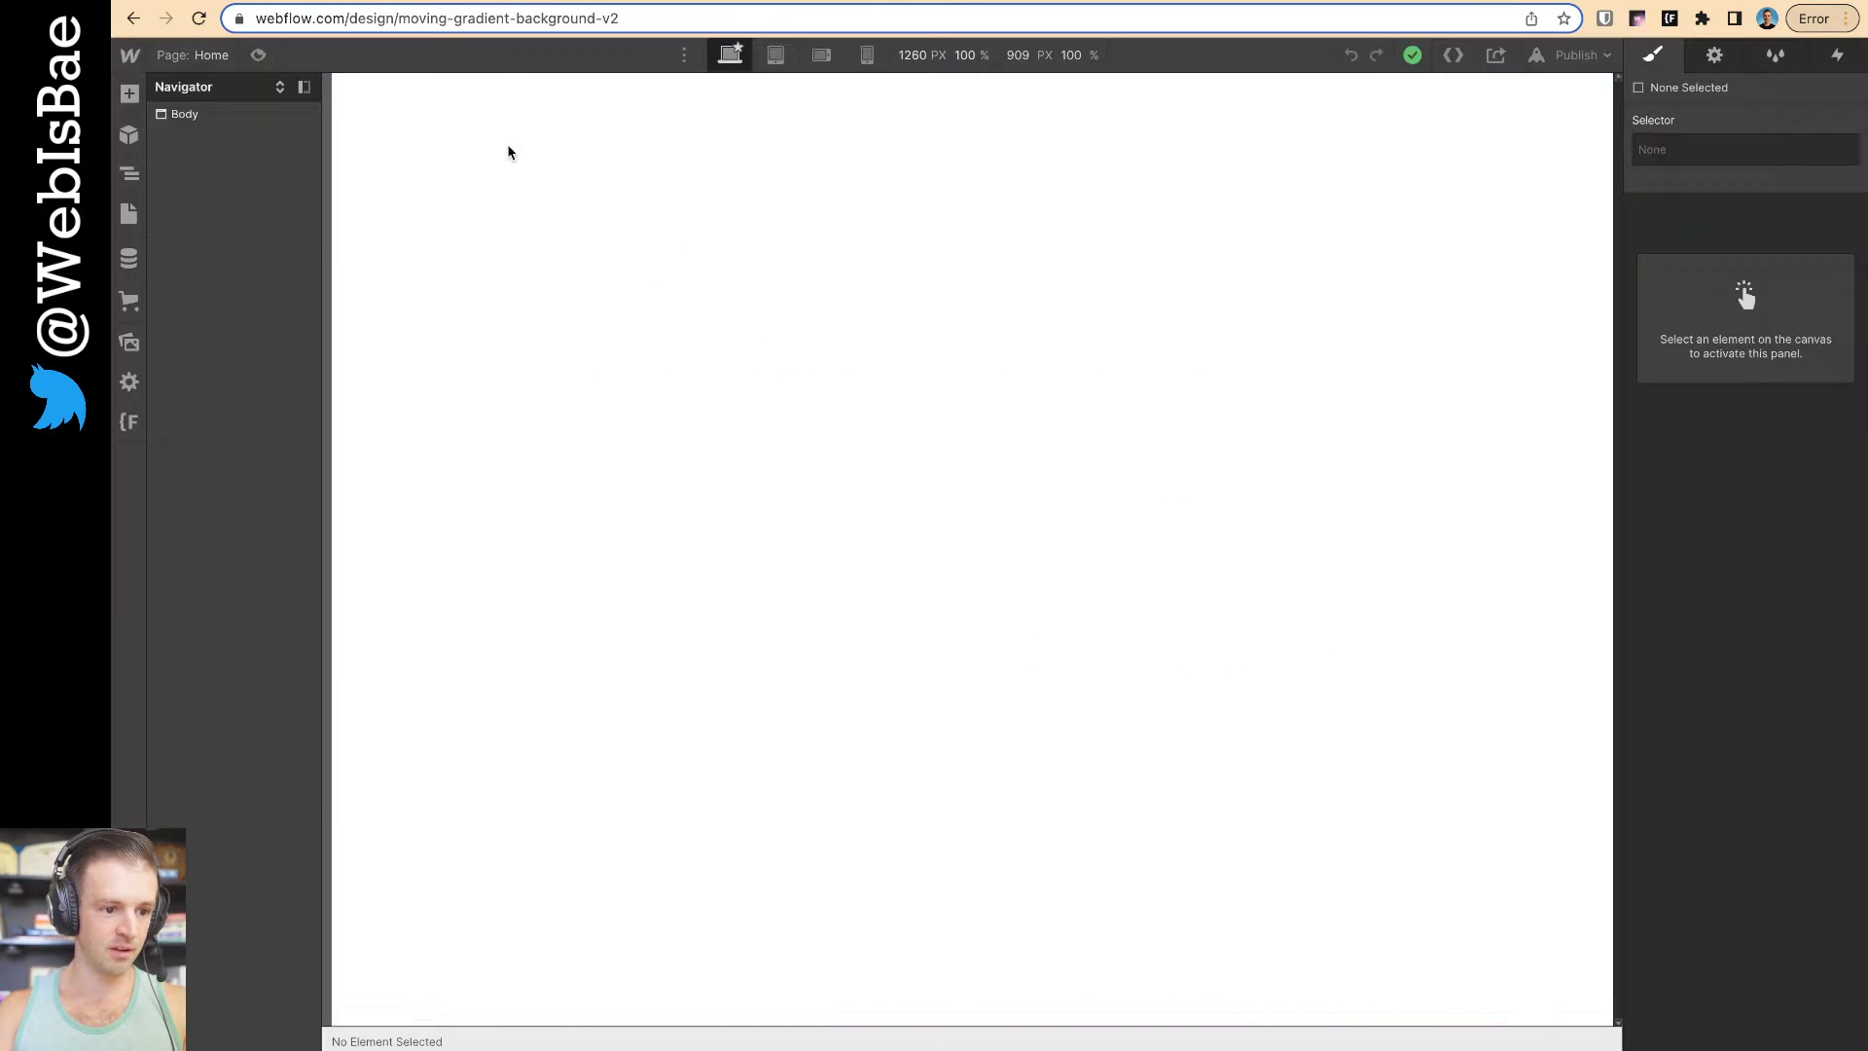
In the Webflow project, add a div block with the class page-wrapper to the body and set its overflow to hidden
{"action": "left_click", "coordinate": [194, 113]}
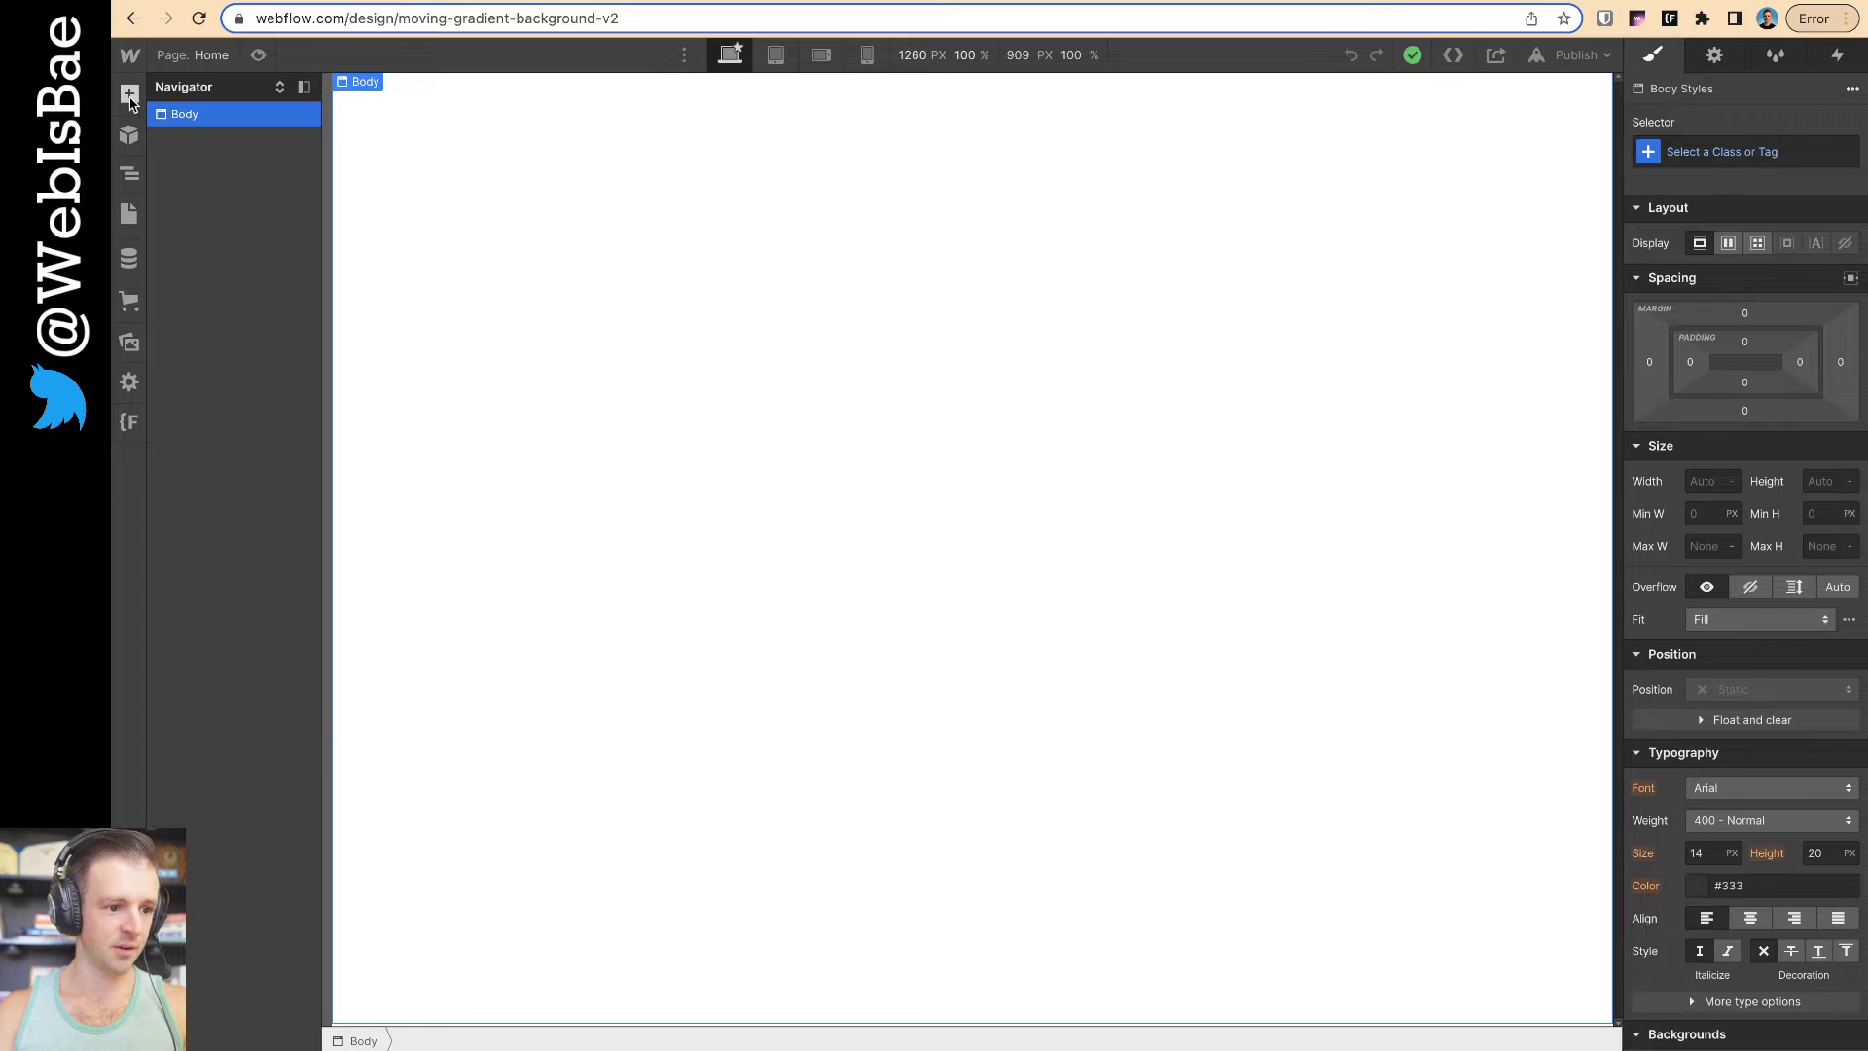
{"action": "left_click", "coordinate": [129, 93]}
{"action": "left_click_drag", "start_coordinate": [199, 443], "coordinate": [835, 339]}
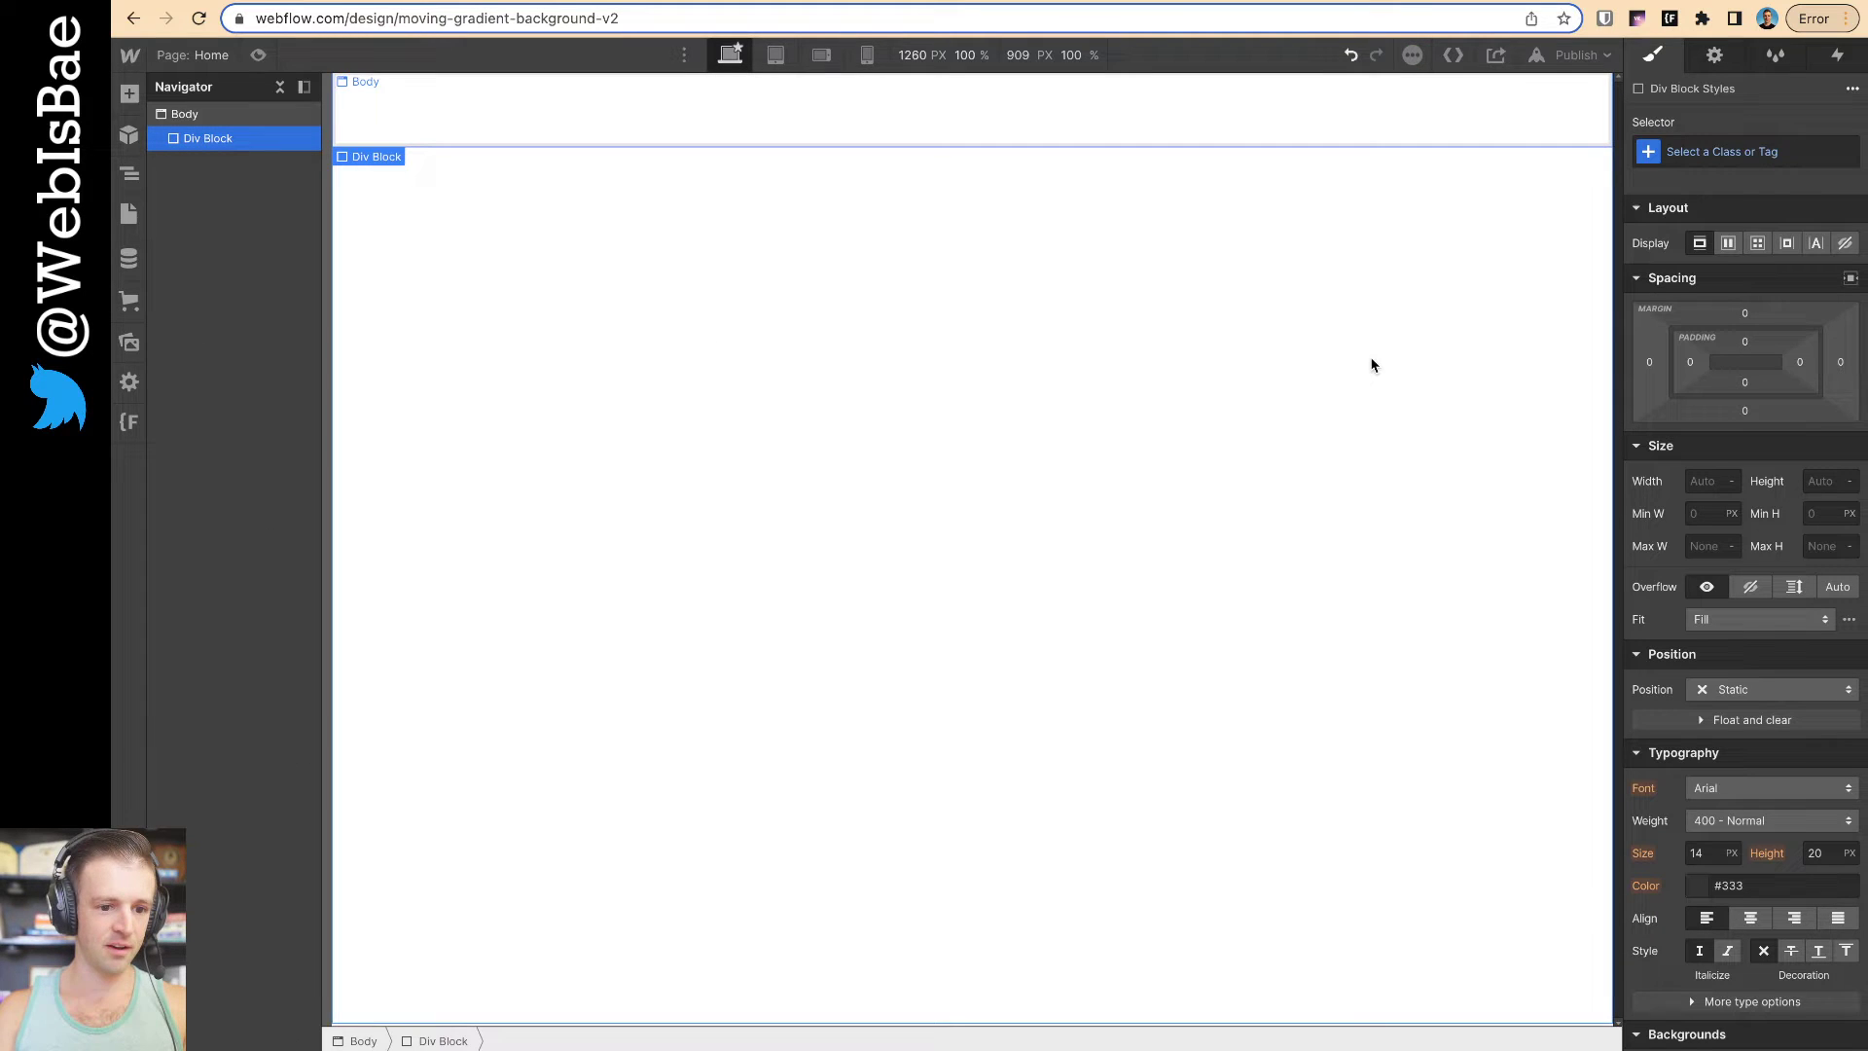
{"action": "left_click", "coordinate": [1749, 156]}
{"action": "type", "text": "page-wra"}
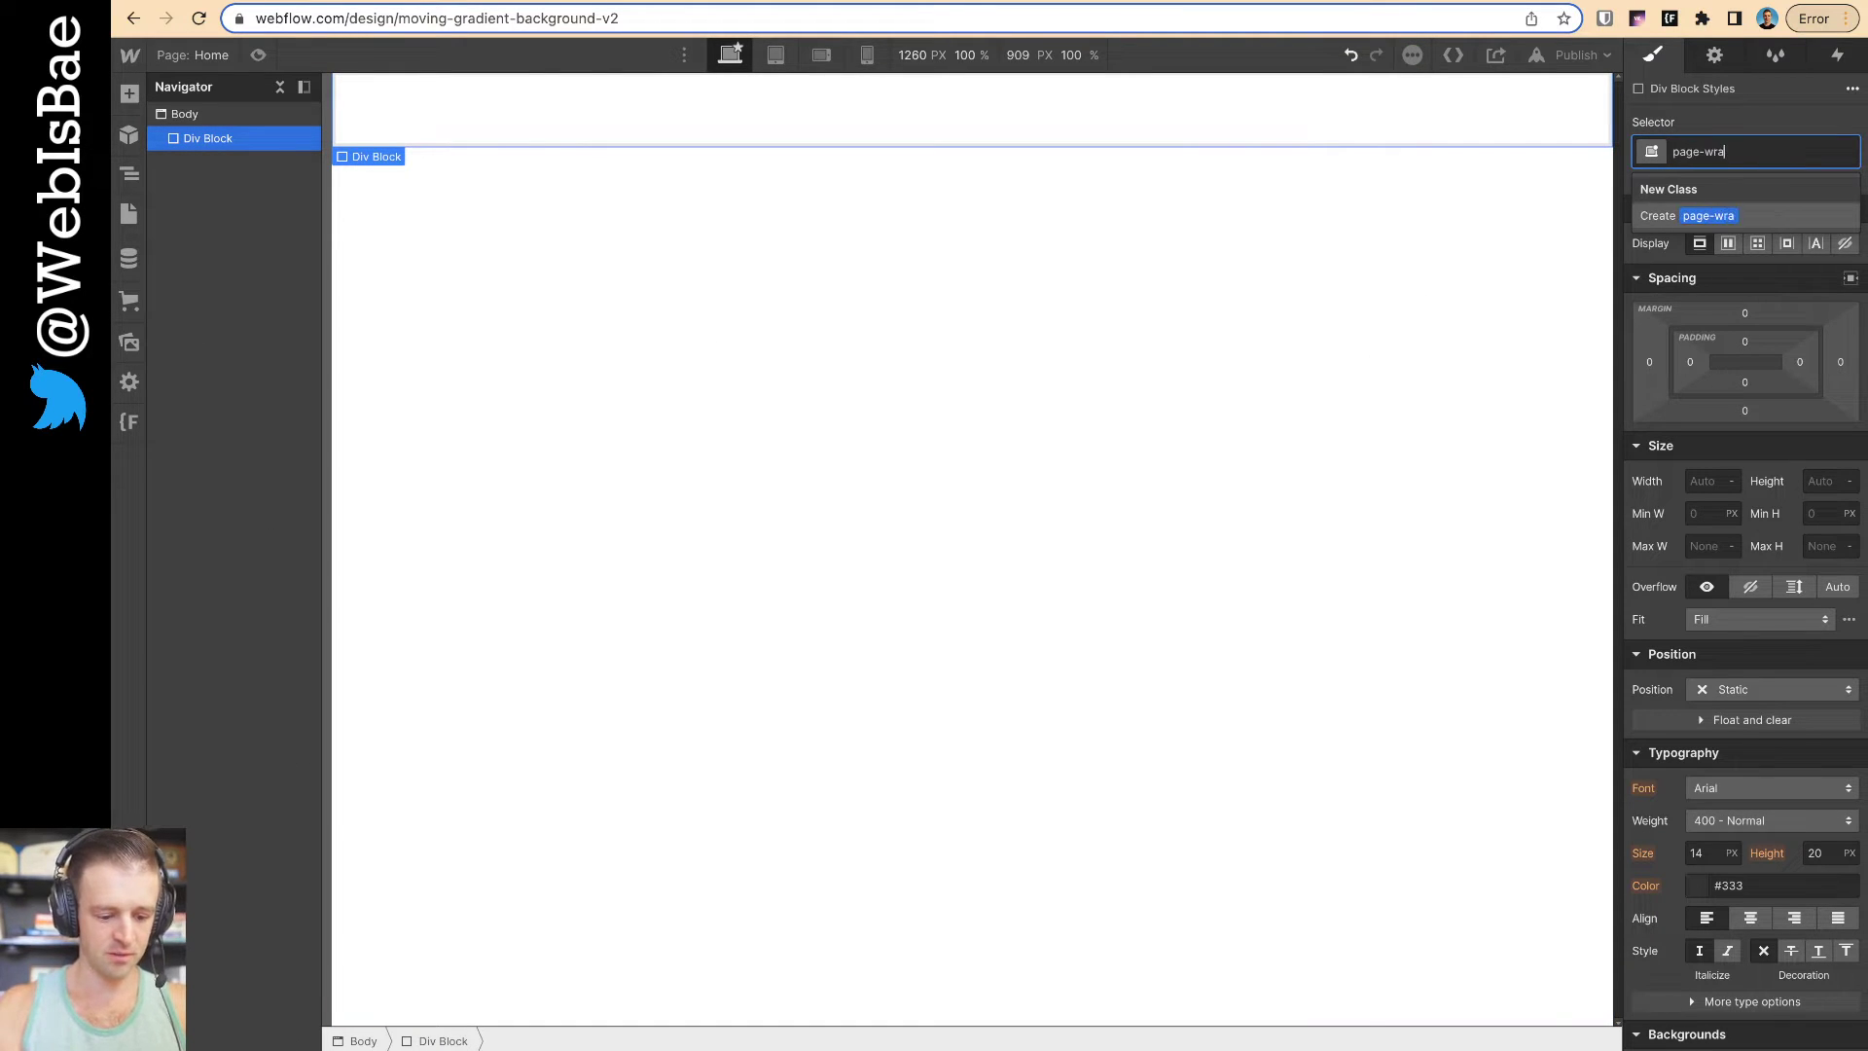
{"action": "type", "text": "pper"}
{"action": "key", "text": "Return"}
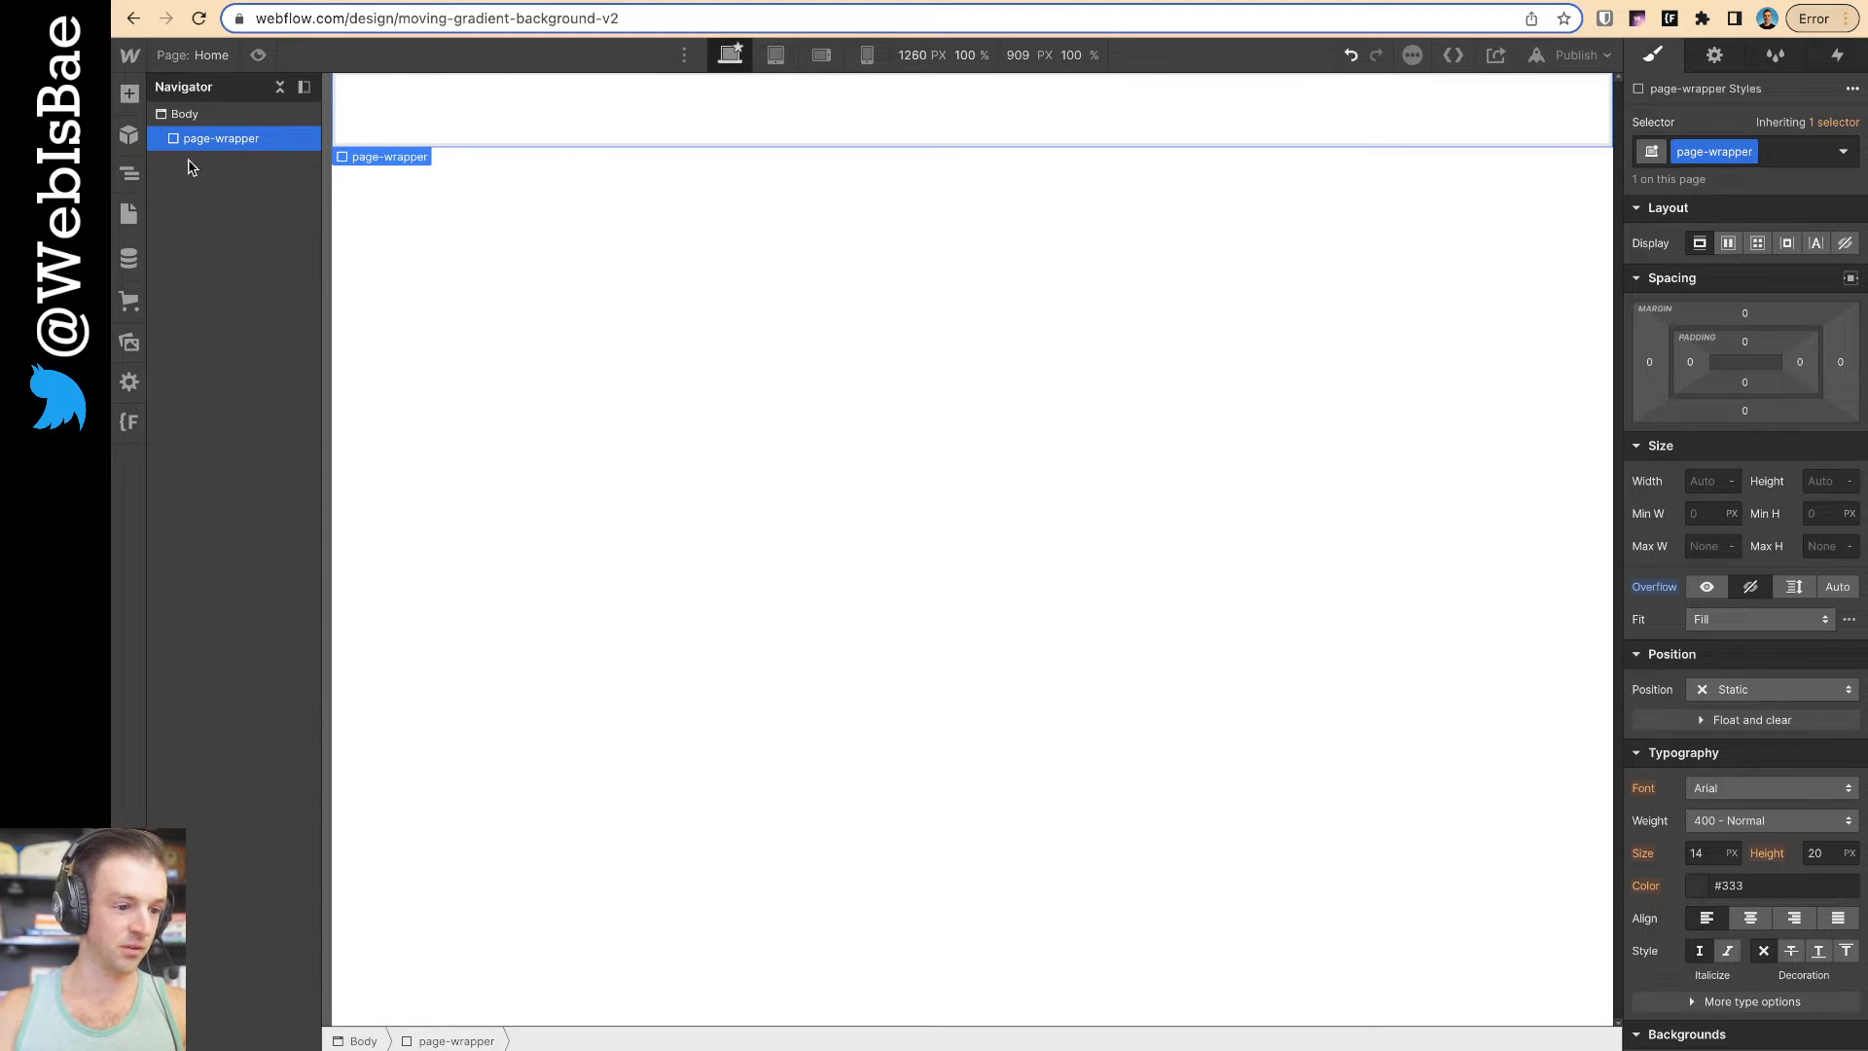
Add a div block inside page-wrapper and give it the class section
{"action": "left_click", "coordinate": [129, 92]}
{"action": "left_click_drag", "start_coordinate": [196, 443], "coordinate": [243, 156]}
{"action": "left_click", "coordinate": [1676, 153]}
{"action": "type", "text": "sec"}
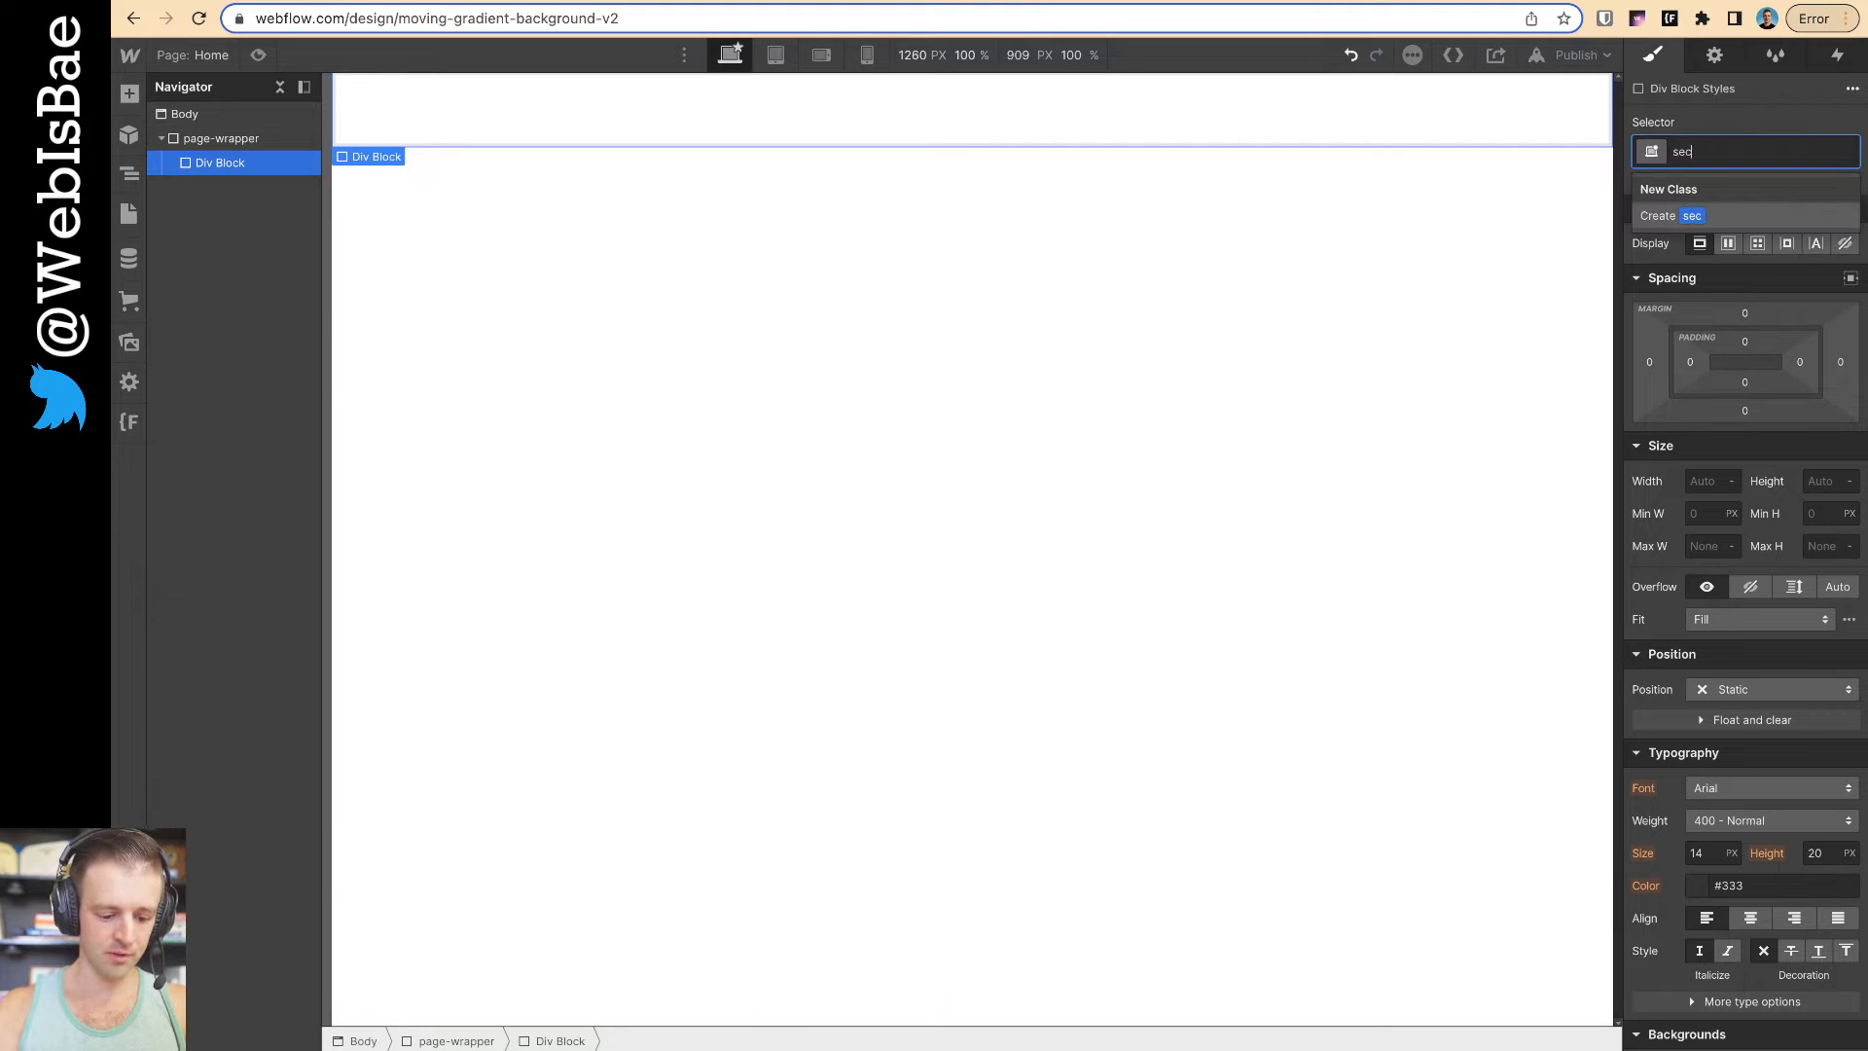
{"action": "type", "text": "tion"}
{"action": "key", "text": "Return"}
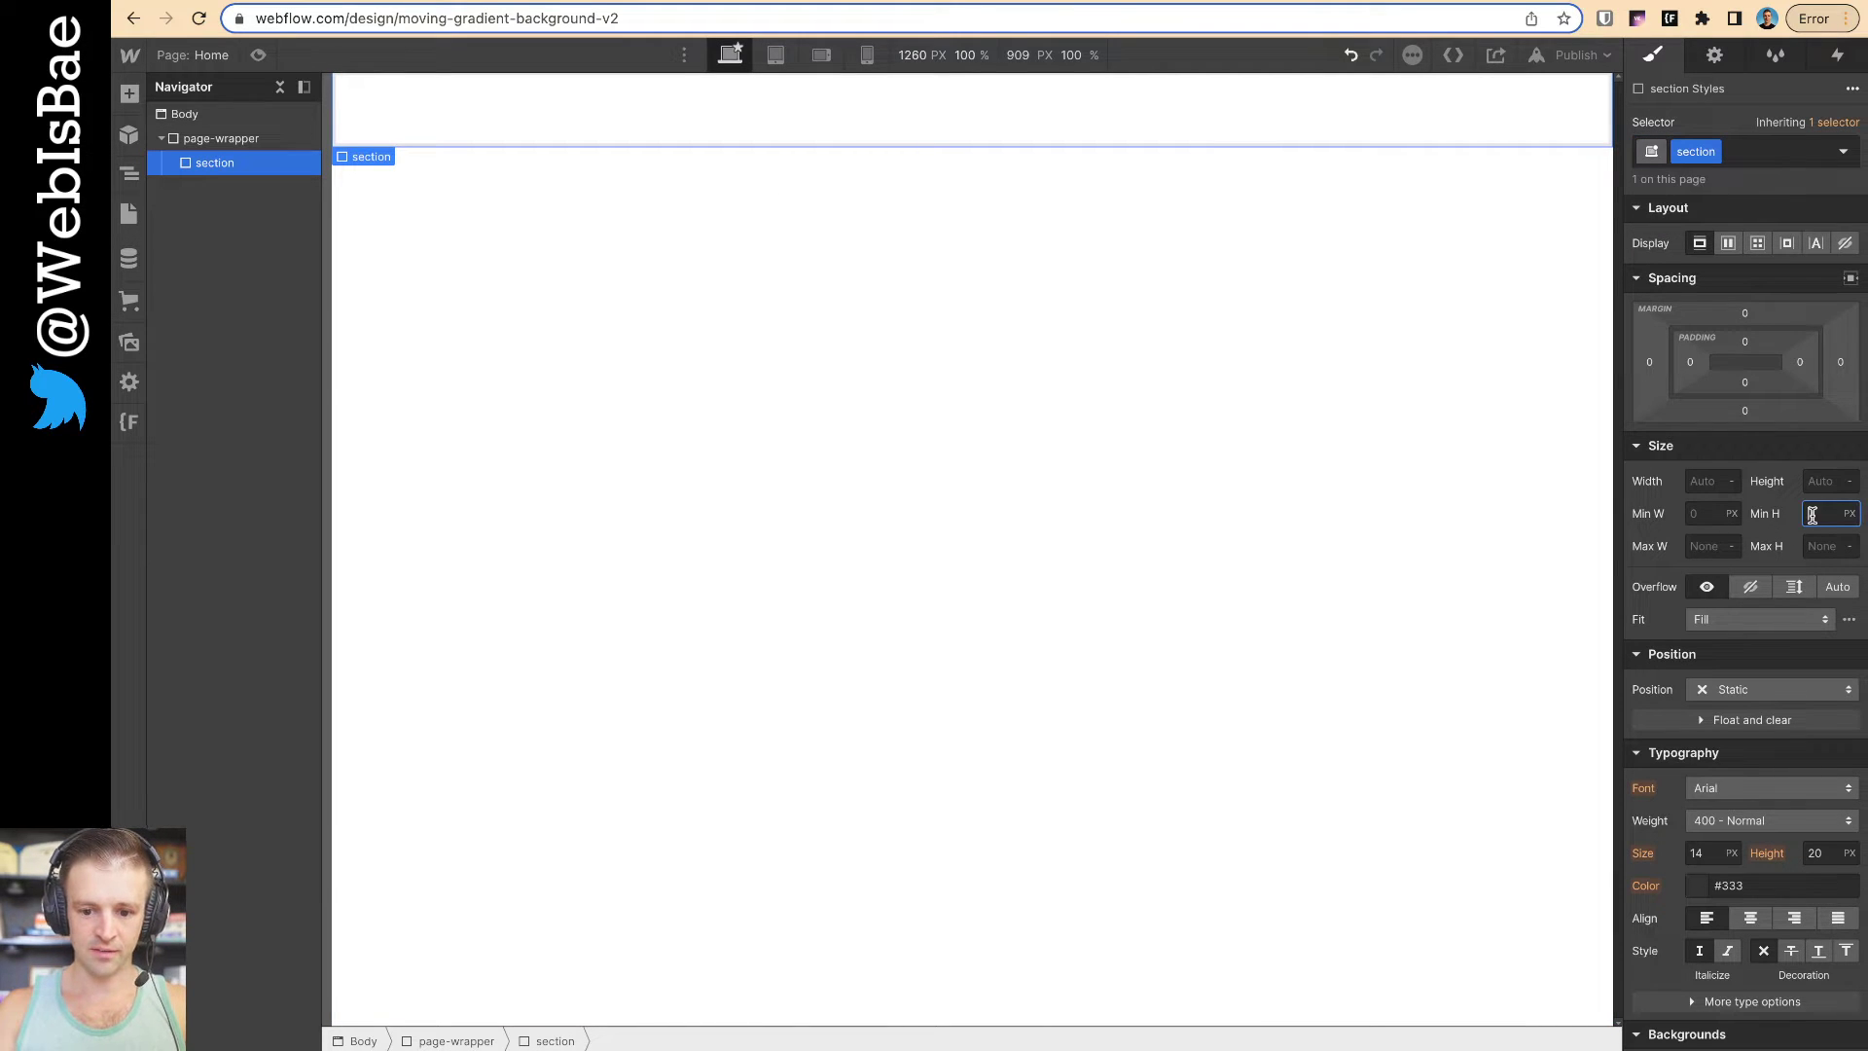
Set the section's minimum height to 100 VH and its width to 100%
{"action": "type", "text": "100vh"}
{"action": "key", "text": "Return"}
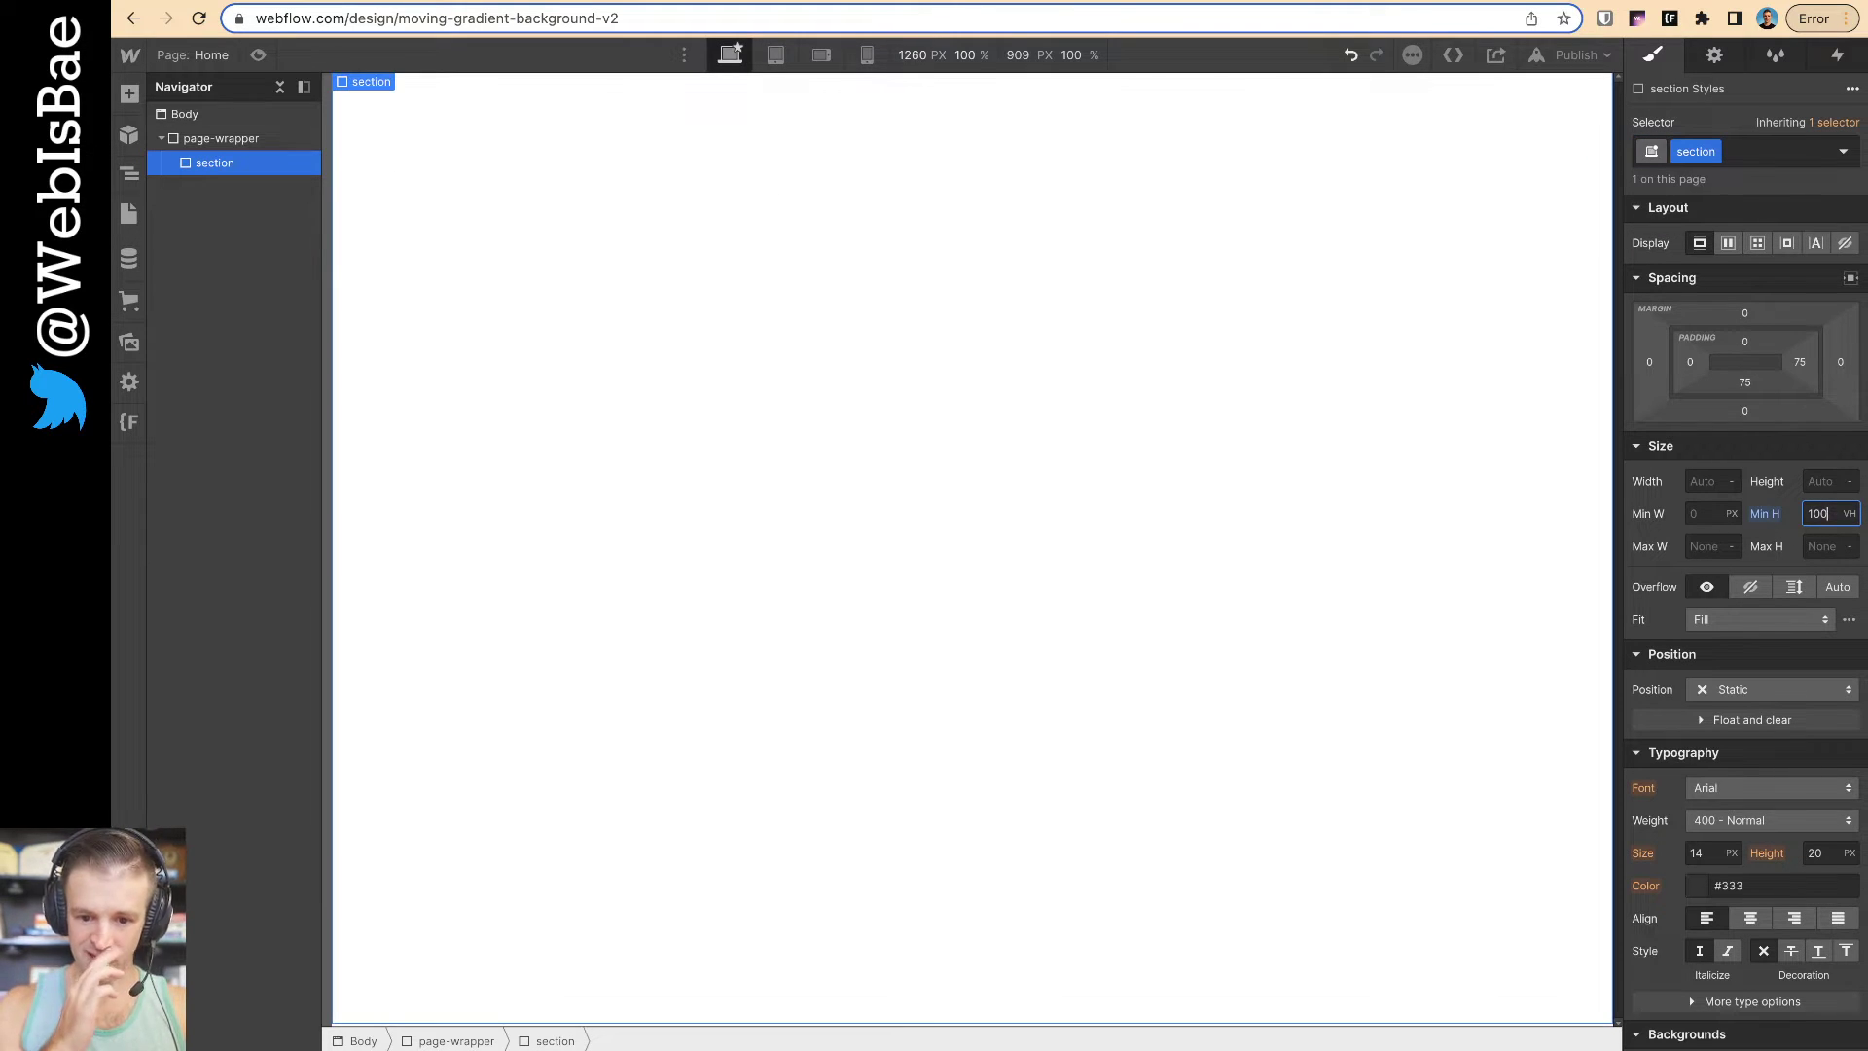
{"action": "left_click", "coordinate": [1704, 484]}
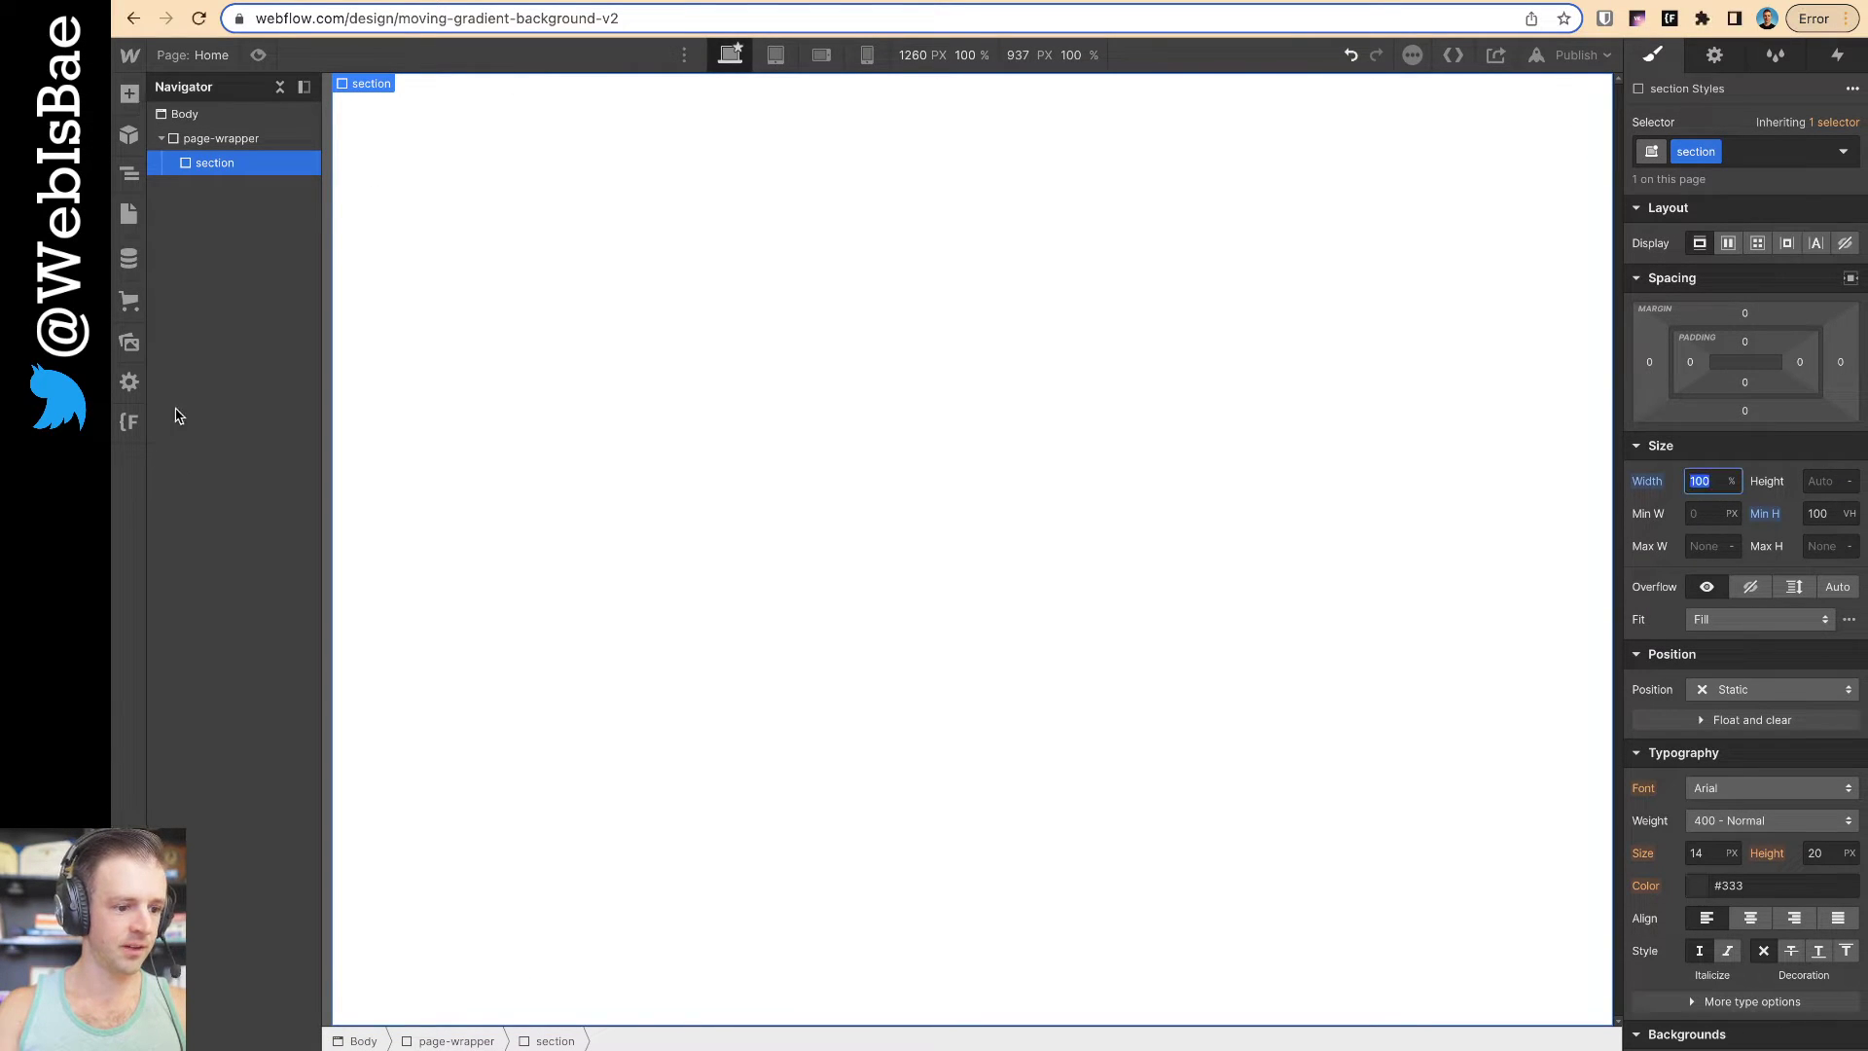
Add a div block inside the section and give it the class circle
{"action": "left_click", "coordinate": [129, 93]}
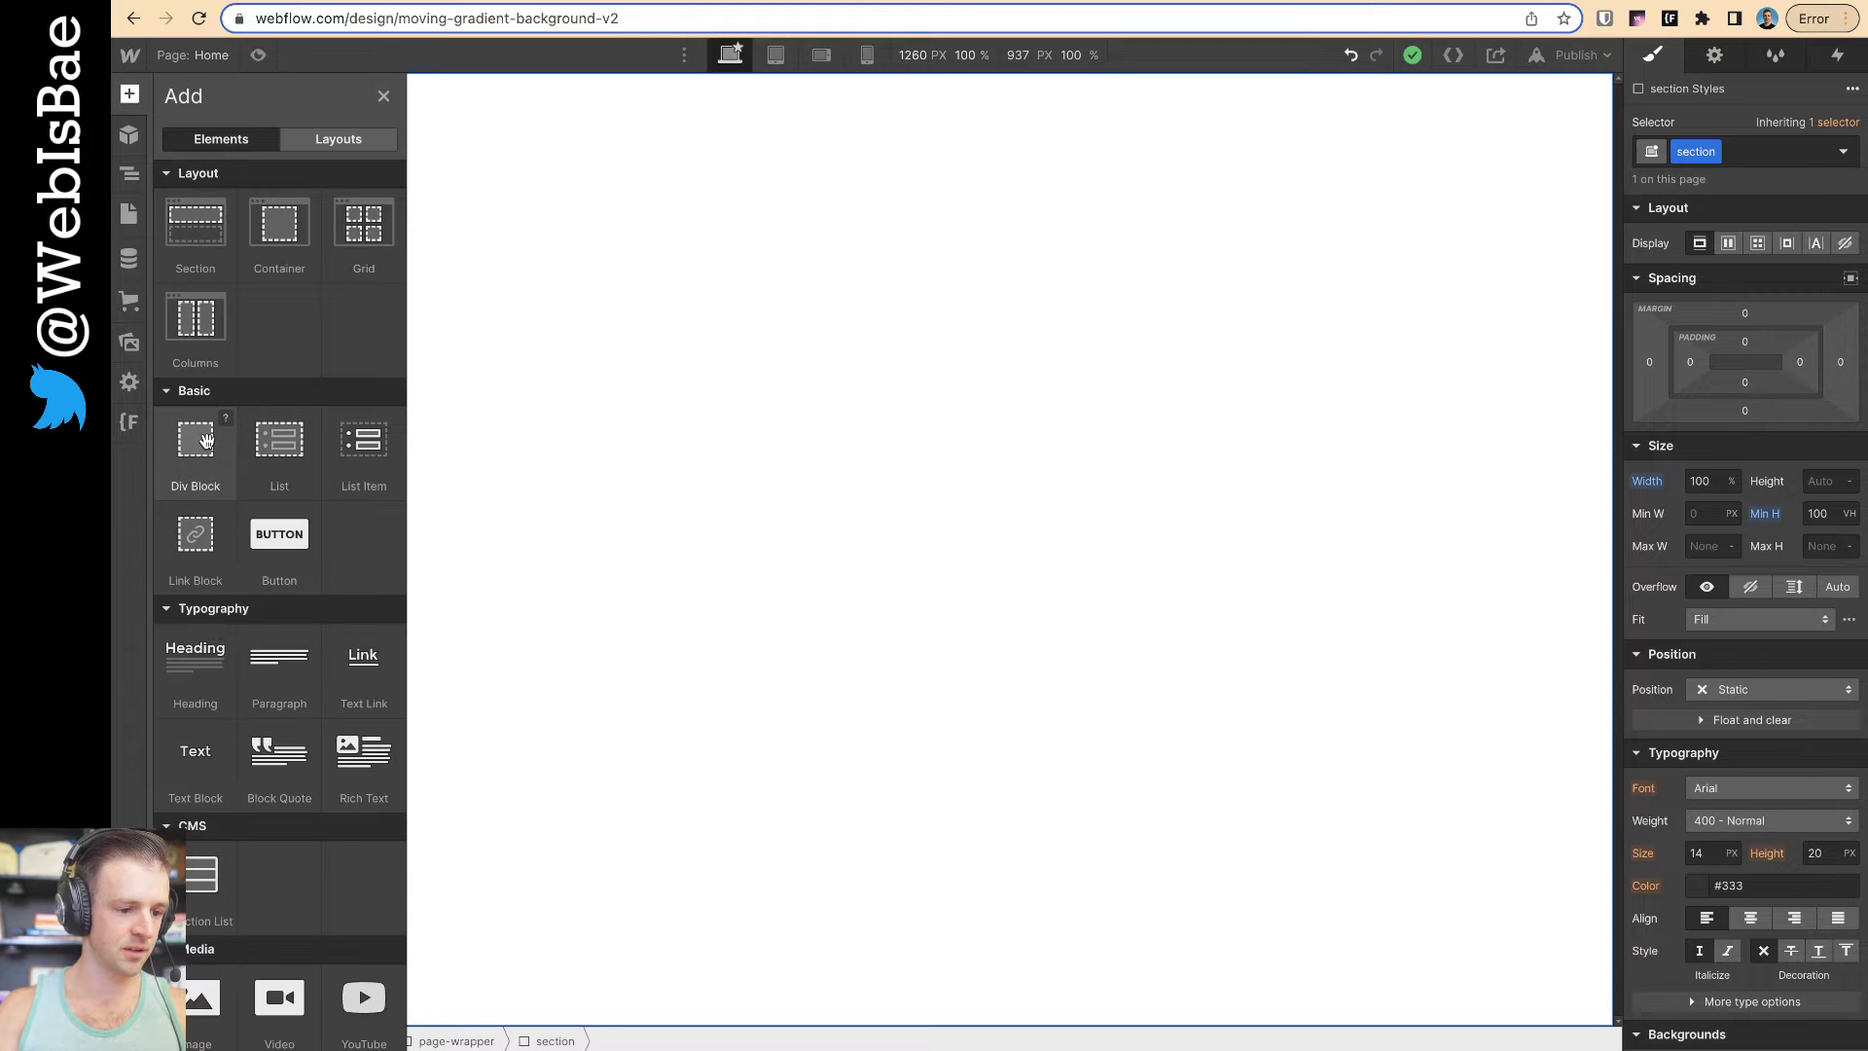
{"action": "left_click_drag", "start_coordinate": [206, 440], "coordinate": [545, 194]}
{"action": "left_click", "coordinate": [1701, 153]}
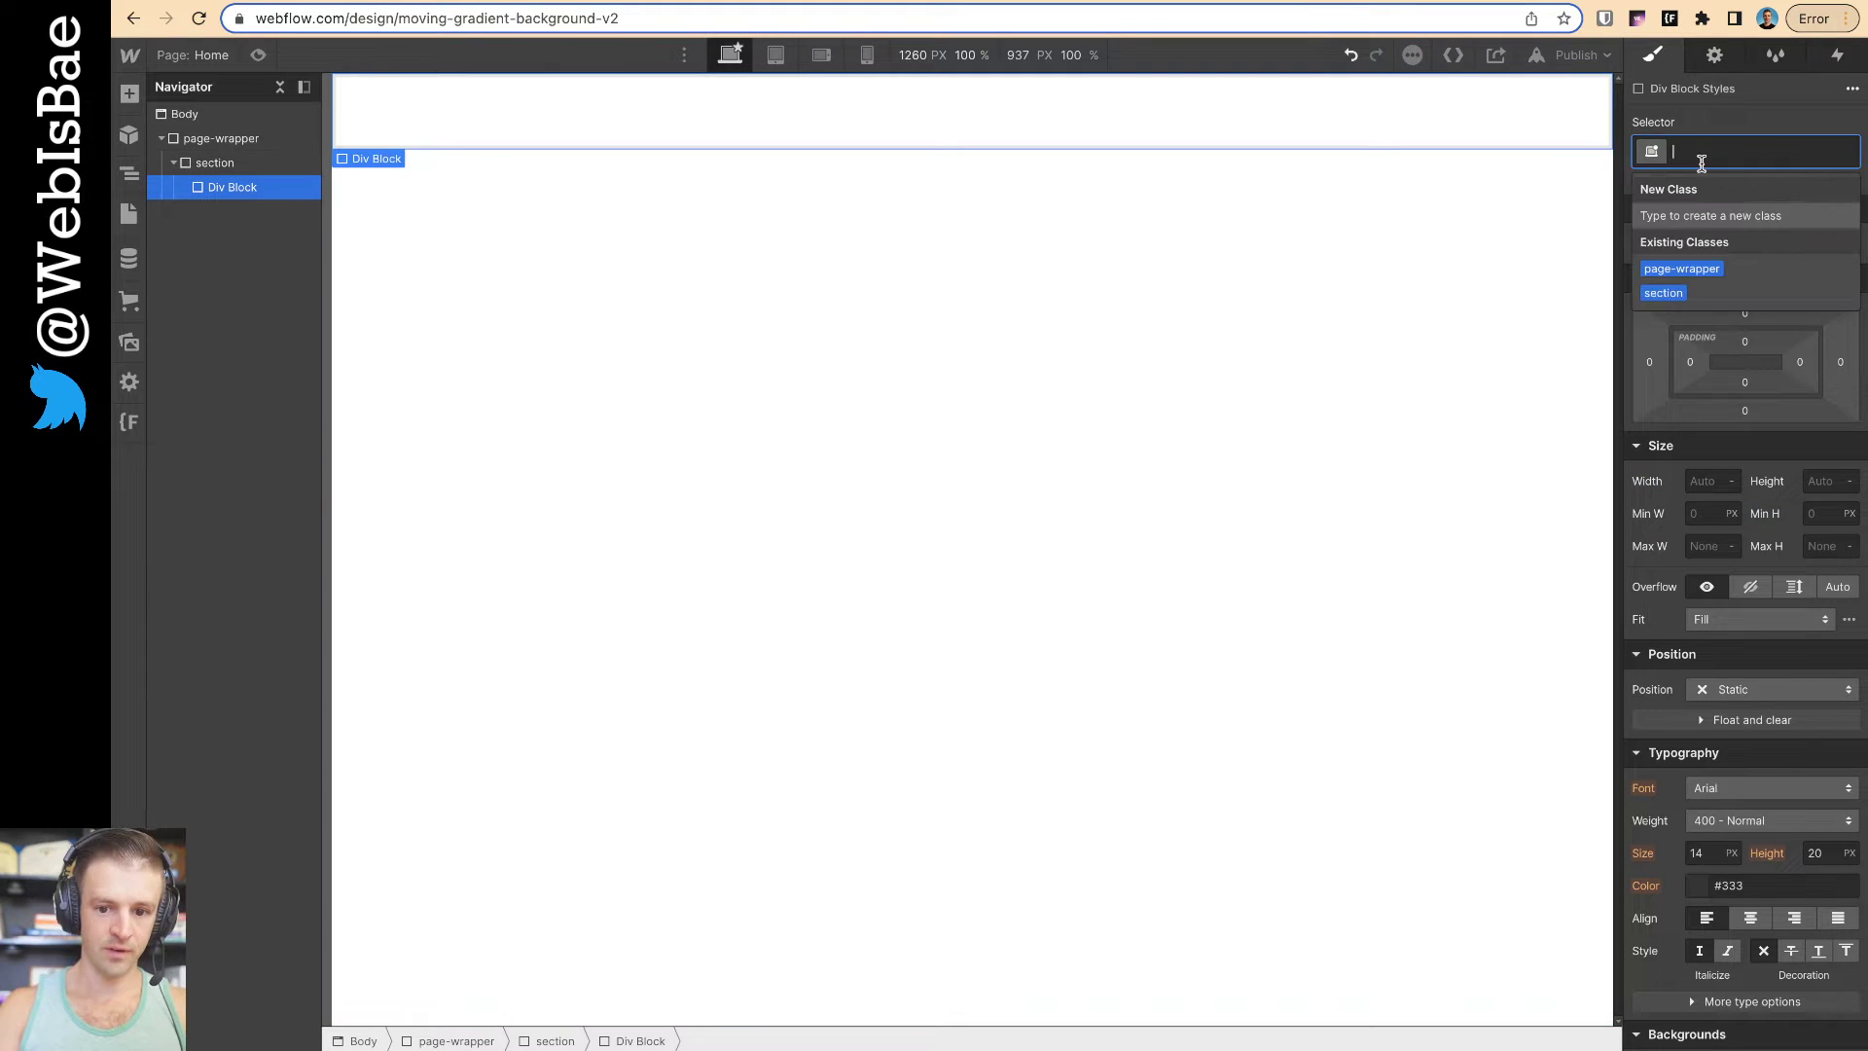
{"action": "type", "text": "circle"}
{"action": "key", "text": "Return"}
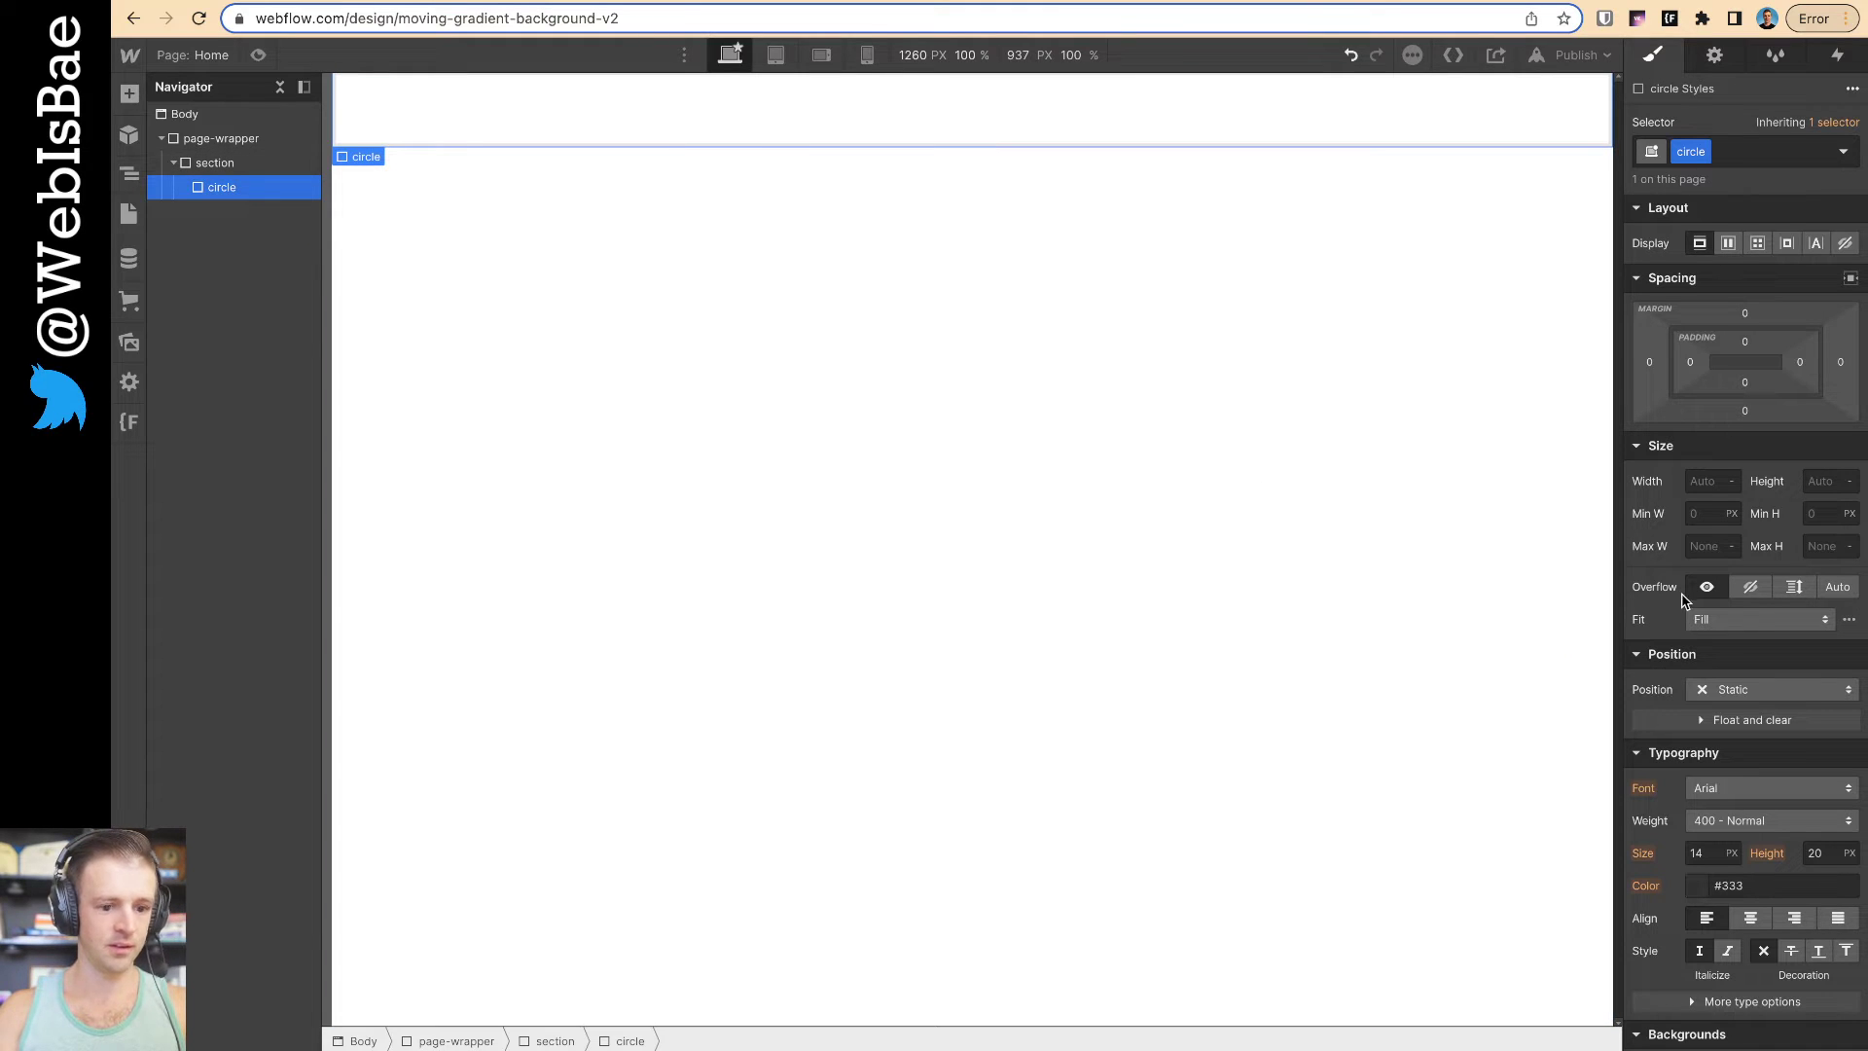
Set the circle's width to 90 VW and its height to 90 VH
{"action": "left_click", "coordinate": [1696, 477]}
{"action": "type", "text": "90vw"}
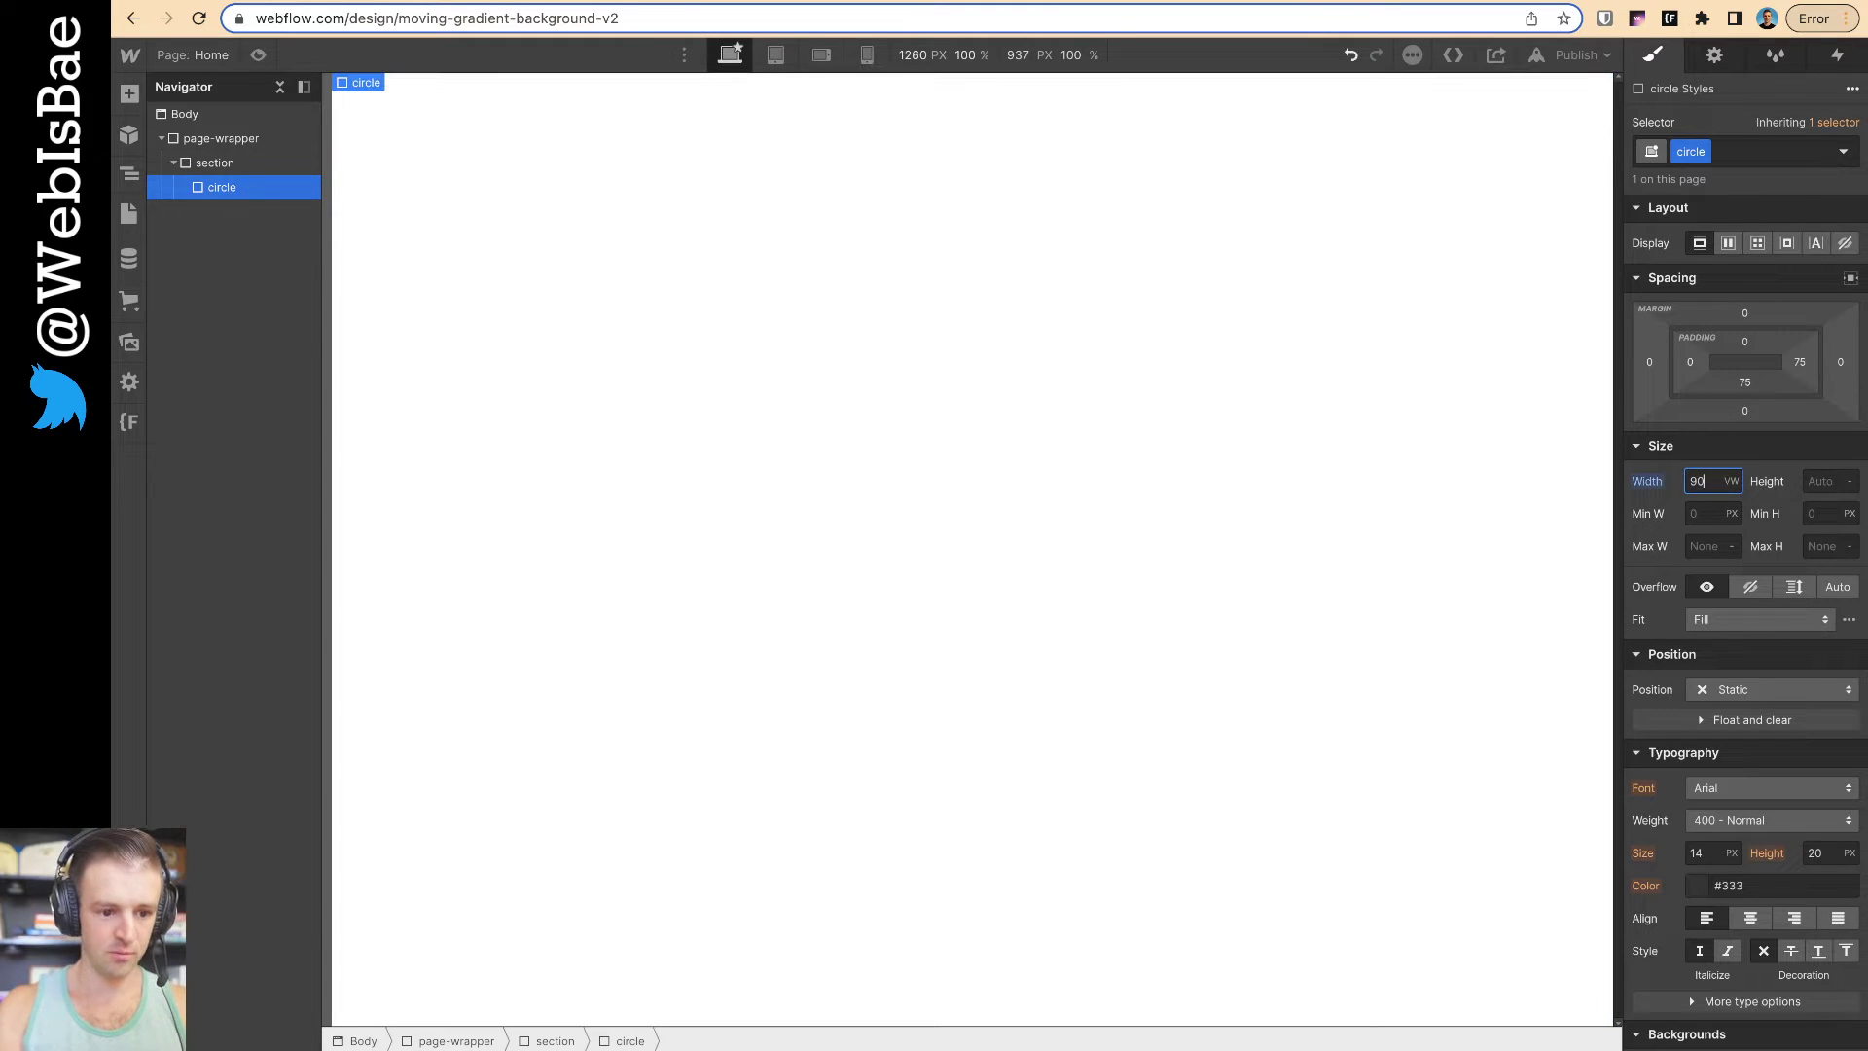
{"action": "key", "text": "Tab"}
{"action": "type", "text": "90vw"}
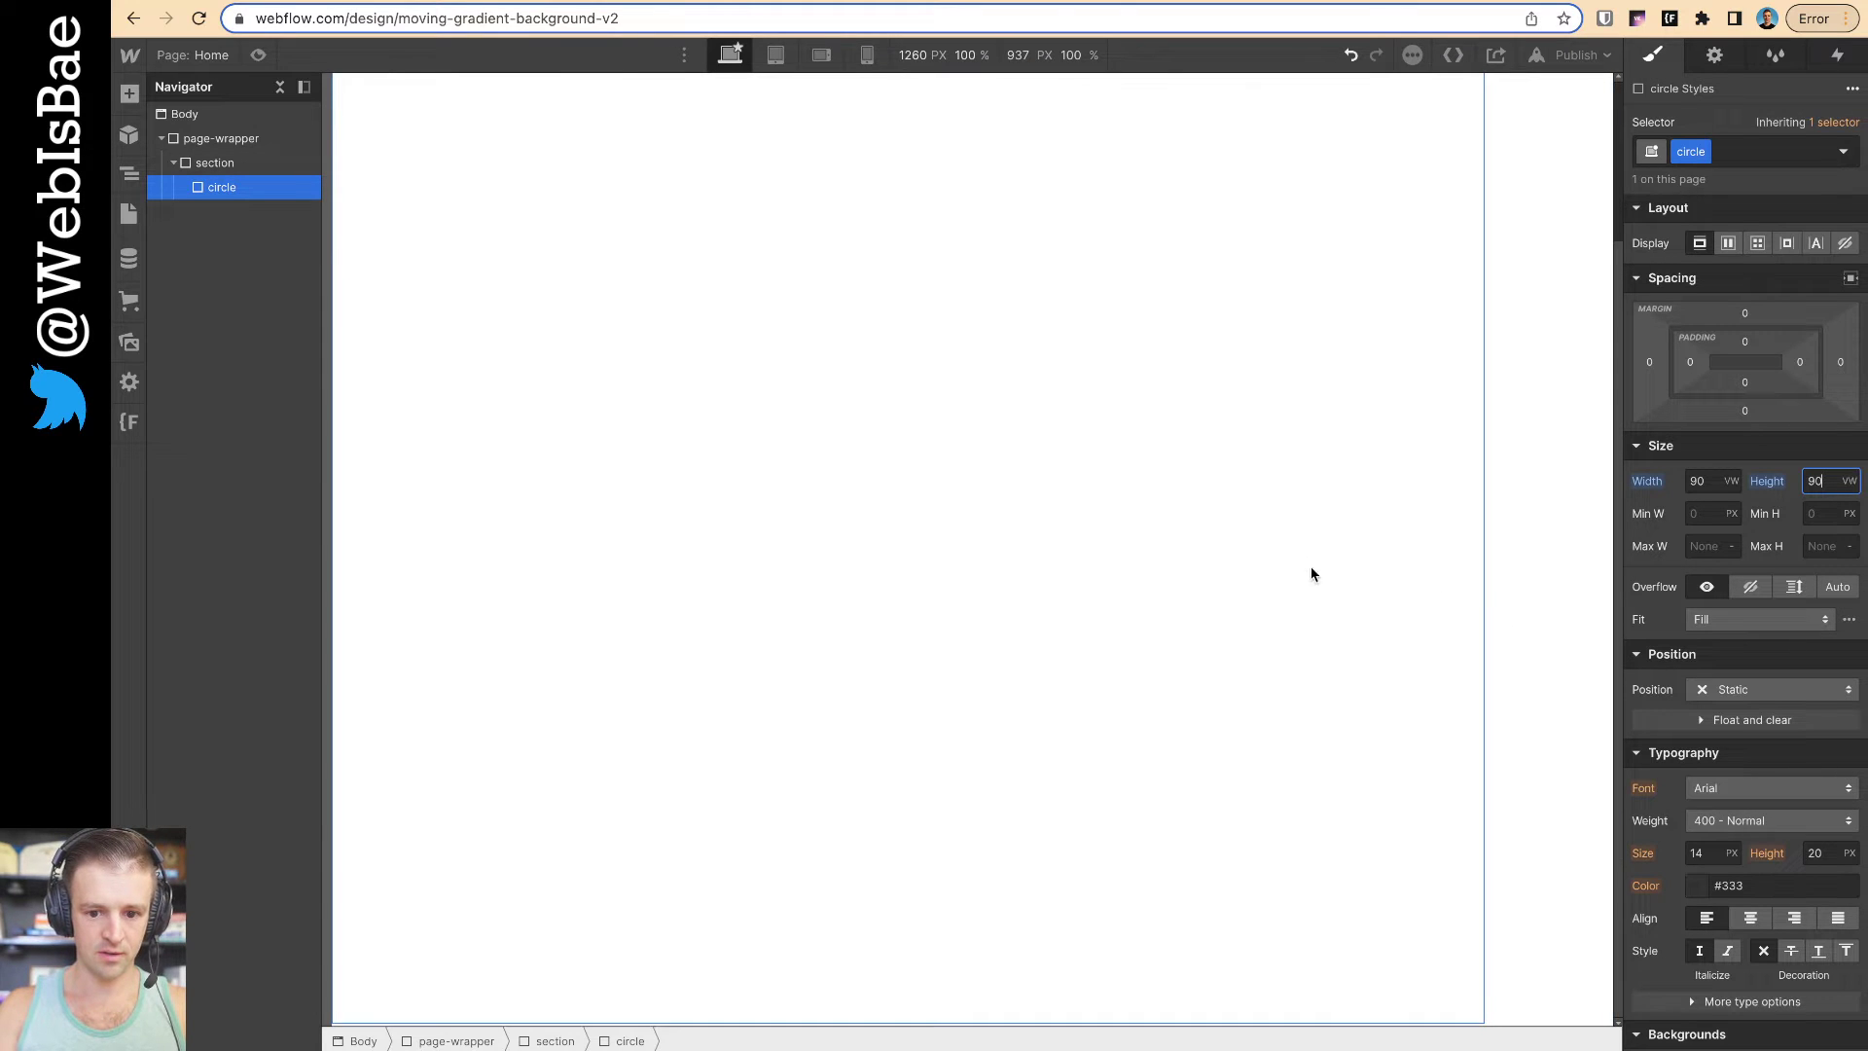
{"action": "left_click", "coordinate": [1833, 479]}
{"action": "type", "text": "vh"}
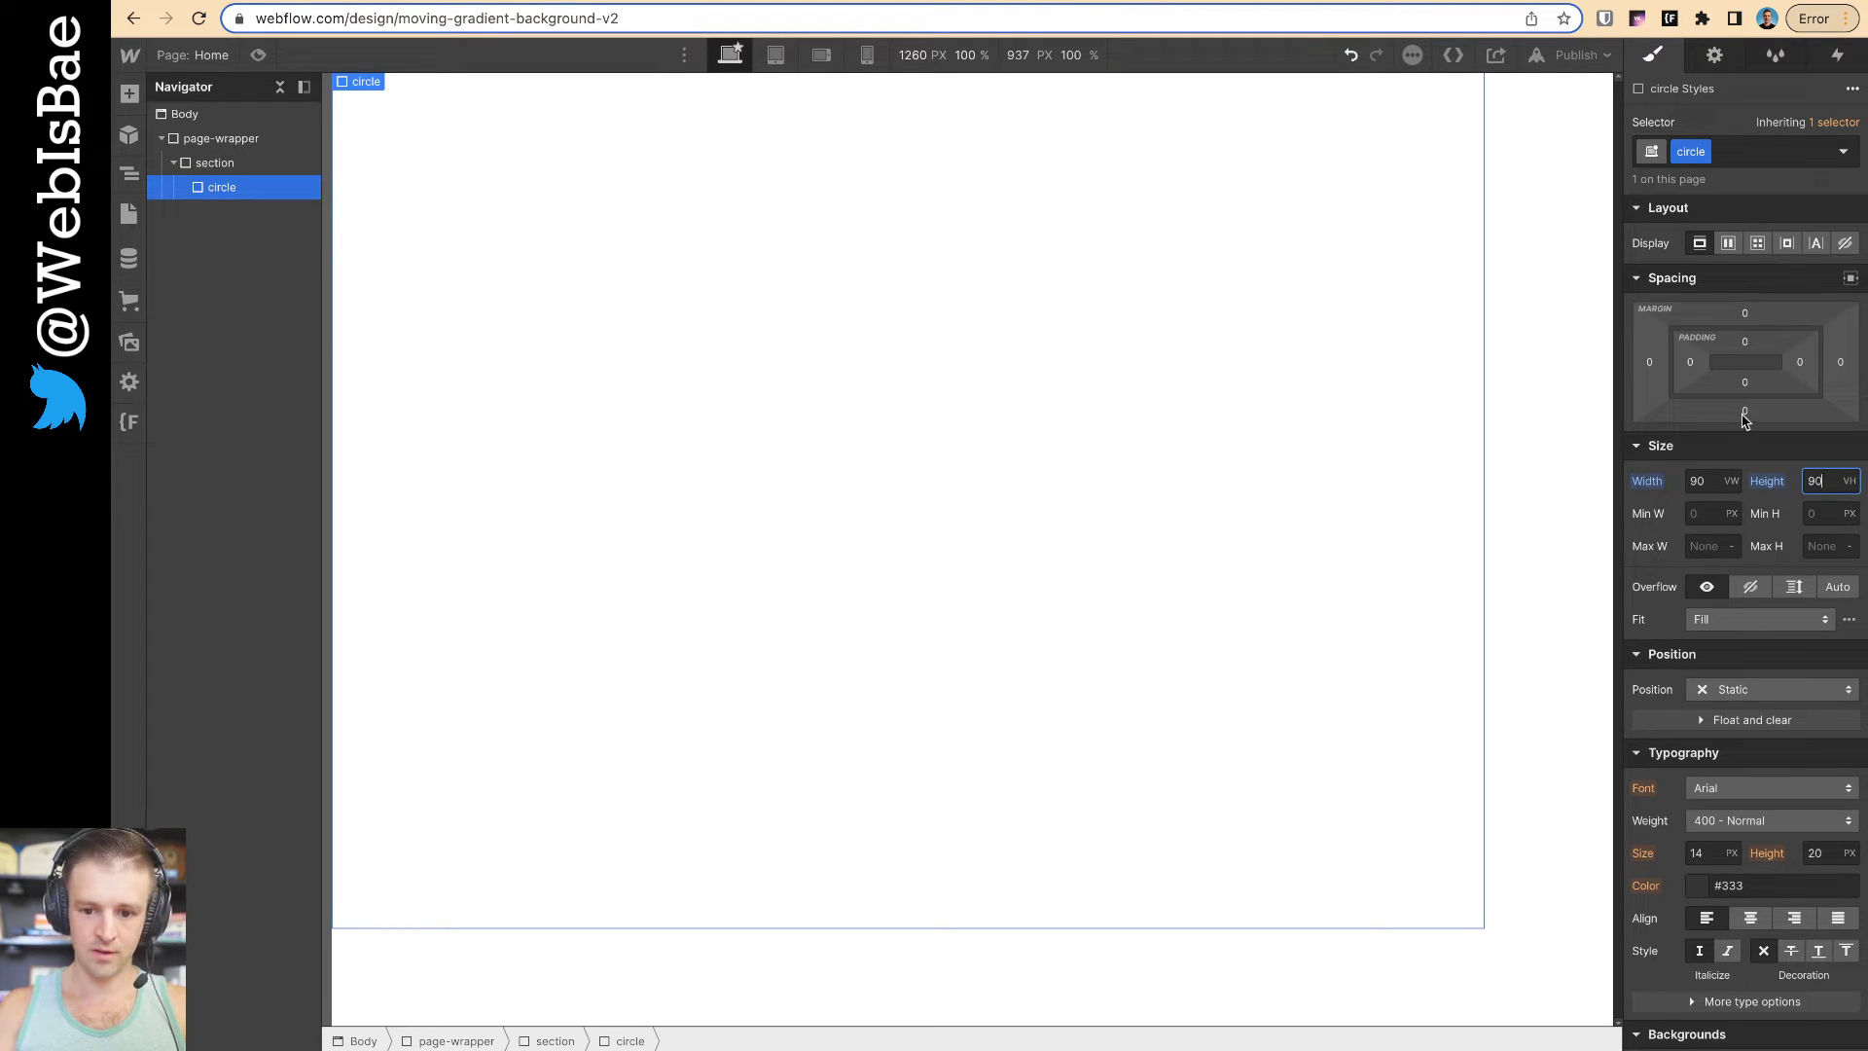
Change the circle's position to absolute
{"action": "scroll", "coordinate": [1741, 584], "scroll_direction": "down", "scroll_amount": 2}
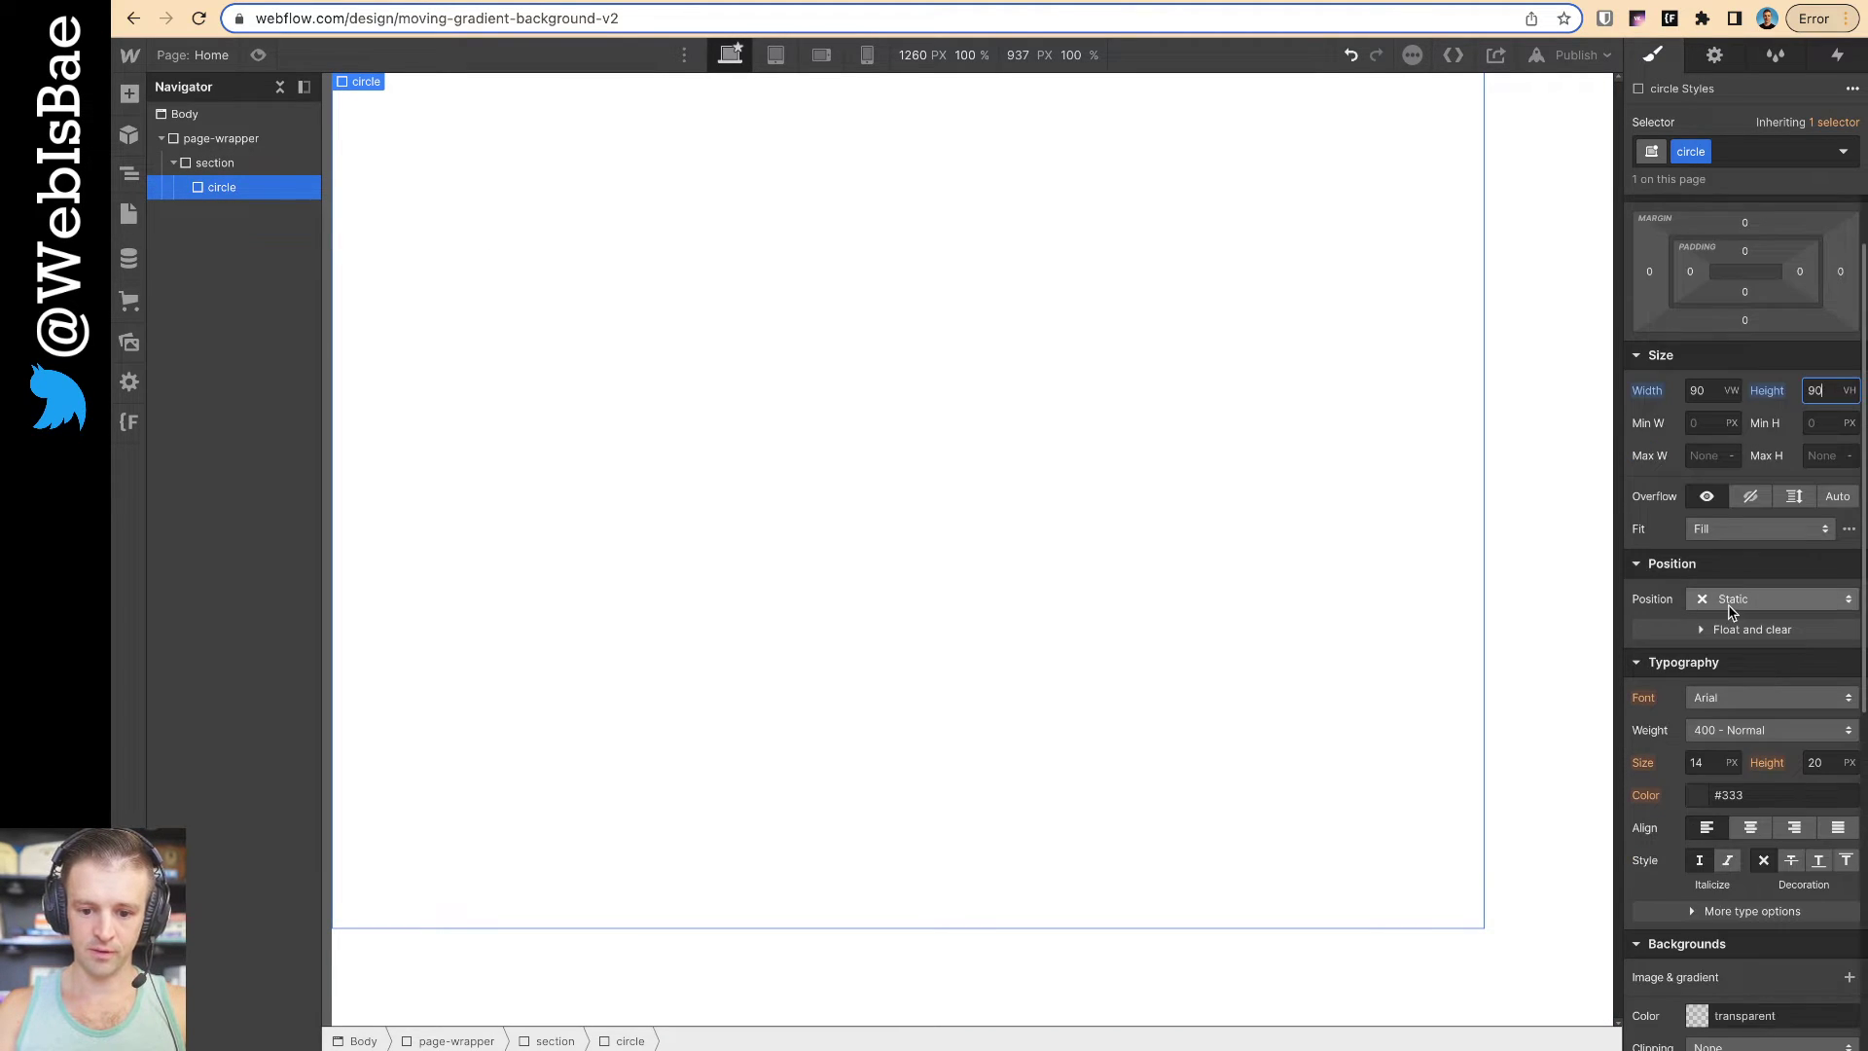
{"action": "left_click", "coordinate": [1731, 611]}
{"action": "left_click", "coordinate": [1741, 643]}
Set the circle's border radius to 100 VW
{"action": "scroll", "coordinate": [1795, 650], "scroll_direction": "down", "scroll_amount": 3}
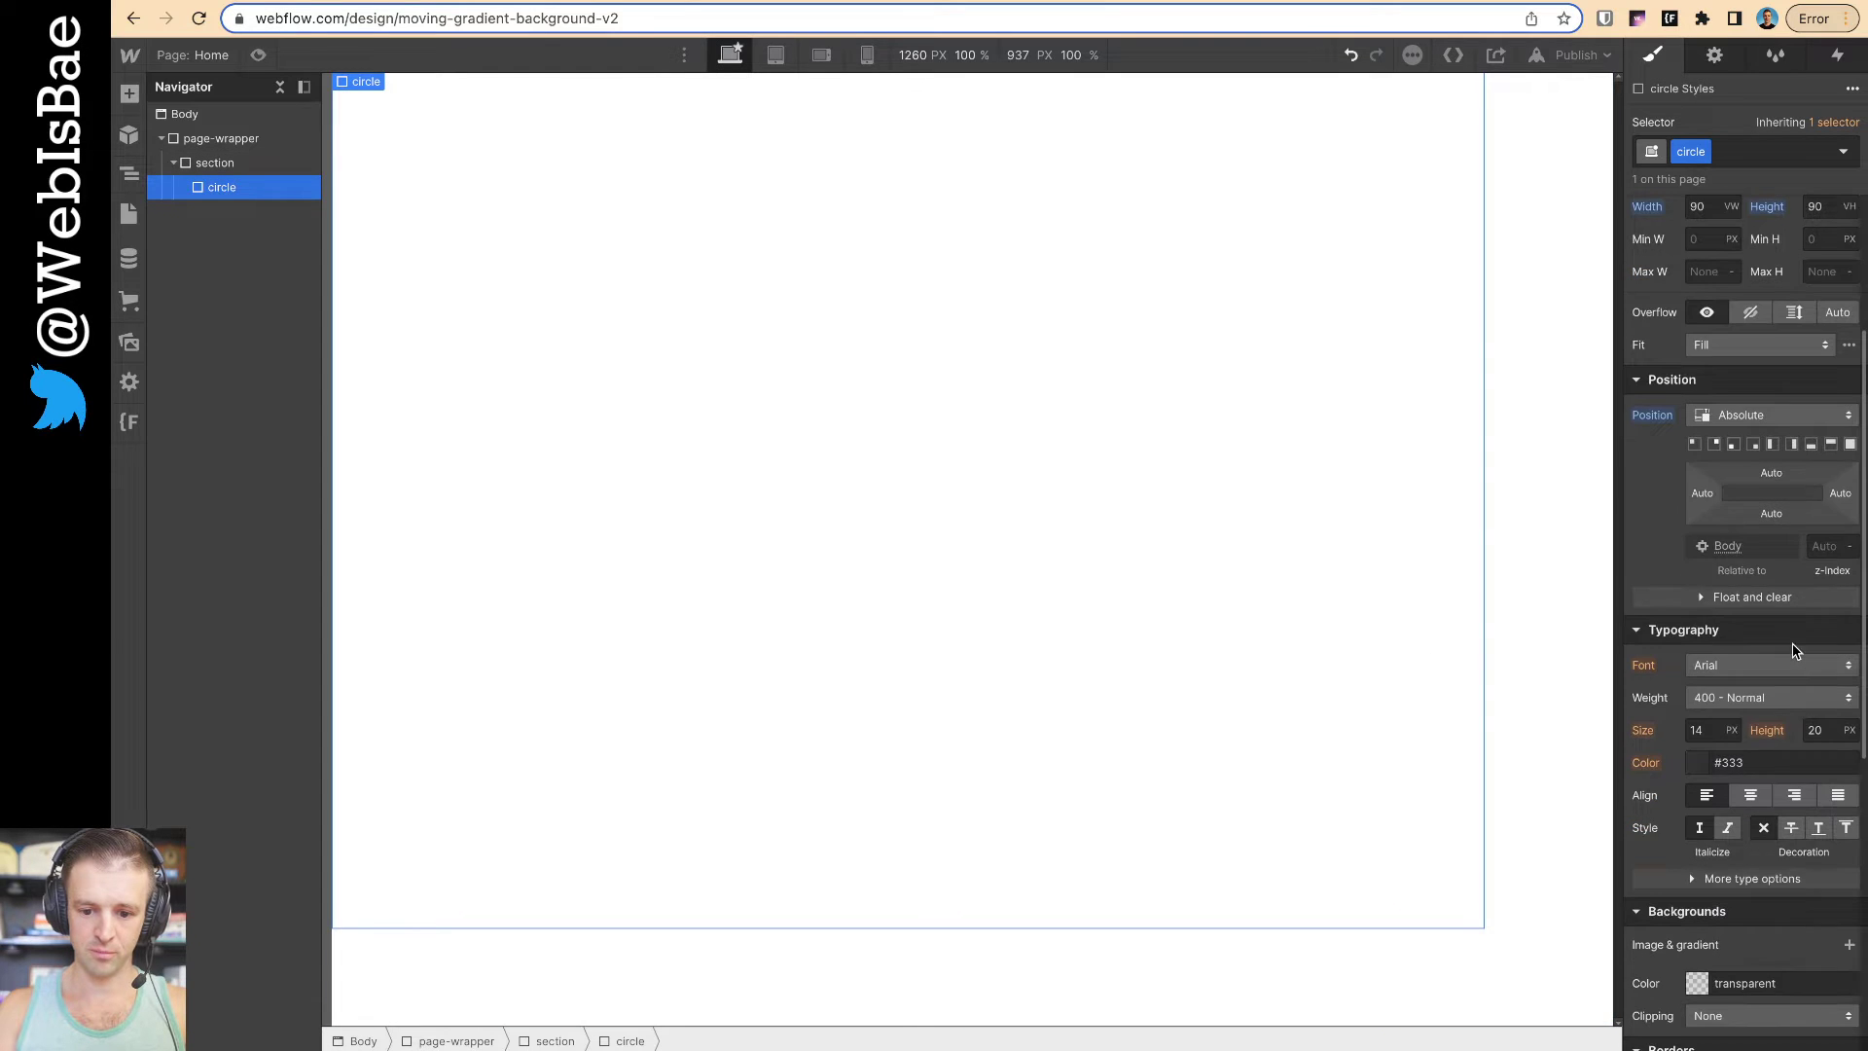
{"action": "scroll", "coordinate": [1673, 555], "scroll_direction": "down", "scroll_amount": 2}
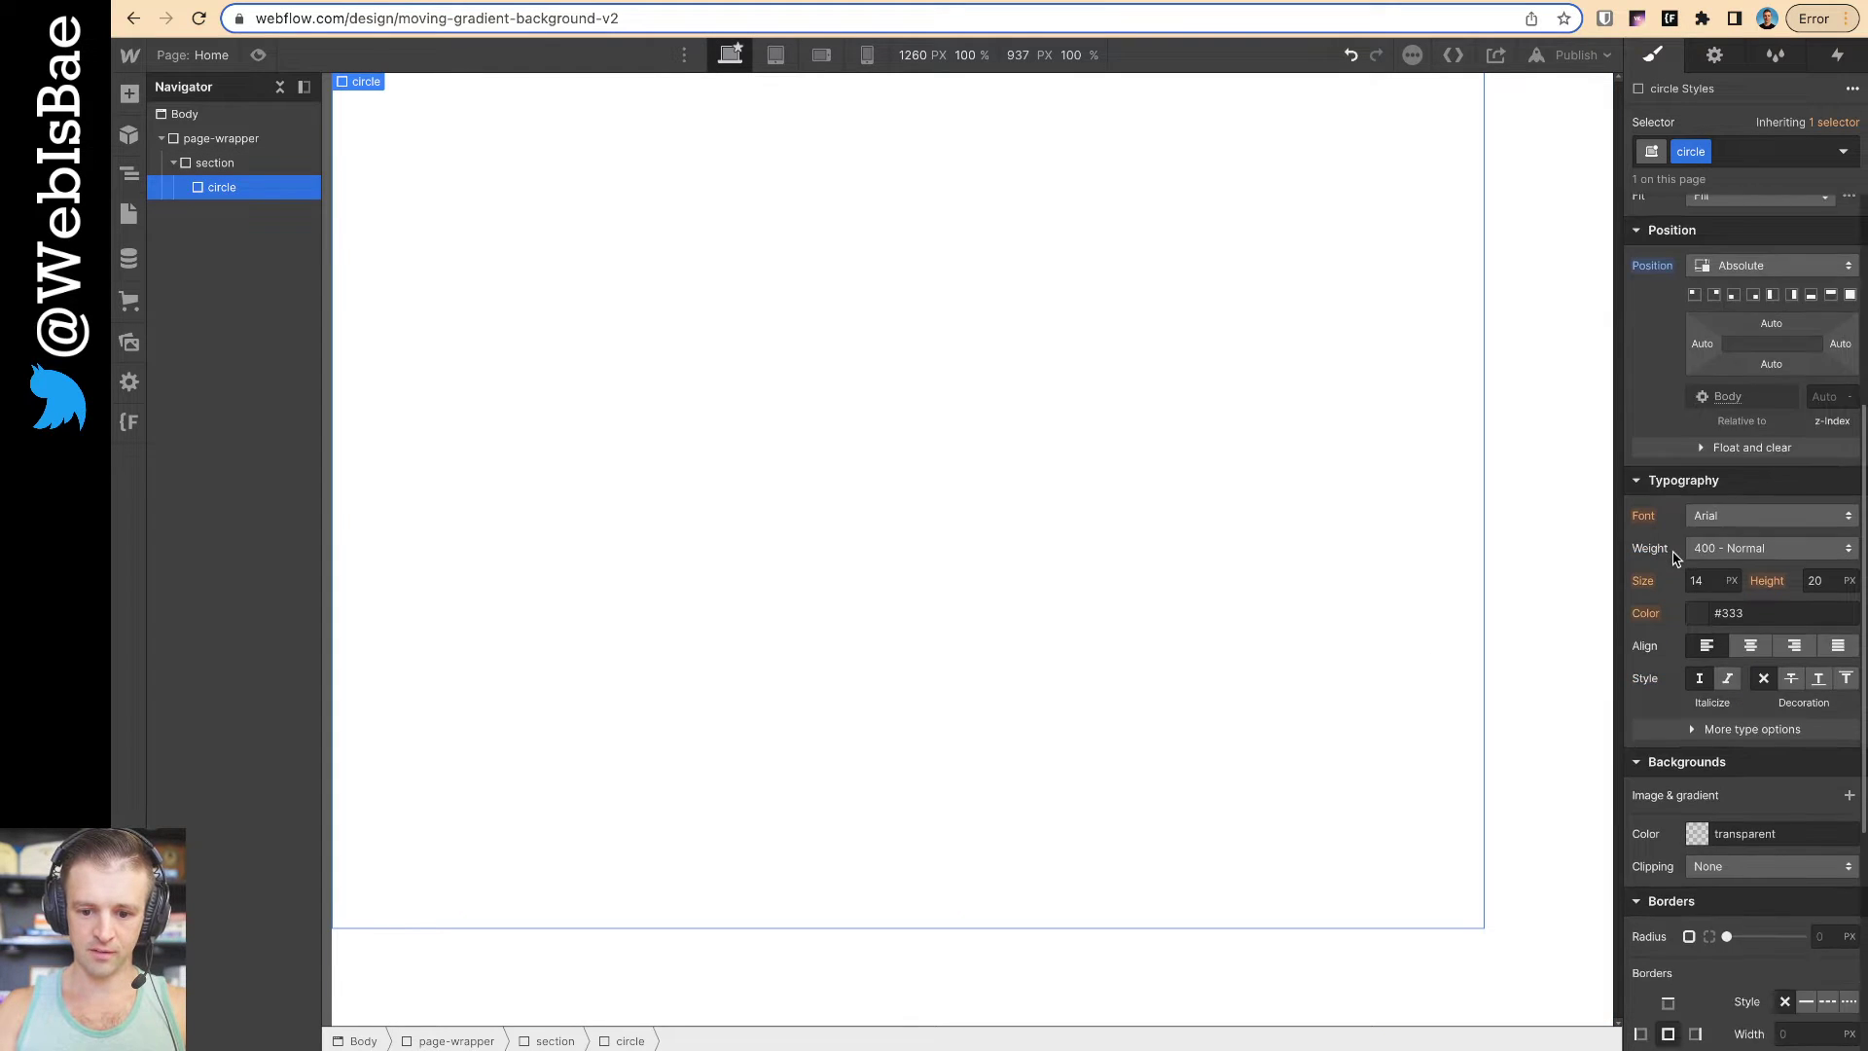
{"action": "scroll", "coordinate": [1675, 556], "scroll_direction": "down", "scroll_amount": 2}
{"action": "left_click", "coordinate": [1696, 678]}
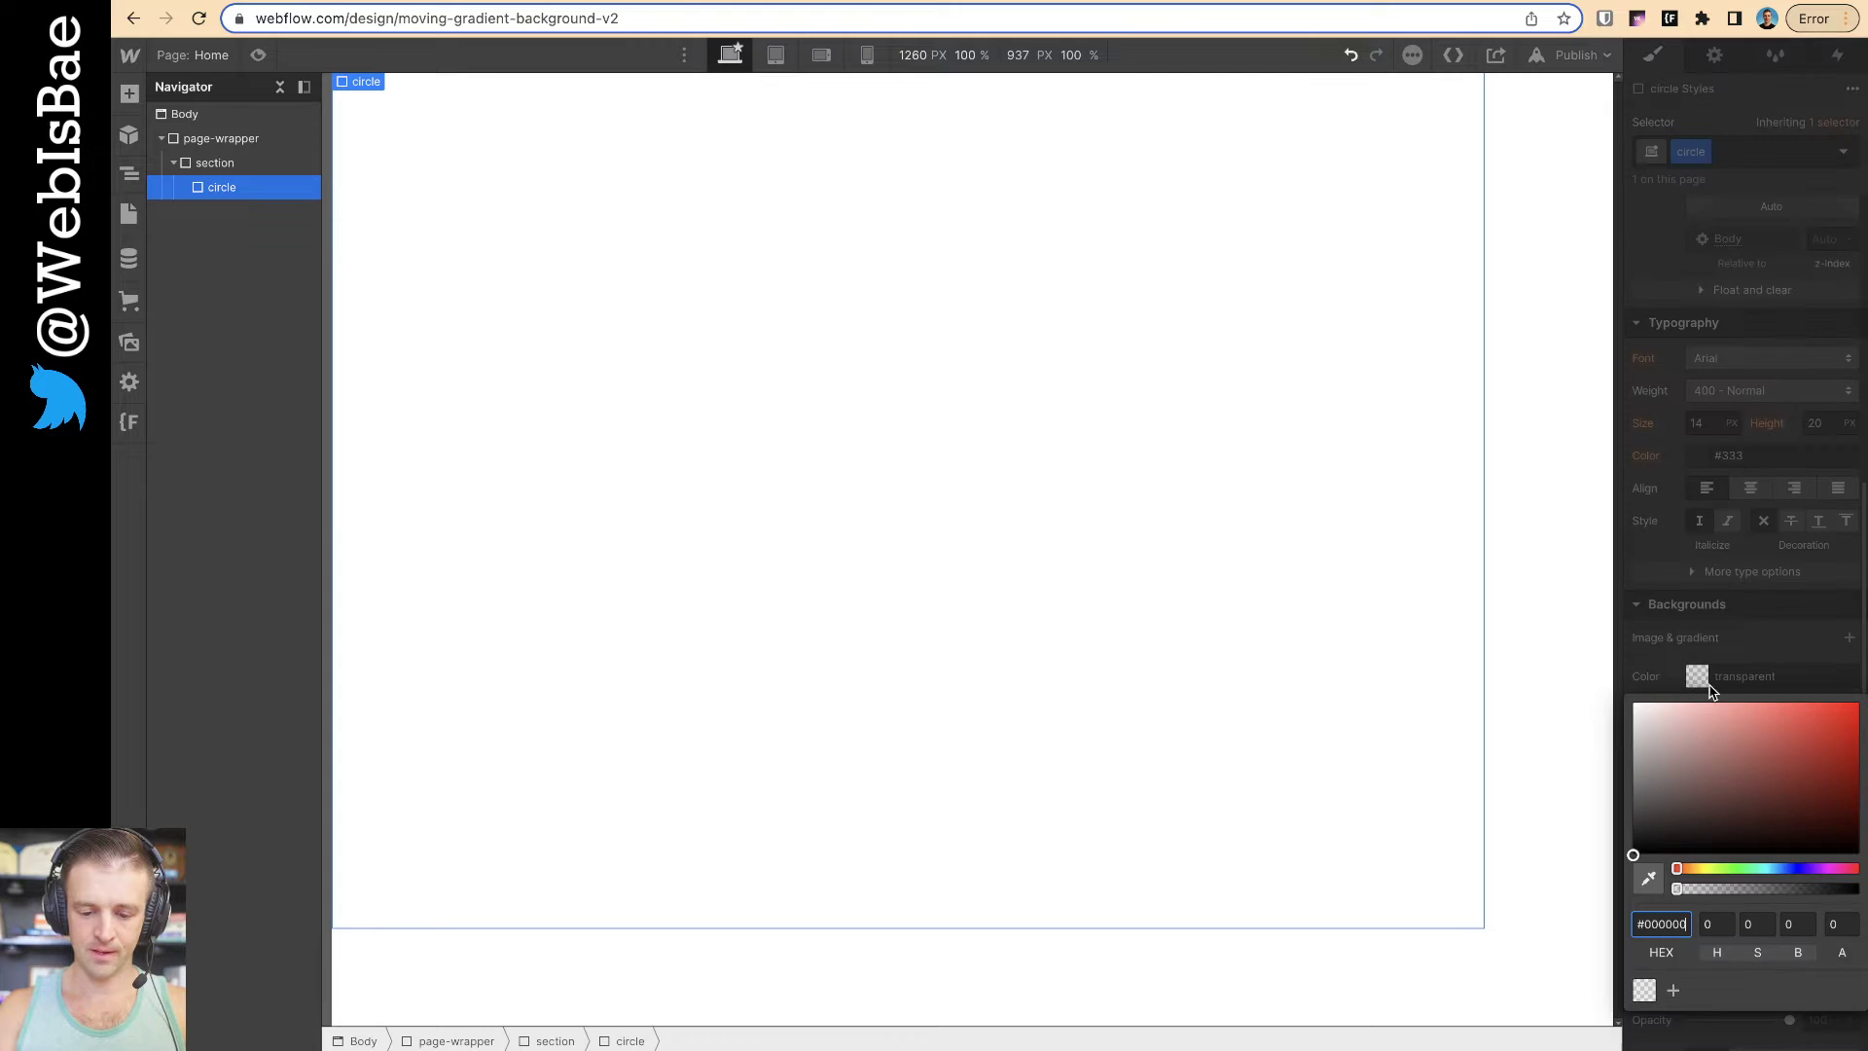
{"action": "left_click", "coordinate": [1665, 675]}
{"action": "scroll", "coordinate": [1668, 669], "scroll_direction": "down", "scroll_amount": 1}
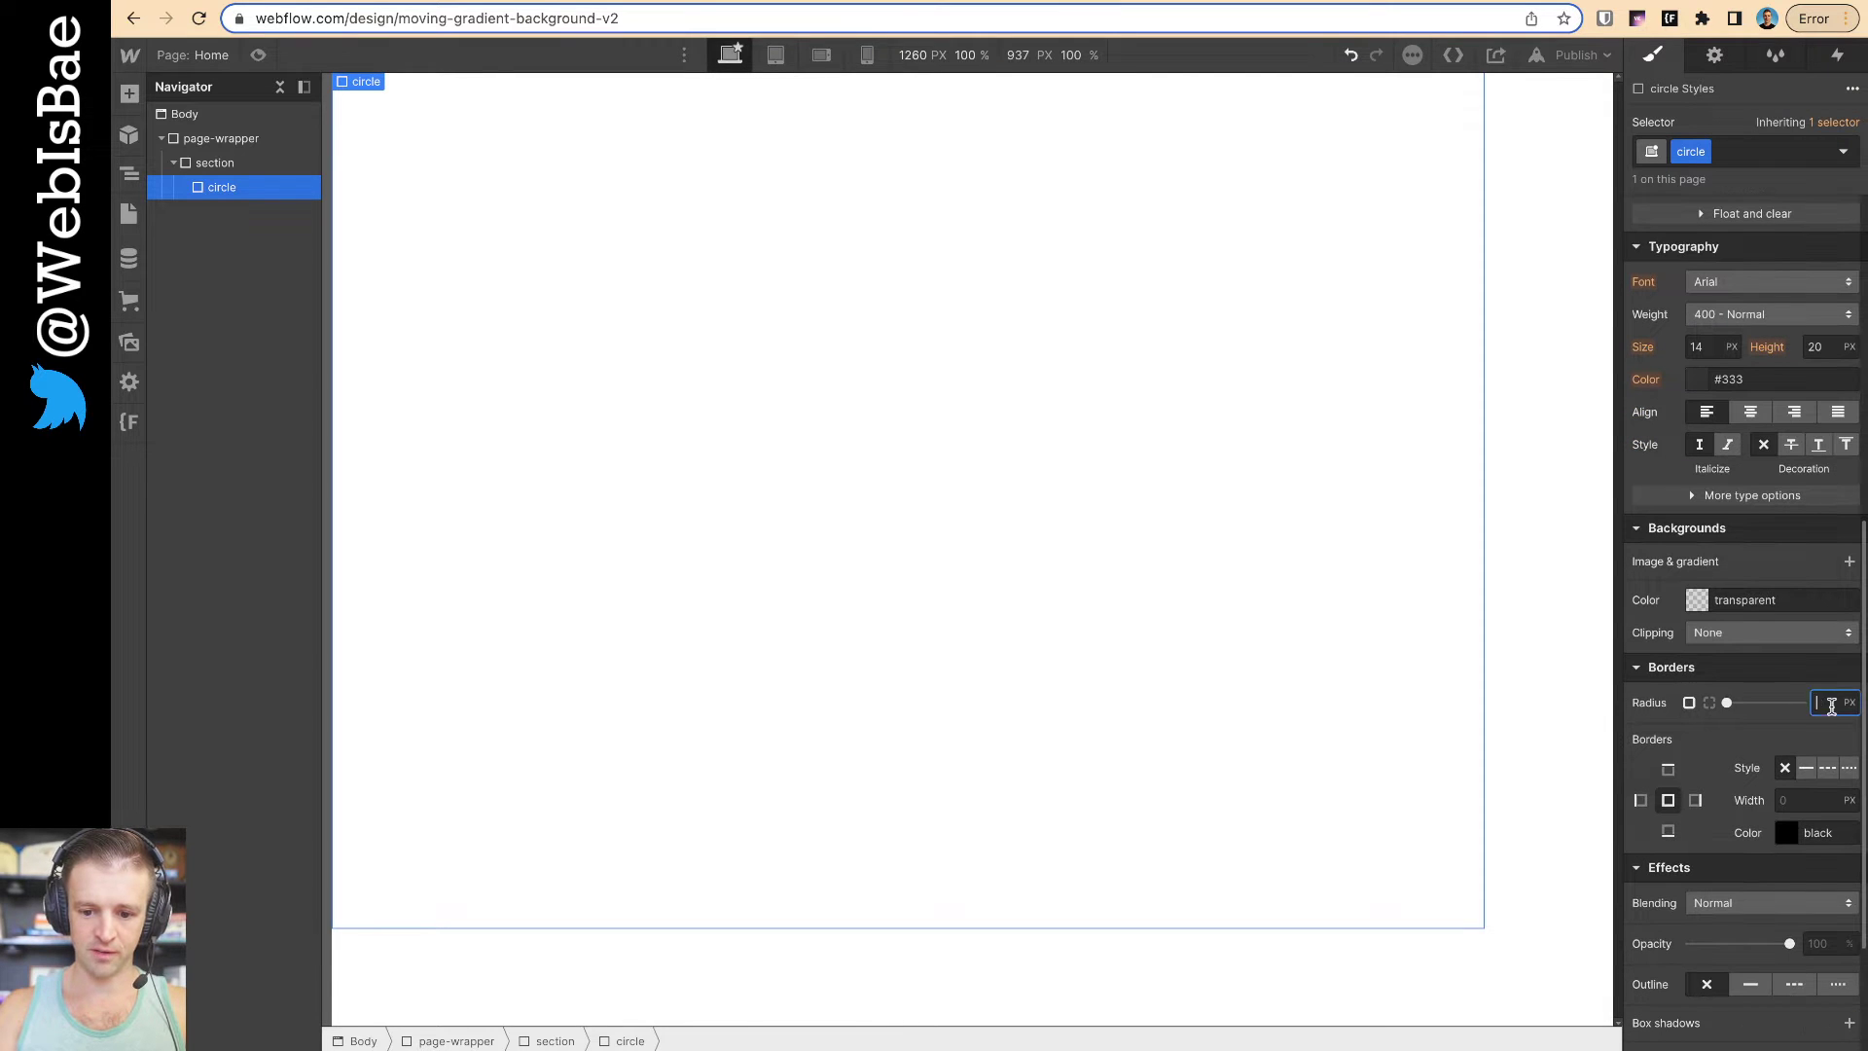
{"action": "type", "text": "100"}
{"action": "type", "text": "vw"}
{"action": "key", "text": "Return"}
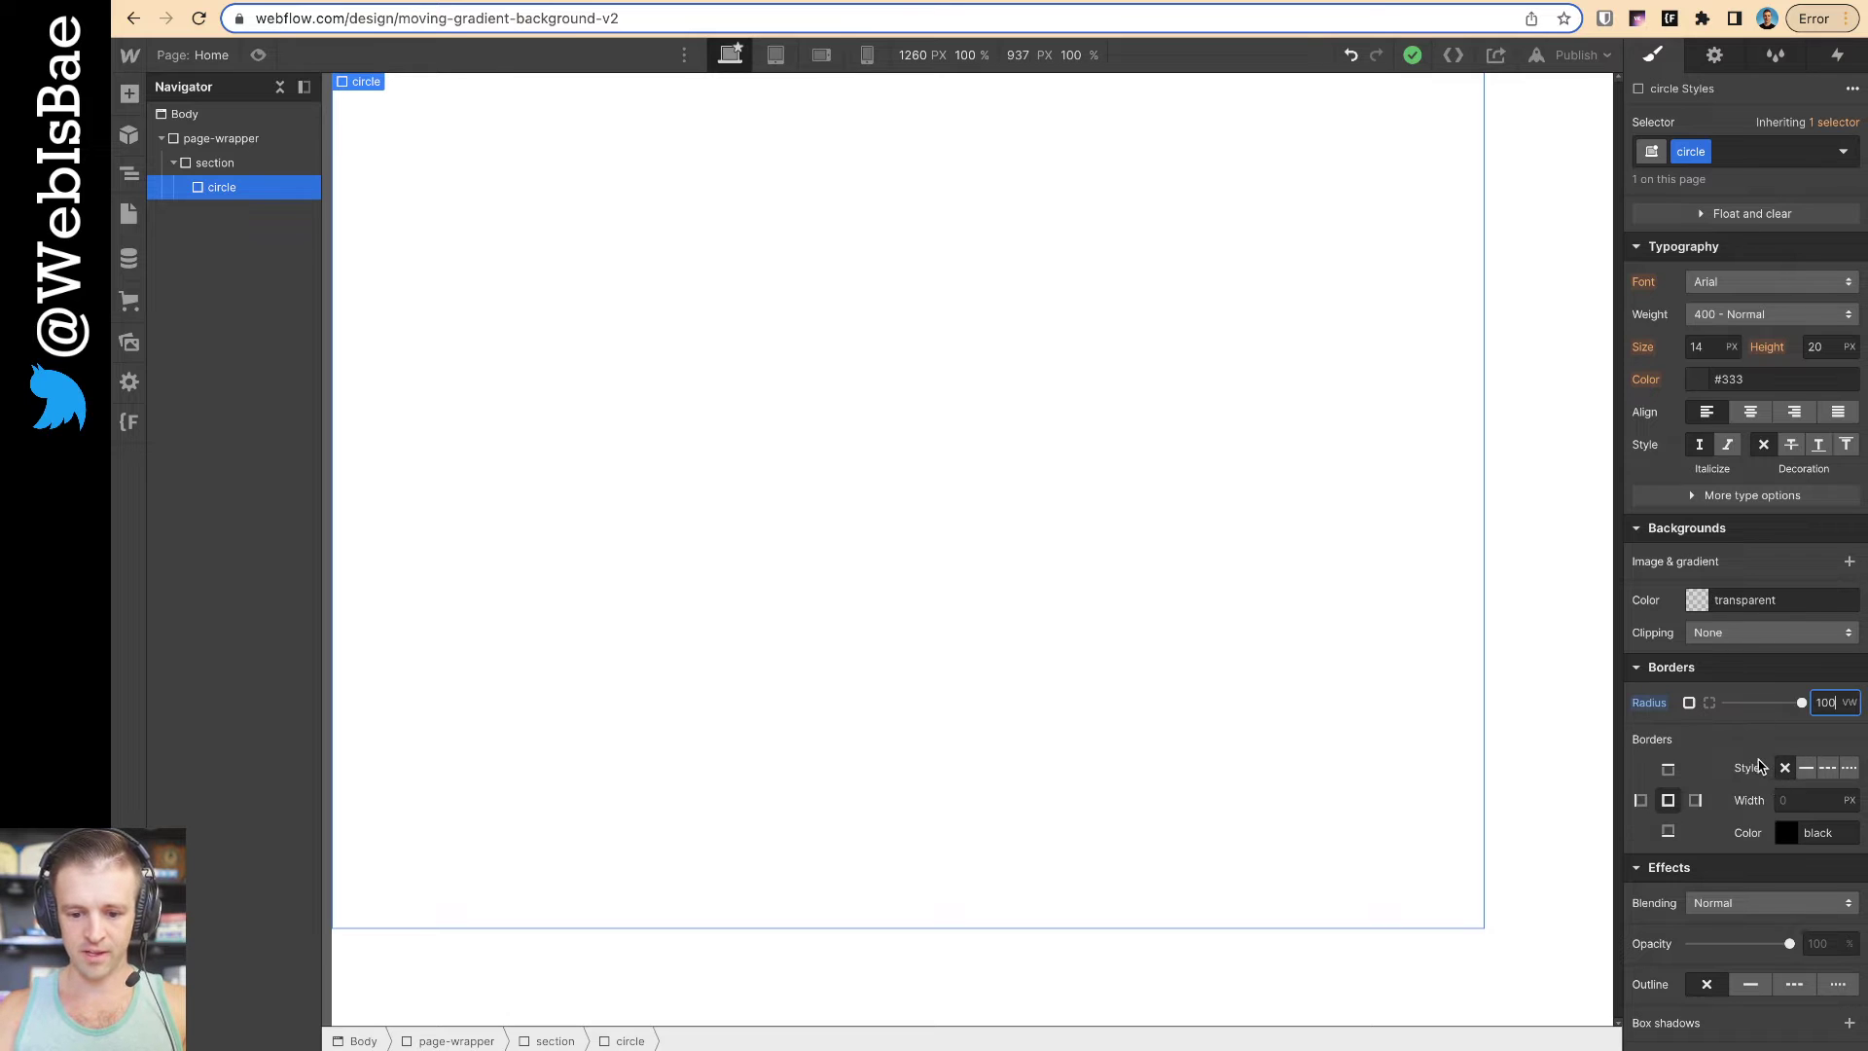
Copy the purple hex code #833ab4 from the CSS Gradient site and apply it as the circle's background color in Webflow
{"action": "scroll", "coordinate": [1759, 767], "scroll_direction": "down", "scroll_amount": 2}
{"action": "key", "text": "ctrl+Tab"}
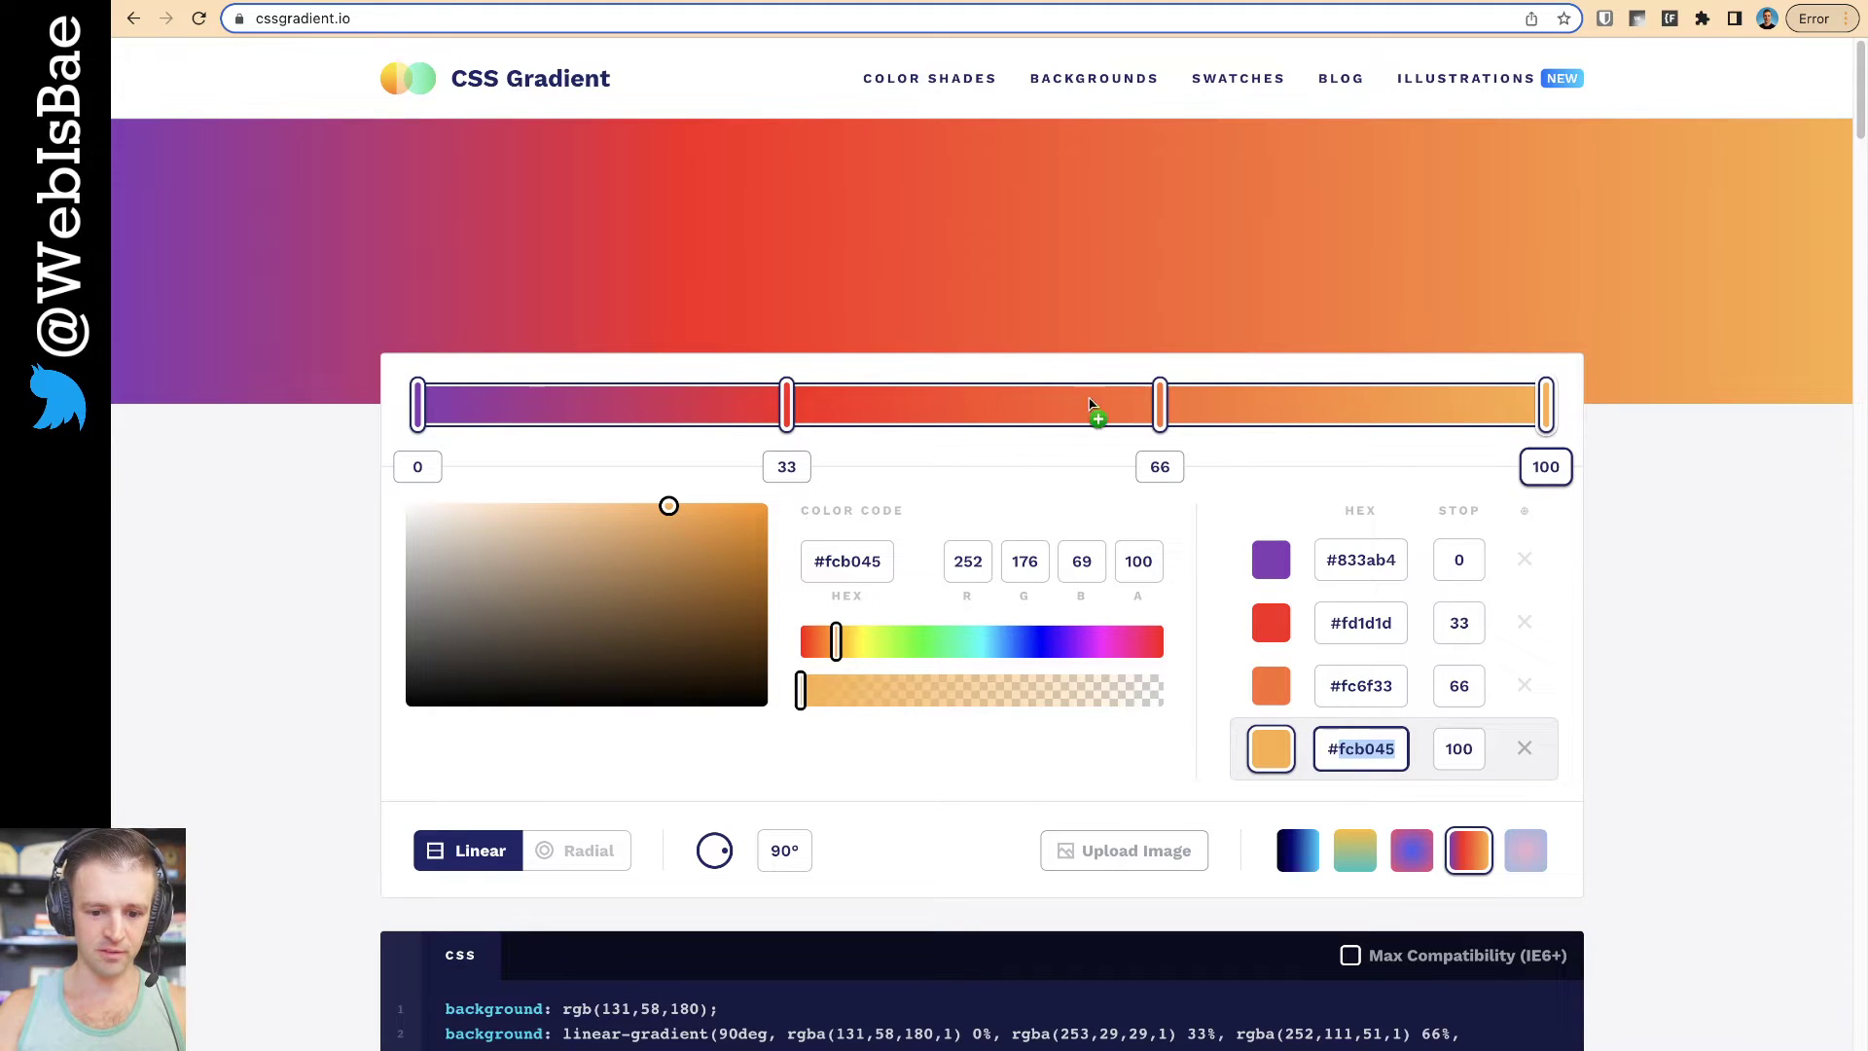
{"action": "left_click", "coordinate": [1376, 561]}
{"action": "key", "text": "ctrl+c"}
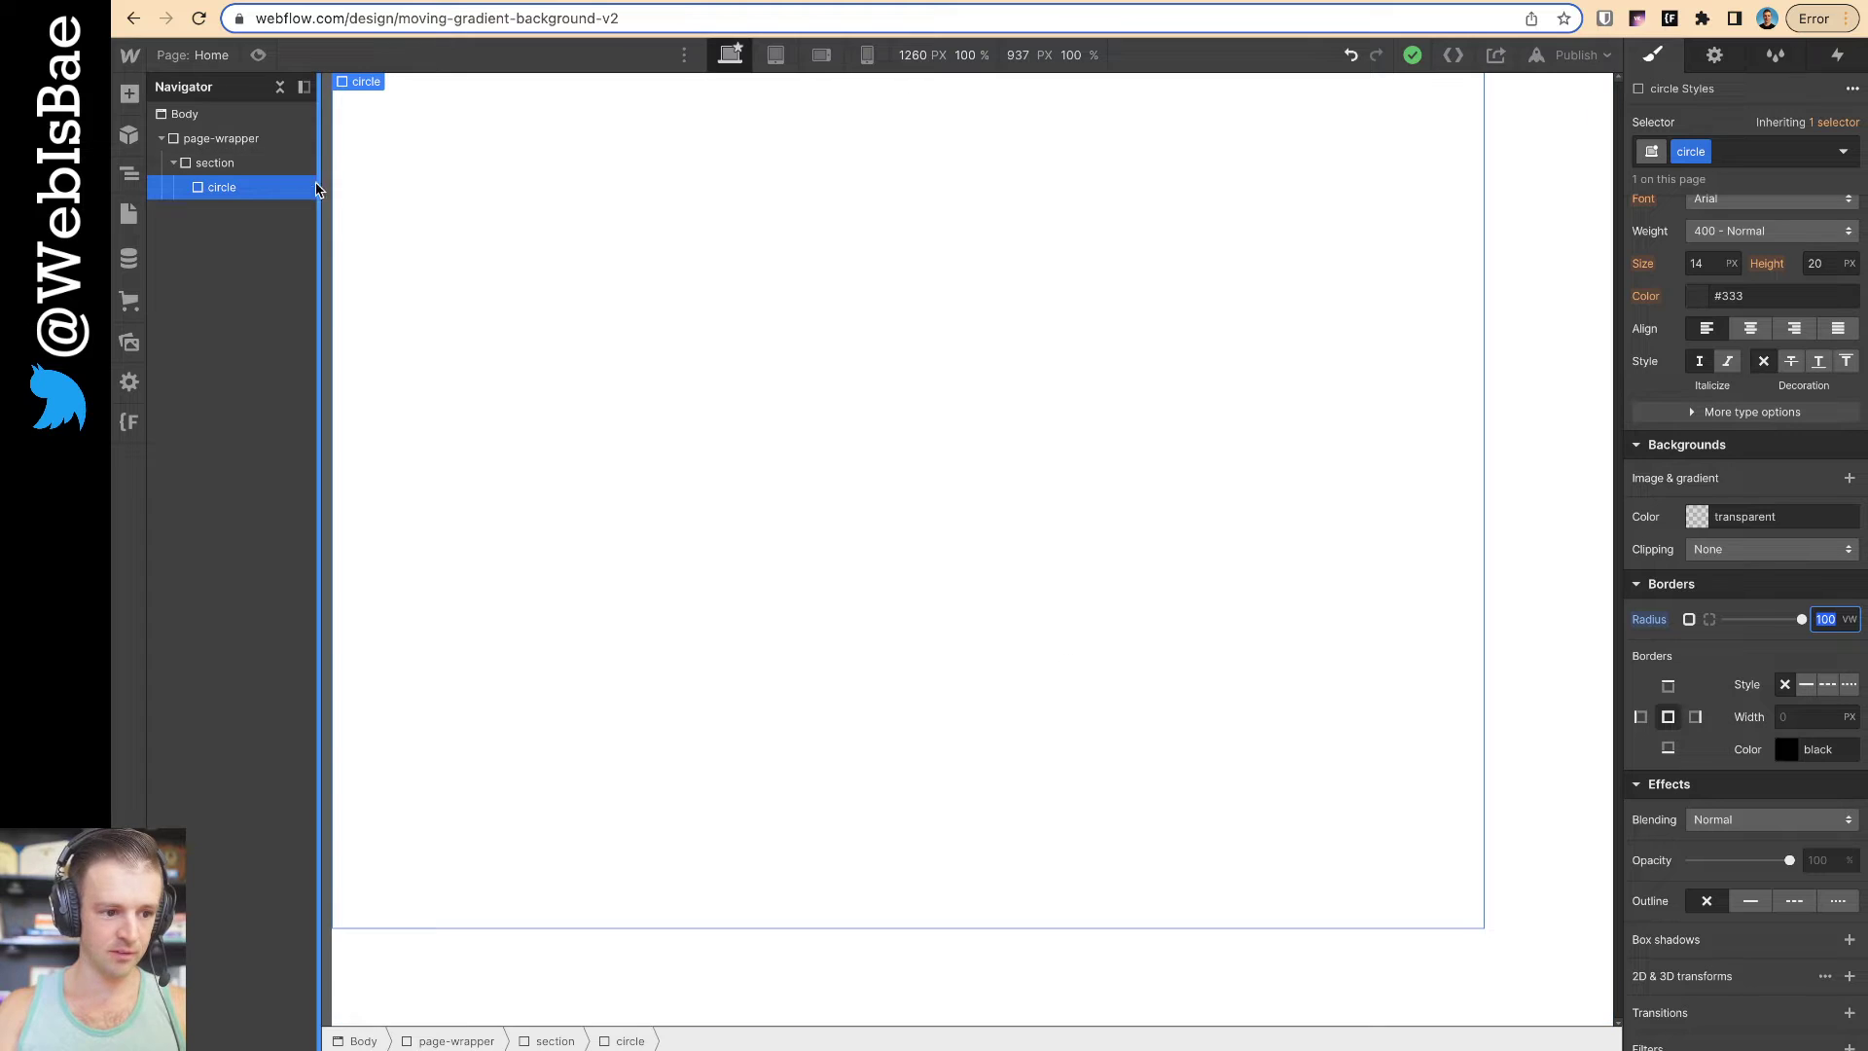
{"action": "left_click", "coordinate": [1698, 517]}
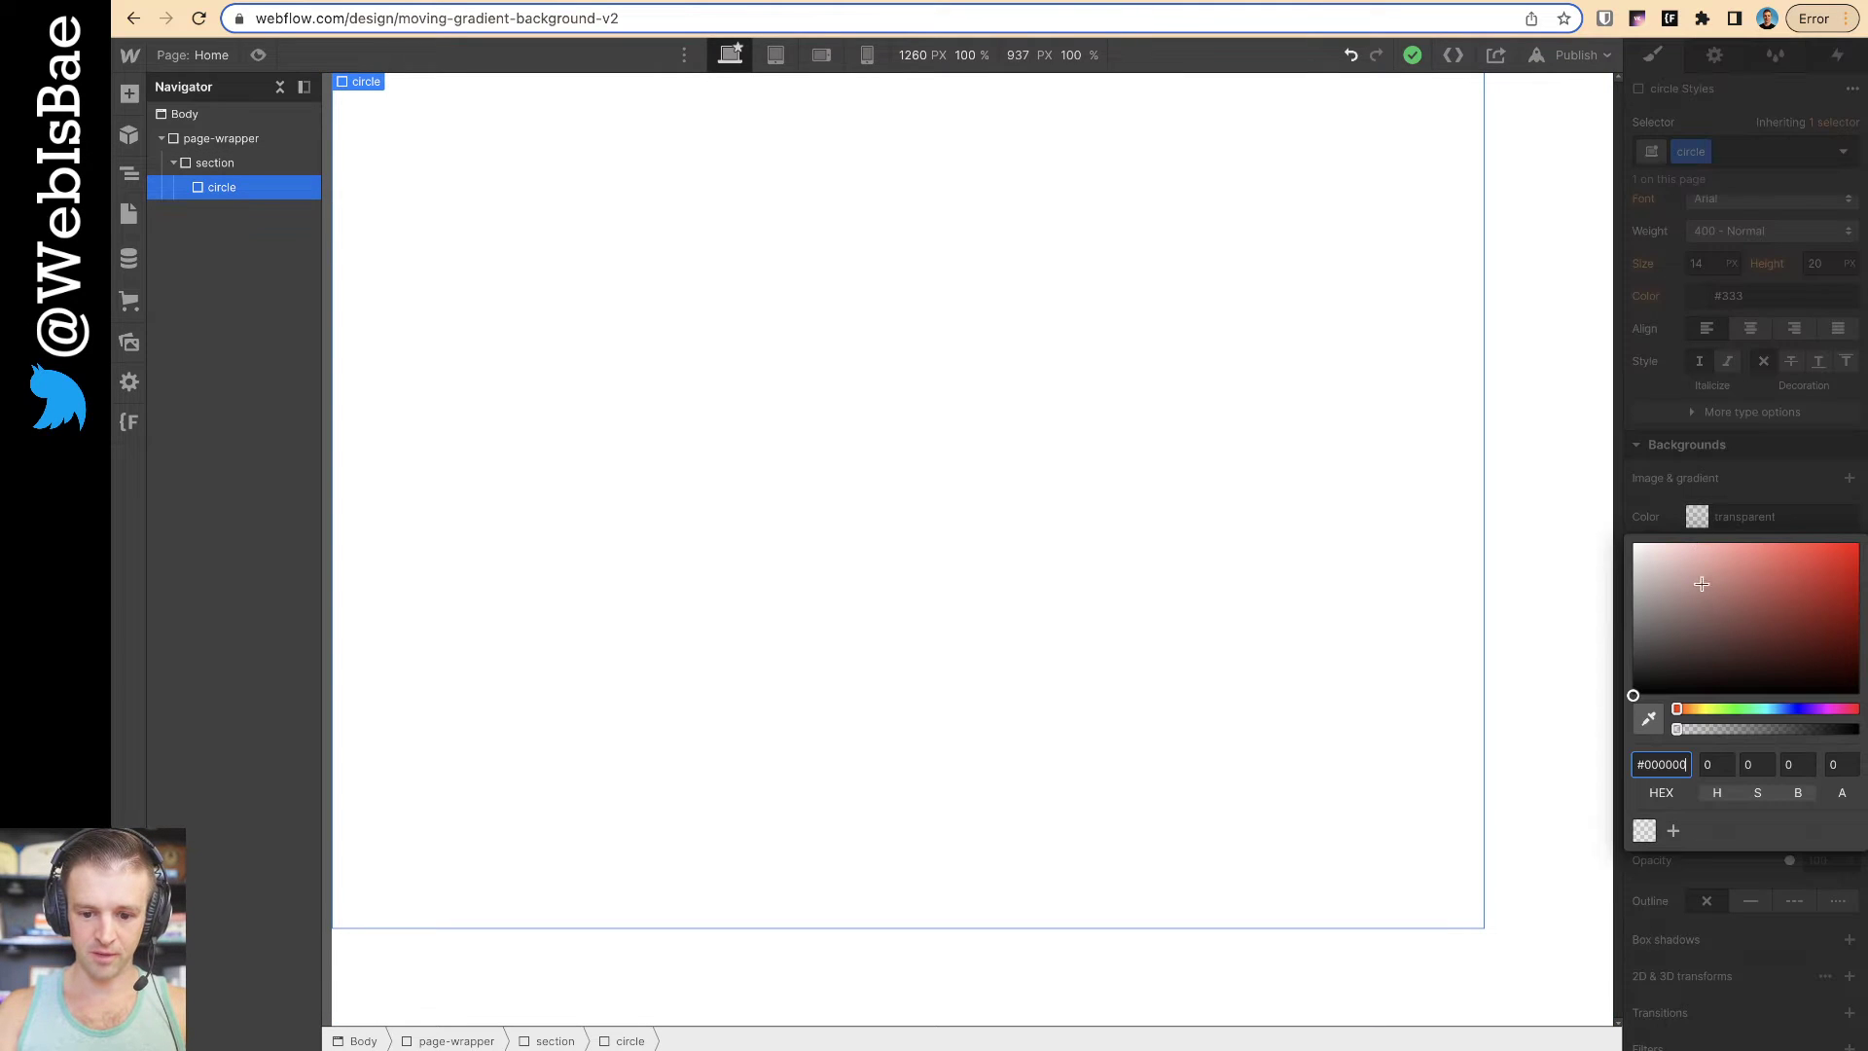
{"action": "double_click", "coordinate": [1669, 764]}
{"action": "key", "text": "ctrl+v"}
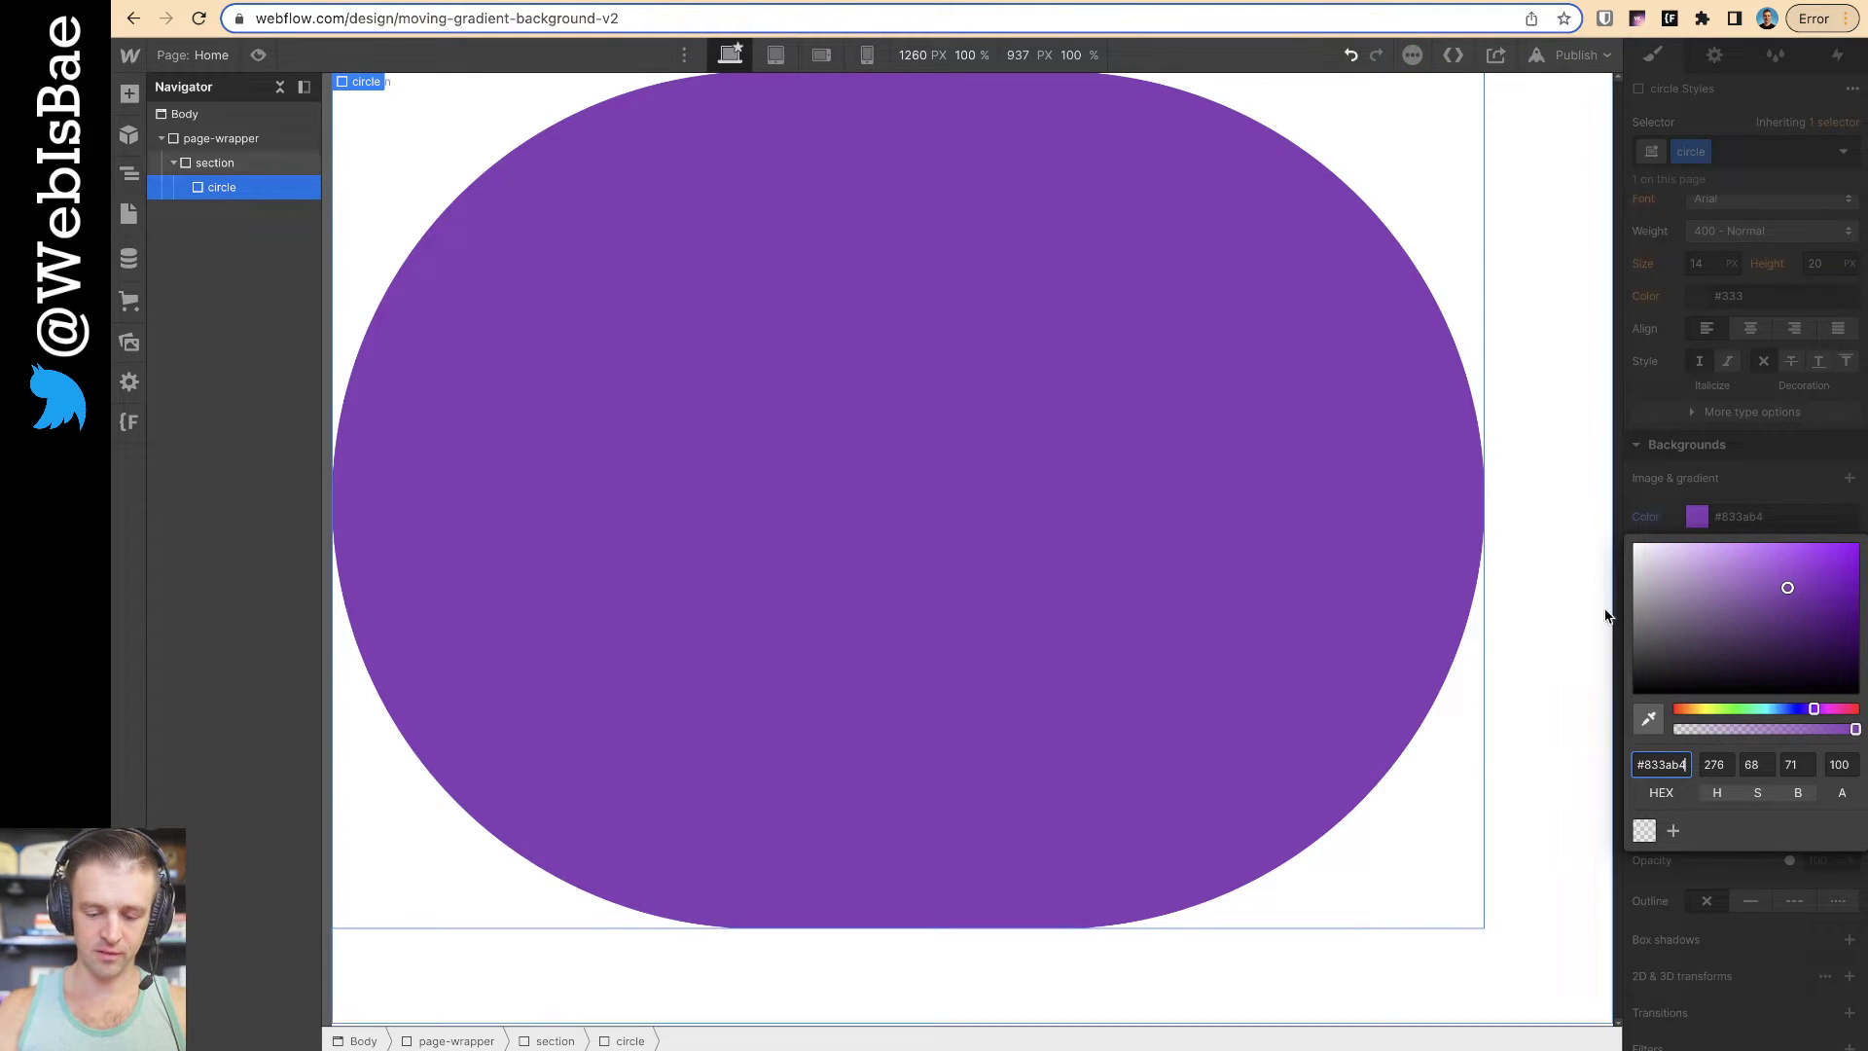
{"action": "left_click", "coordinate": [1697, 516]}
{"action": "scroll", "coordinate": [1722, 421], "scroll_direction": "down", "scroll_amount": 2}
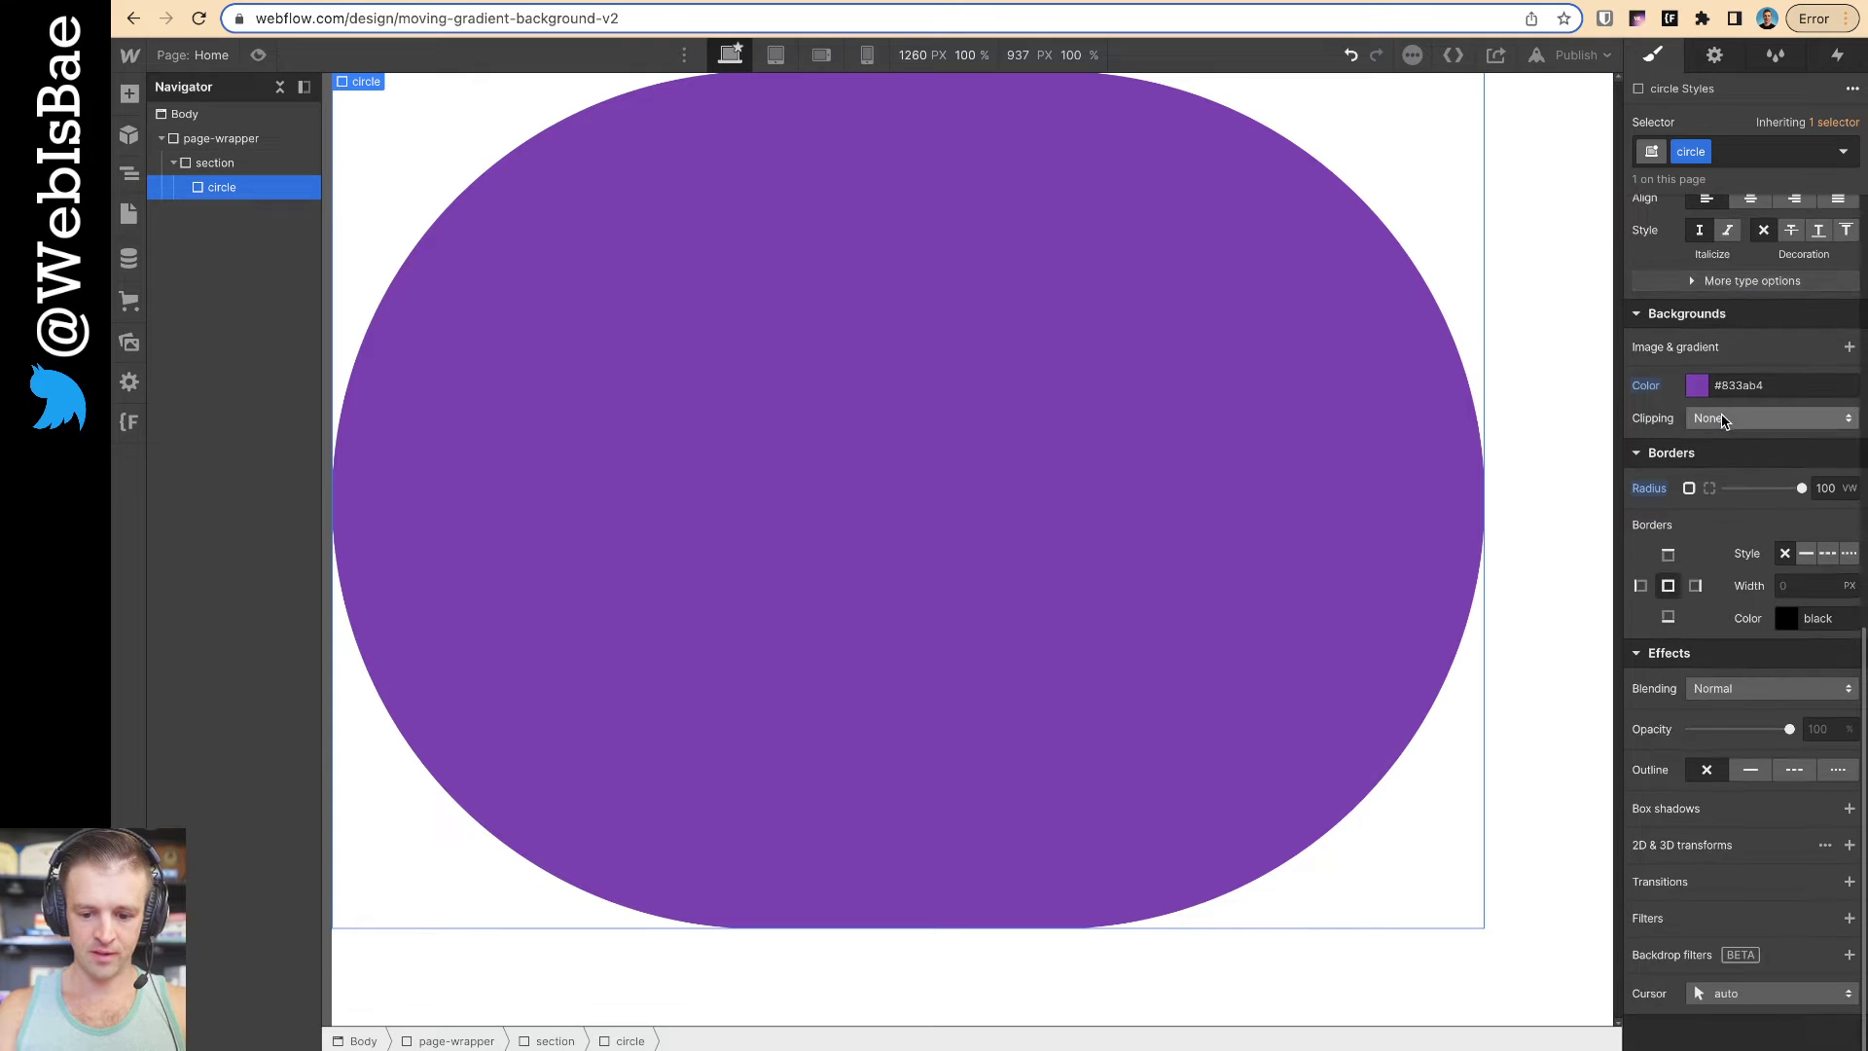
{"action": "scroll", "coordinate": [1732, 535], "scroll_direction": "up", "scroll_amount": 10}
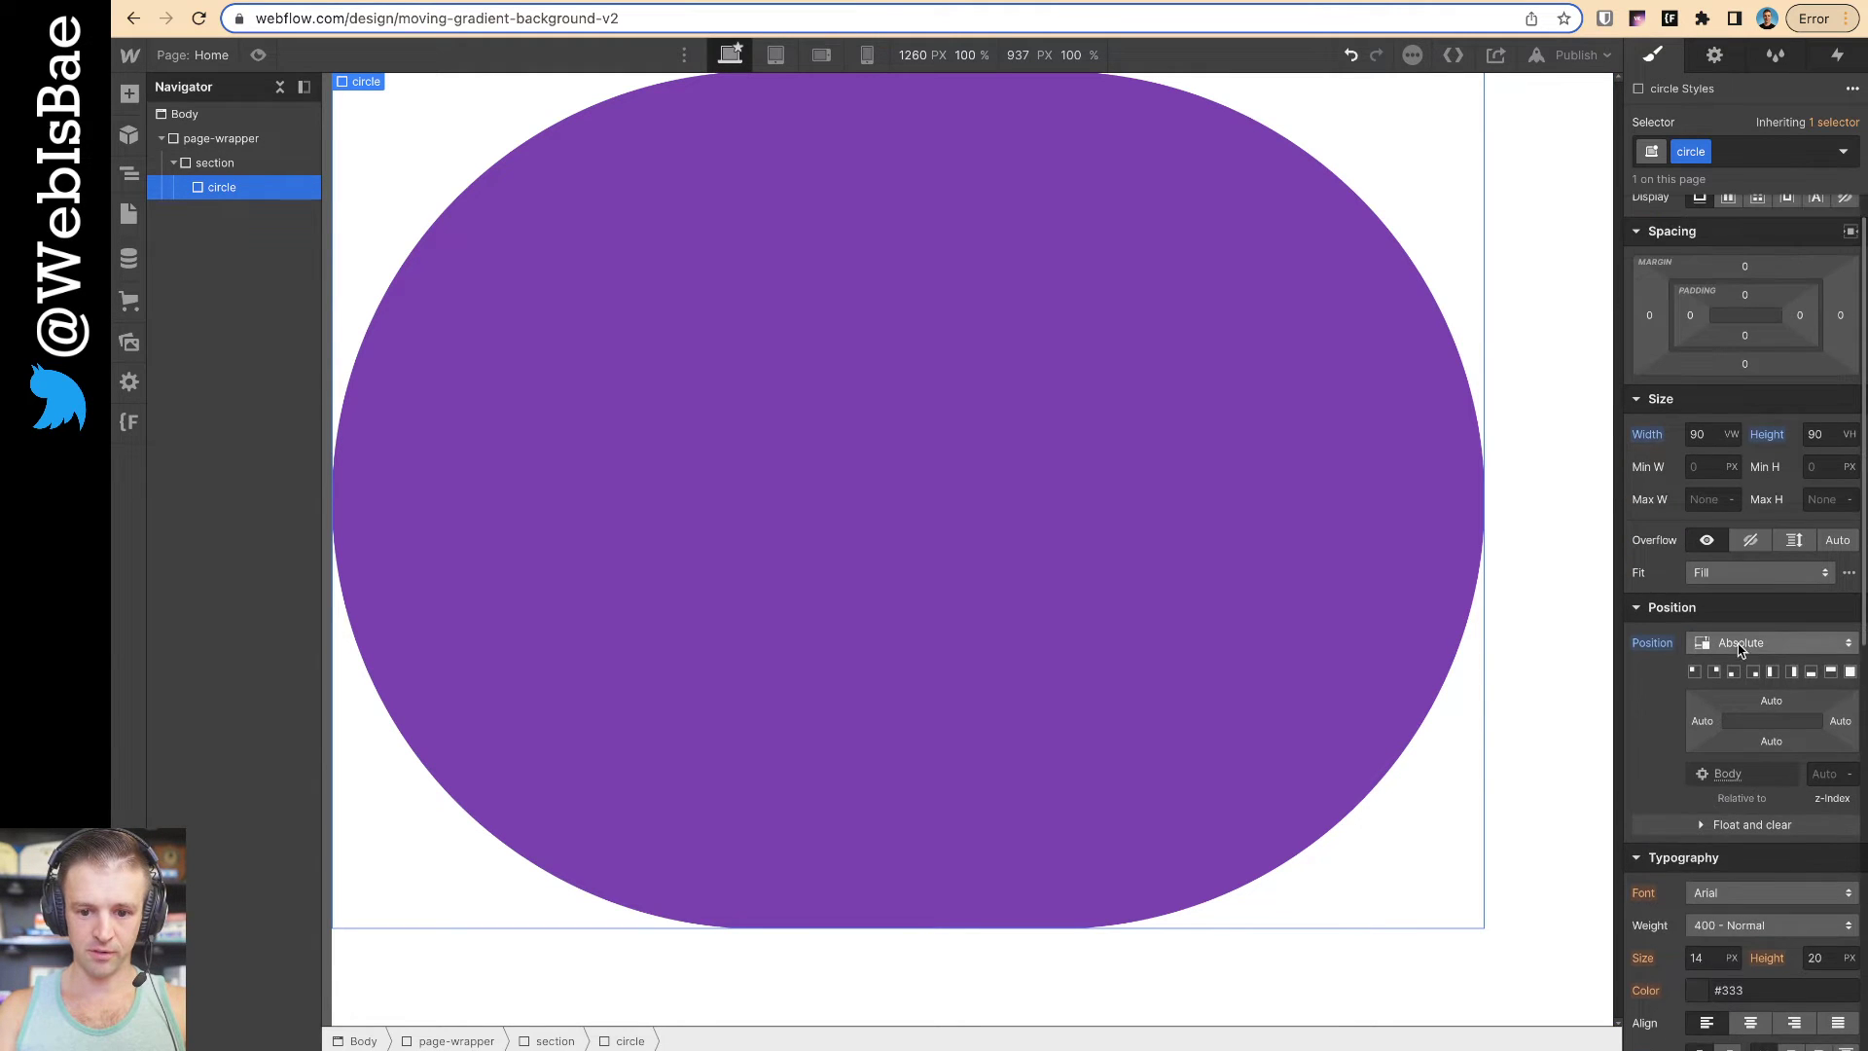
{"action": "scroll", "coordinate": [1741, 650], "scroll_direction": "up", "scroll_amount": 2}
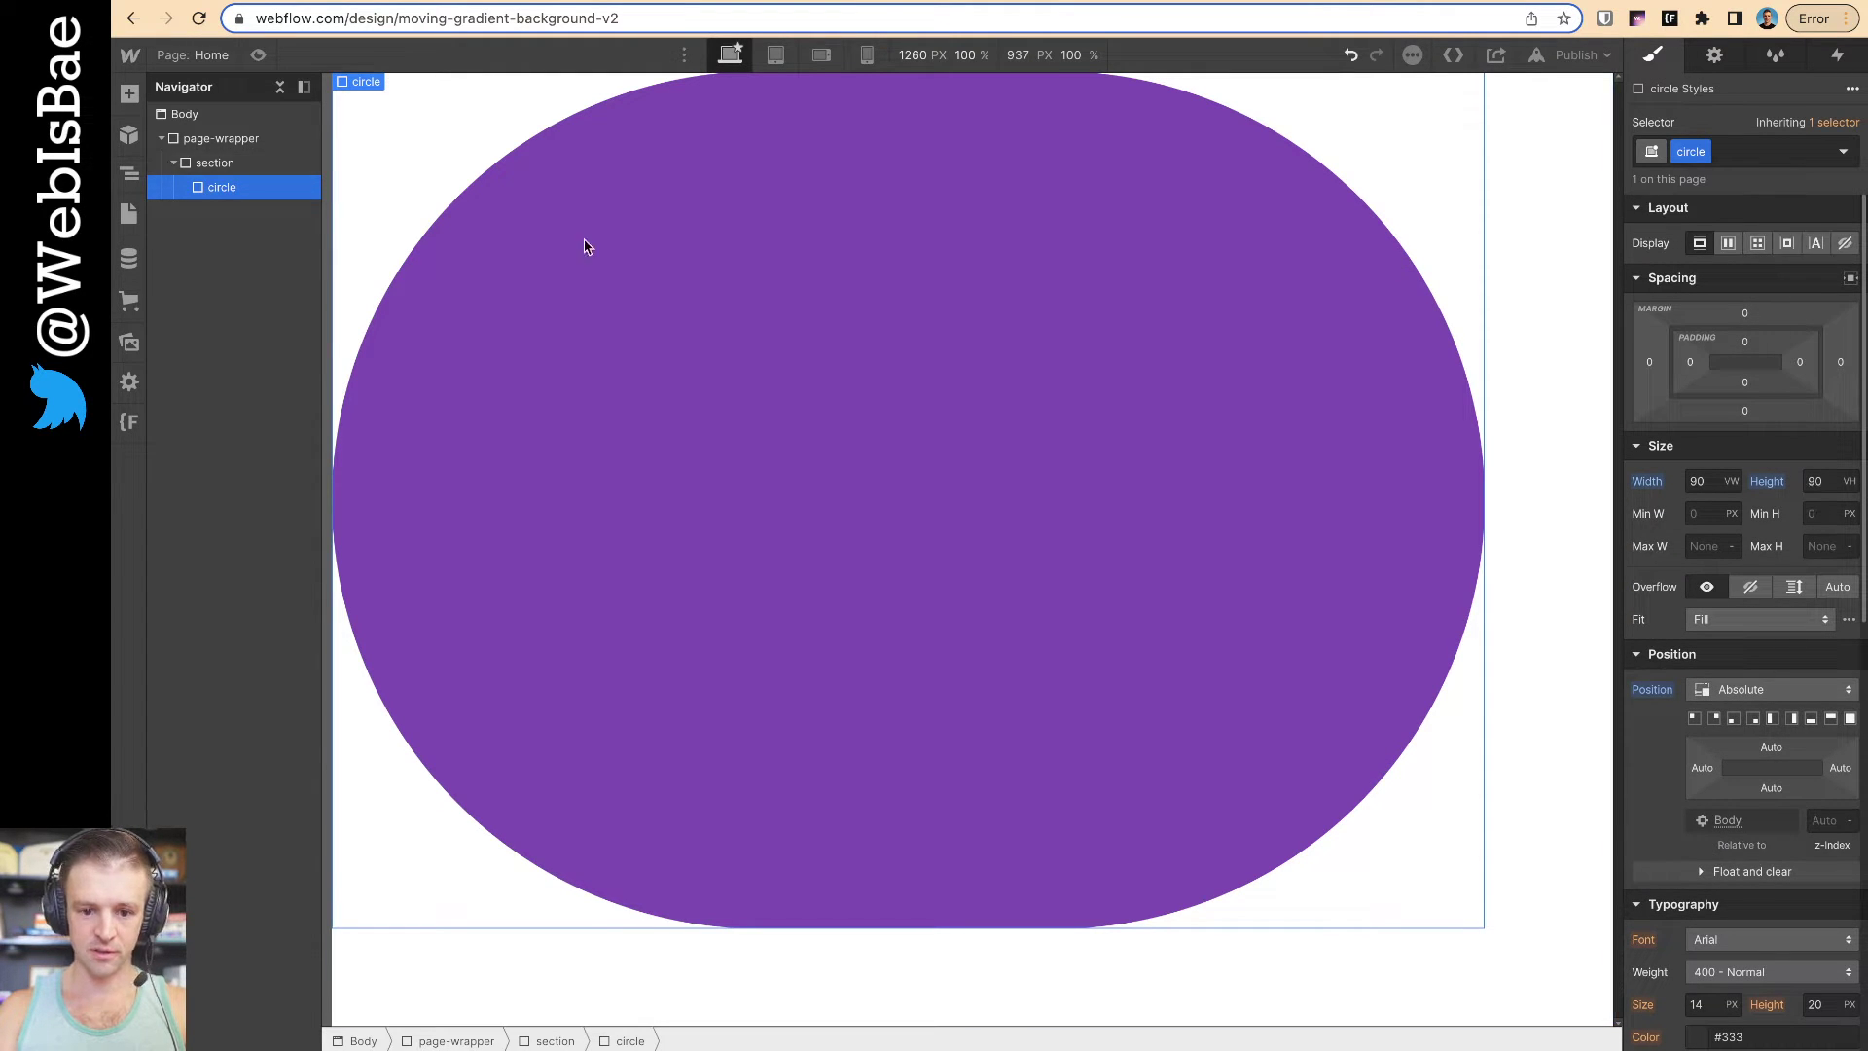
Duplicate the circle three times inside the section for a total of four circles
{"action": "key", "text": "super+d"}
{"action": "key", "text": "super+d"}
{"action": "key", "text": "super+d"}
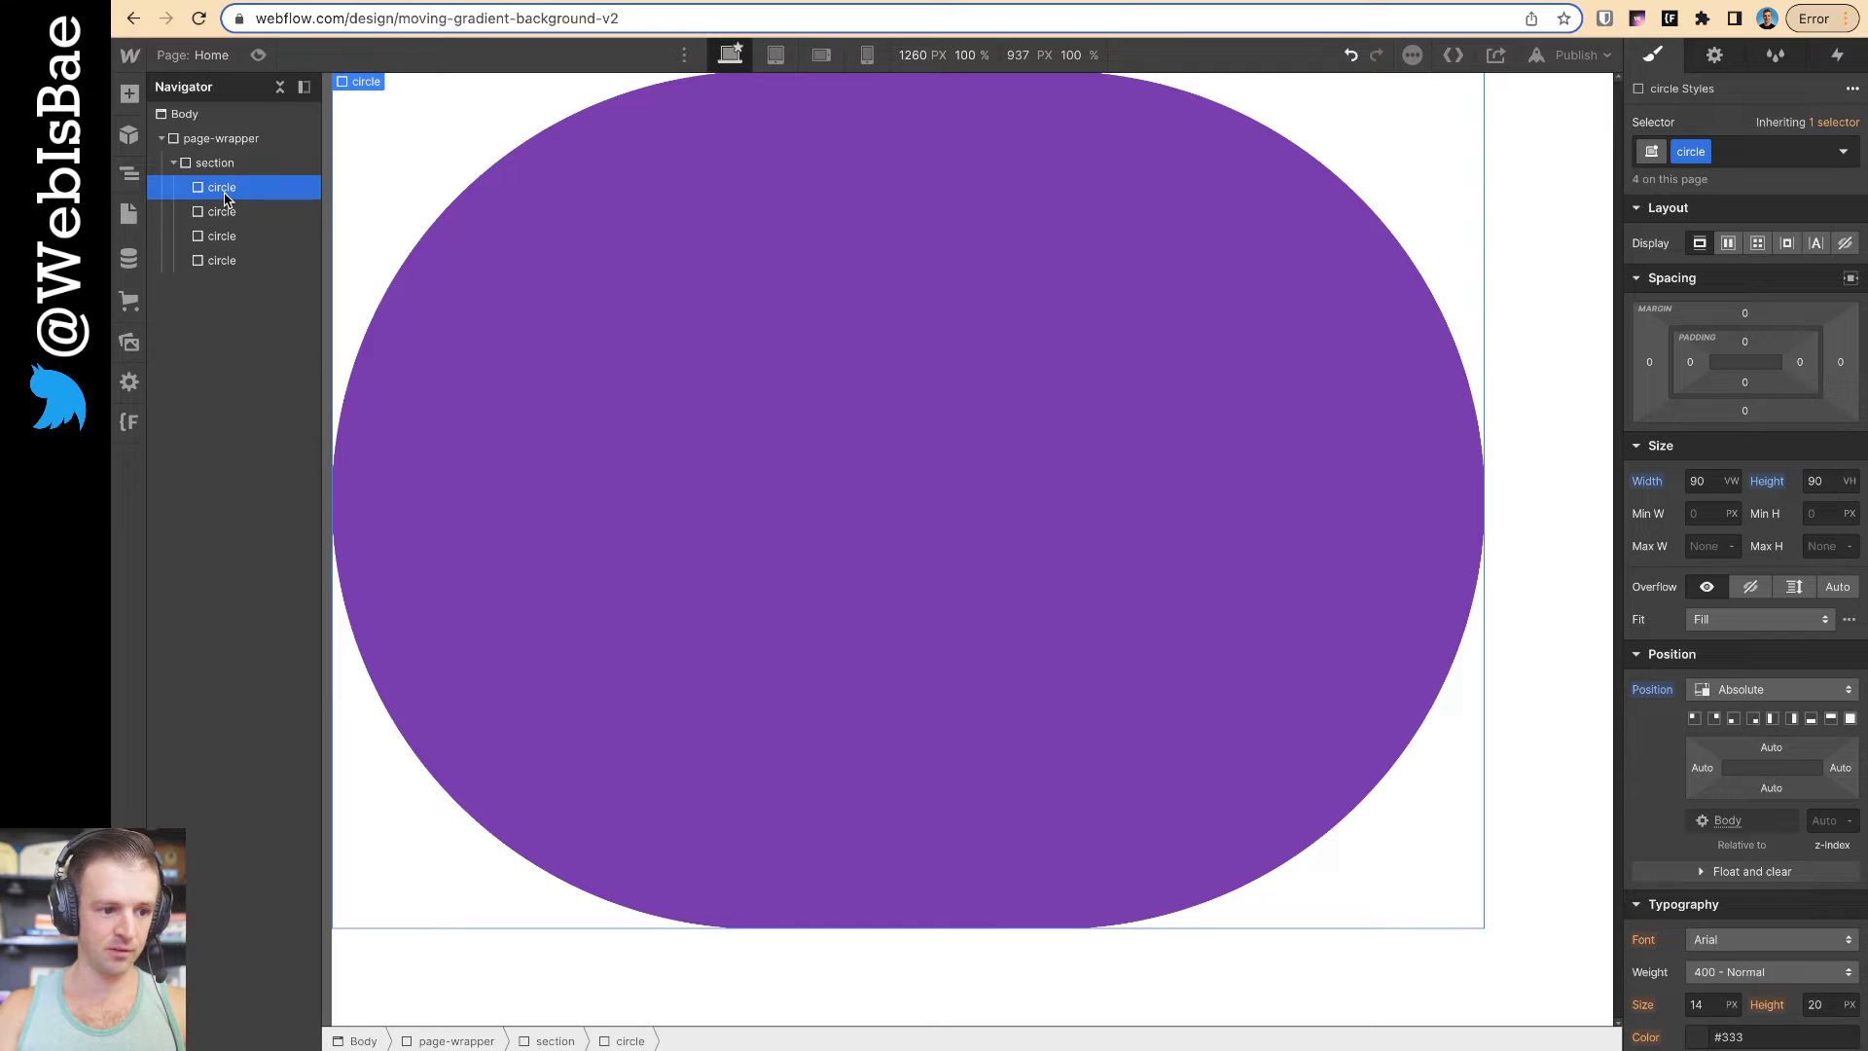
Add the combo class "purple" to the first circle and anchor its absolute position to the top left
{"action": "left_click", "coordinate": [1757, 156]}
{"action": "type", "text": "purple"}
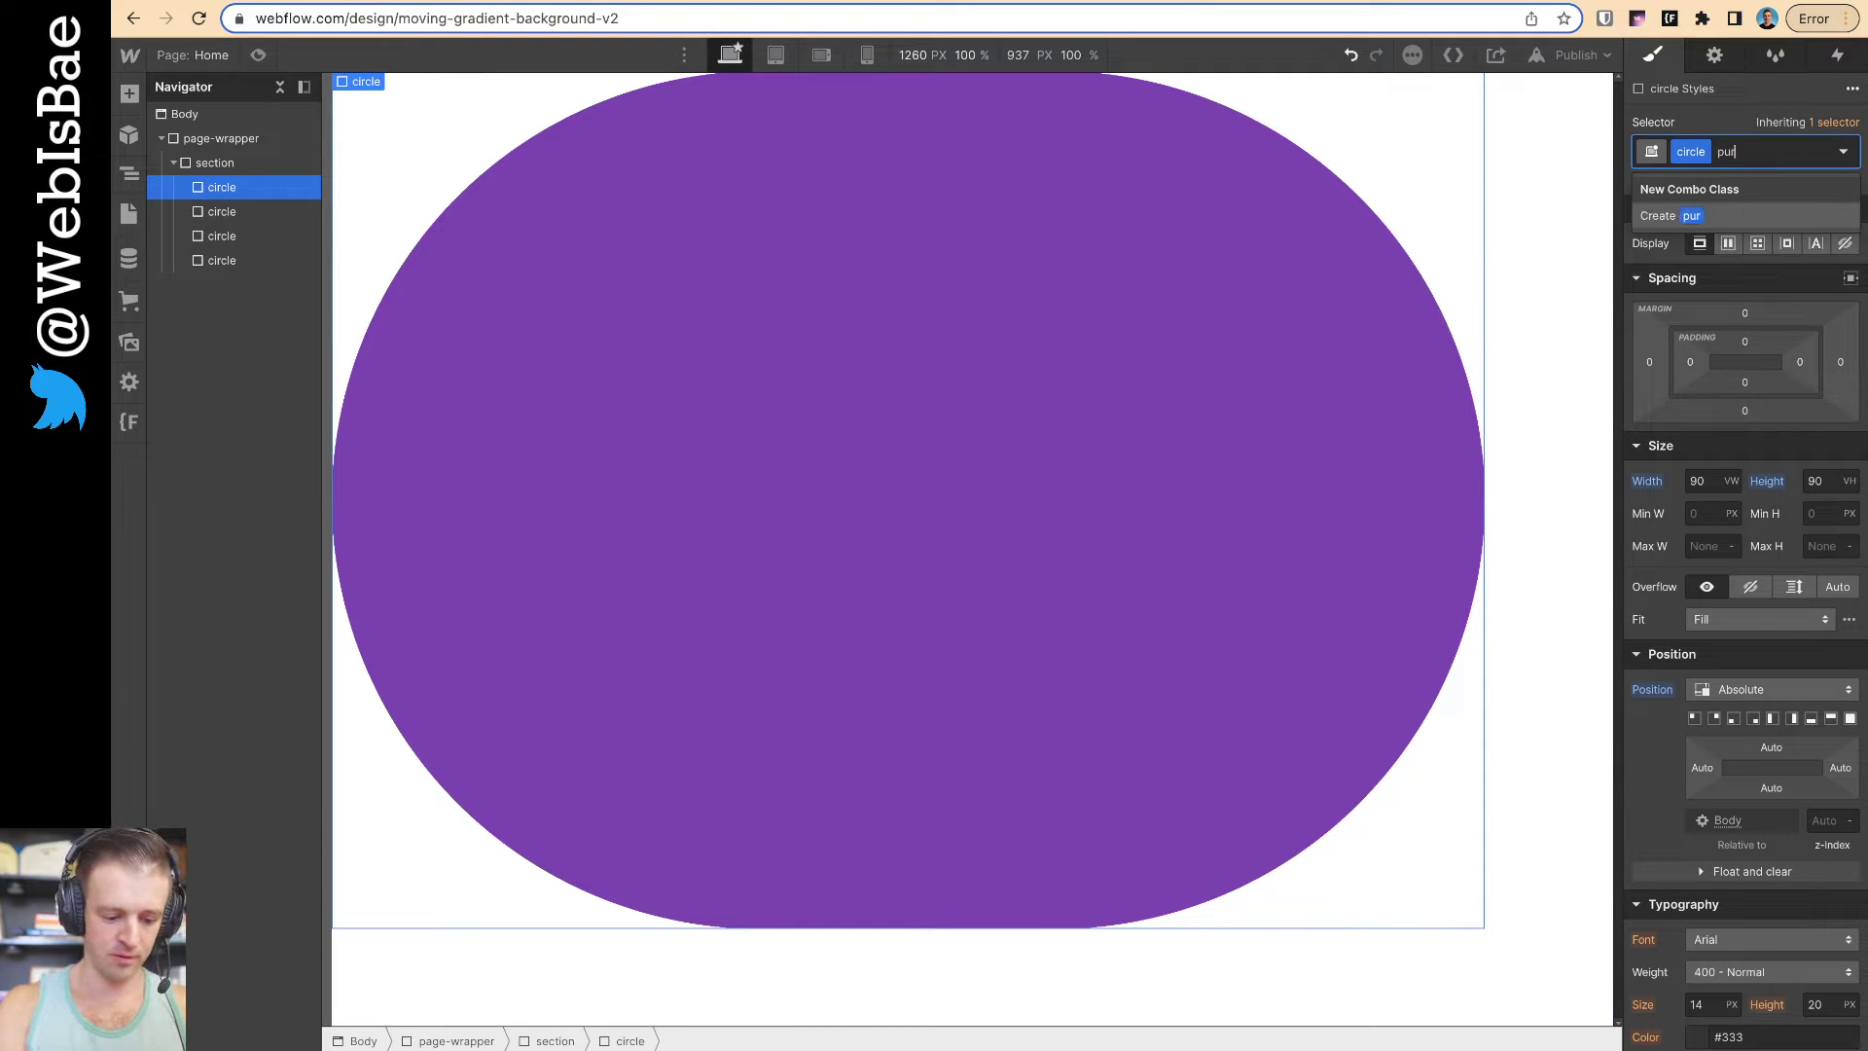
{"action": "key", "text": "Return"}
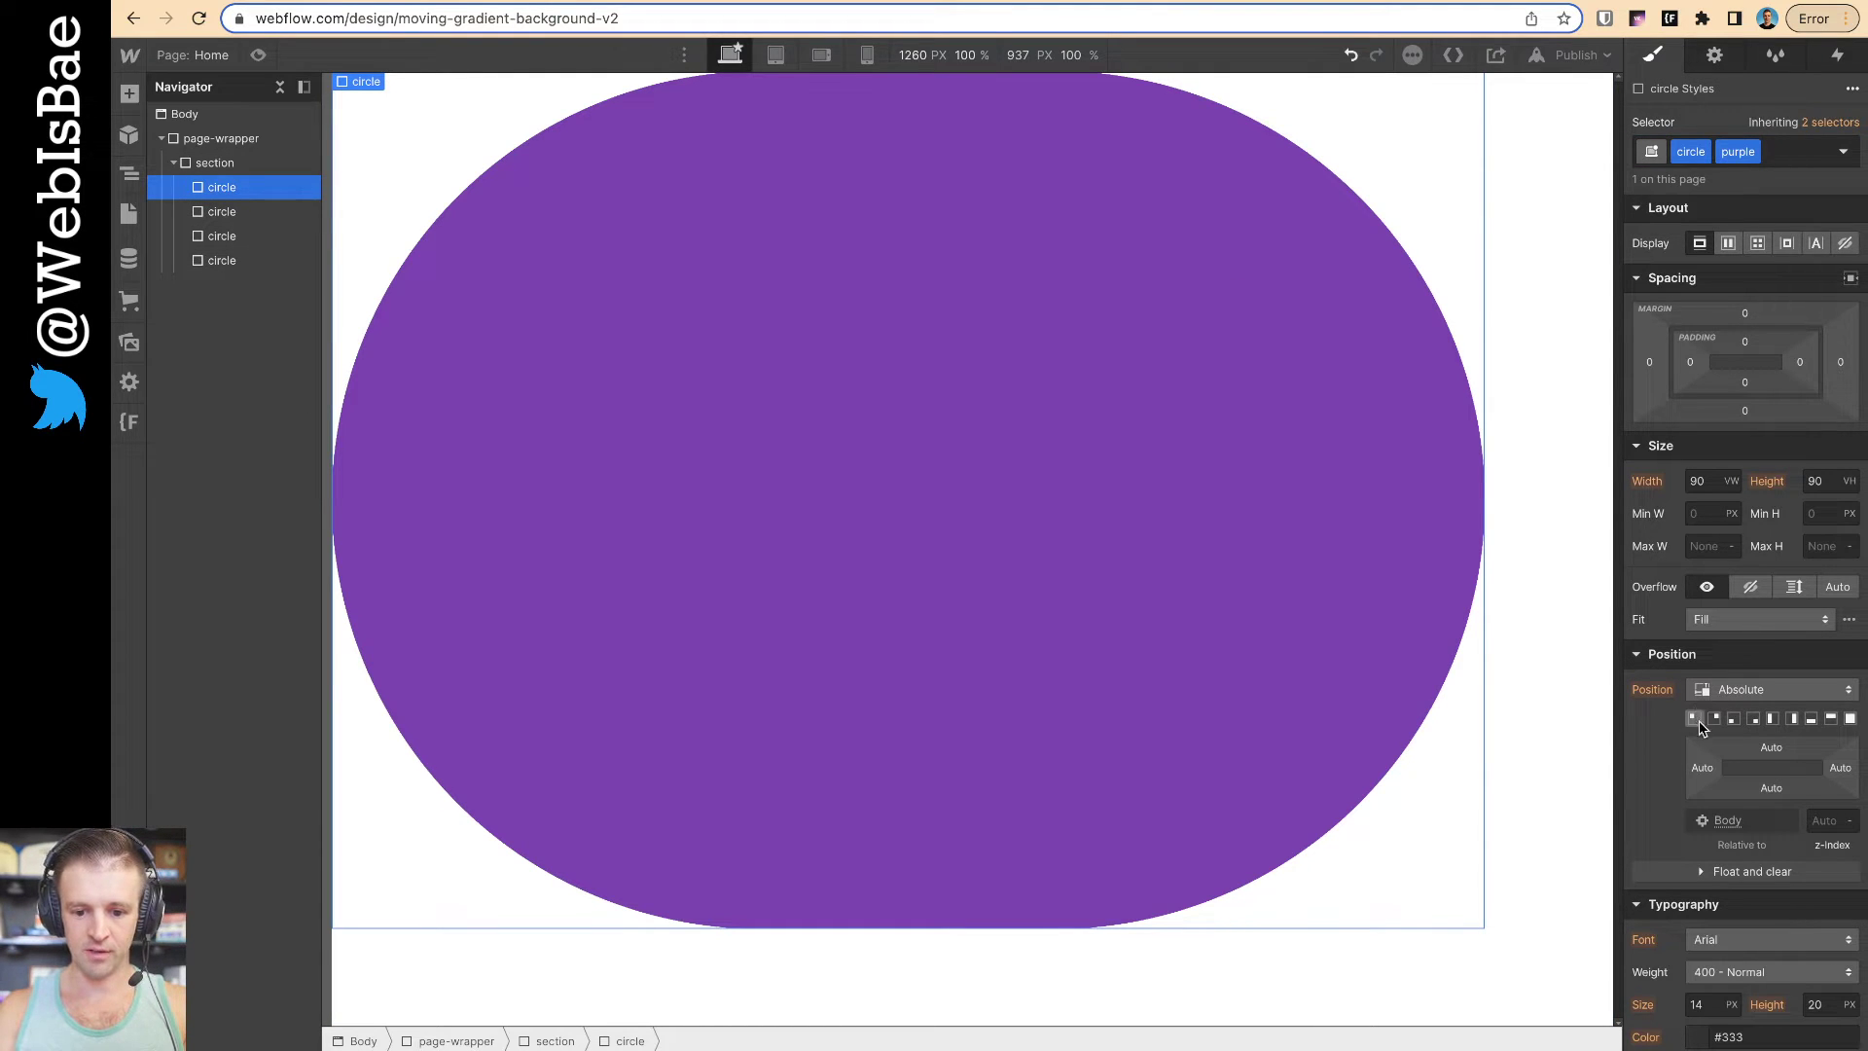
Add the combo class "red" to the second circle and anchor its absolute position to the top right
{"action": "left_click", "coordinate": [255, 211]}
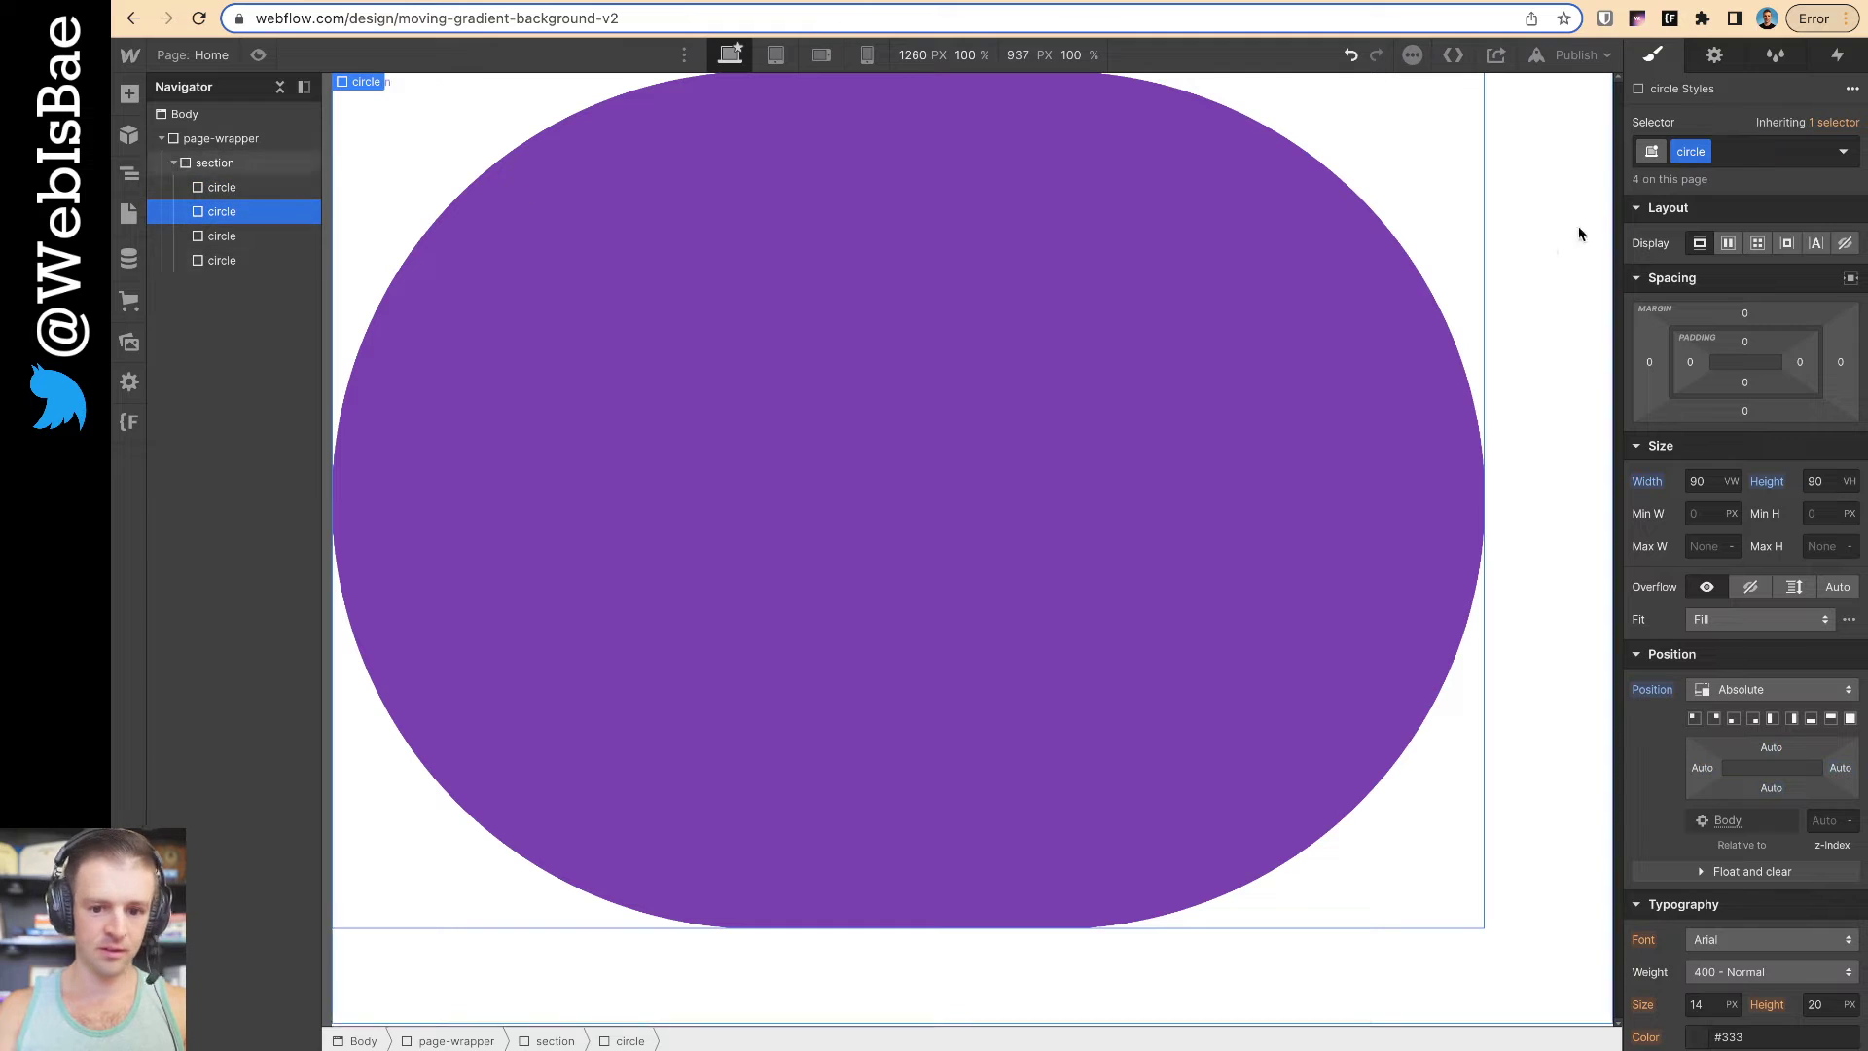
{"action": "left_click", "coordinate": [1742, 165]}
{"action": "key", "text": "super+Tab"}
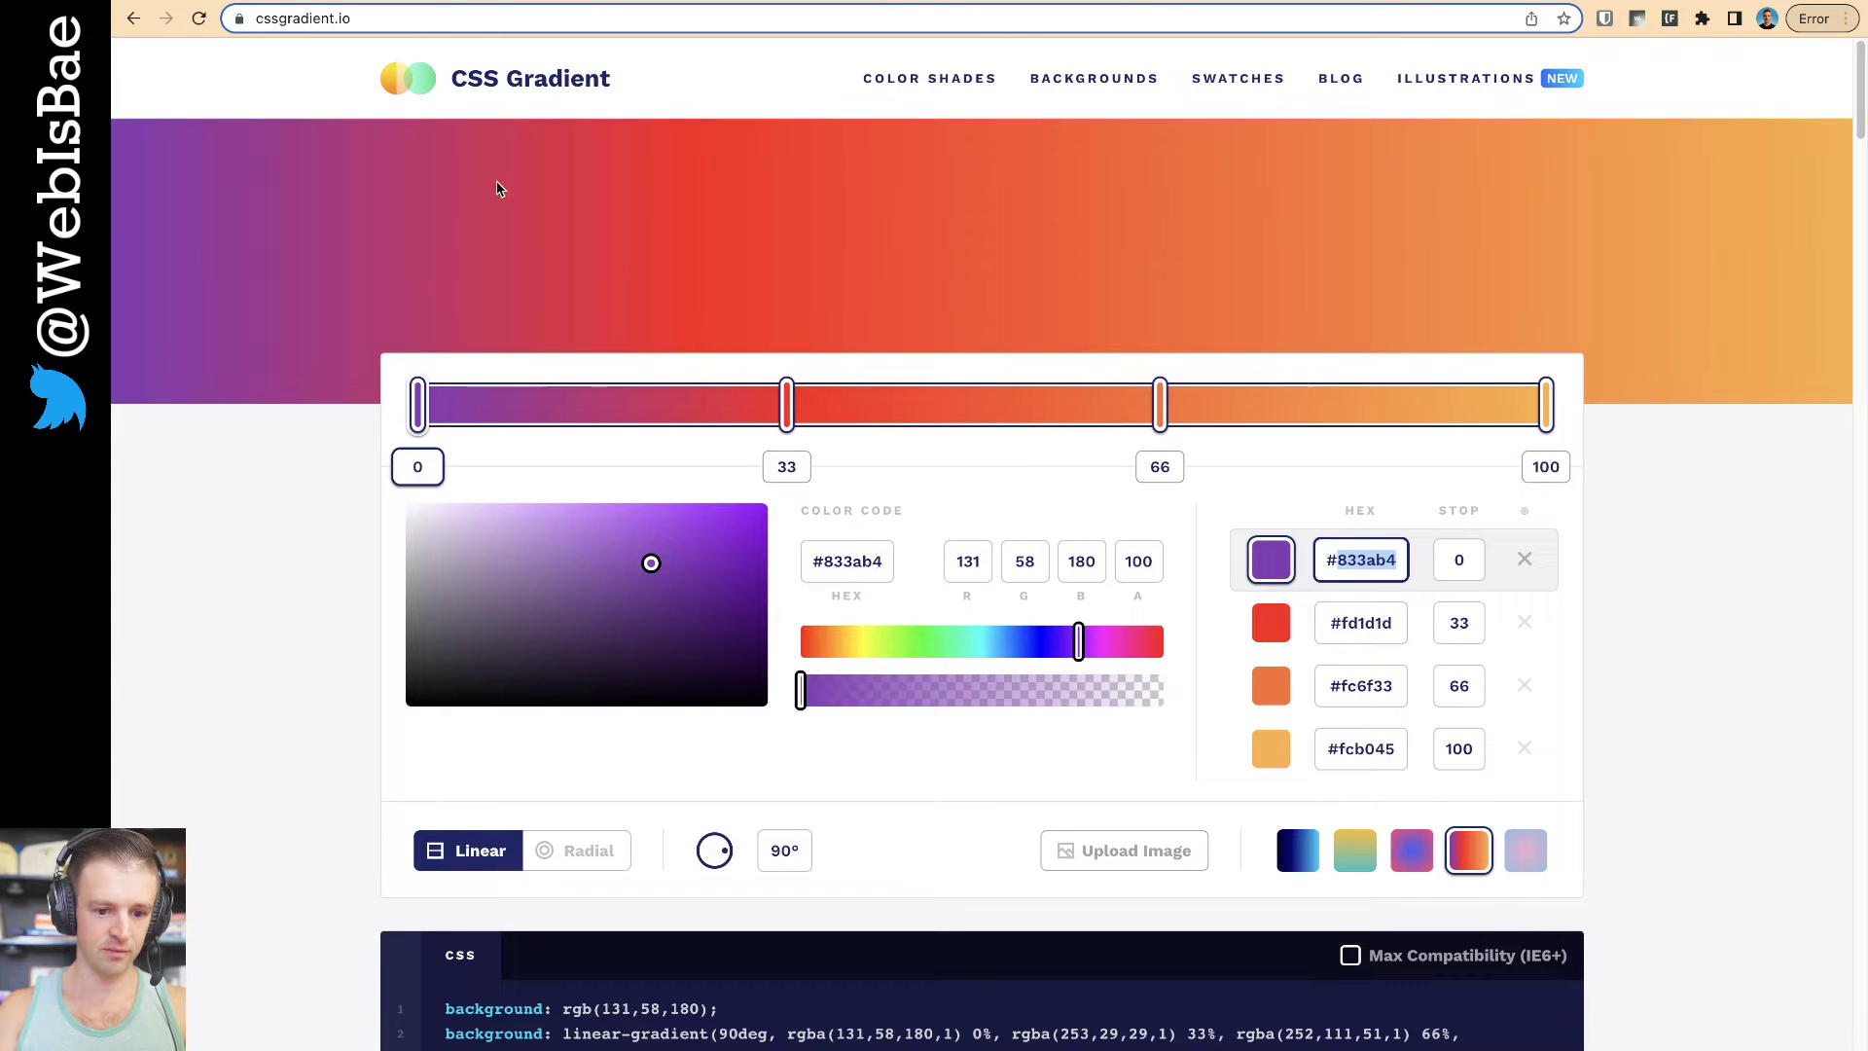
{"action": "key", "text": "super+Tab"}
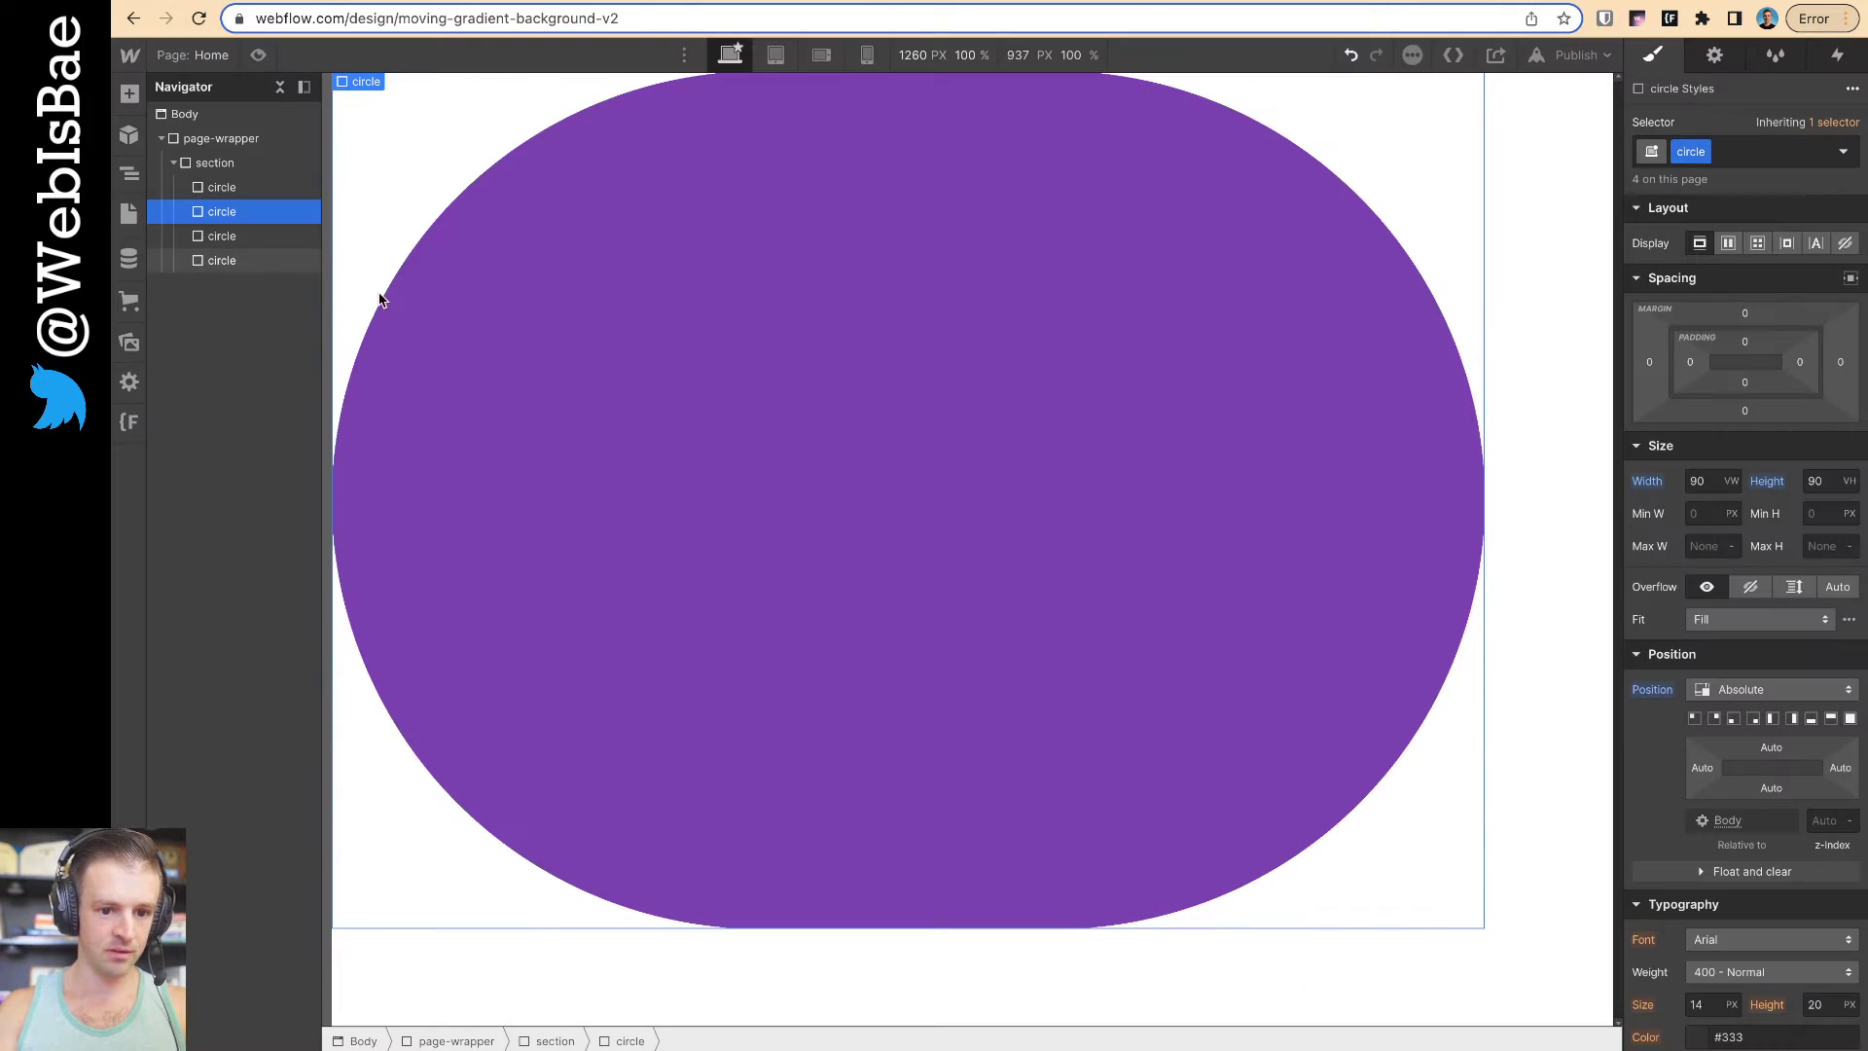
{"action": "left_click", "coordinate": [1751, 154]}
{"action": "type", "text": "red"}
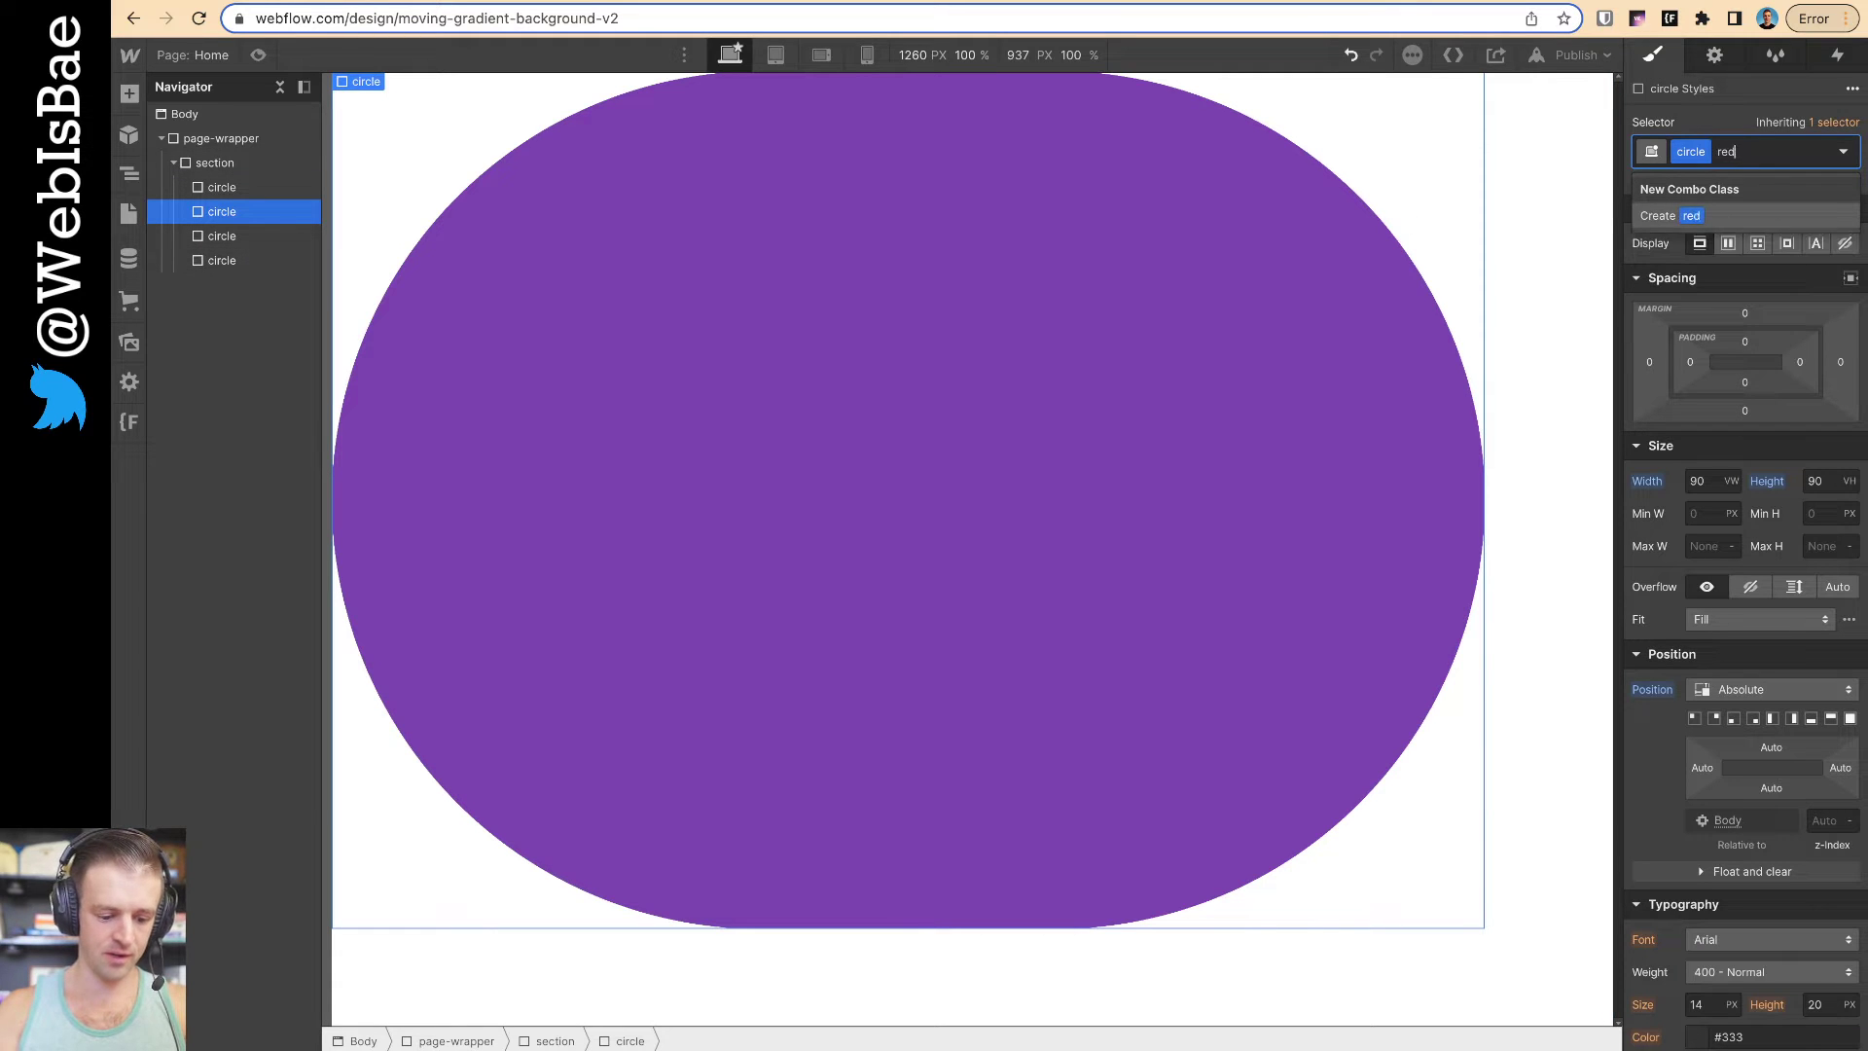
{"action": "key", "text": "Return"}
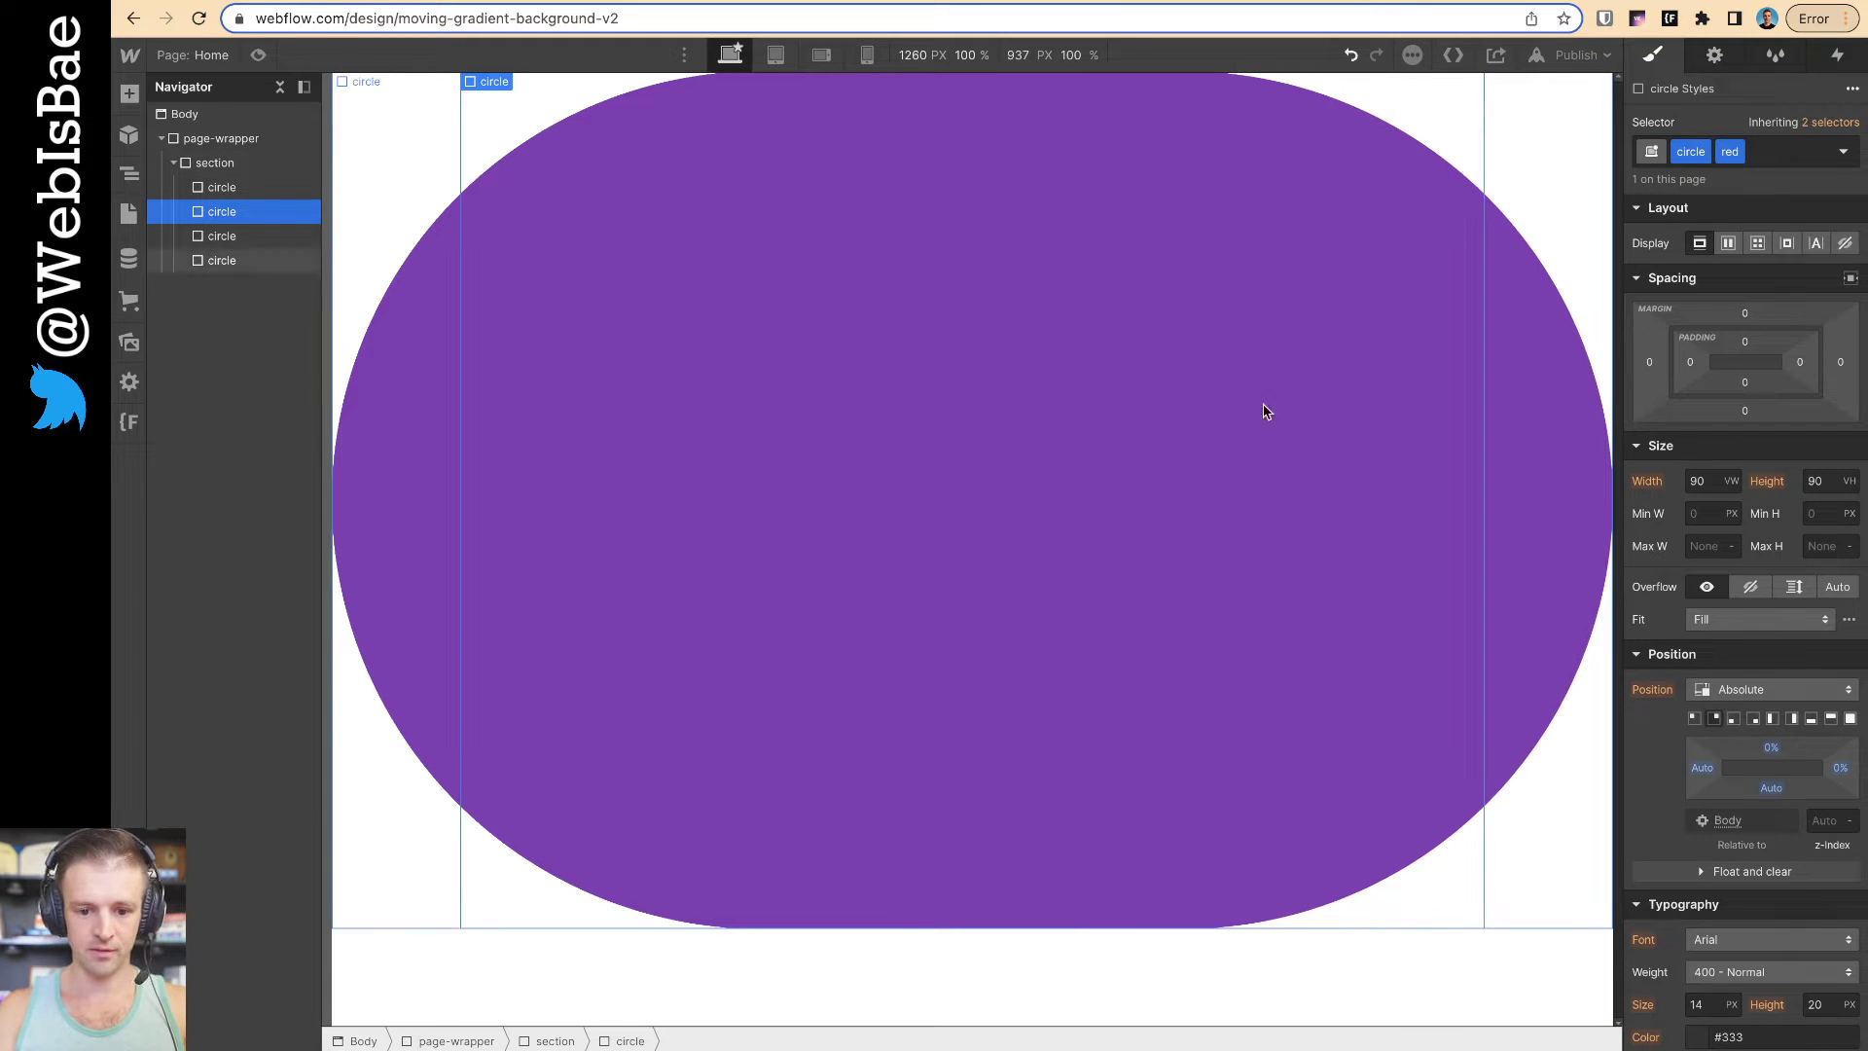
Copy the red hex code #fd1d1d from the CSS Gradient site and apply it as the red circle's background color in Webflow
{"action": "key", "text": "super+Tab"}
{"action": "triple_click", "coordinate": [1368, 619]}
{"action": "key", "text": "ctrl+c"}
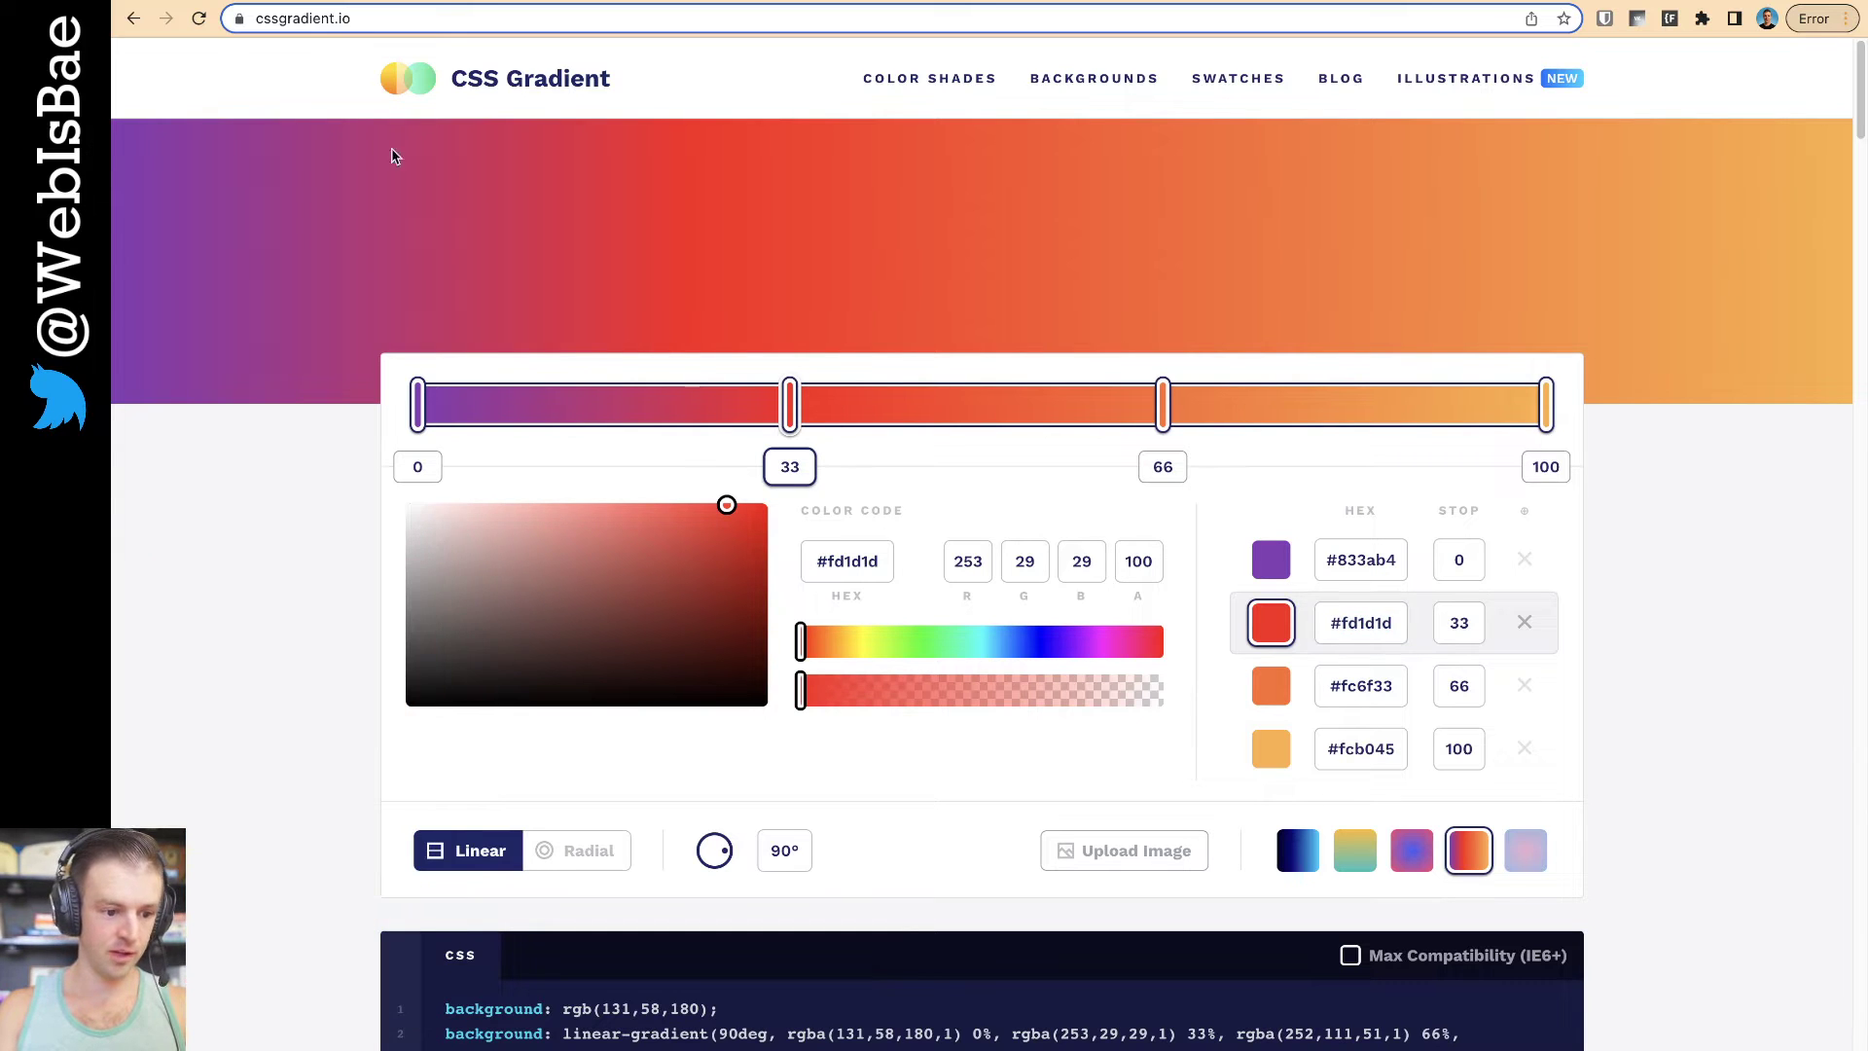
{"action": "key", "text": "super+Tab"}
{"action": "scroll", "coordinate": [1749, 728], "scroll_direction": "down", "scroll_amount": 10}
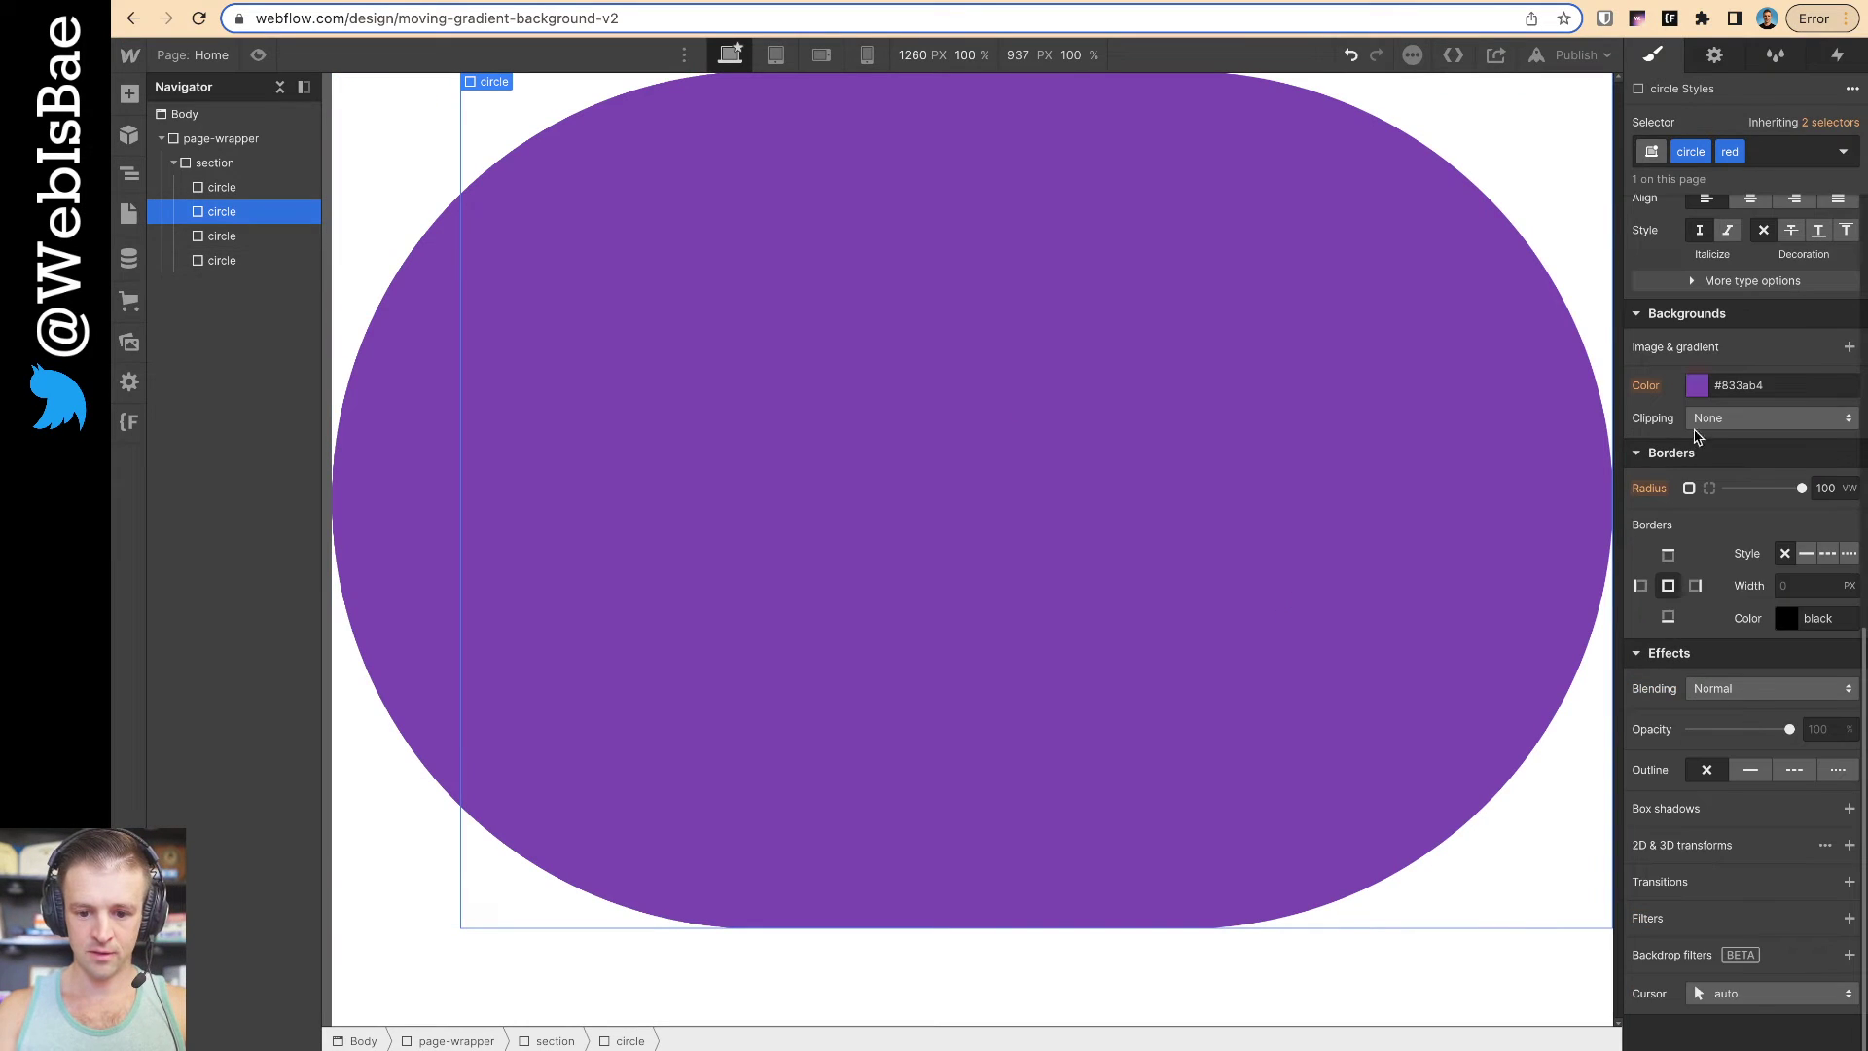
{"action": "left_click", "coordinate": [1692, 388]}
{"action": "triple_click", "coordinate": [1666, 637]}
{"action": "key", "text": "ctrl+v"}
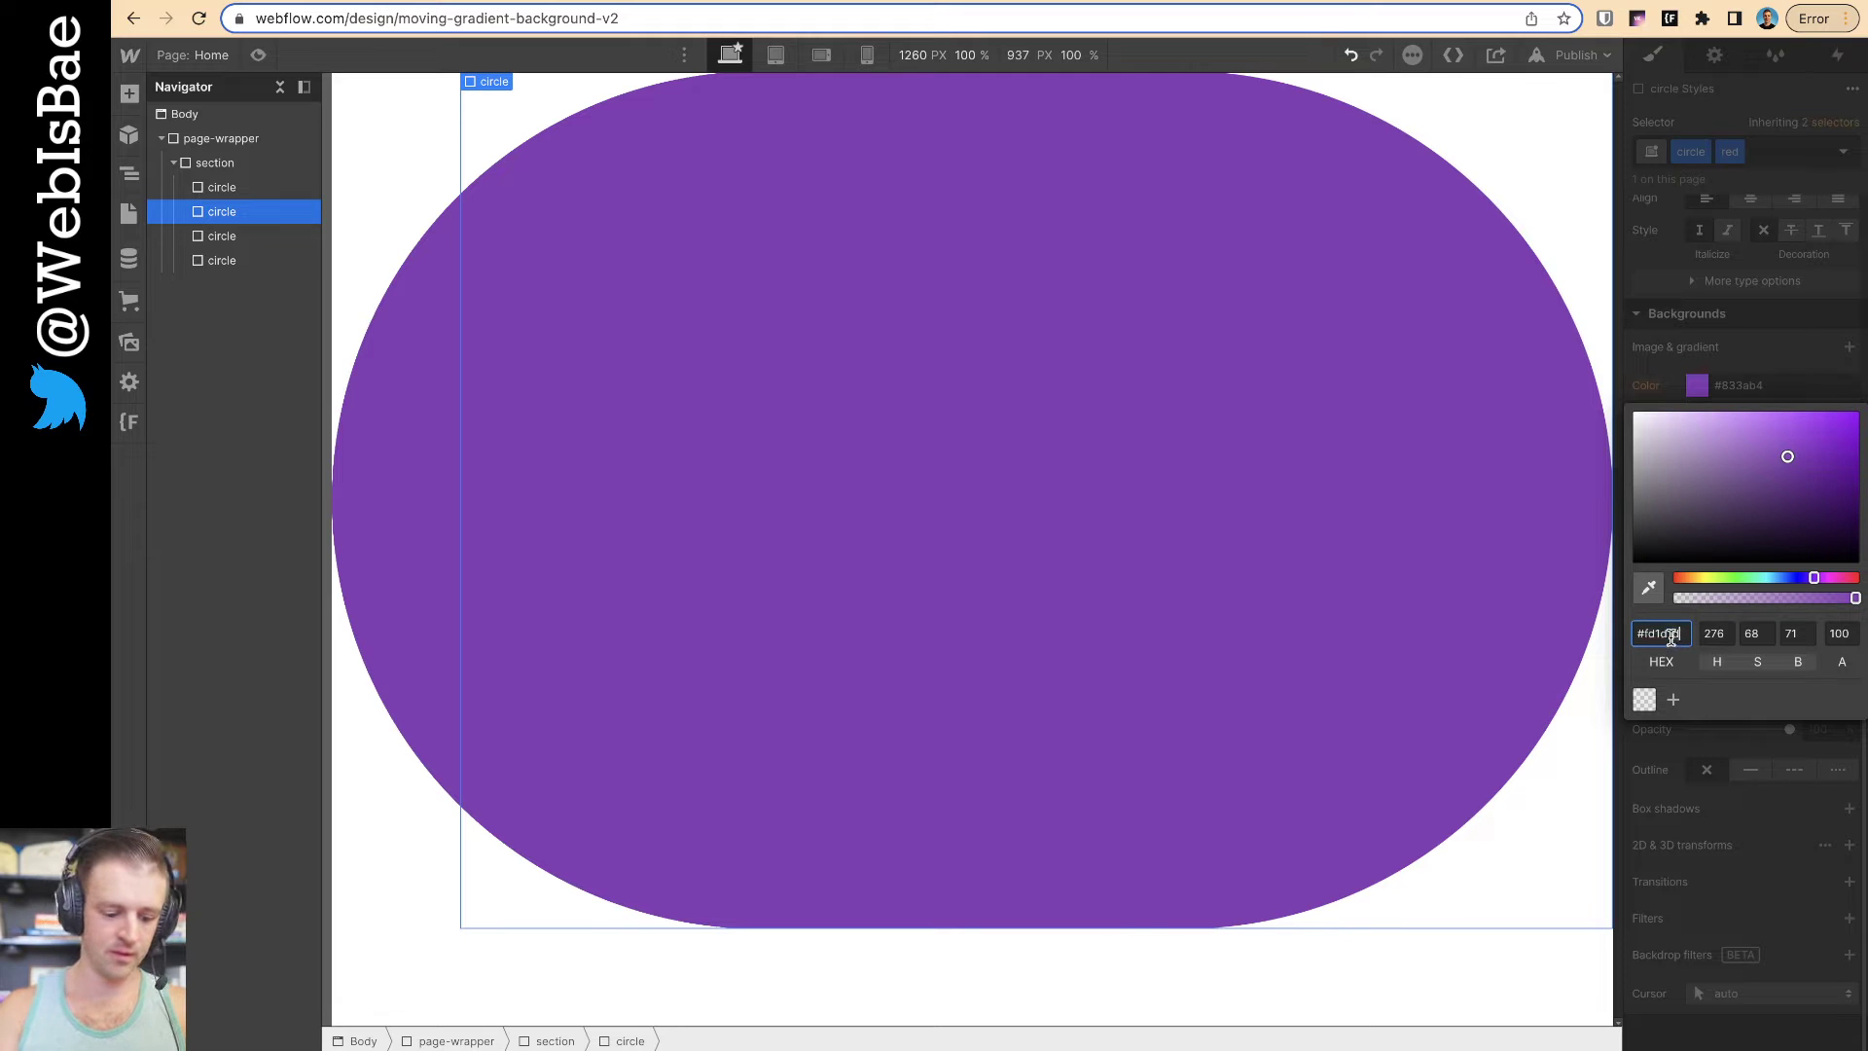
{"action": "left_click", "coordinate": [1616, 274]}
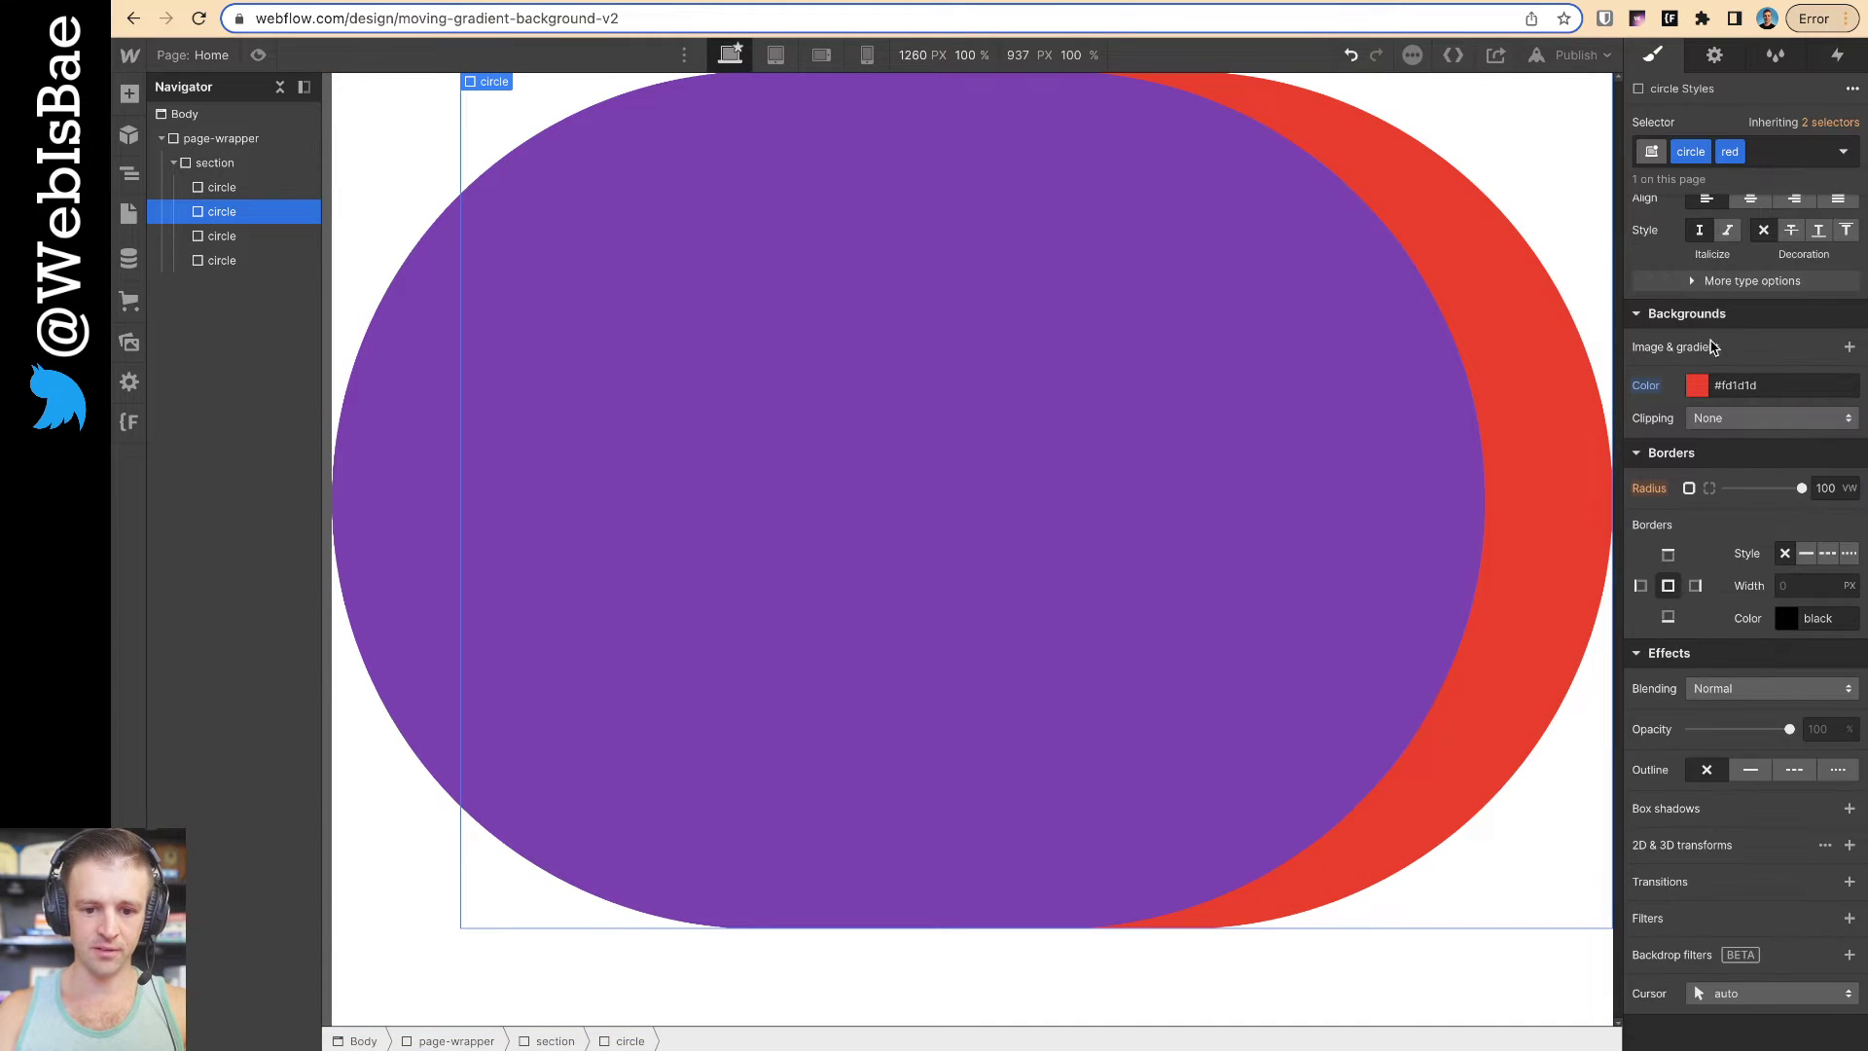
Copy the orange hex code #fc6f33 from the CSS Gradient site and return to the third circle in Webflow
{"action": "left_click", "coordinate": [242, 240]}
{"action": "key", "text": "ctrl+Tab"}
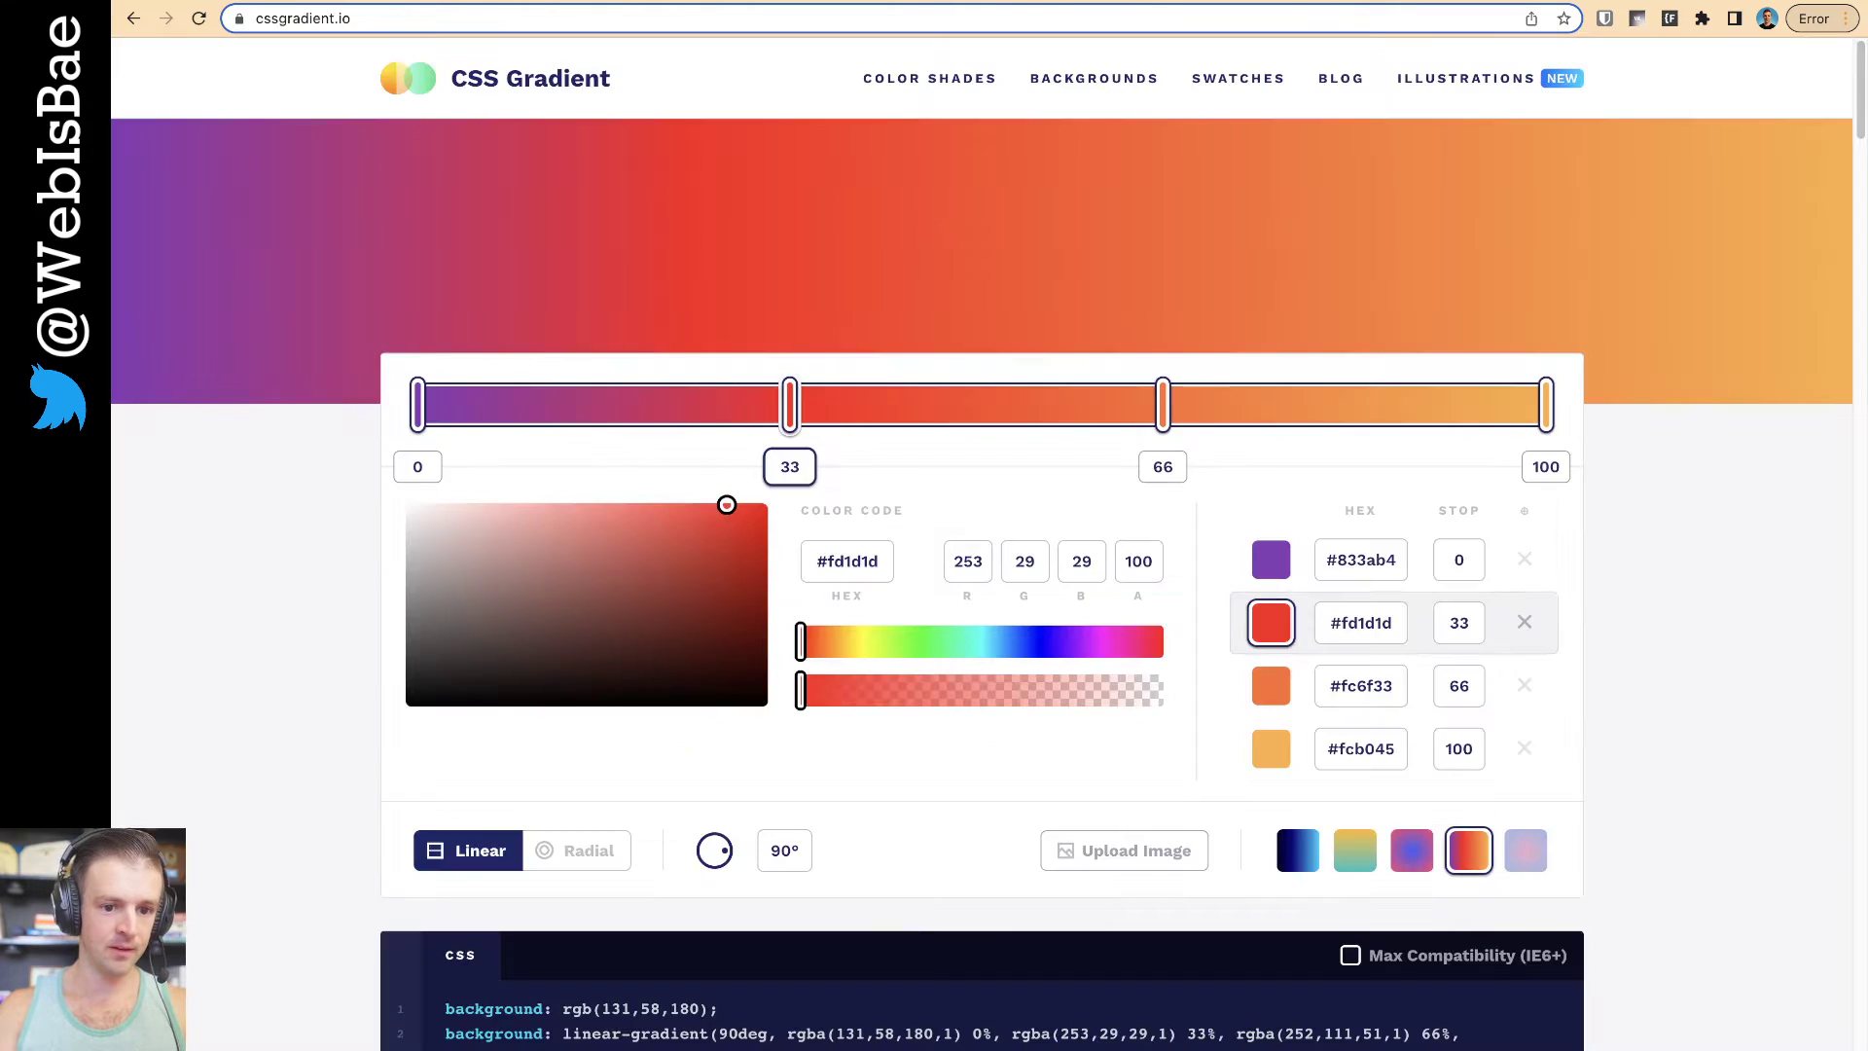
{"action": "left_click", "coordinate": [1377, 673]}
{"action": "double_click", "coordinate": [1377, 681]}
{"action": "key", "text": "ctrl+c"}
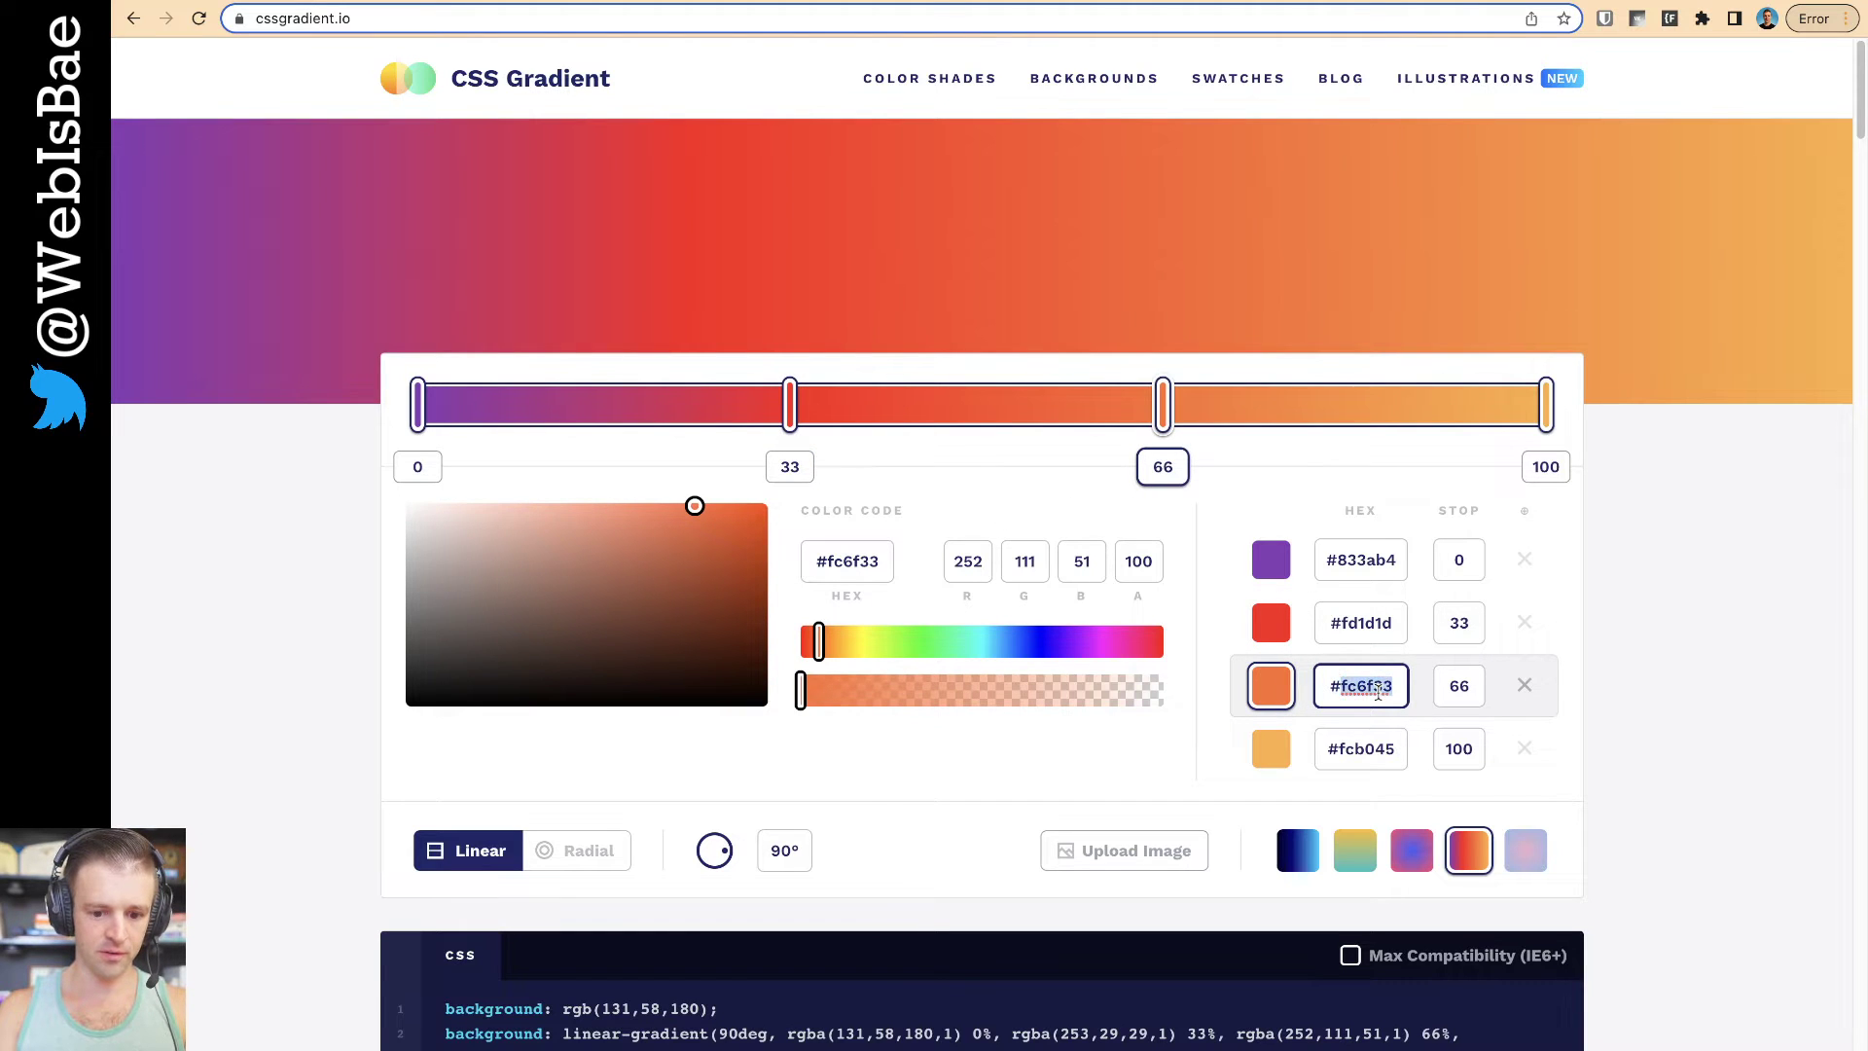
{"action": "key", "text": "ctrl+shift+Tab"}
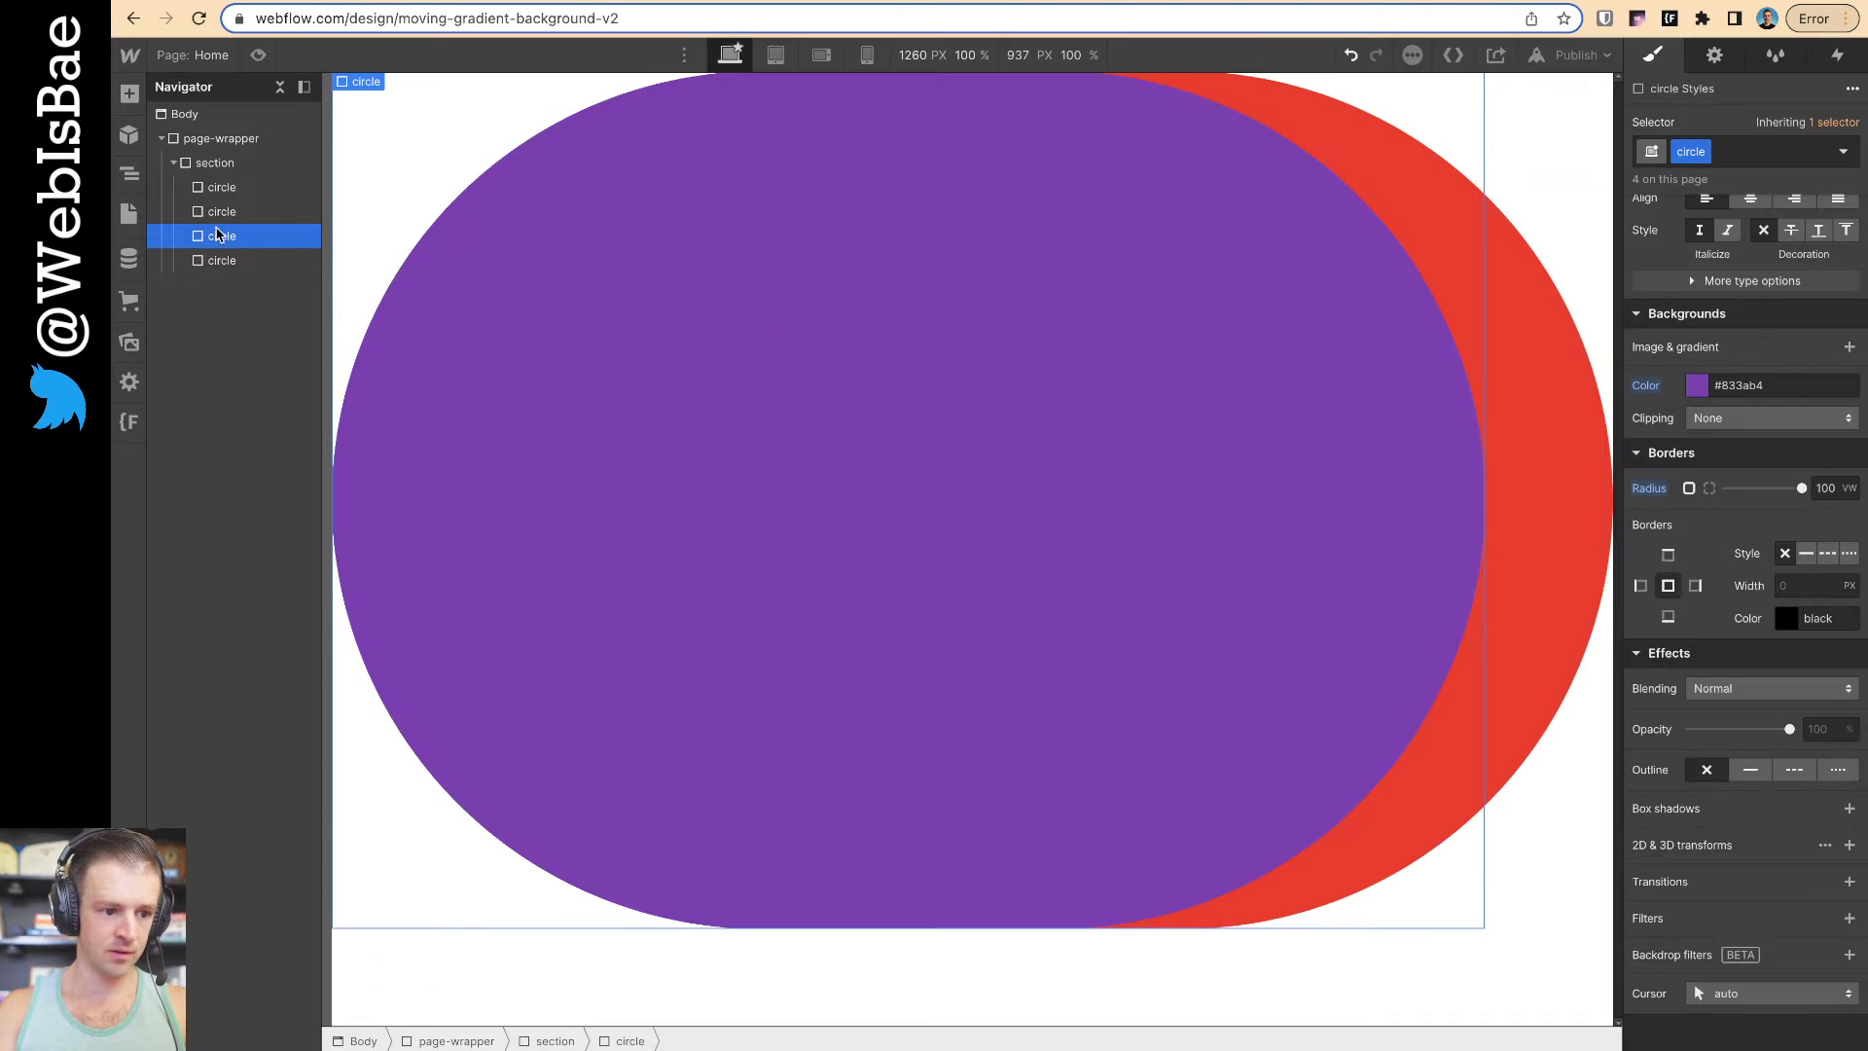
{"action": "left_click", "coordinate": [1731, 385]}
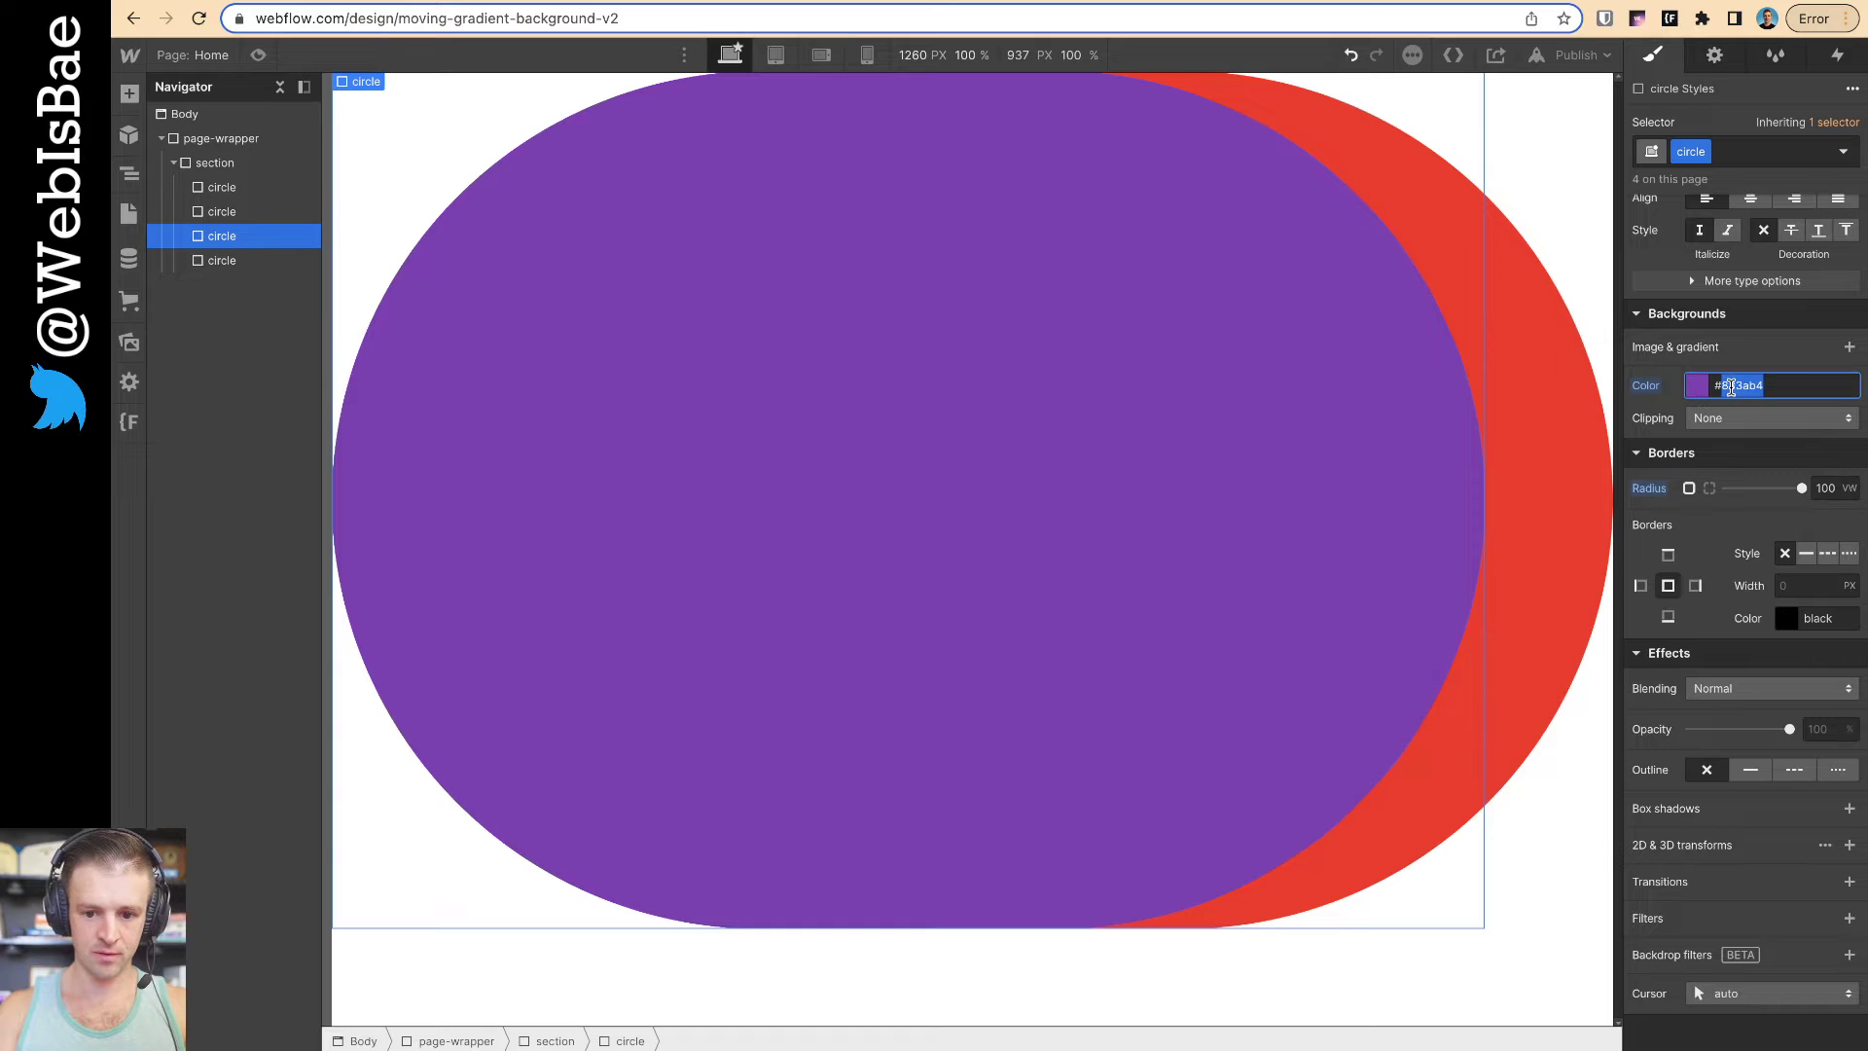
{"action": "key", "text": "ctrl+v"}
{"action": "key", "text": "ctrl+z"}
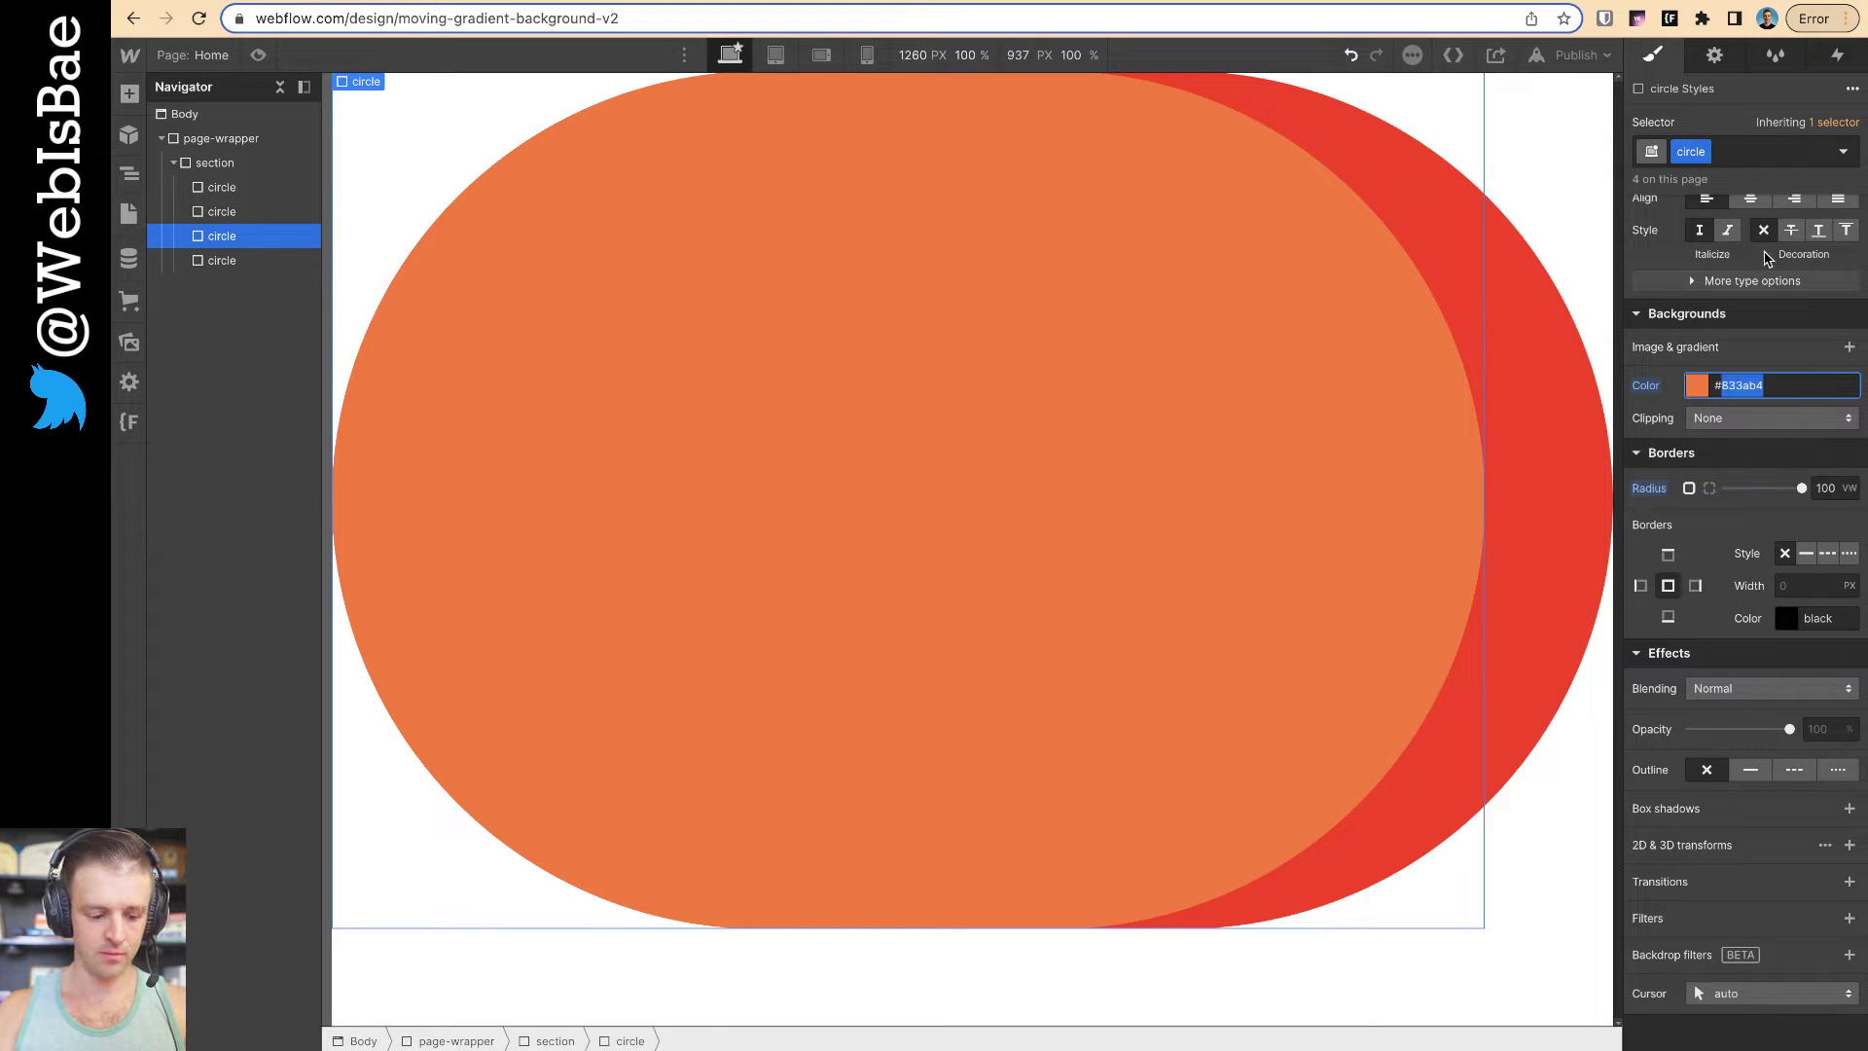
{"action": "left_click", "coordinate": [1438, 635]}
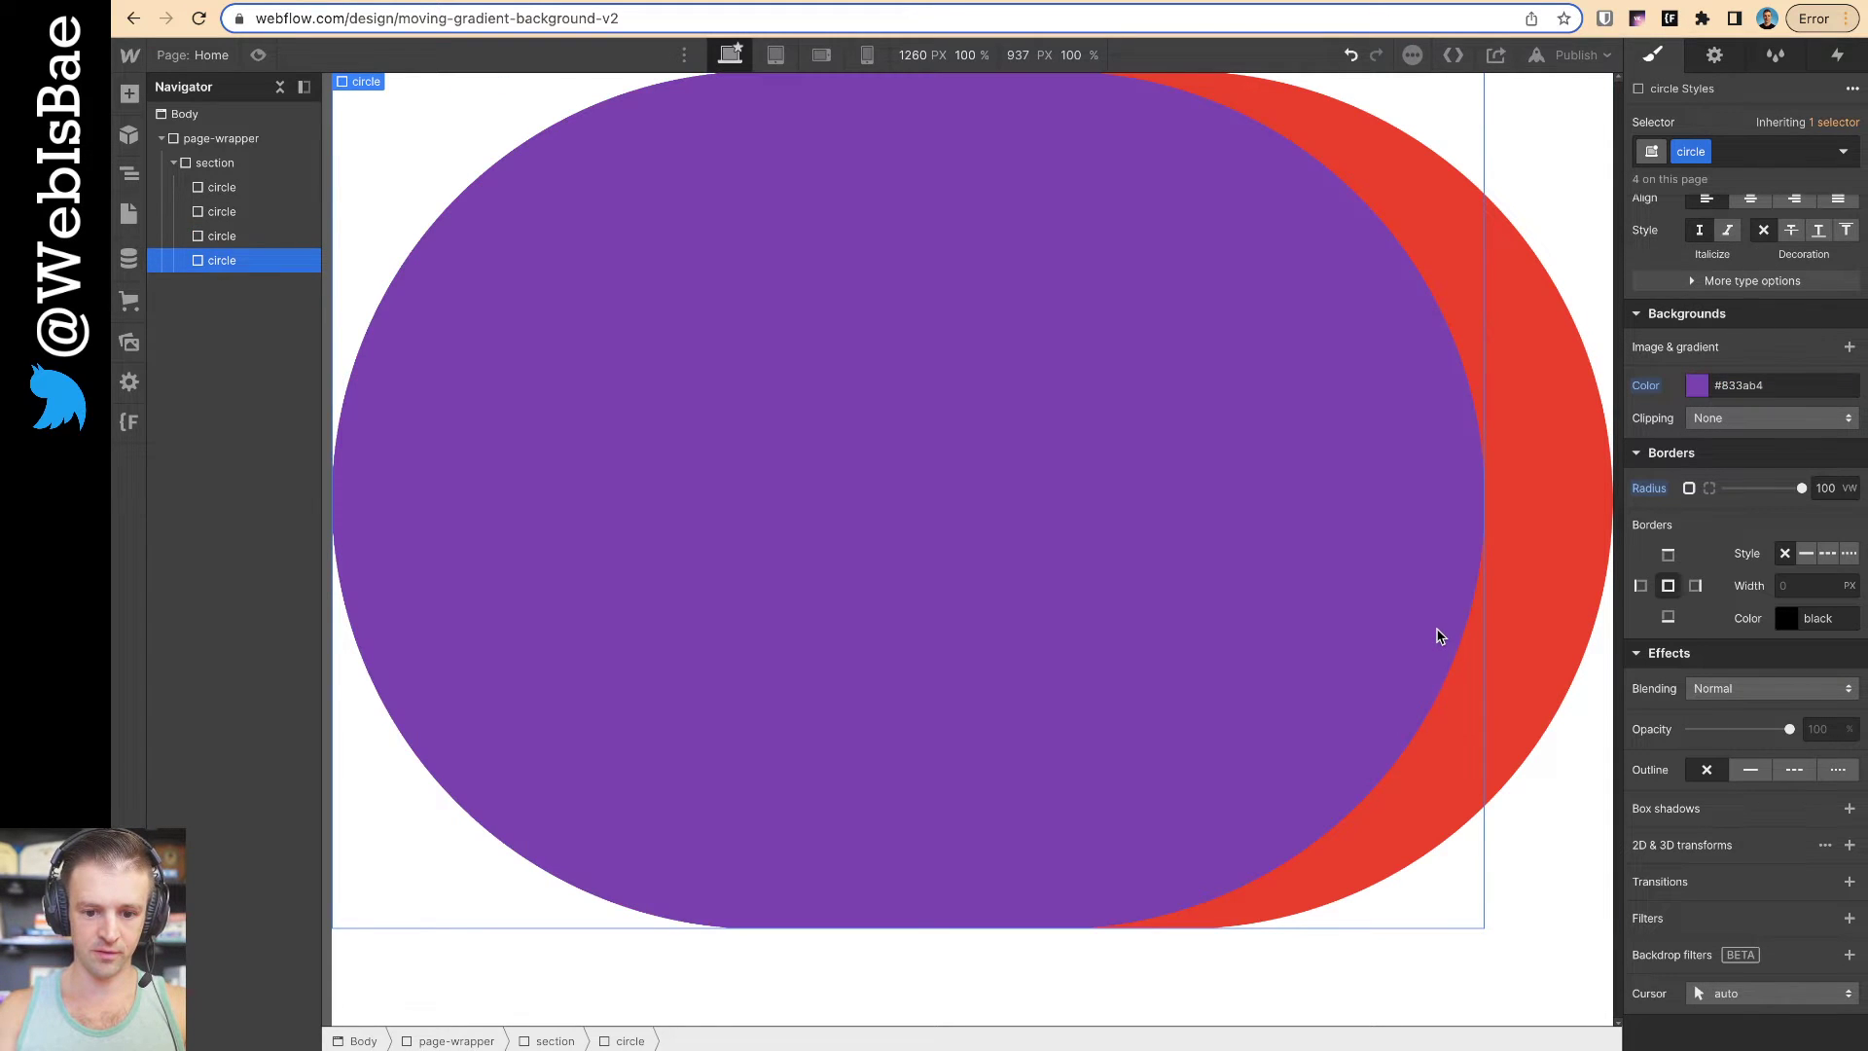
{"action": "left_click", "coordinate": [256, 195]}
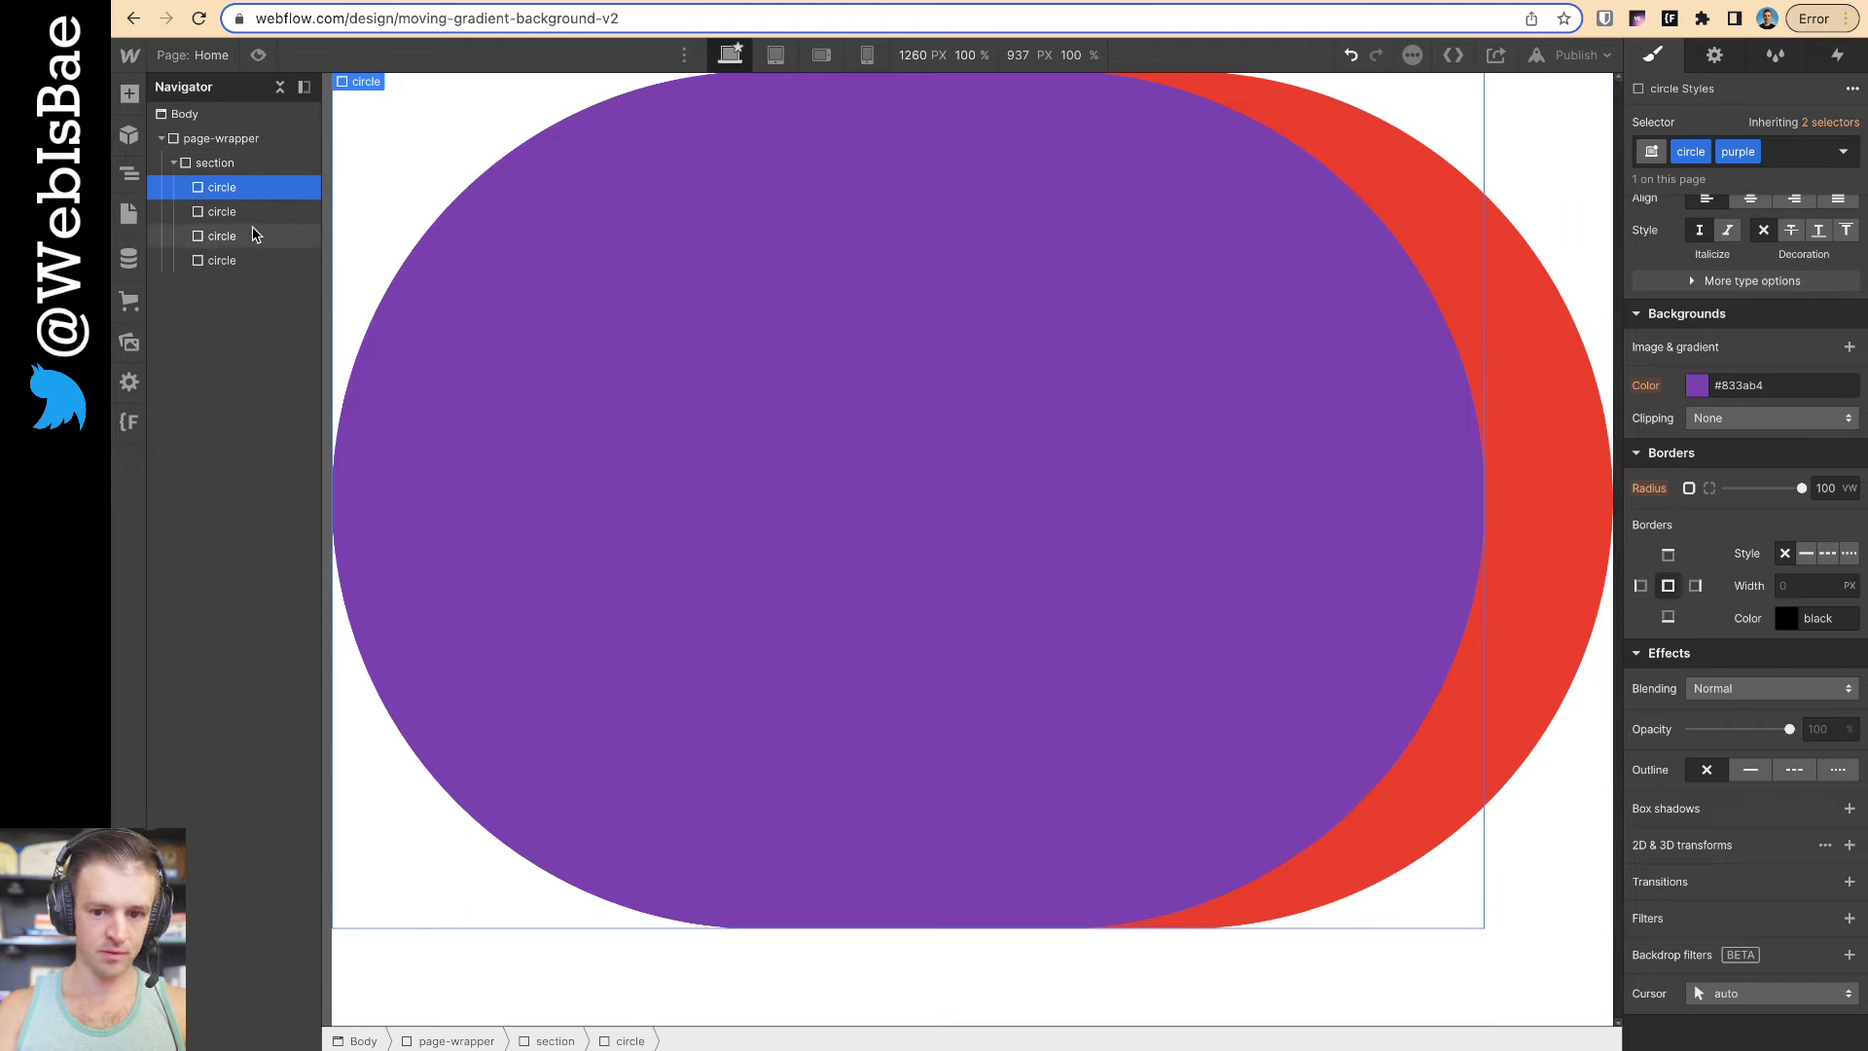
Add the combo class "orange" to the third circle
{"action": "left_click", "coordinate": [250, 235]}
{"action": "left_click", "coordinate": [1771, 158]}
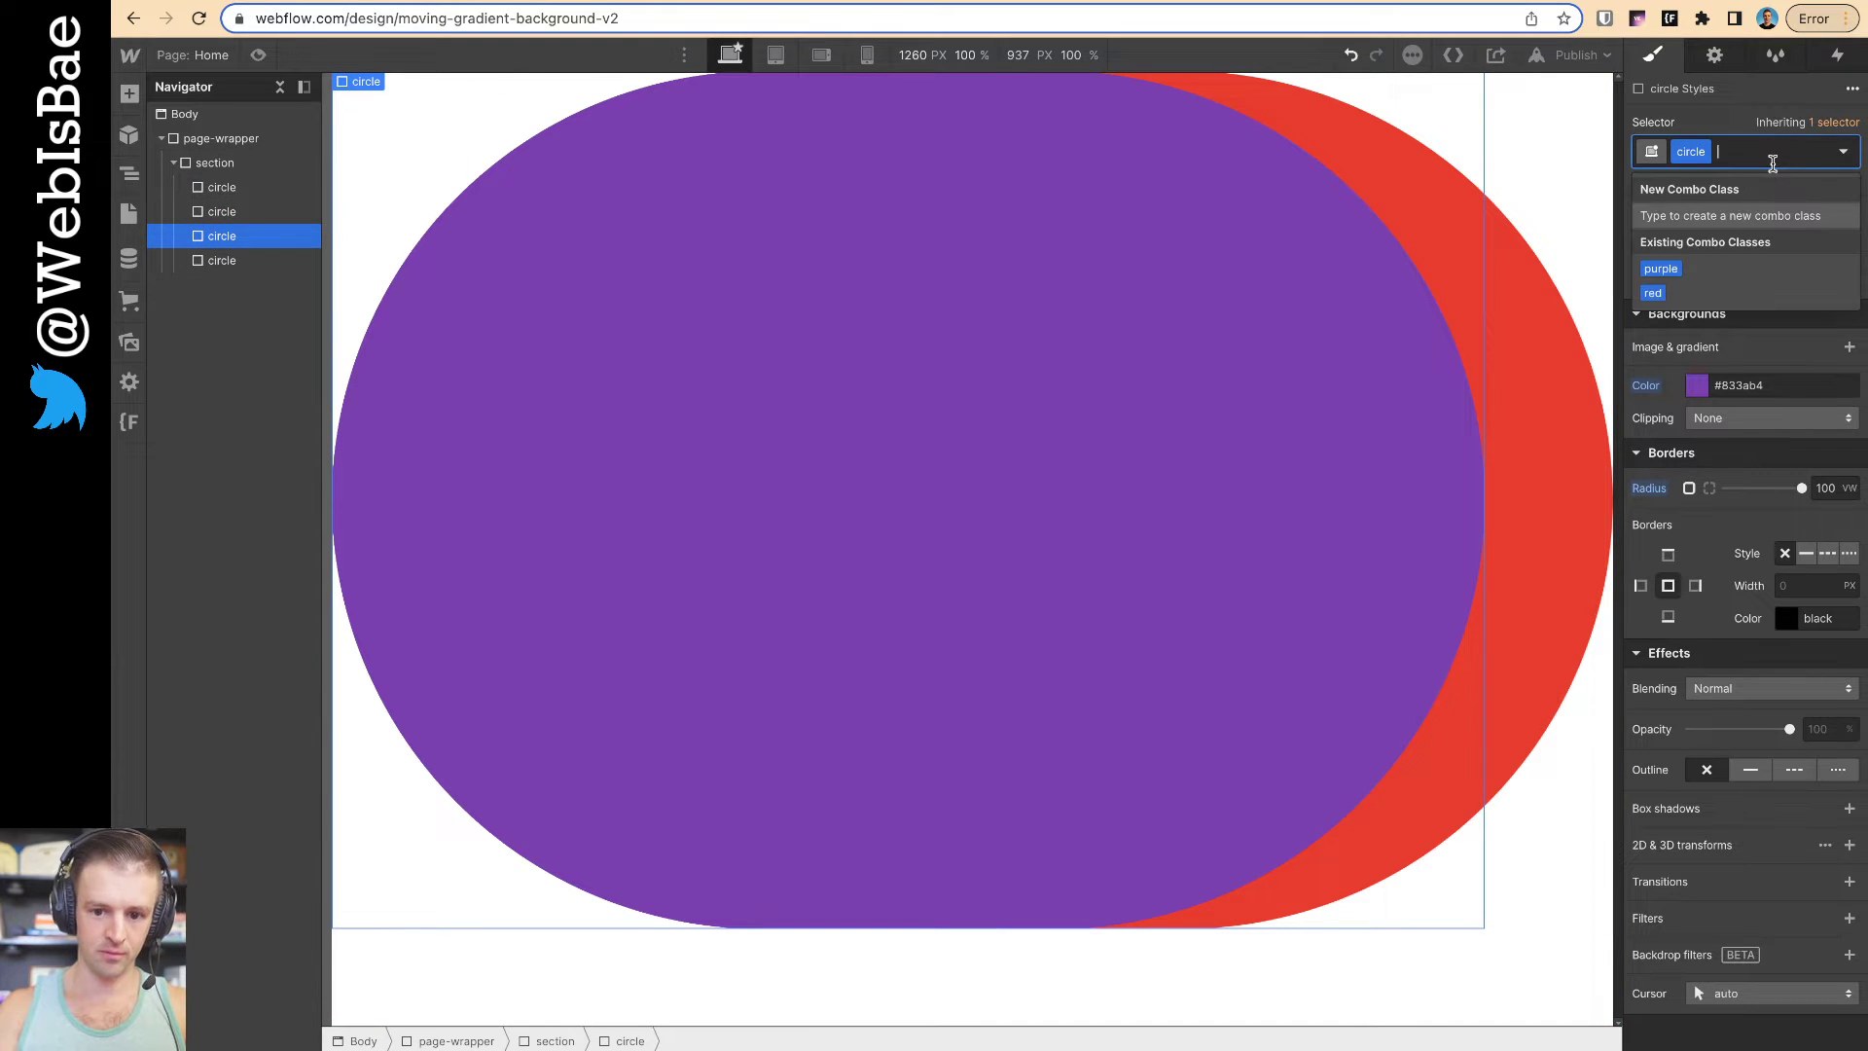
{"action": "type", "text": "orange"}
{"action": "key", "text": "Return"}
Set the orange circle's background color to #fc6f33 and anchor its absolute position to the bottom right
{"action": "left_click", "coordinate": [1753, 386]}
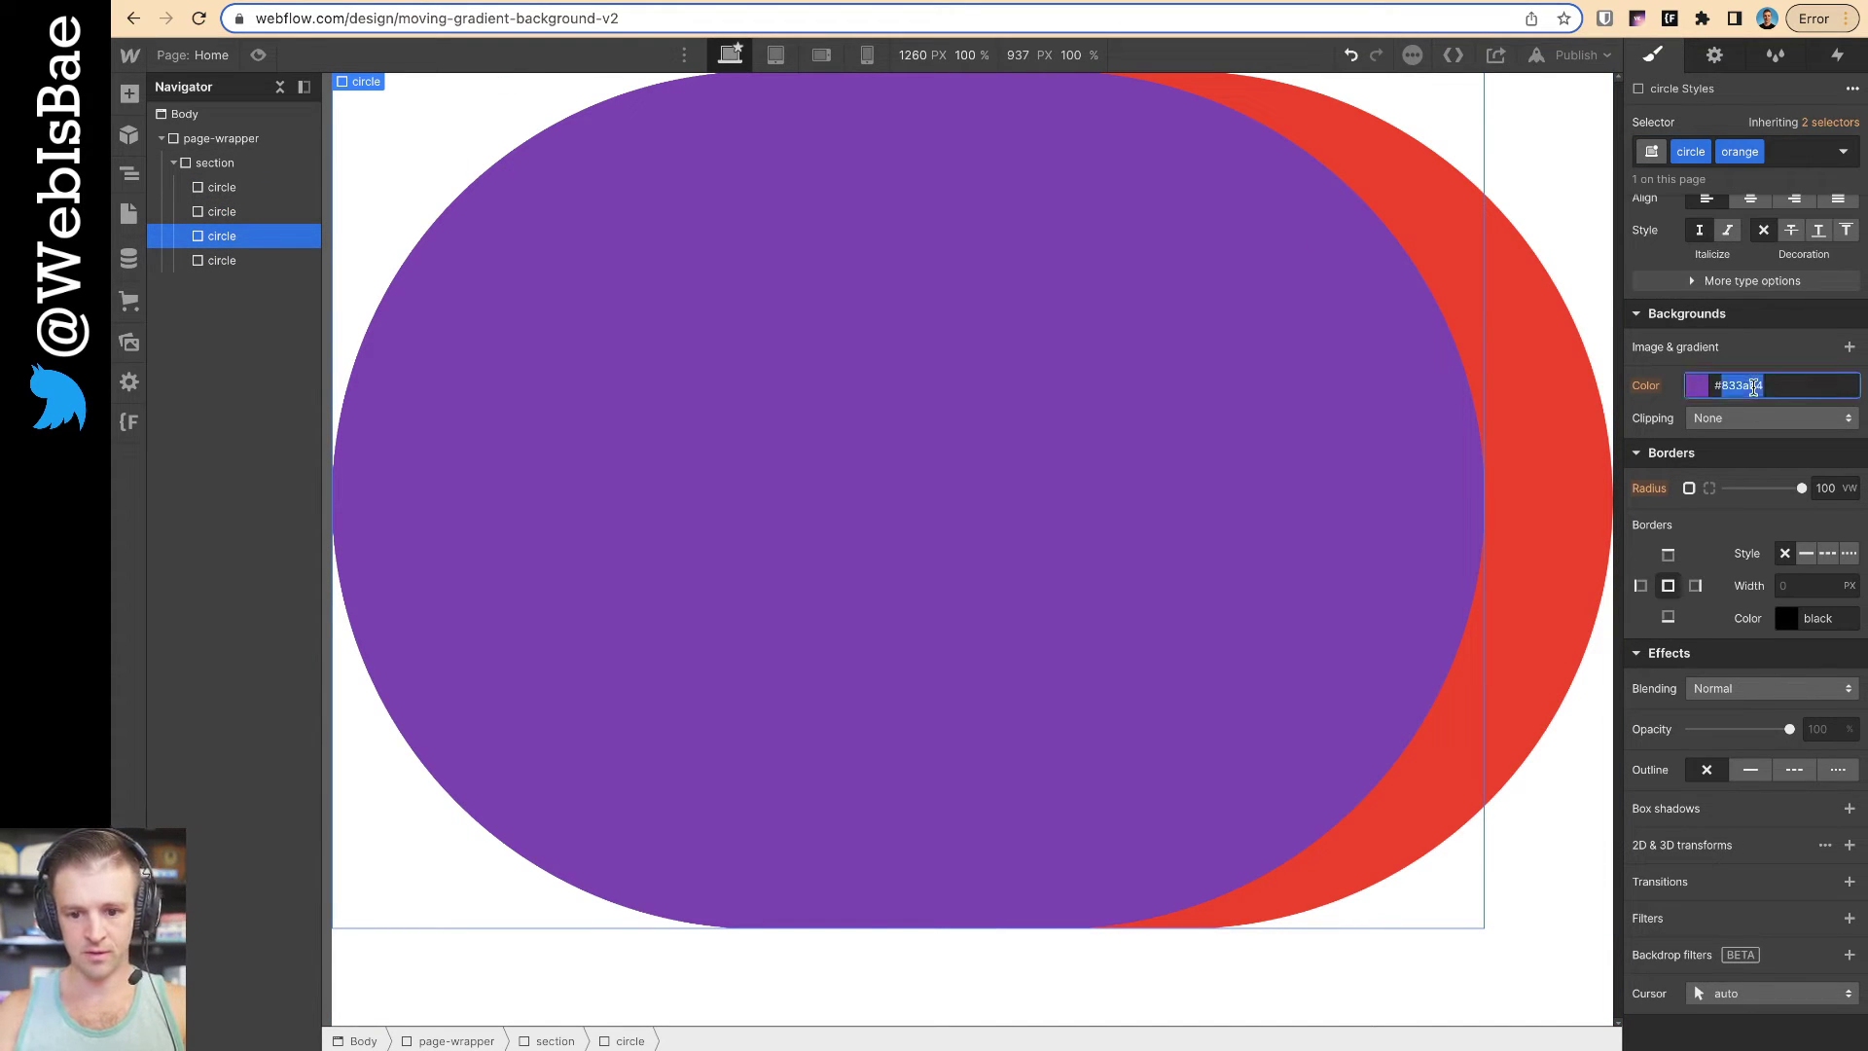
{"action": "type", "text": "fc6f33"}
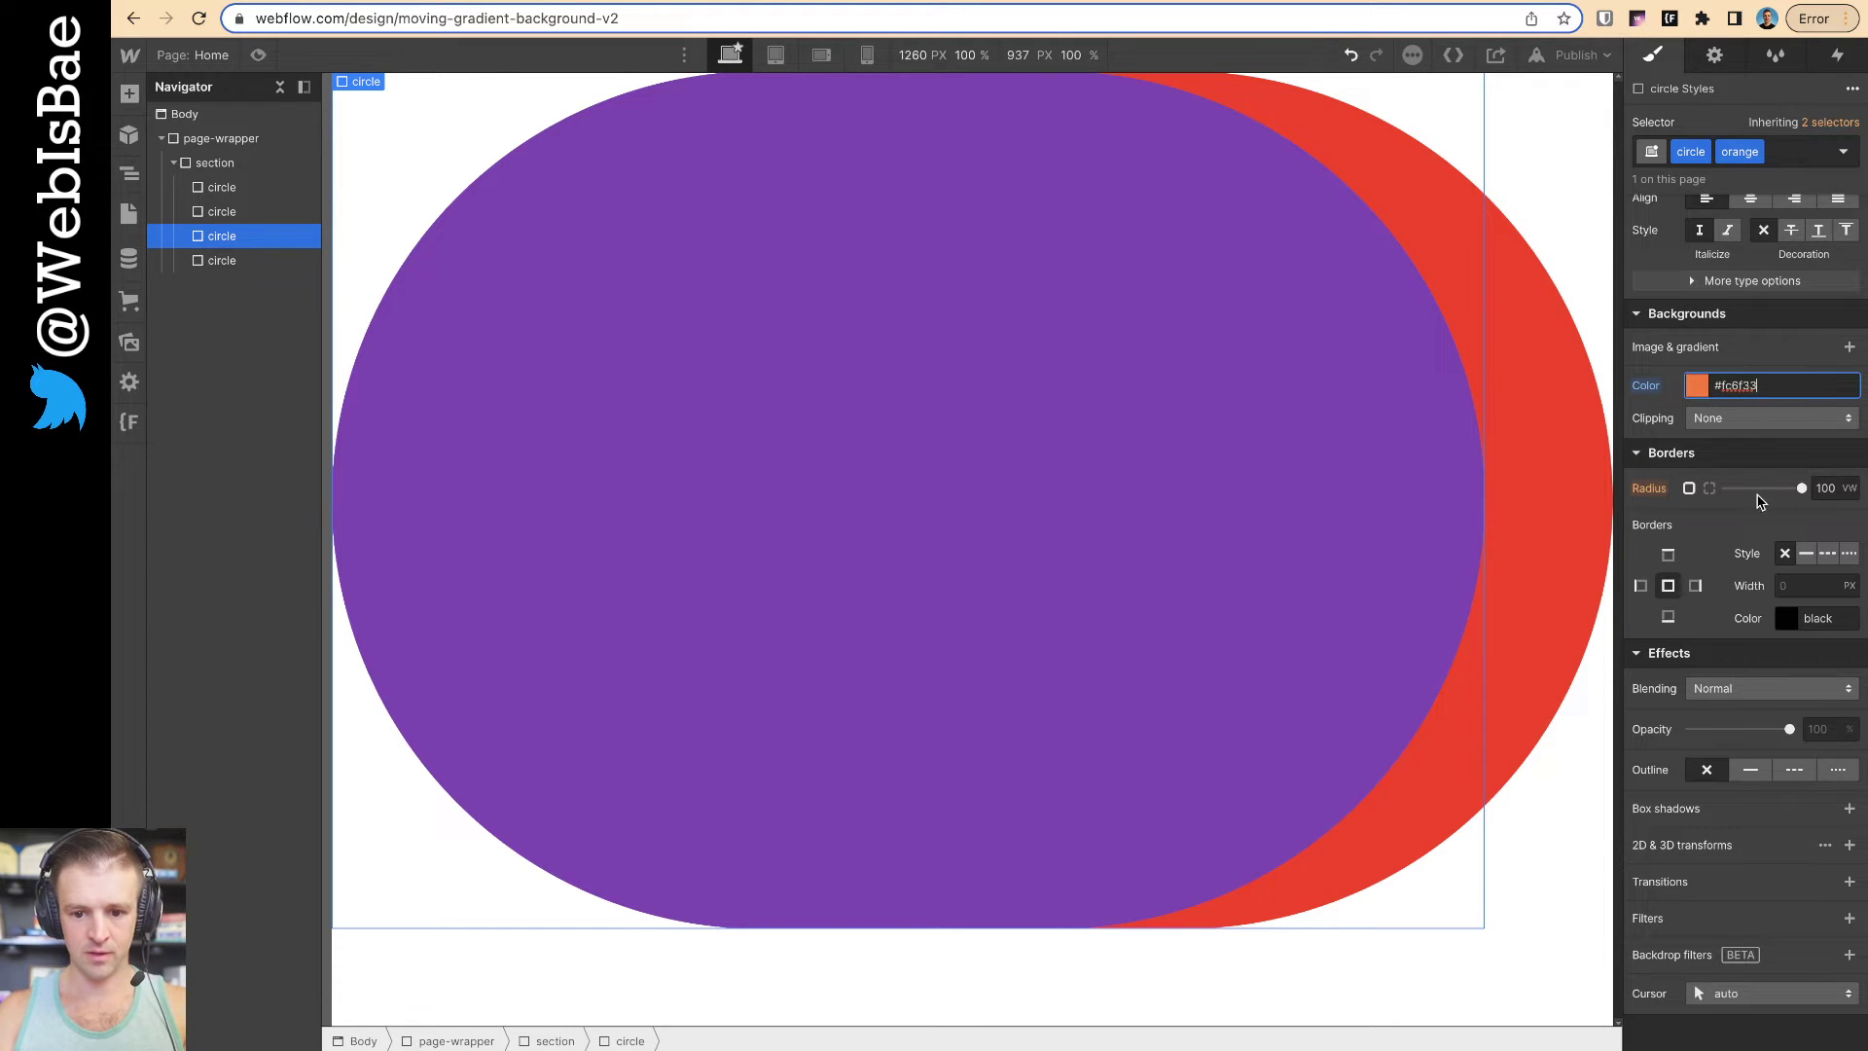
{"action": "scroll", "coordinate": [1761, 501], "scroll_direction": "up", "scroll_amount": 10}
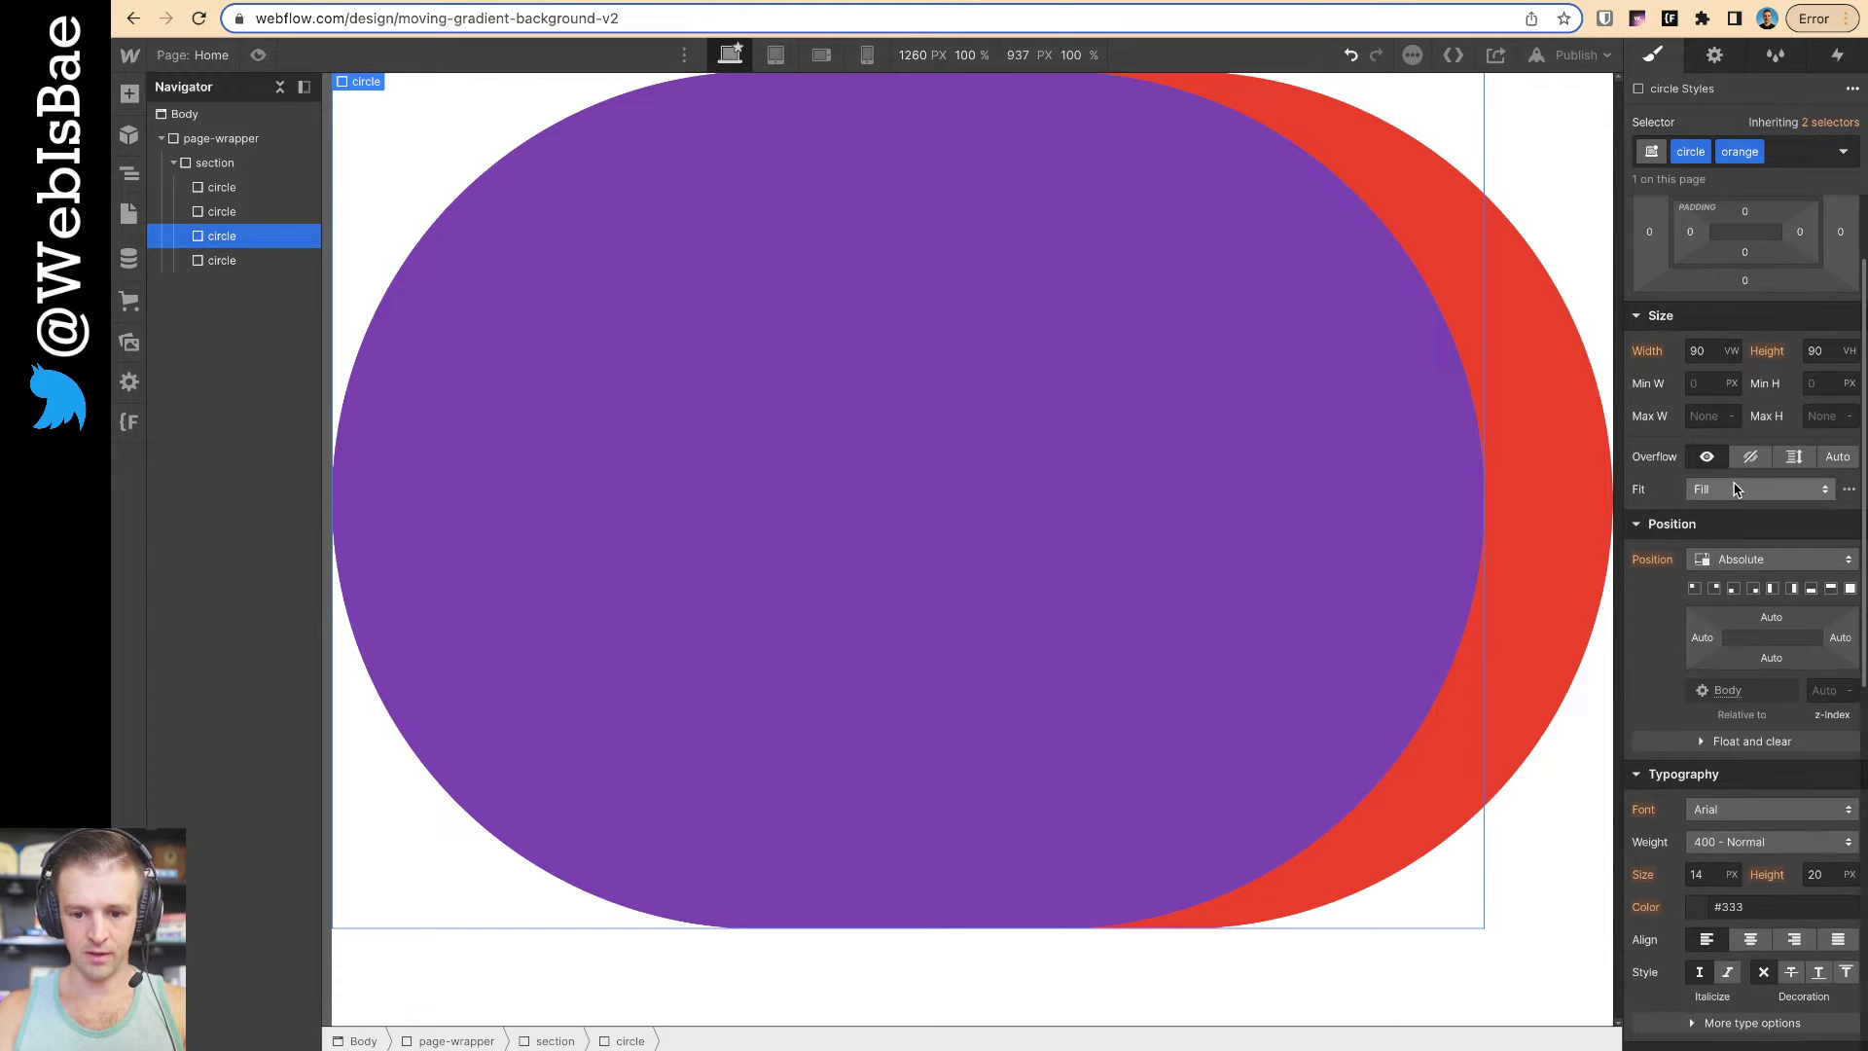
Add the combo class "yellow" to the fourth circle and anchor its absolute position to the bottom left
{"action": "left_click", "coordinate": [236, 261]}
{"action": "key", "text": "super+Return"}
{"action": "type", "text": "y"}
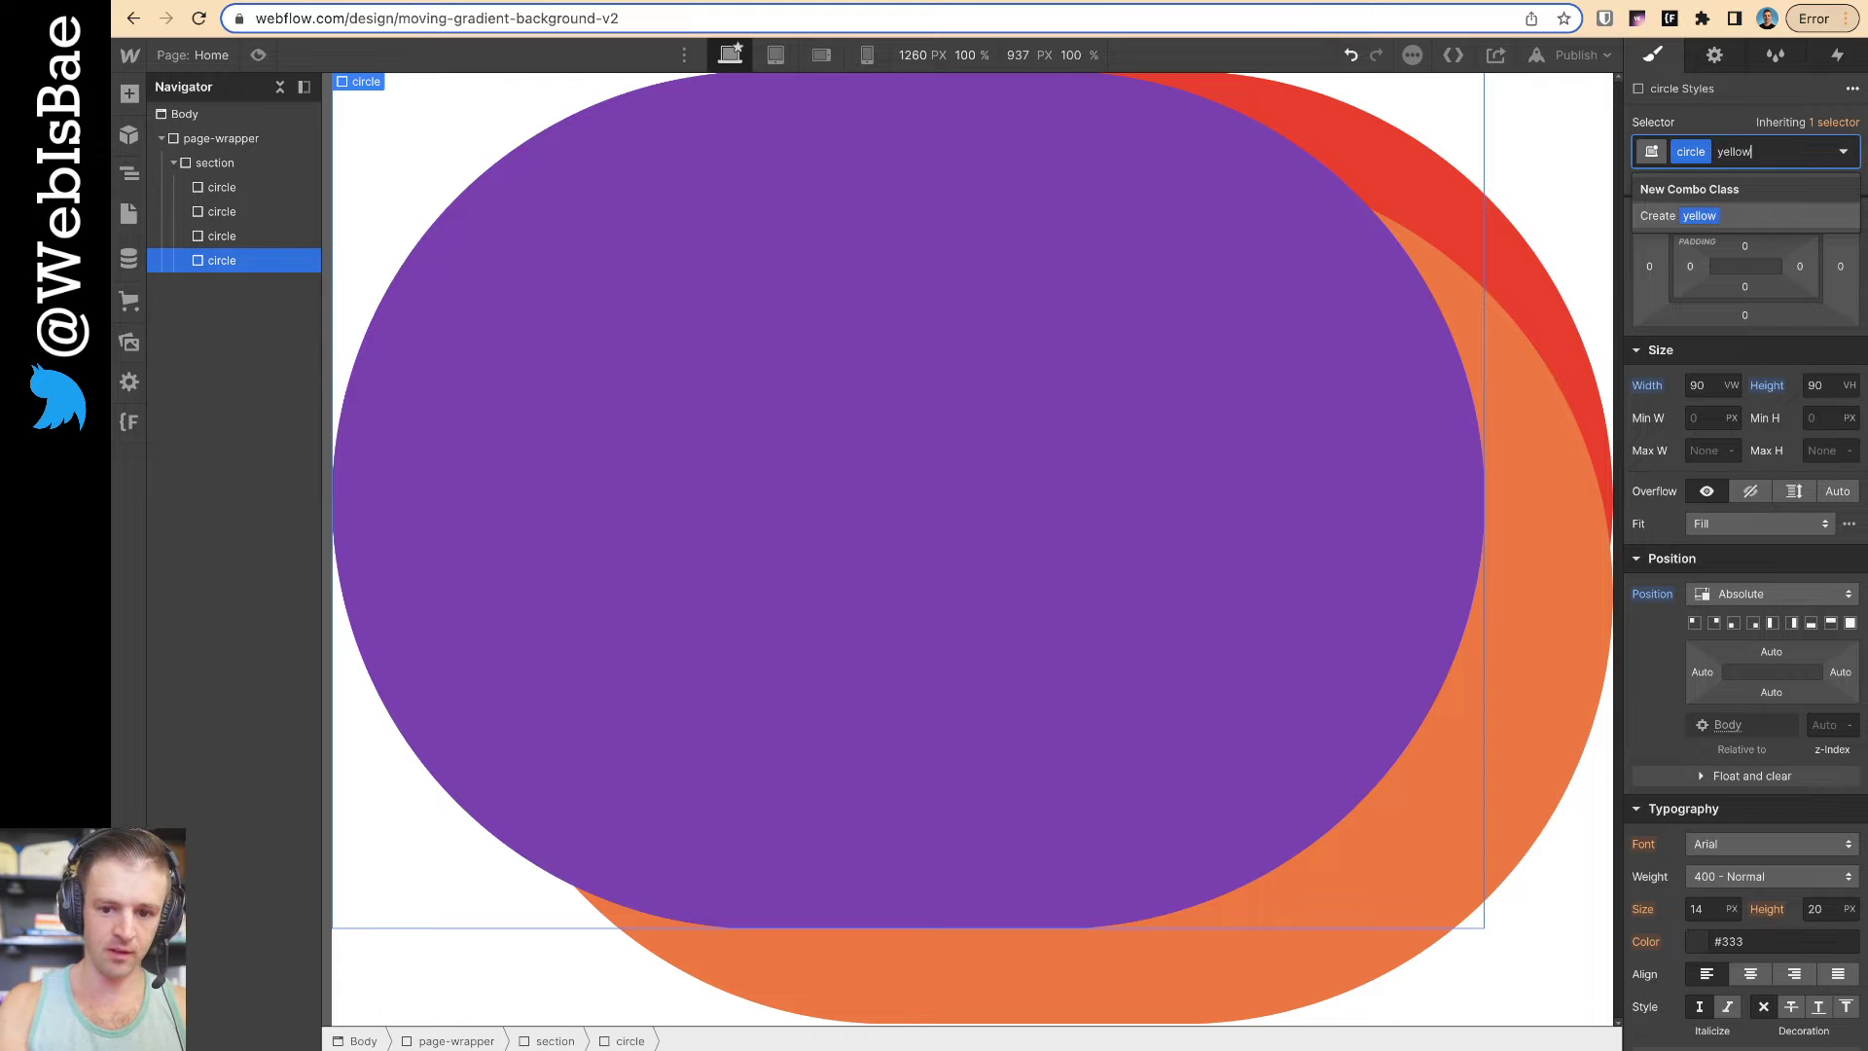
{"action": "type", "text": "ellow"}
{"action": "key", "text": "Return"}
{"action": "left_click", "coordinate": [1733, 622]}
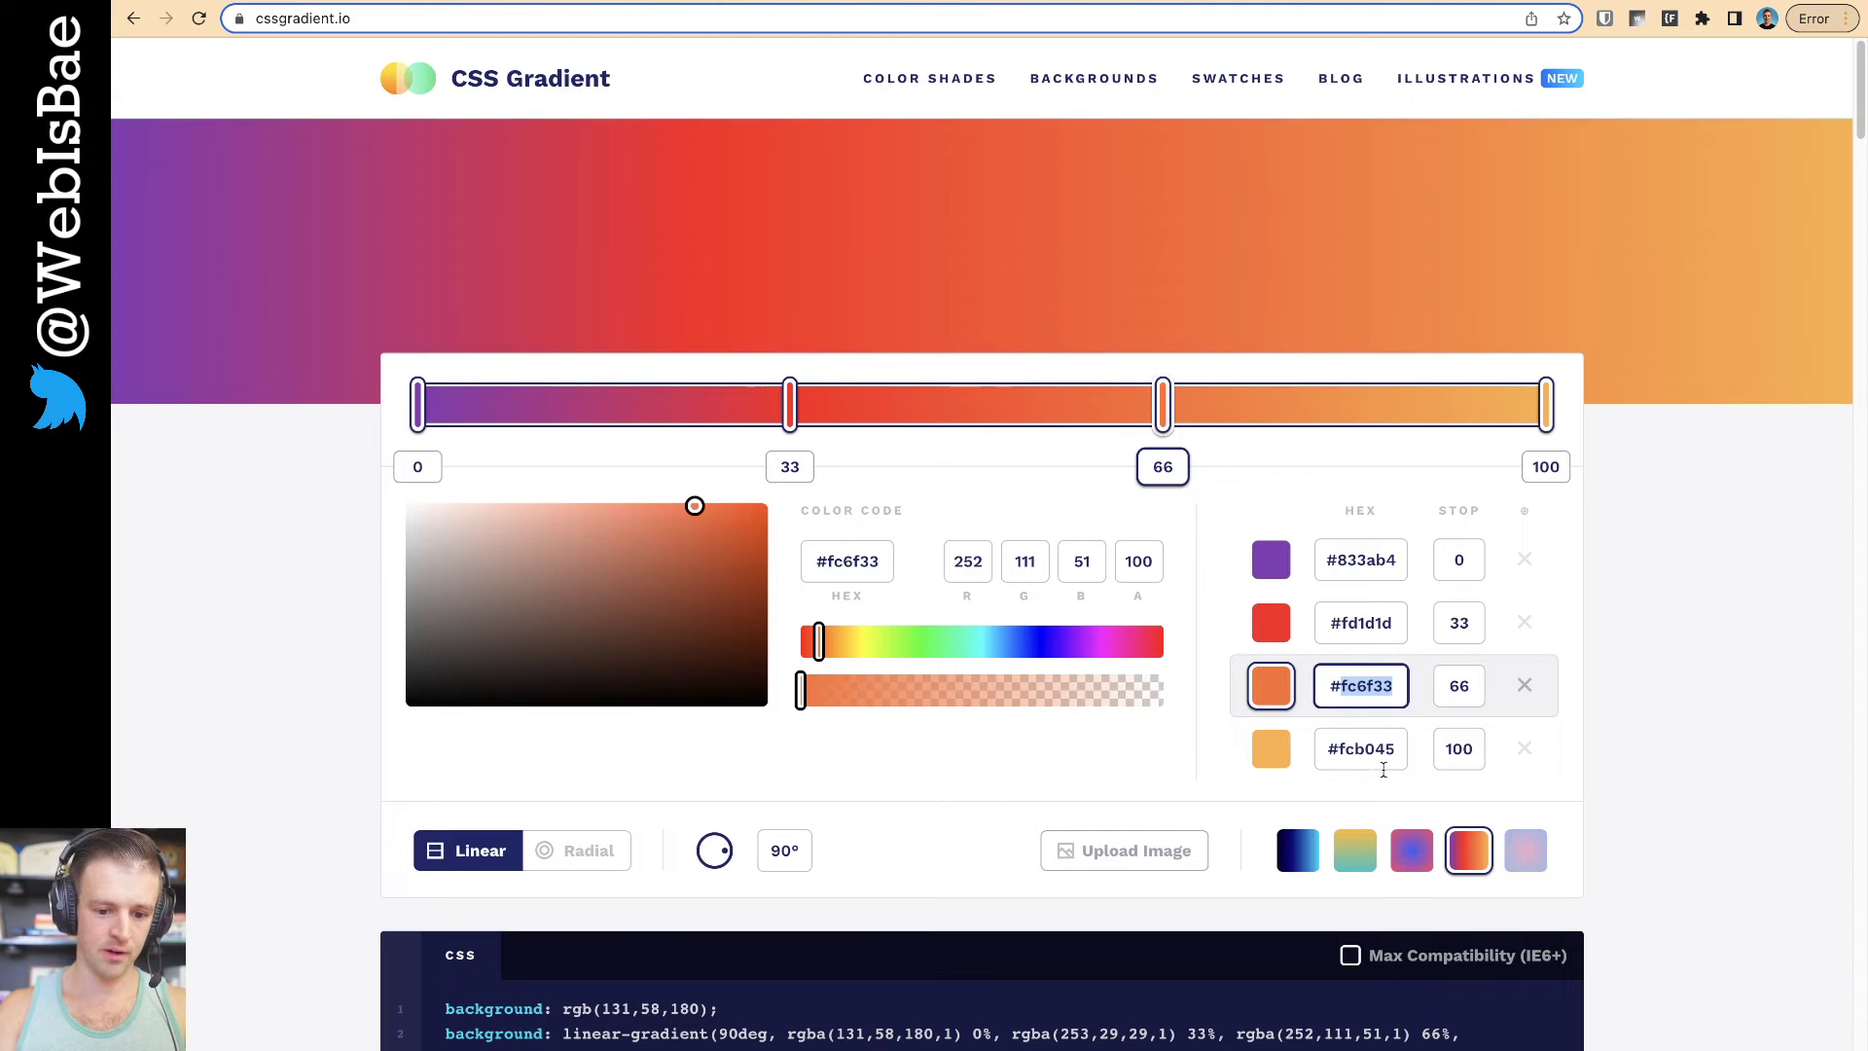
Copy the yellow hex code #fcb045 from the CSS Gradient site and apply it as the yellow circle's background color in Webflow
{"action": "left_click", "coordinate": [1384, 766]}
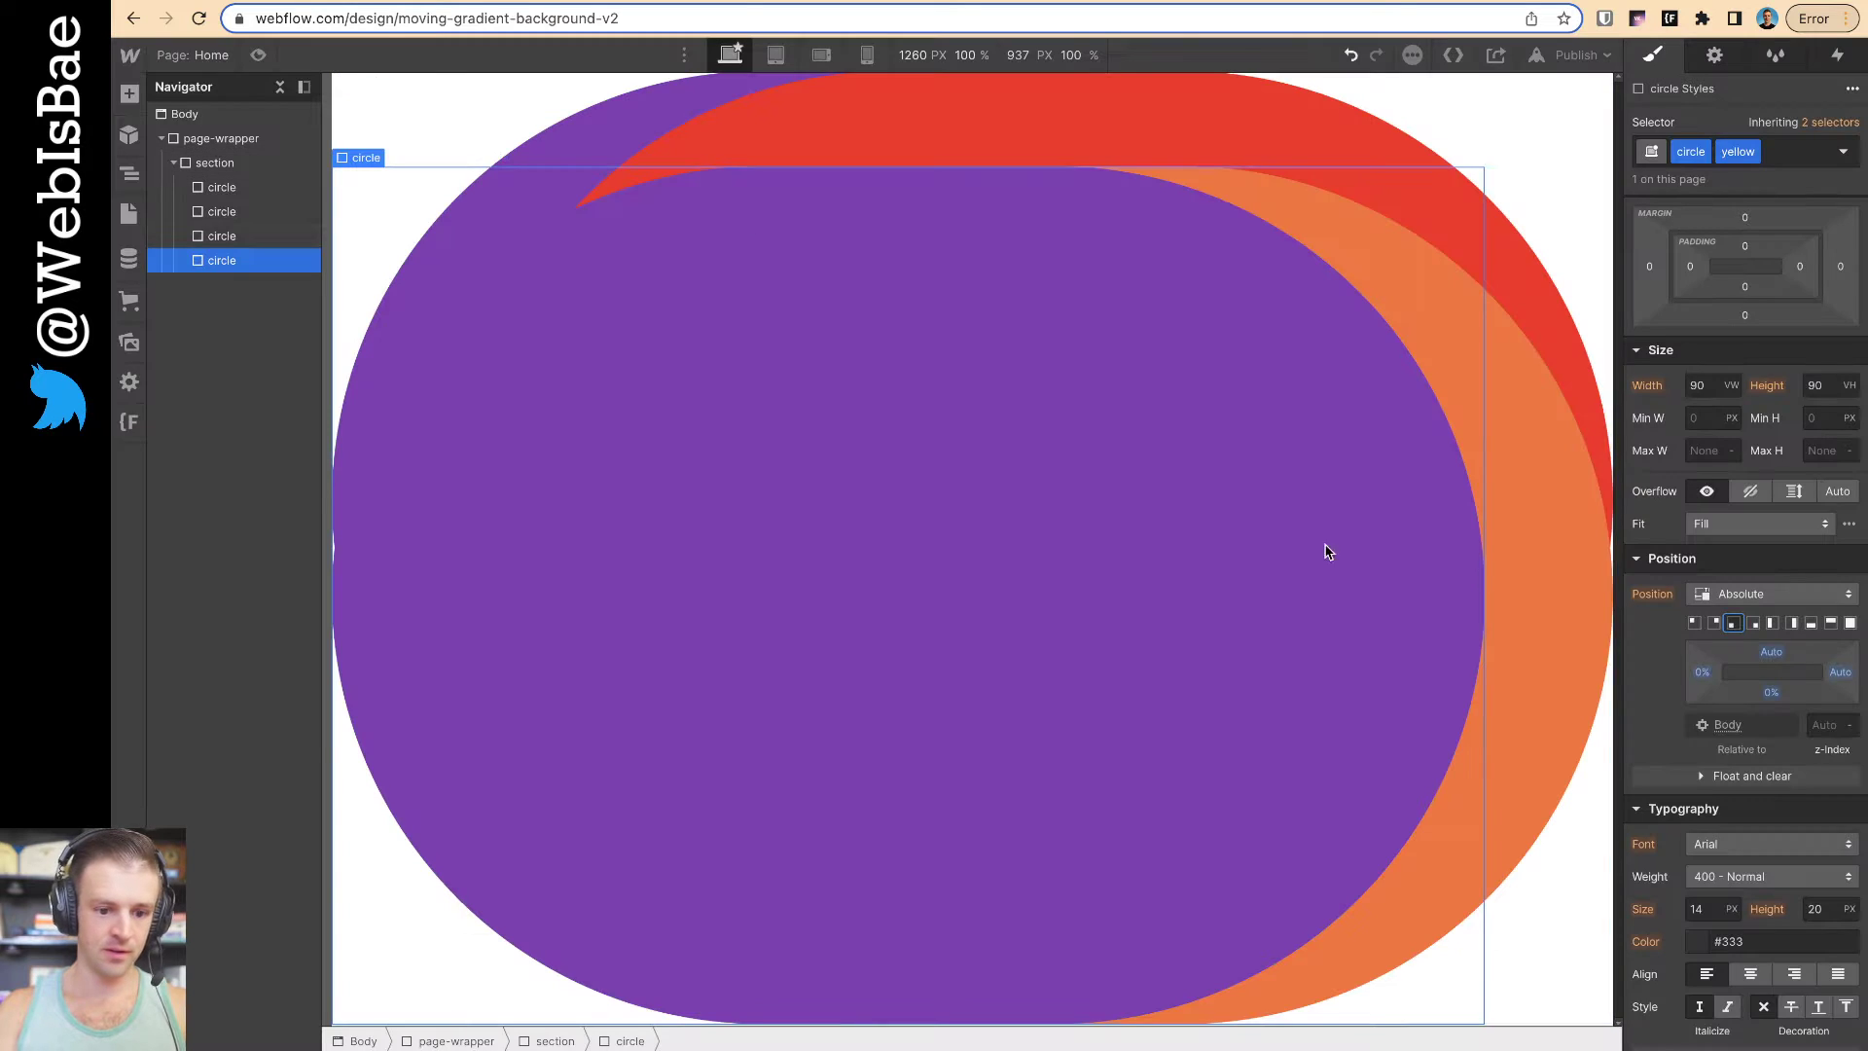
{"action": "scroll", "coordinate": [1742, 487], "scroll_direction": "down", "scroll_amount": 8}
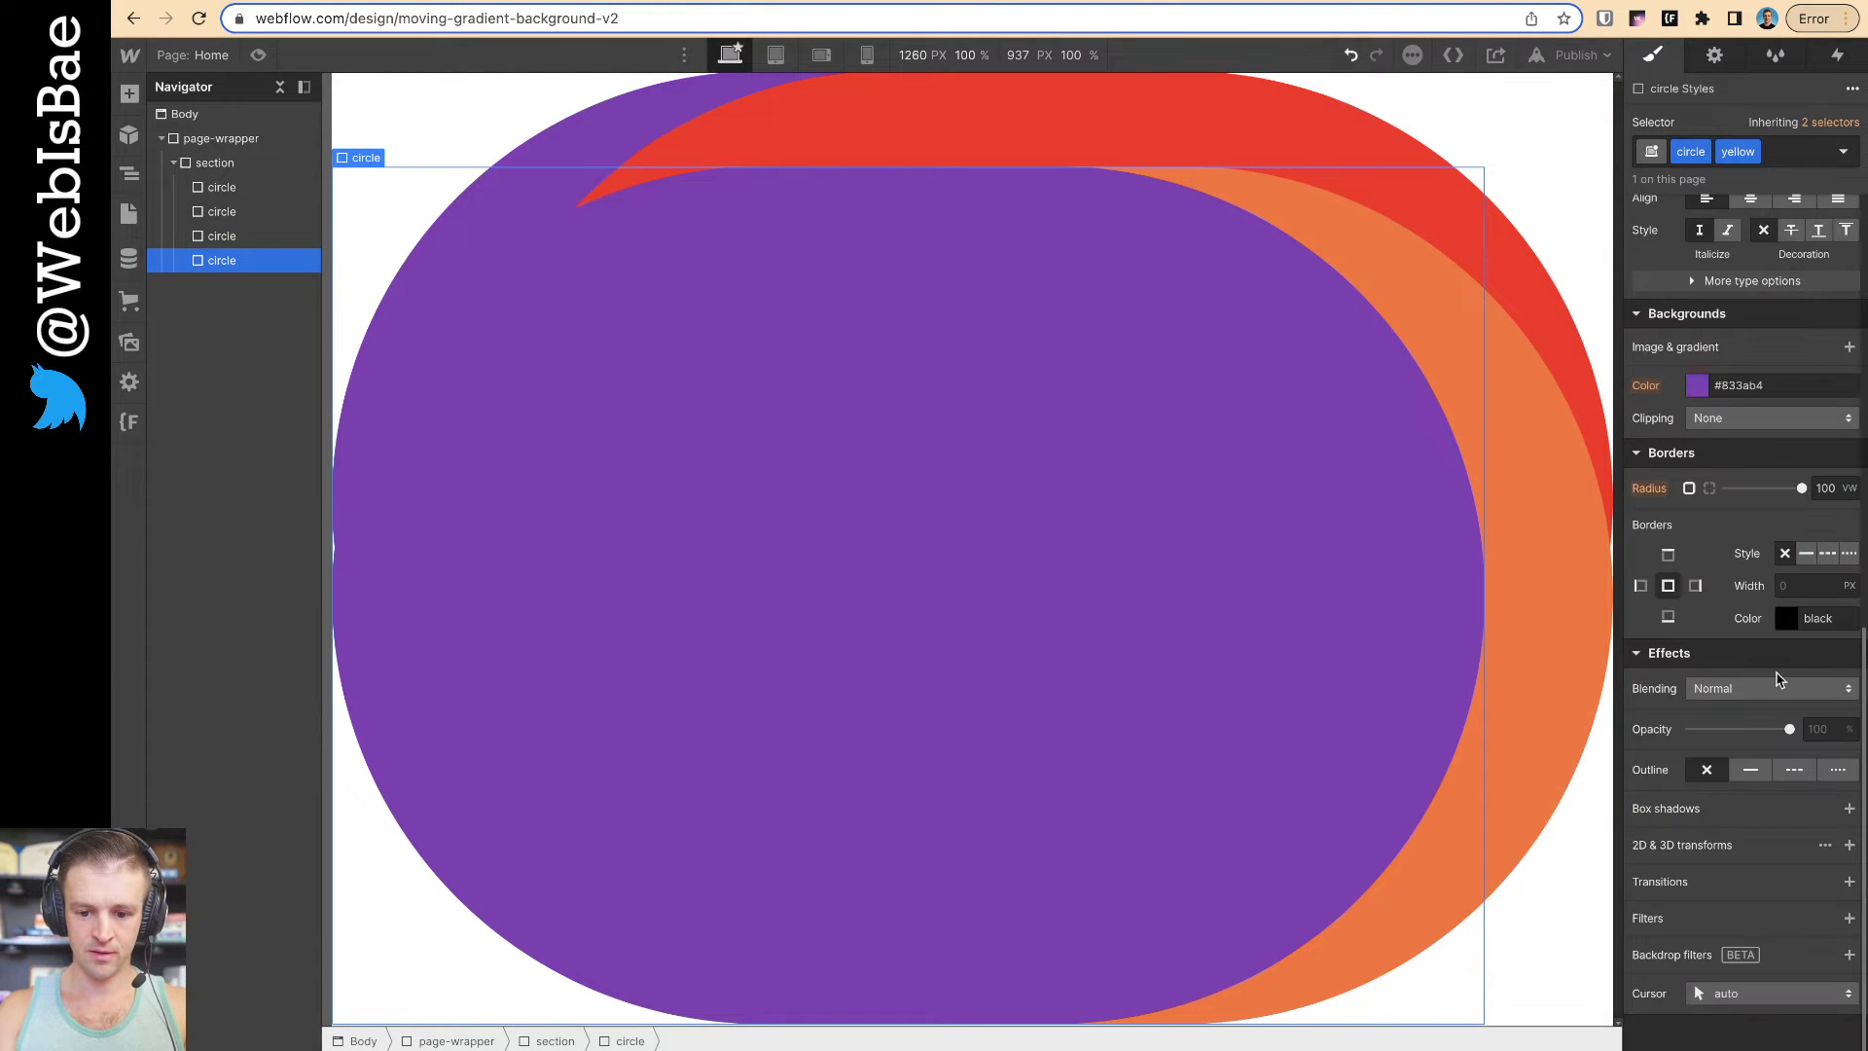
{"action": "left_click", "coordinate": [1696, 385]}
{"action": "double_click", "coordinate": [1678, 633]}
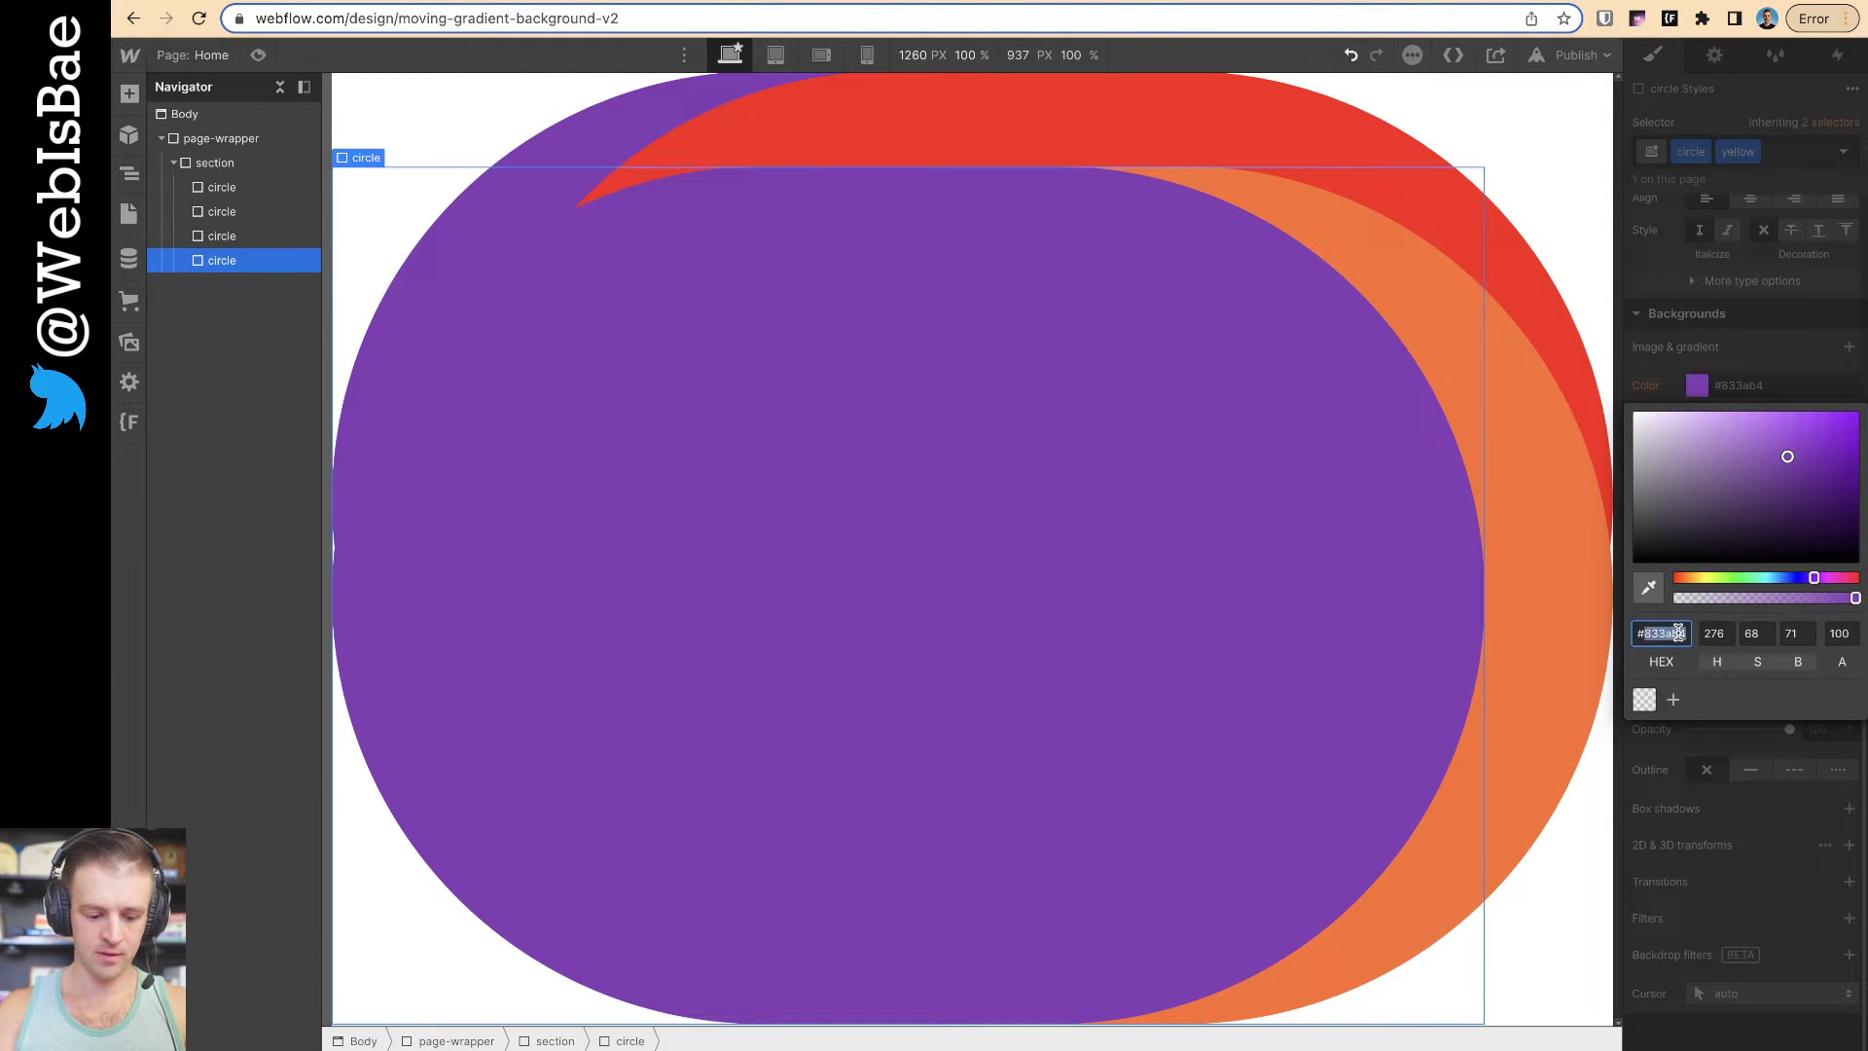
{"action": "type", "text": "fcb045"}
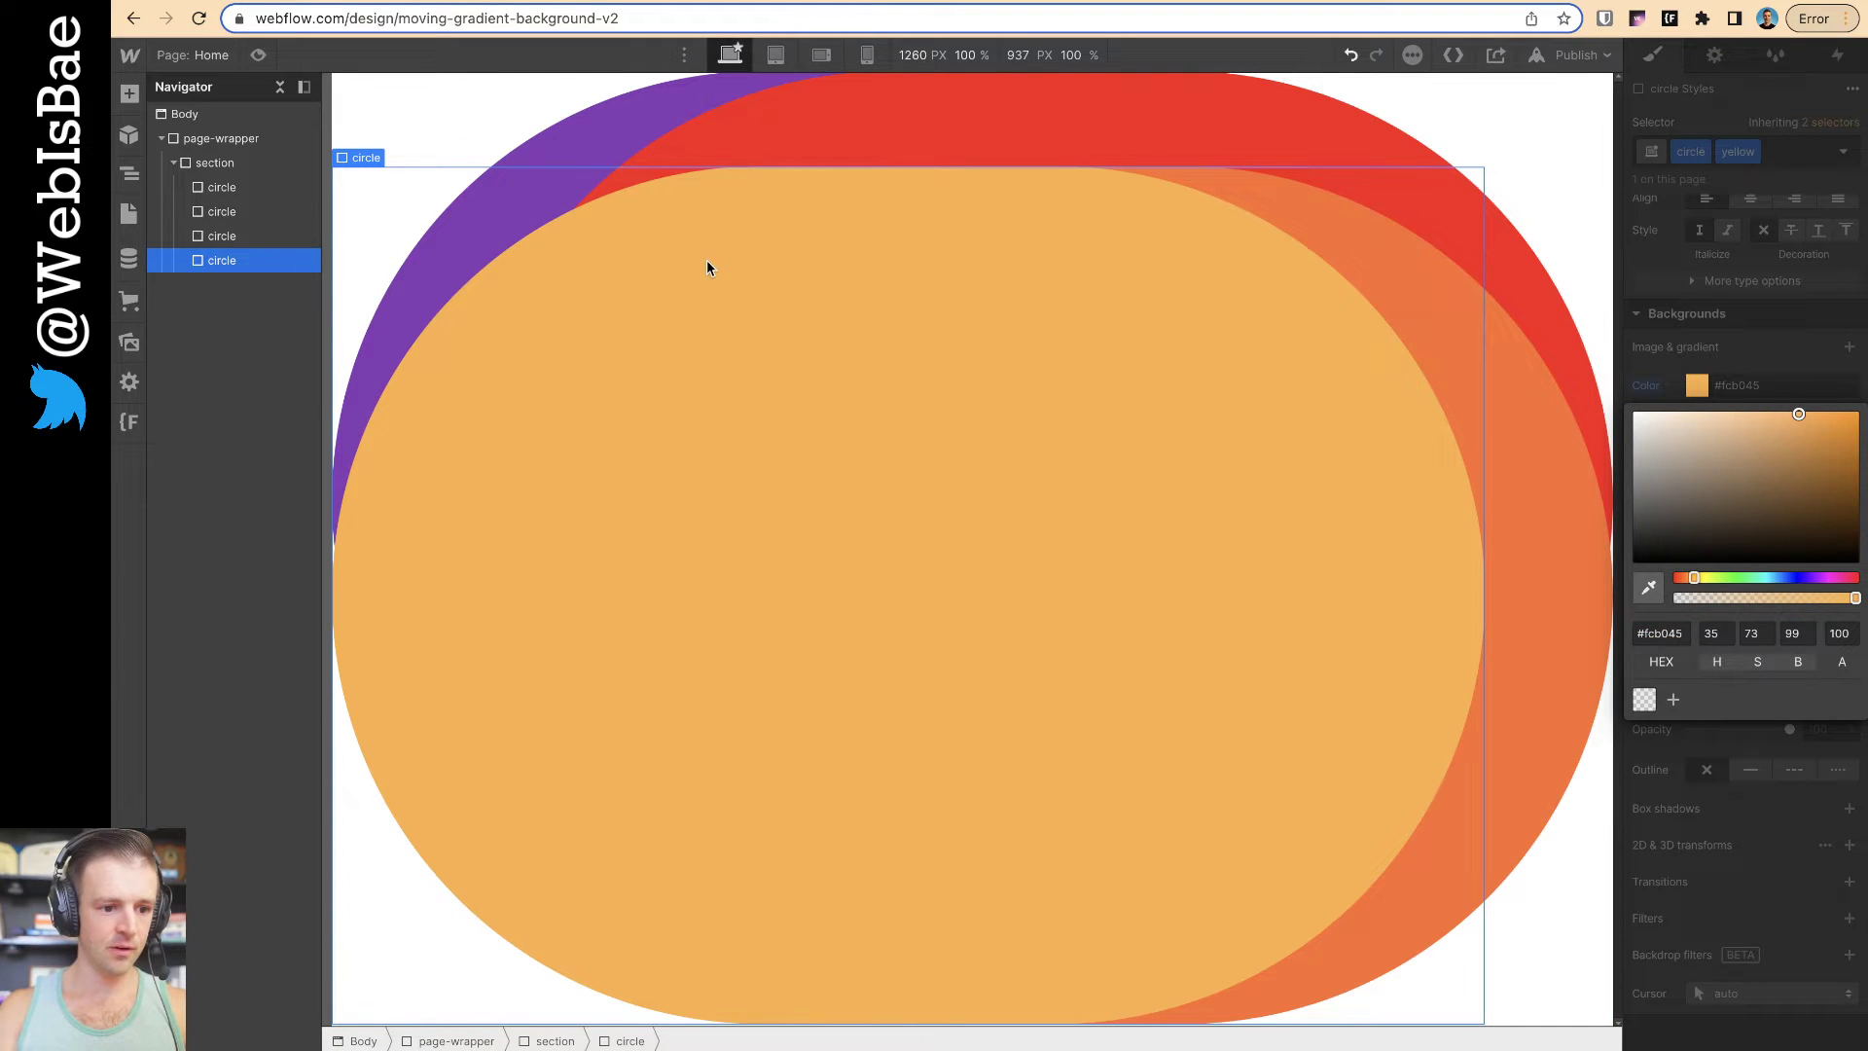
Set the purple circle's left and top position offsets to -25%
{"action": "left_click", "coordinate": [226, 187]}
{"action": "scroll", "coordinate": [1697, 300], "scroll_direction": "up", "scroll_amount": 9}
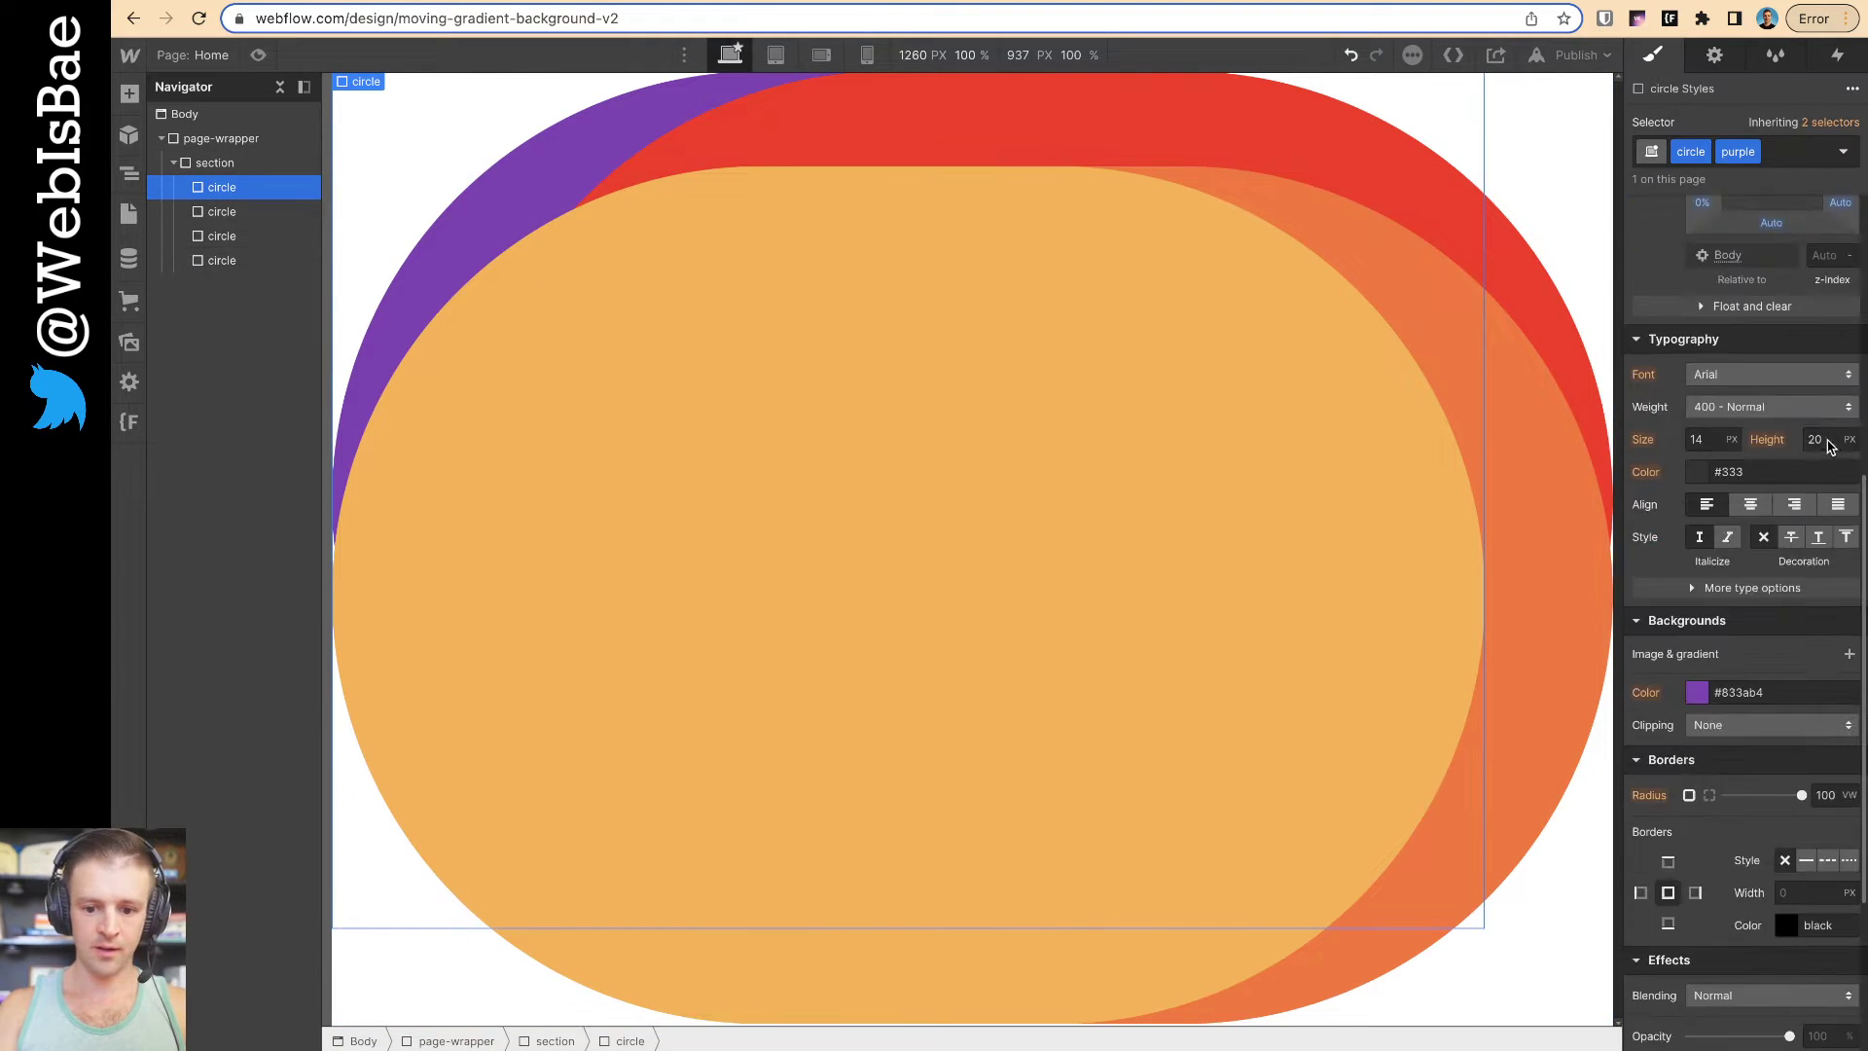
{"action": "left_click", "coordinate": [1703, 771]}
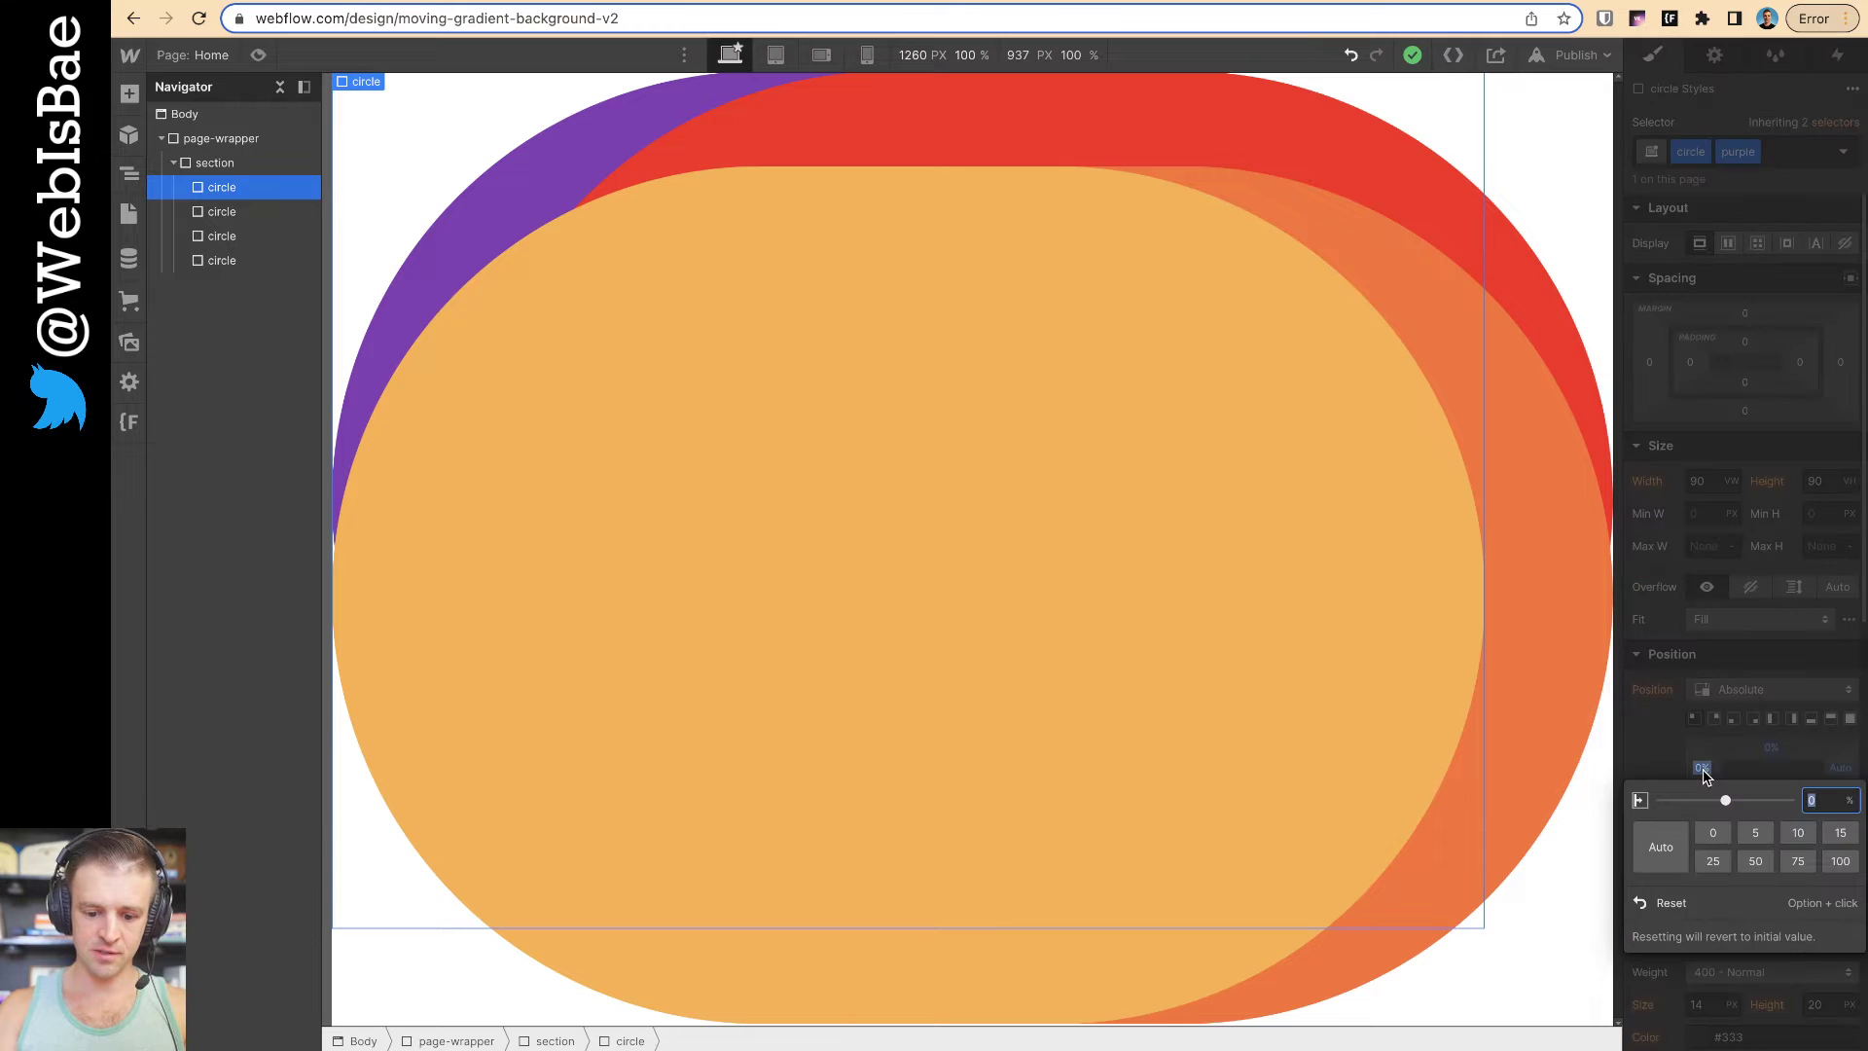
{"action": "type", "text": "-25"}
{"action": "key", "text": "Return"}
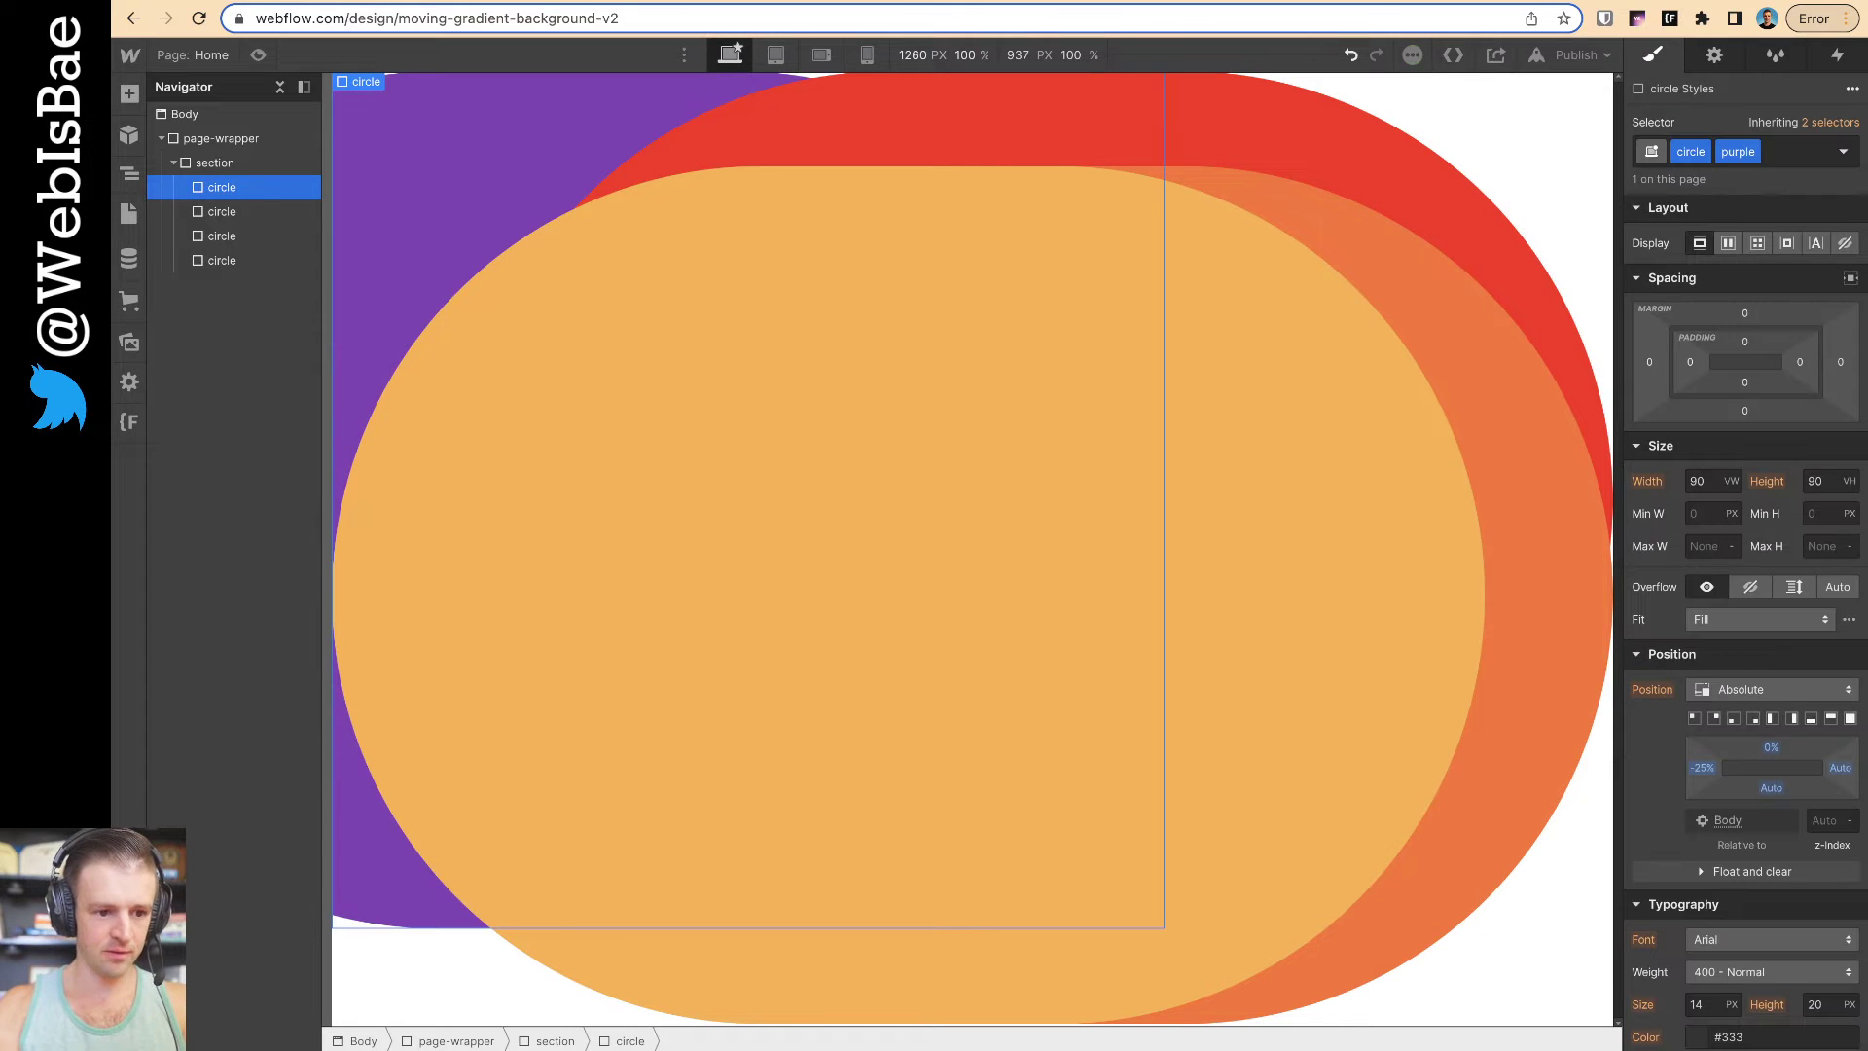
{"action": "left_click", "coordinate": [1778, 748]}
{"action": "key", "text": "Return"}
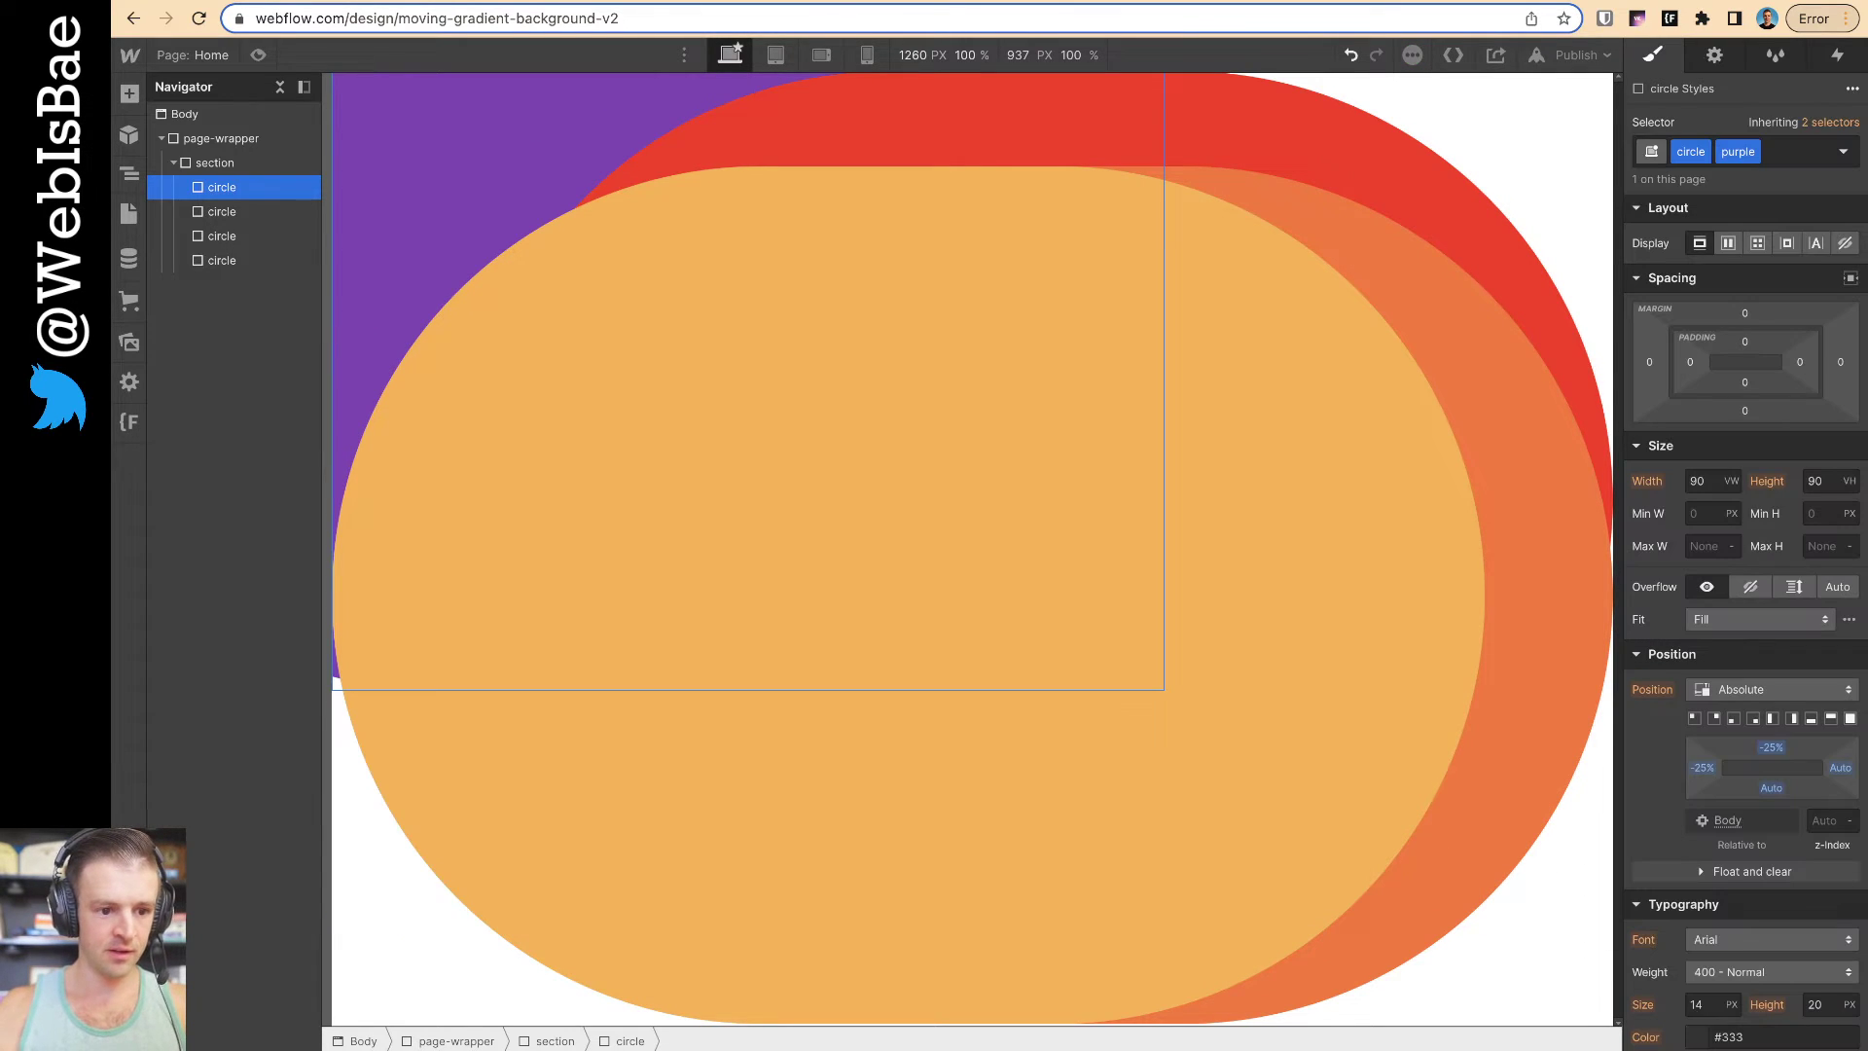
Set the red circle's top position offset to -25%
{"action": "left_click", "coordinate": [222, 211]}
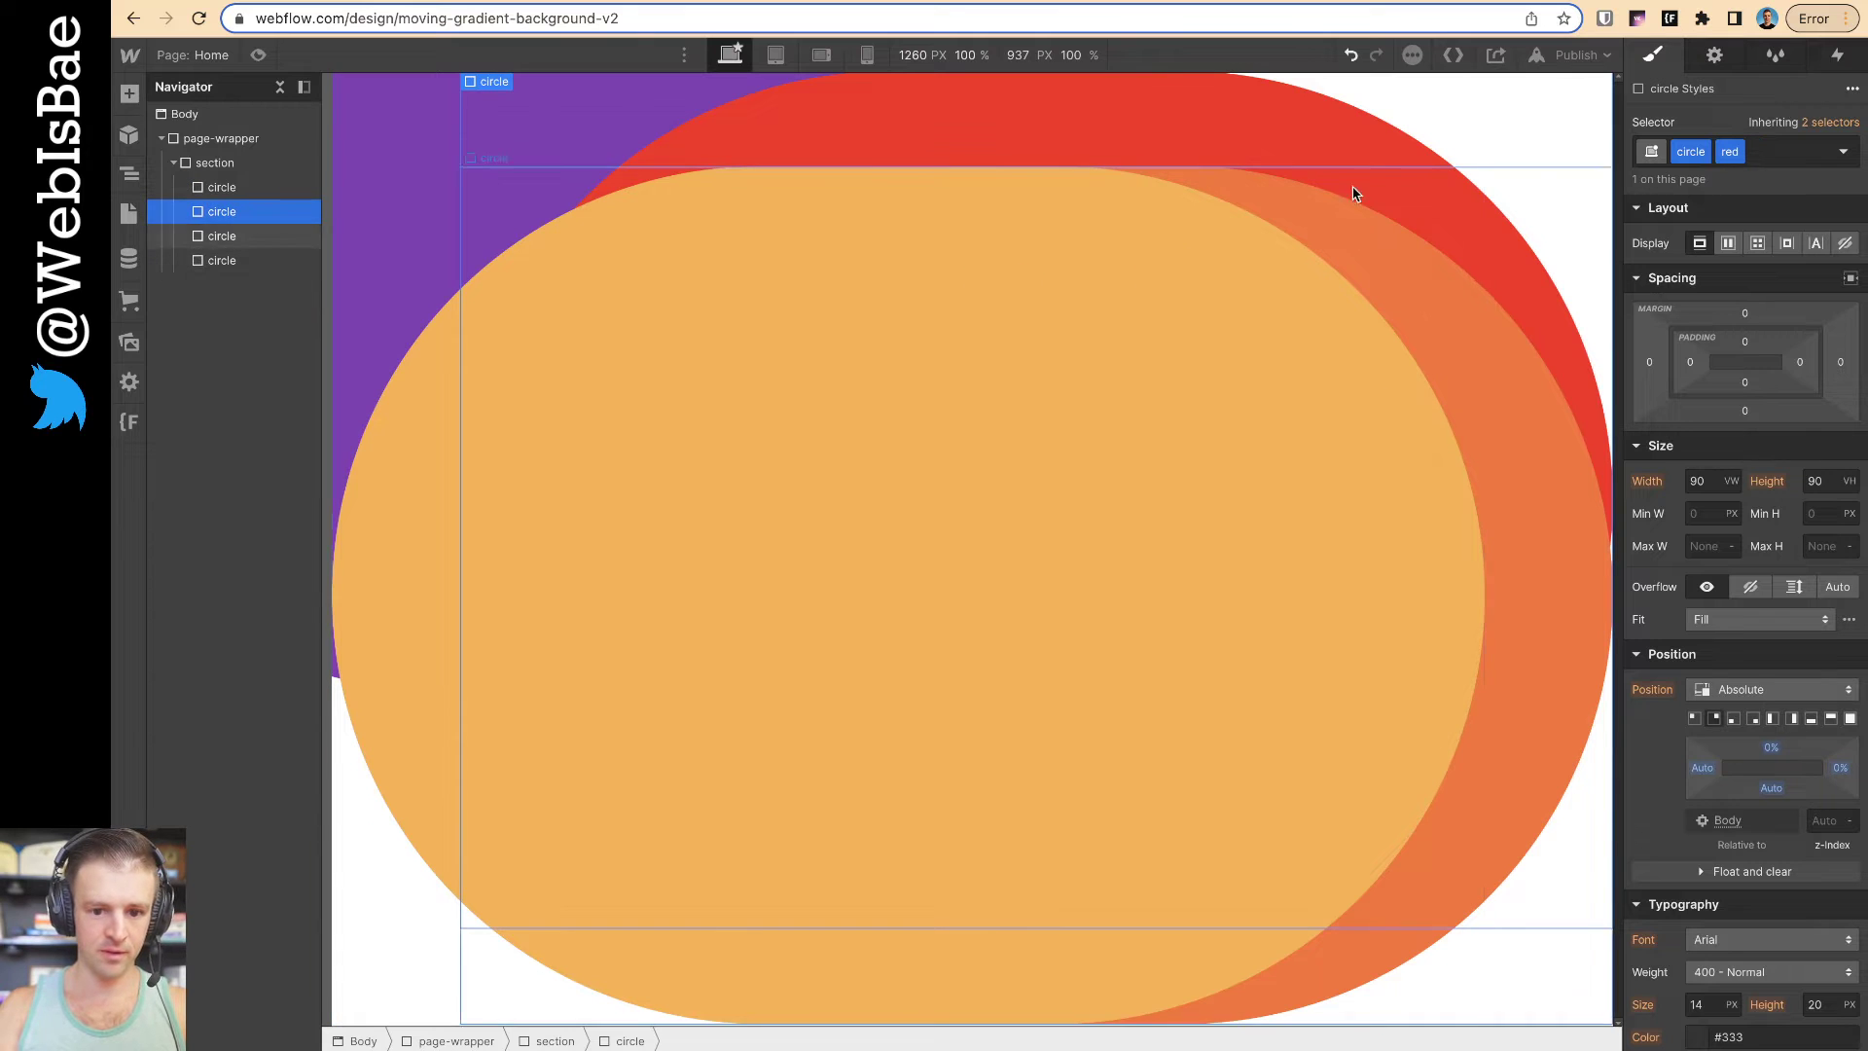
{"action": "left_click", "coordinate": [1772, 750]}
{"action": "key", "text": "Return"}
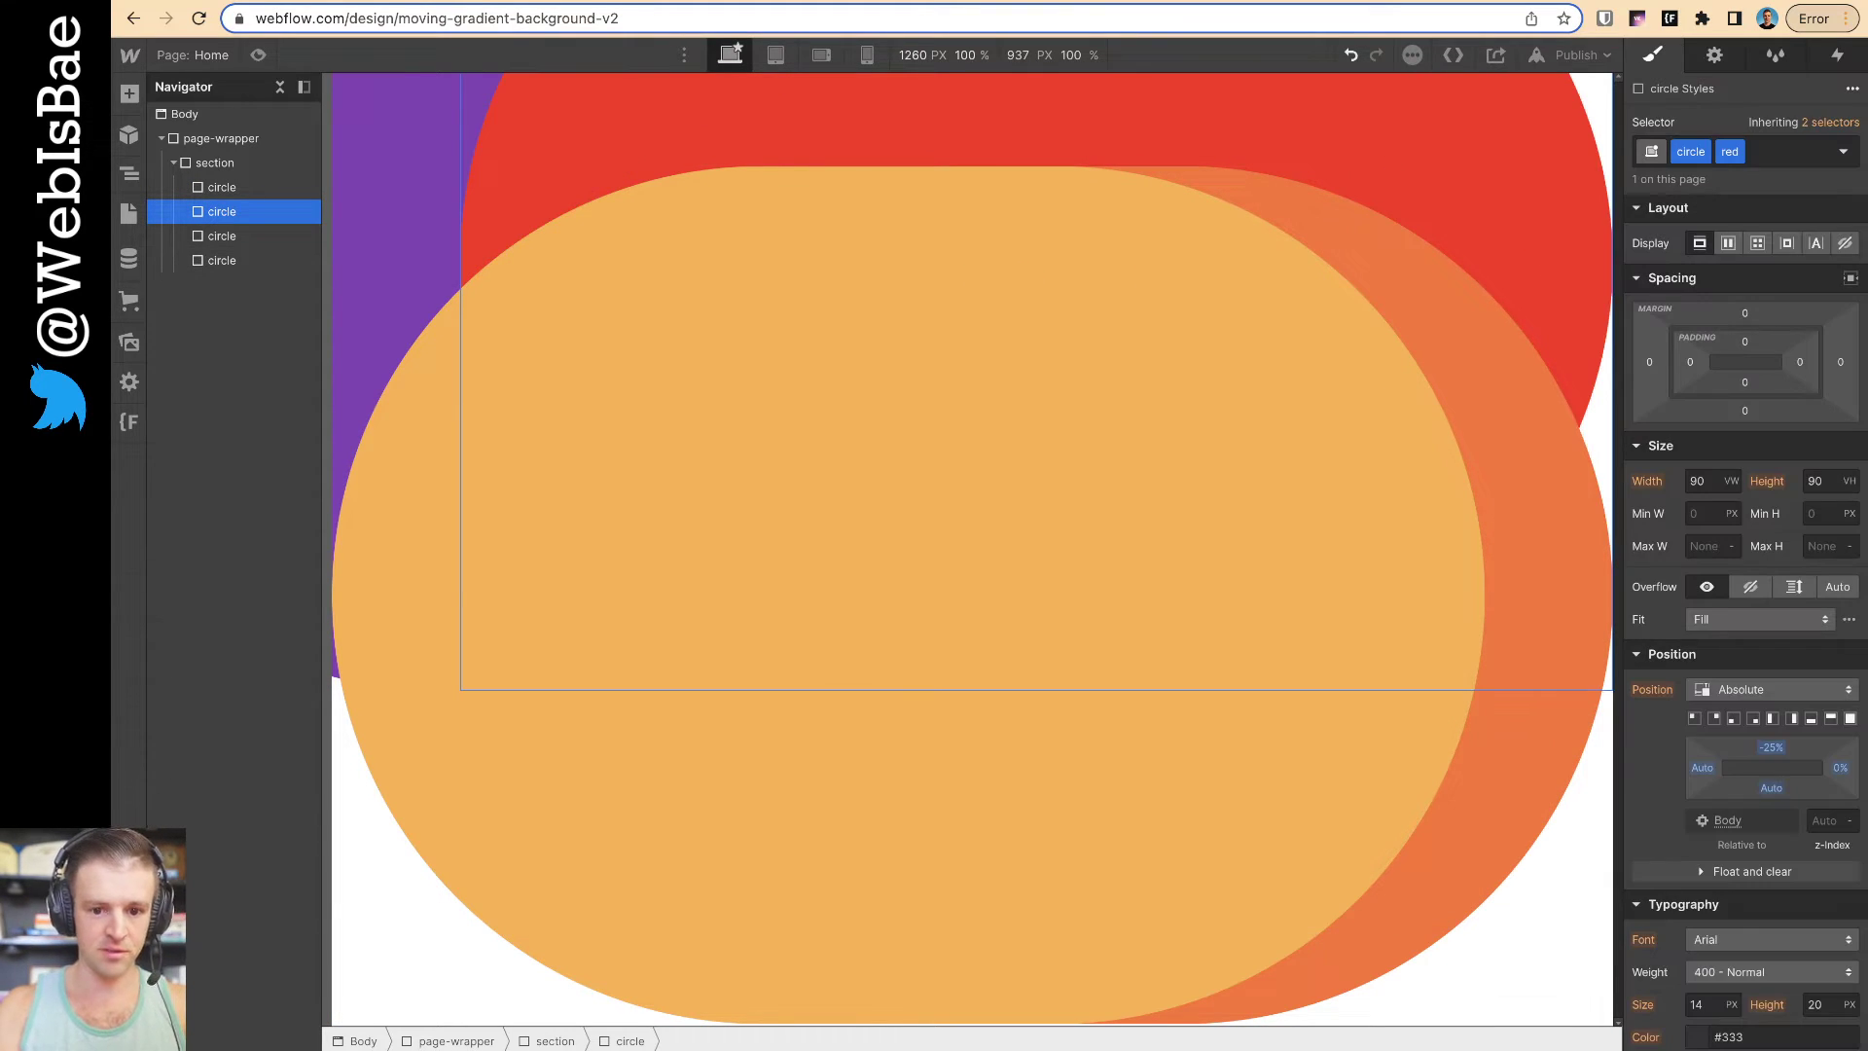
Set the red circle's right position offset to -25%
{"action": "left_click", "coordinate": [1840, 768]}
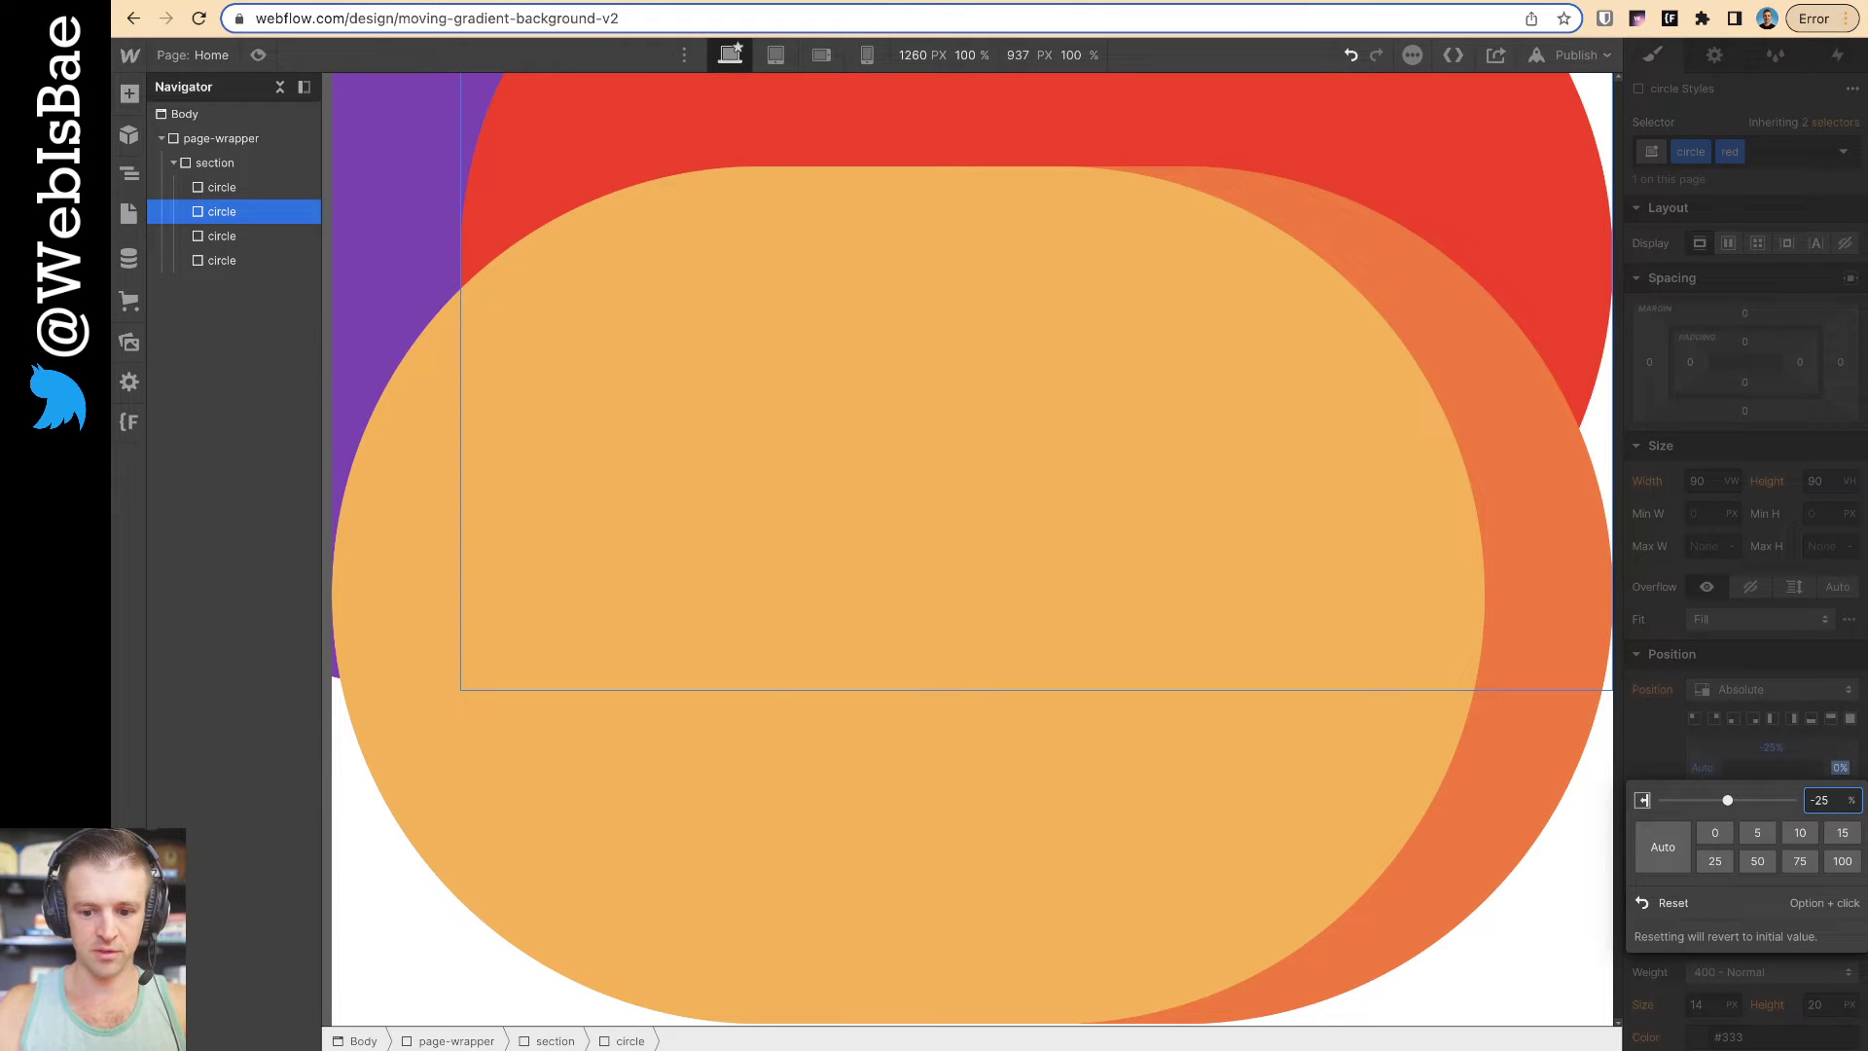
{"action": "type", "text": "-25"}
{"action": "key", "text": "Return"}
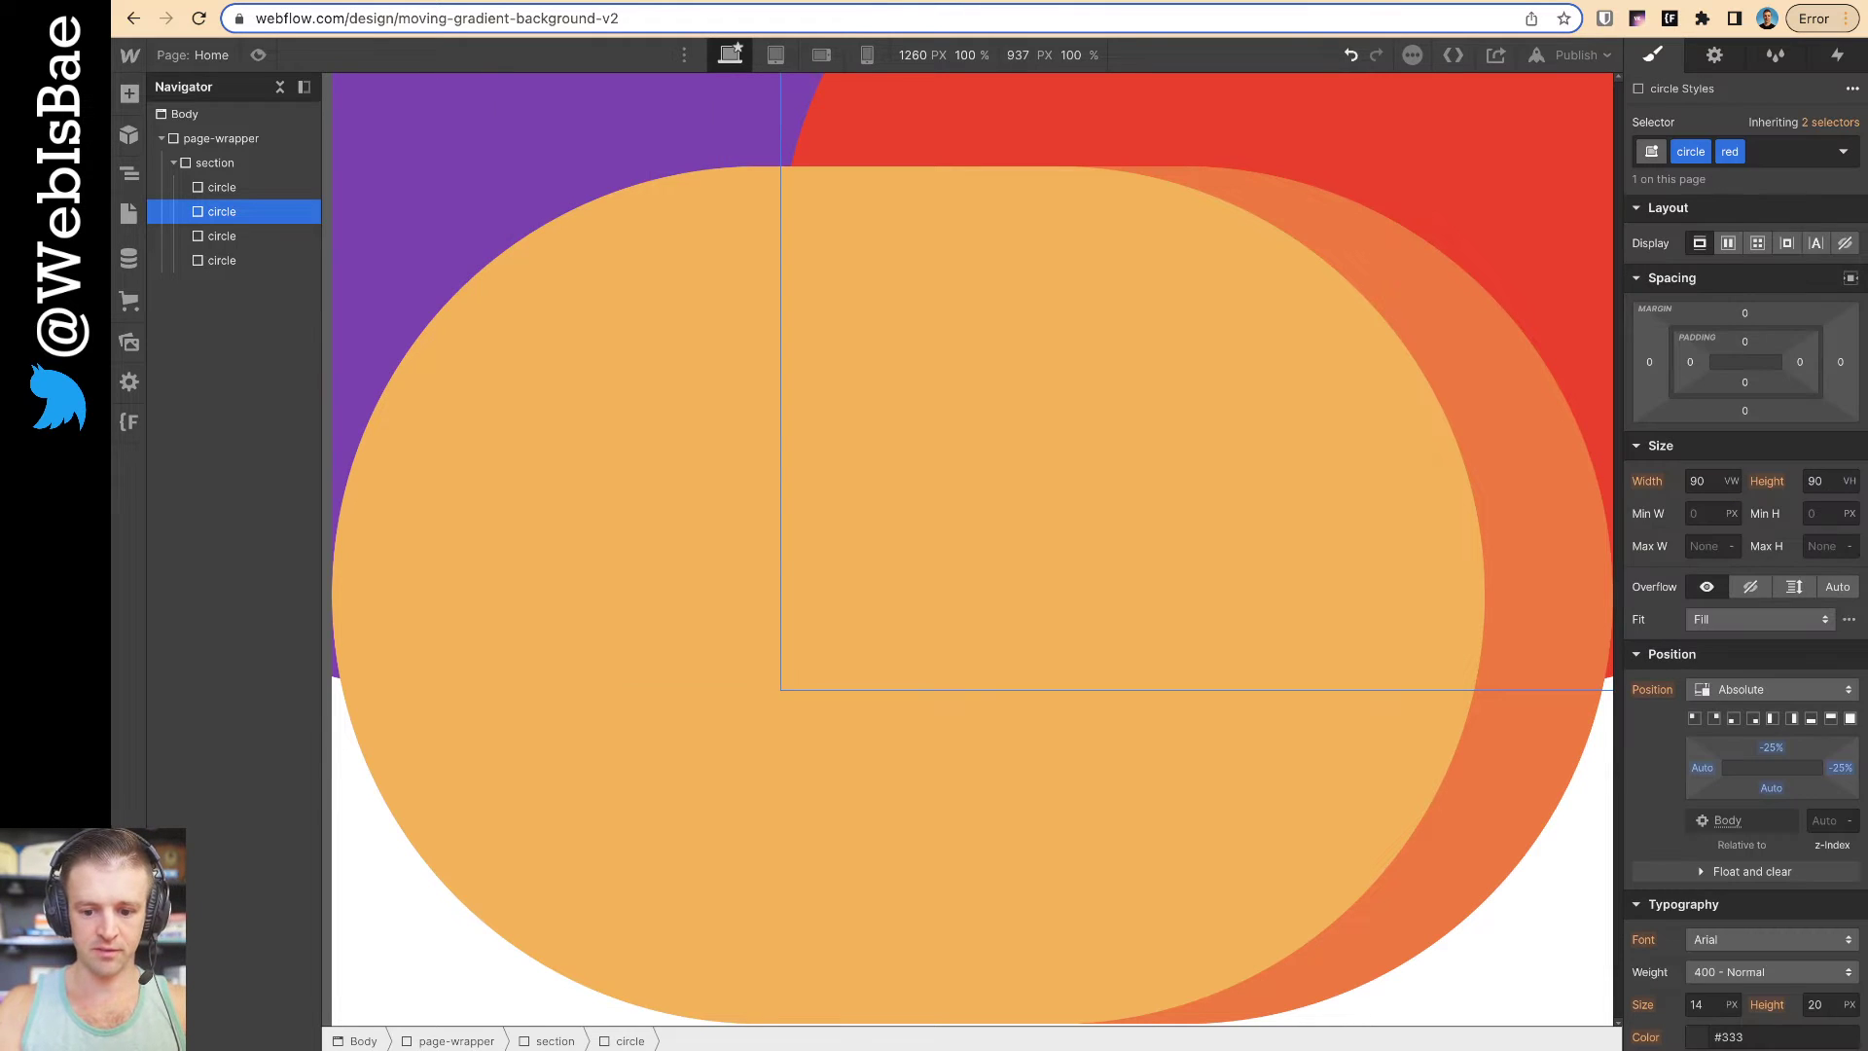
Set the orange circle's right and bottom position offsets to -25%
{"action": "left_click", "coordinate": [222, 236]}
{"action": "left_click", "coordinate": [1842, 769]}
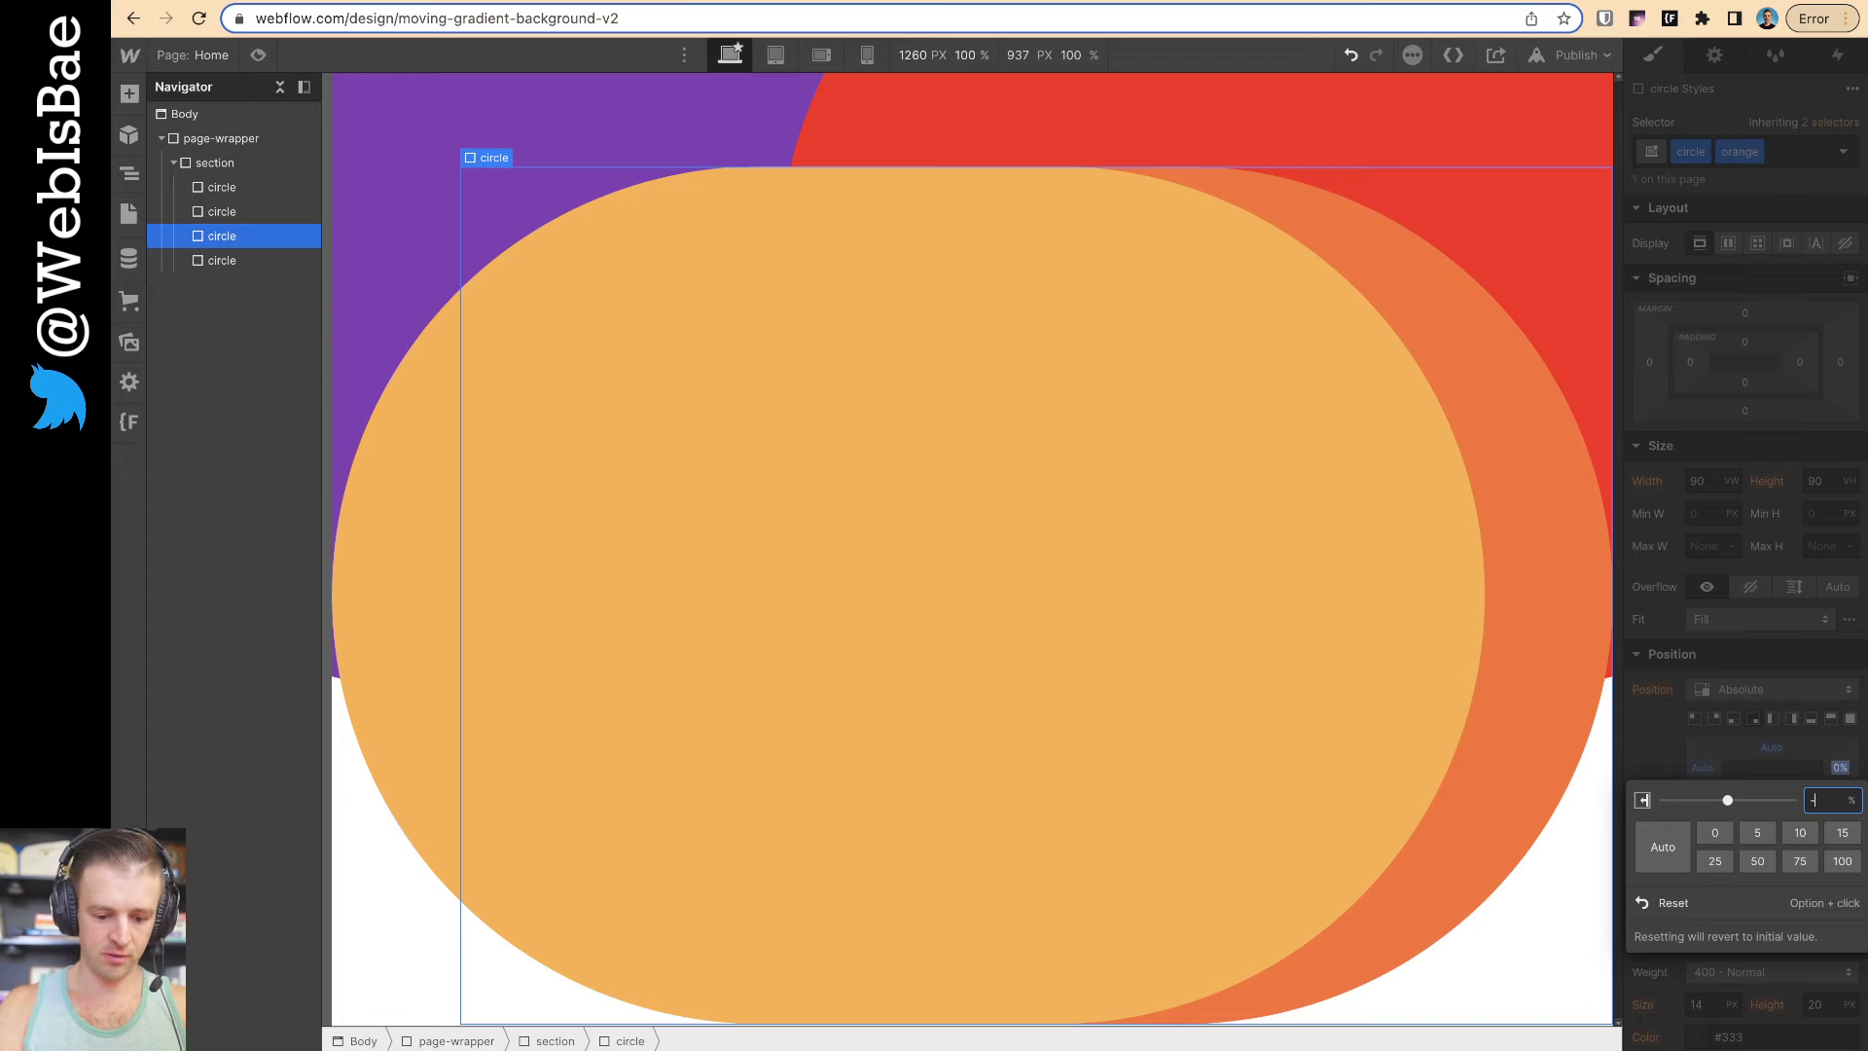
{"action": "type", "text": "-25%"}
{"action": "key", "text": "Return"}
{"action": "left_click", "coordinate": [1771, 788]}
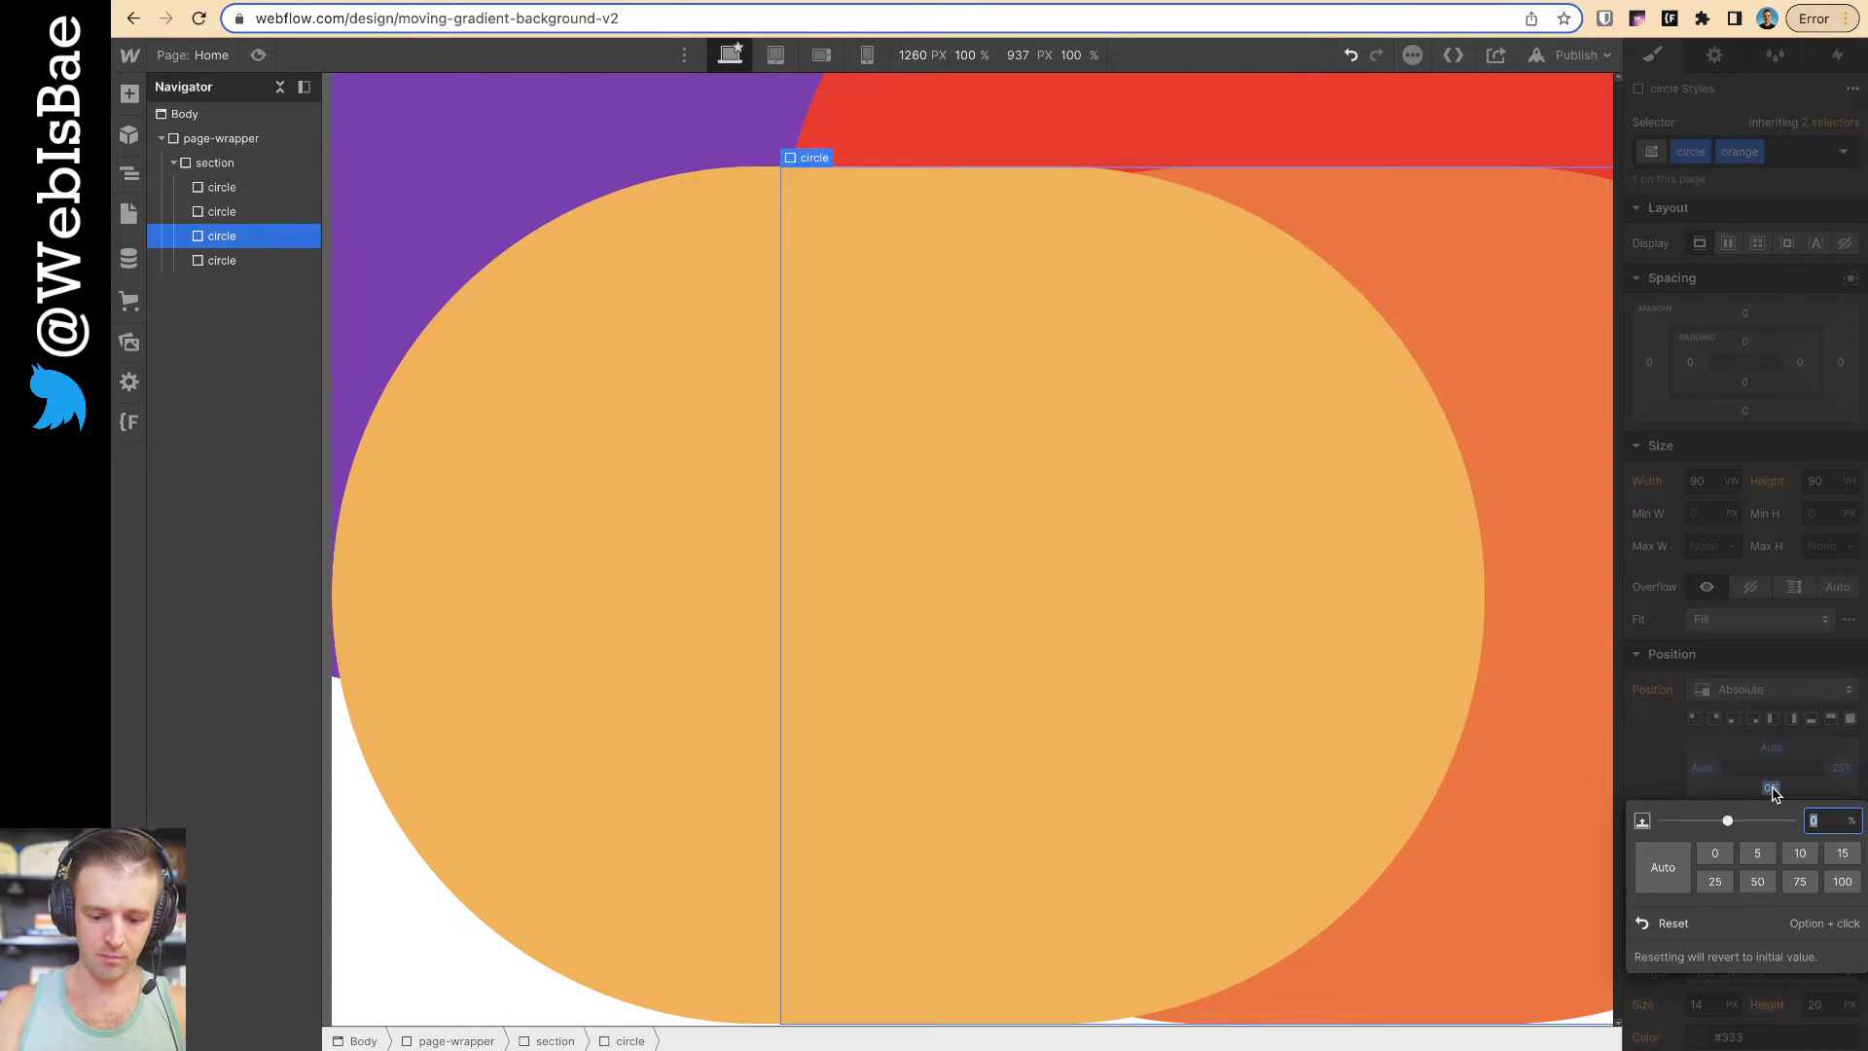
{"action": "key", "text": "Return"}
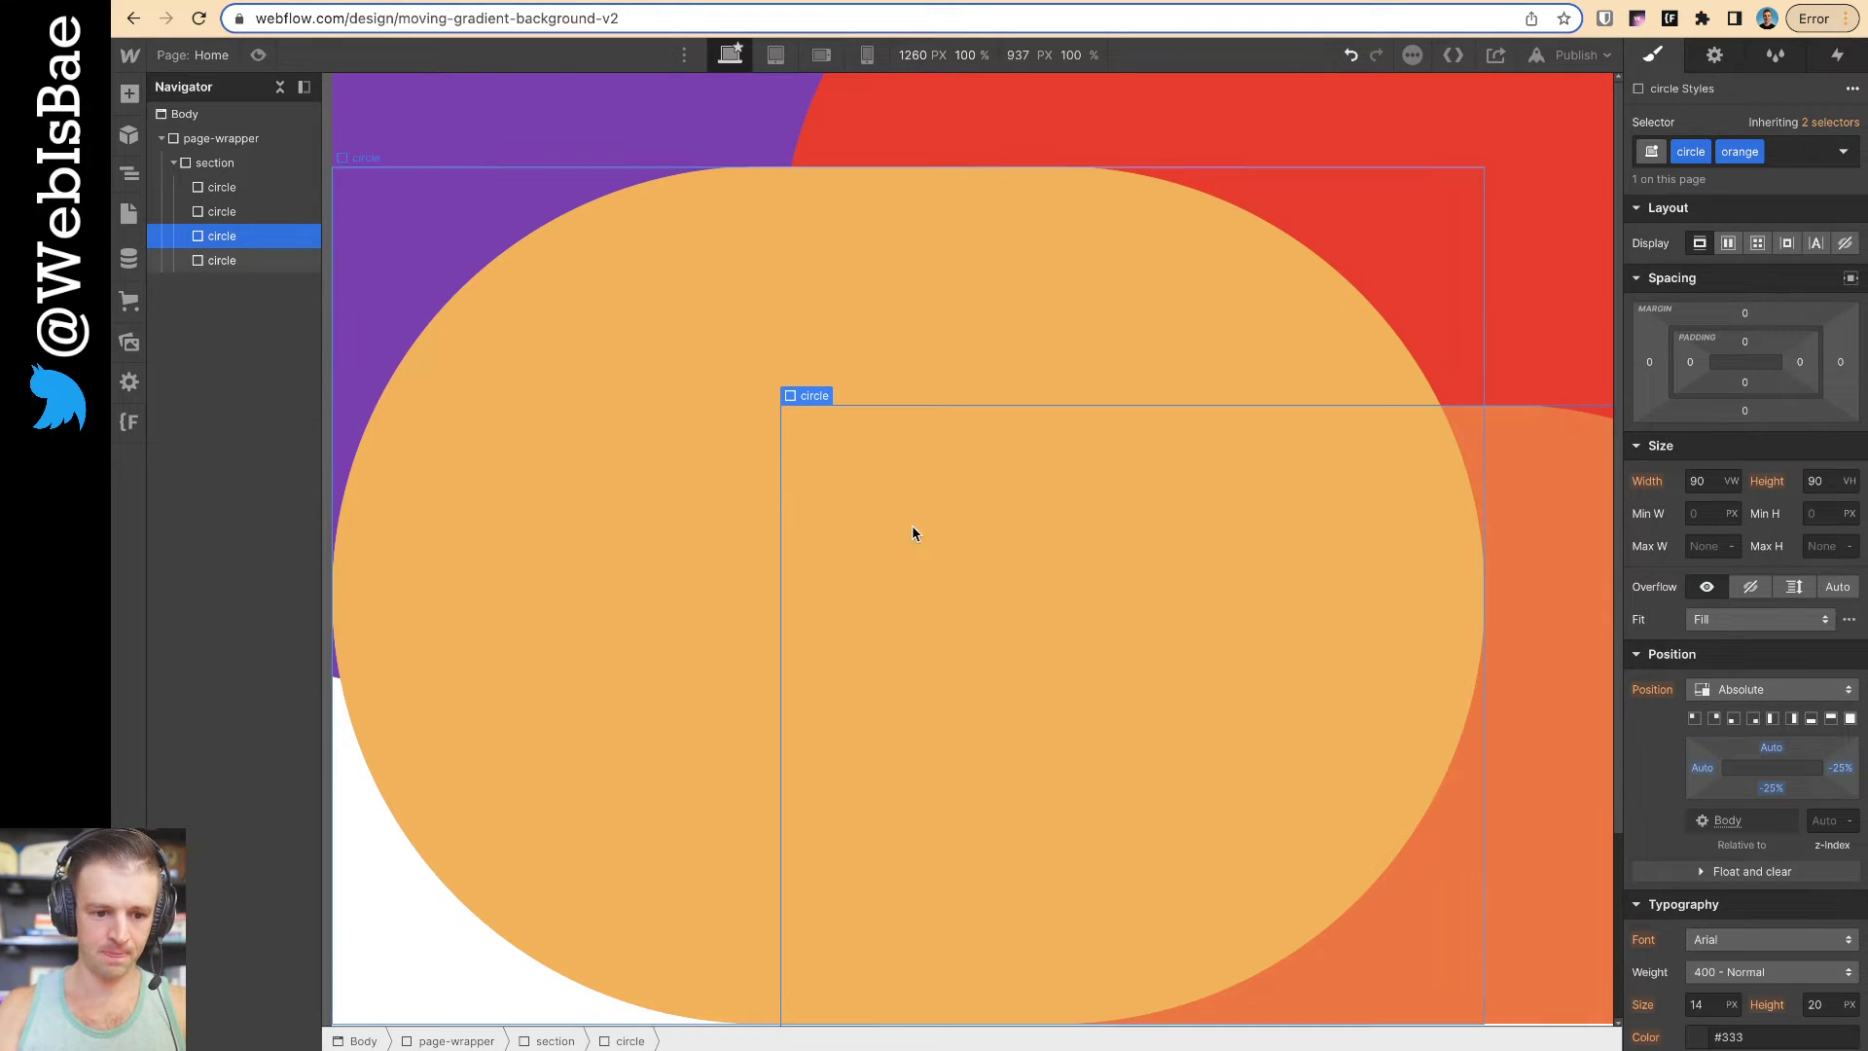
Set the yellow circle's left and bottom position offsets to -25%
{"action": "left_click", "coordinate": [222, 261]}
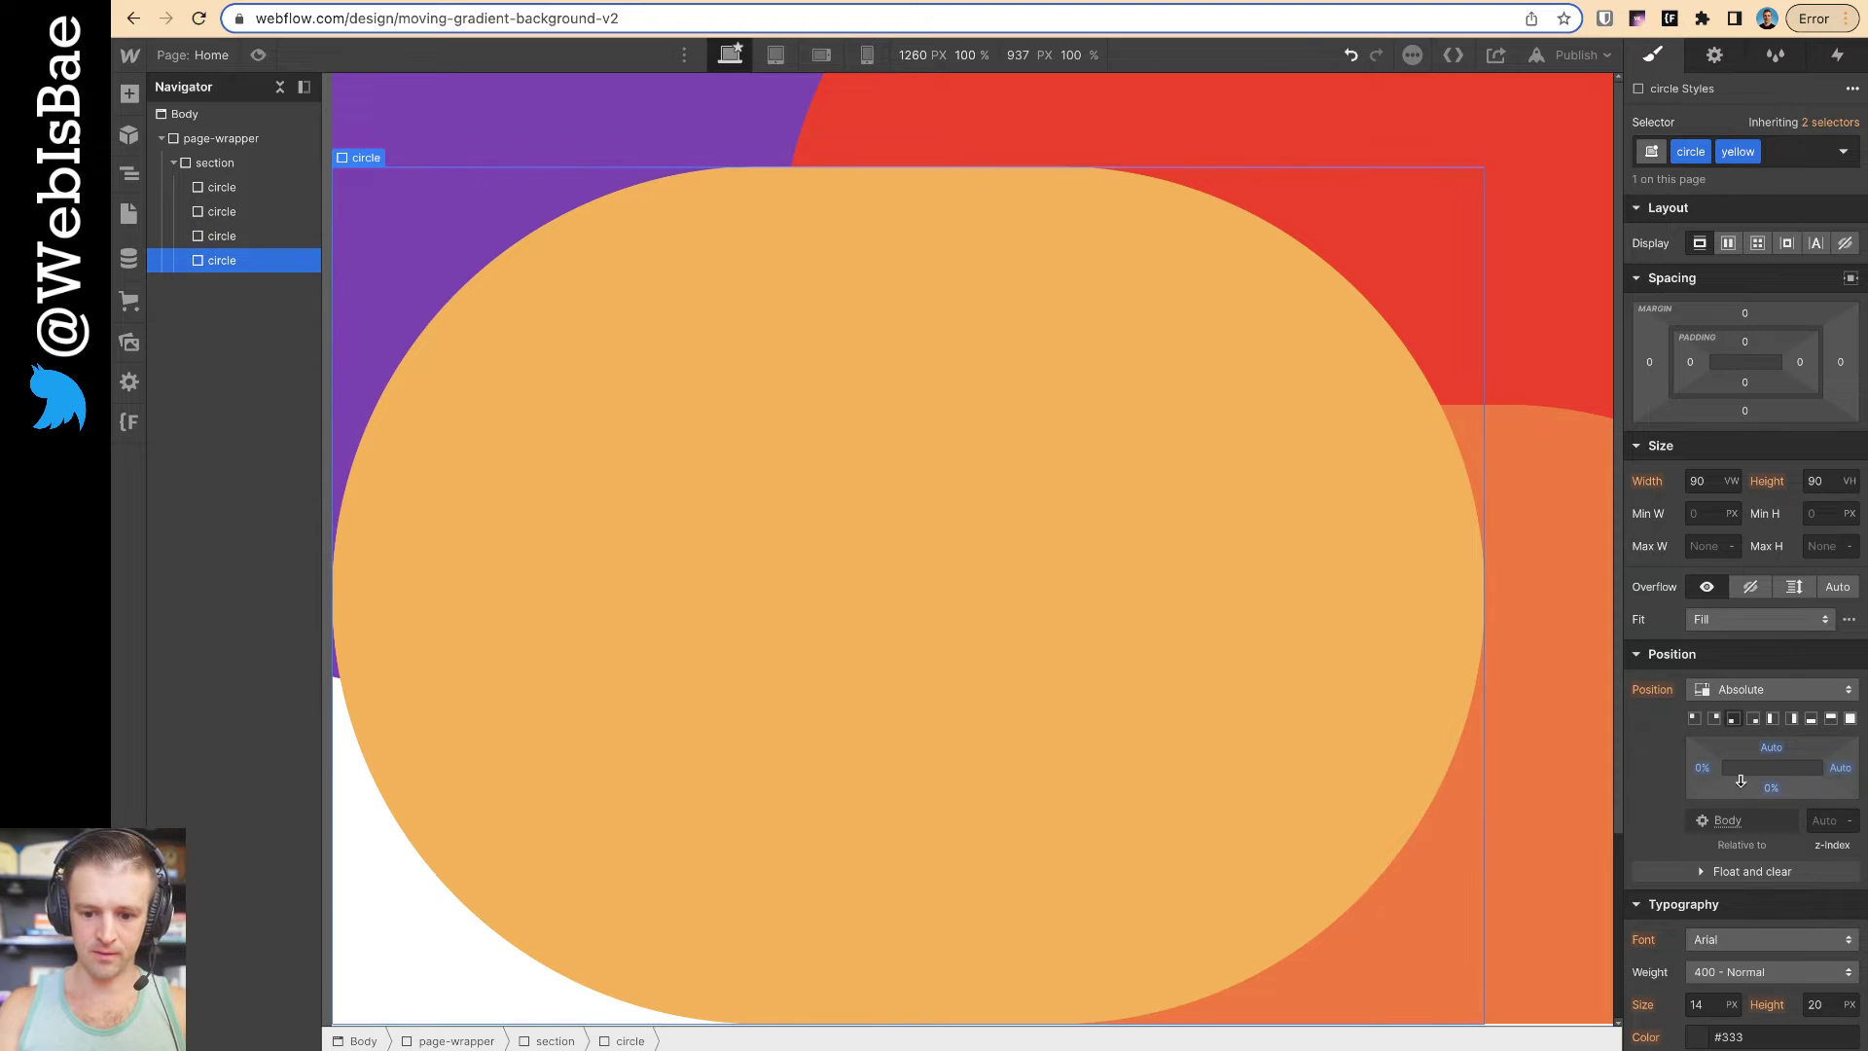
{"action": "left_click", "coordinate": [1702, 767]}
{"action": "type", "text": "-25"}
{"action": "key", "text": "Return"}
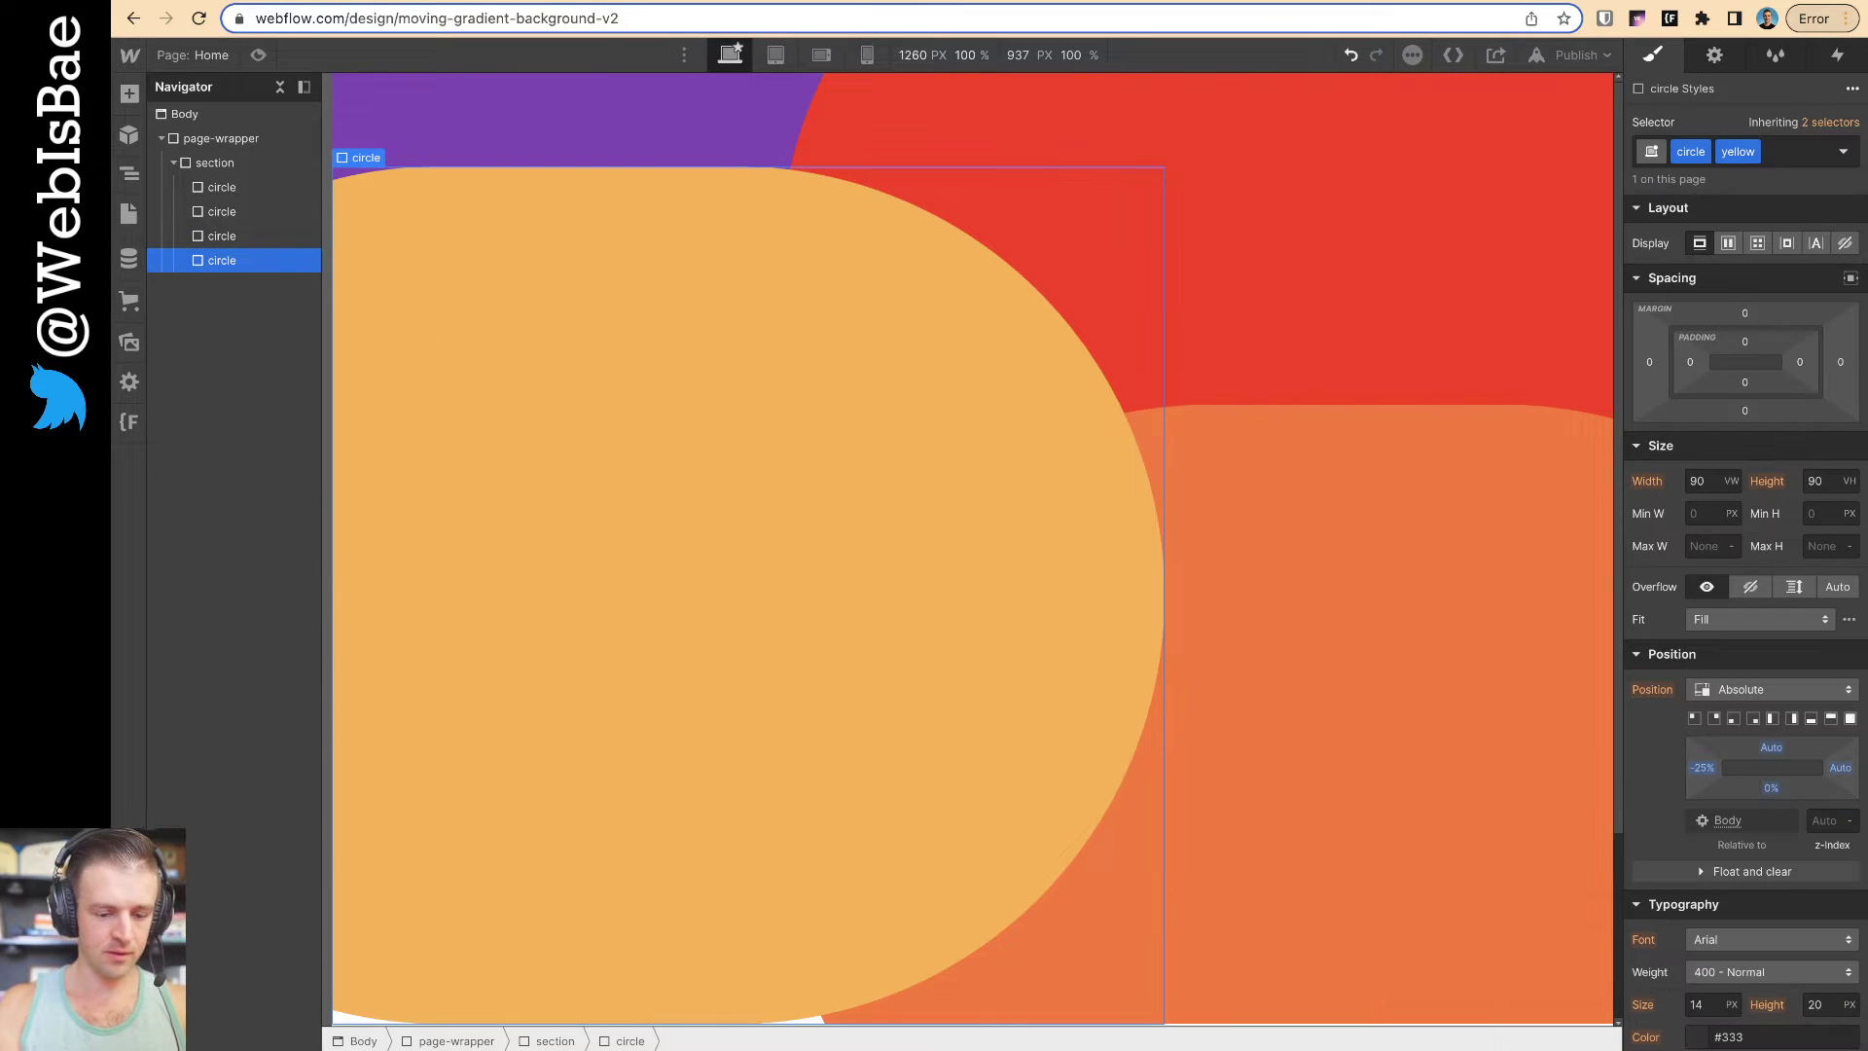
{"action": "left_click", "coordinate": [1772, 788]}
{"action": "type", "text": "-25"}
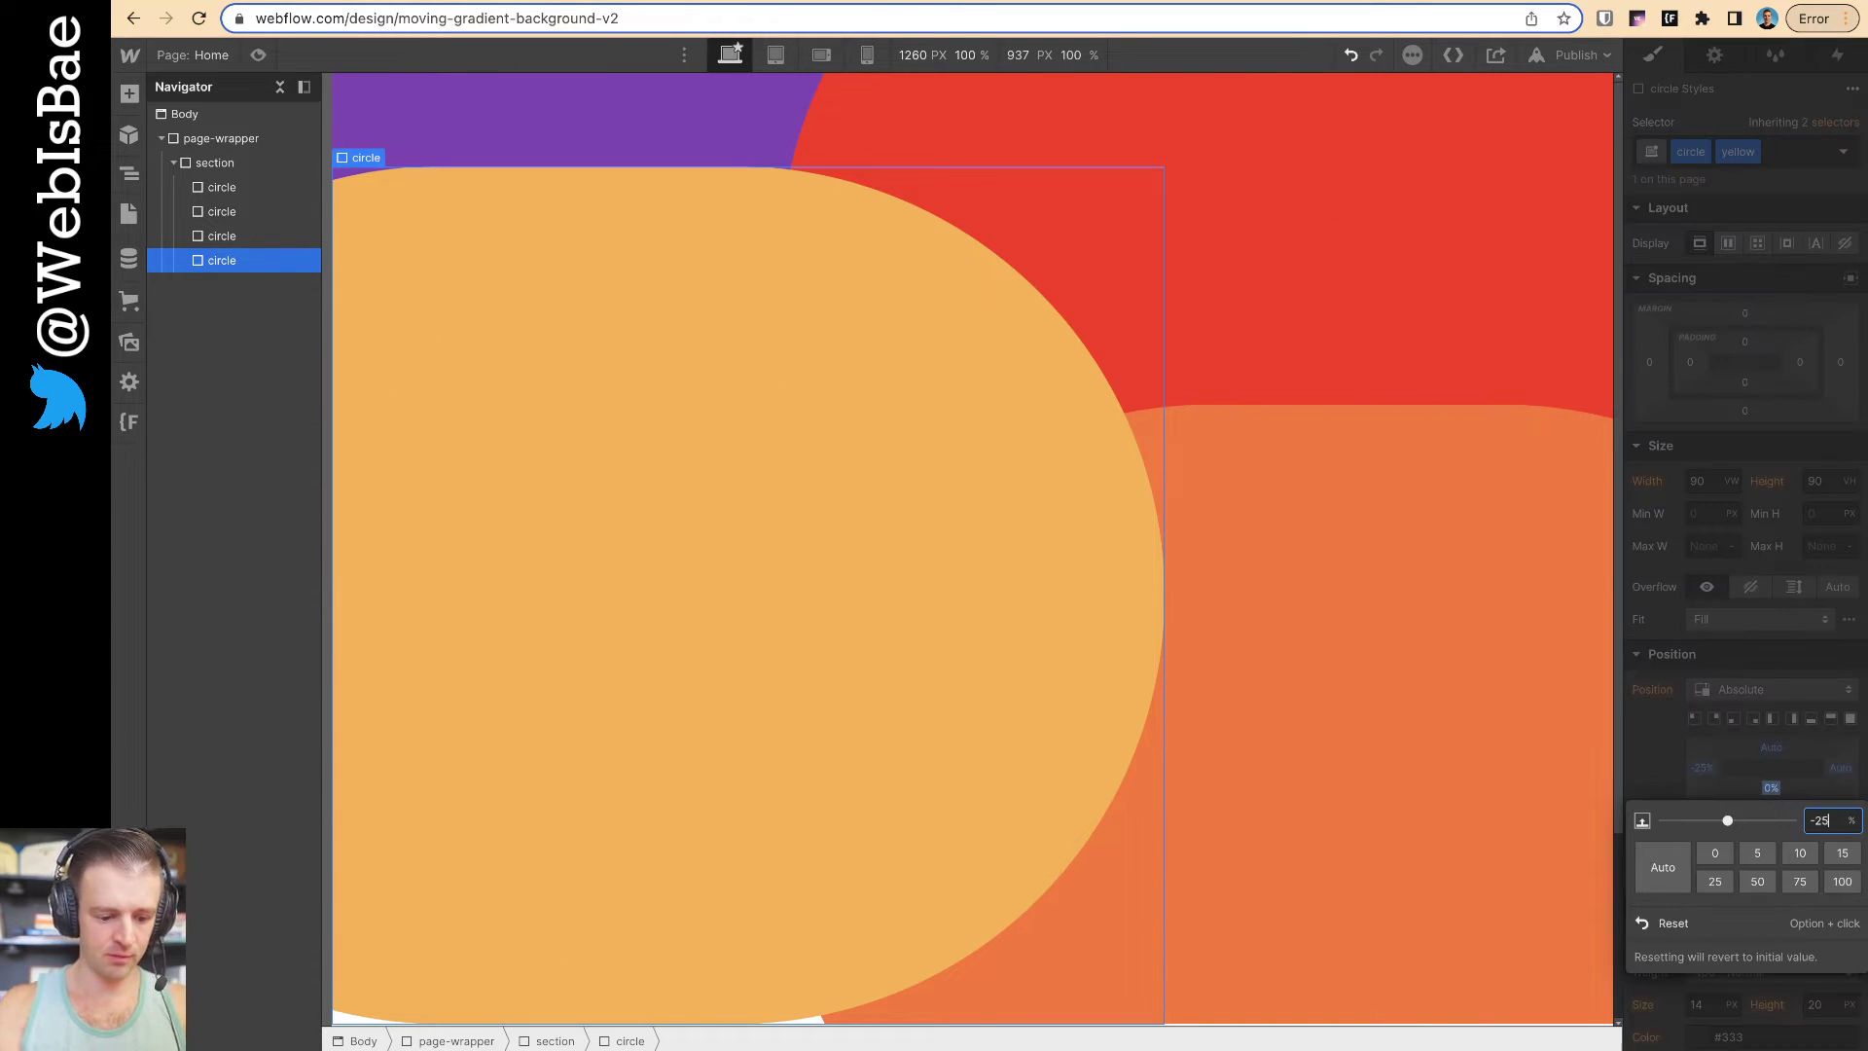
{"action": "key", "text": "Return"}
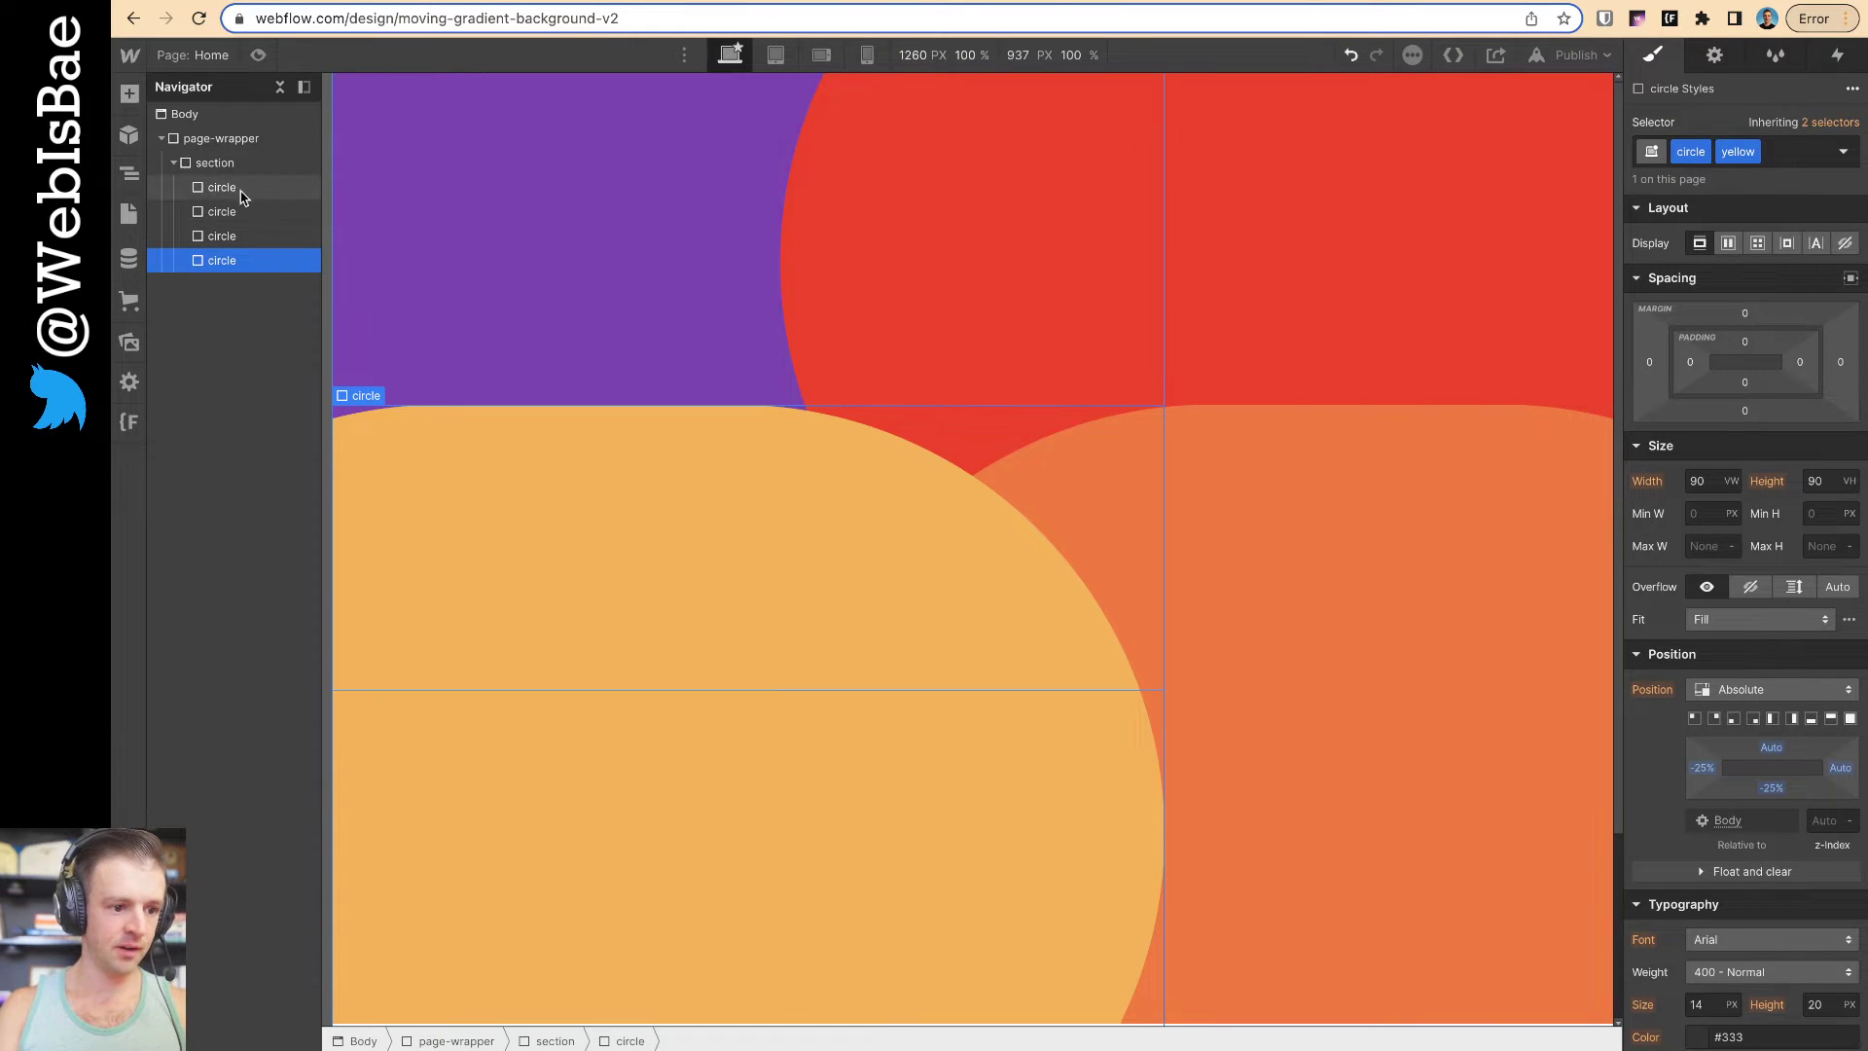
Add a div block above the circles inside the section and set the section's position to Relative
{"action": "left_click", "coordinate": [129, 93]}
{"action": "left_click_drag", "start_coordinate": [195, 452], "coordinate": [220, 179]}
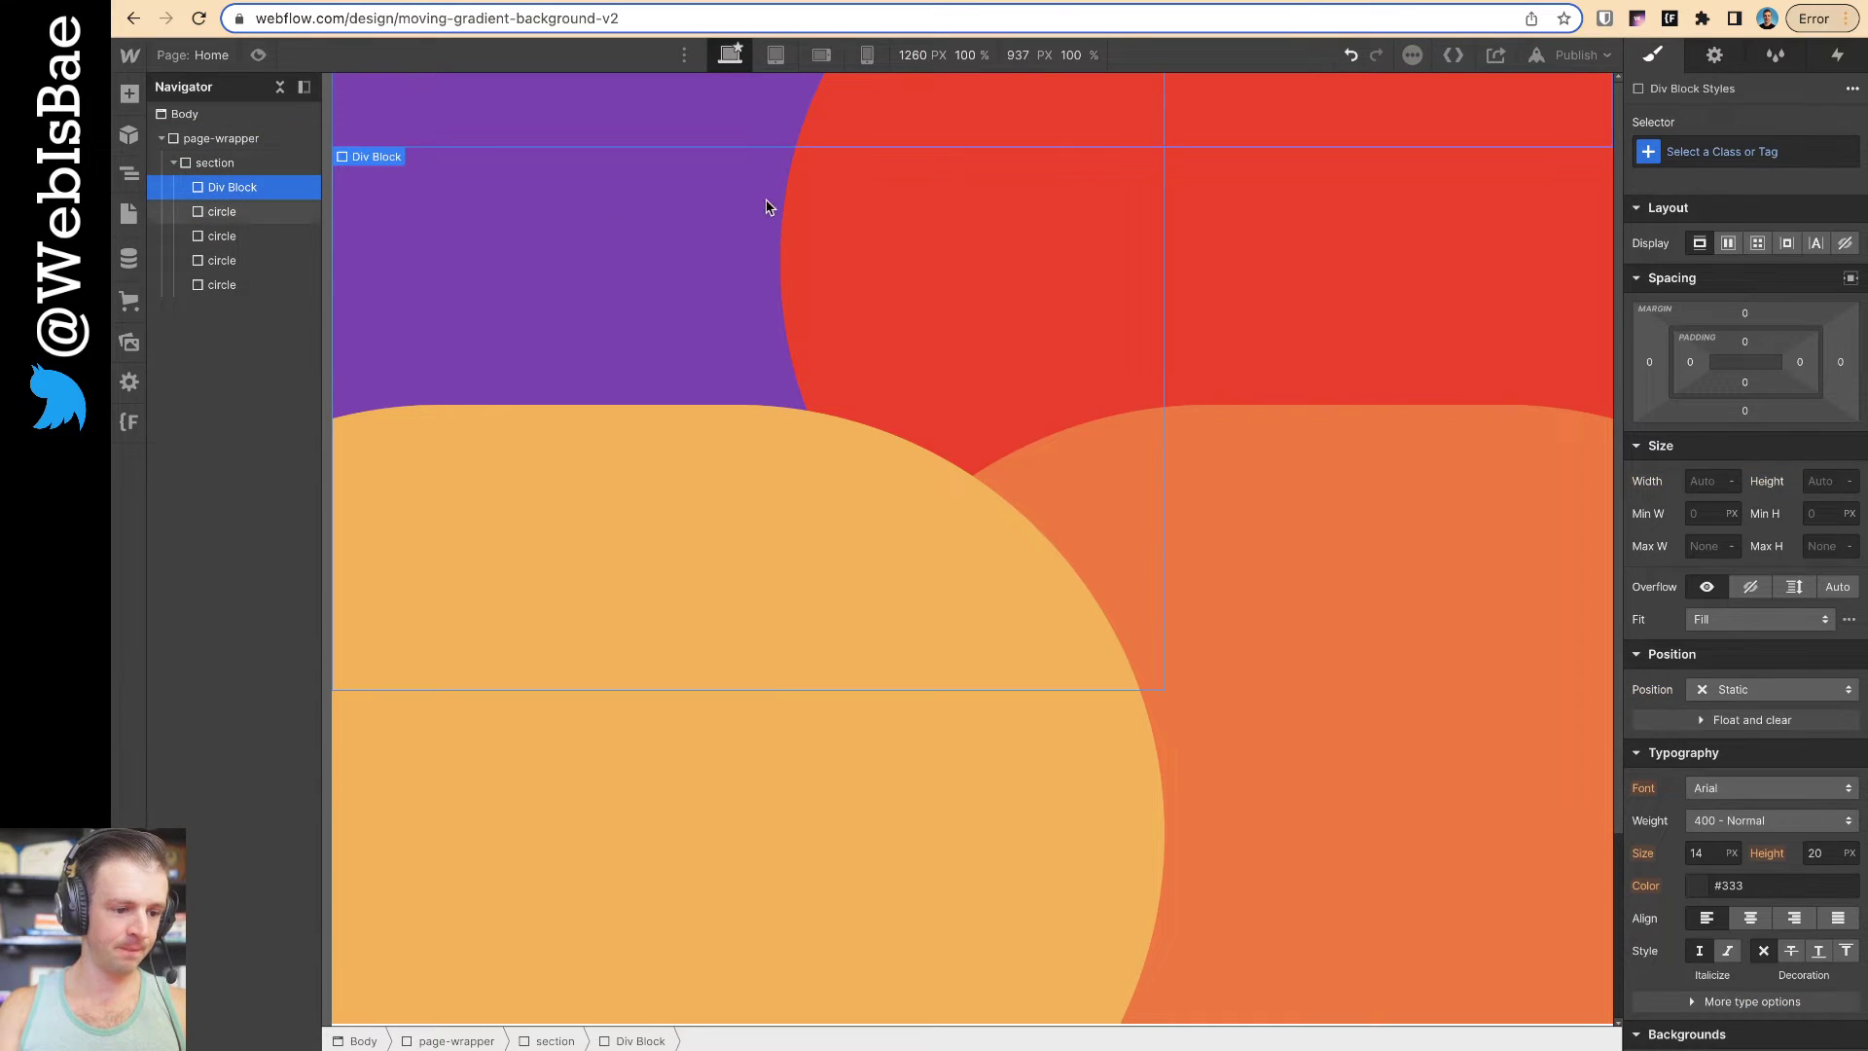
{"action": "left_click", "coordinate": [195, 164]}
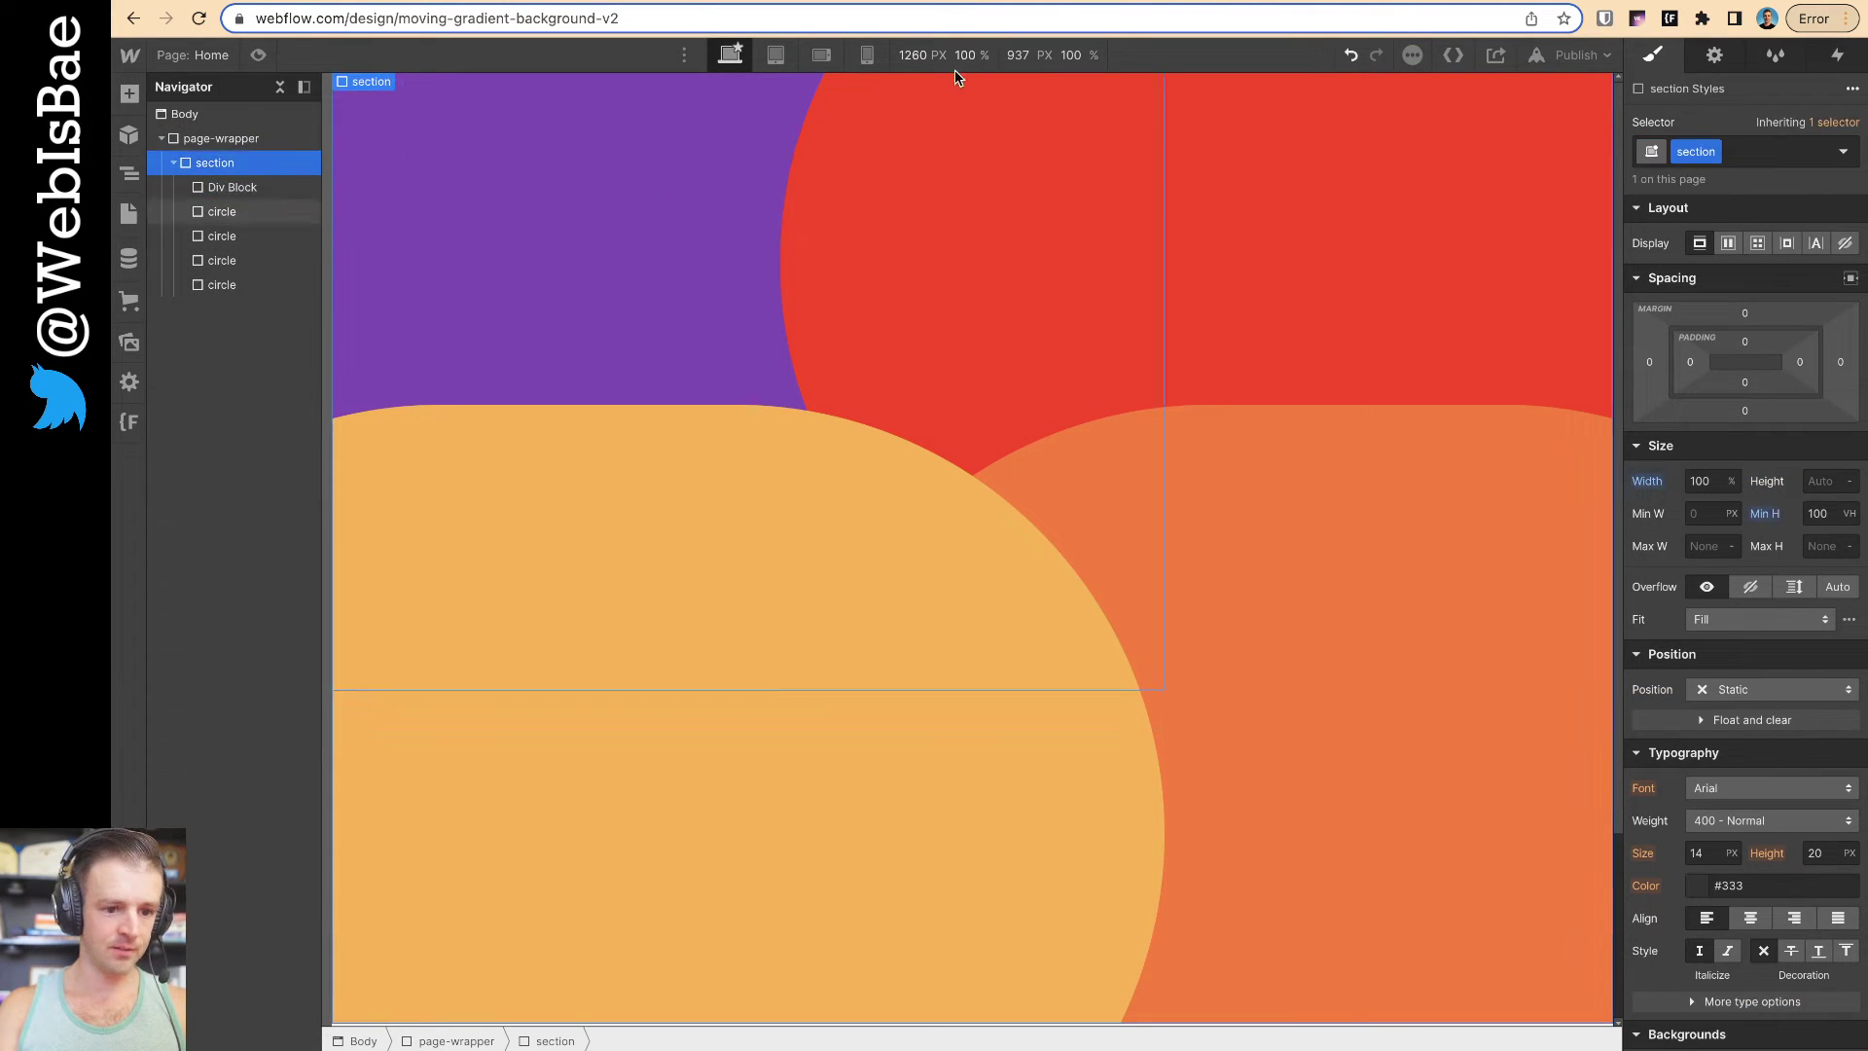
{"action": "left_click", "coordinate": [1742, 689]}
{"action": "left_click", "coordinate": [1724, 718]}
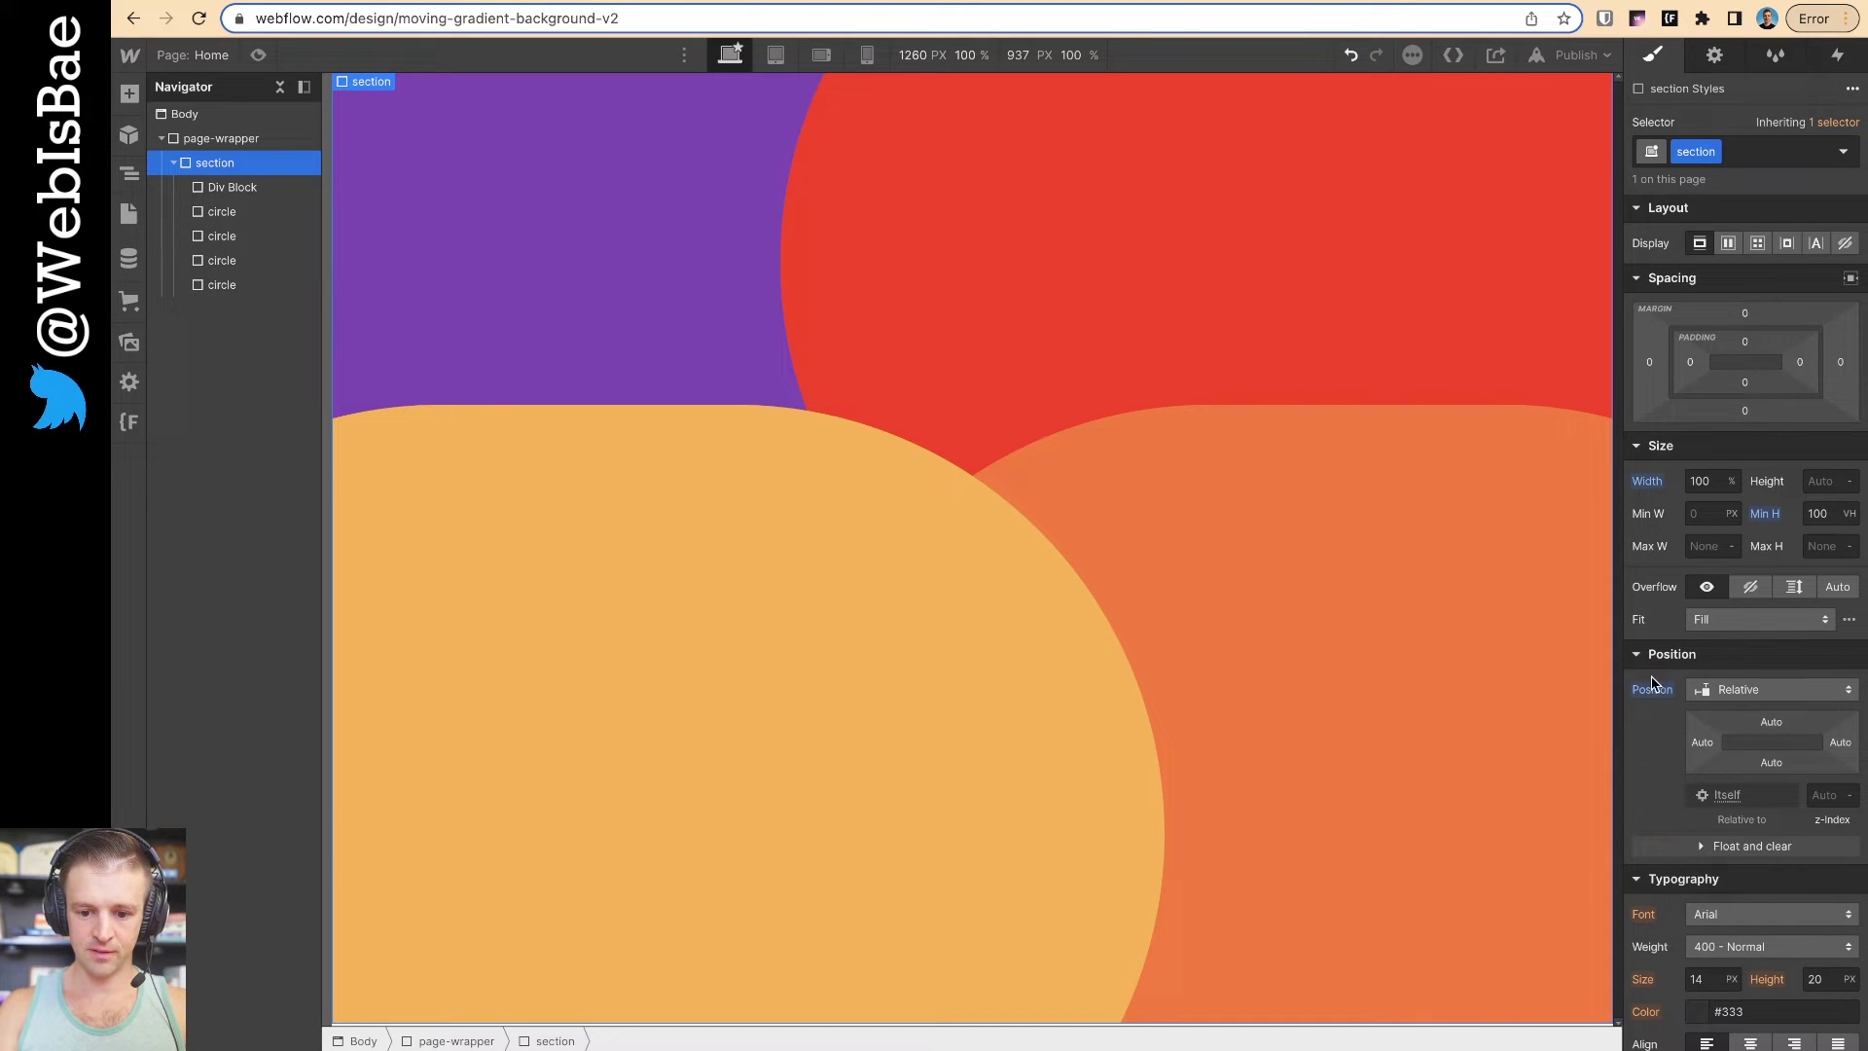
Make the section a horizontal flex layout with its children centered in both align and justify
{"action": "left_click", "coordinate": [1728, 243]}
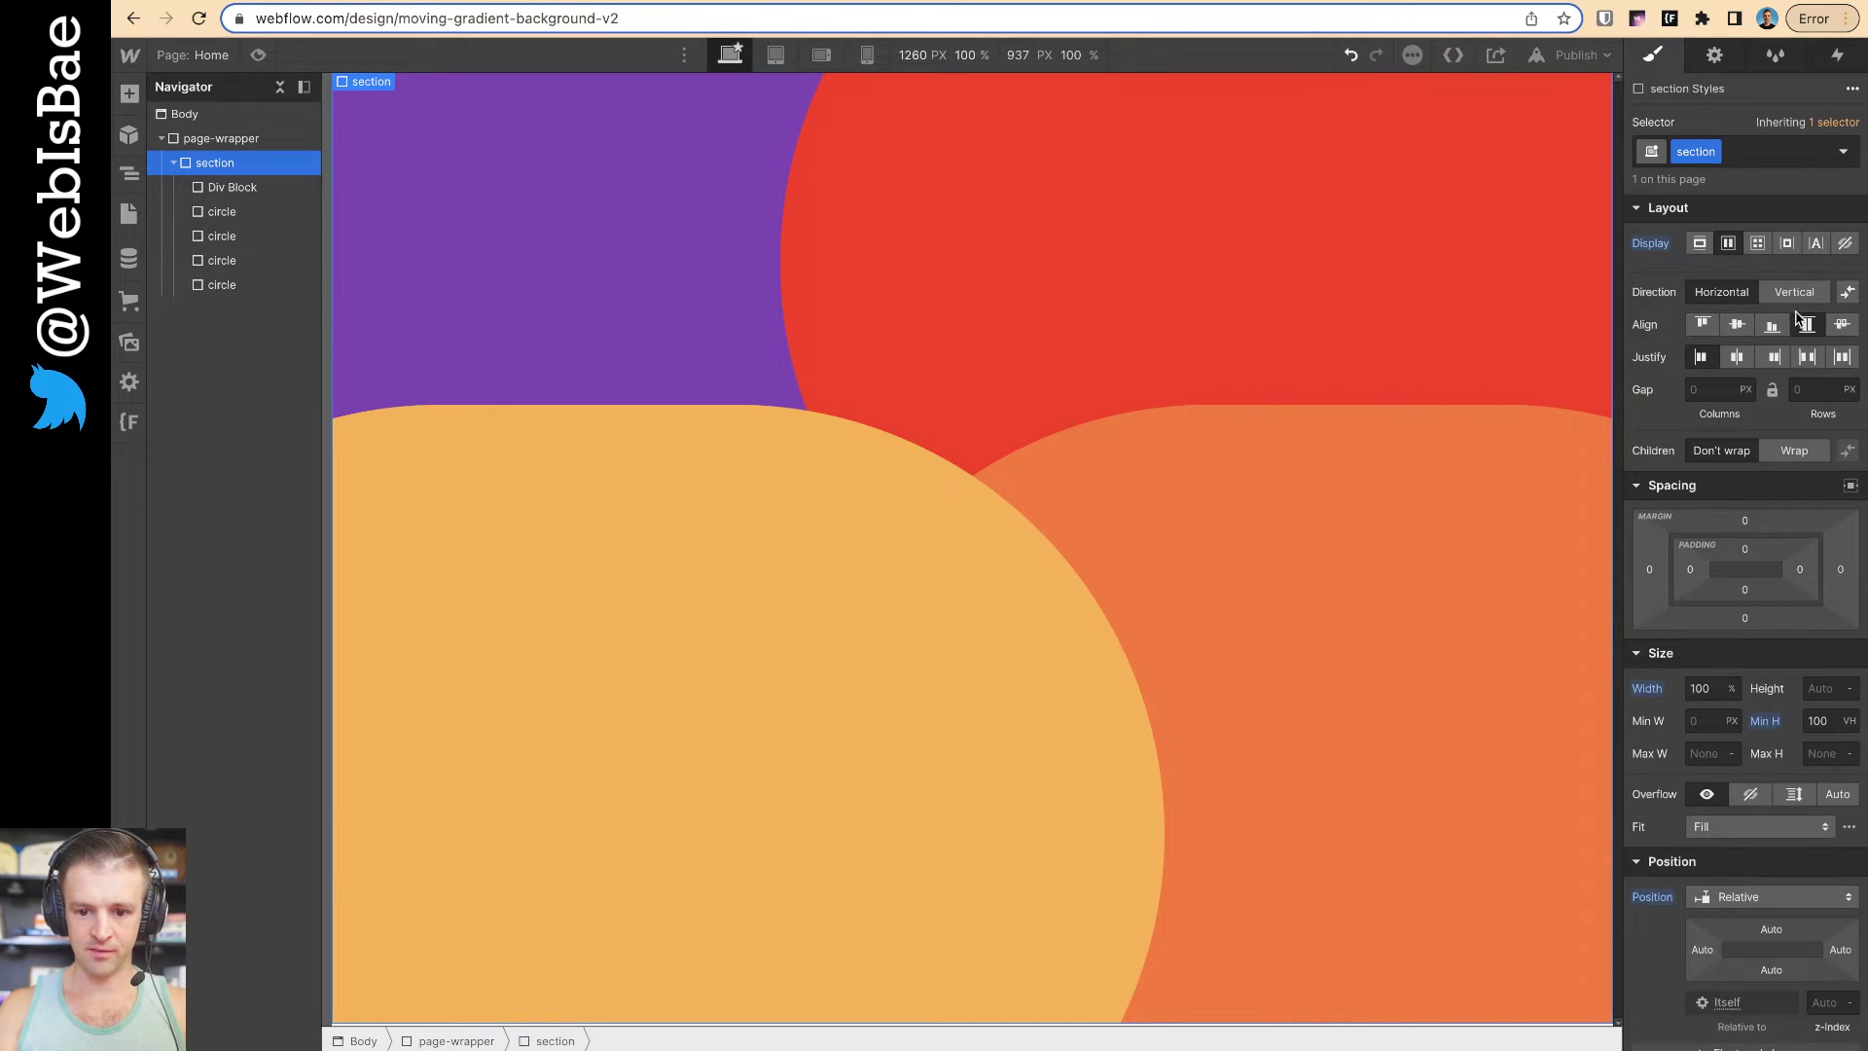
{"action": "left_click", "coordinate": [1737, 324]}
{"action": "left_click", "coordinate": [1737, 356]}
Give the new div block inside the section the class "card"
{"action": "left_click", "coordinate": [238, 187]}
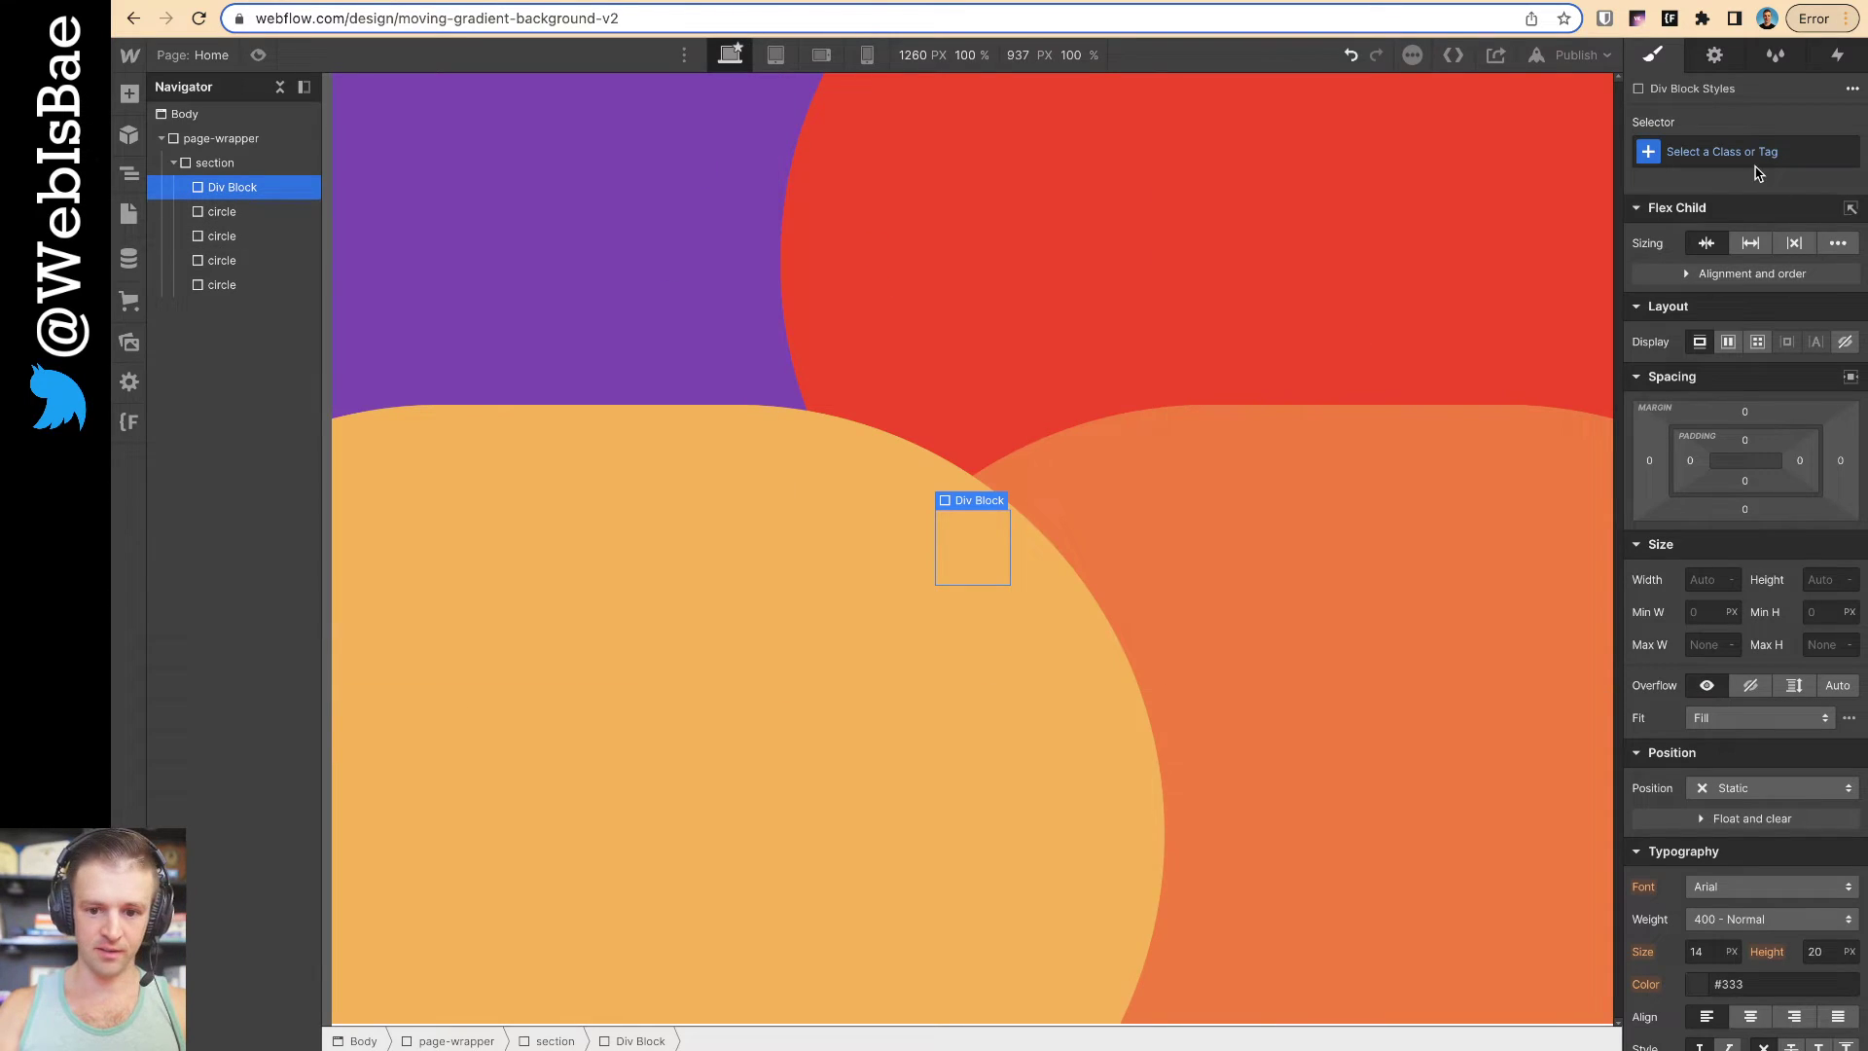
{"action": "left_click", "coordinate": [1755, 148]}
{"action": "type", "text": "card"}
{"action": "key", "text": "Return"}
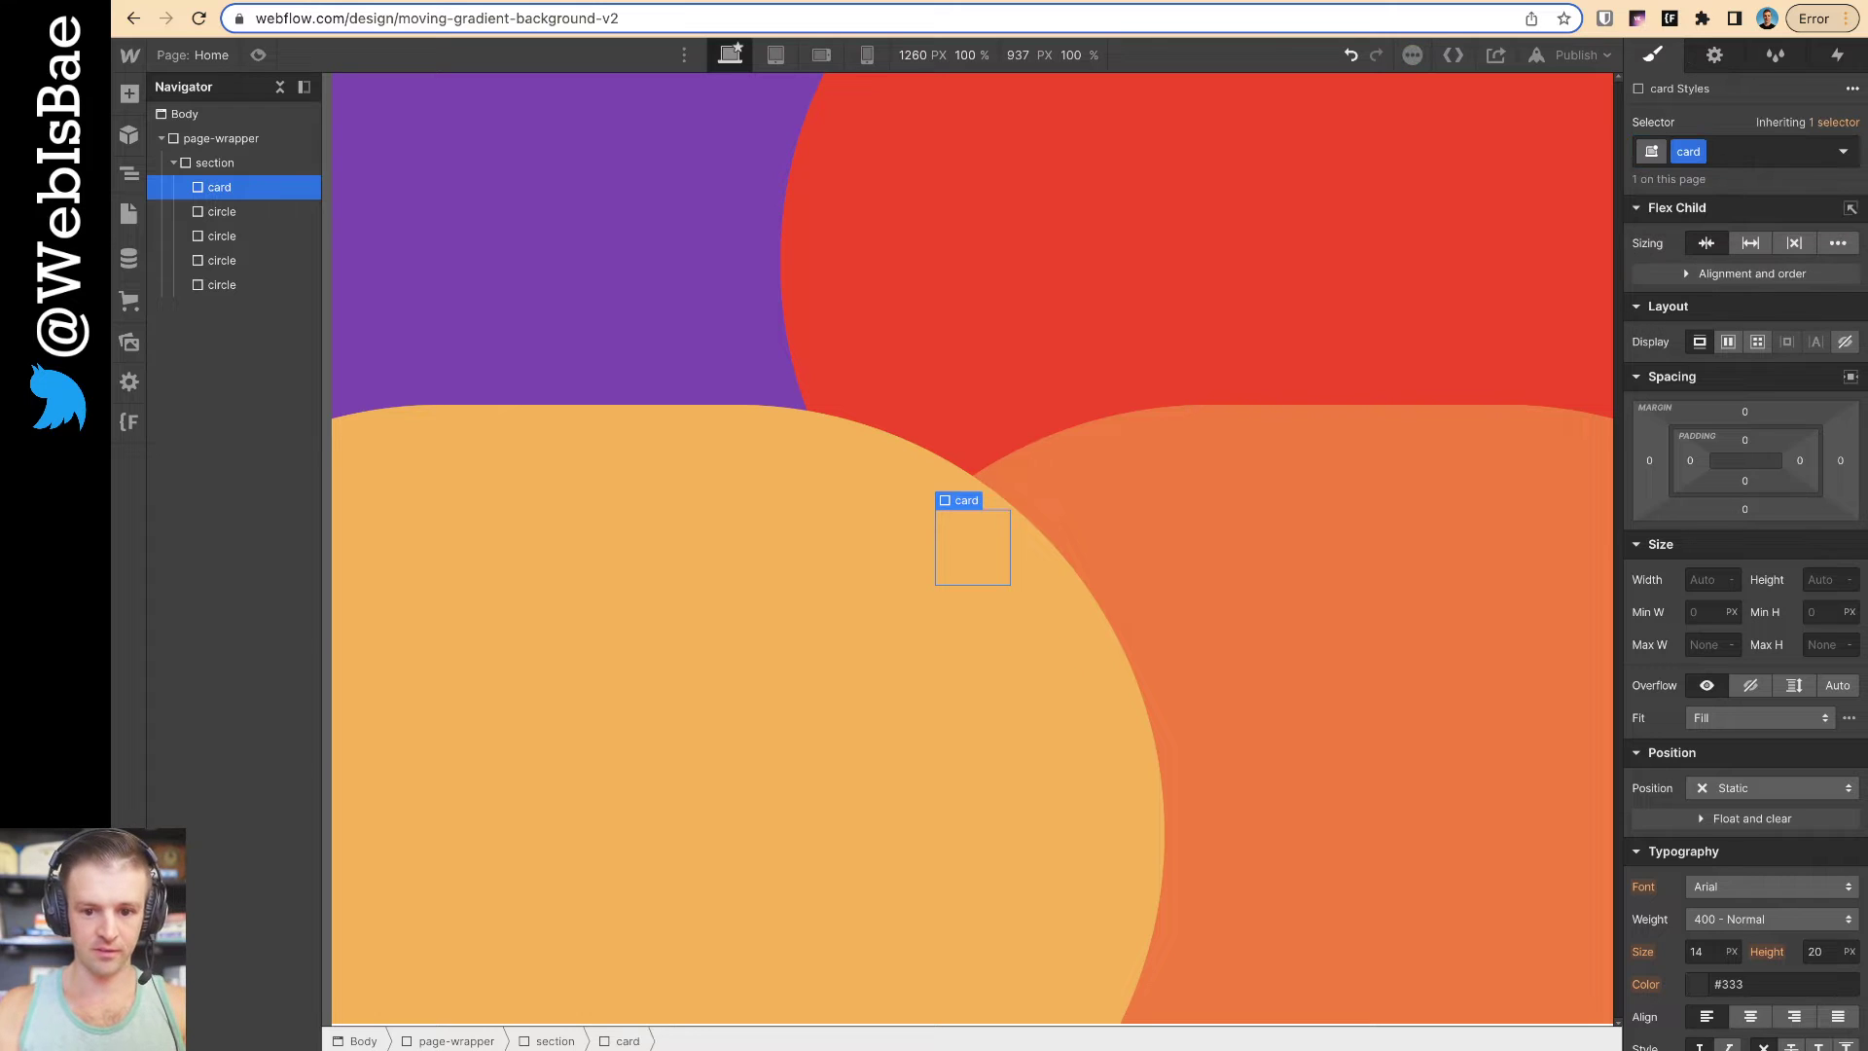
{"action": "left_click", "coordinate": [1705, 579]}
{"action": "type", "text": "90vw"}
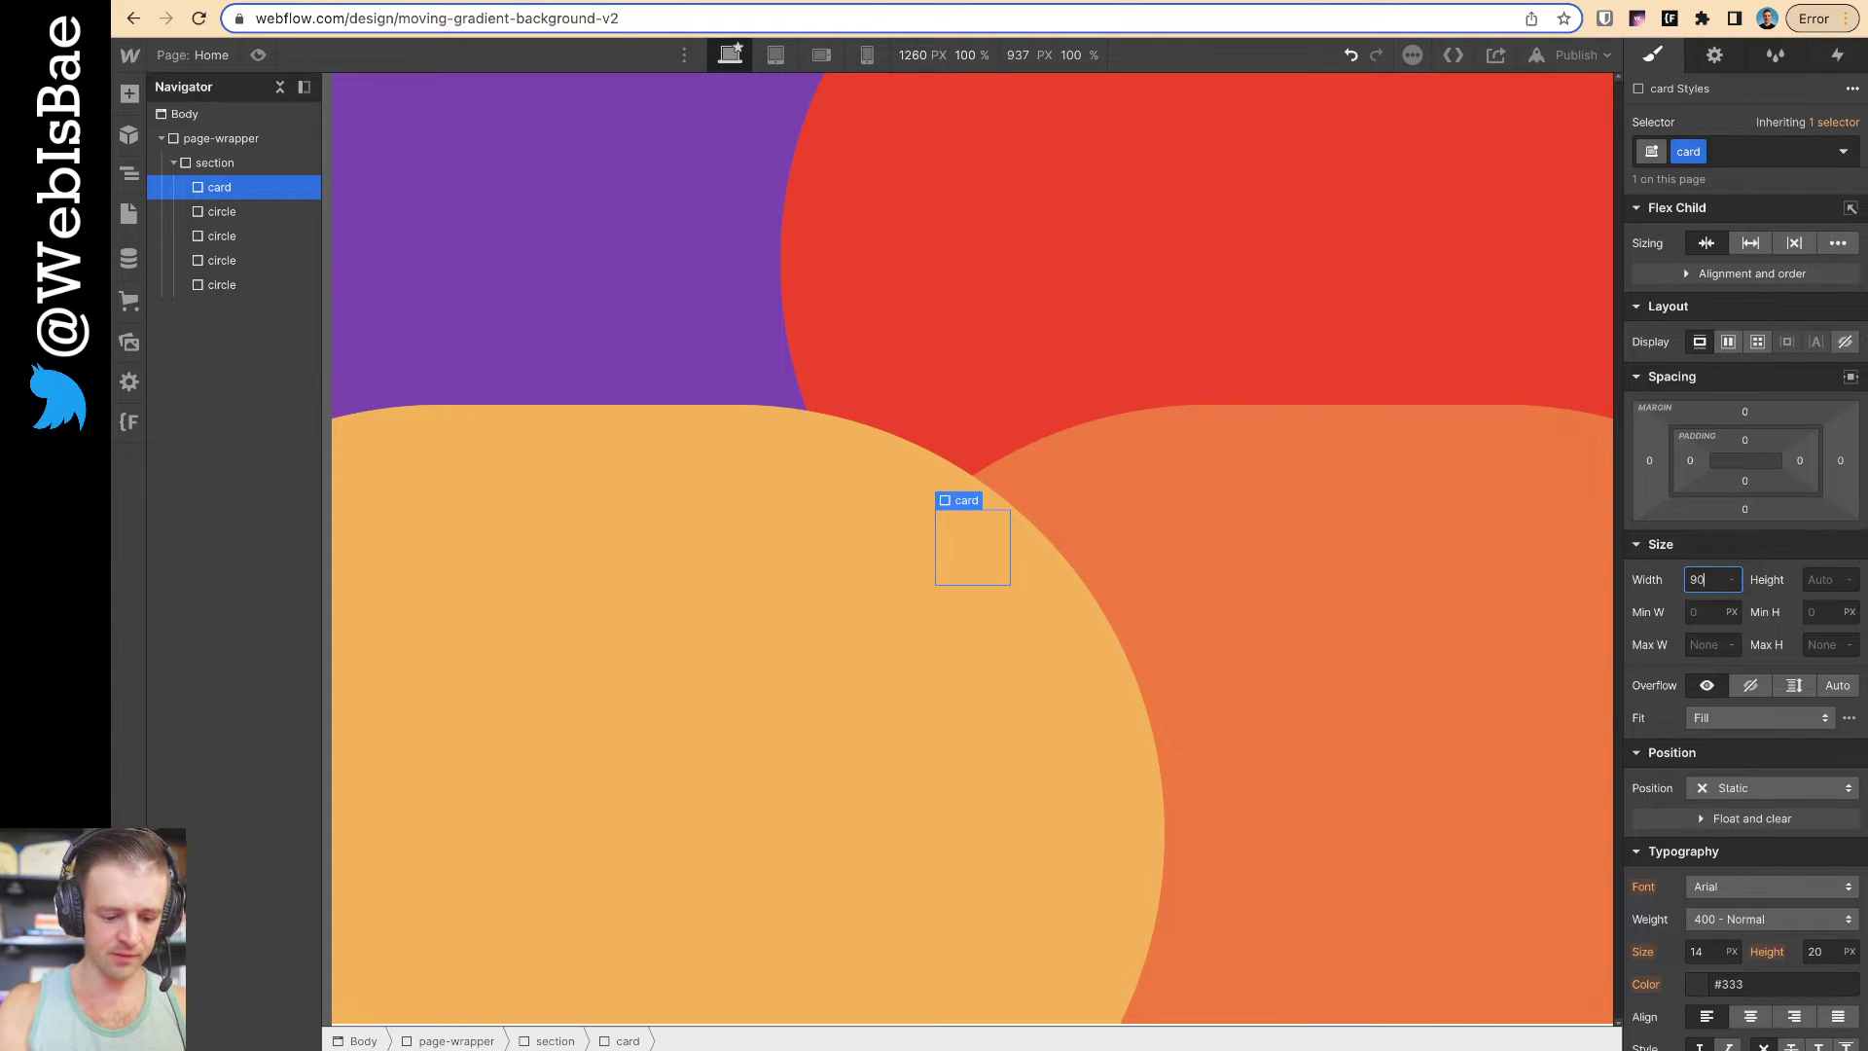
{"action": "key", "text": "Tab"}
{"action": "type", "text": "90v"}
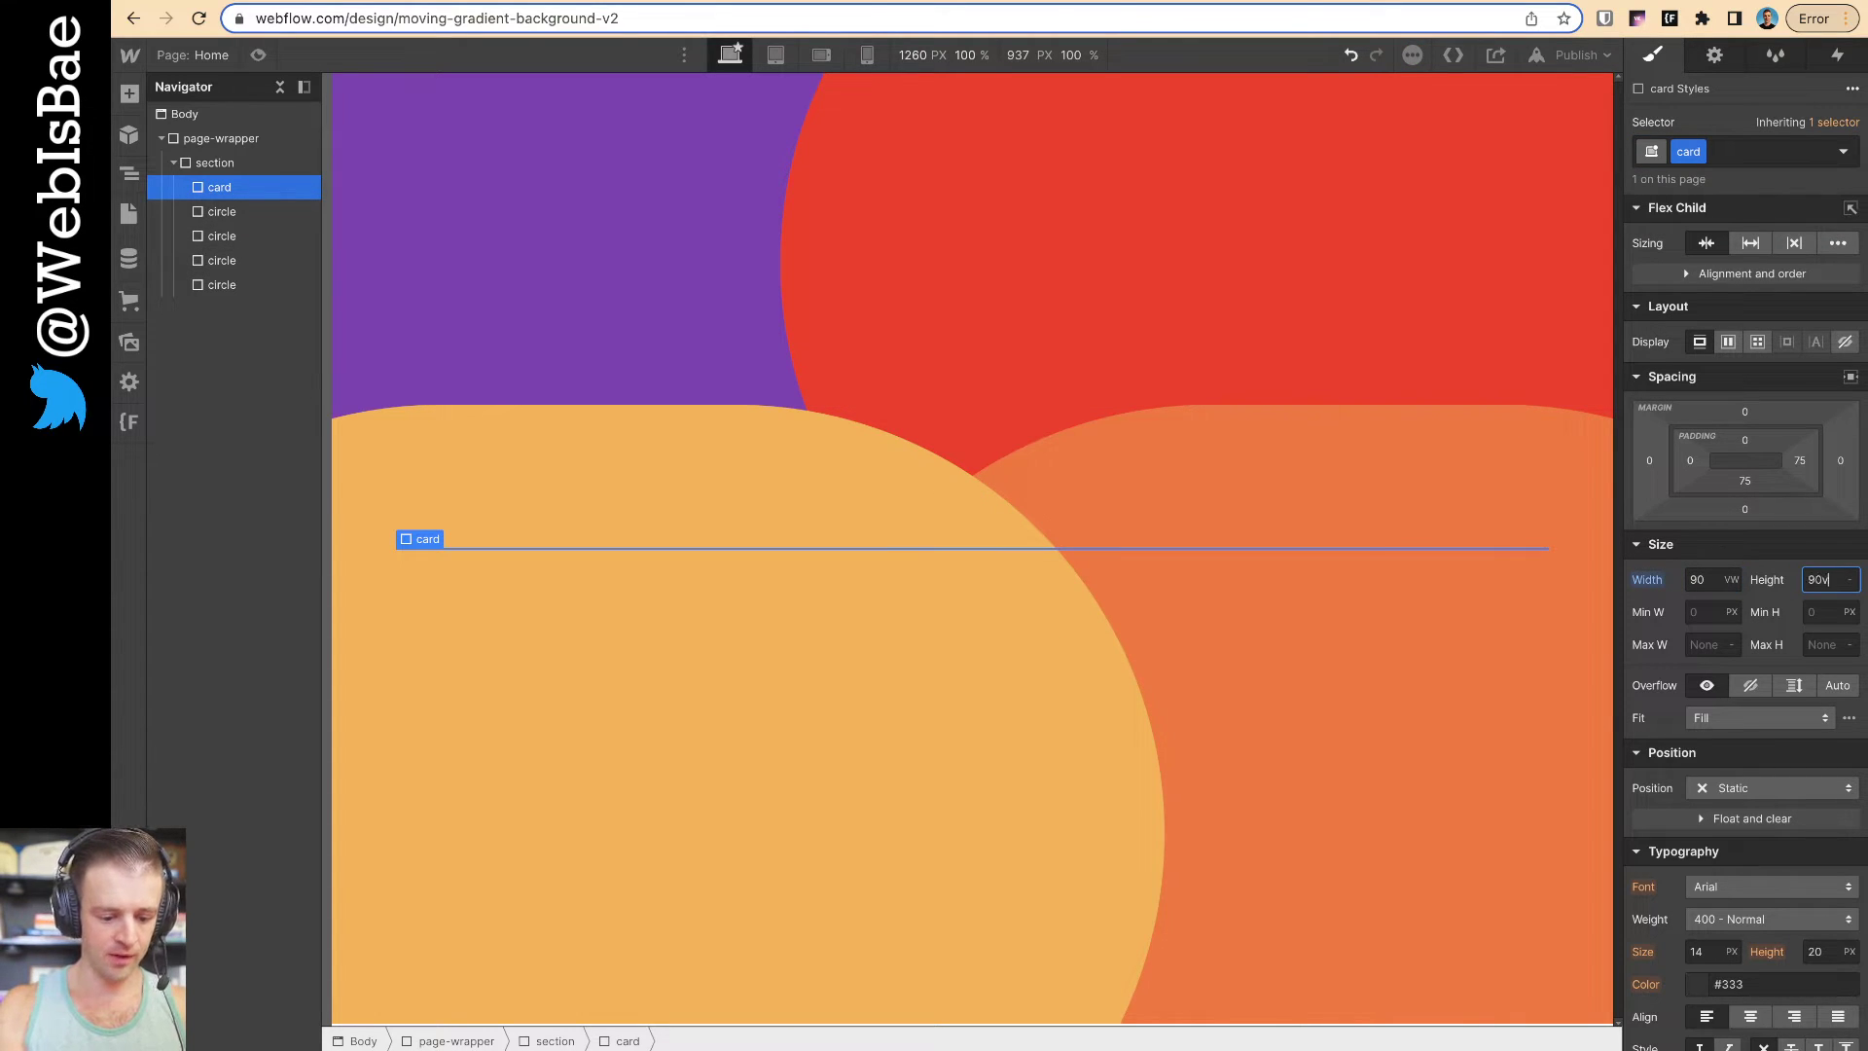
{"action": "type", "text": "h"}
{"action": "left_click", "coordinate": [1647, 580], "text": "alt"}
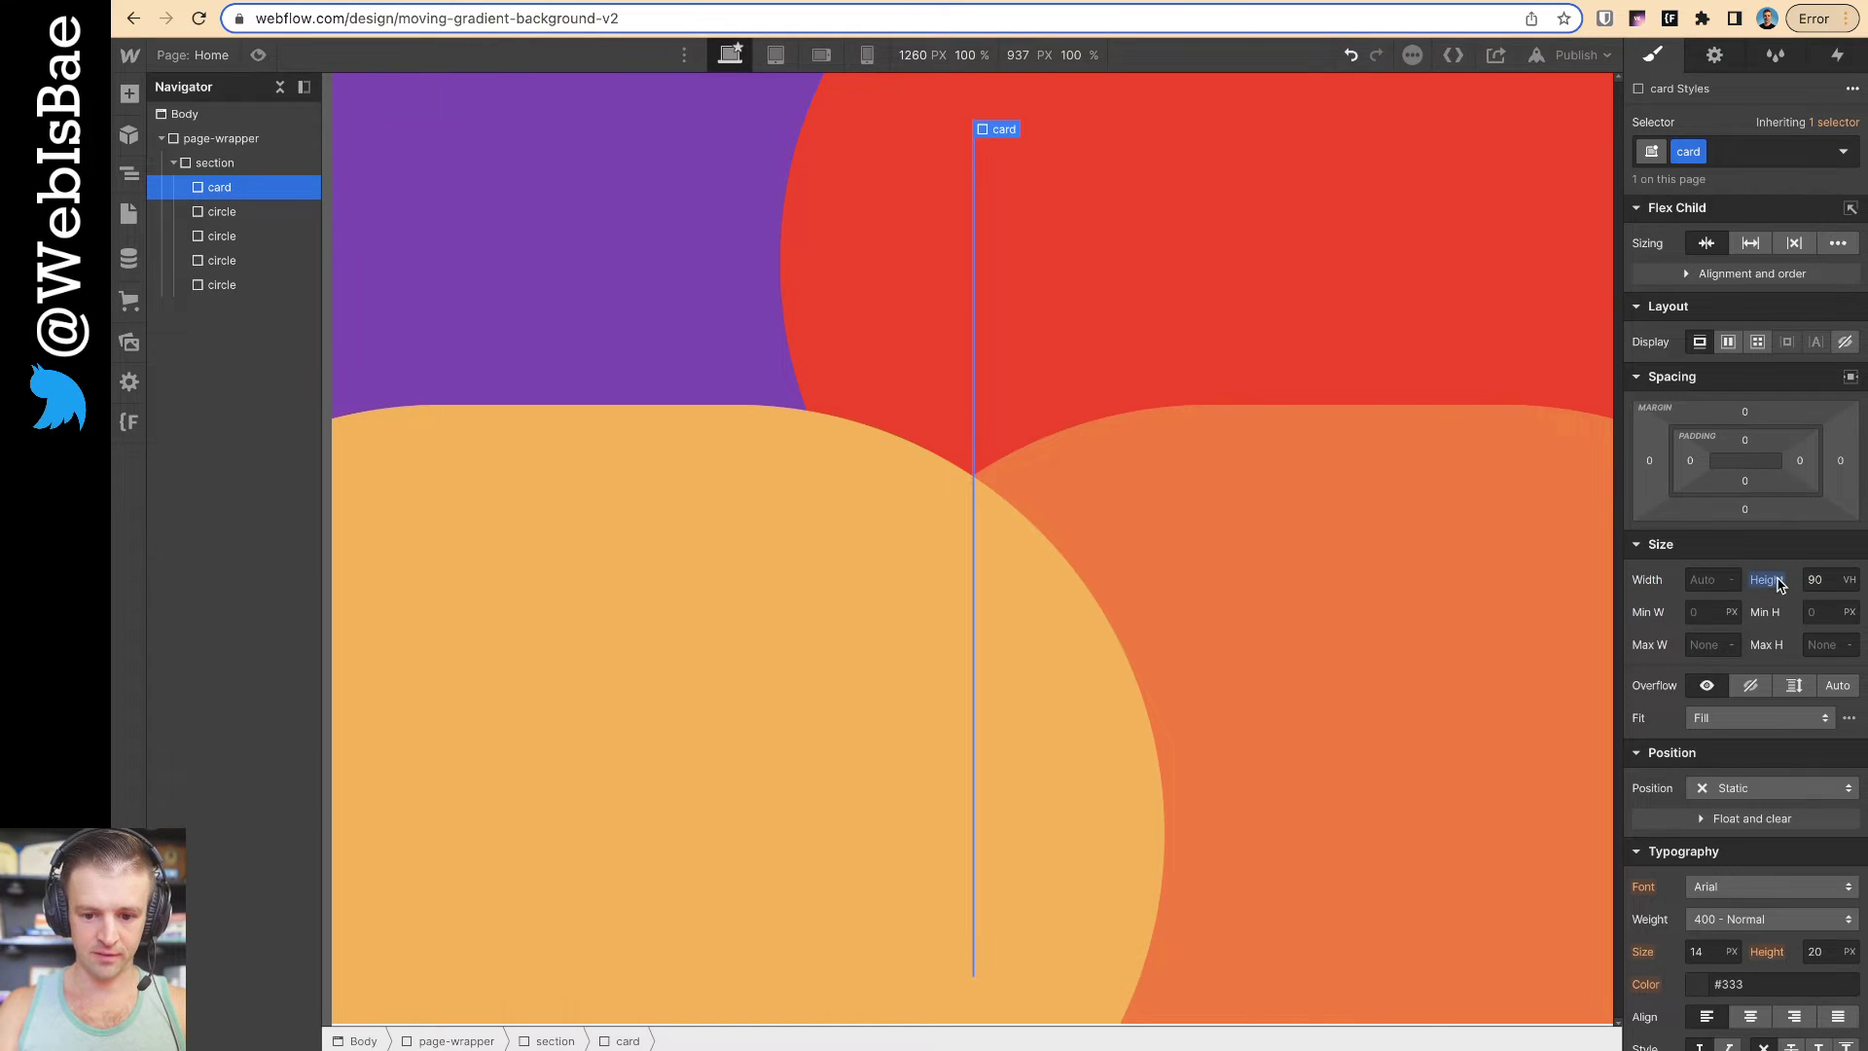
{"action": "left_click", "coordinate": [1767, 580], "text": "alt"}
Set the card's minimum width to 90 VW and minimum height to 90 VH, and make its position Absolute
{"action": "left_click", "coordinate": [1711, 612]}
{"action": "type", "text": "90vw"}
{"action": "key", "text": "Tab"}
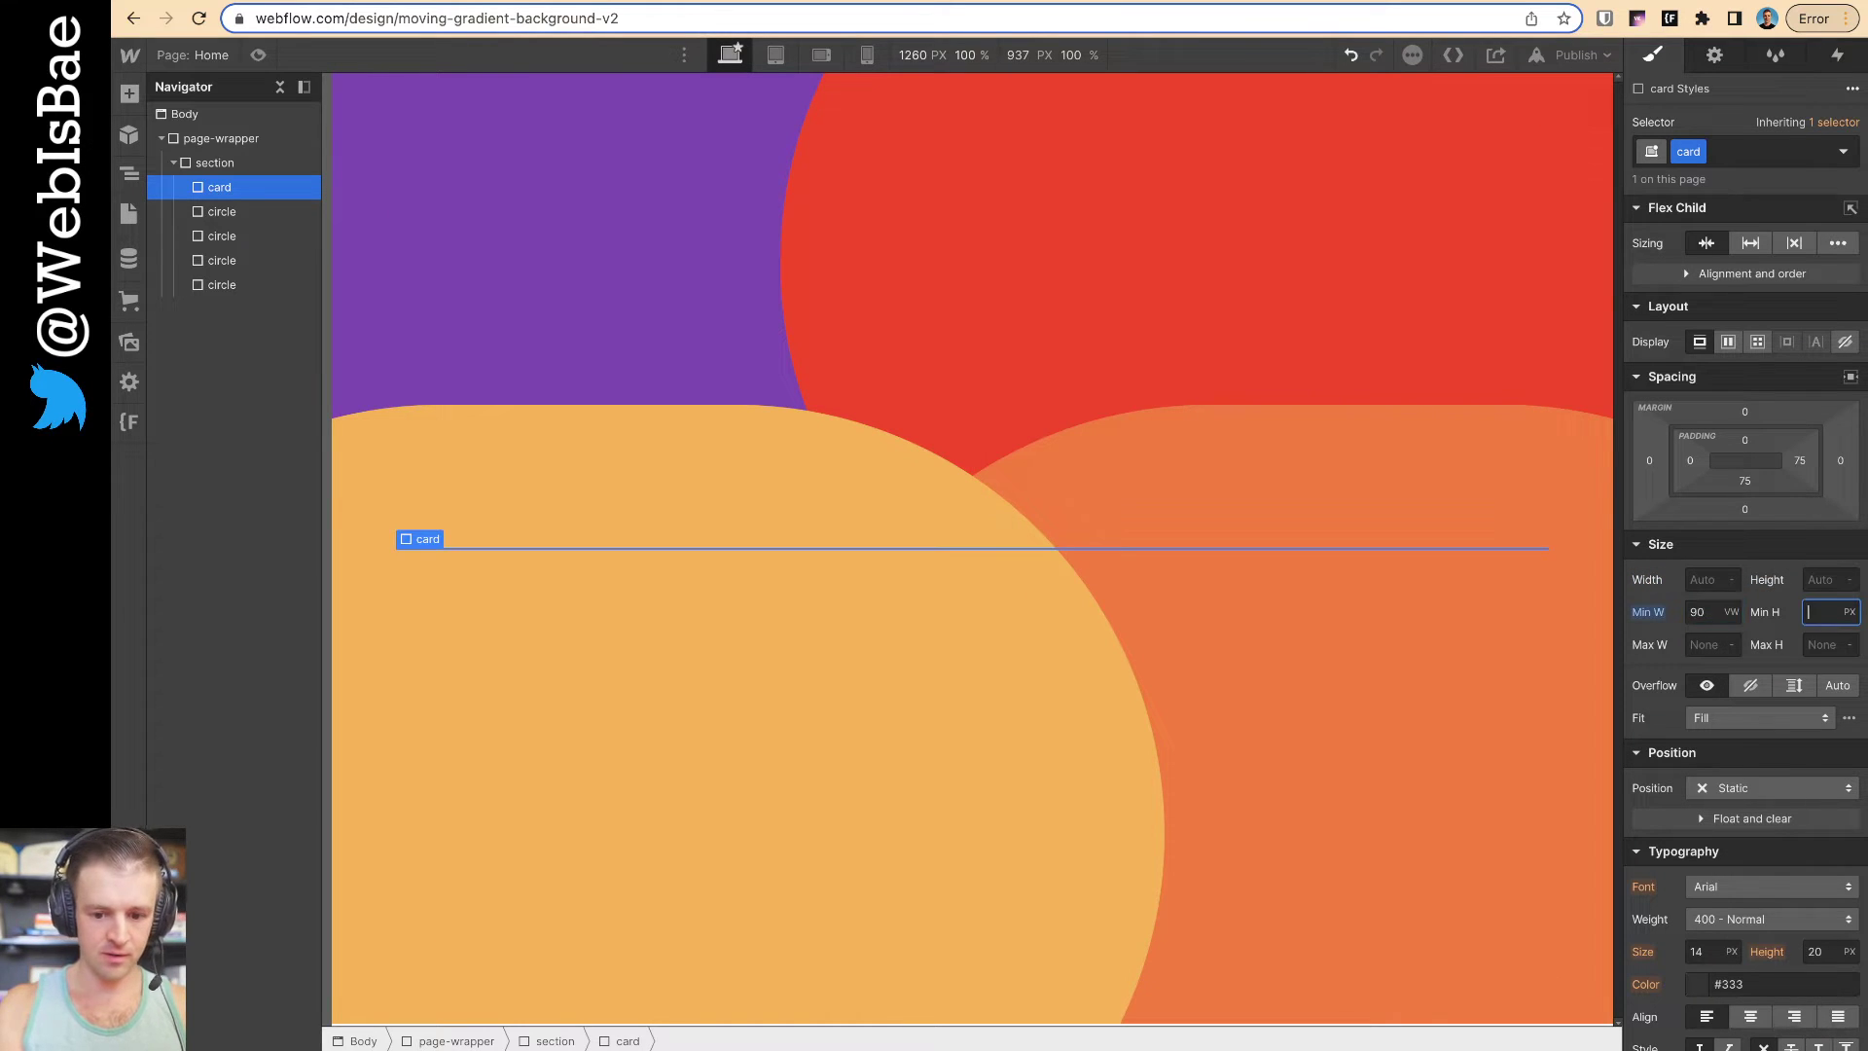
{"action": "type", "text": "90vw"}
{"action": "key", "text": "Return"}
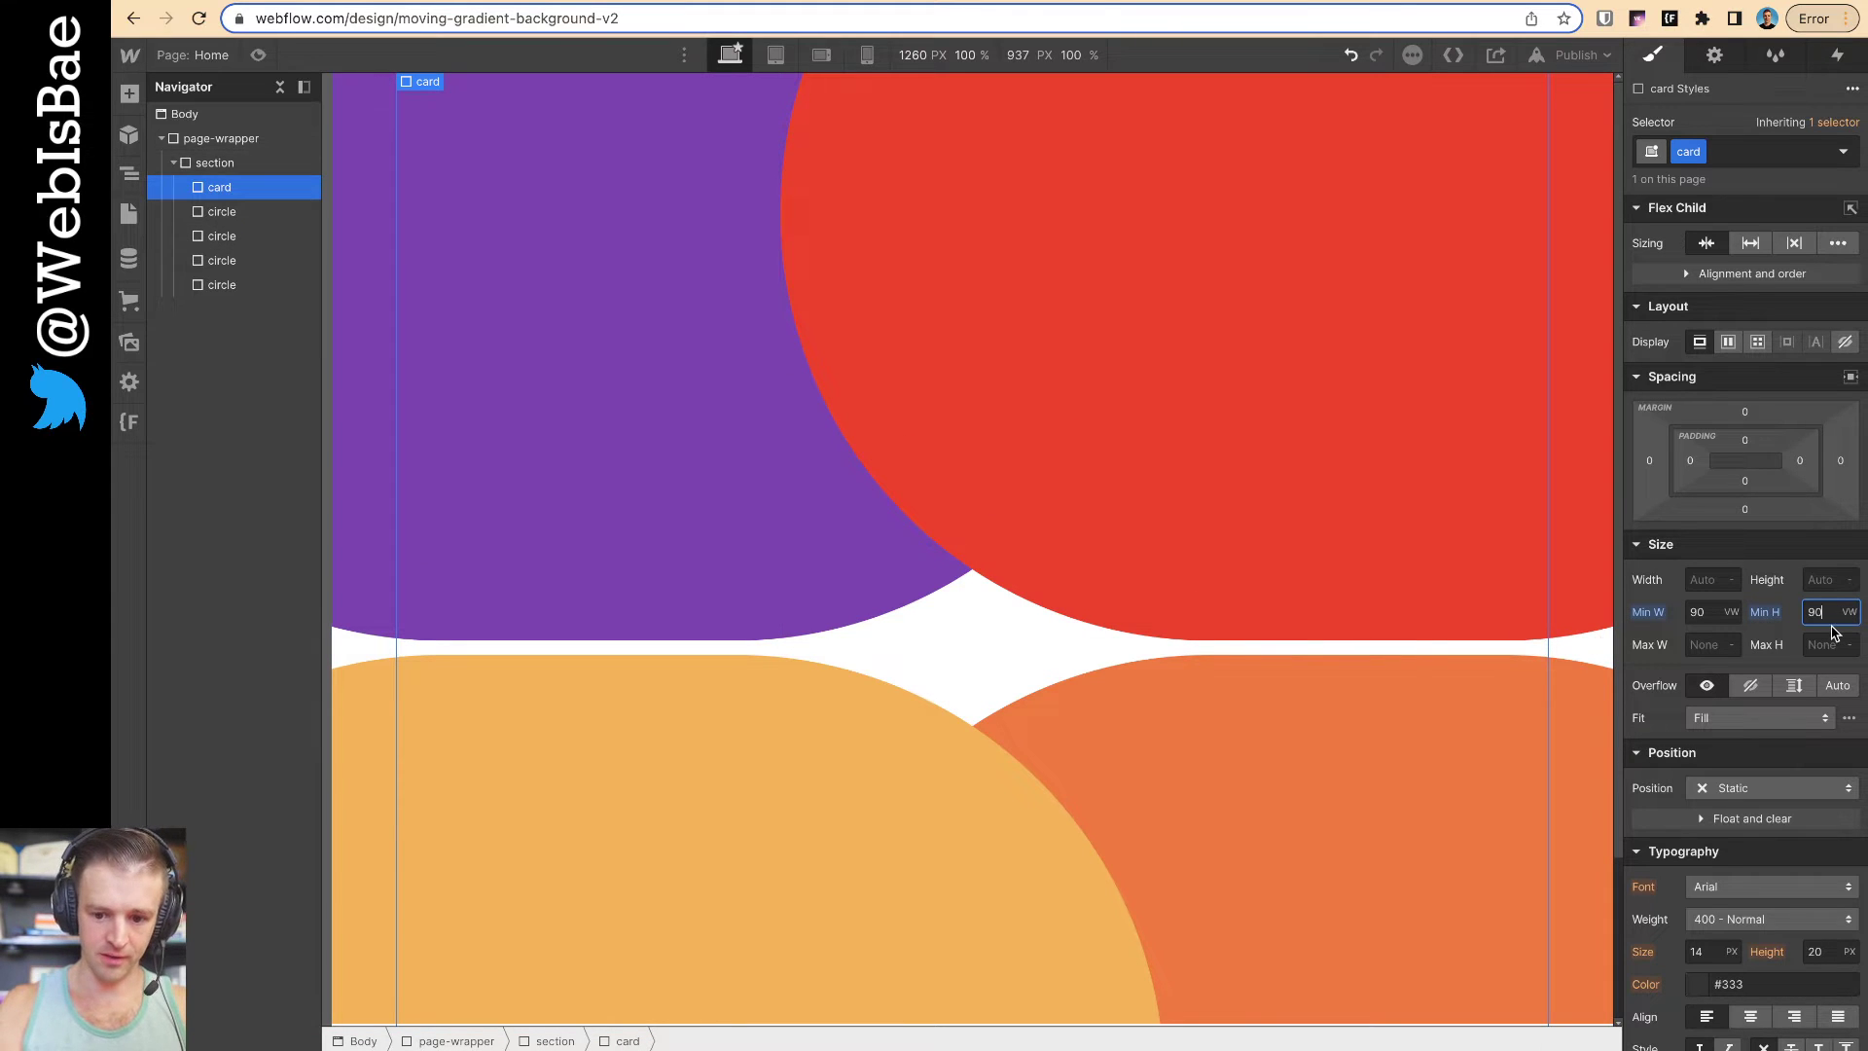
{"action": "type", "text": "h"}
{"action": "key", "text": "Return"}
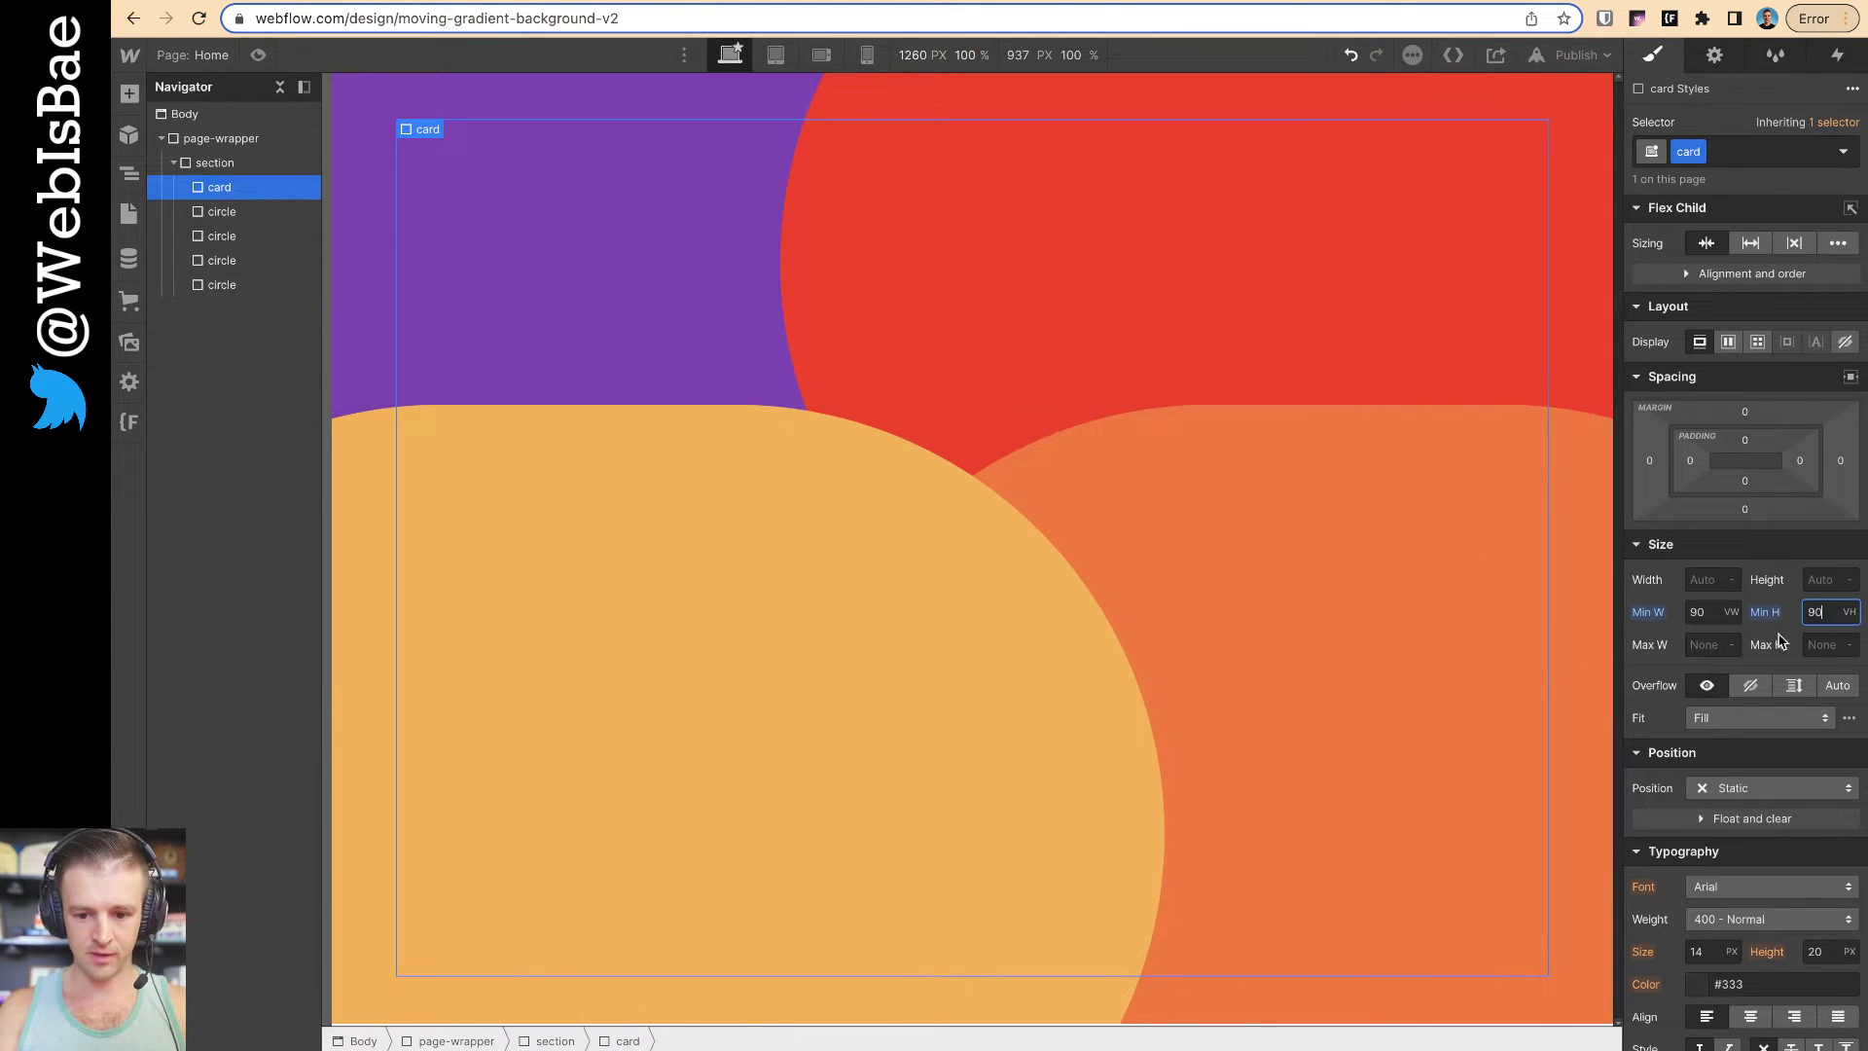
{"action": "left_click", "coordinate": [1771, 788]}
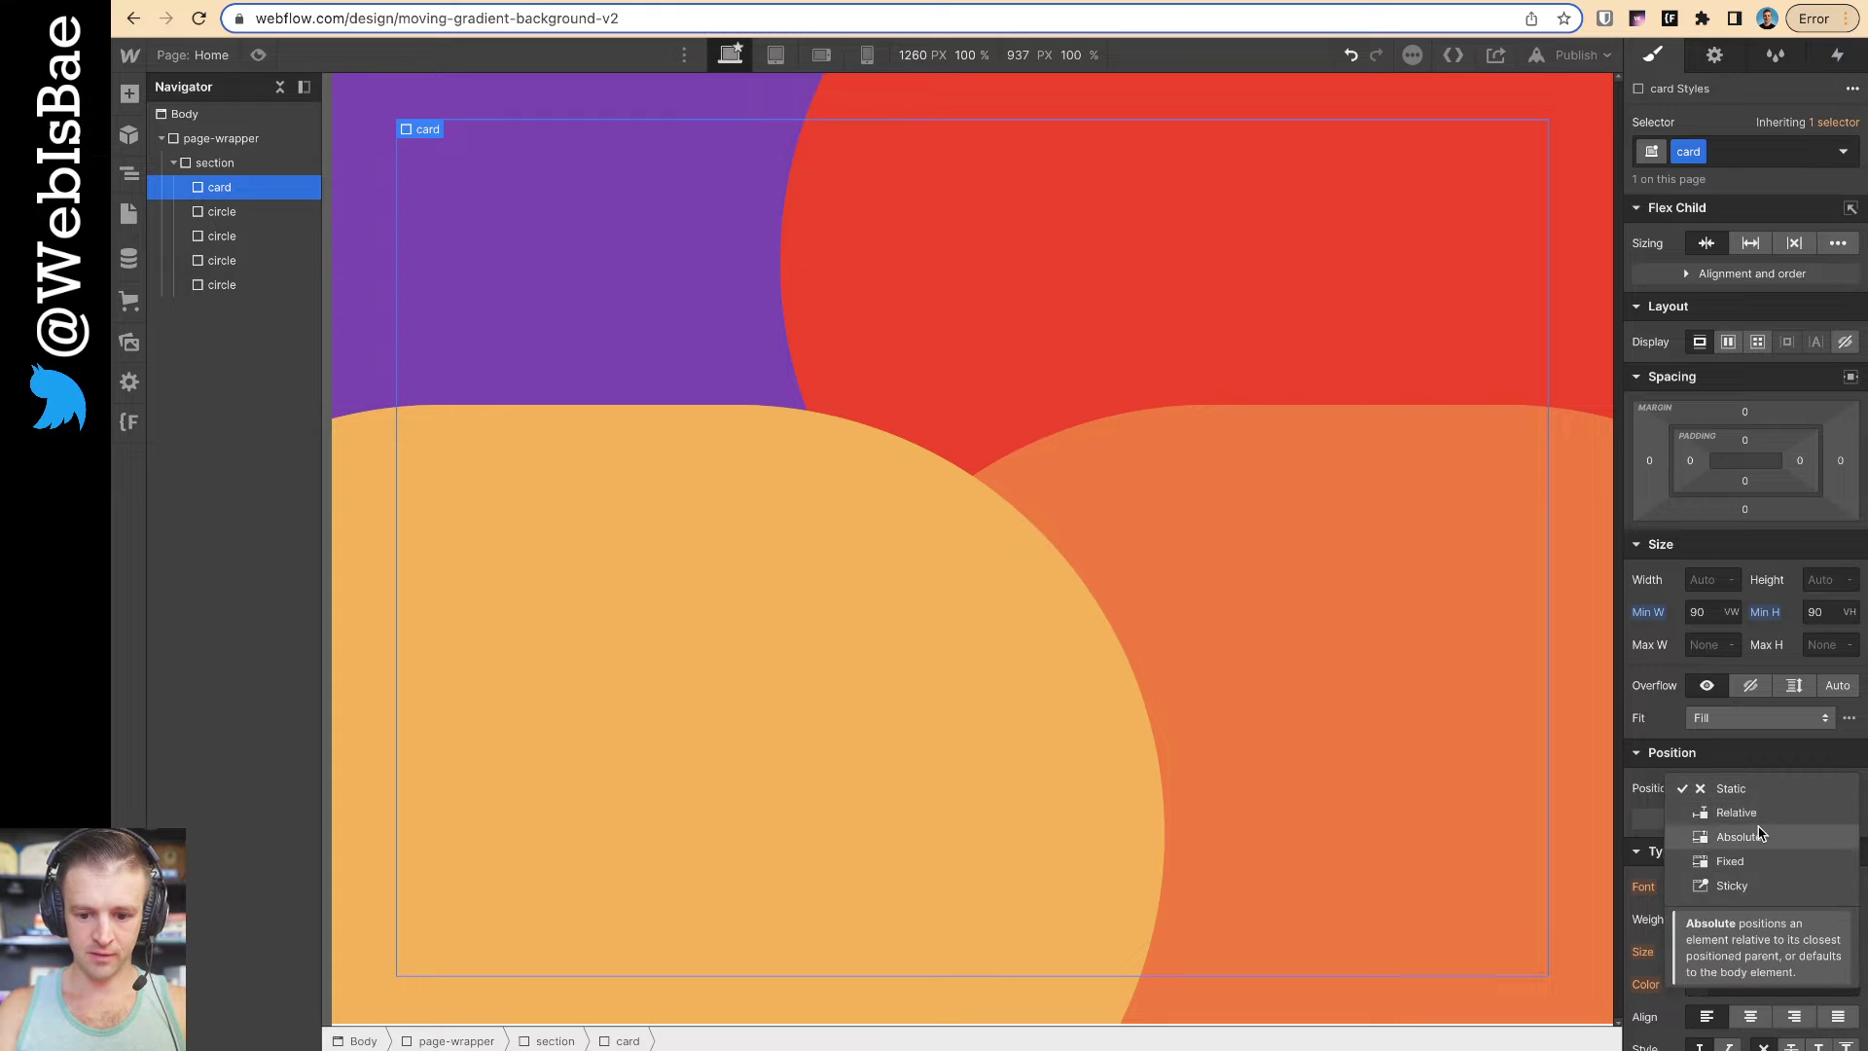
{"action": "left_click", "coordinate": [1760, 833]}
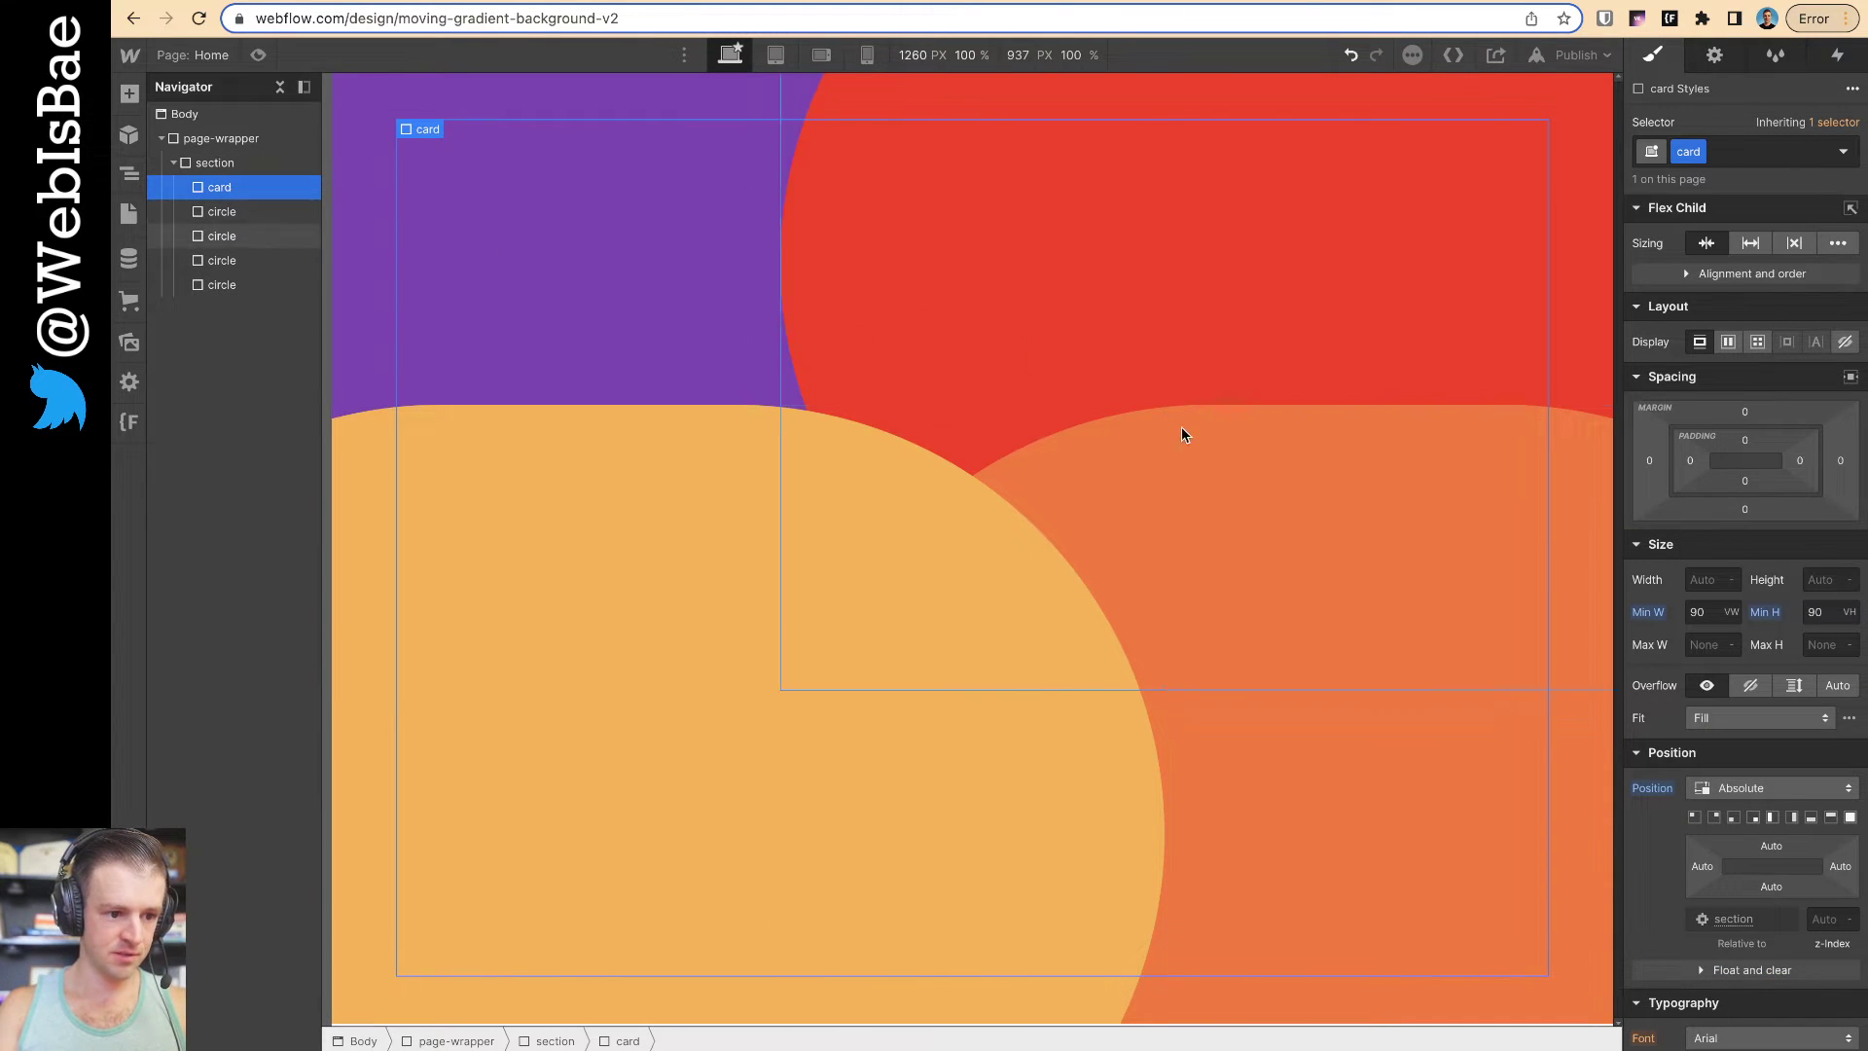
{"action": "scroll", "coordinate": [1701, 464], "scroll_direction": "down", "scroll_amount": 8}
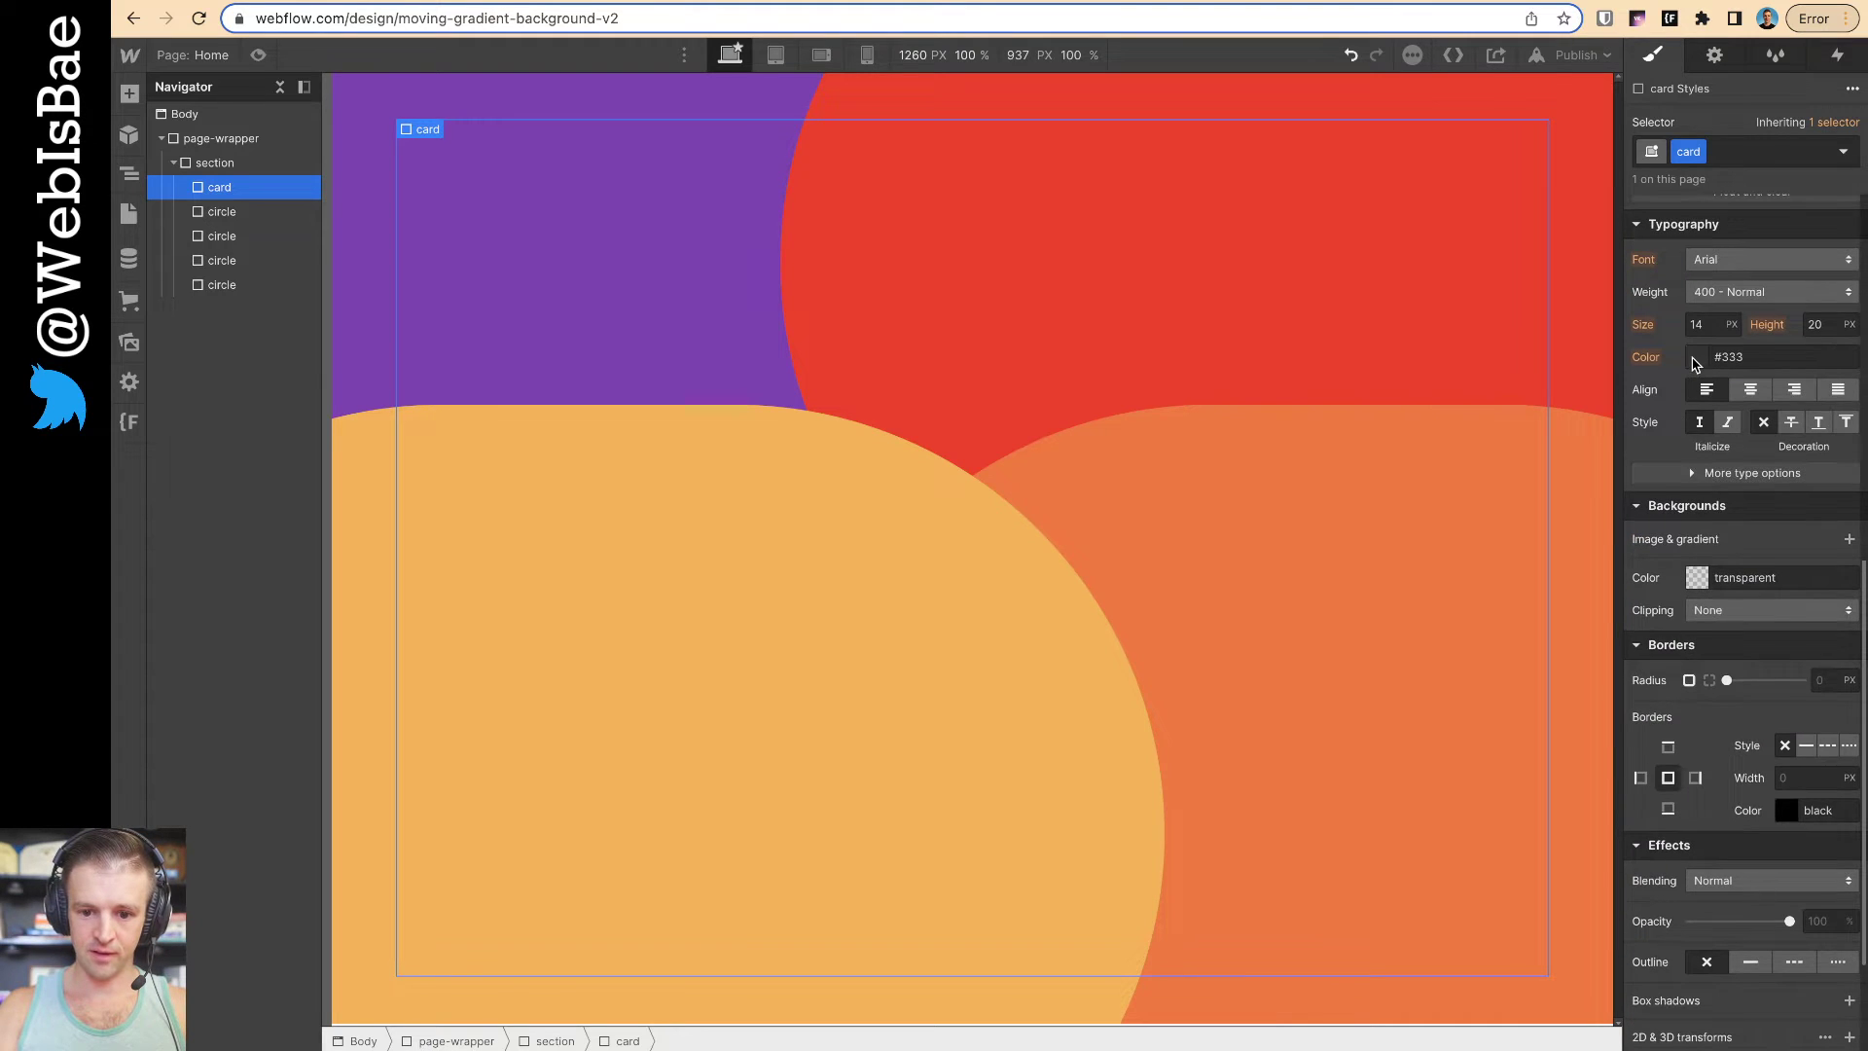
{"action": "left_click", "coordinate": [1697, 352]}
{"action": "left_click_drag", "start_coordinate": [1673, 419], "coordinate": [1569, 354]}
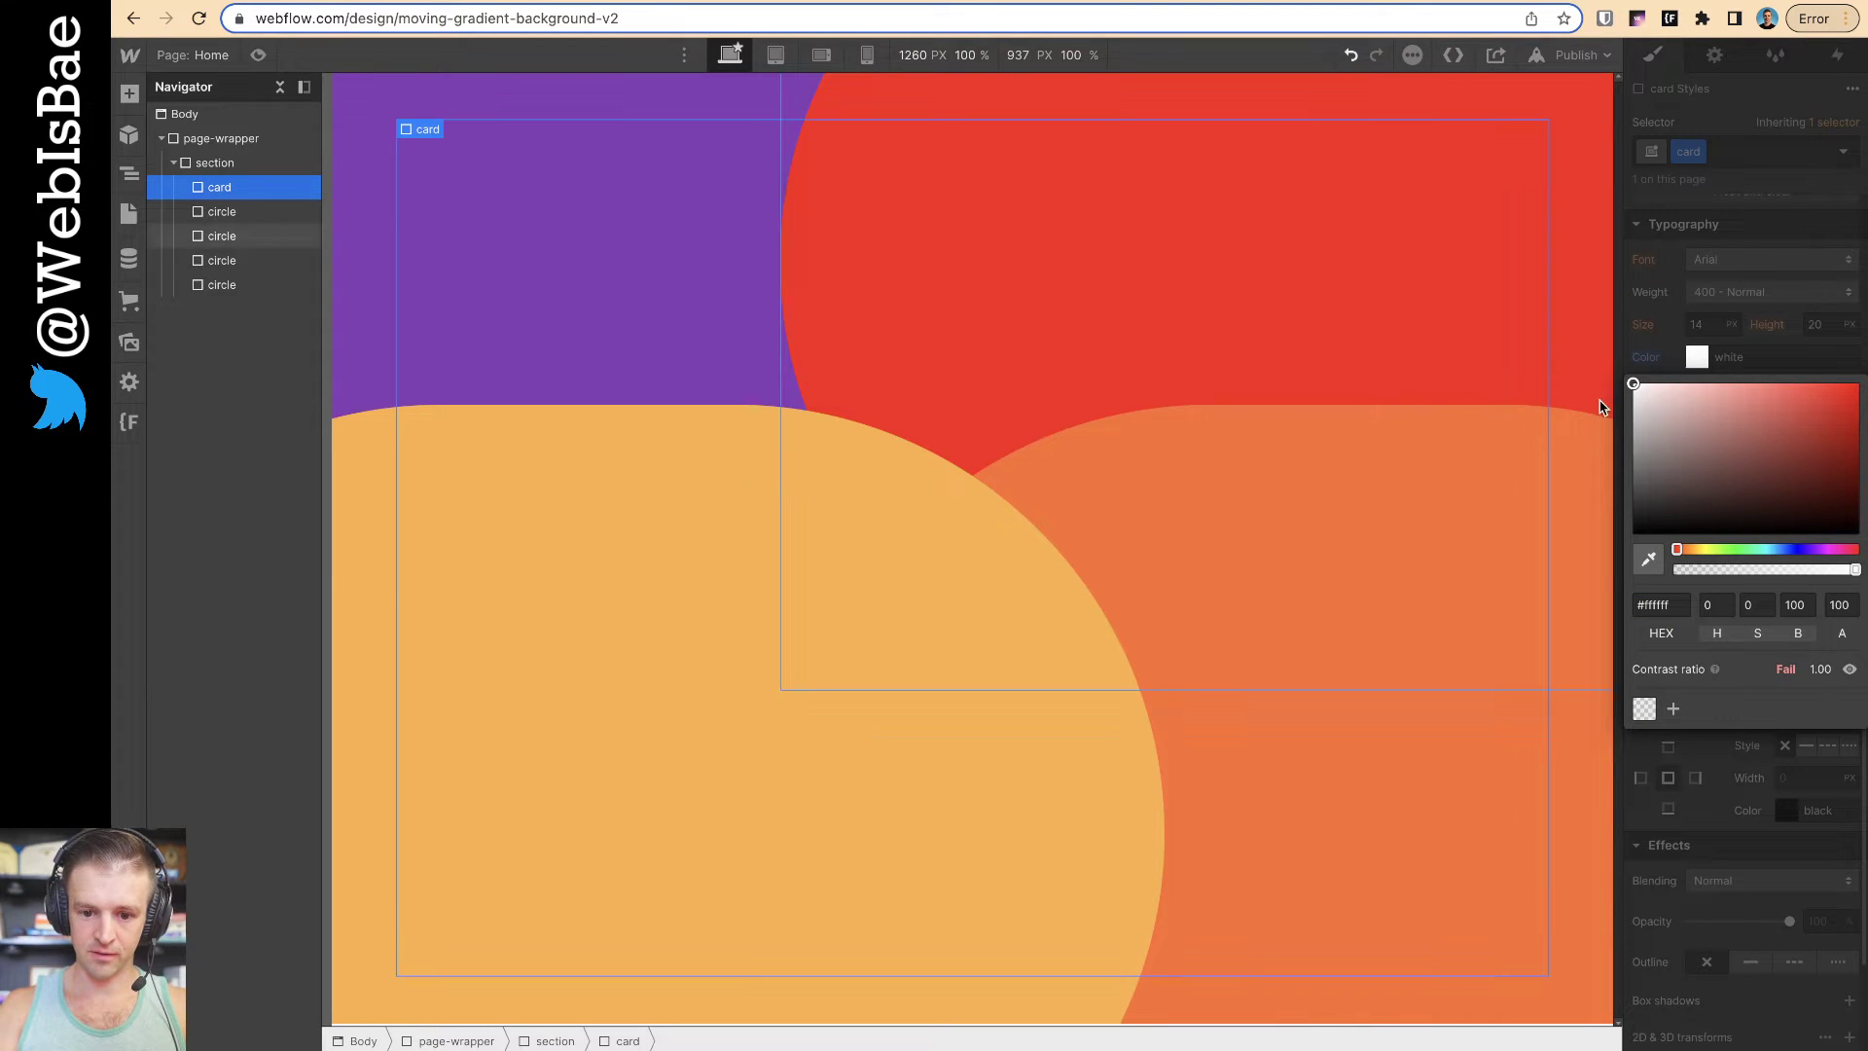
{"action": "left_click", "coordinate": [1708, 327]}
{"action": "scroll", "coordinate": [1710, 326], "scroll_direction": "up", "scroll_amount": 1}
{"action": "key", "text": "ctrl+z"}
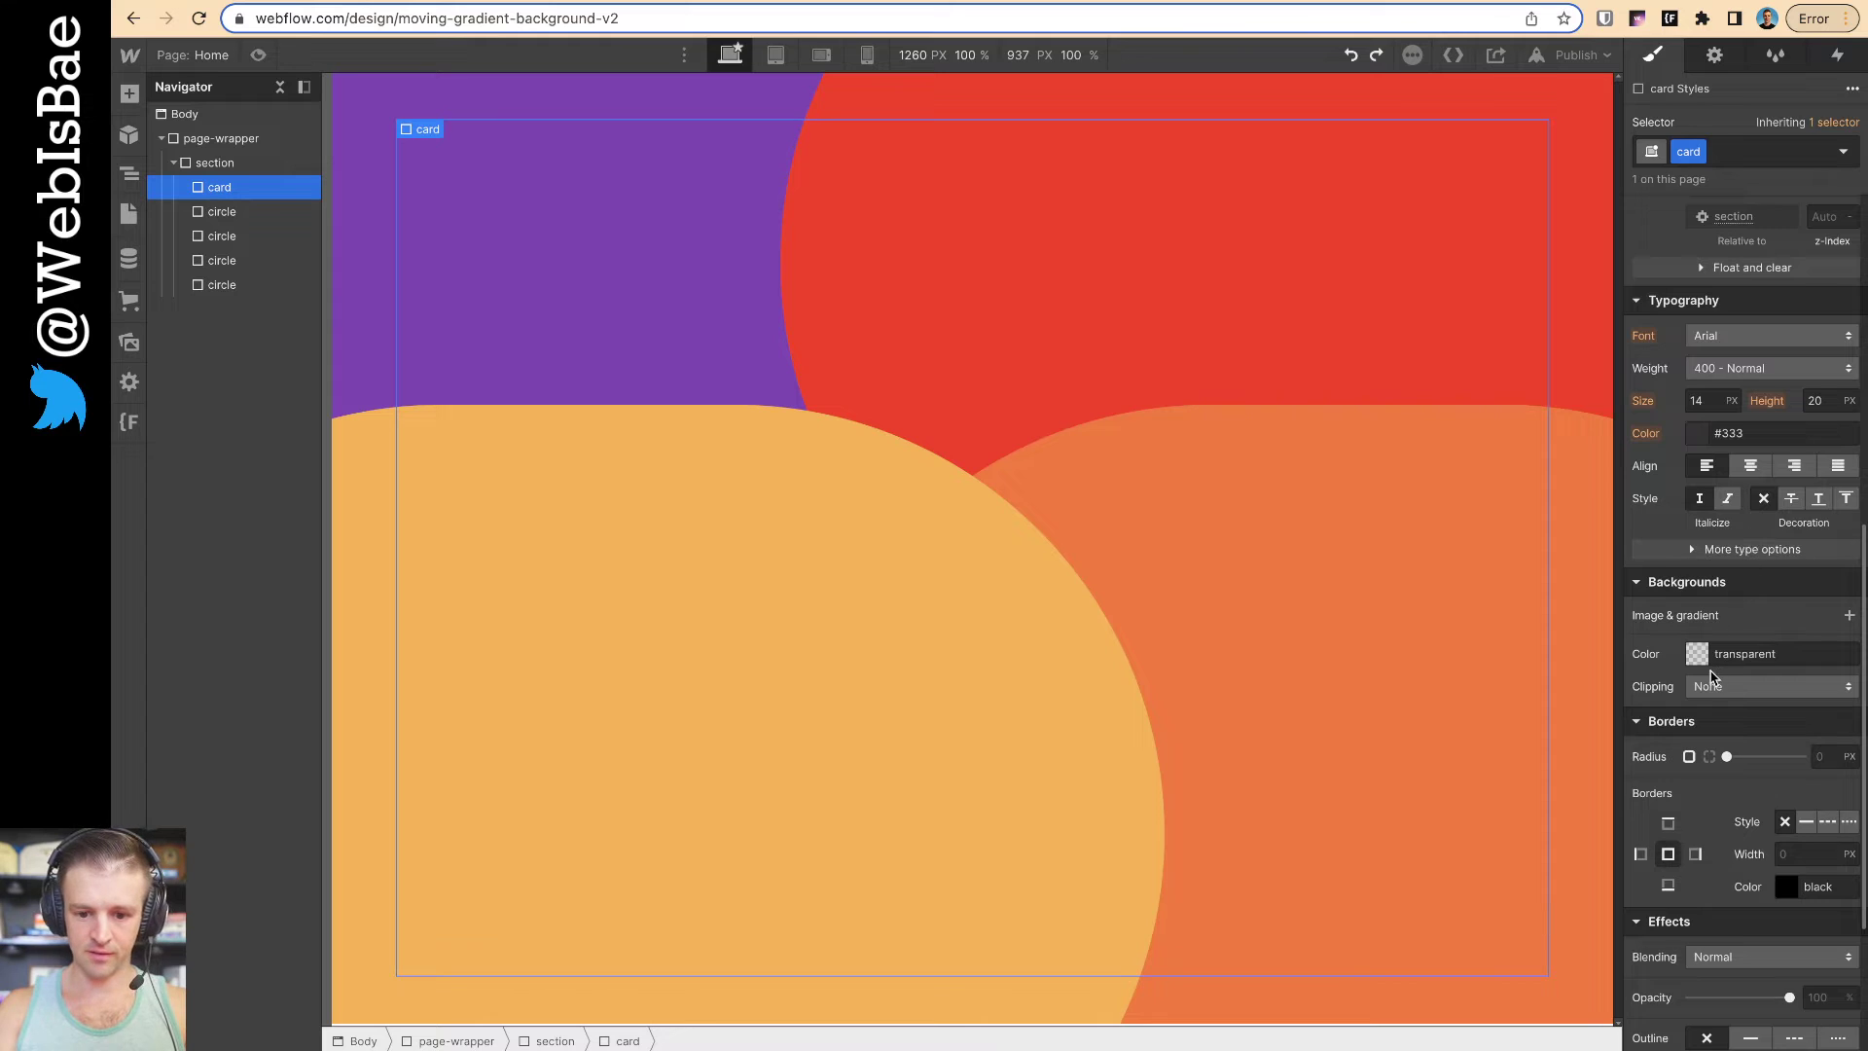
Set the card's background color to white and its z-index to 5
{"action": "left_click", "coordinate": [1697, 653]}
{"action": "left_click", "coordinate": [1637, 670]}
{"action": "key", "text": "Escape"}
{"action": "scroll", "coordinate": [1739, 525], "scroll_direction": "up", "scroll_amount": 5}
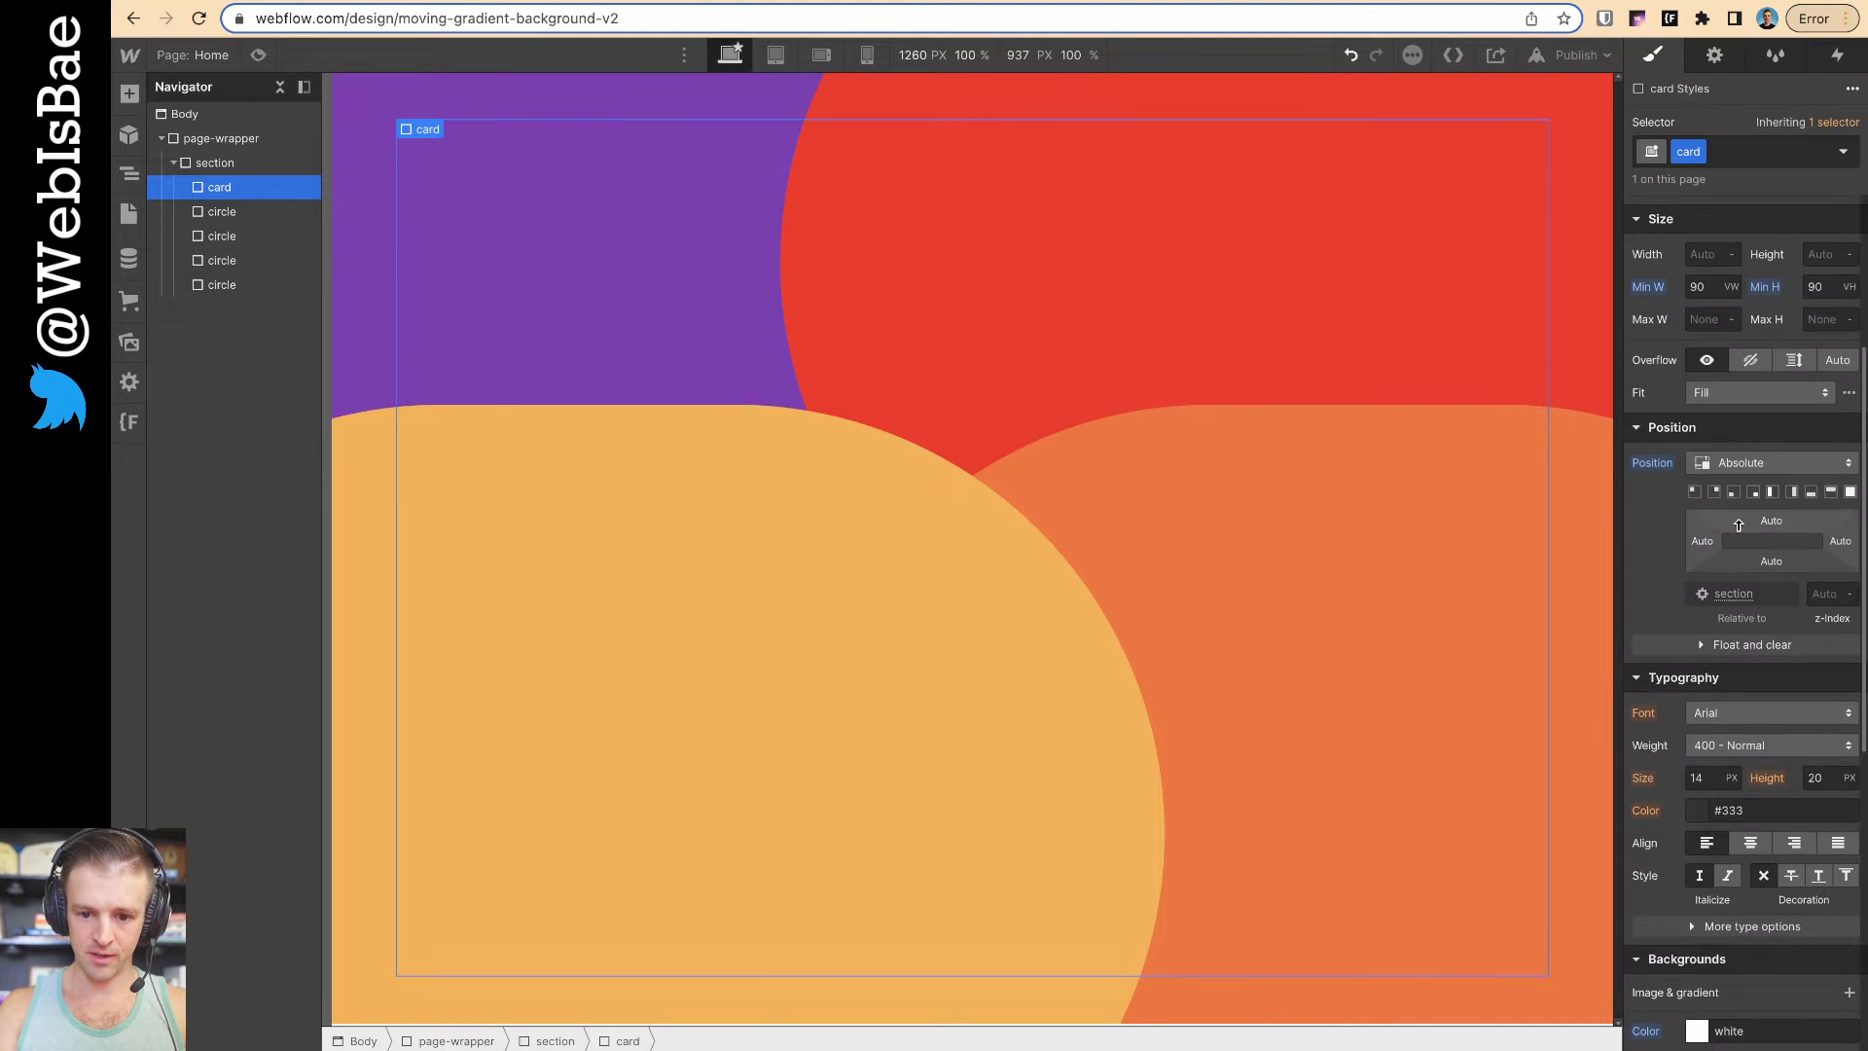
{"action": "left_click", "coordinate": [1830, 591]}
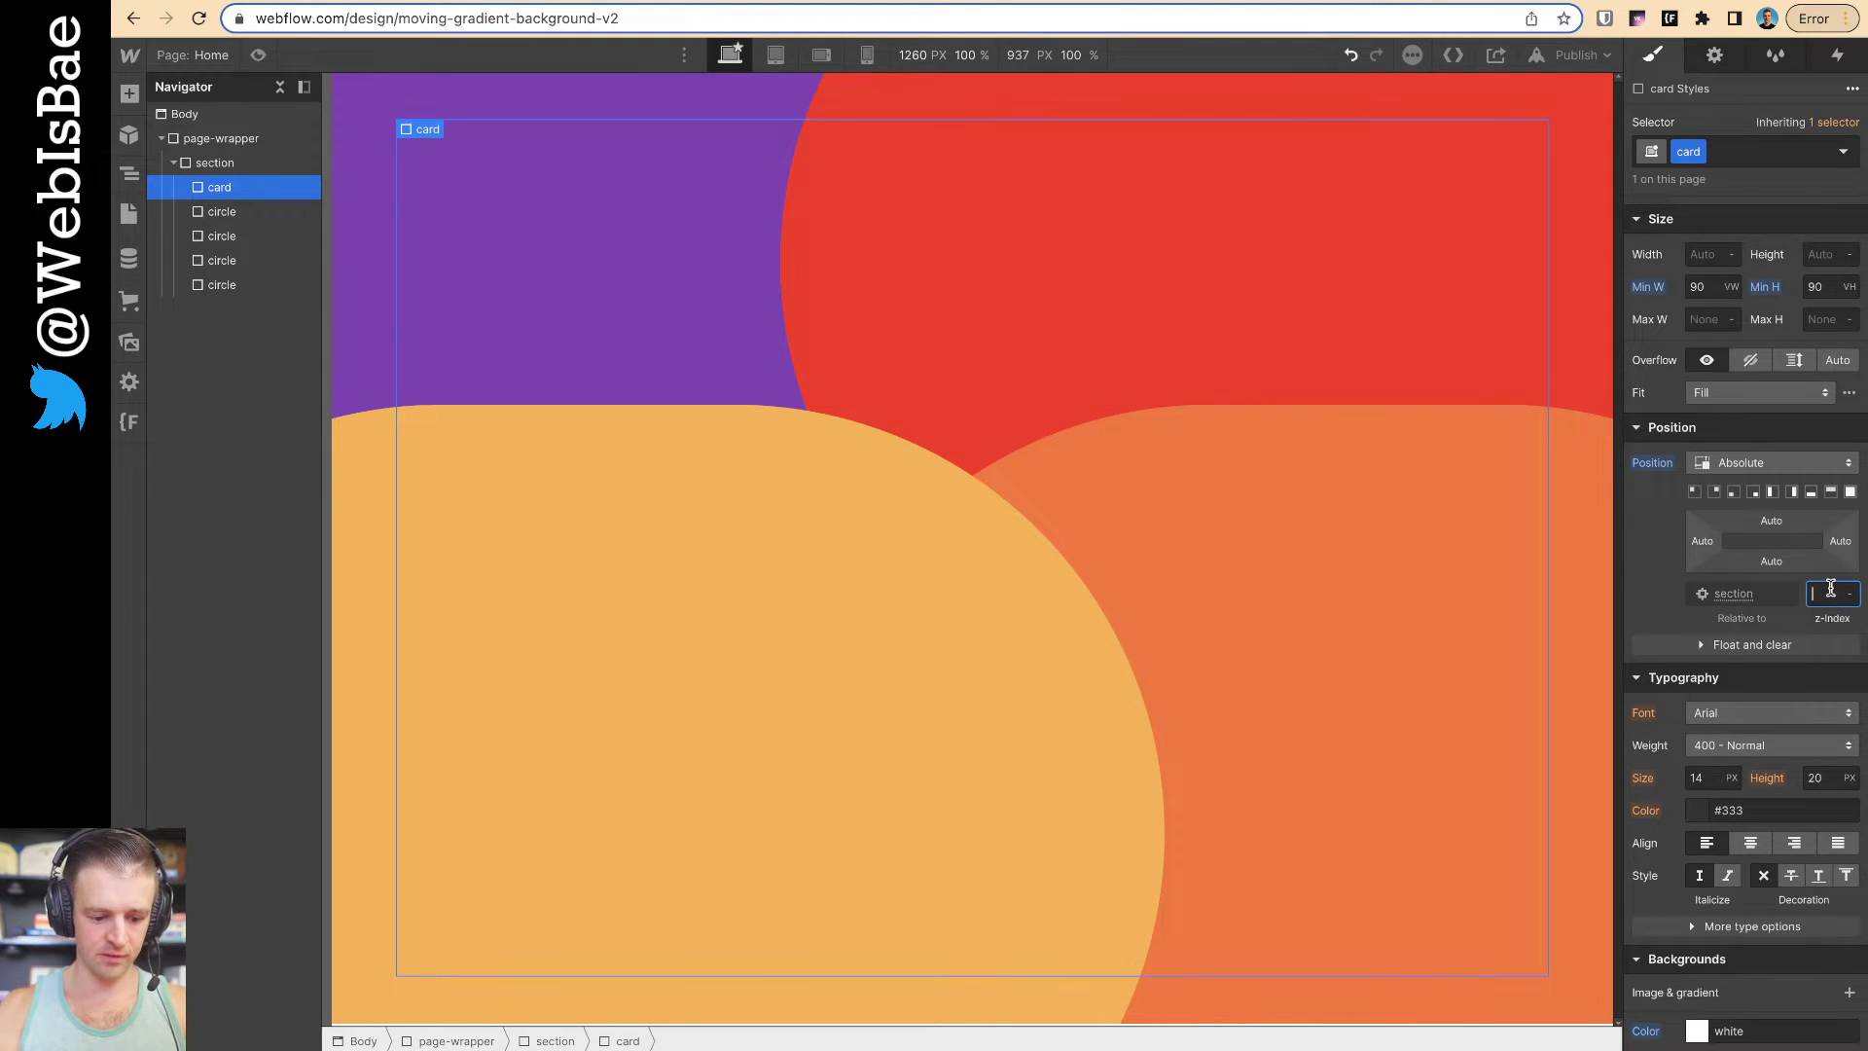
{"action": "type", "text": "5"}
Round the card's corners with a border radius of 40 px
{"action": "scroll", "coordinate": [1746, 634], "scroll_direction": "down", "scroll_amount": 1}
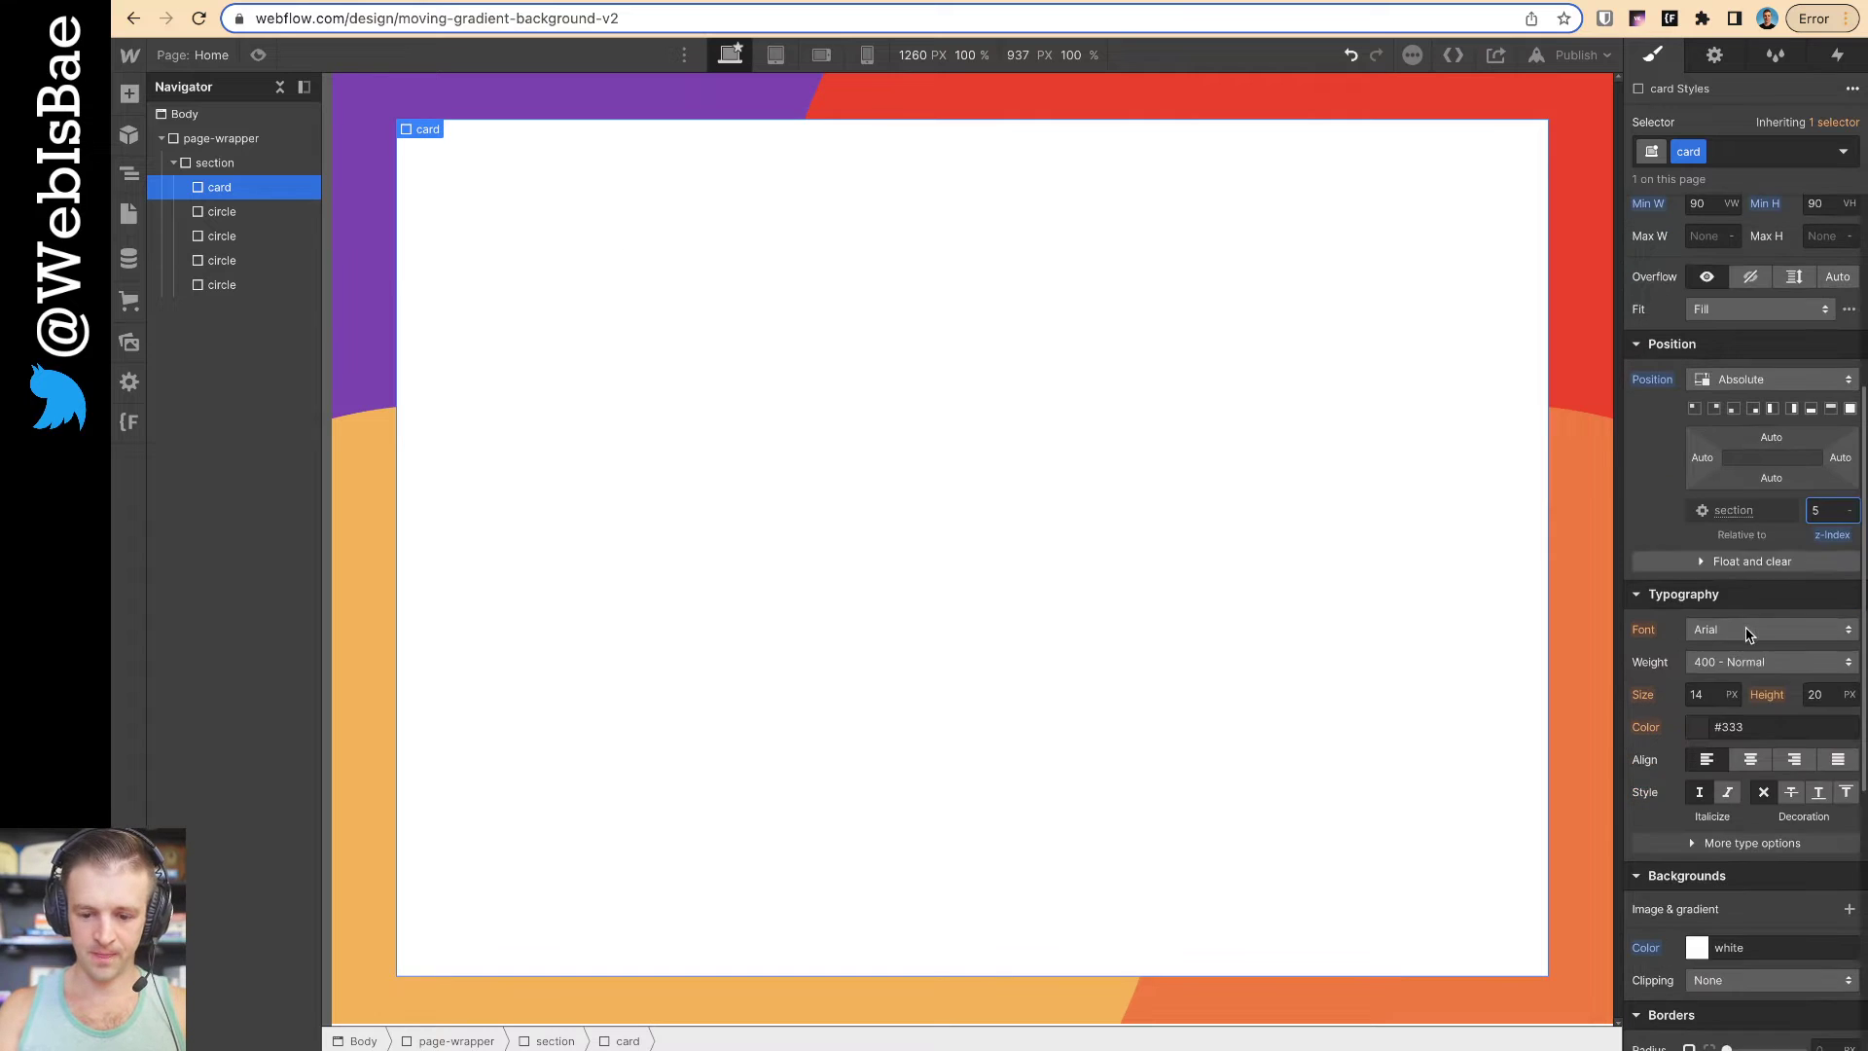
{"action": "scroll", "coordinate": [1749, 635], "scroll_direction": "down", "scroll_amount": 4}
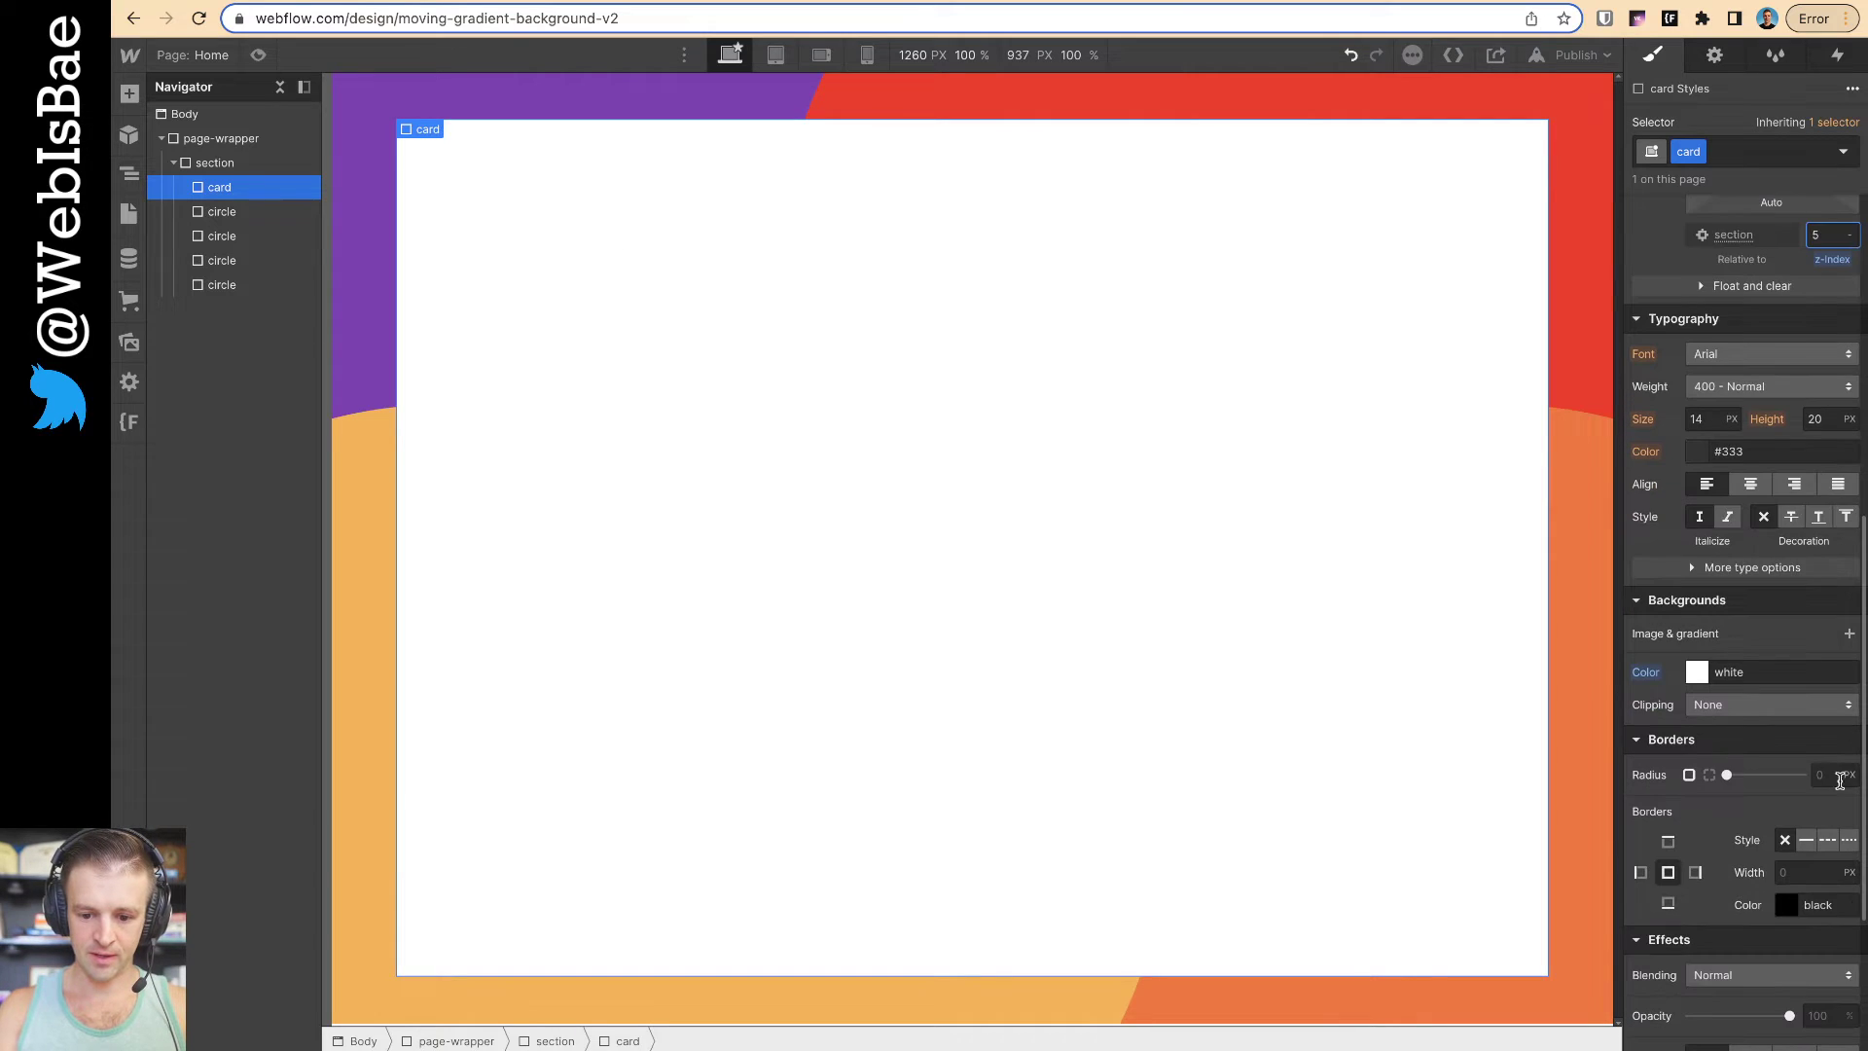
{"action": "left_click", "coordinate": [1833, 775]}
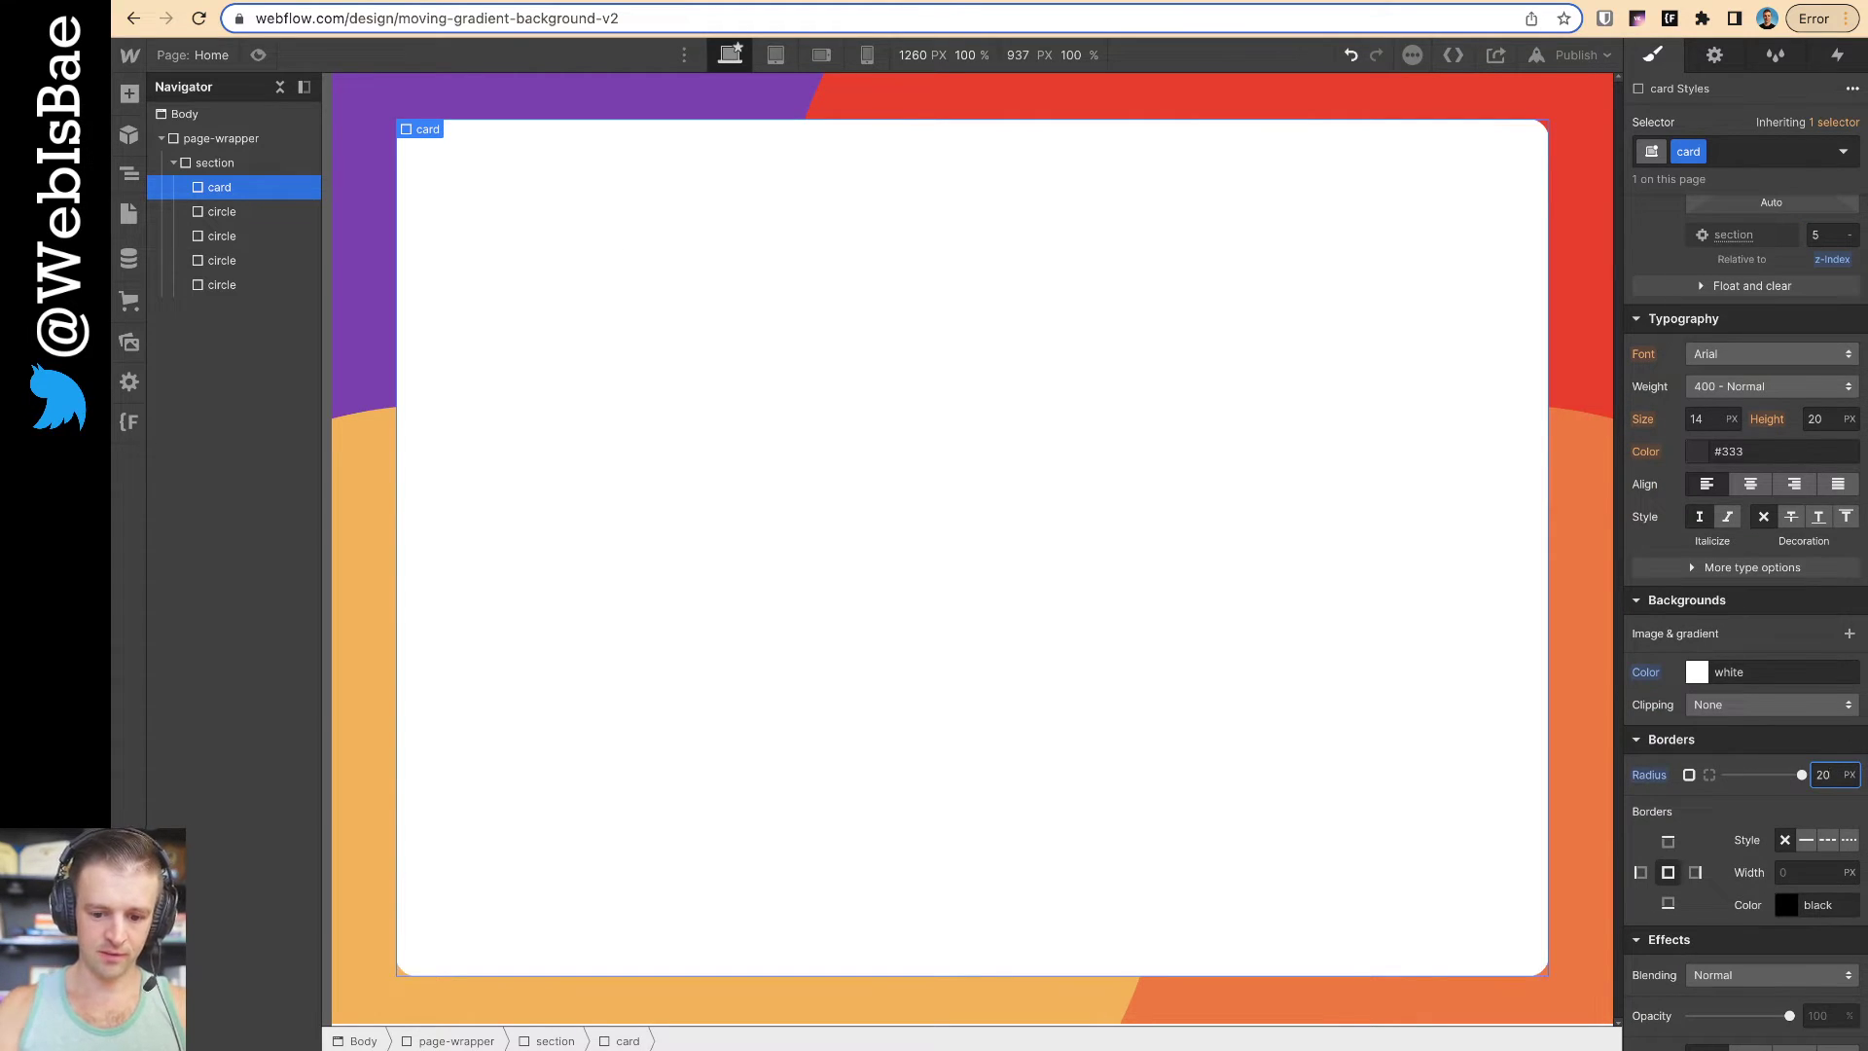
{"action": "type", "text": "20"}
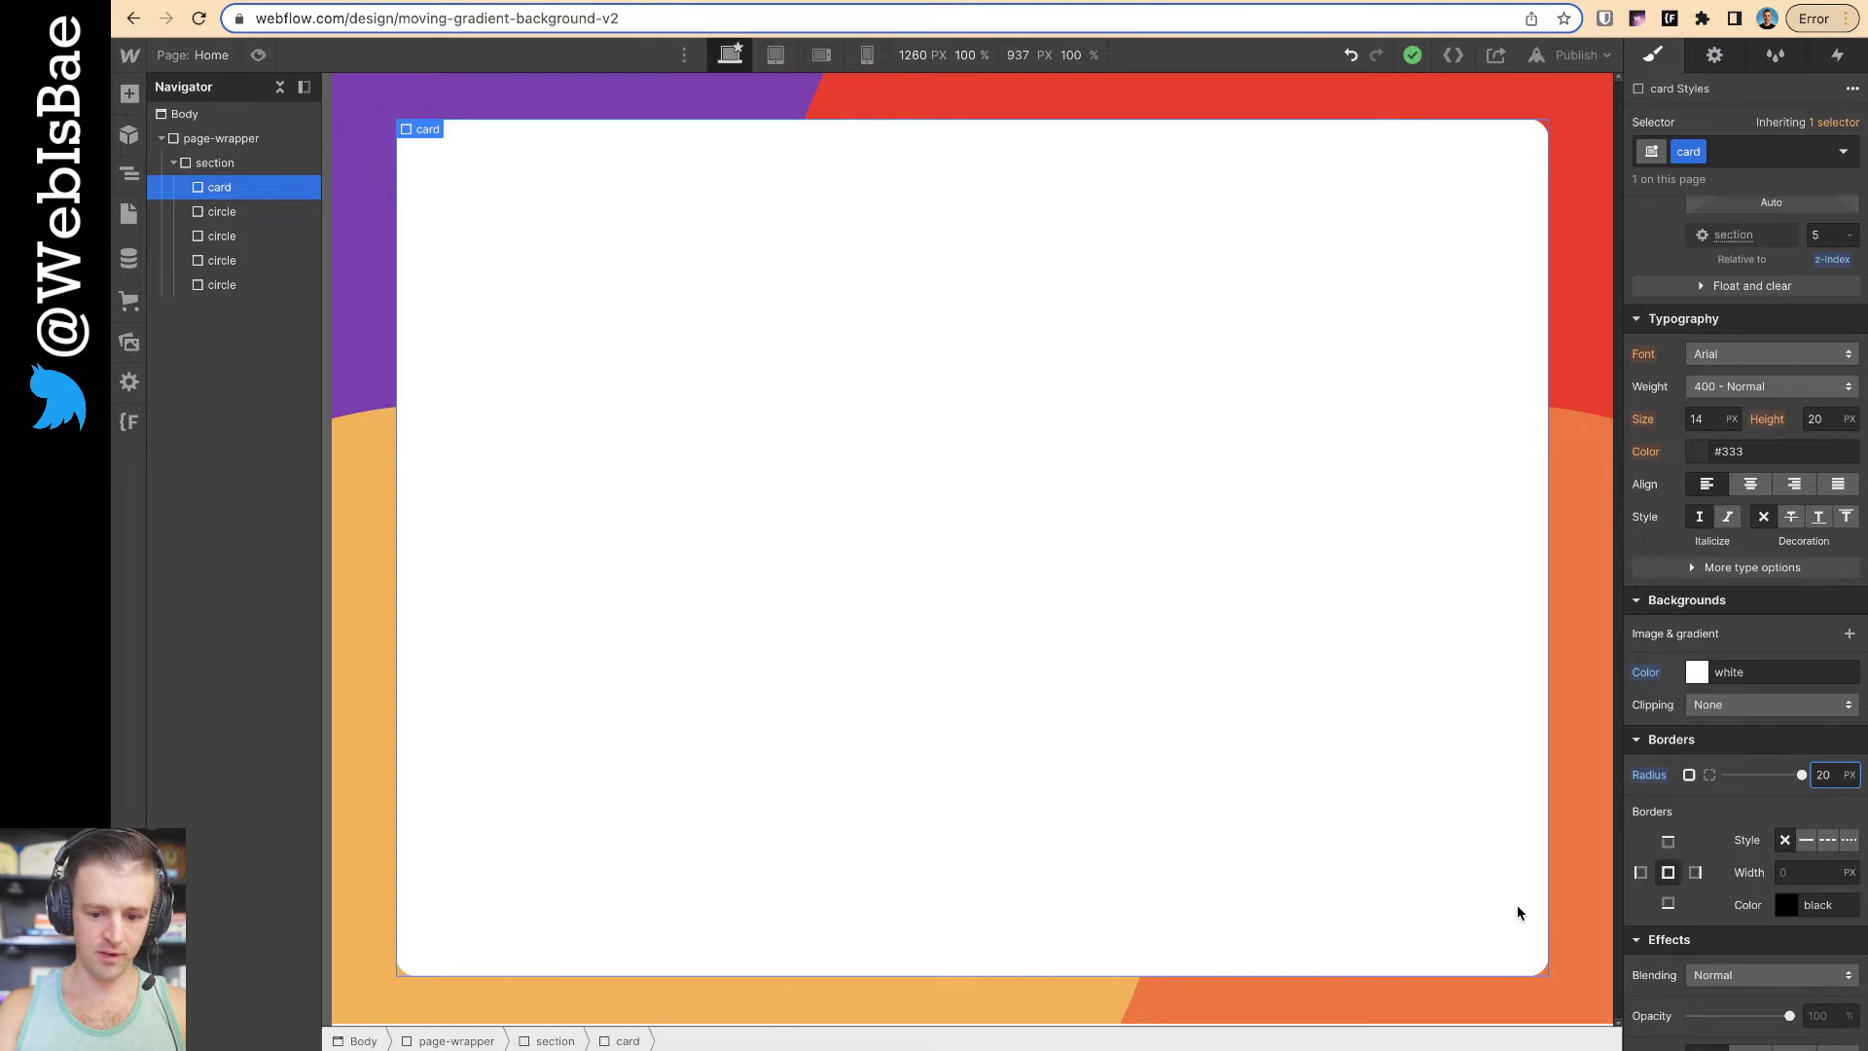
{"action": "type", "text": "40"}
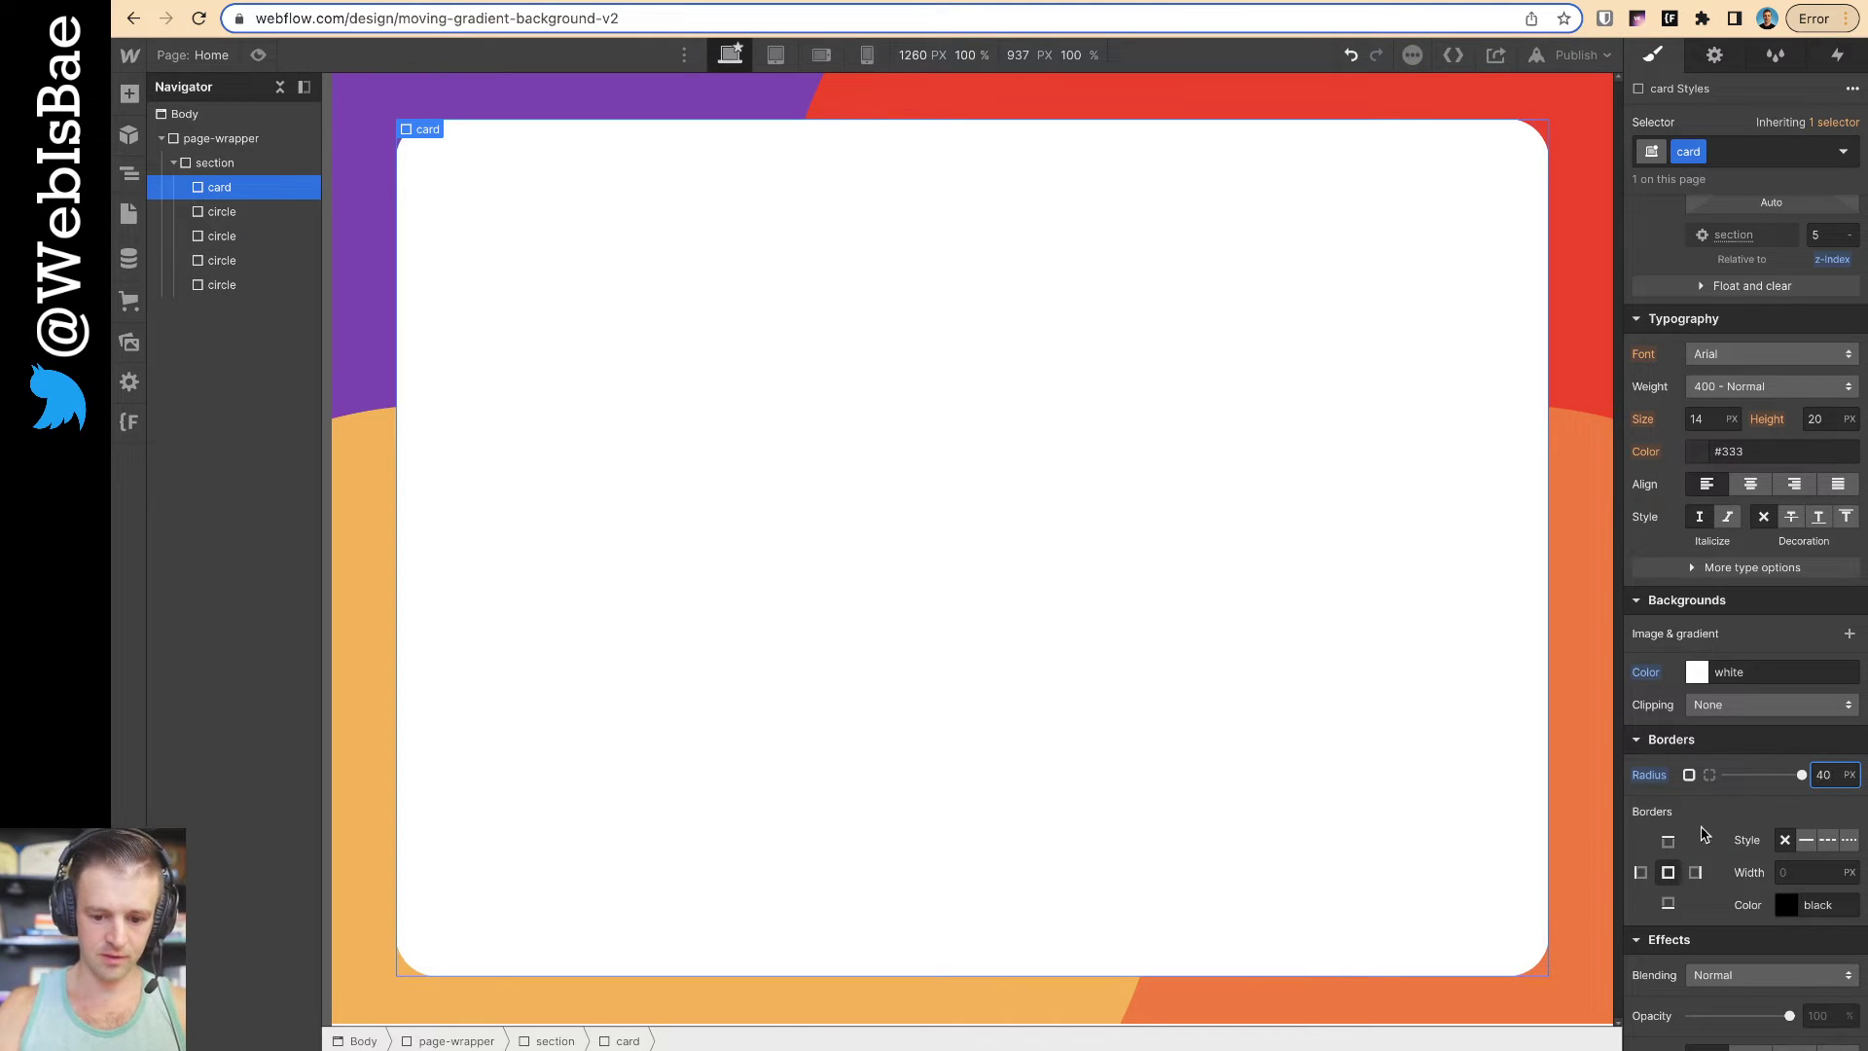
Reduce the opacity of the card's white background color to 30%
{"action": "left_click", "coordinate": [1697, 671]}
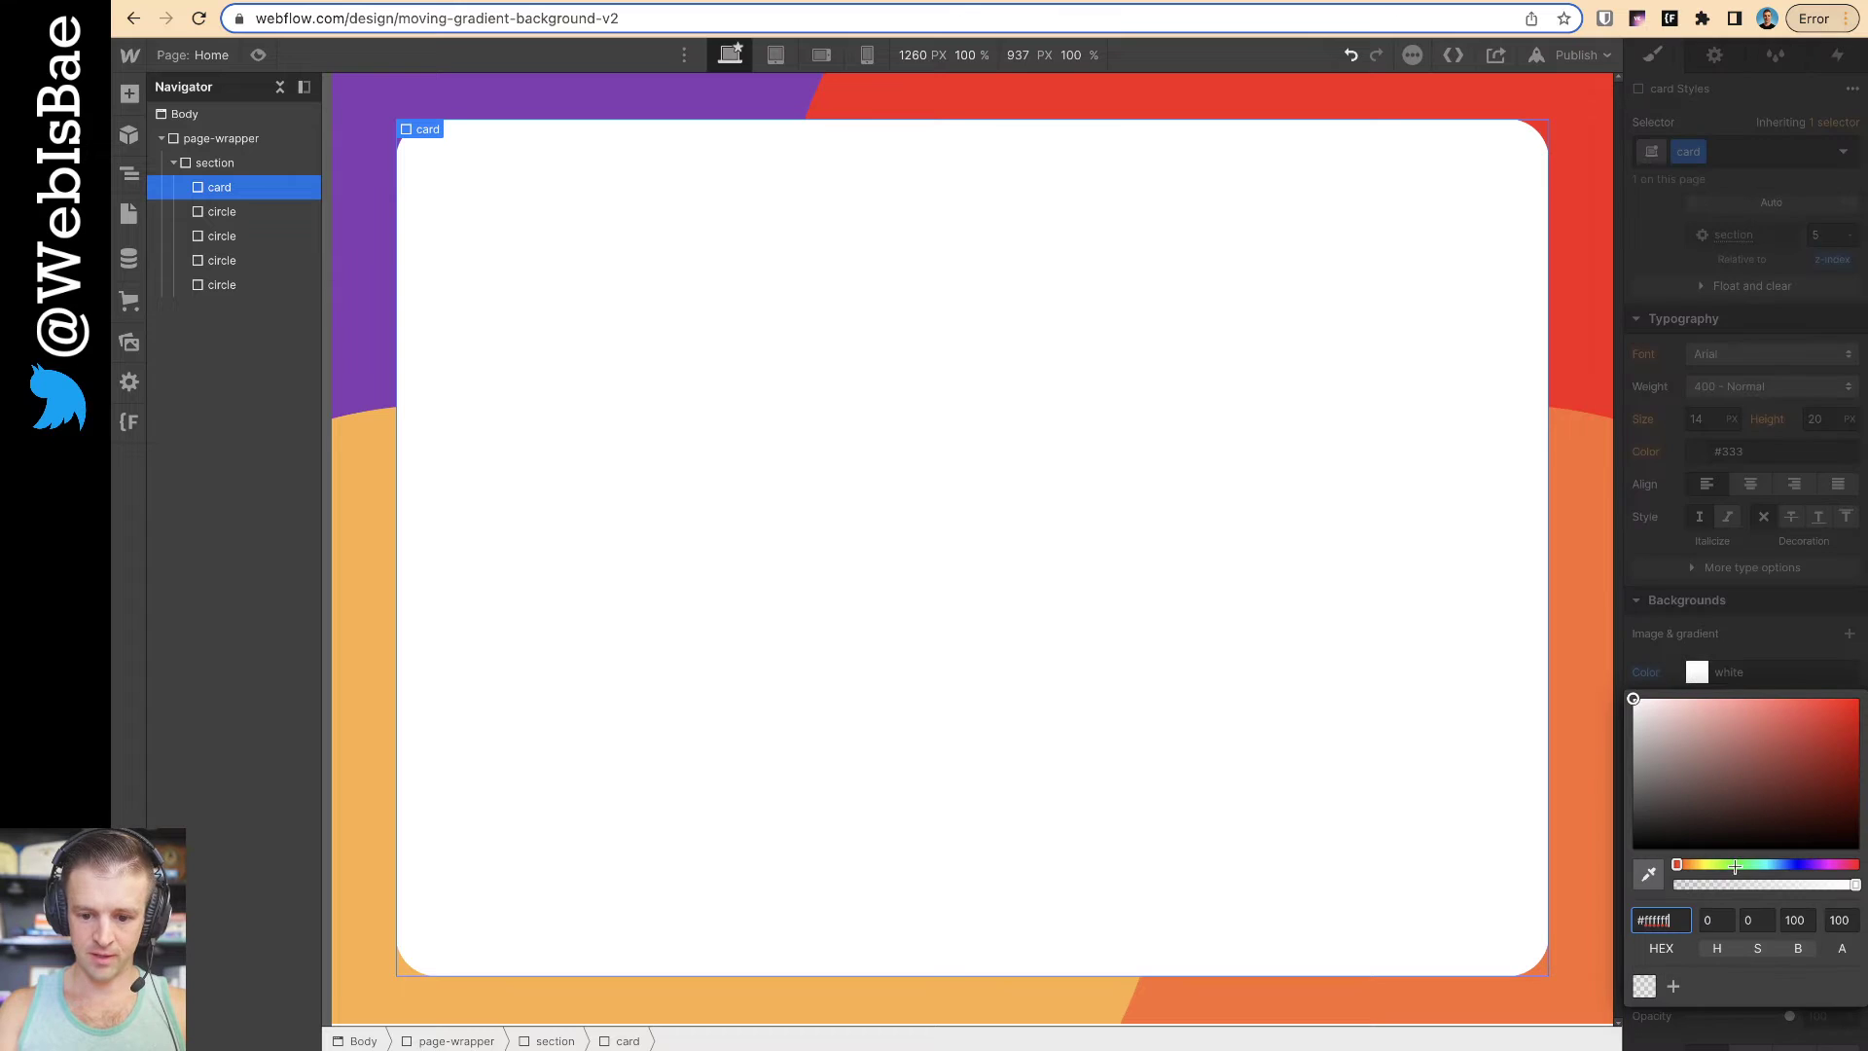
{"action": "left_click_drag", "start_coordinate": [1852, 887], "coordinate": [1742, 884]}
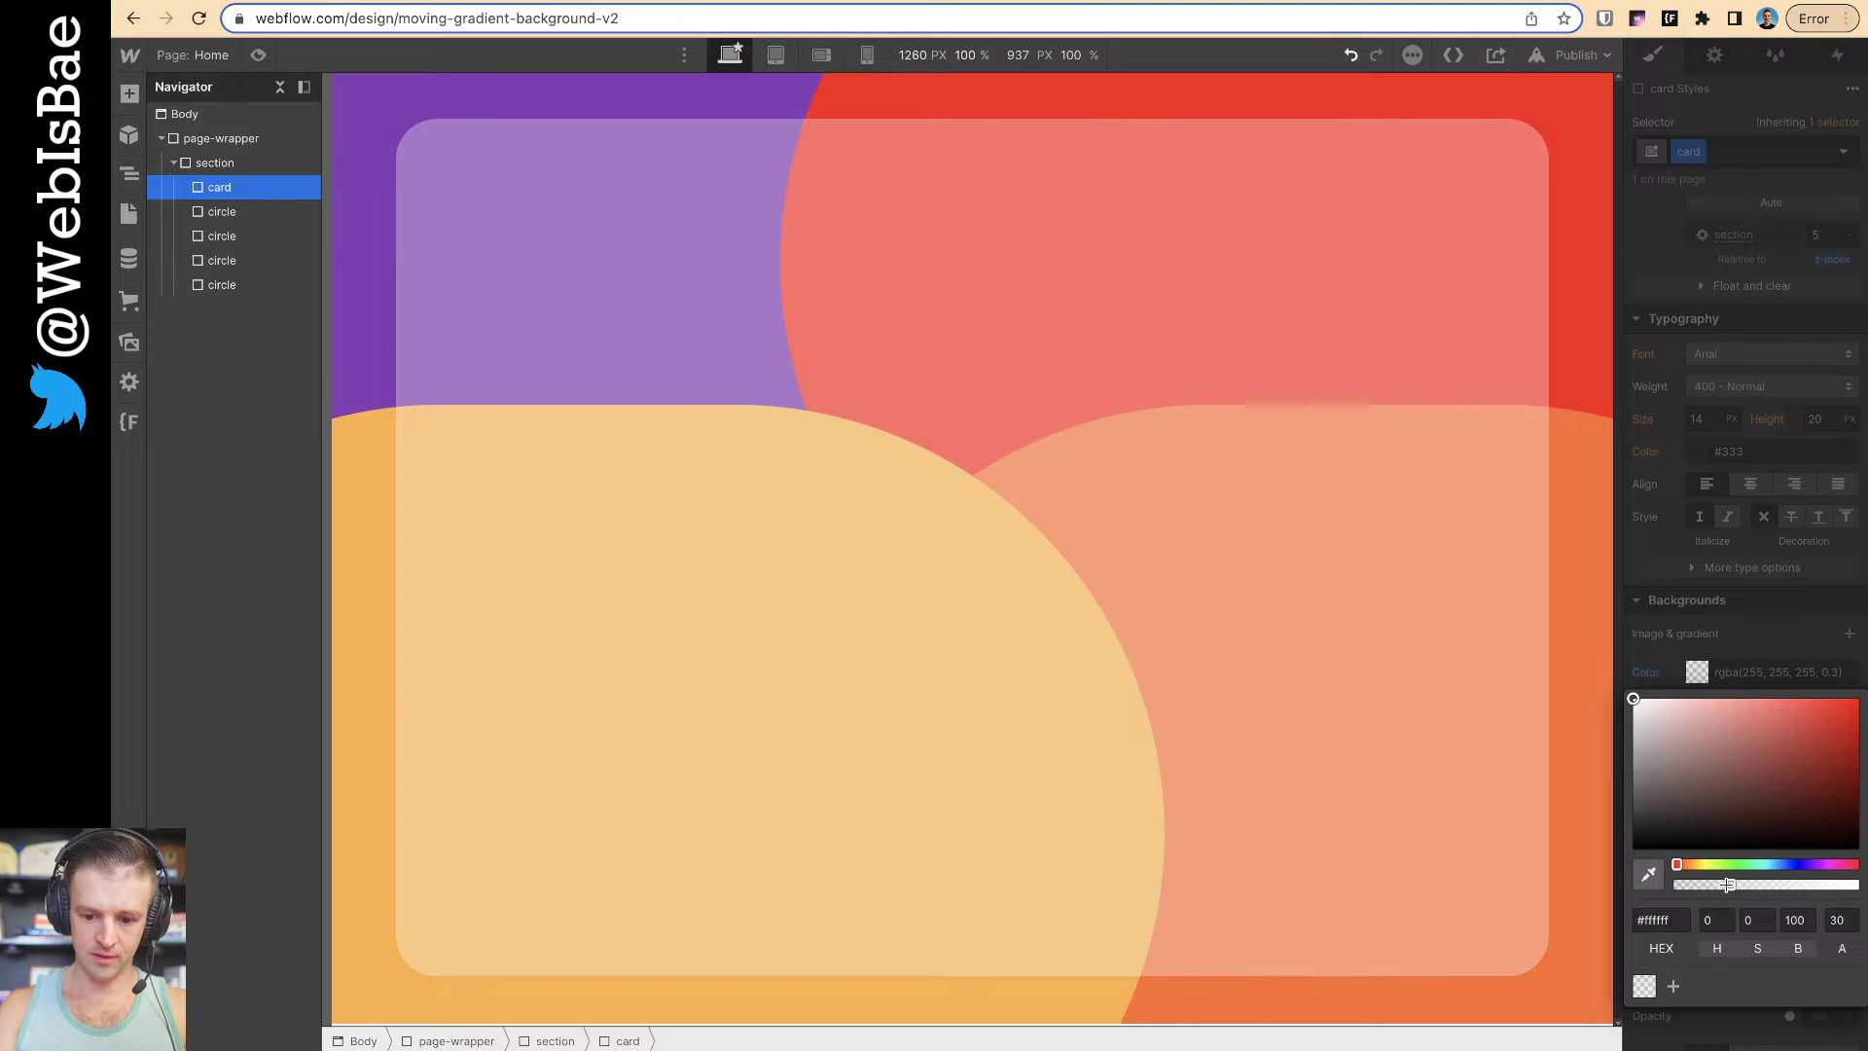
Give the card a solid 1 px border in light gray #e9e9e9
{"action": "left_click", "coordinate": [1757, 623]}
{"action": "left_click", "coordinate": [1795, 876]}
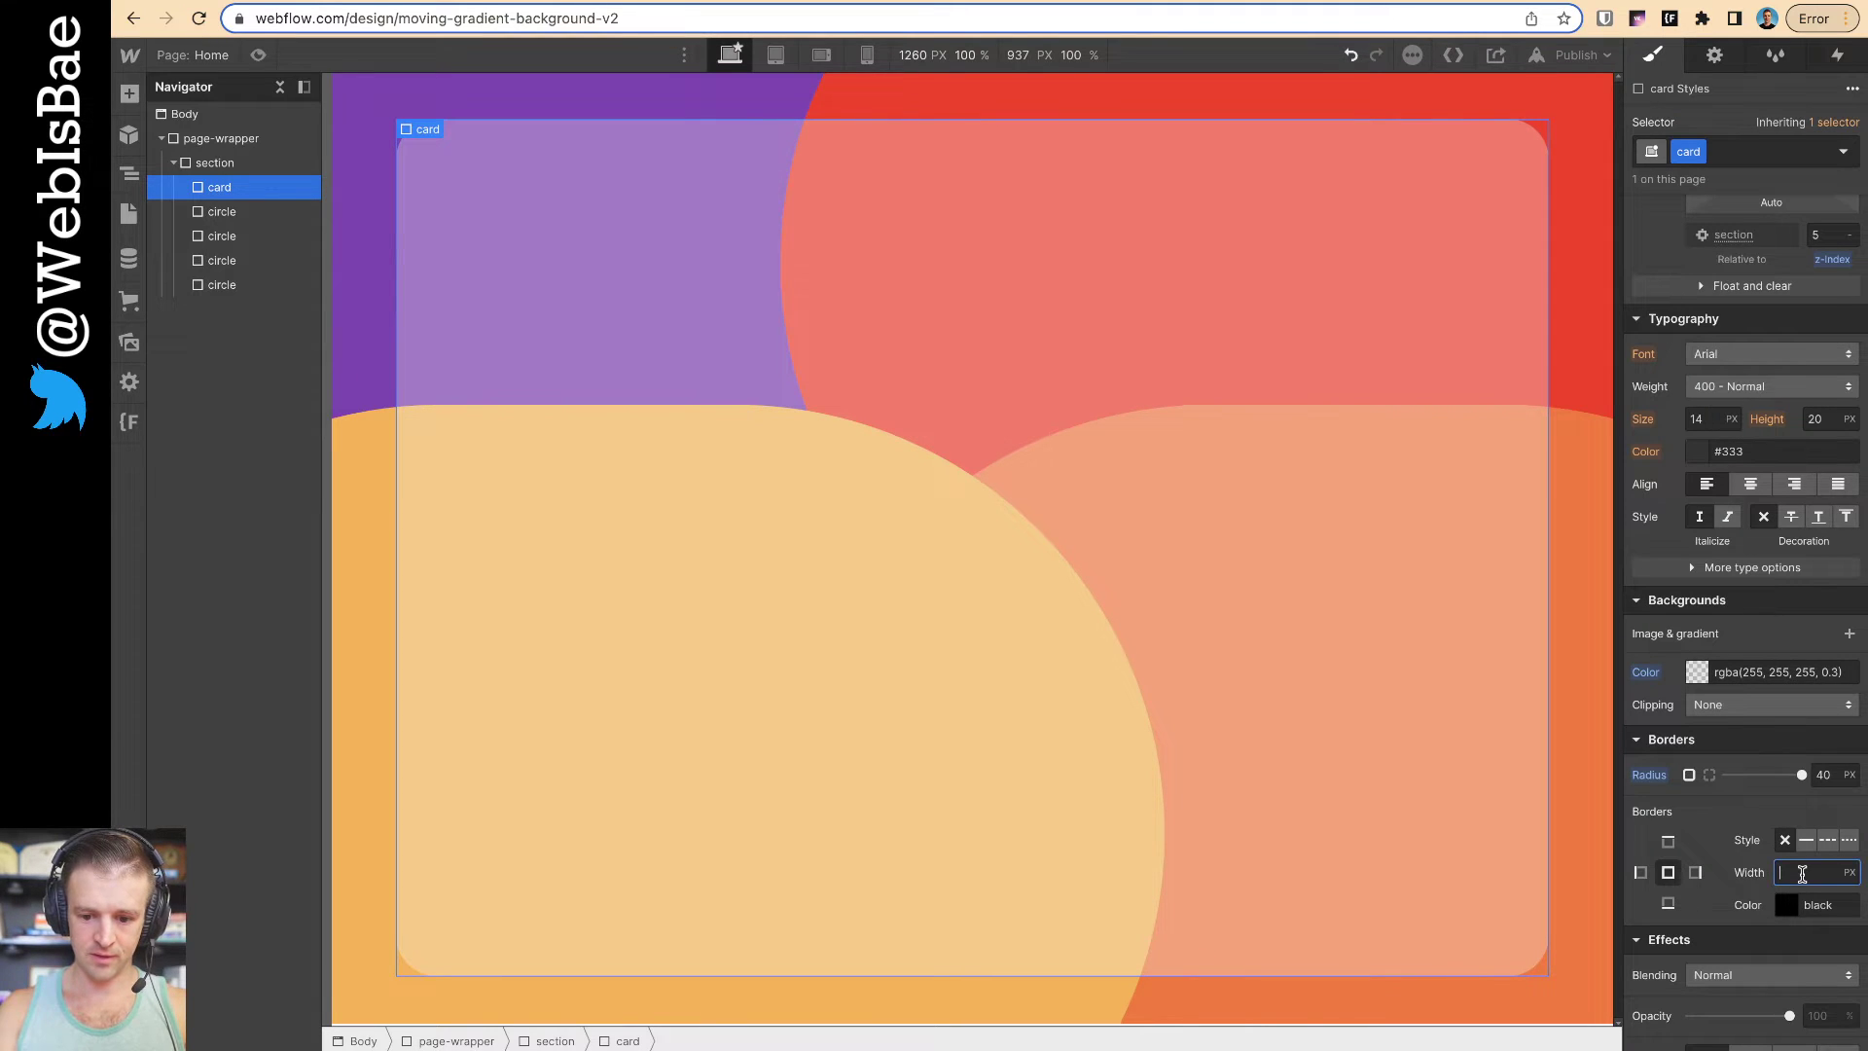
{"action": "type", "text": "1"}
{"action": "key", "text": "Return"}
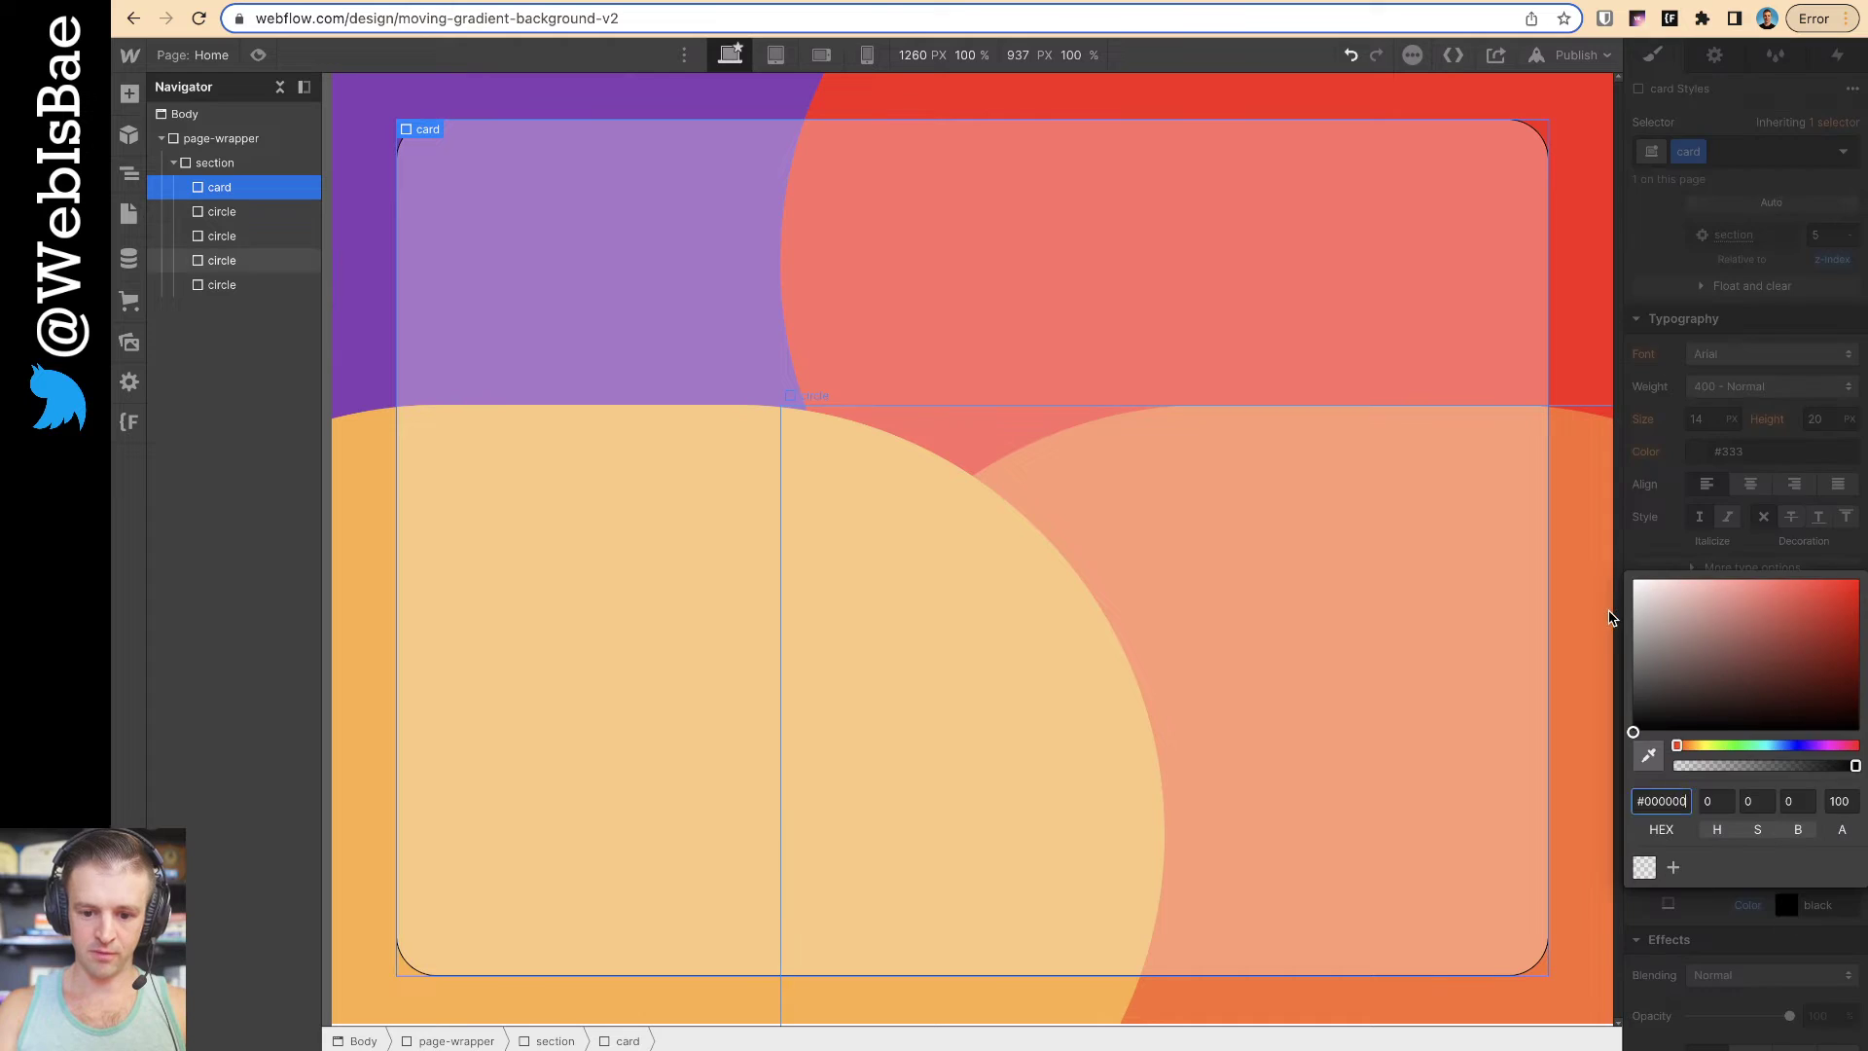
{"action": "left_click", "coordinate": [1664, 625]}
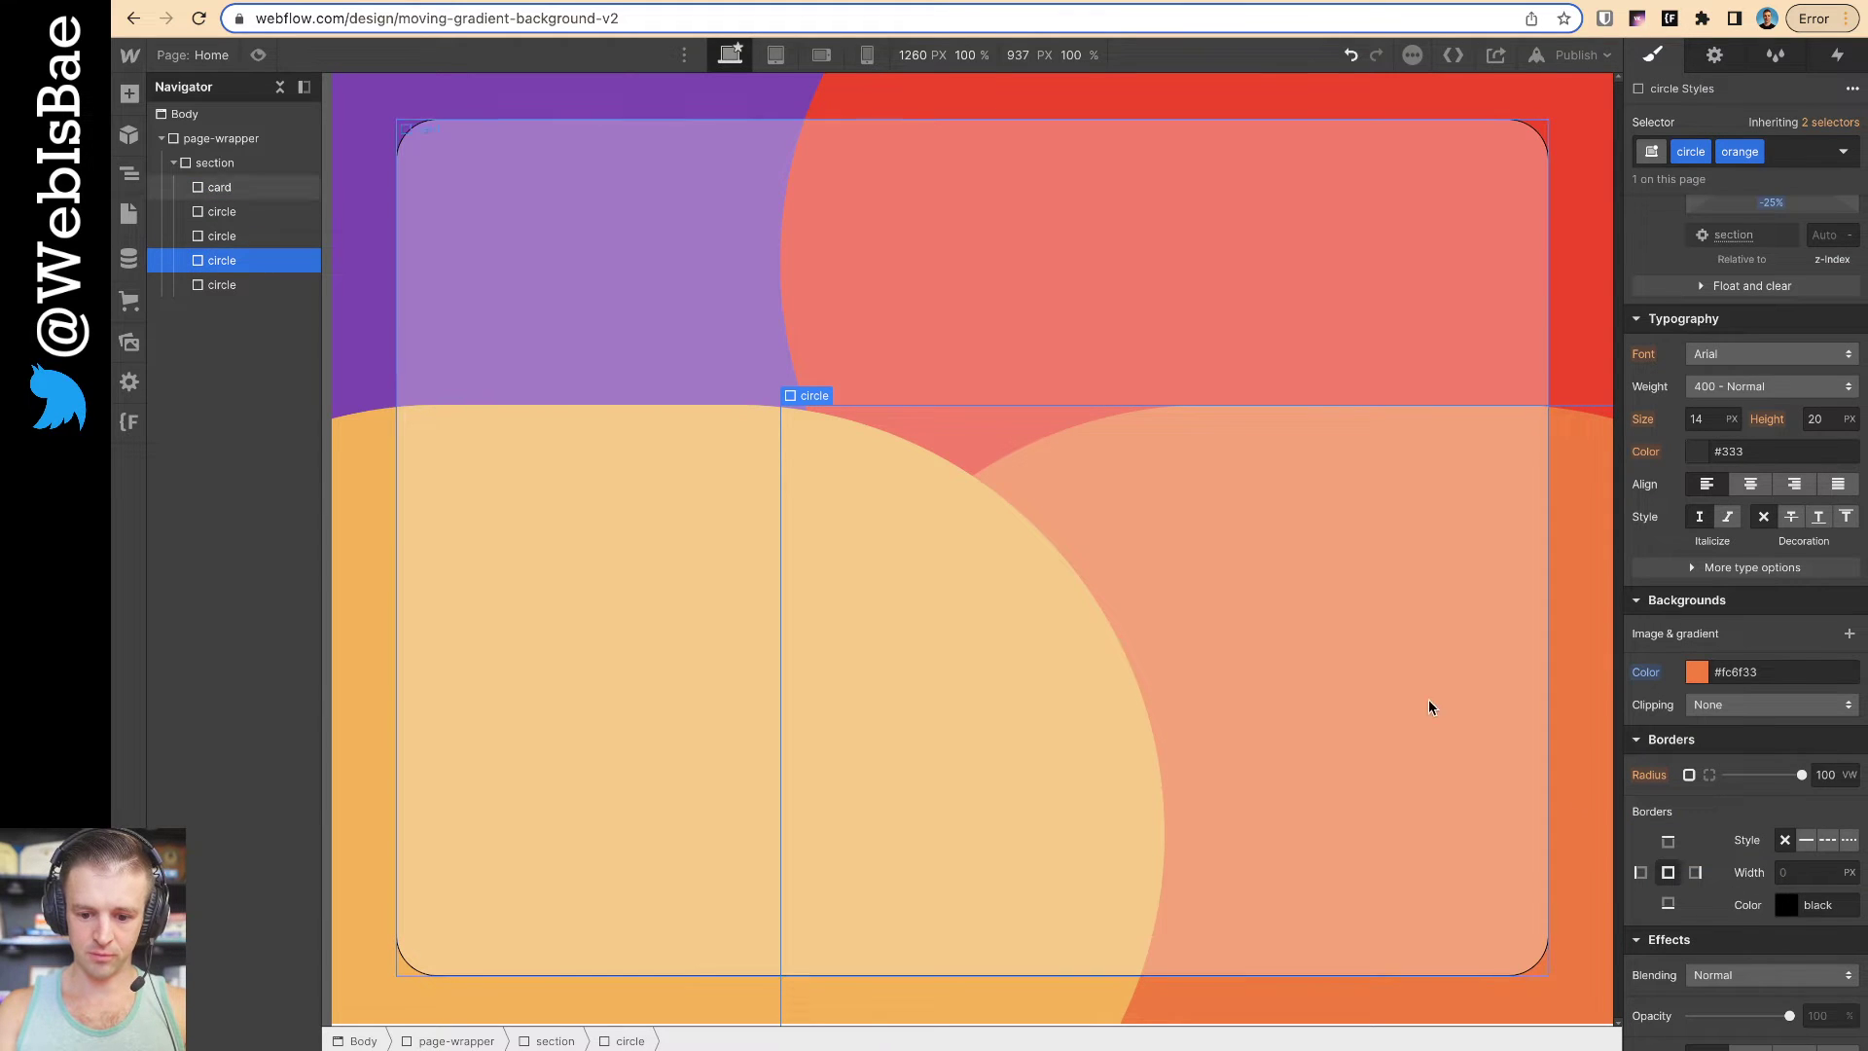
{"action": "left_click", "coordinate": [1530, 760]}
{"action": "left_click", "coordinate": [1787, 906]}
{"action": "left_click_drag", "start_coordinate": [1669, 681], "coordinate": [1519, 591]}
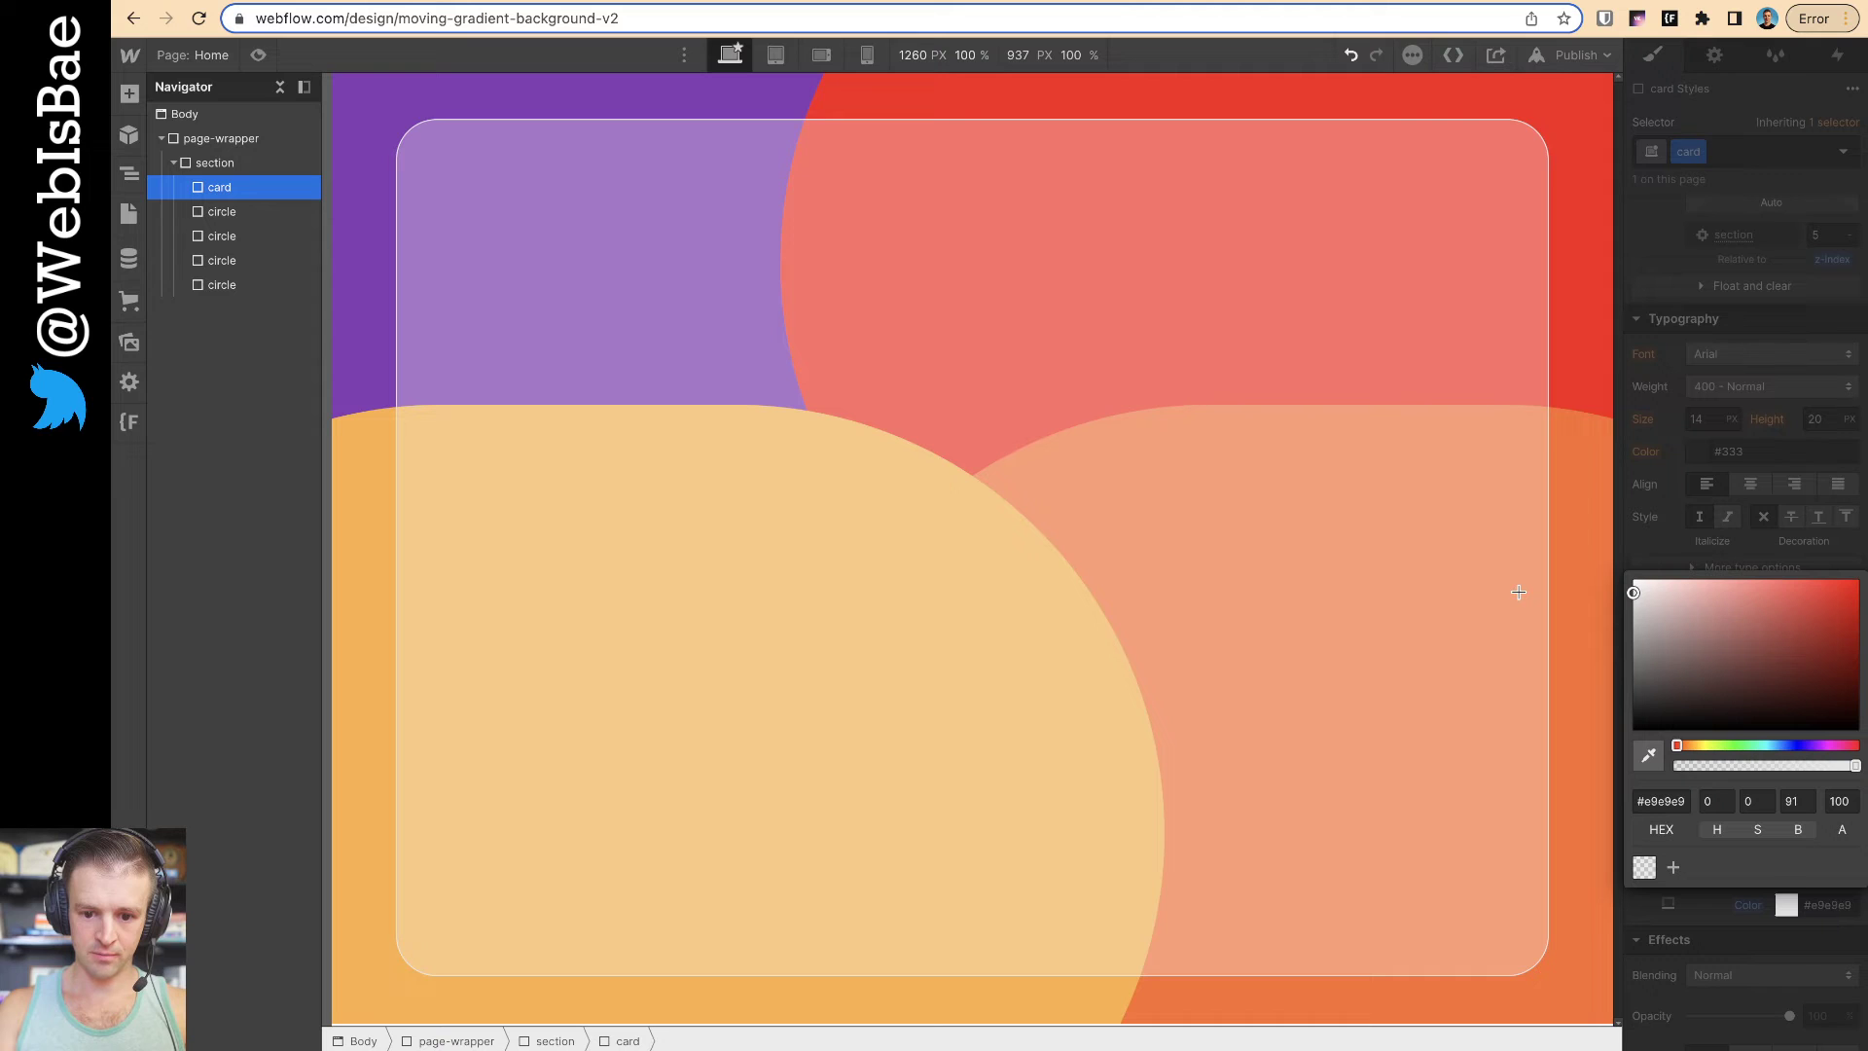
{"action": "left_click", "coordinate": [1653, 531]}
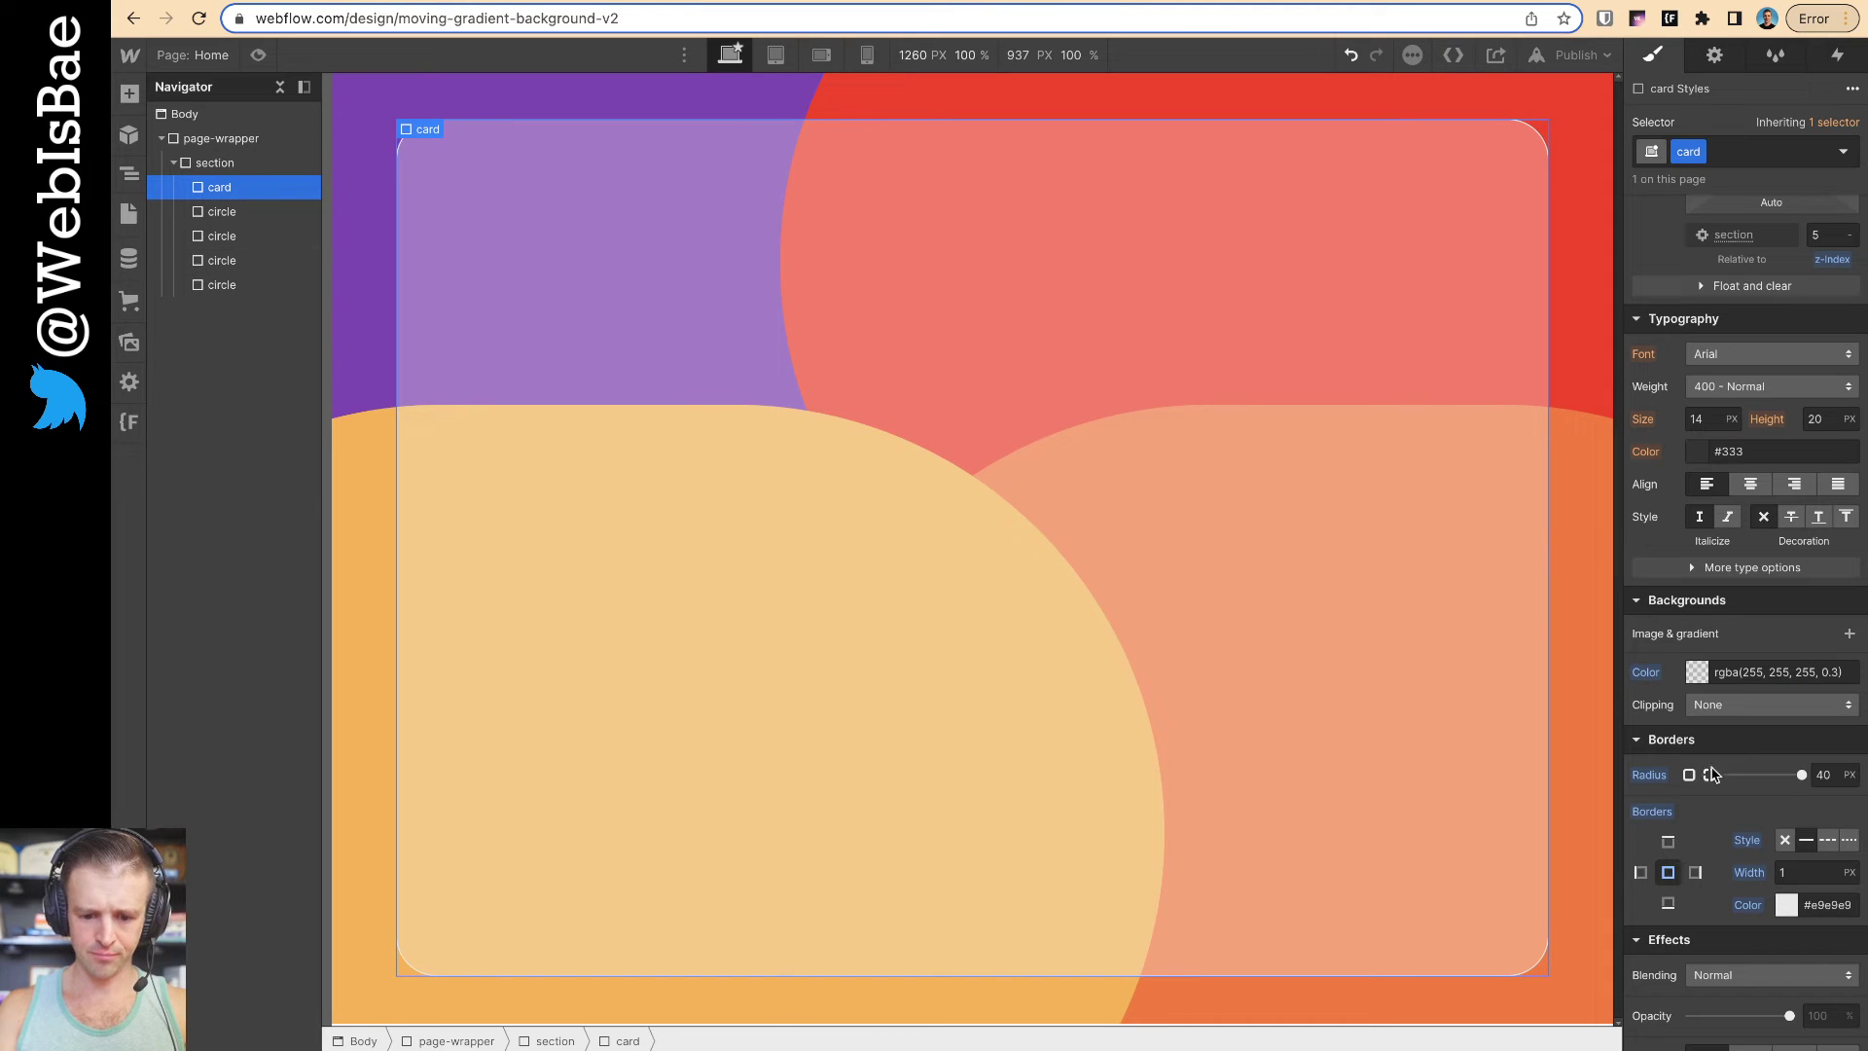
Add a backdrop filter to the card with a 20 px blur
{"action": "scroll", "coordinate": [1776, 839], "scroll_direction": "down", "scroll_amount": 3}
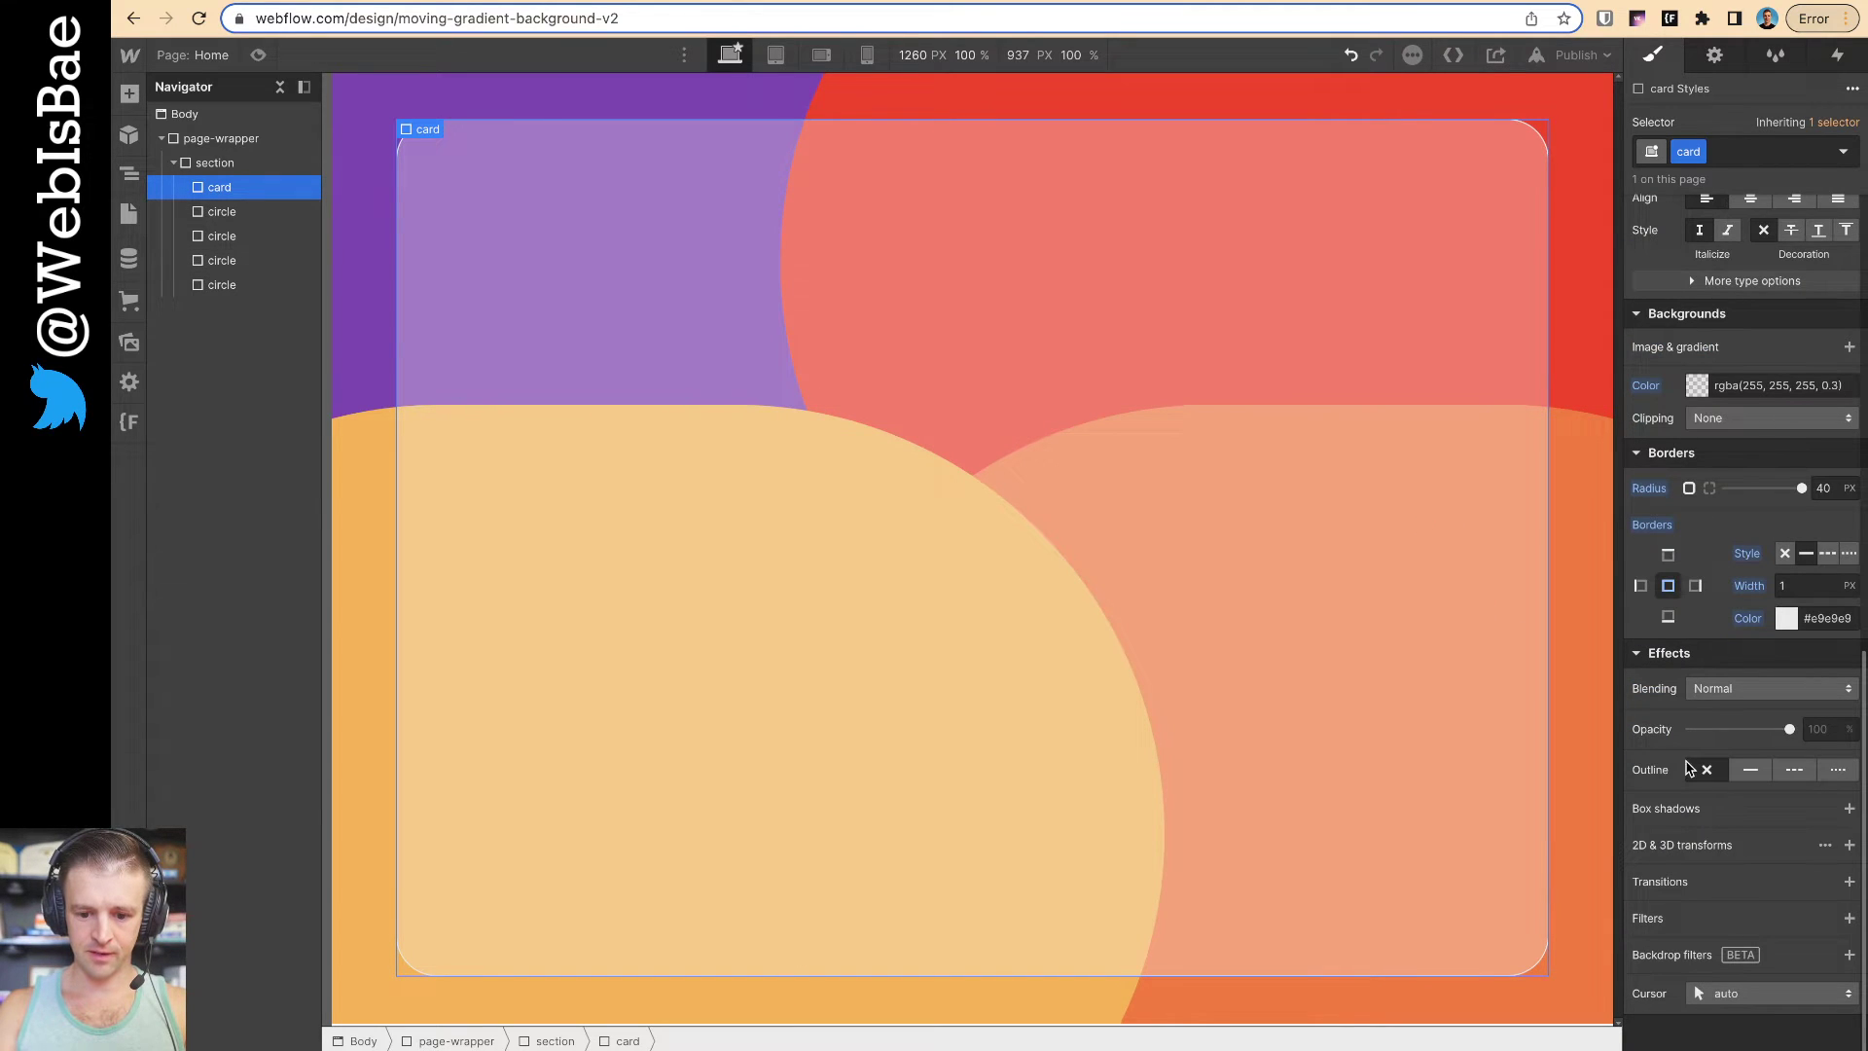
{"action": "left_click", "coordinate": [1848, 955]}
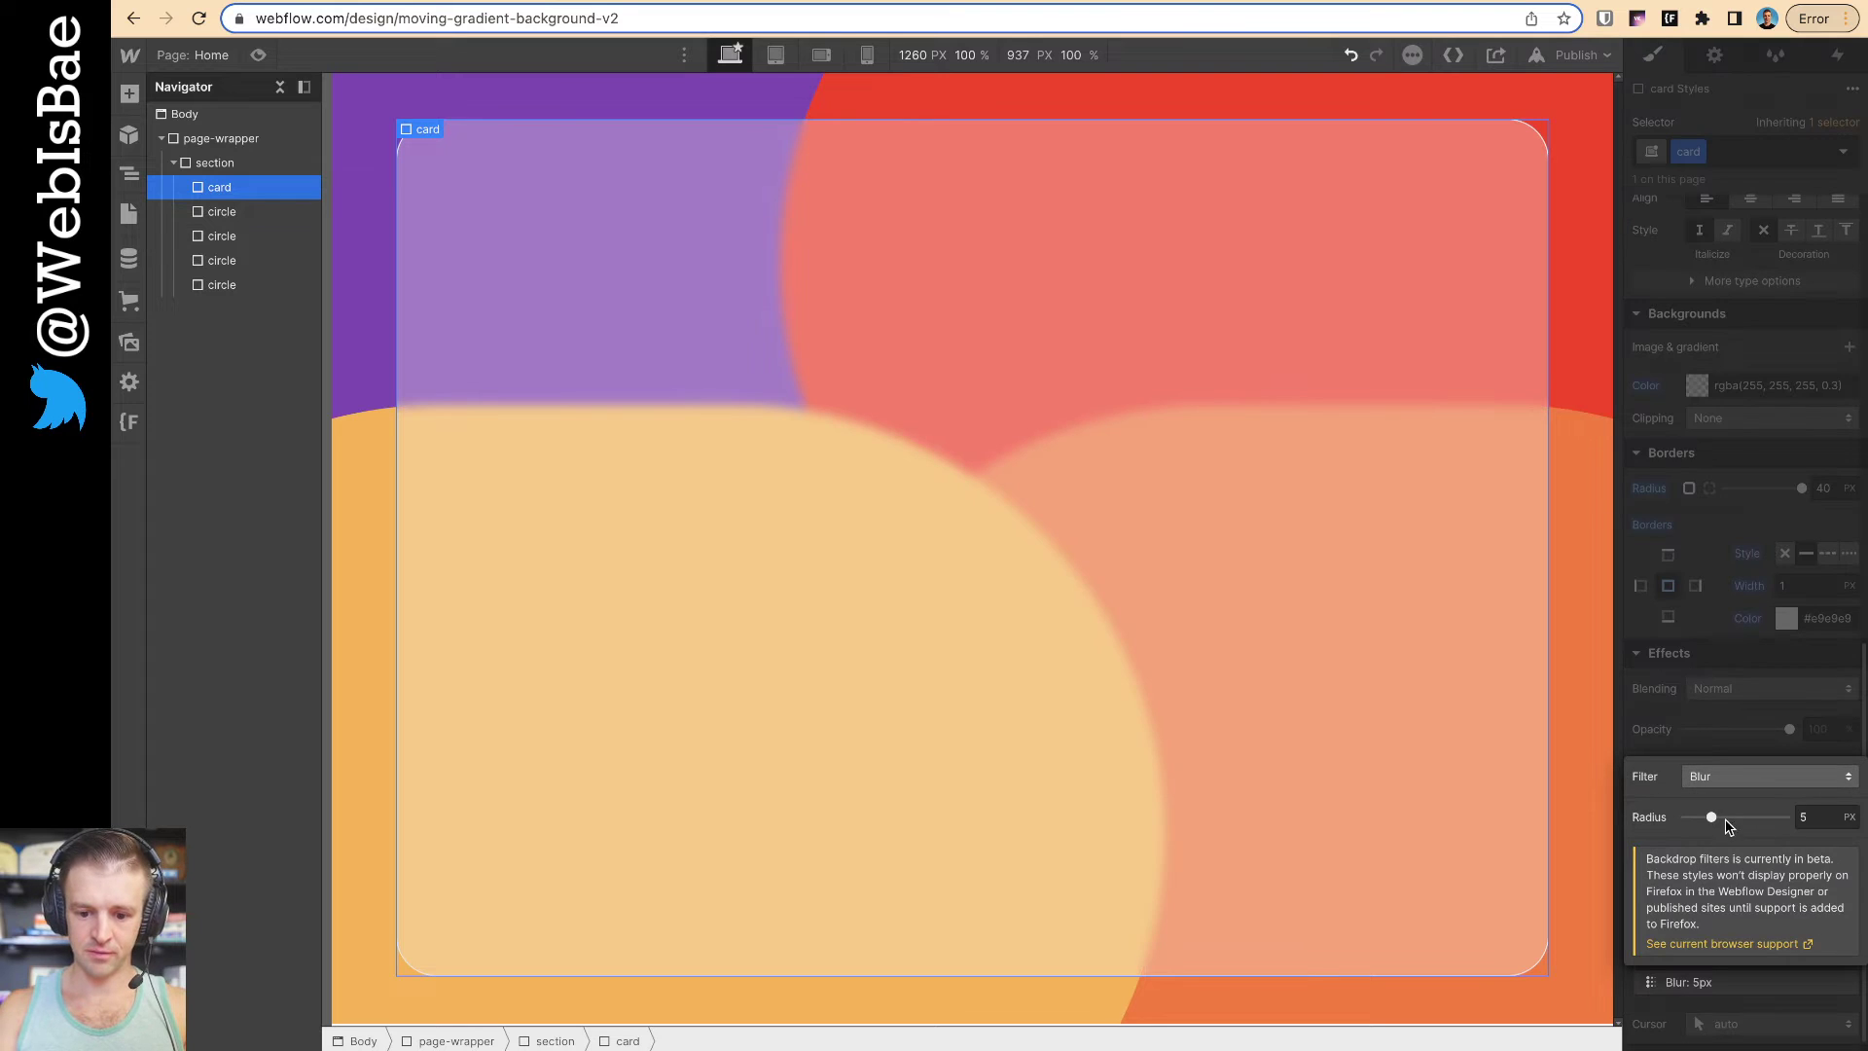
{"action": "left_click_drag", "start_coordinate": [1714, 817], "coordinate": [1786, 817]}
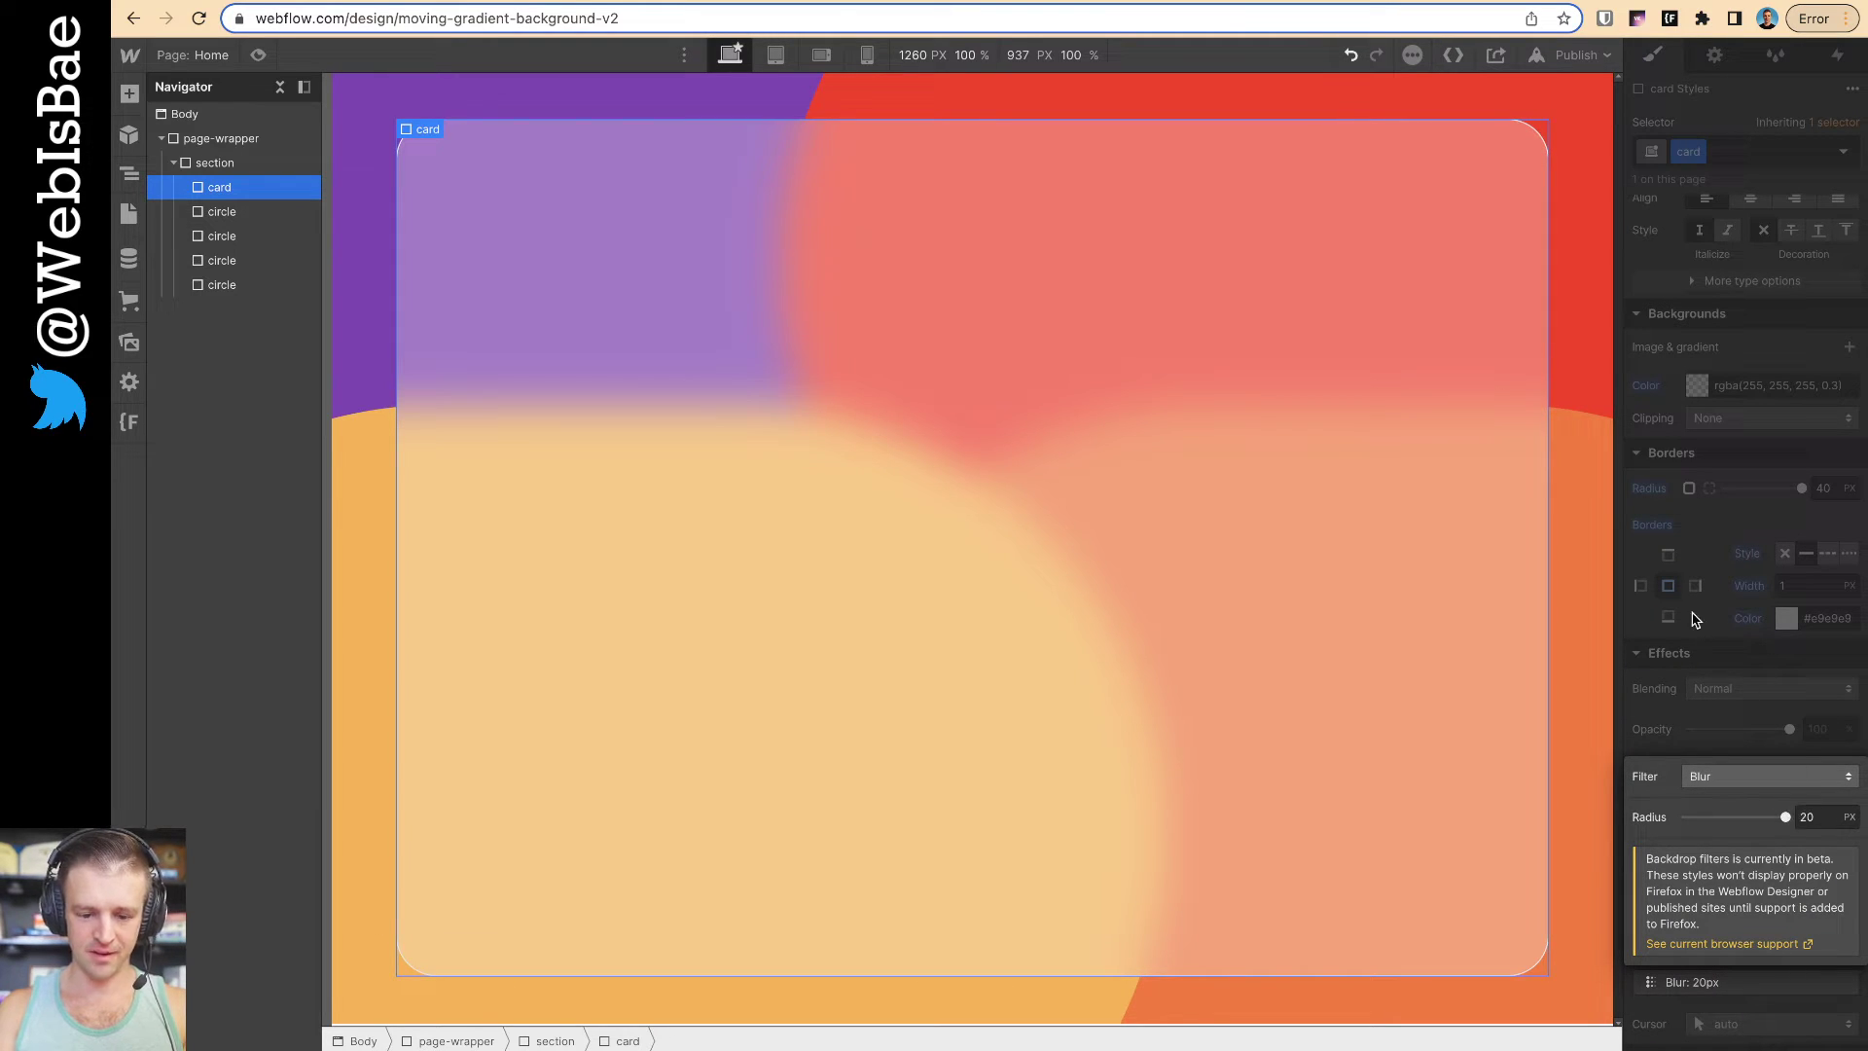
{"action": "left_click", "coordinate": [1755, 577]}
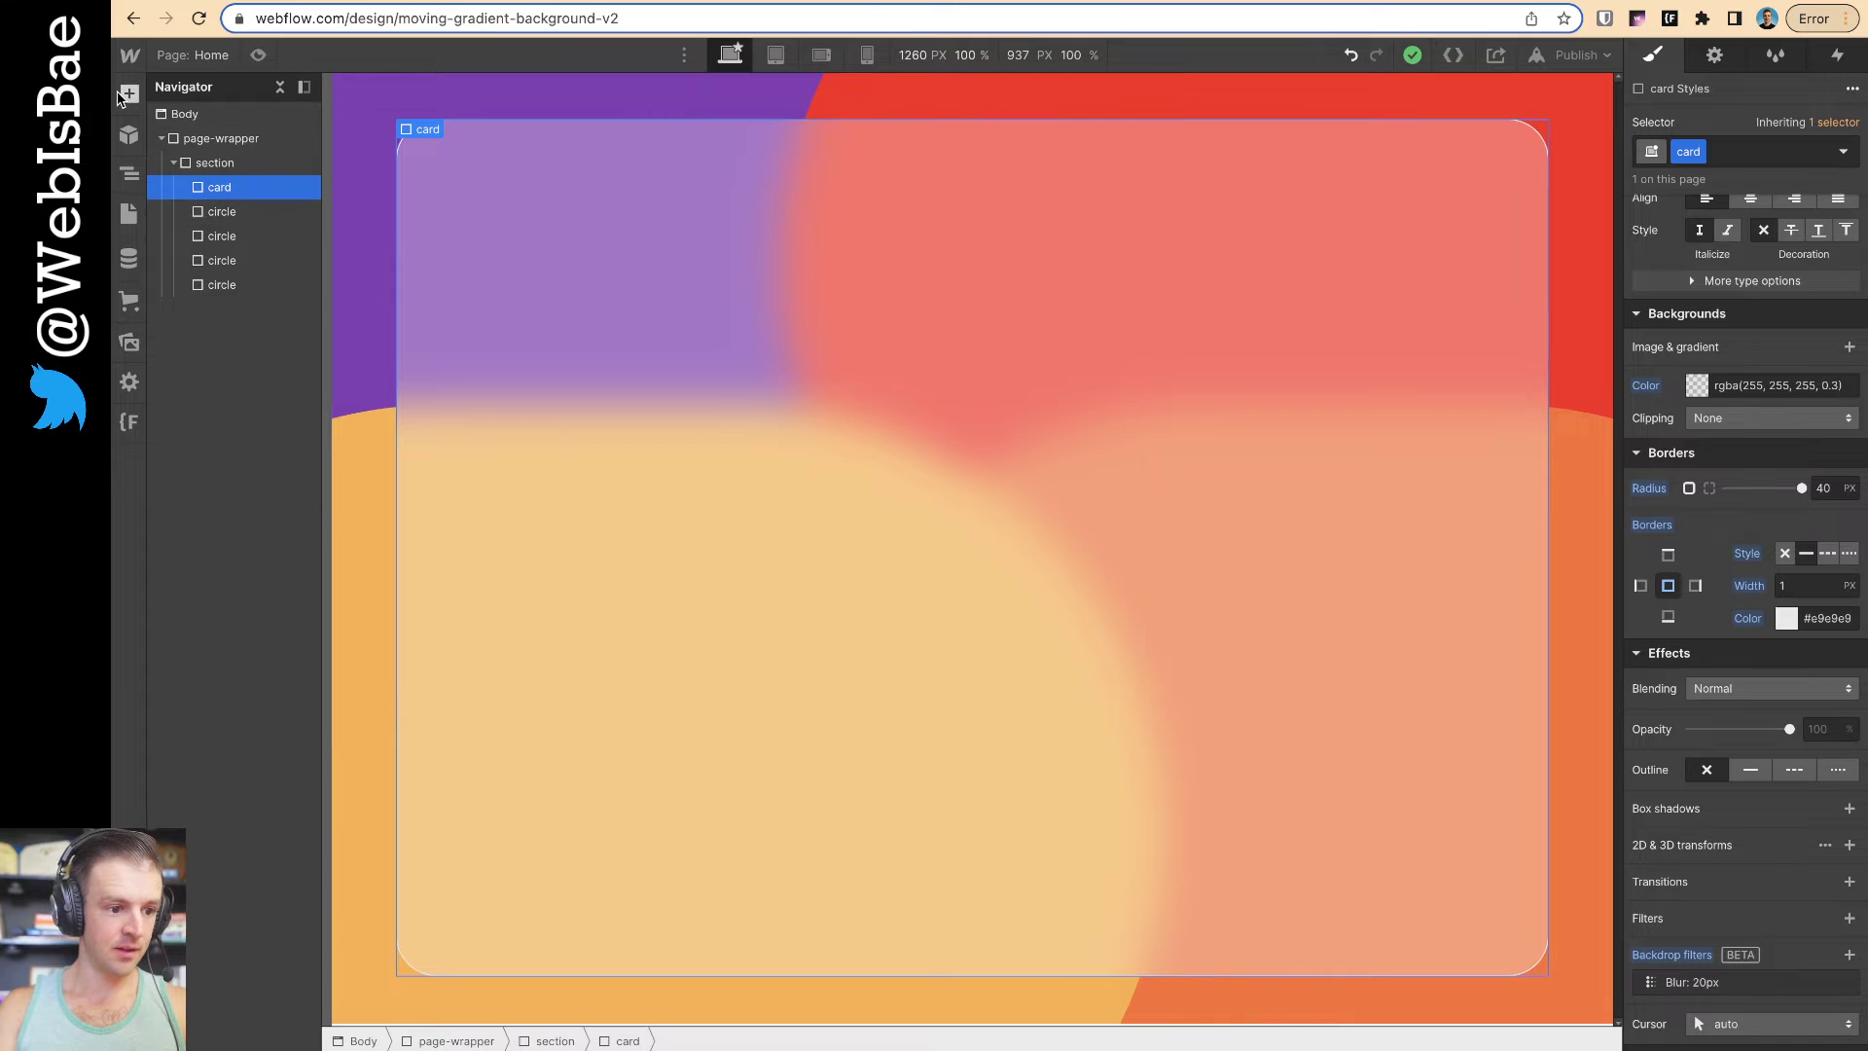
Add an H1 heading inside the card and center it both ways using a flex layout on the card
{"action": "key", "text": "a"}
{"action": "left_click_drag", "start_coordinate": [199, 680], "coordinate": [780, 562]}
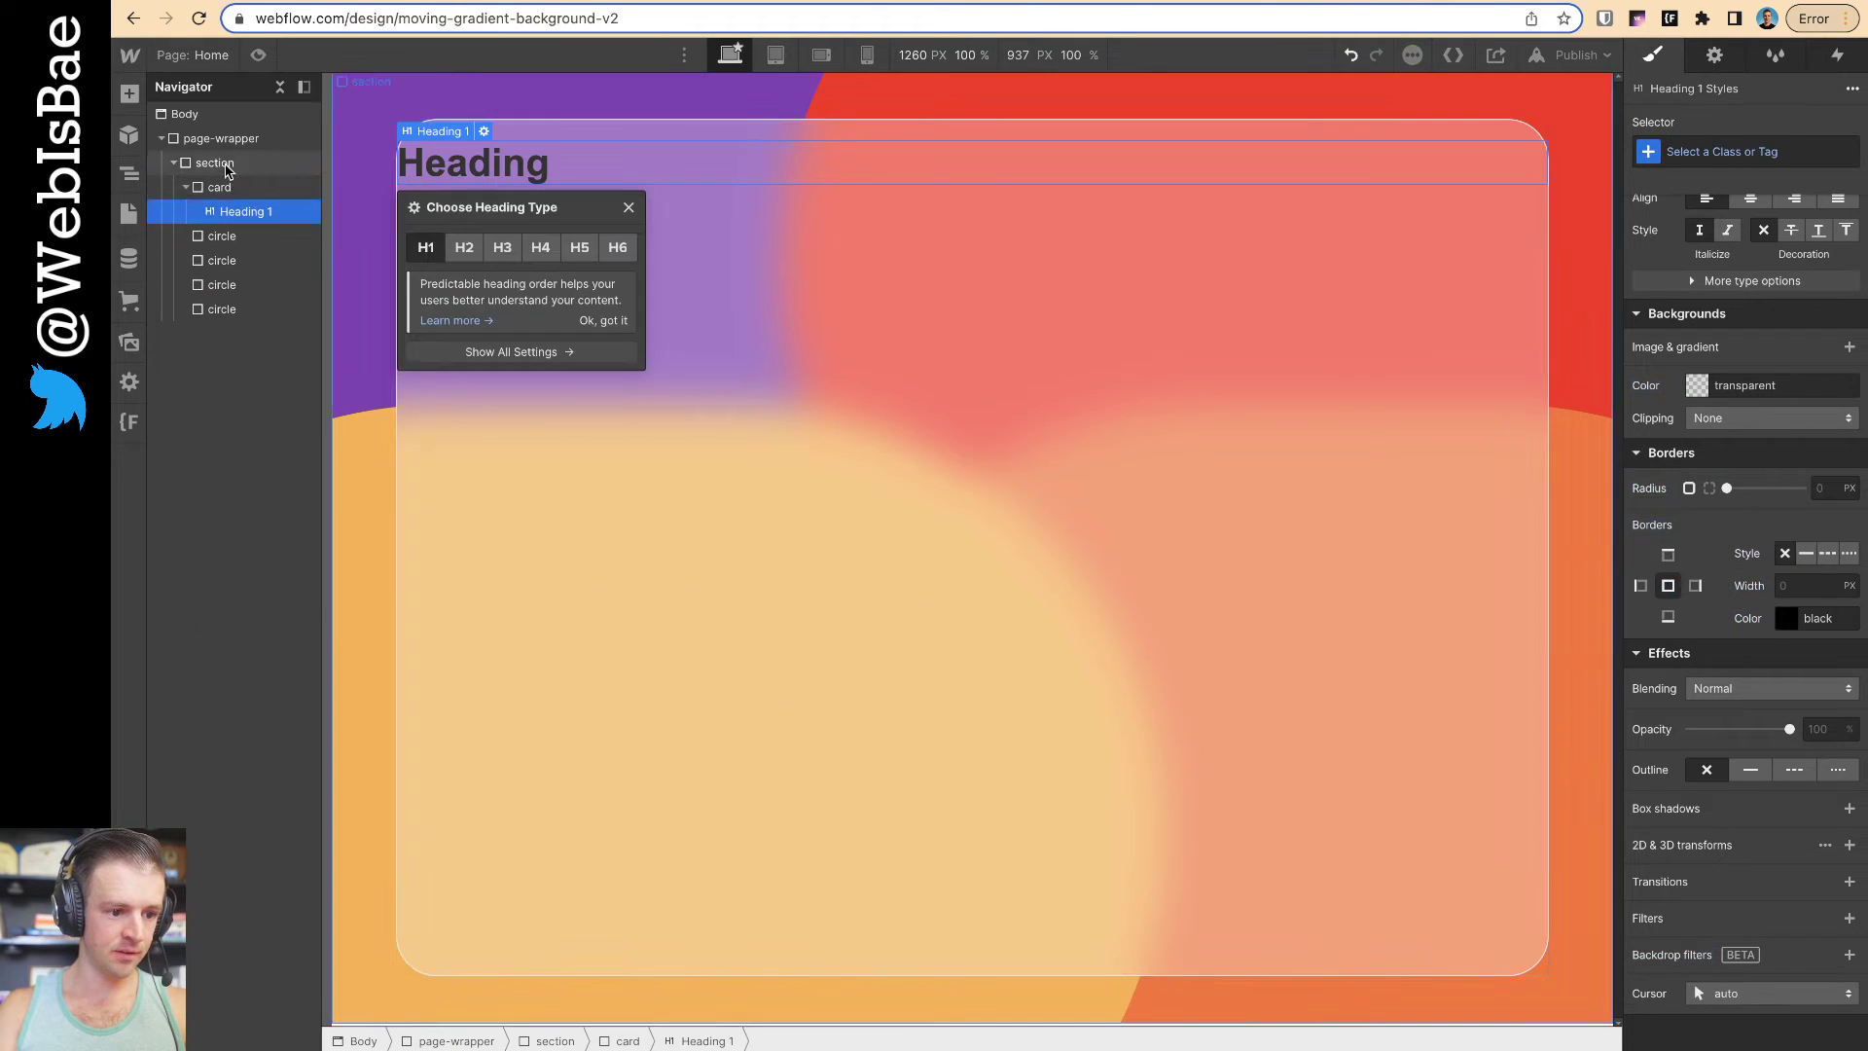
{"action": "left_click", "coordinate": [973, 544]}
{"action": "scroll", "coordinate": [1780, 302], "scroll_direction": "up", "scroll_amount": 5}
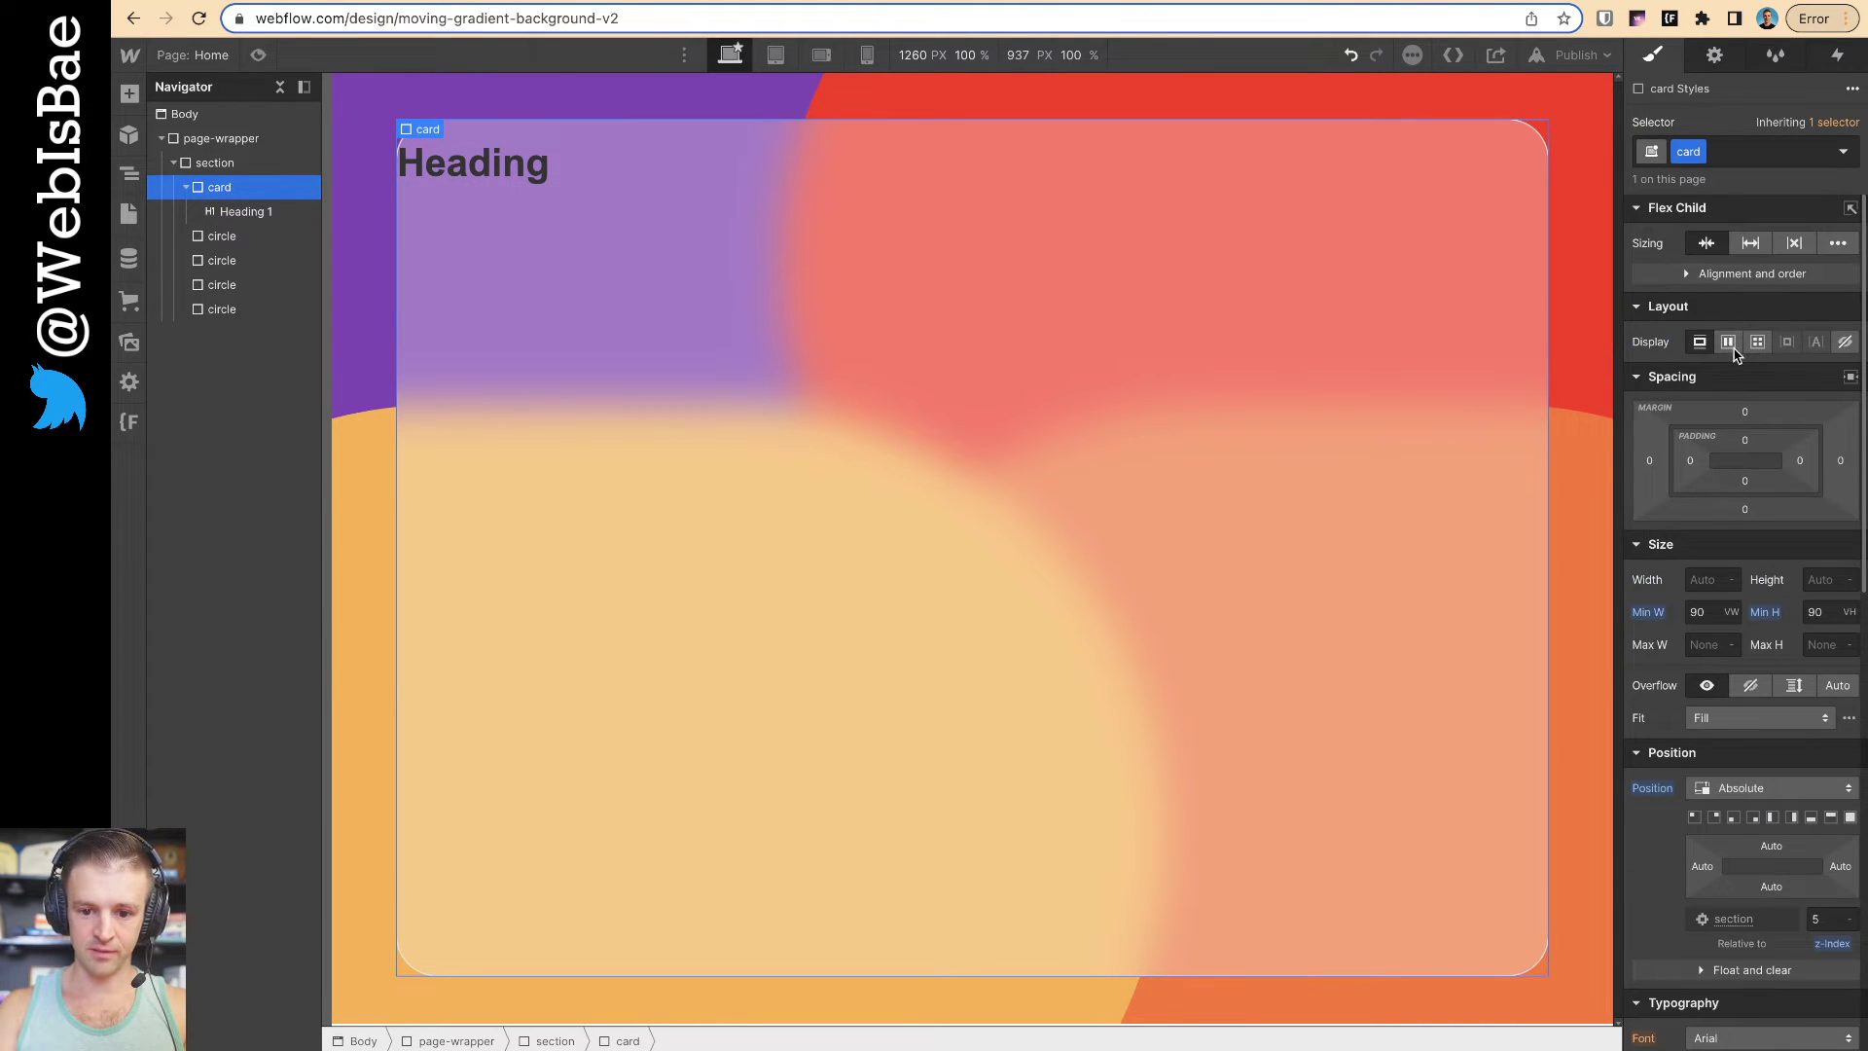
{"action": "left_click", "coordinate": [1728, 342]}
{"action": "left_click", "coordinate": [1739, 423]}
{"action": "left_click", "coordinate": [1741, 458]}
Change the heading text to "Spicy Colors"
{"action": "double_click", "coordinate": [1019, 557]}
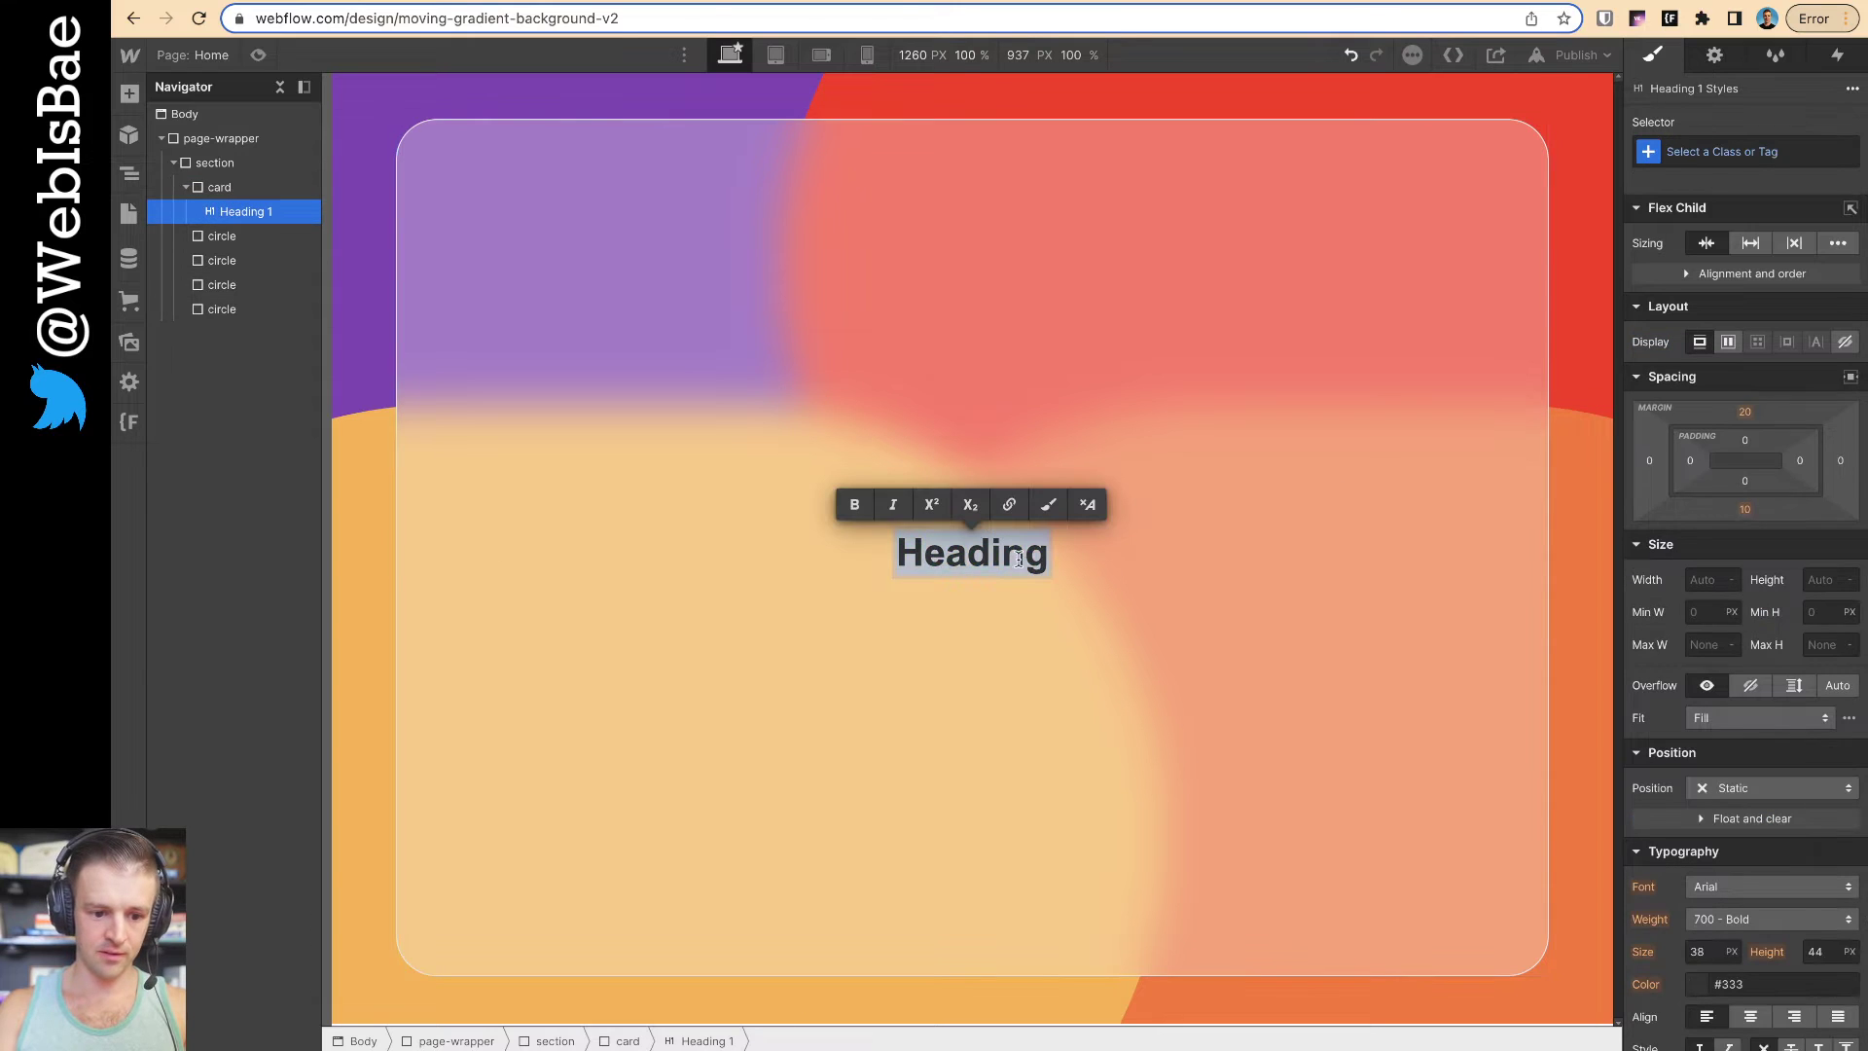
{"action": "type", "text": "Spicy Colors"}
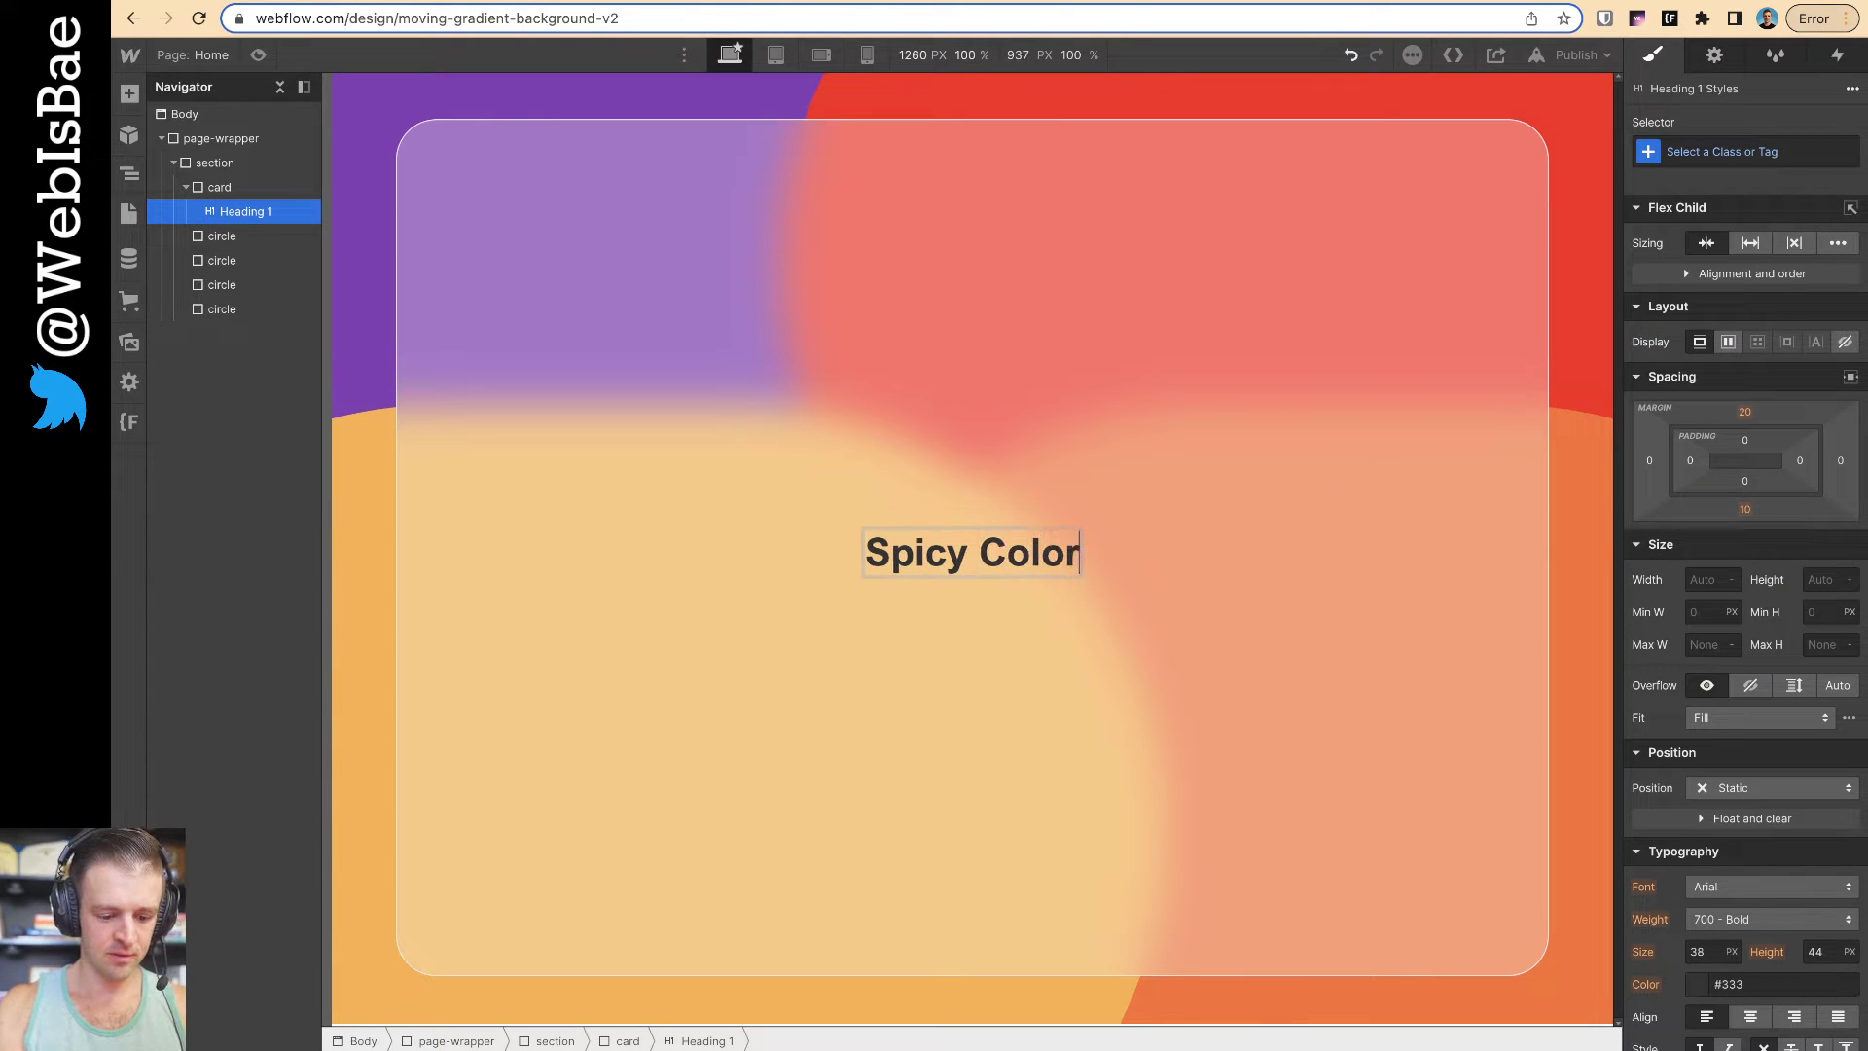
{"action": "left_click", "coordinate": [1048, 576]}
Set the heading's font size to 5 VW and its line height to 1.3
{"action": "left_click", "coordinate": [973, 553]}
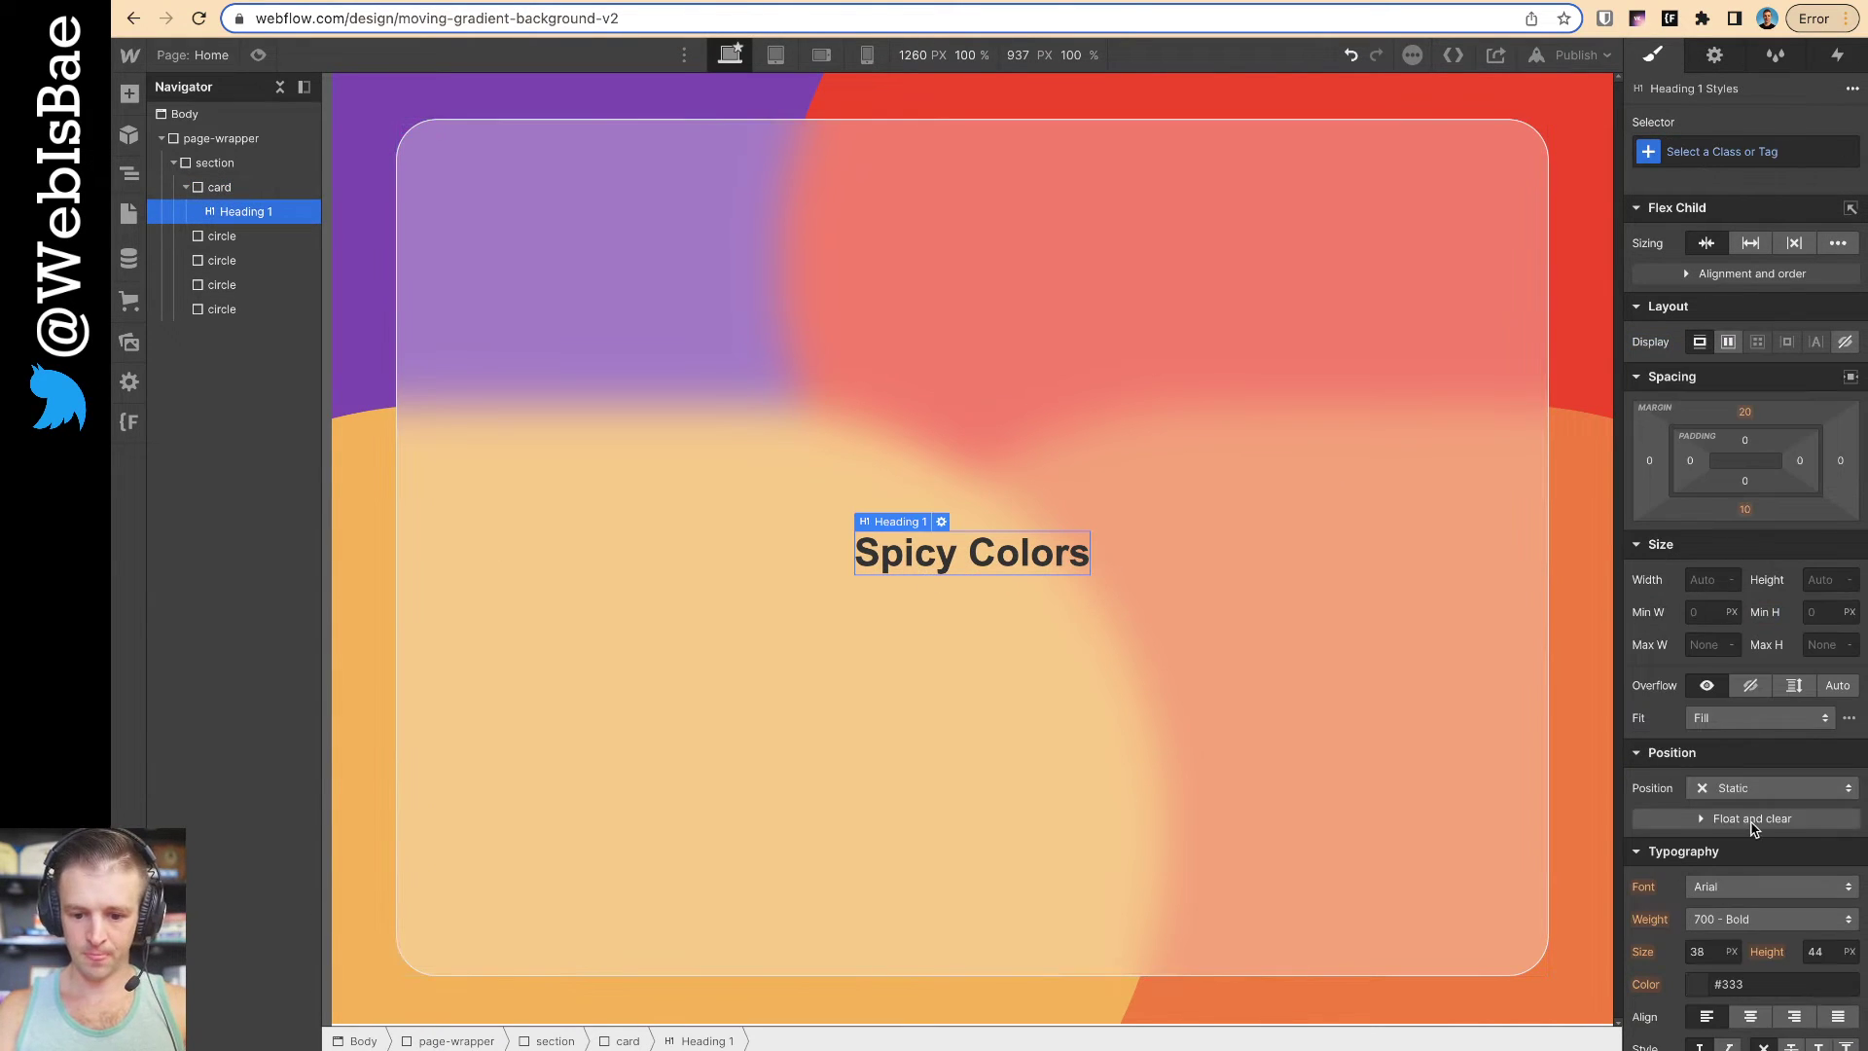
{"action": "scroll", "coordinate": [1721, 930], "scroll_direction": "down", "scroll_amount": 1}
{"action": "left_click", "coordinate": [1721, 948]}
{"action": "type", "text": "5"}
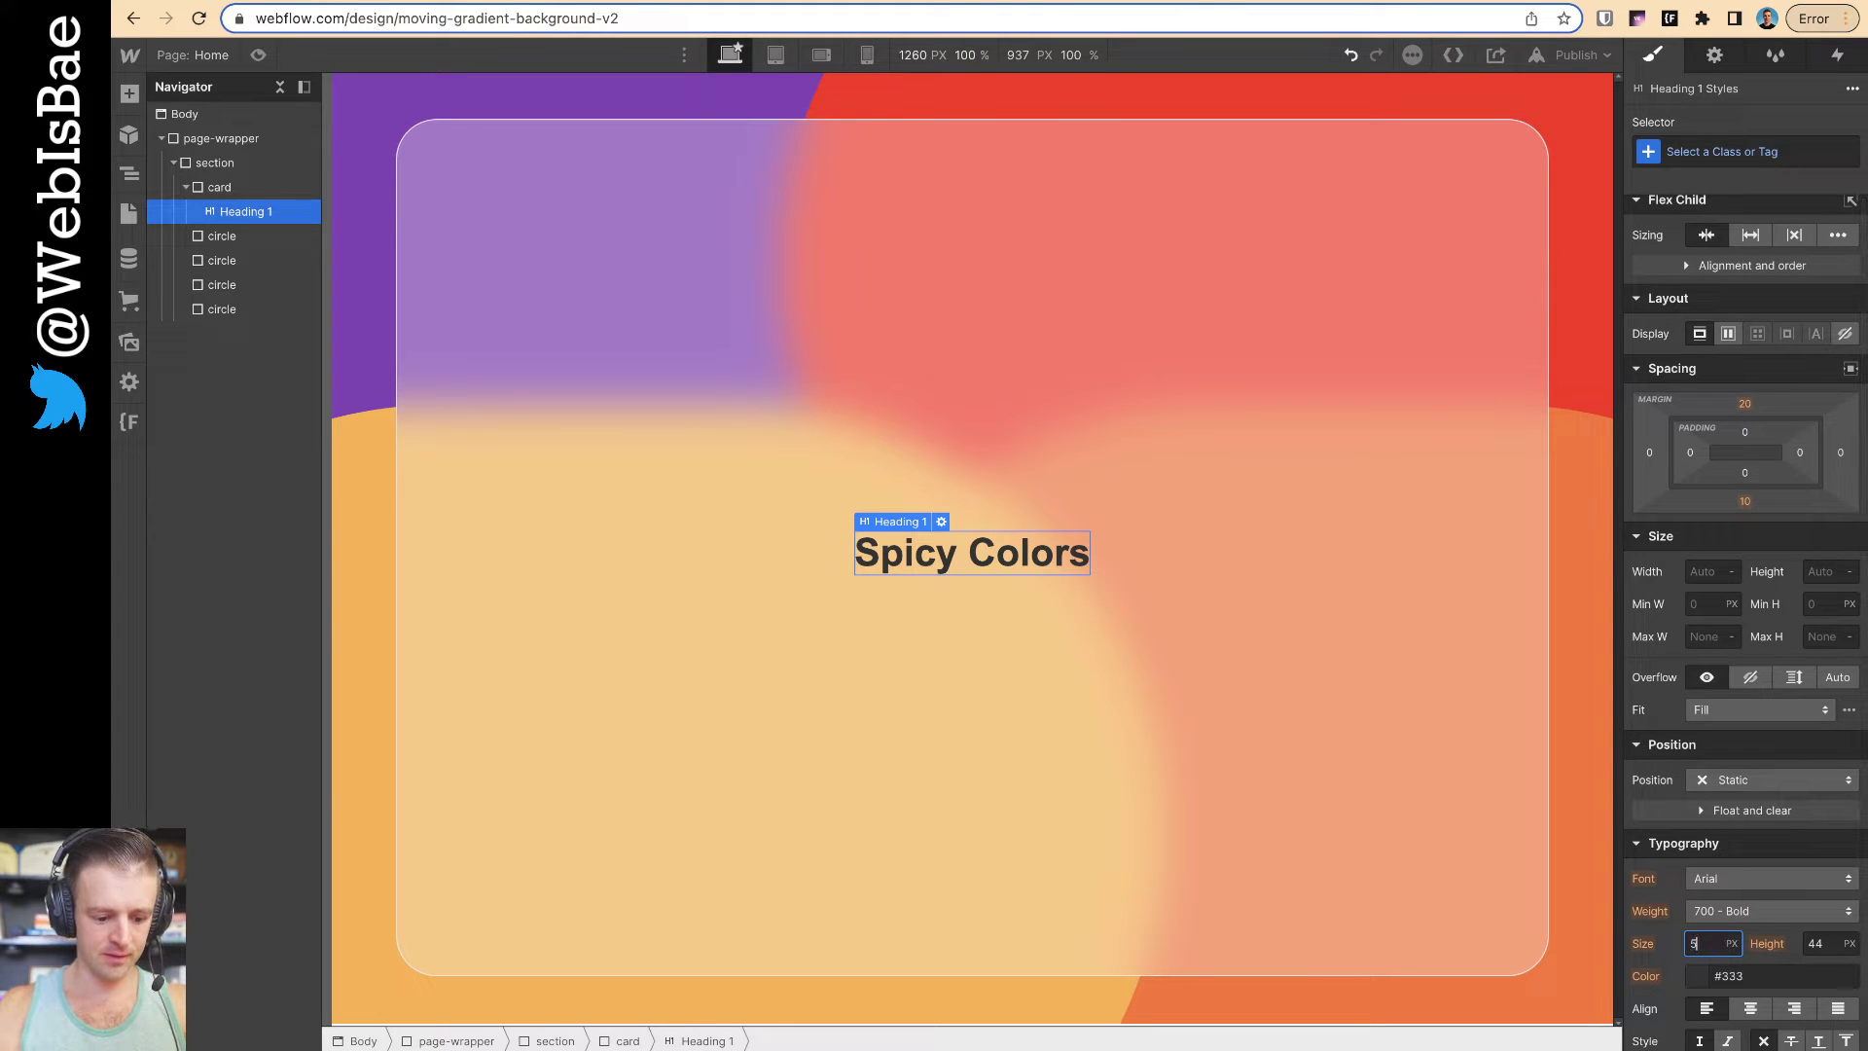
{"action": "type", "text": "vw"}
{"action": "key", "text": "Return"}
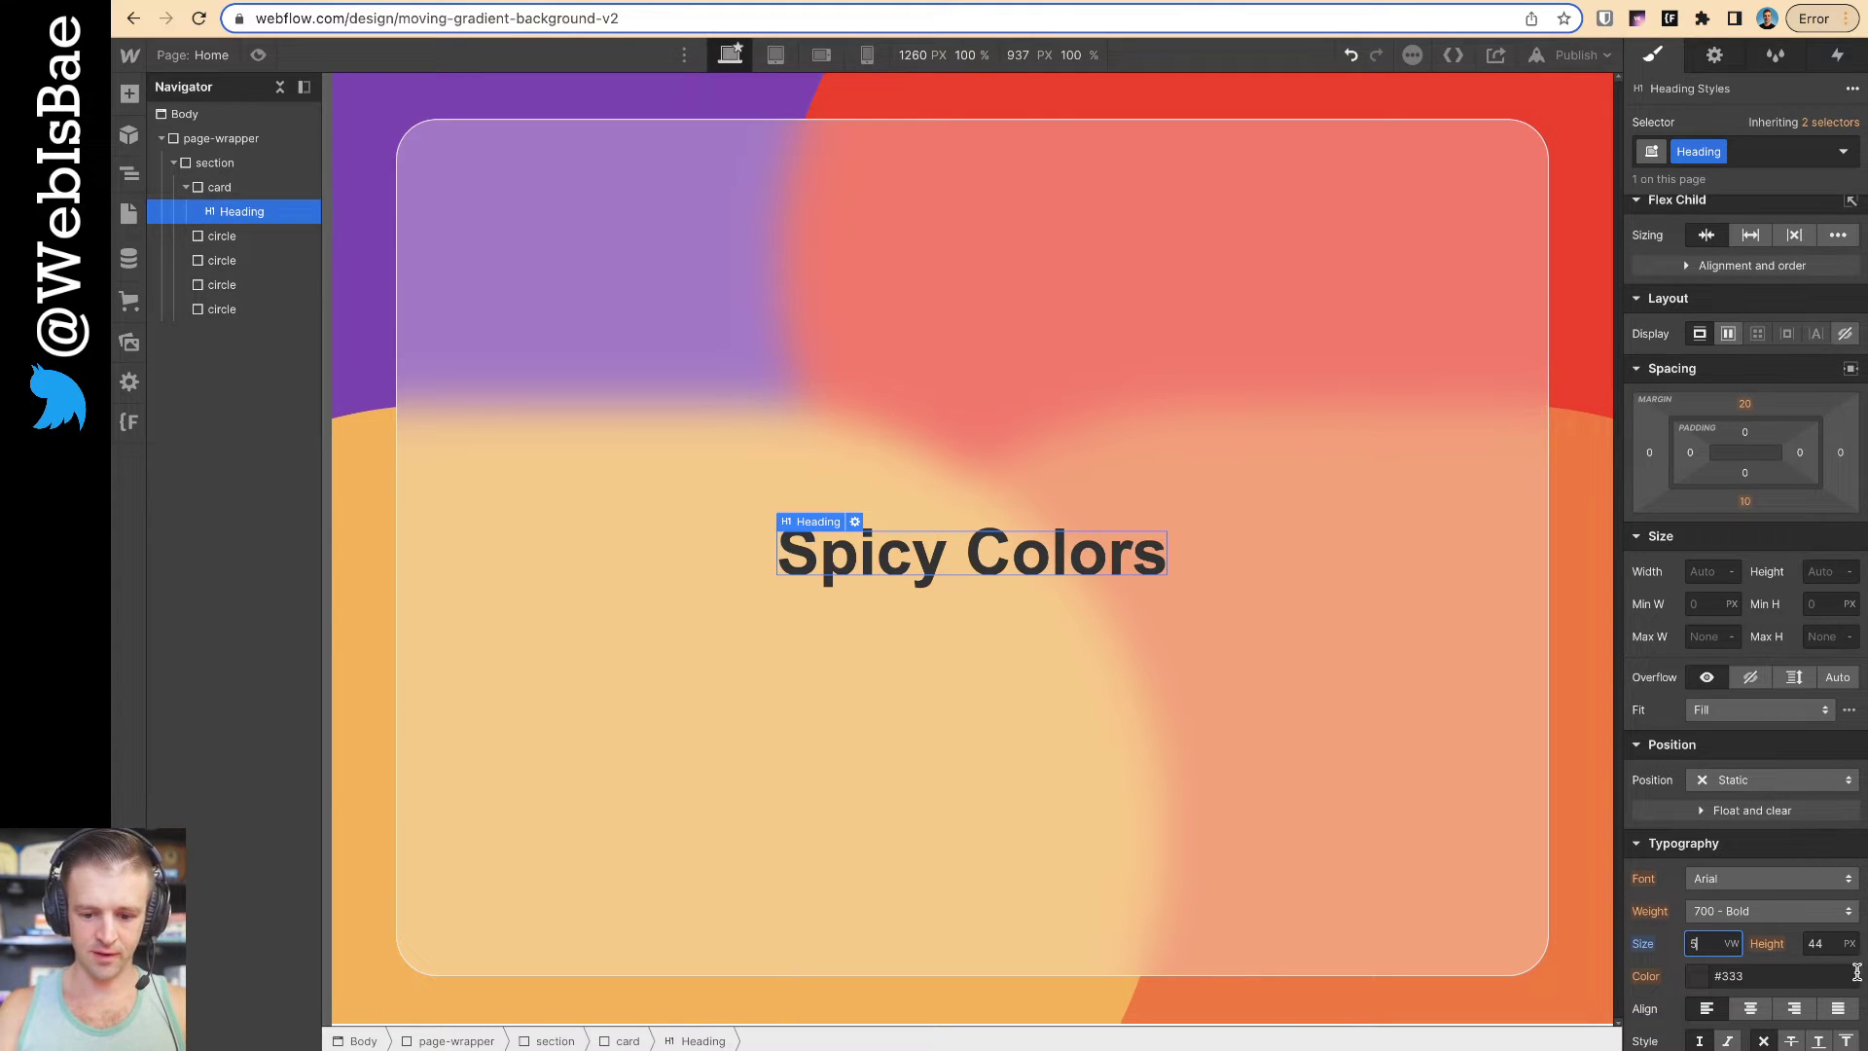
{"action": "left_click", "coordinate": [1831, 945]}
{"action": "type", "text": "1"}
{"action": "key", "text": "Return"}
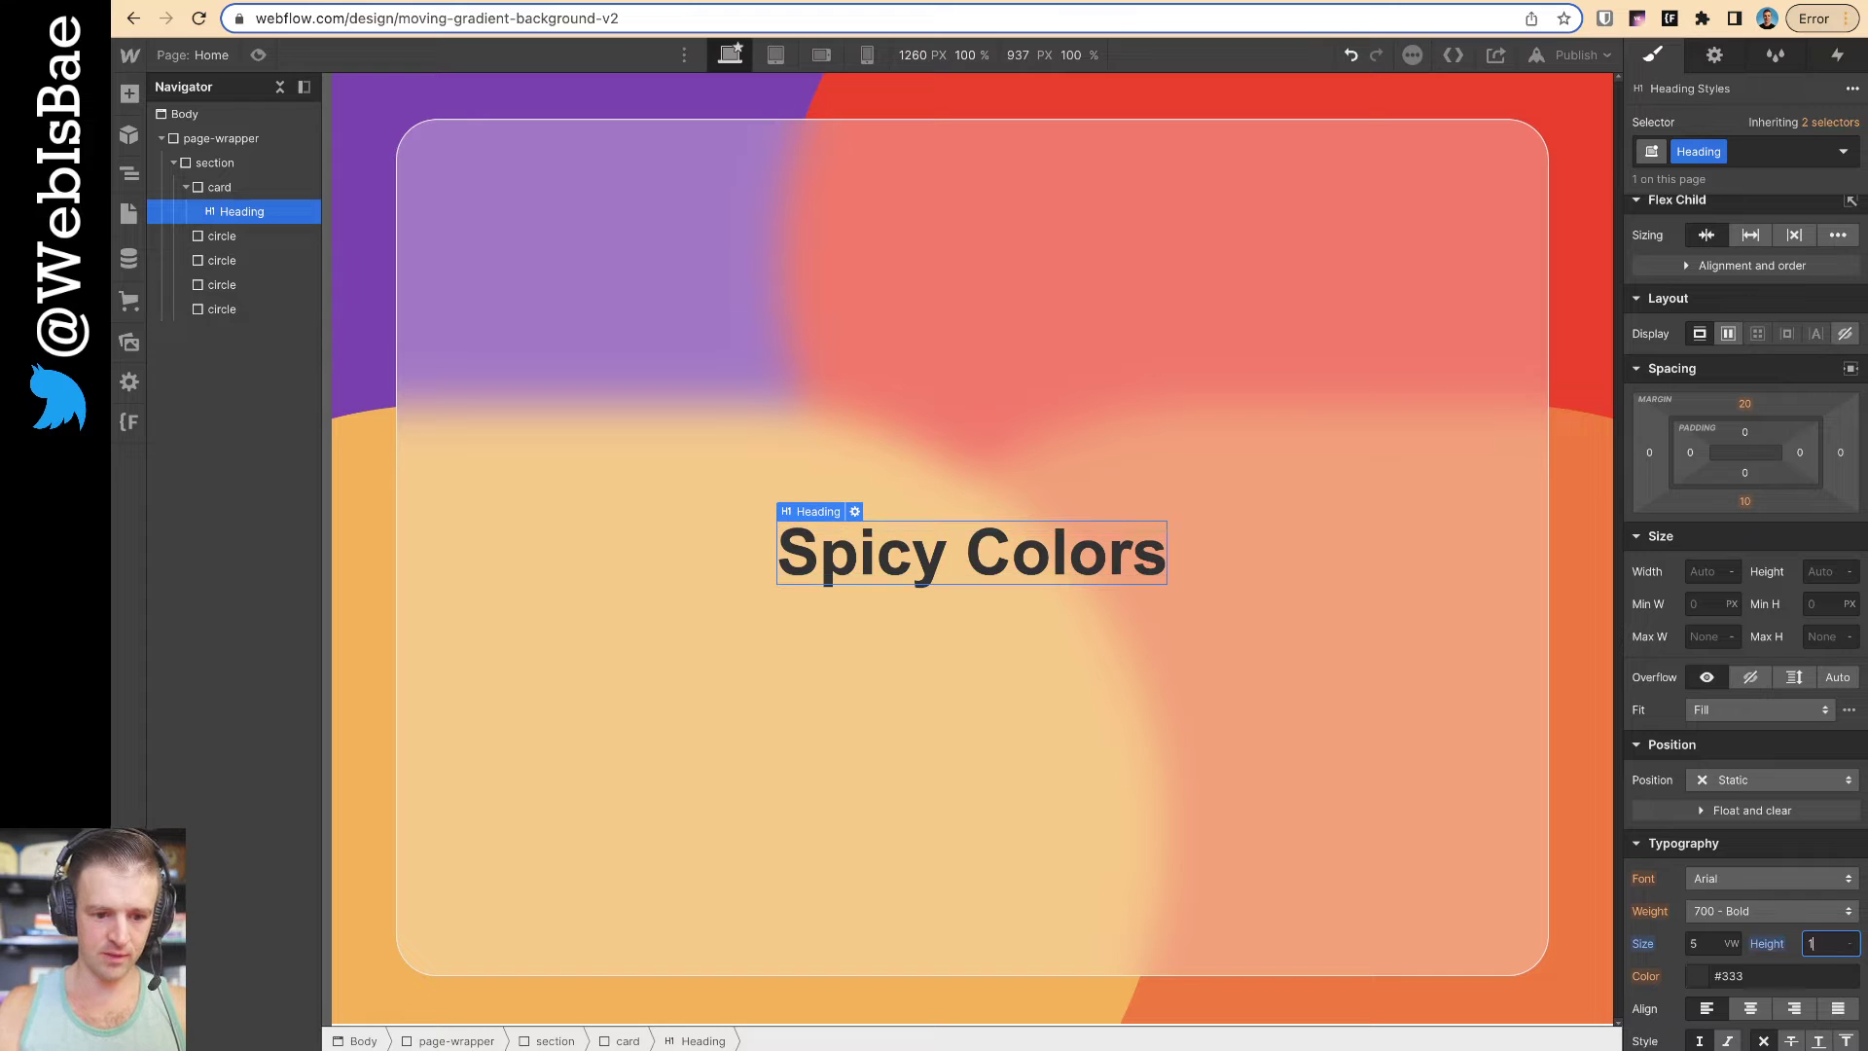
{"action": "type", "text": ".3"}
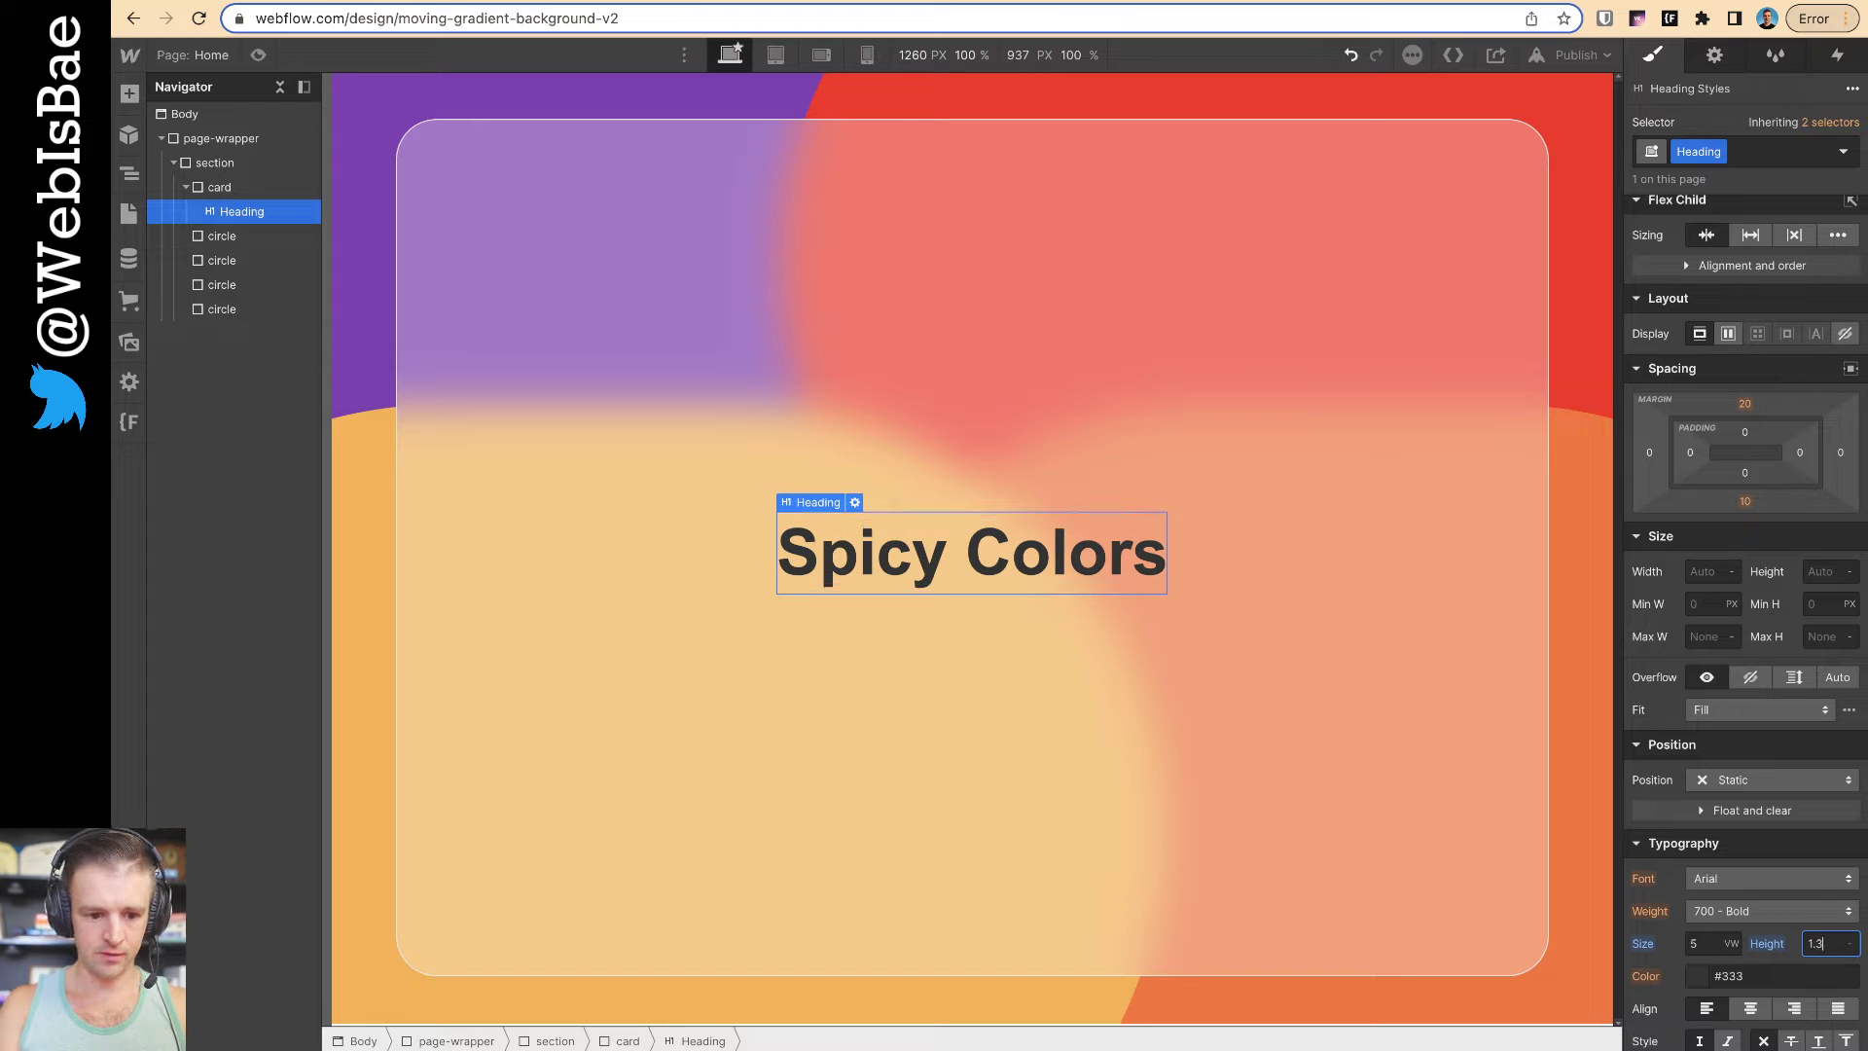
Increase the heading's font size to 9 VW
{"action": "left_click", "coordinate": [1718, 946]}
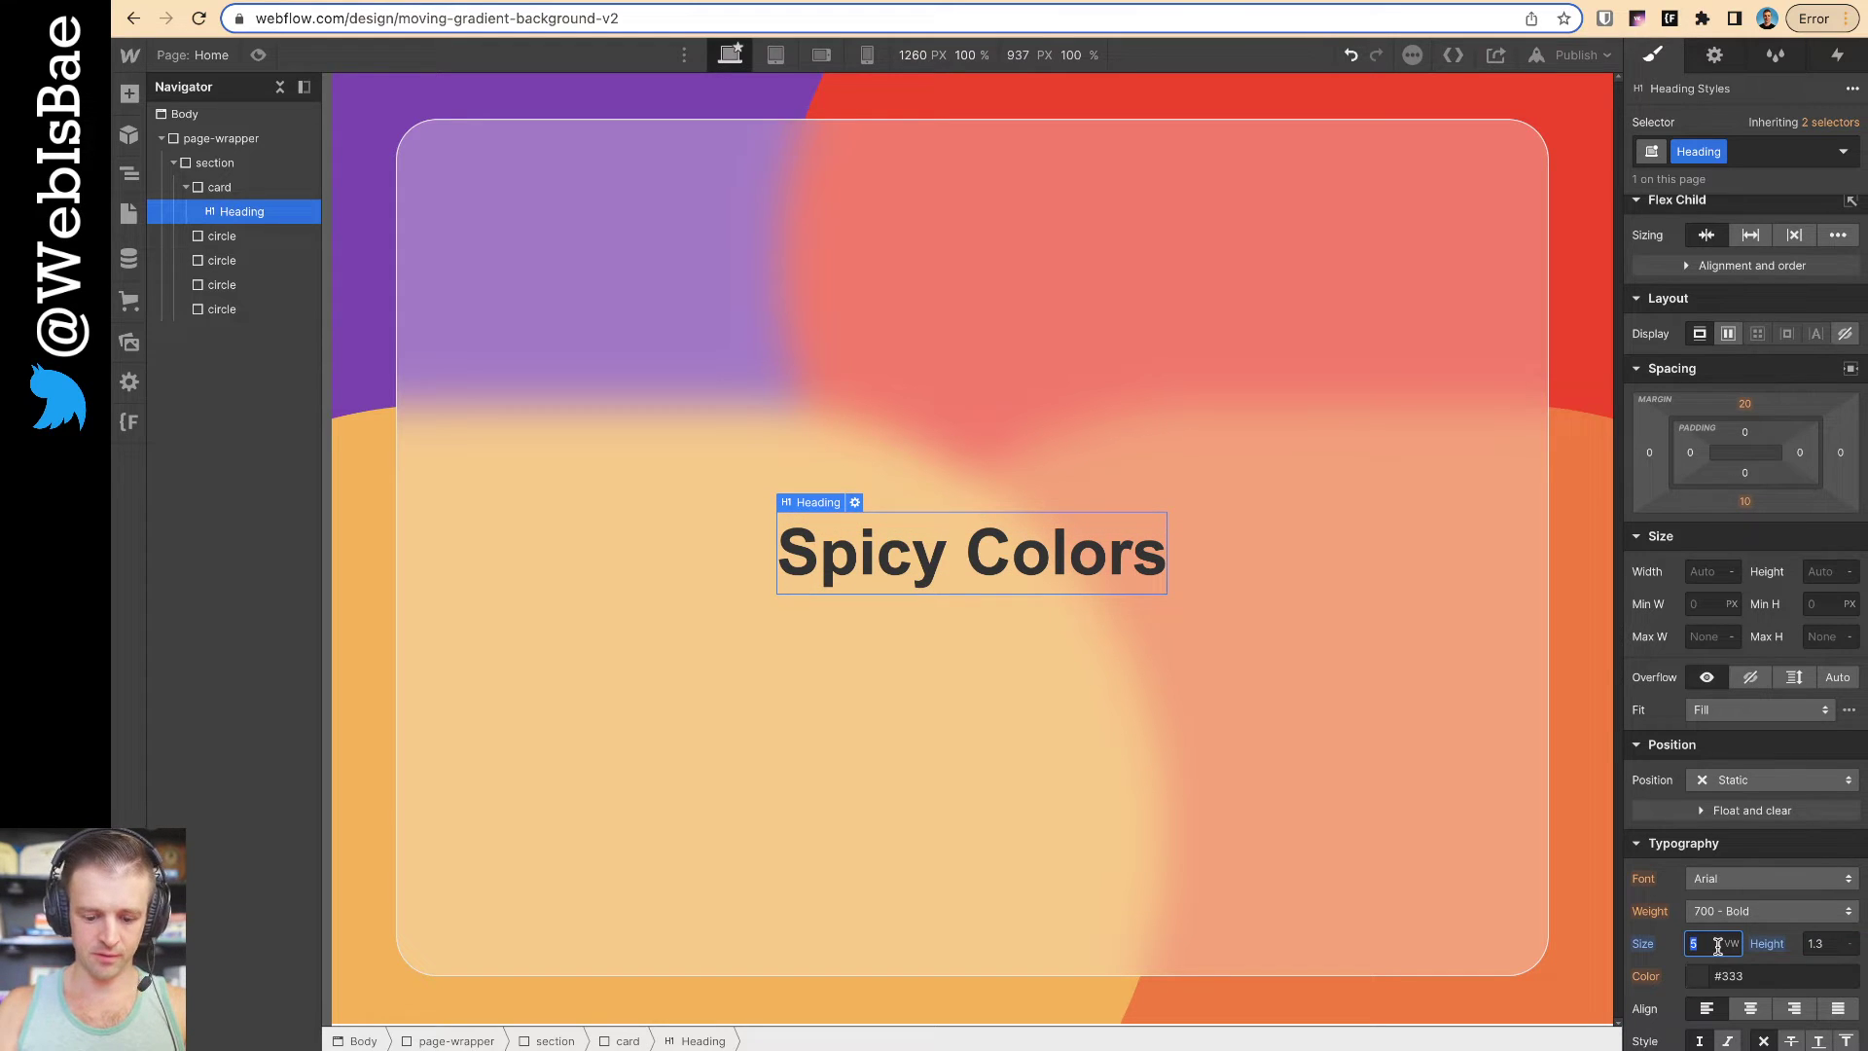
{"action": "key", "text": "Up"}
{"action": "key", "text": "Up"}
{"action": "key", "text": "Up"}
{"action": "key", "text": "Up"}
{"action": "key", "text": "Up"}
{"action": "key", "text": "Down"}
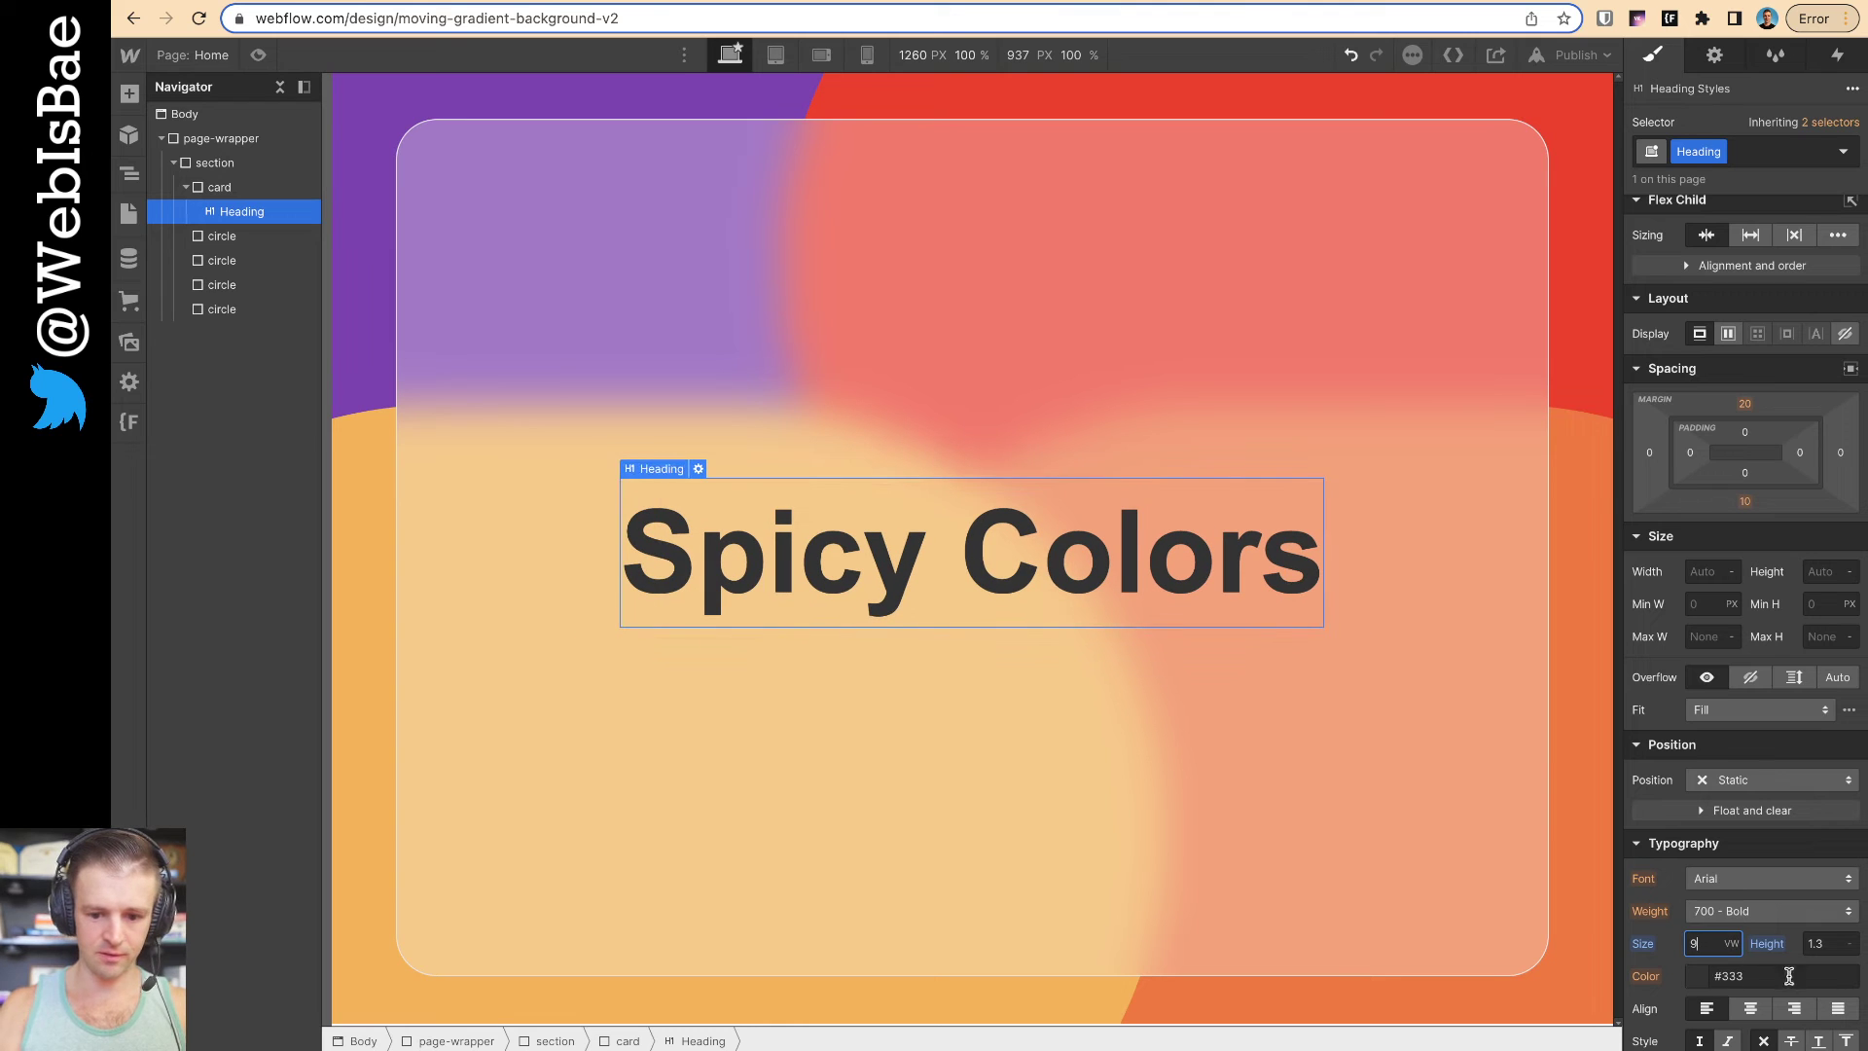
Set the heading's font to system-ui with a weight of 900 - Black
{"action": "left_click", "coordinate": [1766, 878]}
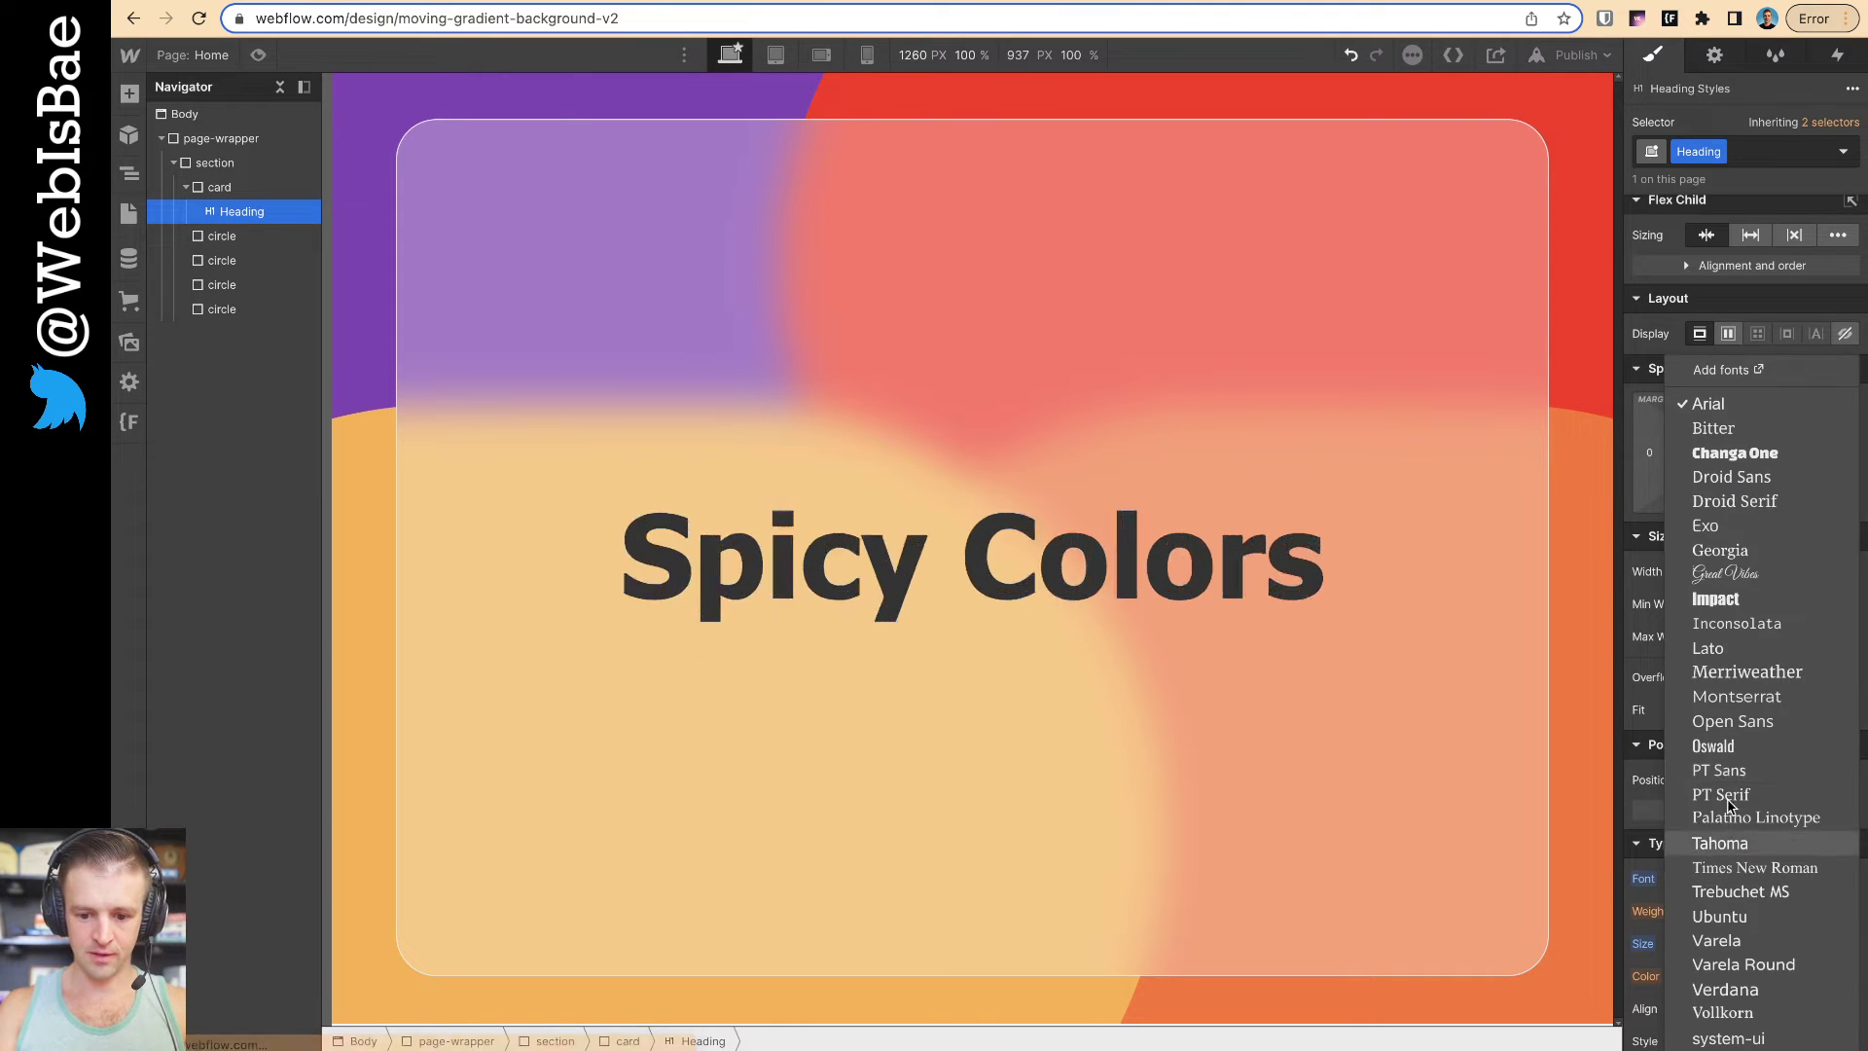
{"action": "left_click", "coordinate": [1761, 1039]}
{"action": "left_click", "coordinate": [1766, 911]}
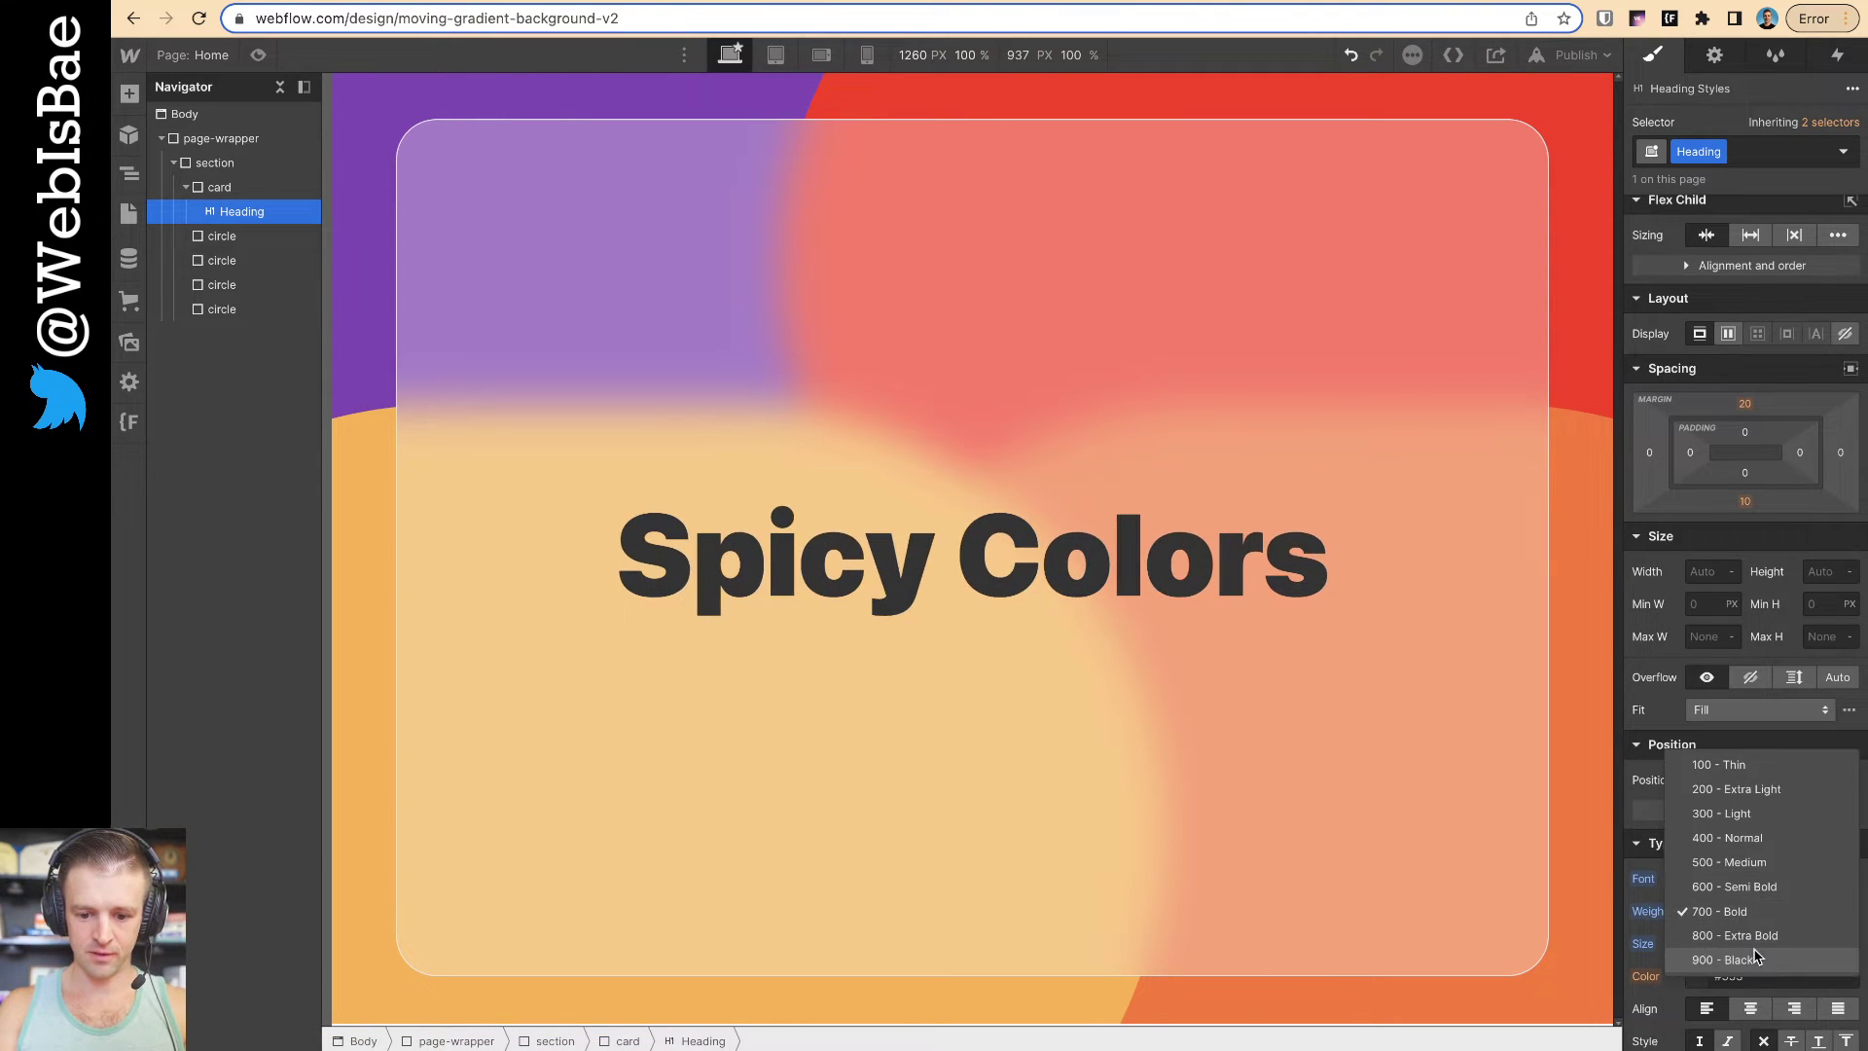
{"action": "left_click", "coordinate": [1756, 958]}
{"action": "left_click", "coordinate": [1158, 753]}
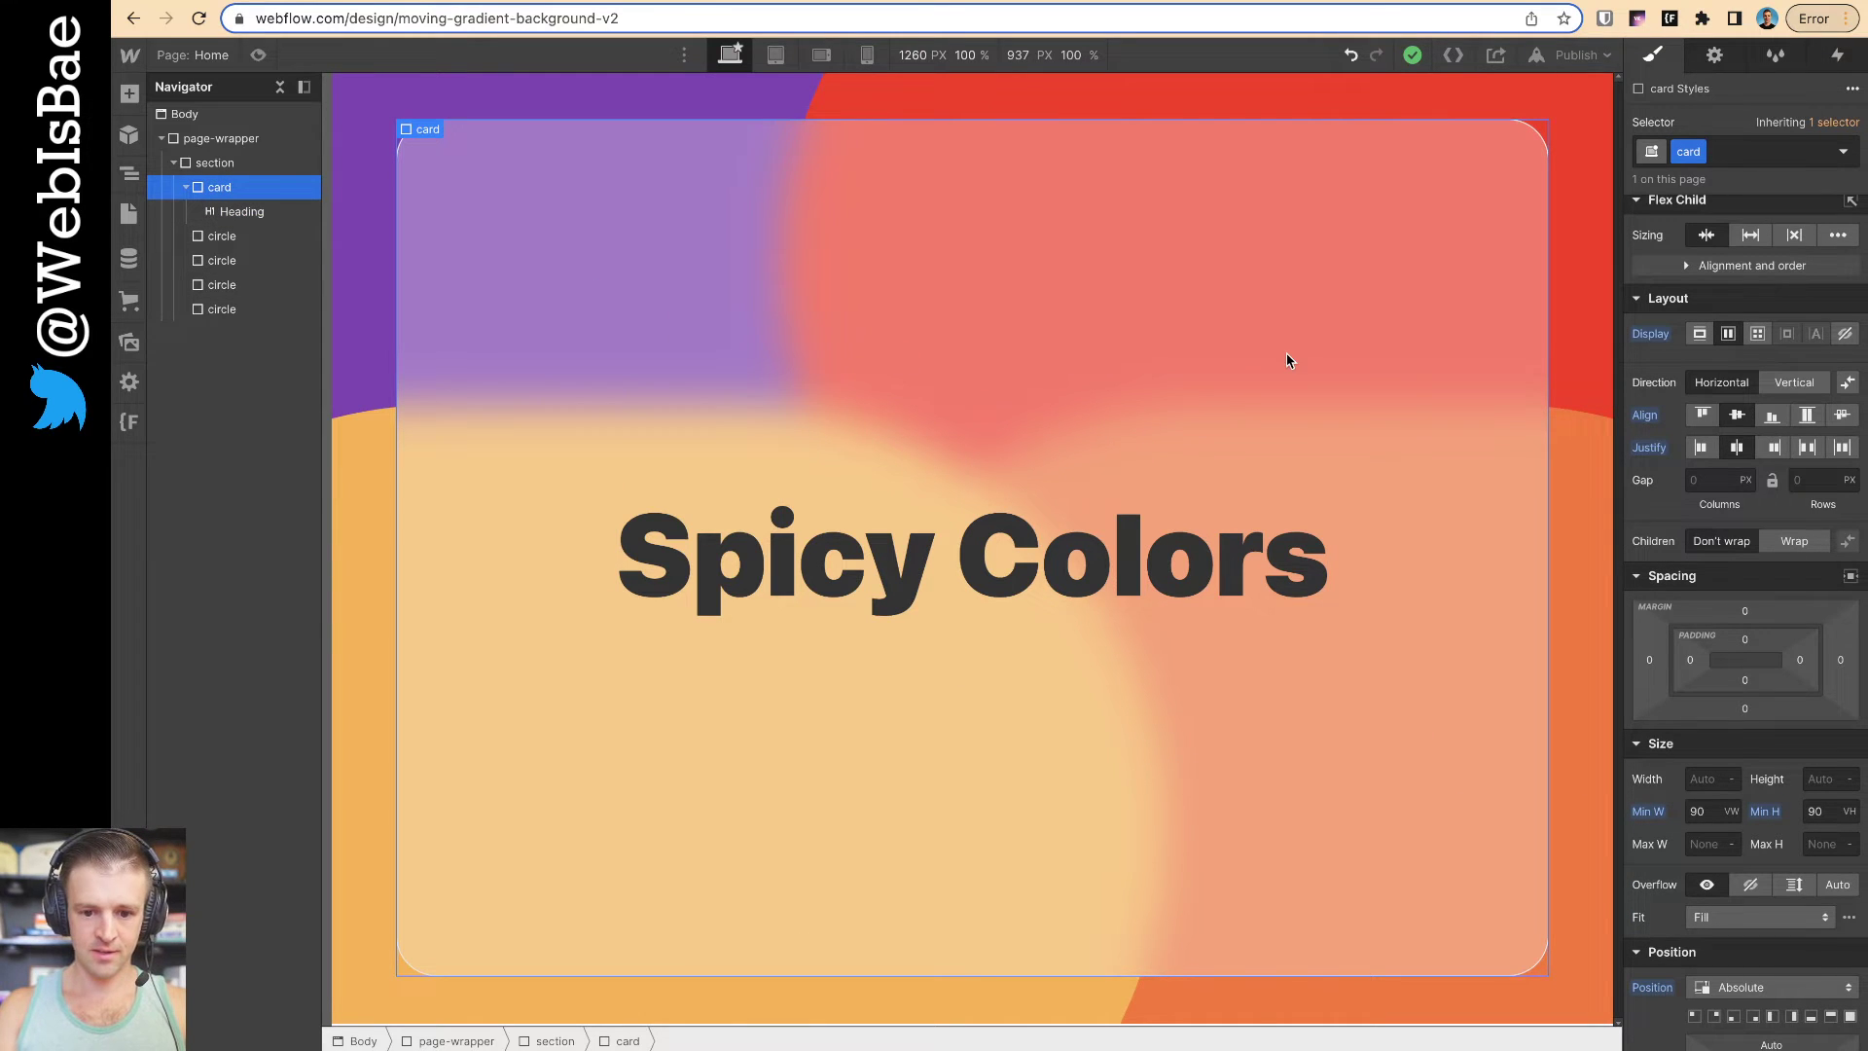
Add a 20 px blur filter to the base circle class shared by all four circles
{"action": "left_click", "coordinate": [239, 237]}
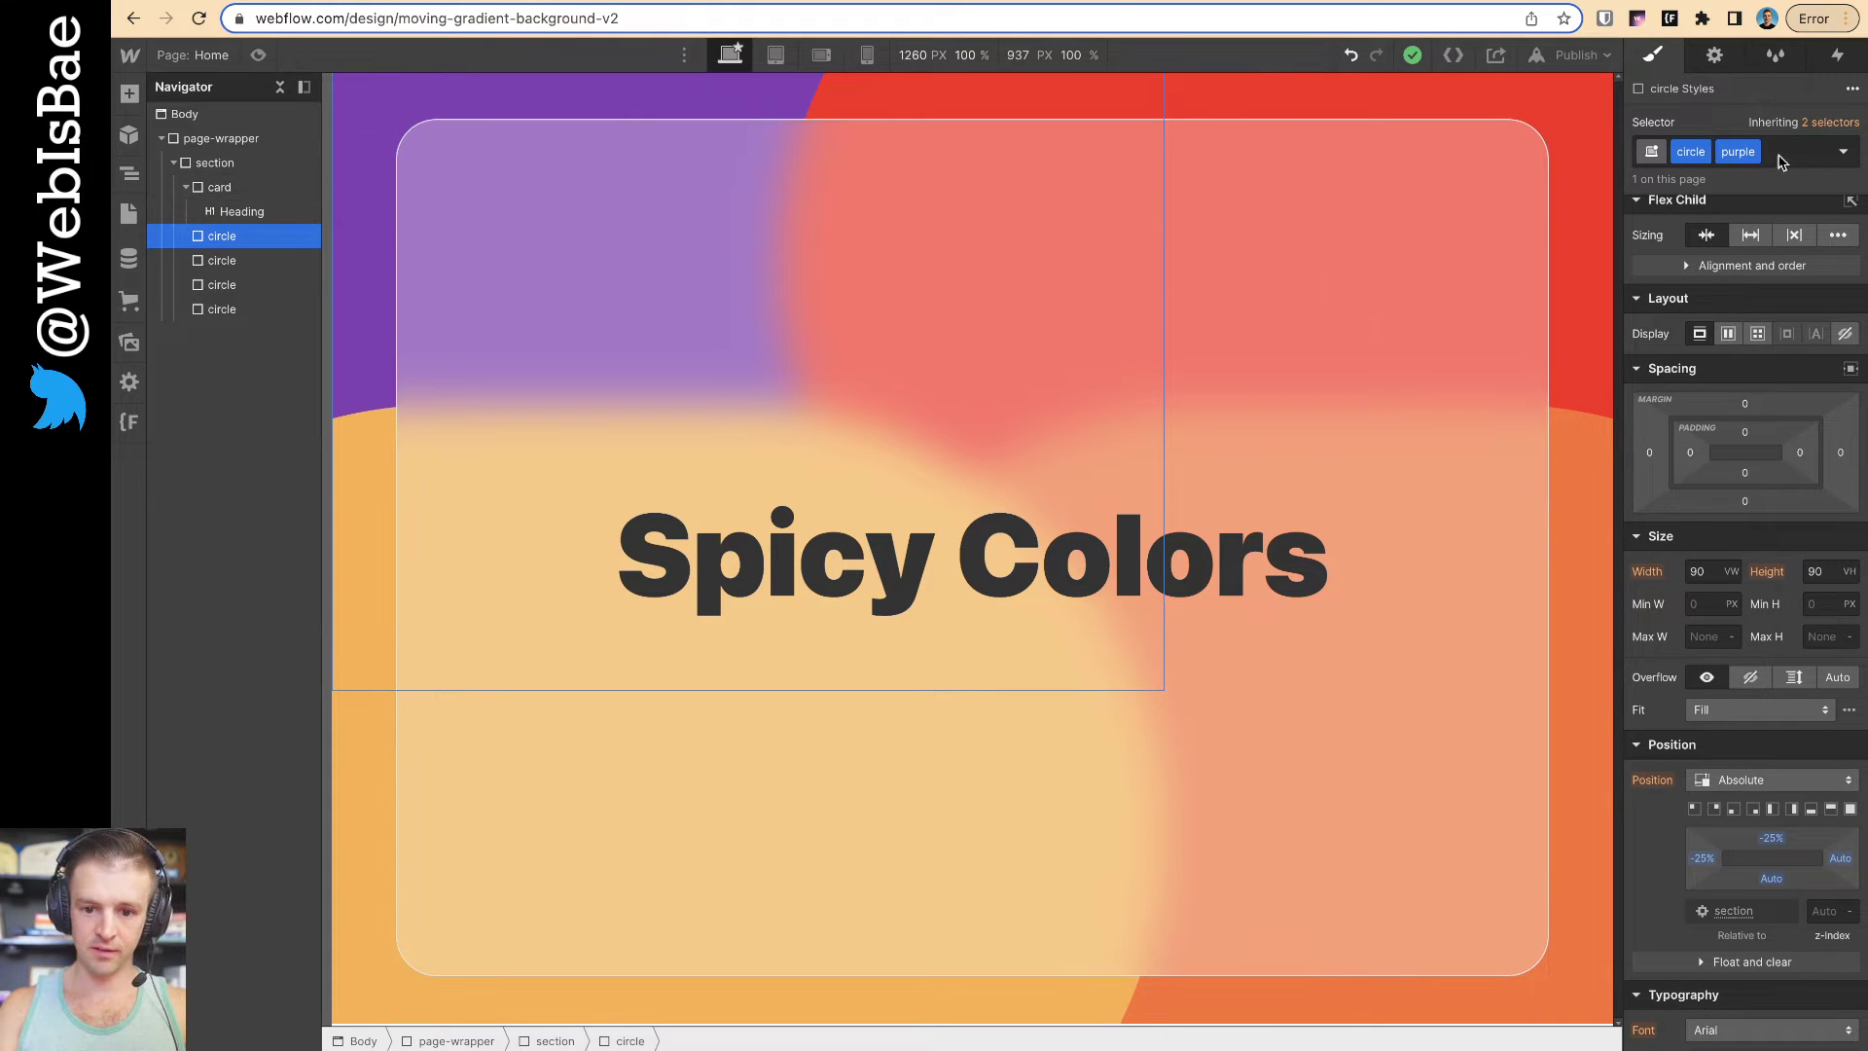
{"action": "left_click_drag", "start_coordinate": [1737, 158], "coordinate": [1722, 157]}
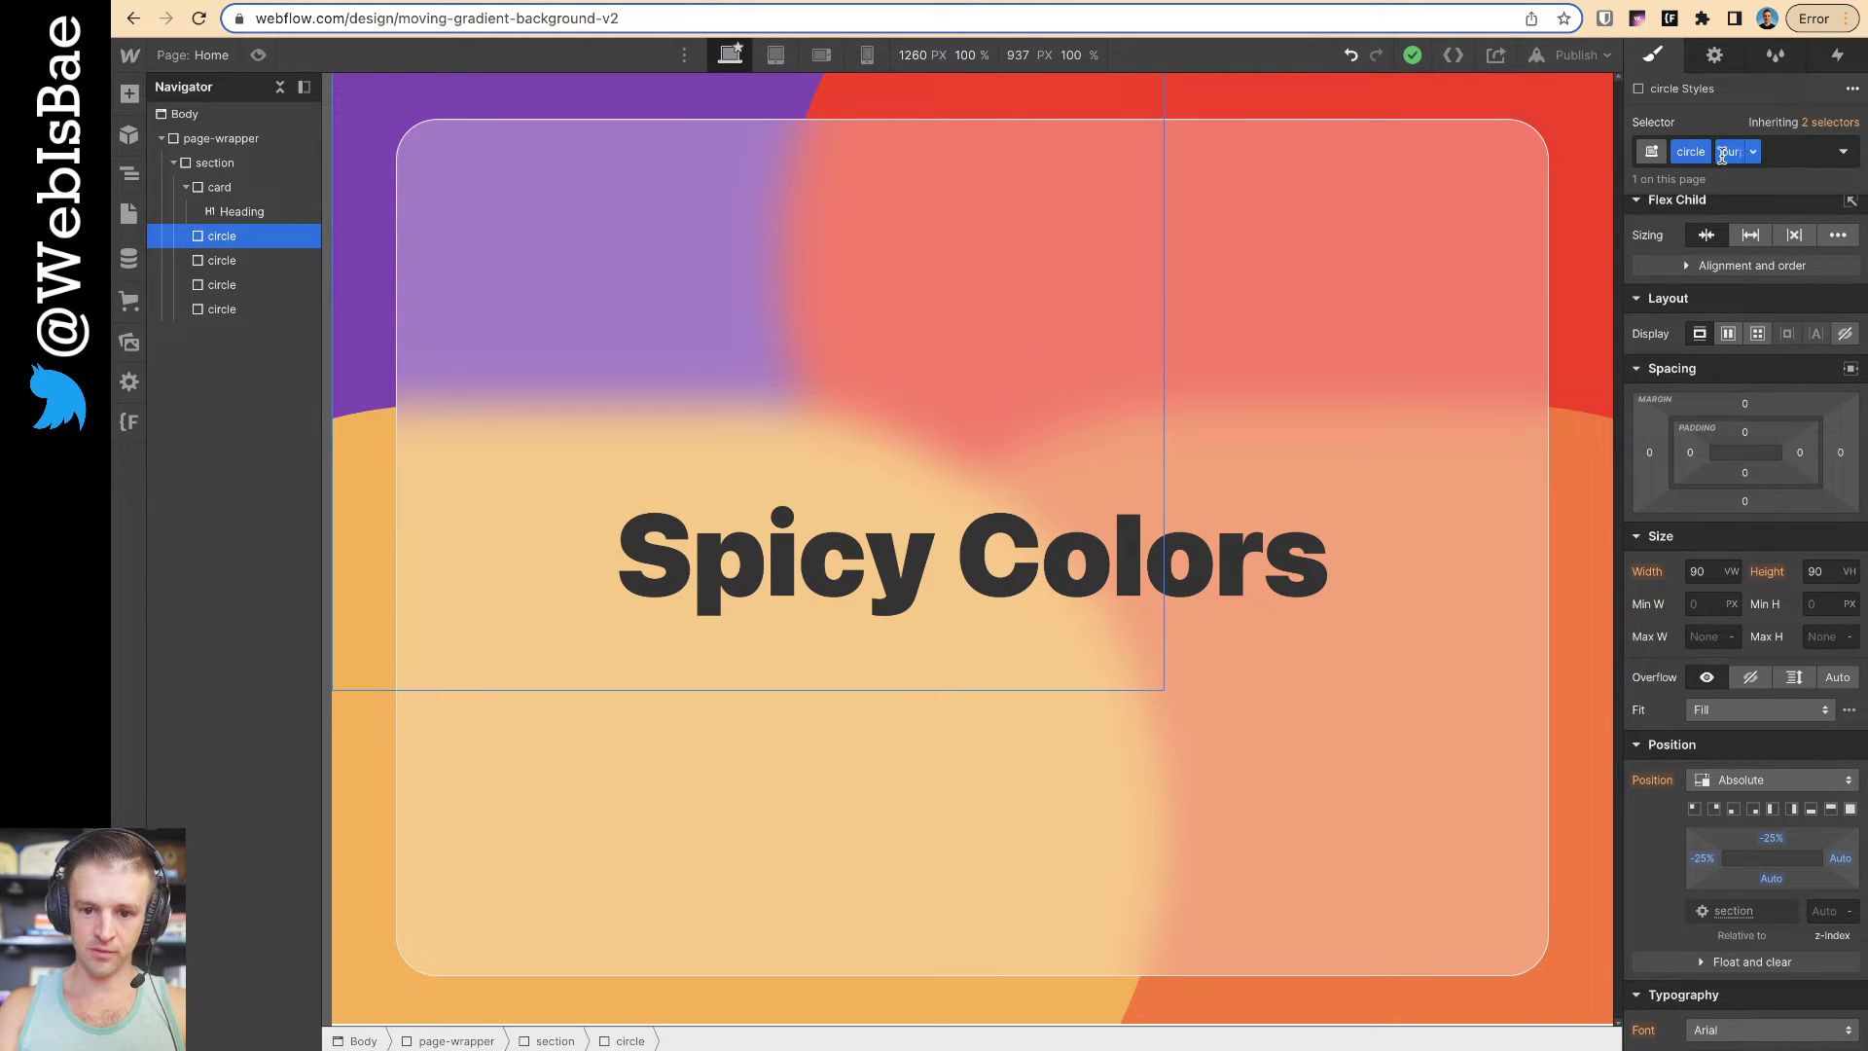
{"action": "left_click", "coordinate": [1827, 122]}
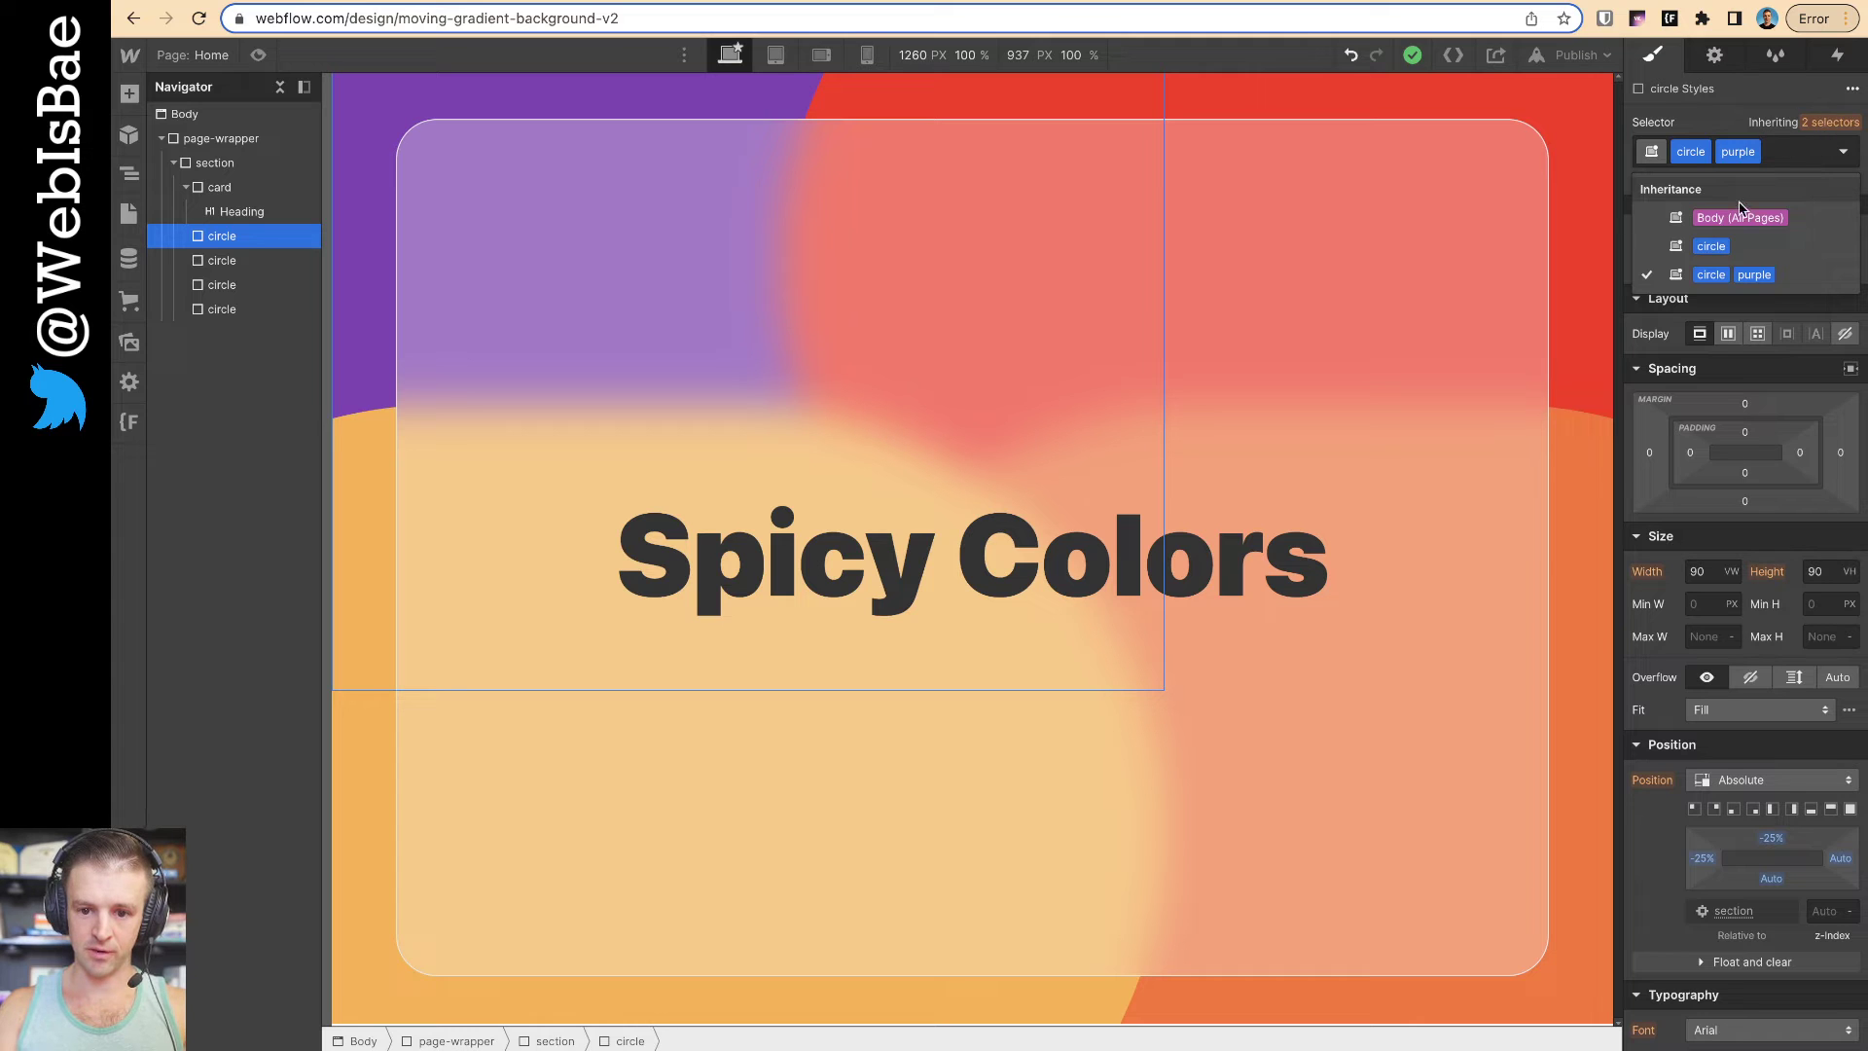
{"action": "left_click", "coordinate": [1735, 245]}
{"action": "scroll", "coordinate": [1747, 586], "scroll_direction": "down", "scroll_amount": 8}
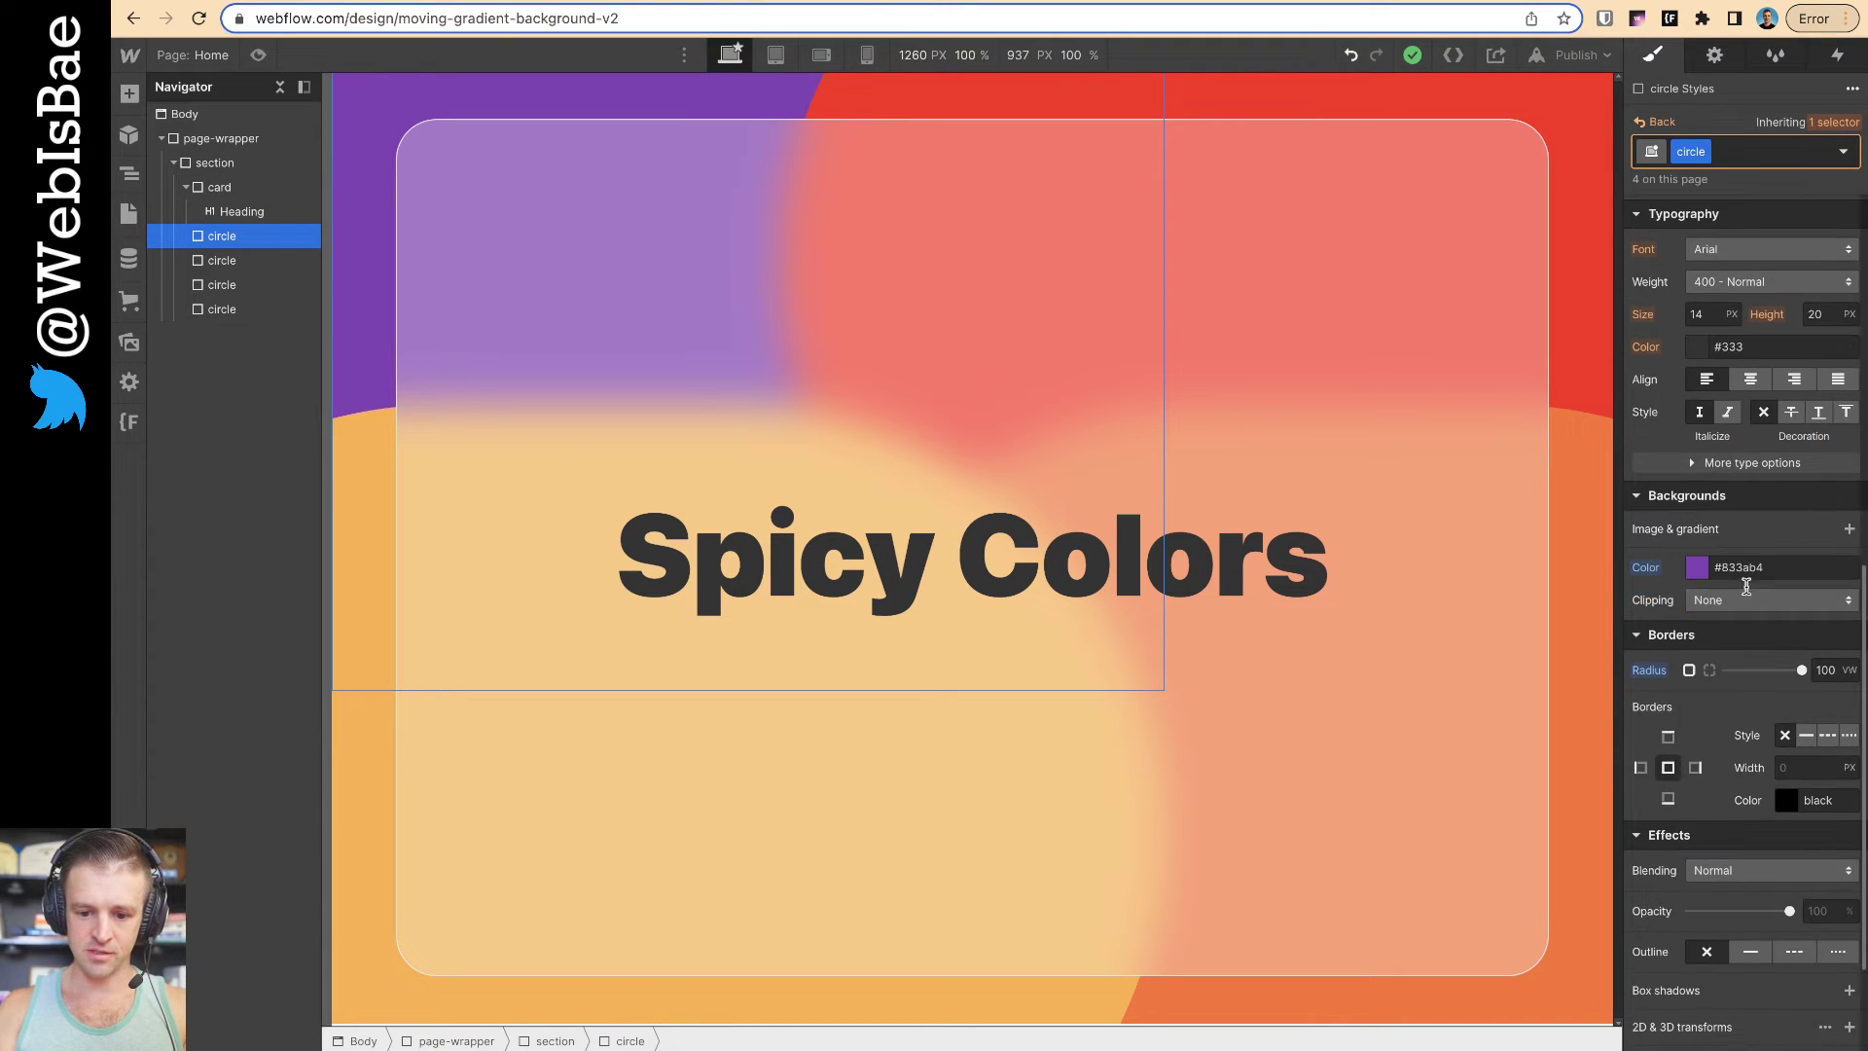
{"action": "scroll", "coordinate": [1756, 929], "scroll_direction": "down", "scroll_amount": 3}
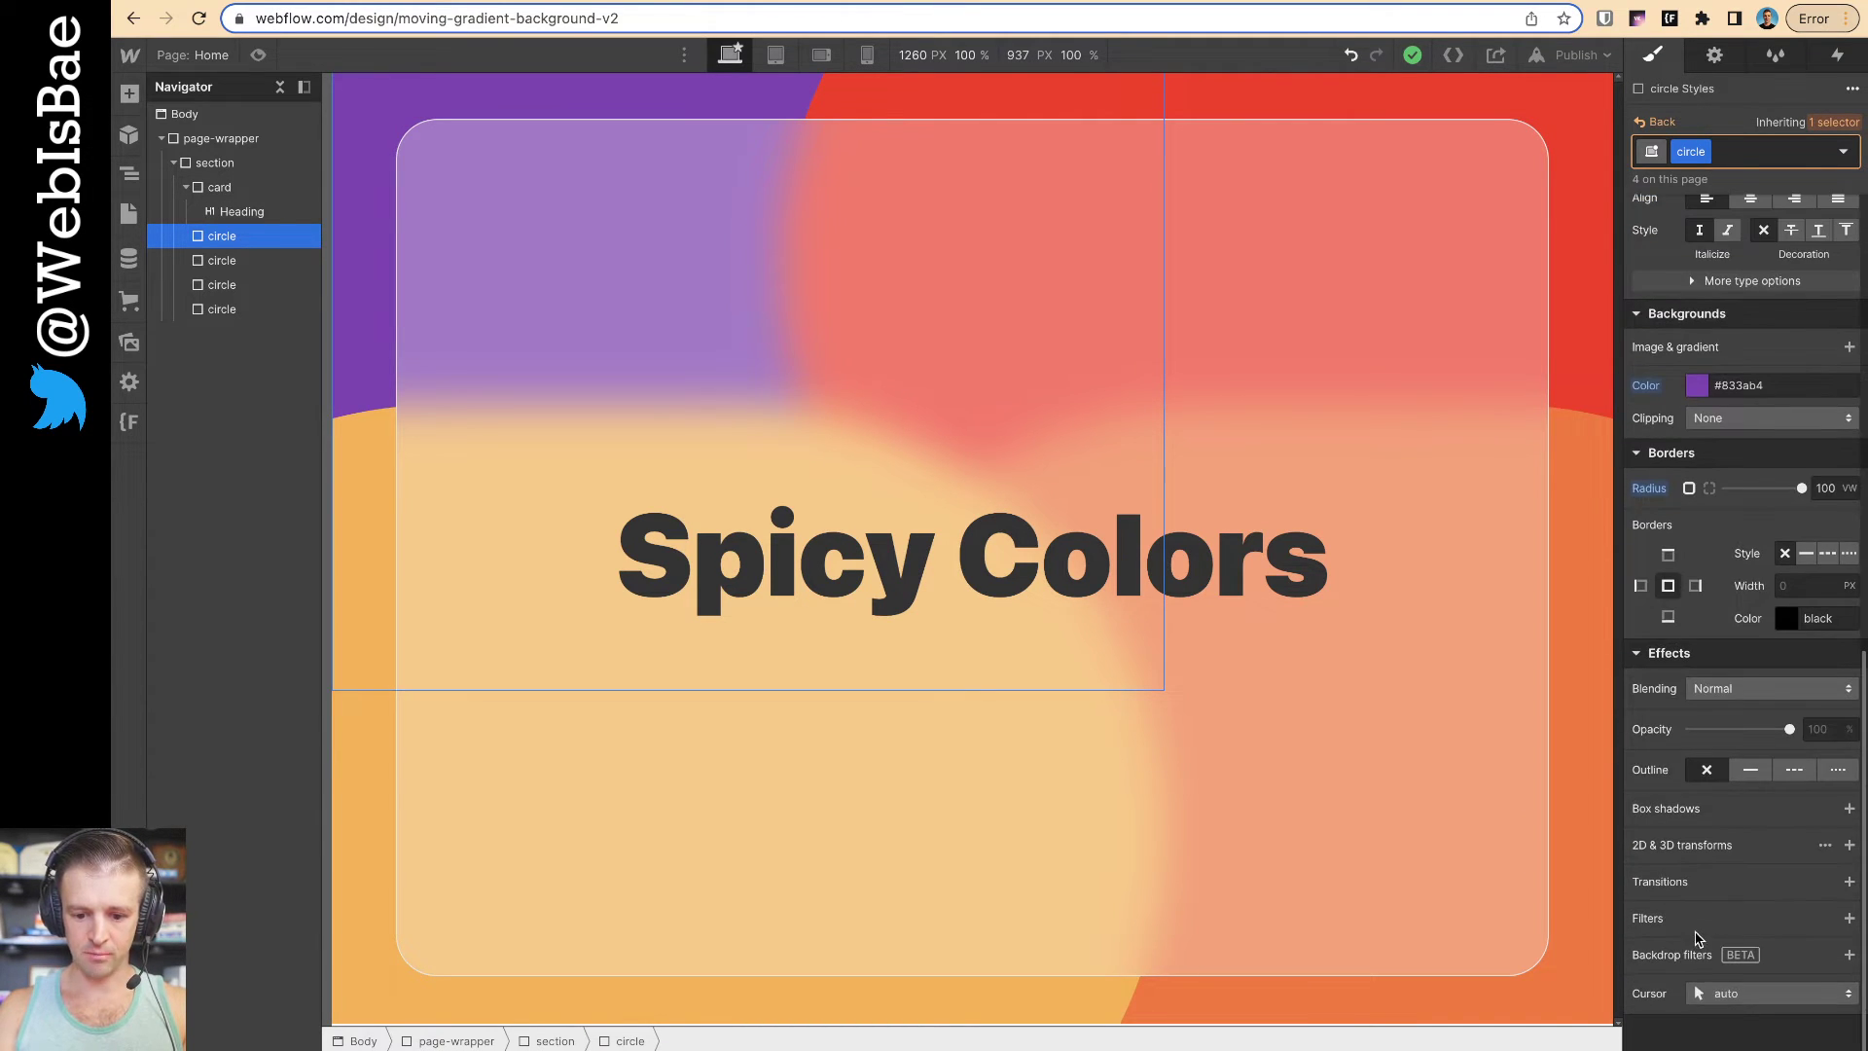
{"action": "left_click", "coordinate": [1849, 919]}
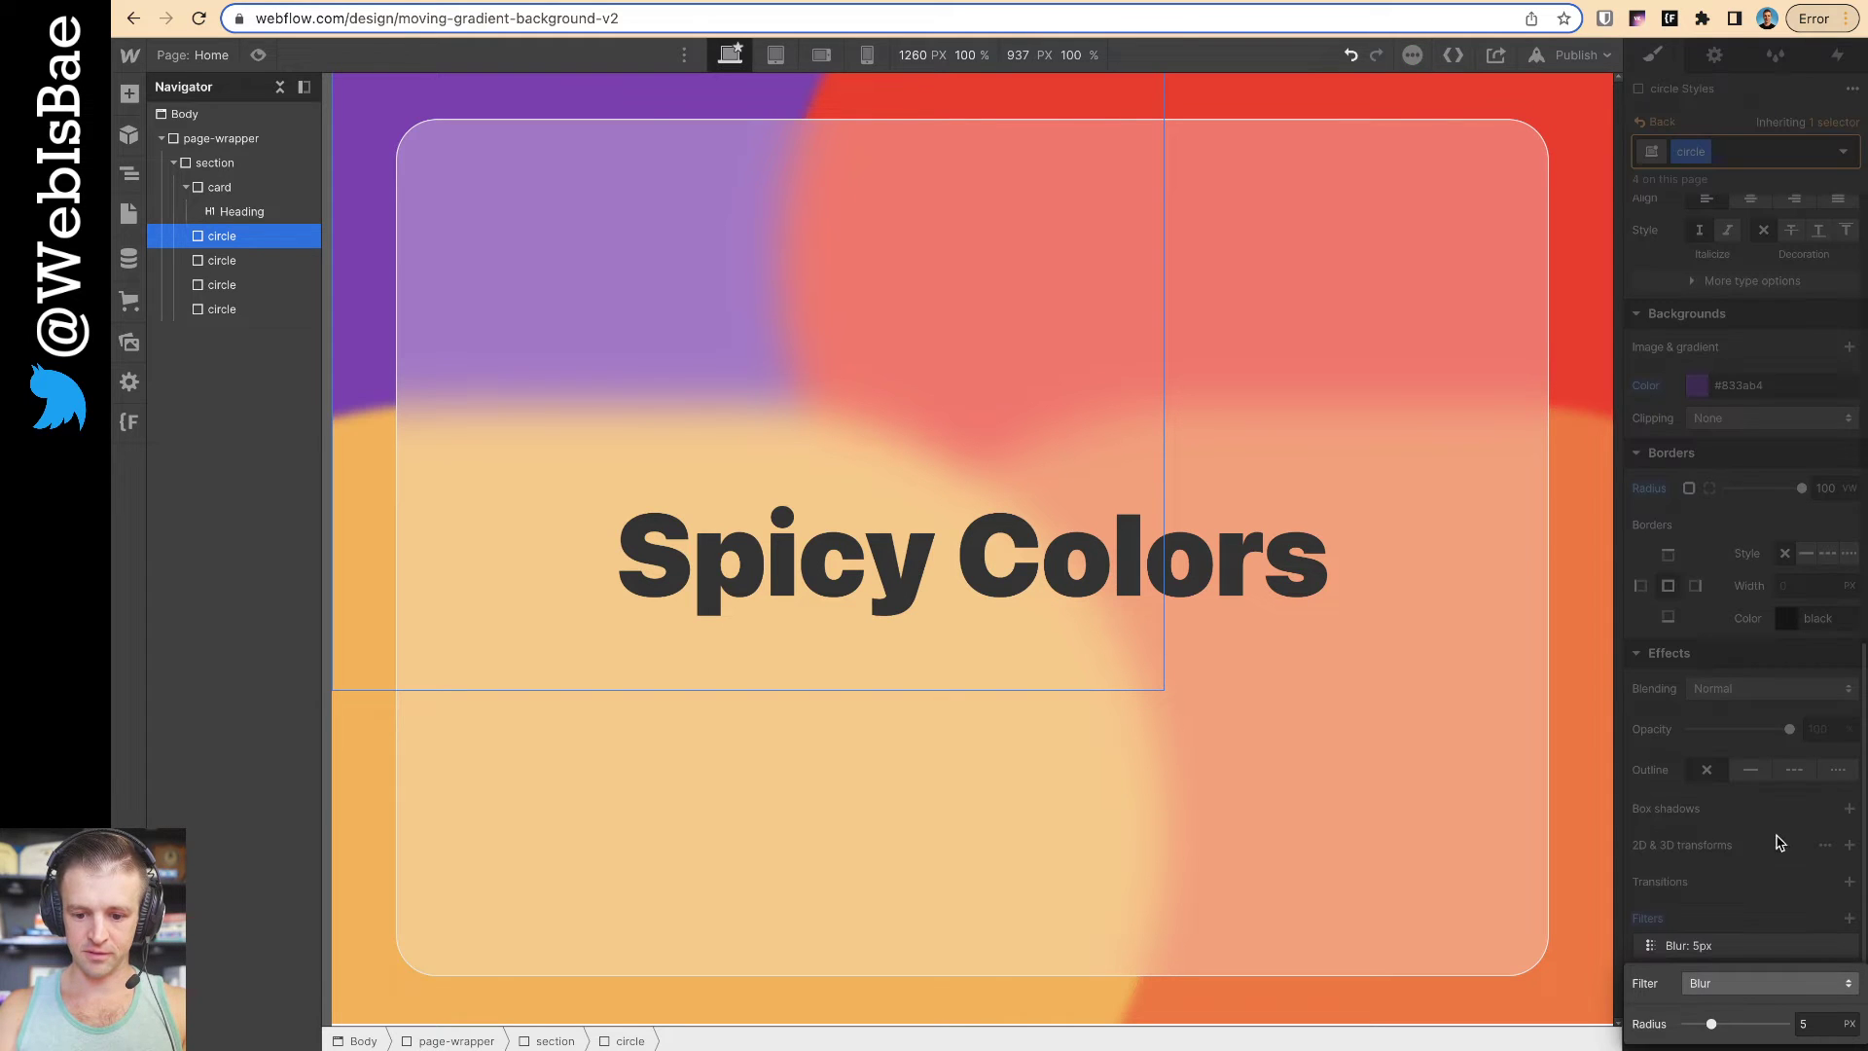
{"action": "left_click_drag", "start_coordinate": [1708, 1024], "coordinate": [1803, 1024]}
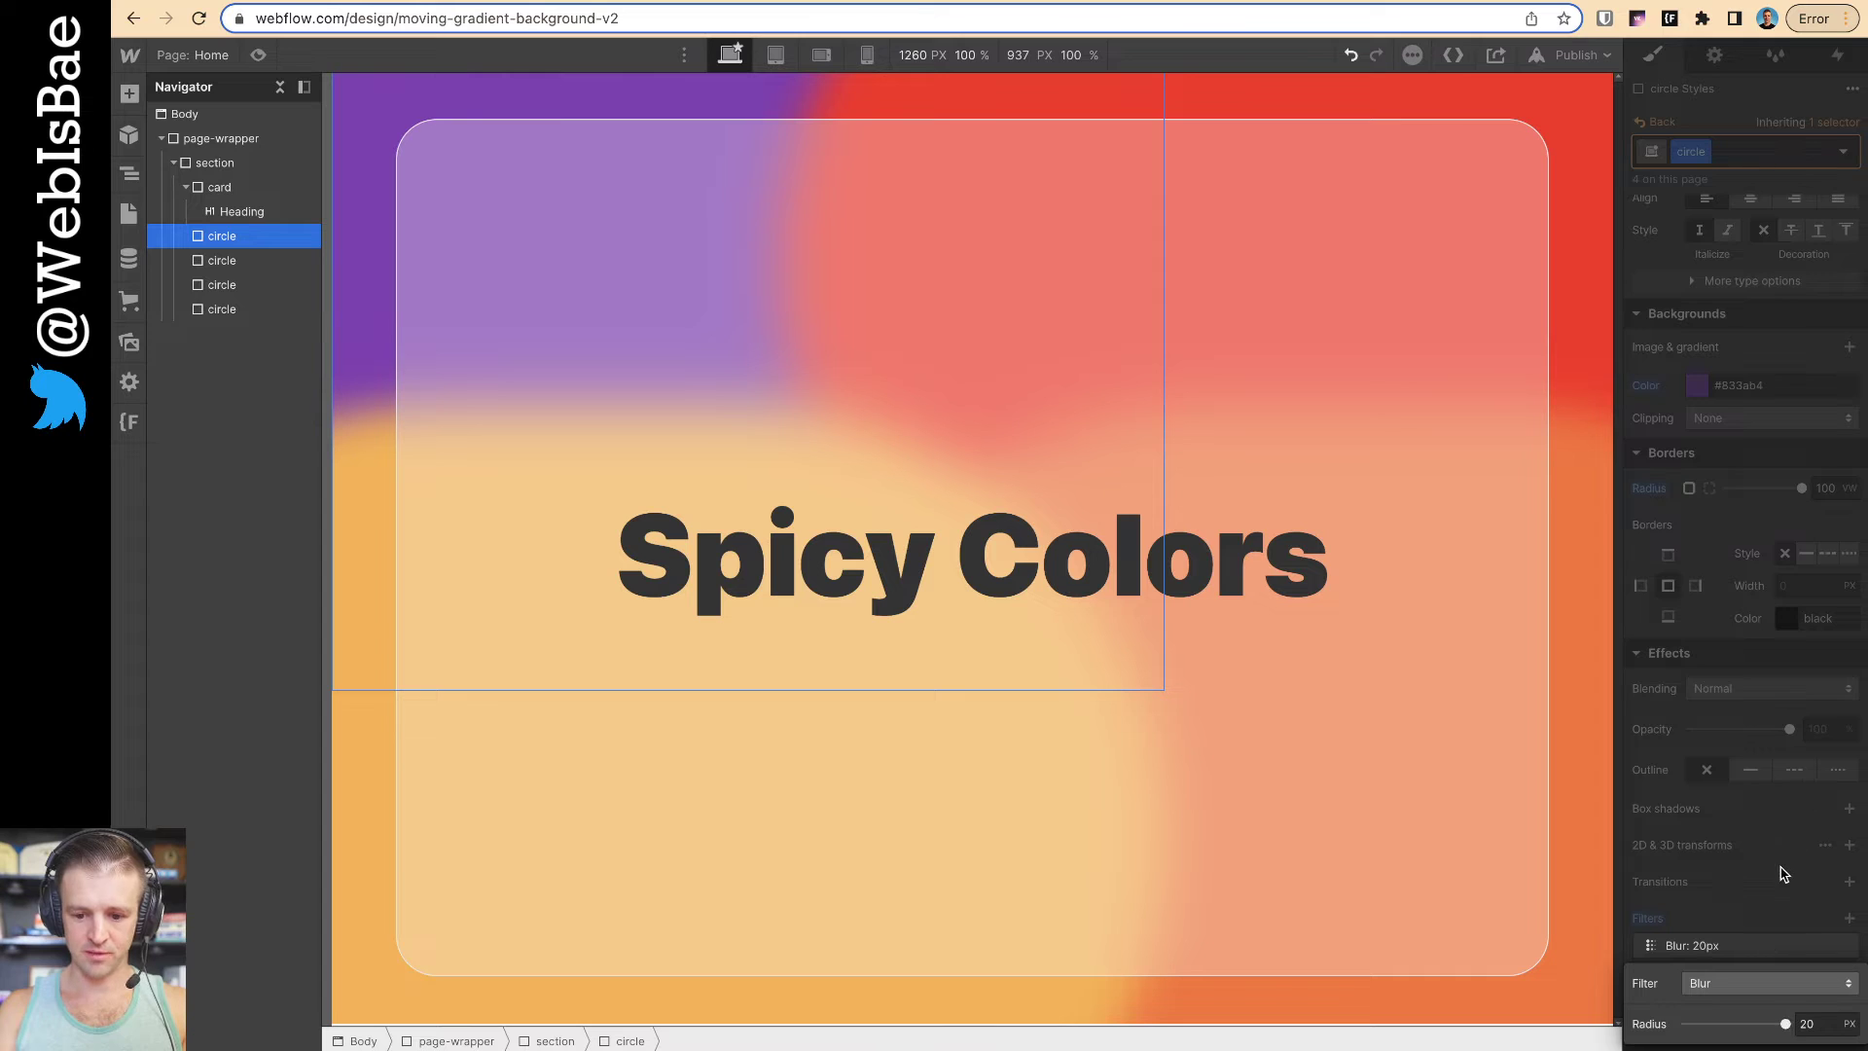
{"action": "left_click", "coordinate": [1782, 873]}
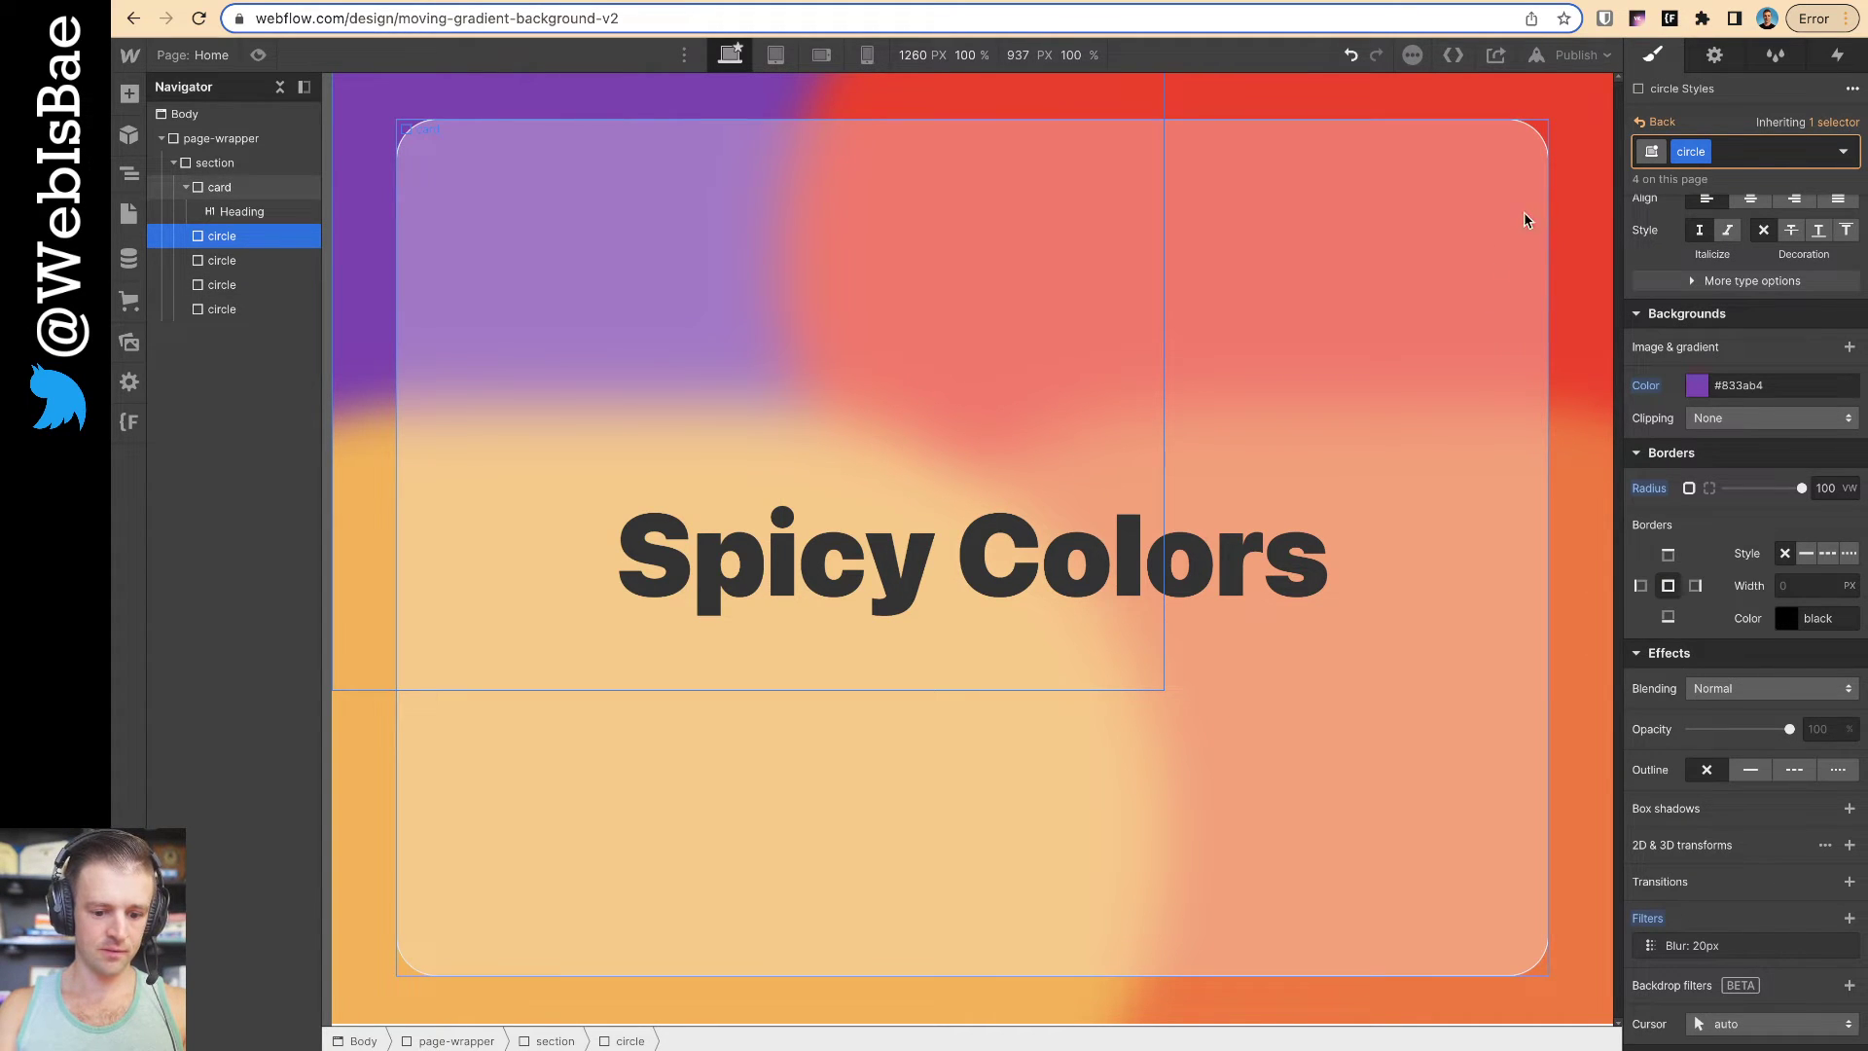
Increase the blur filter radius on the circle class to 40 px
{"action": "left_click", "coordinate": [1710, 946]}
{"action": "left_click", "coordinate": [1833, 1027]}
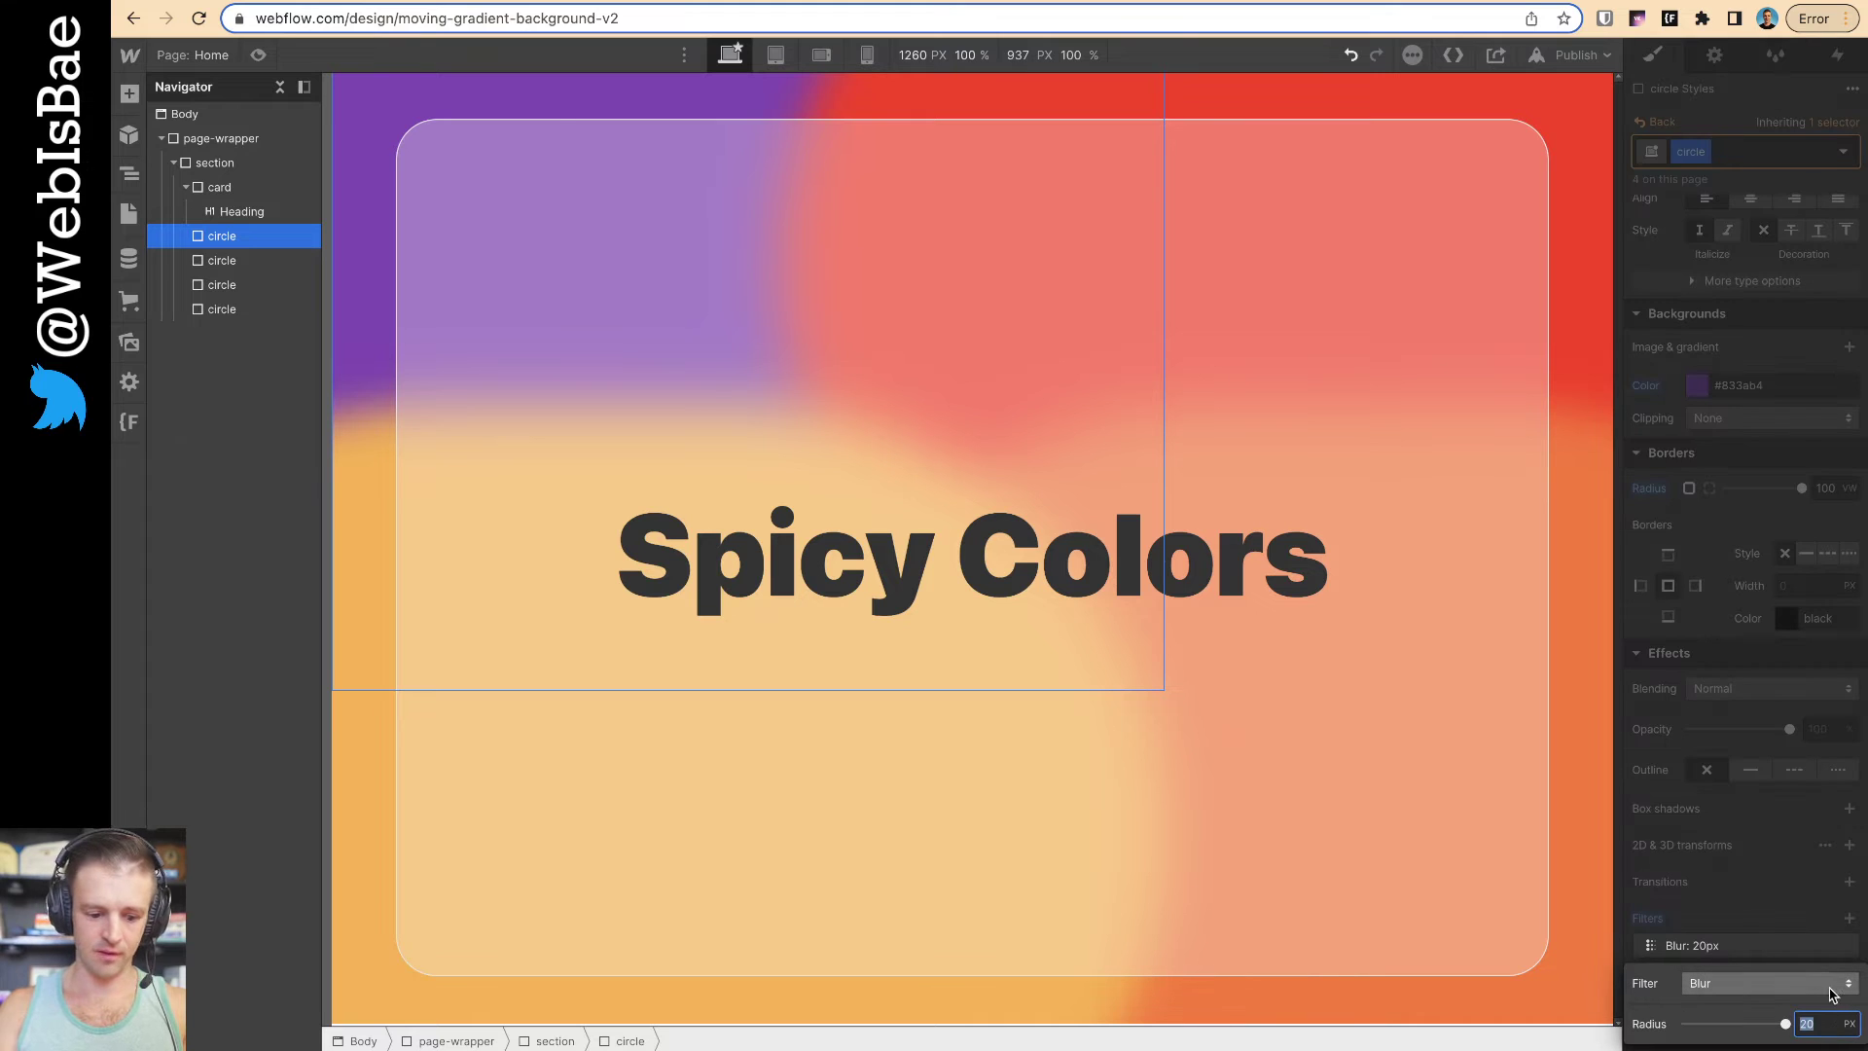
{"action": "type", "text": "40"}
{"action": "key", "text": "Return"}
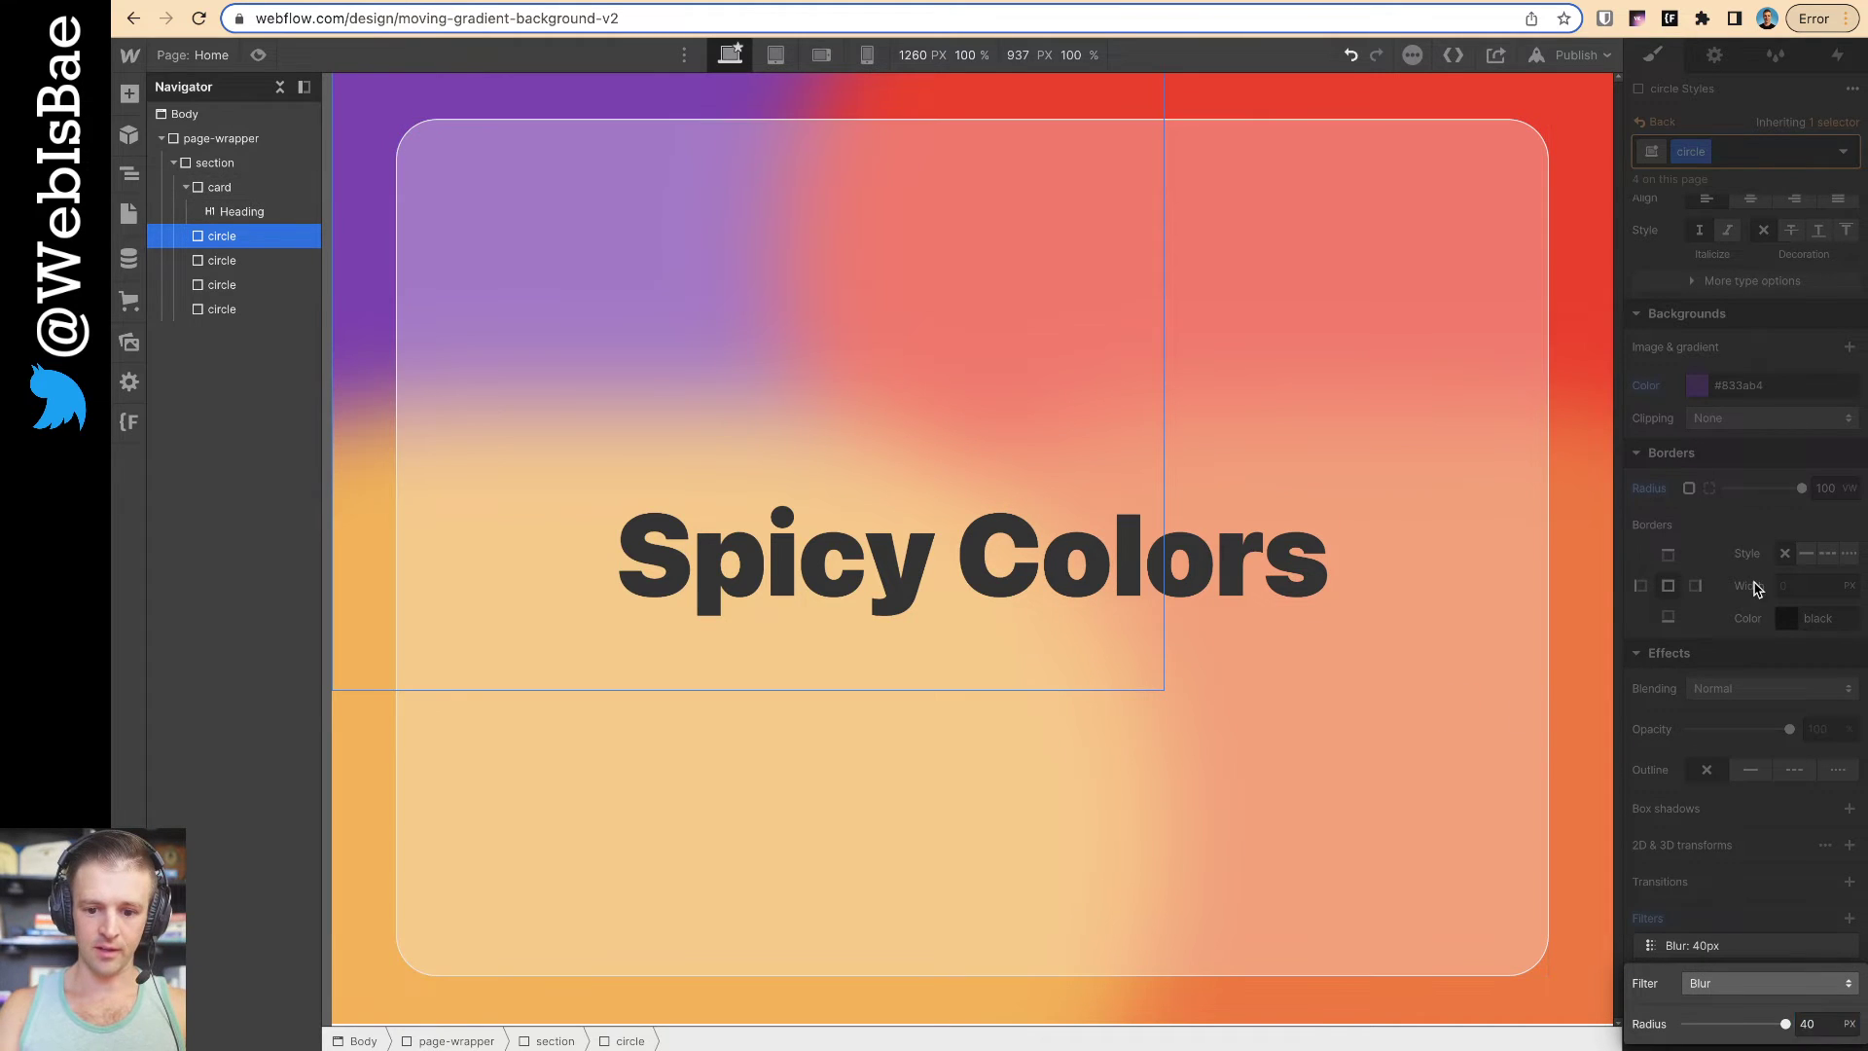
{"action": "left_click", "coordinate": [1754, 582]}
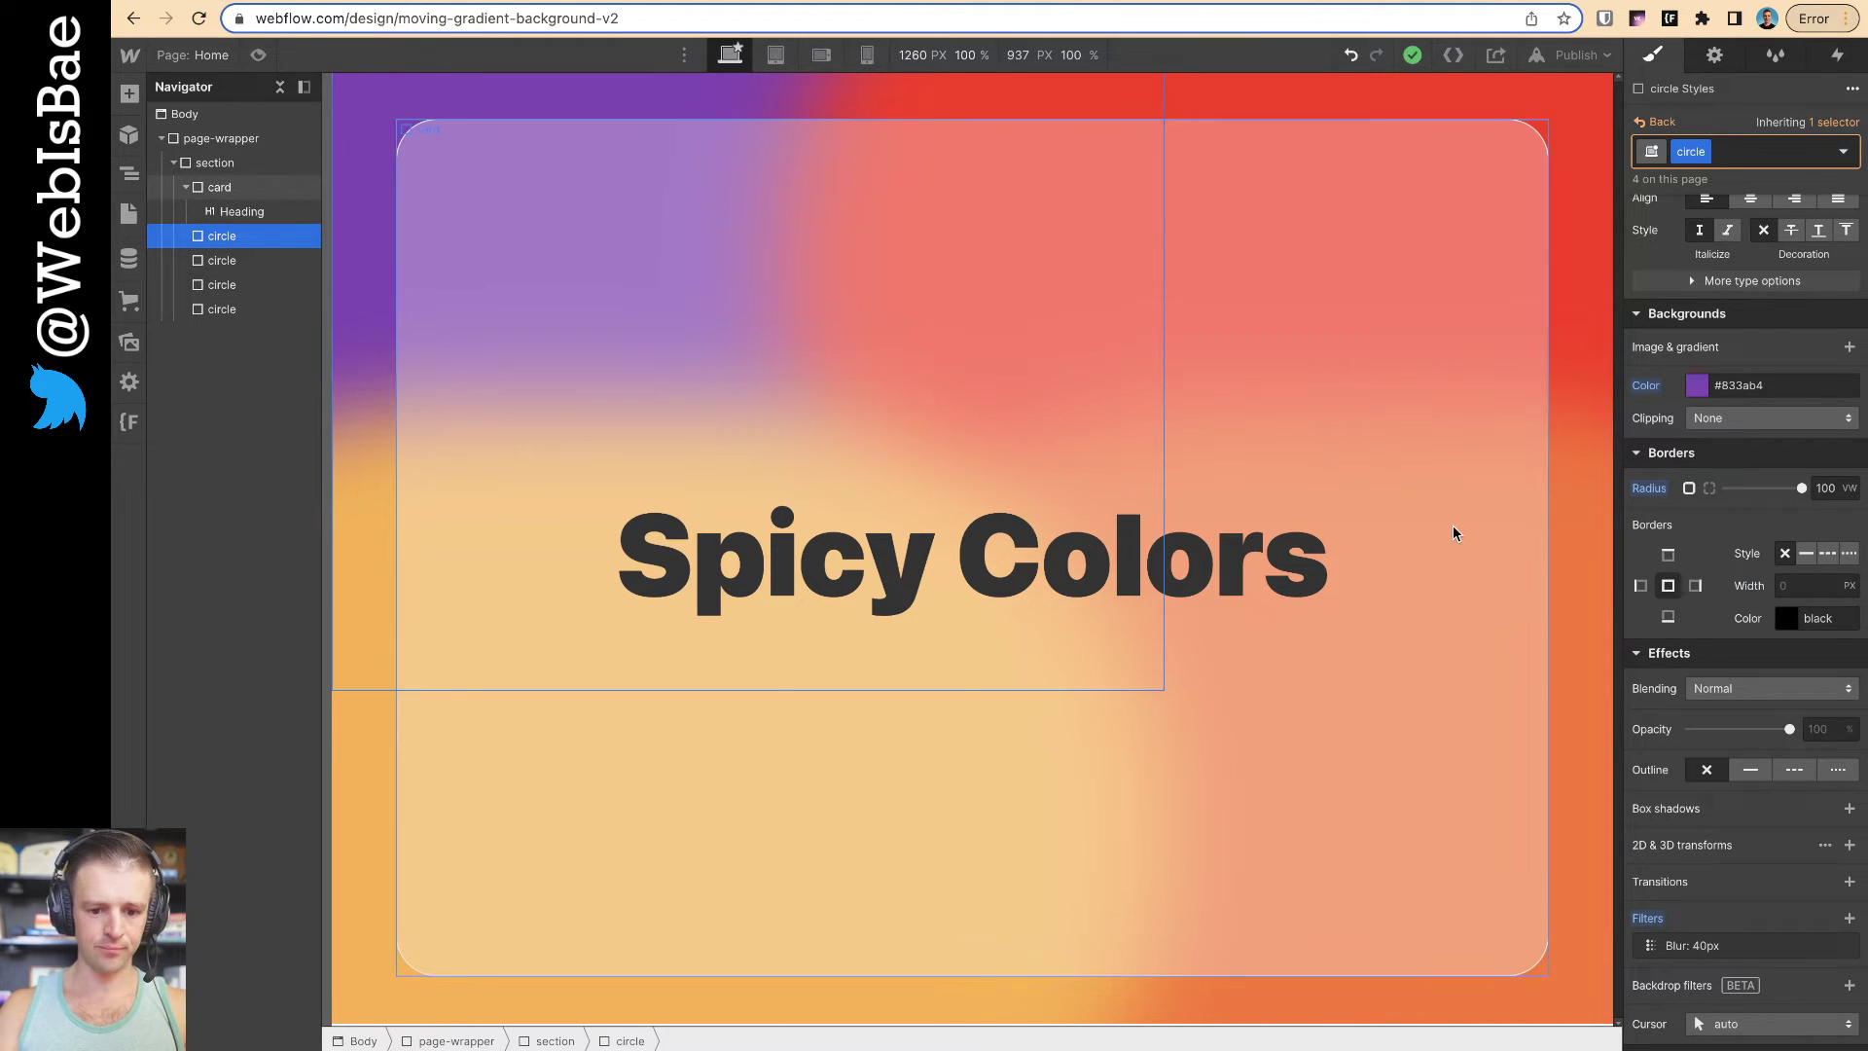
{"action": "left_click", "coordinate": [946, 521]}
{"action": "left_click", "coordinate": [1543, 668]}
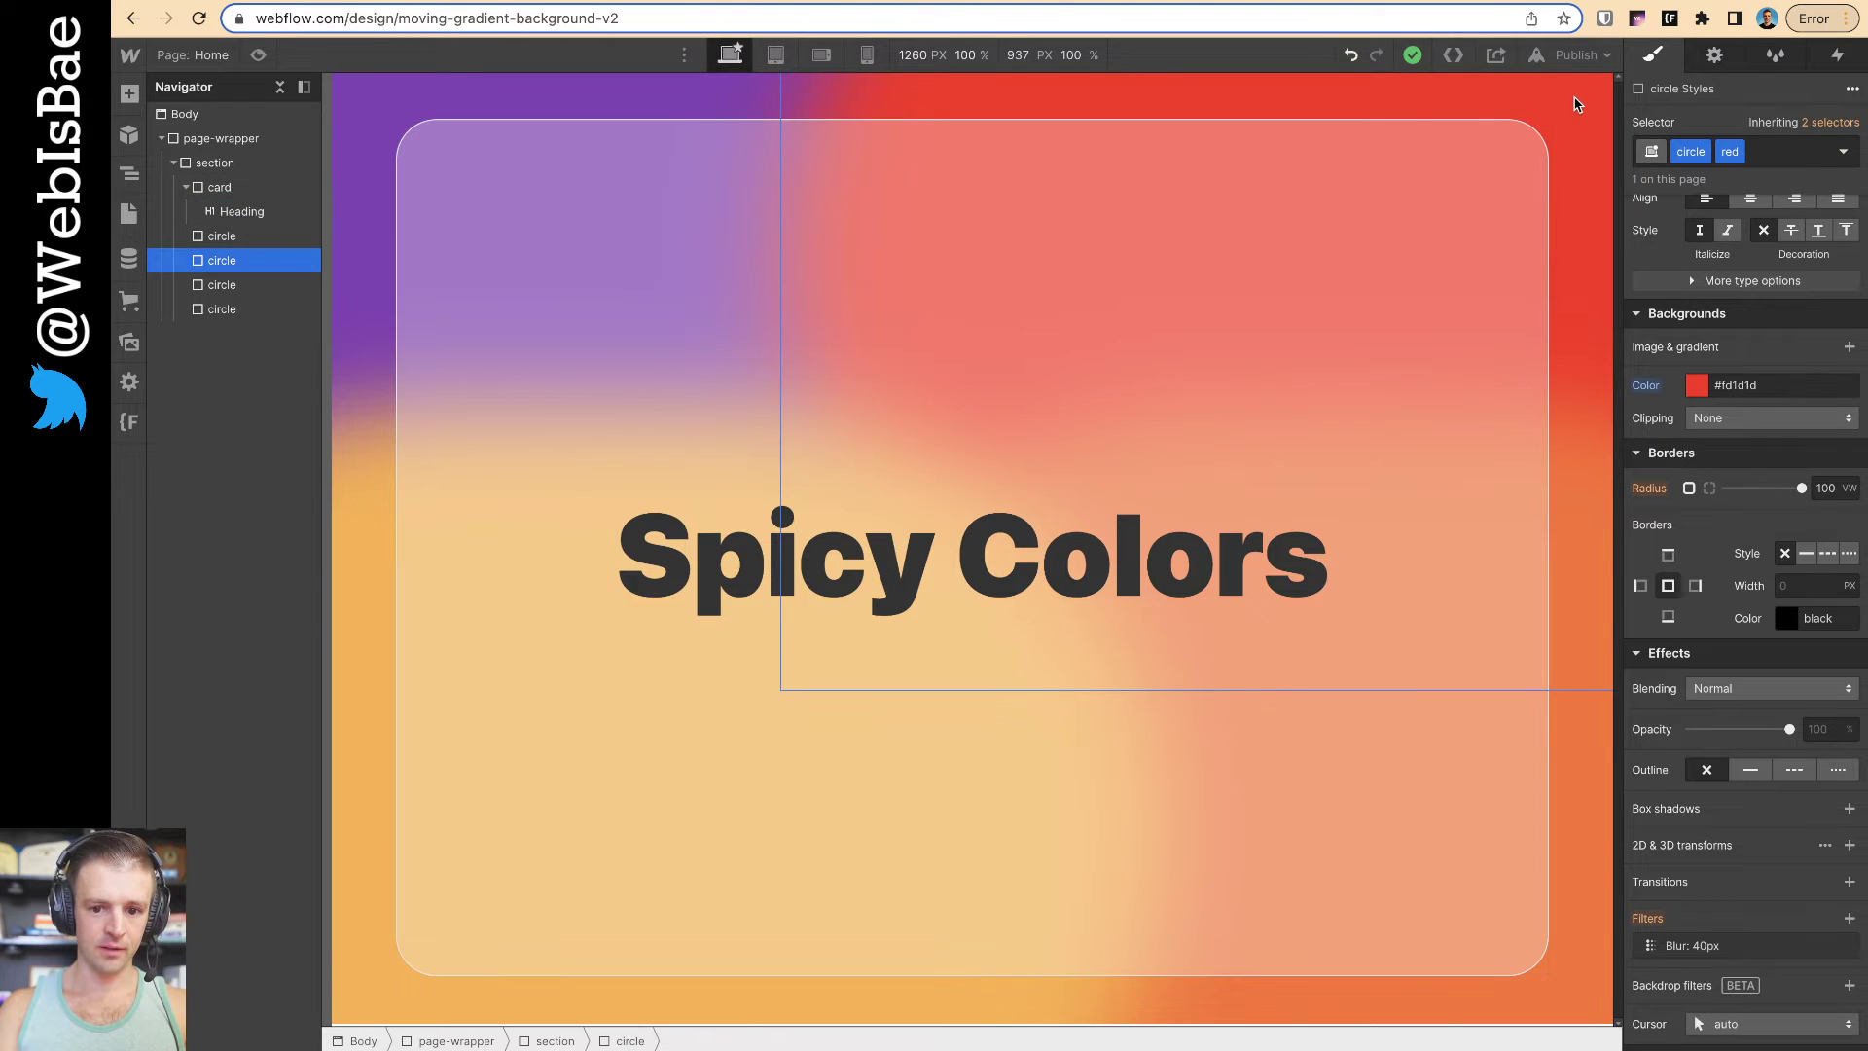
{"action": "left_click", "coordinate": [1591, 773]}
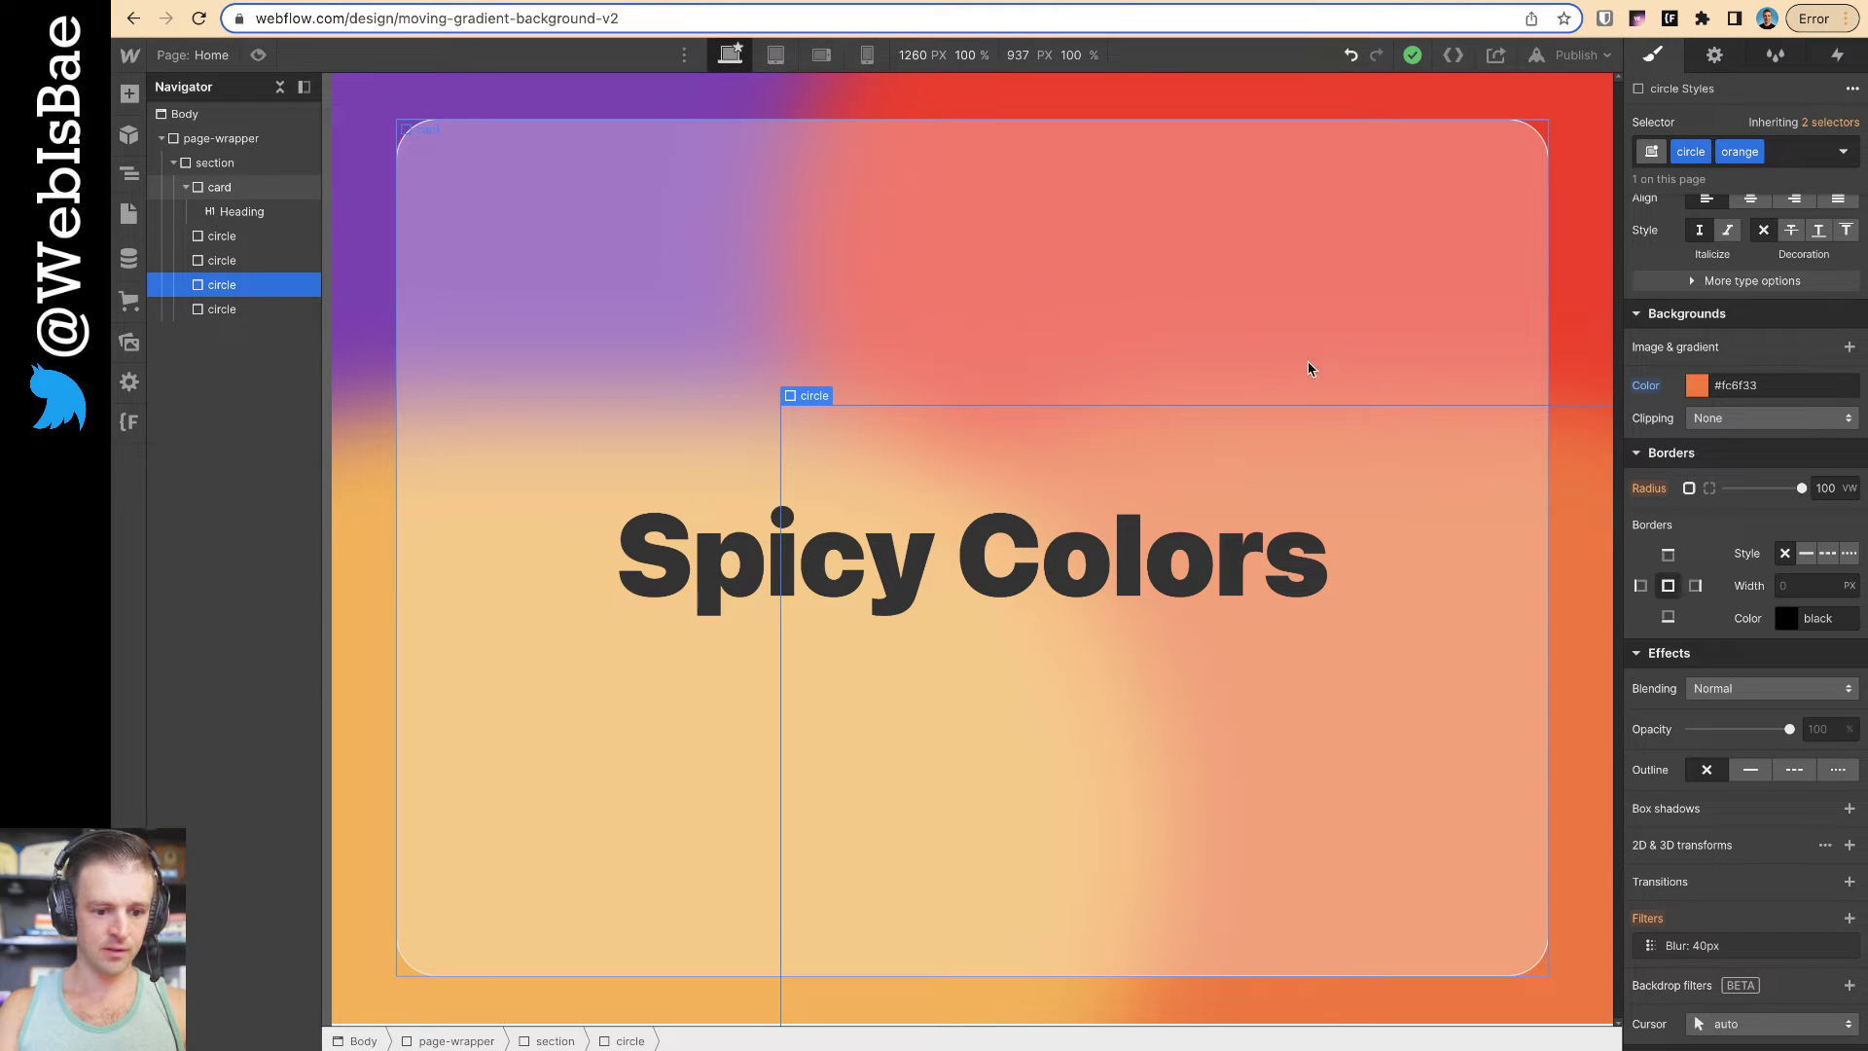
{"action": "left_click", "coordinate": [421, 342]}
{"action": "left_click", "coordinate": [388, 850]}
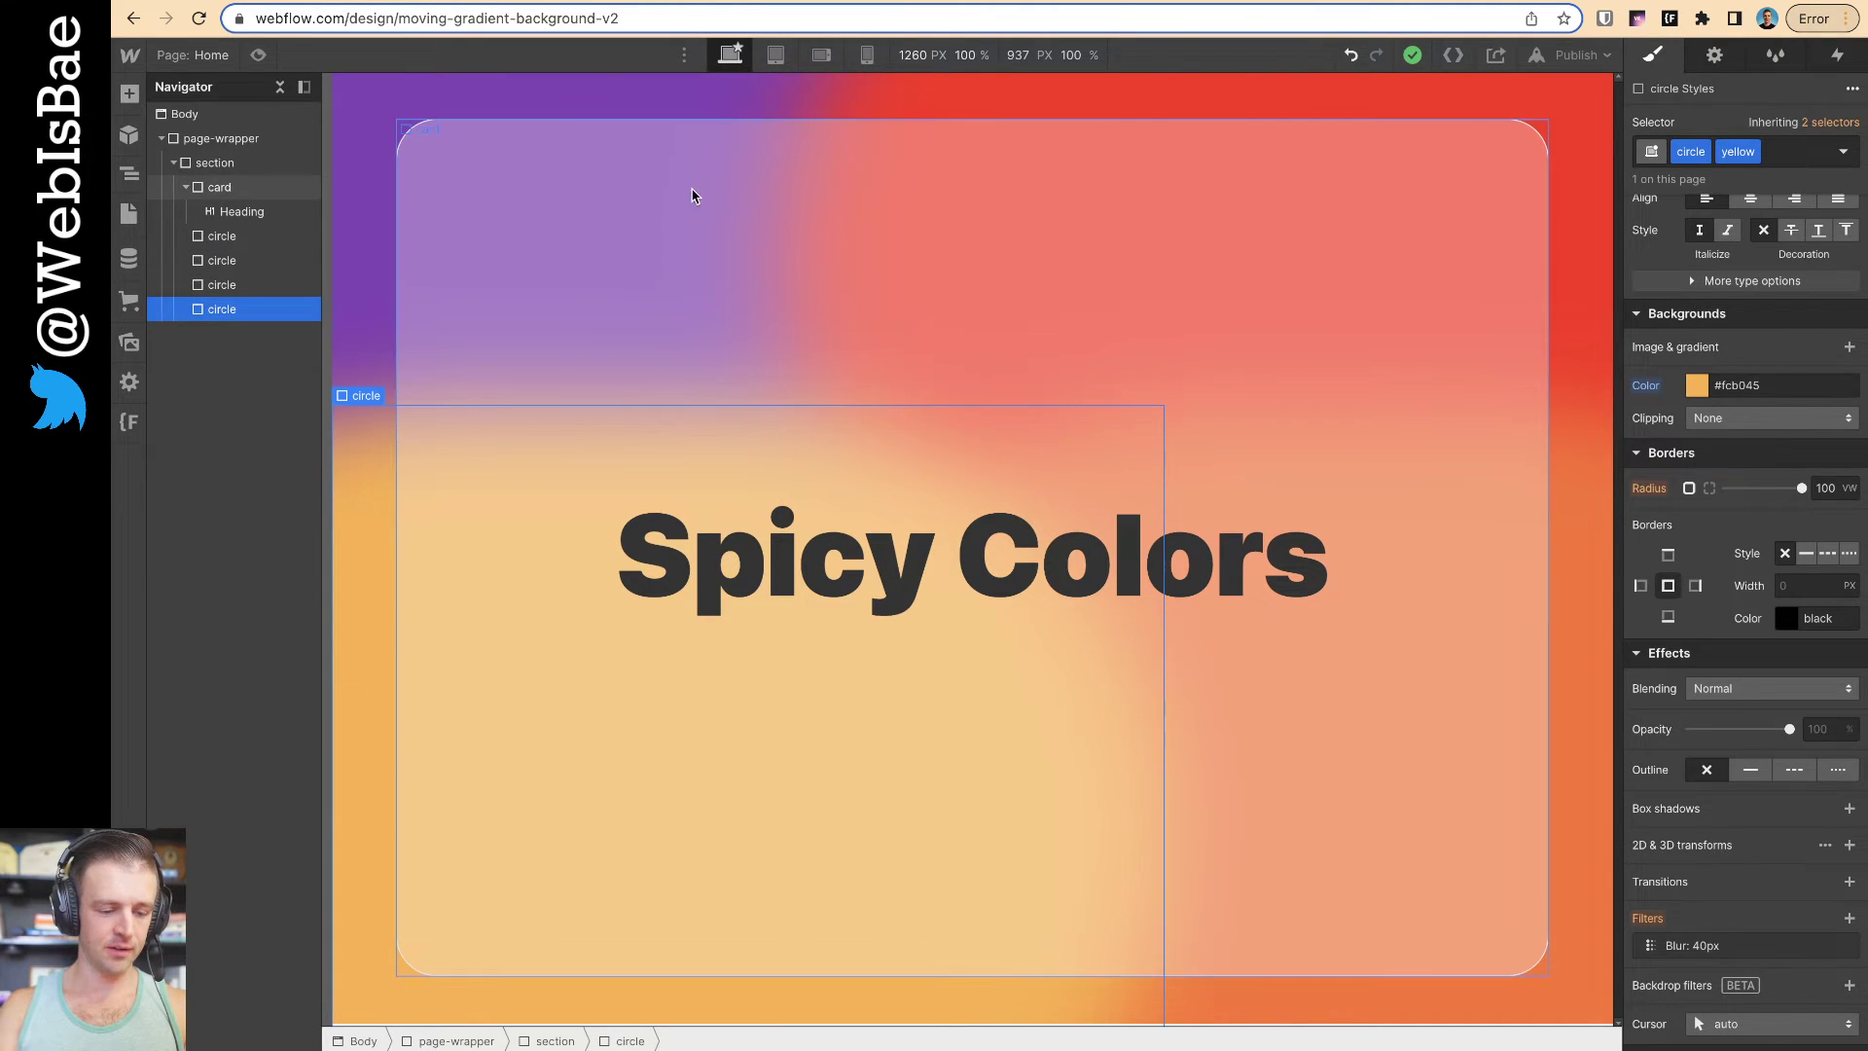
{"action": "left_click", "coordinate": [500, 3]}
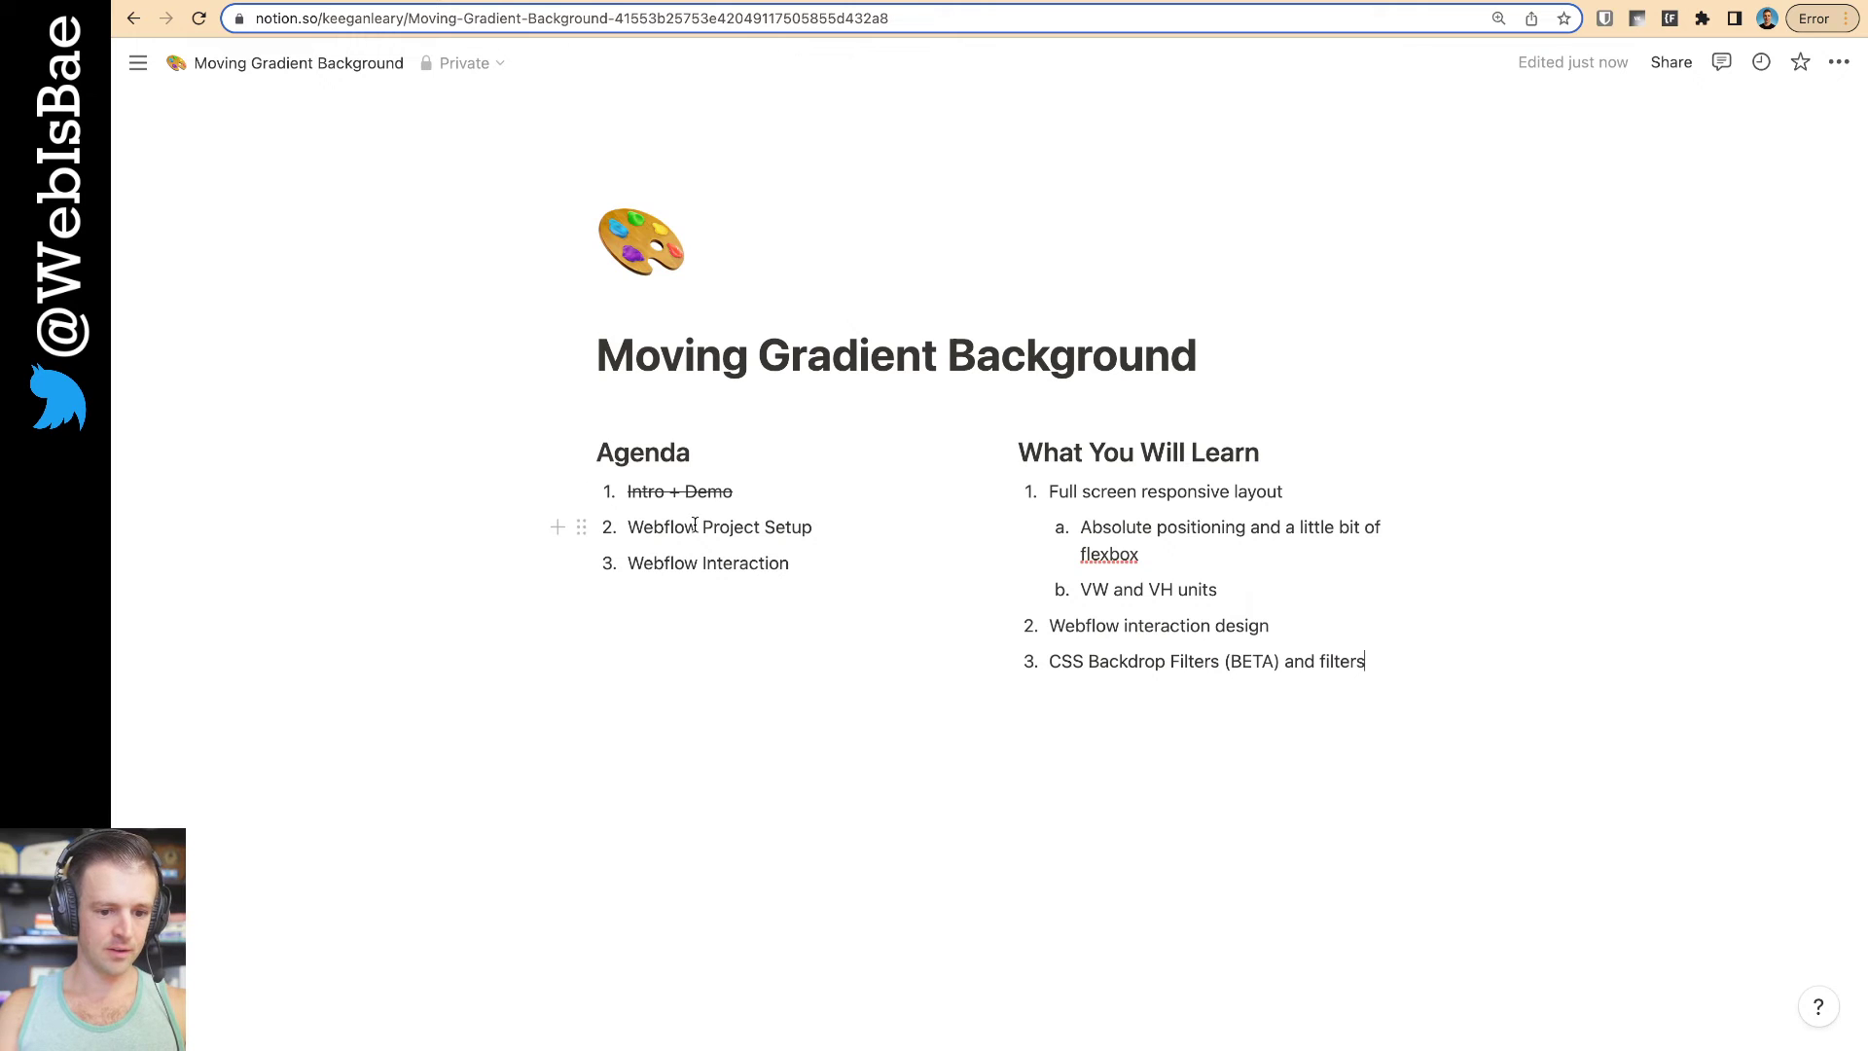
{"action": "left_click", "coordinate": [234, 12]}
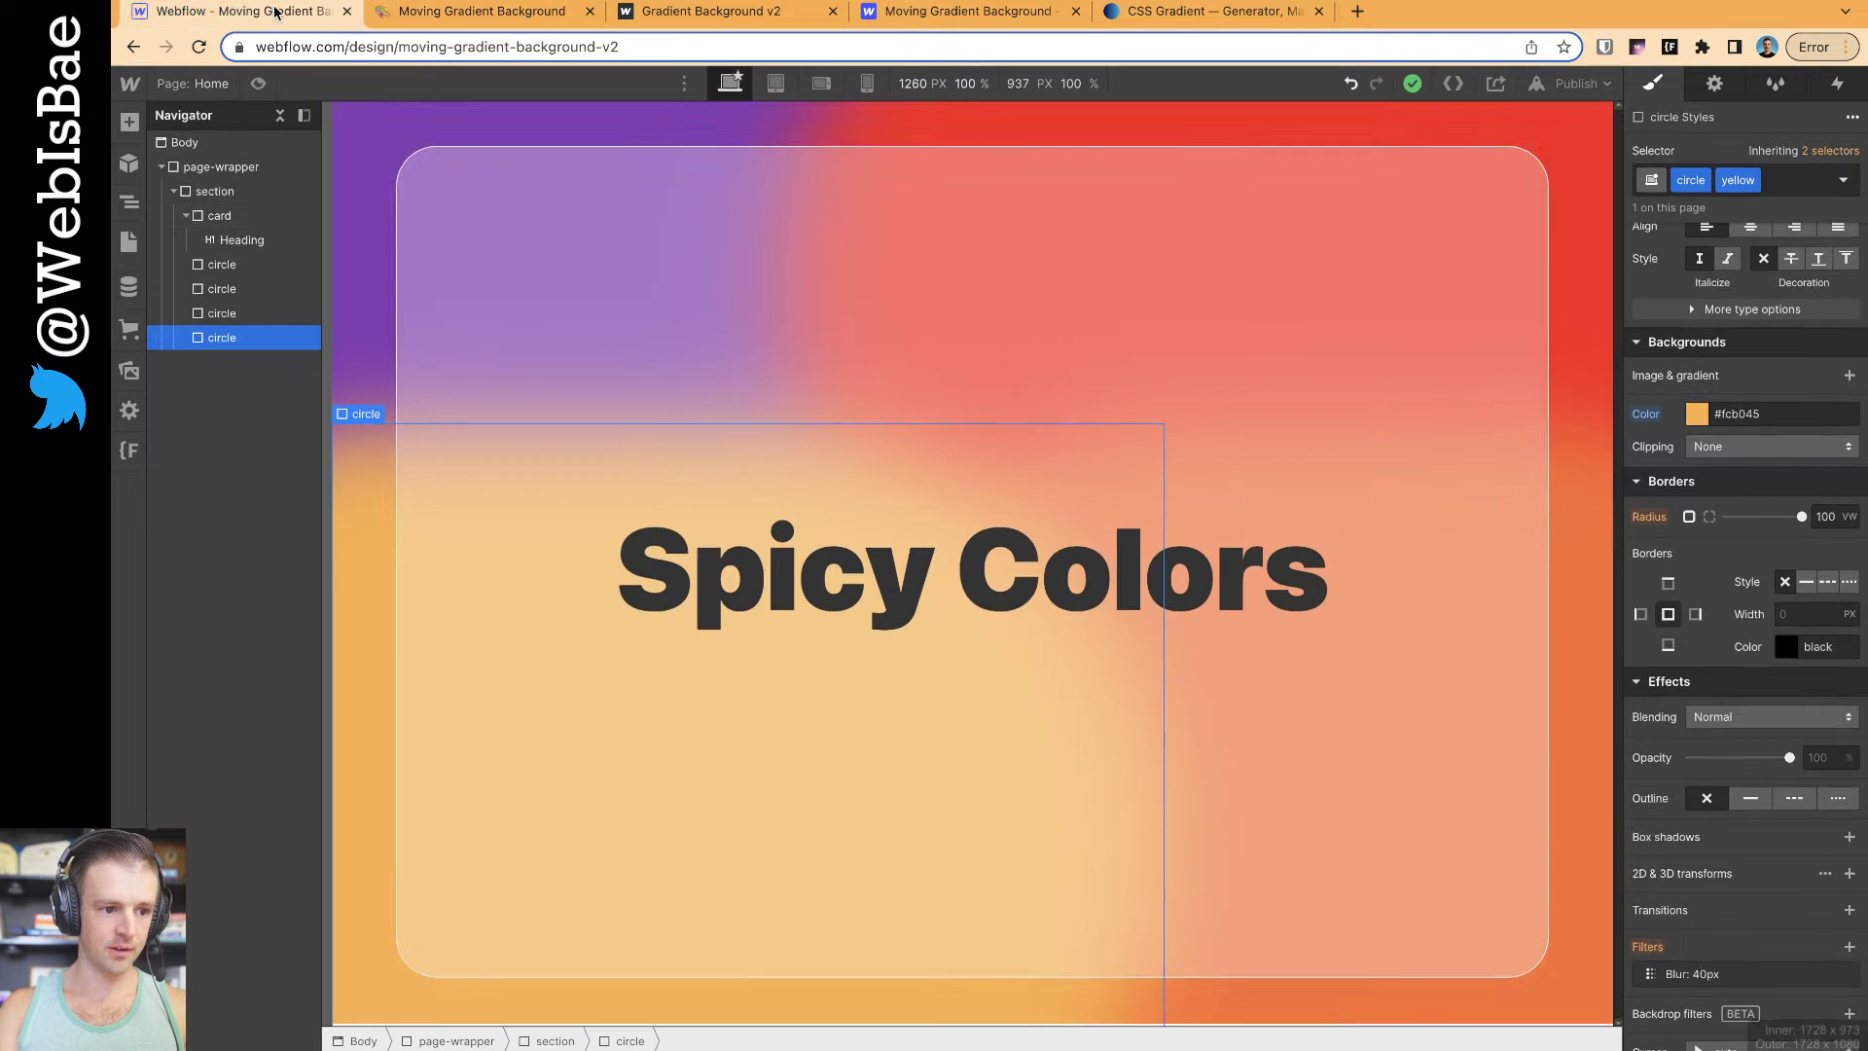
Add a page load trigger whose action when the page finishes loading is Start an animation
{"action": "left_click", "coordinate": [245, 239]}
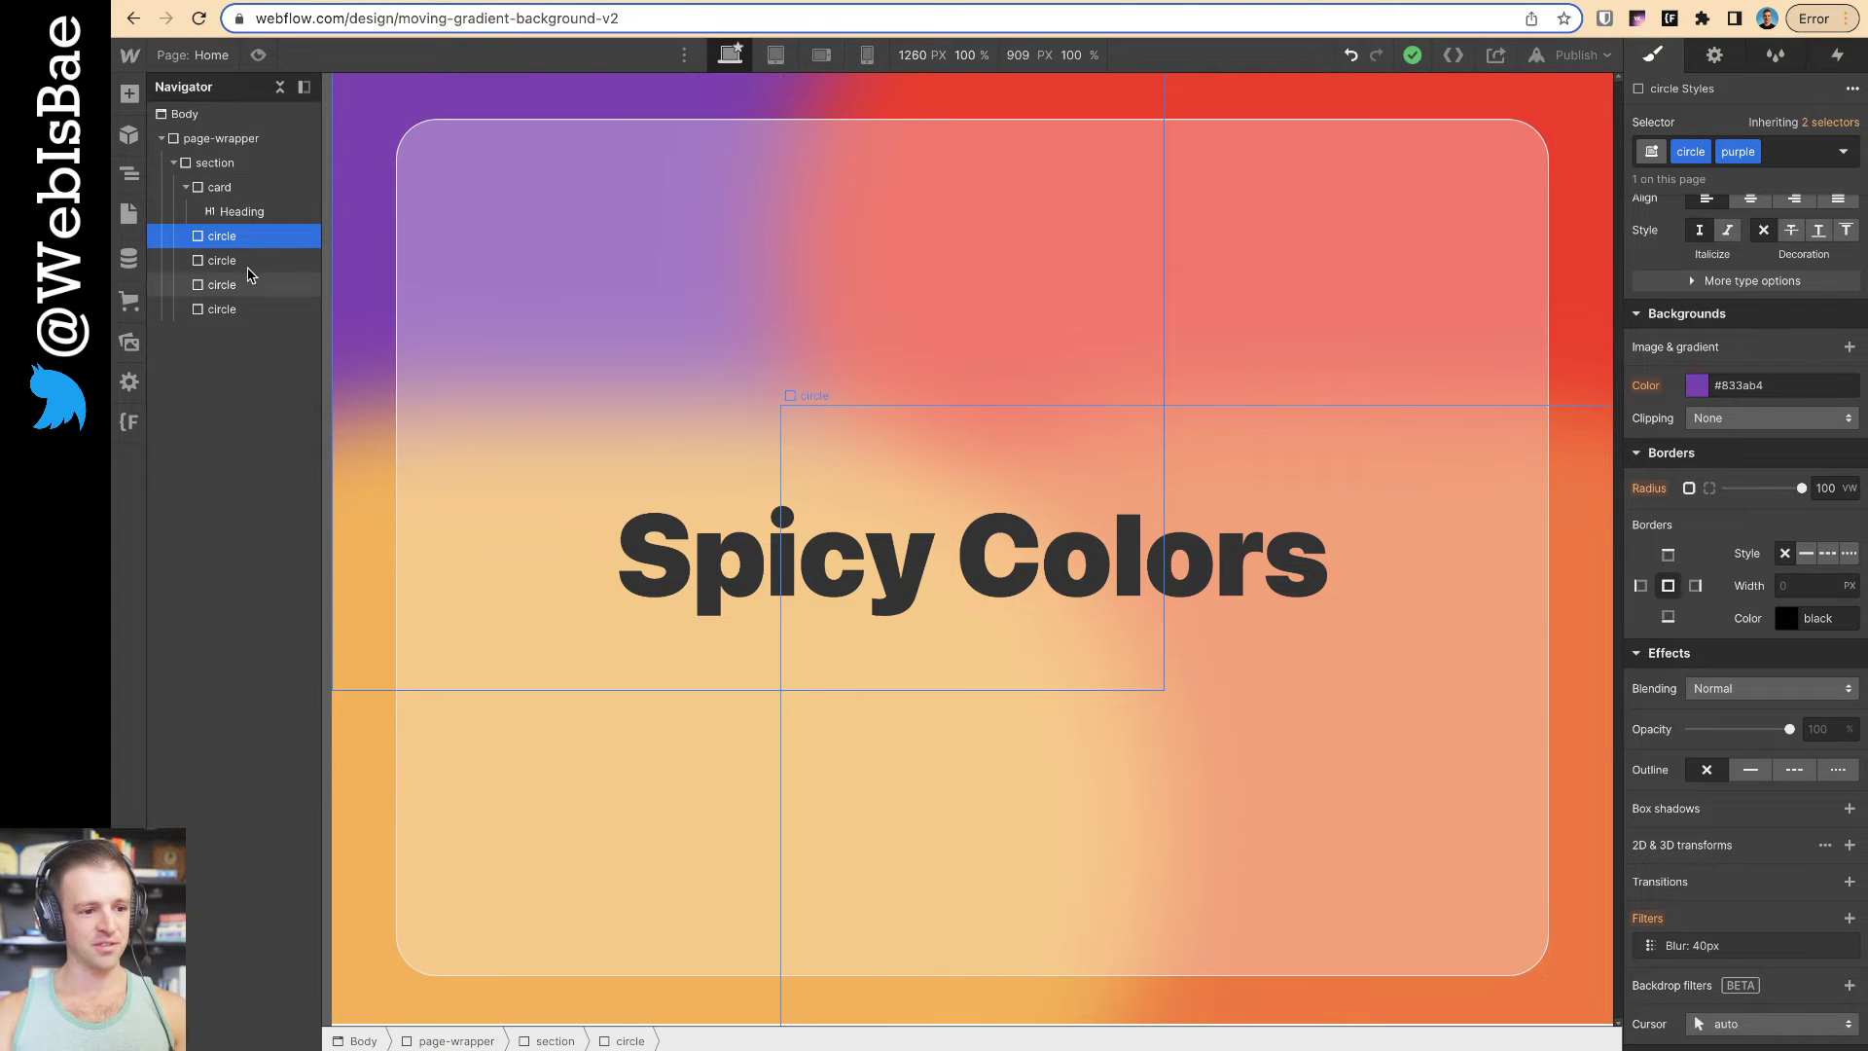
{"action": "left_click", "coordinate": [1837, 57]}
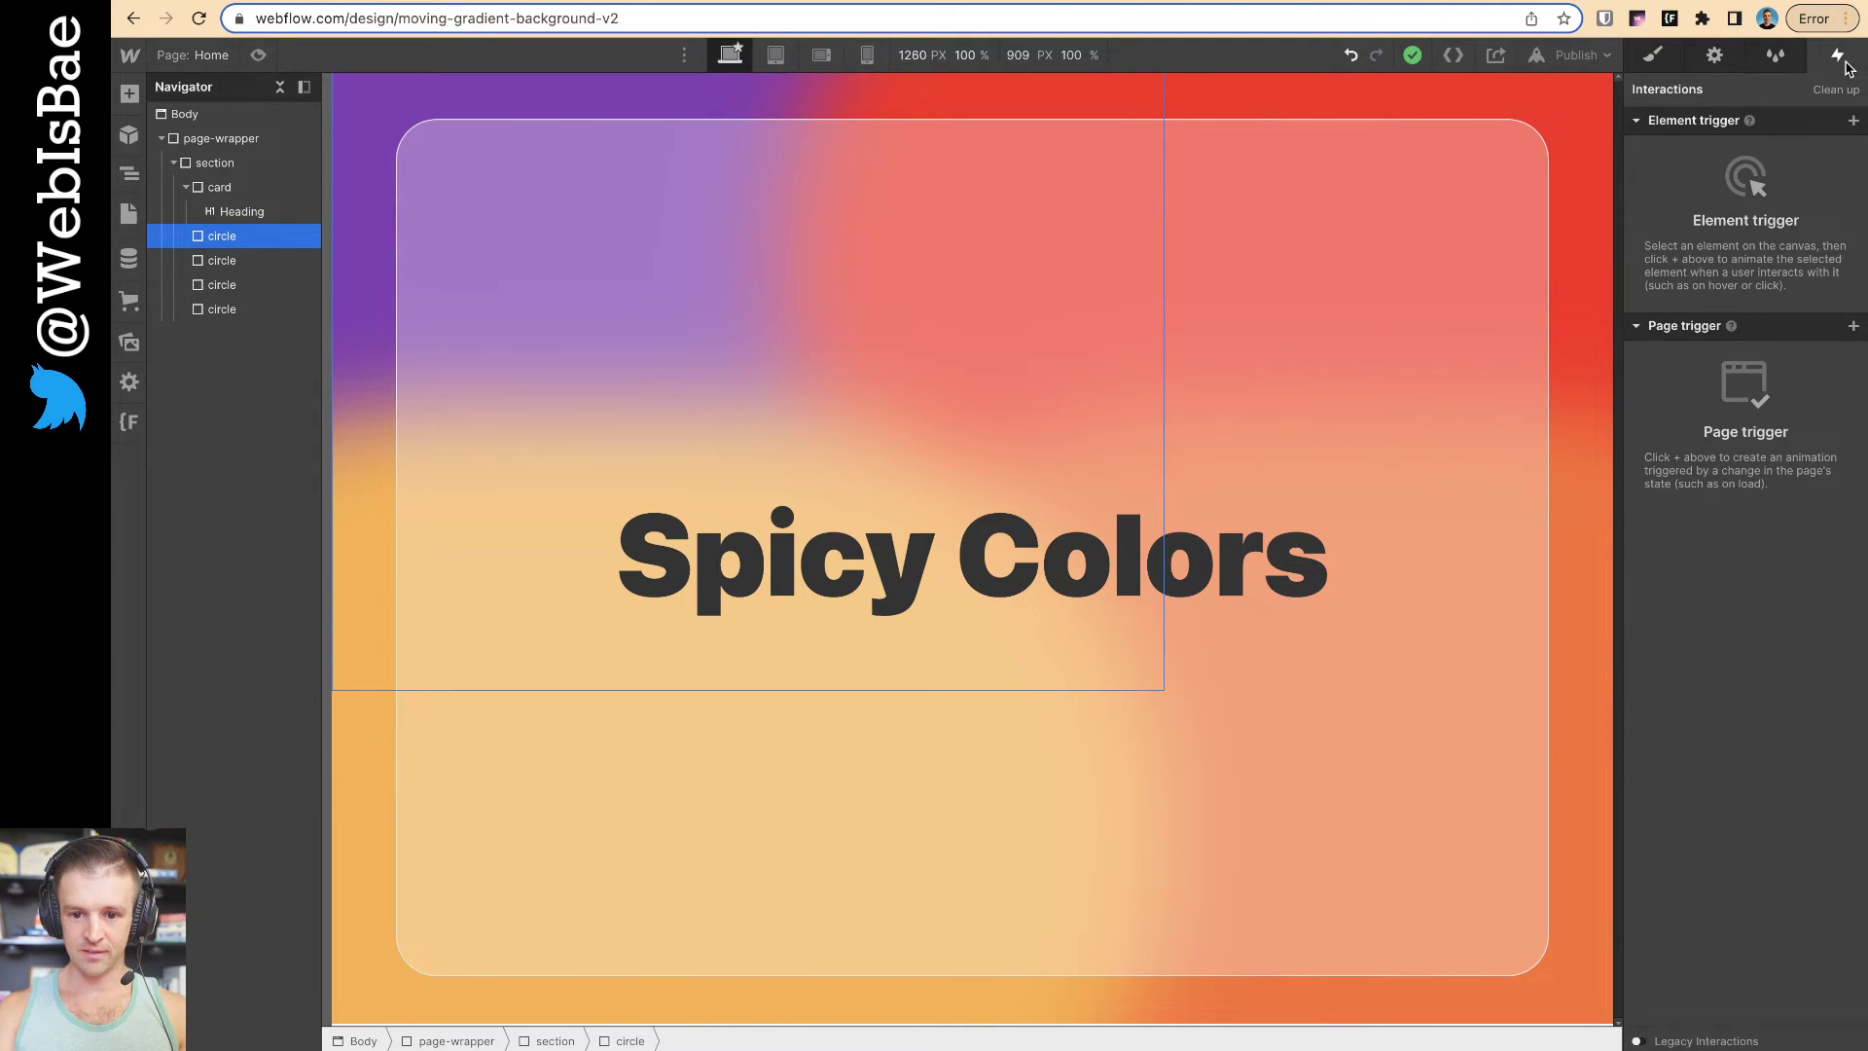
{"action": "left_click", "coordinate": [1855, 330]}
{"action": "left_click", "coordinate": [1713, 425]}
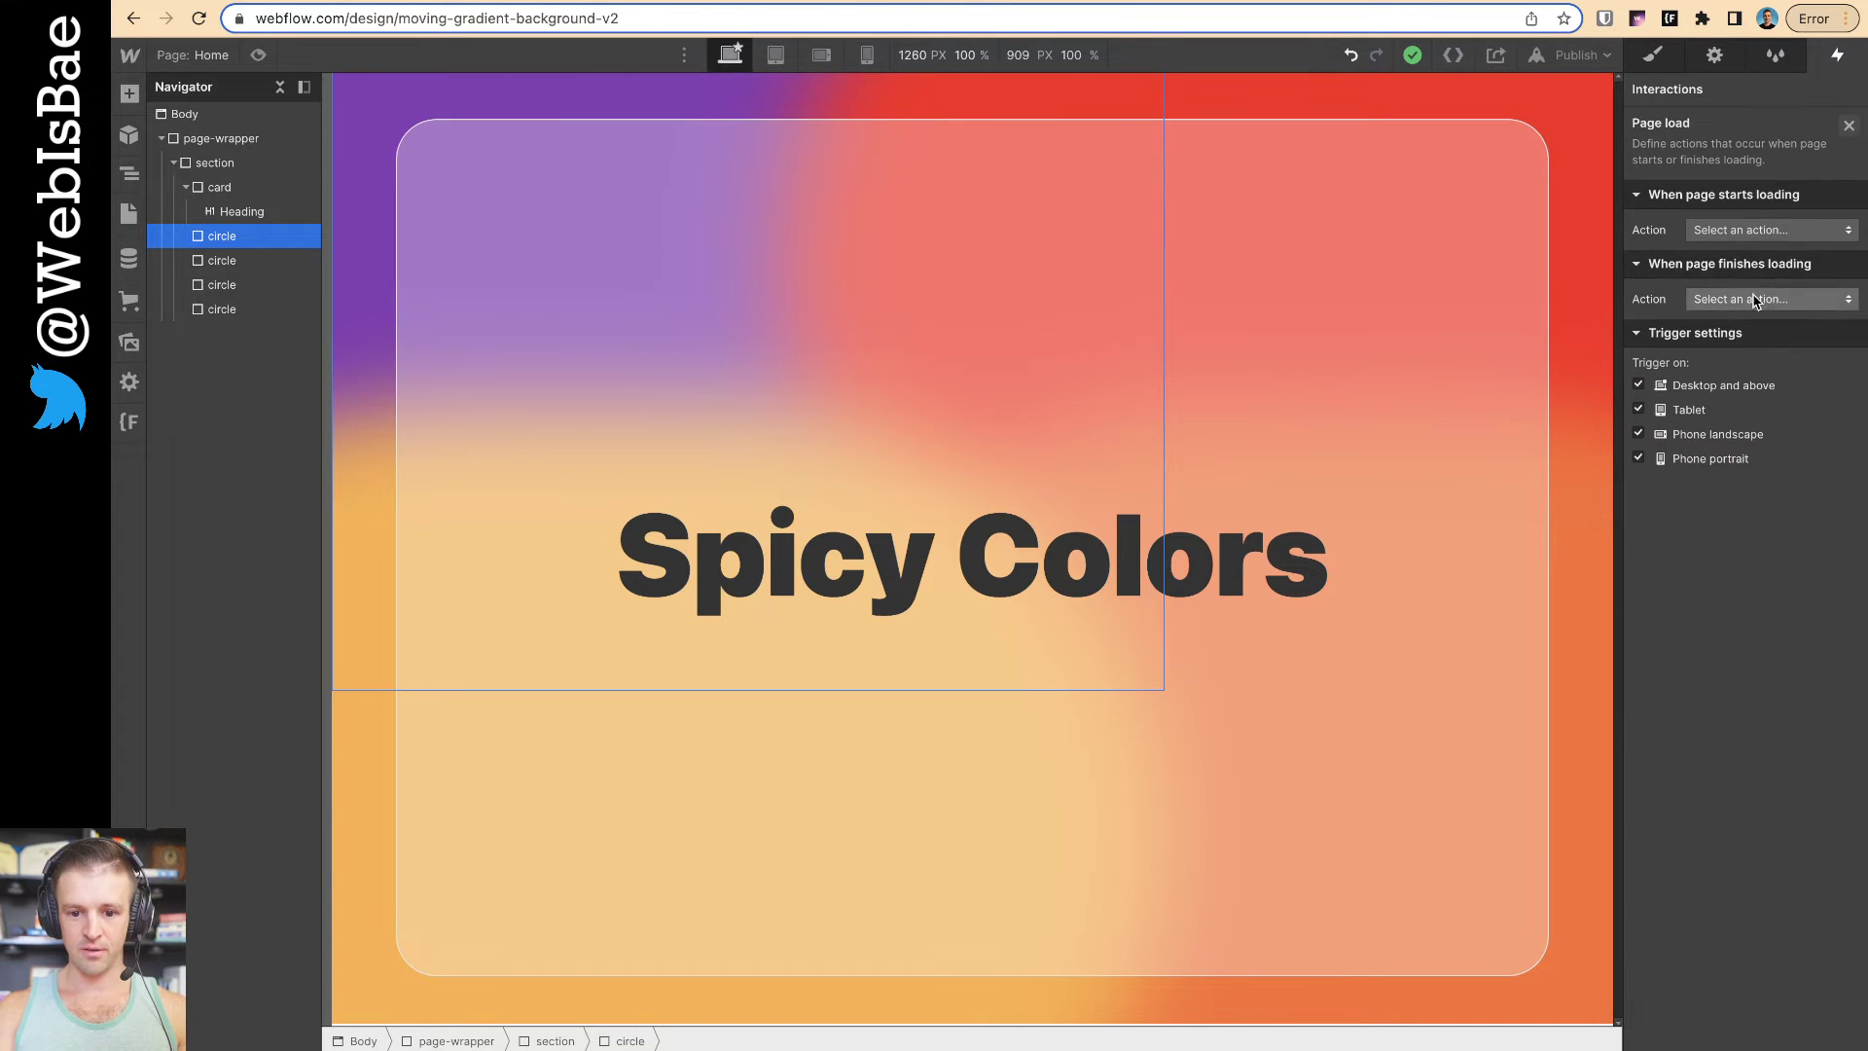
{"action": "left_click", "coordinate": [1754, 299]}
{"action": "left_click", "coordinate": [1738, 203]}
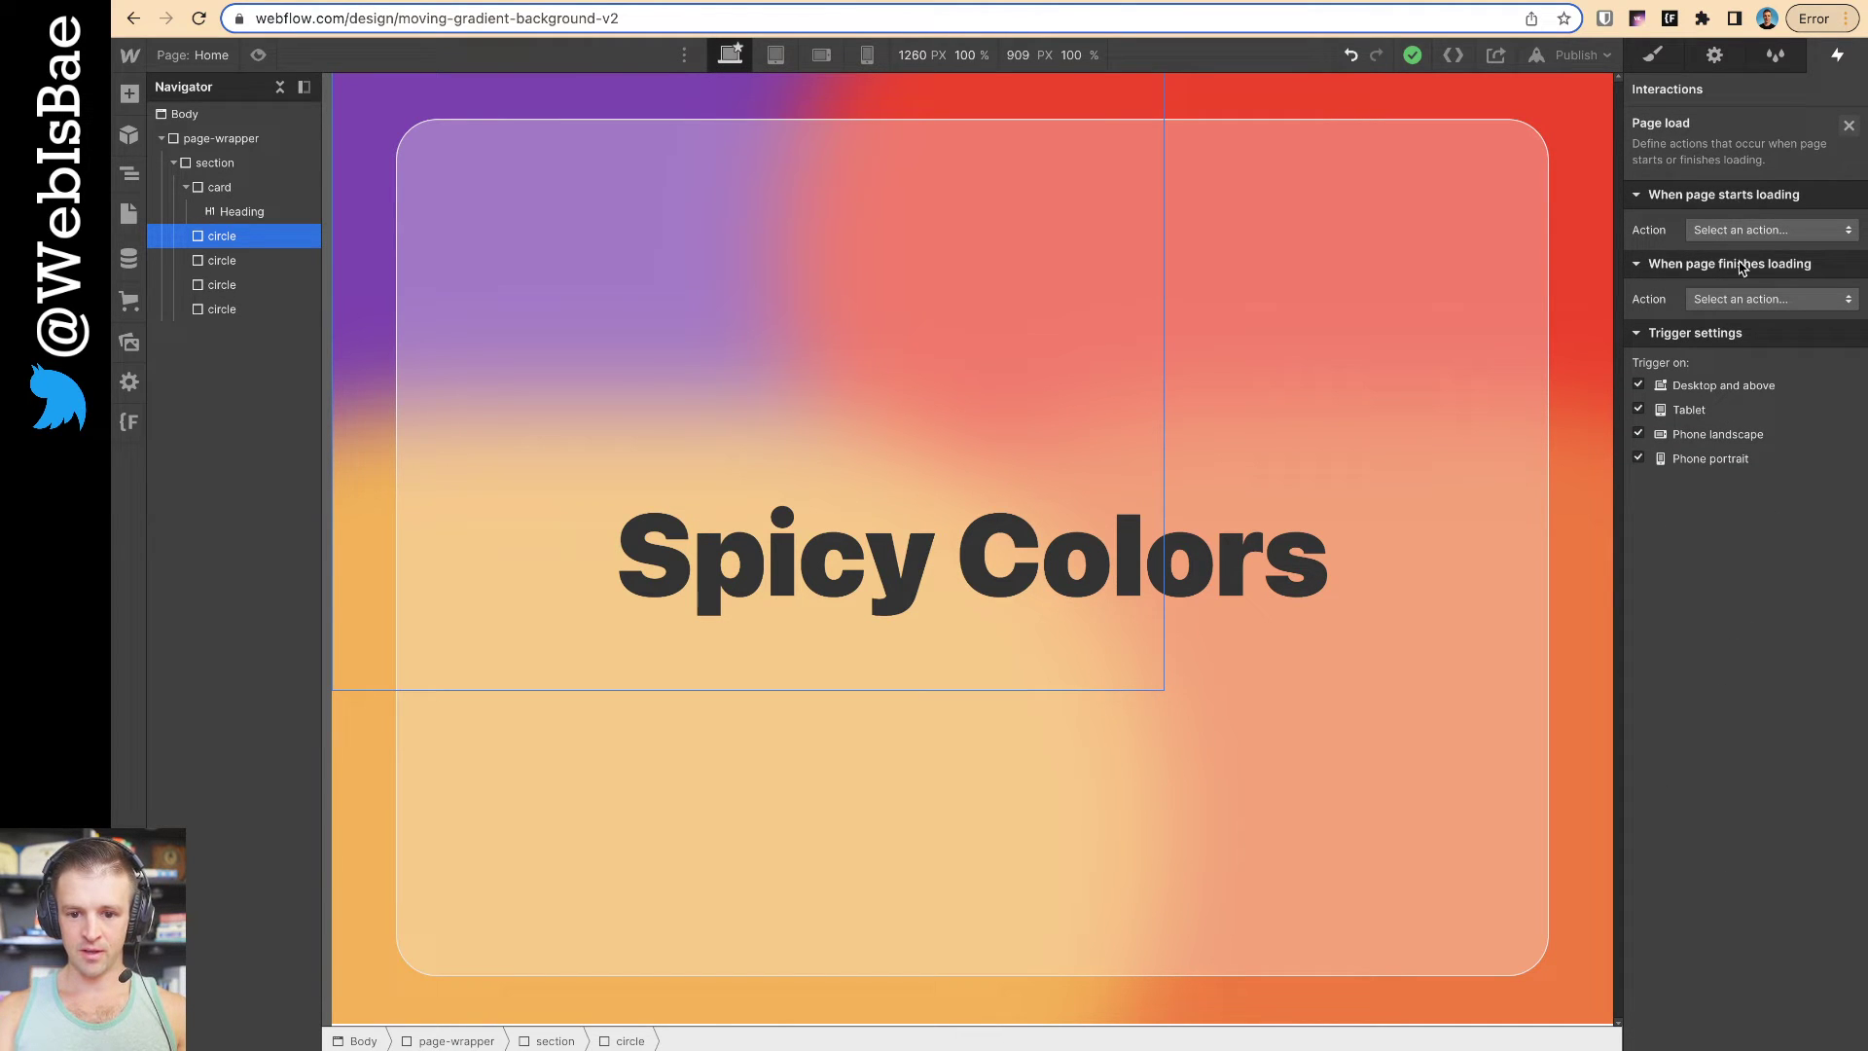
{"action": "left_click", "coordinate": [1742, 298]}
{"action": "left_click", "coordinate": [1739, 347]}
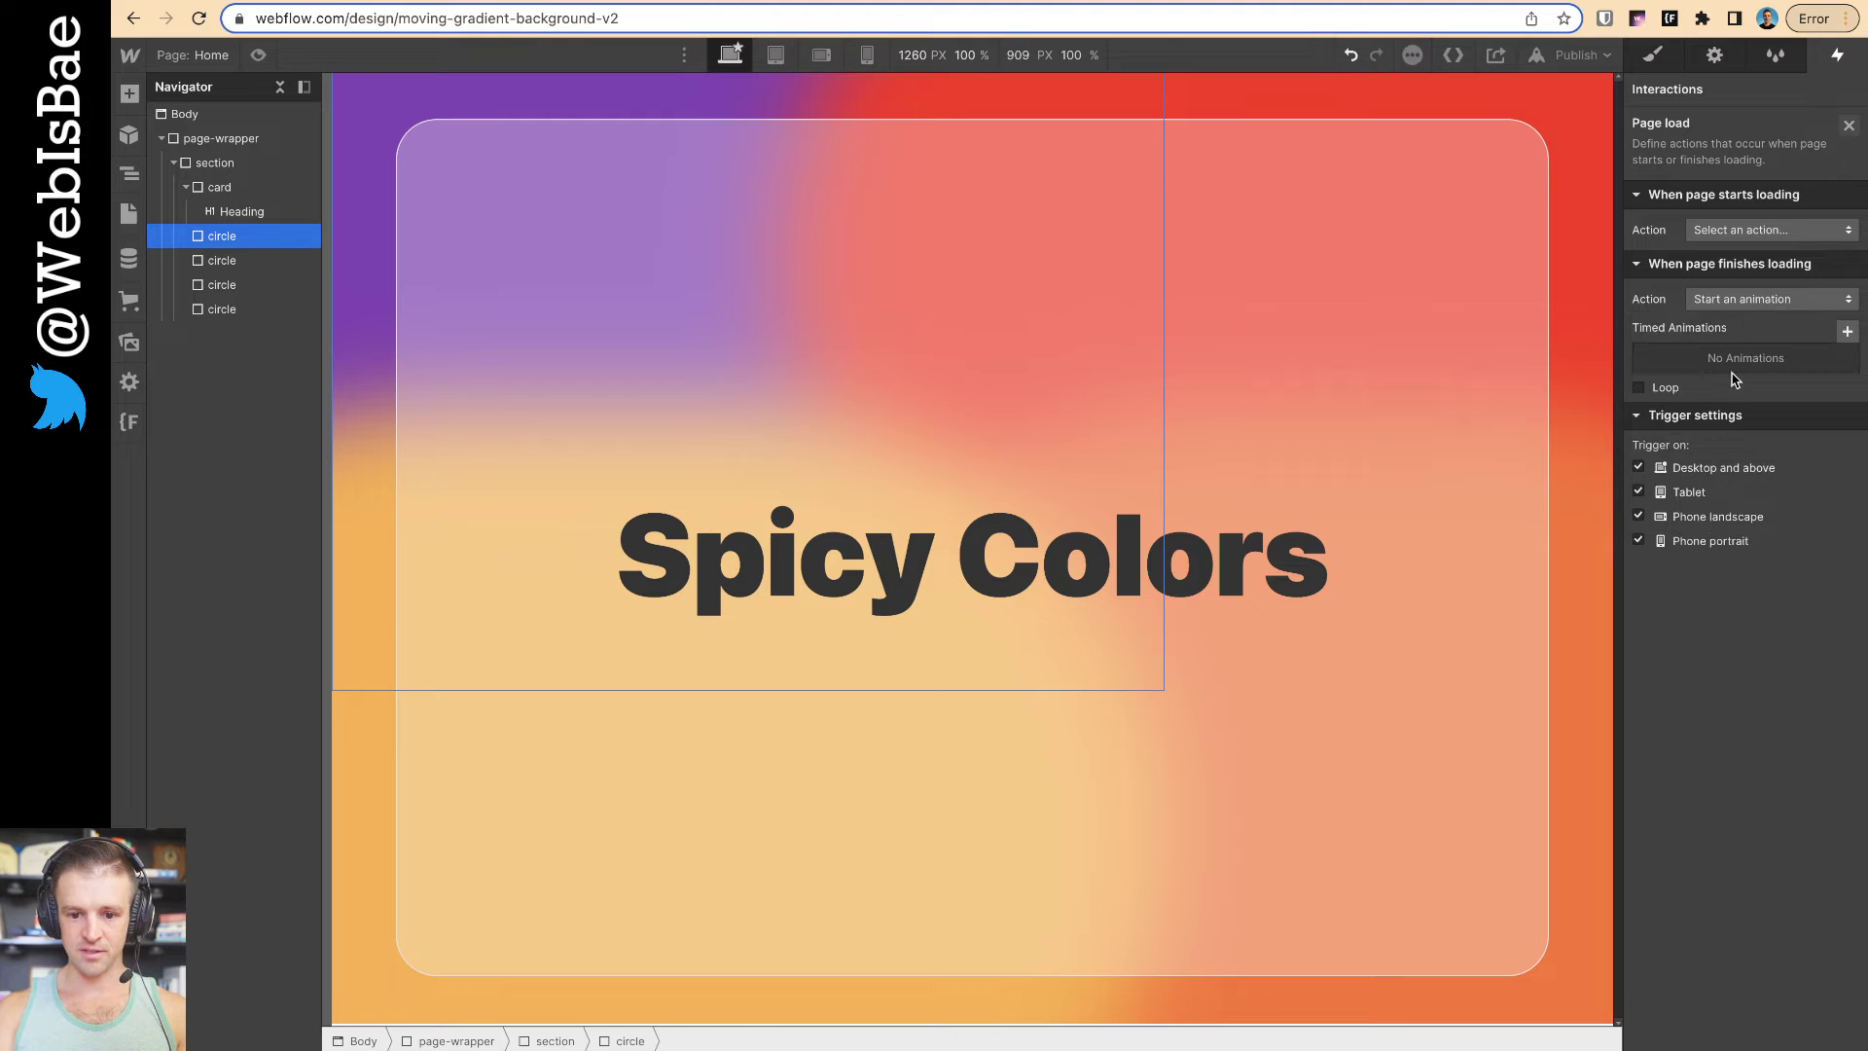
Create a timed animation named bg-move for the page load trigger
{"action": "left_click", "coordinate": [1847, 330]}
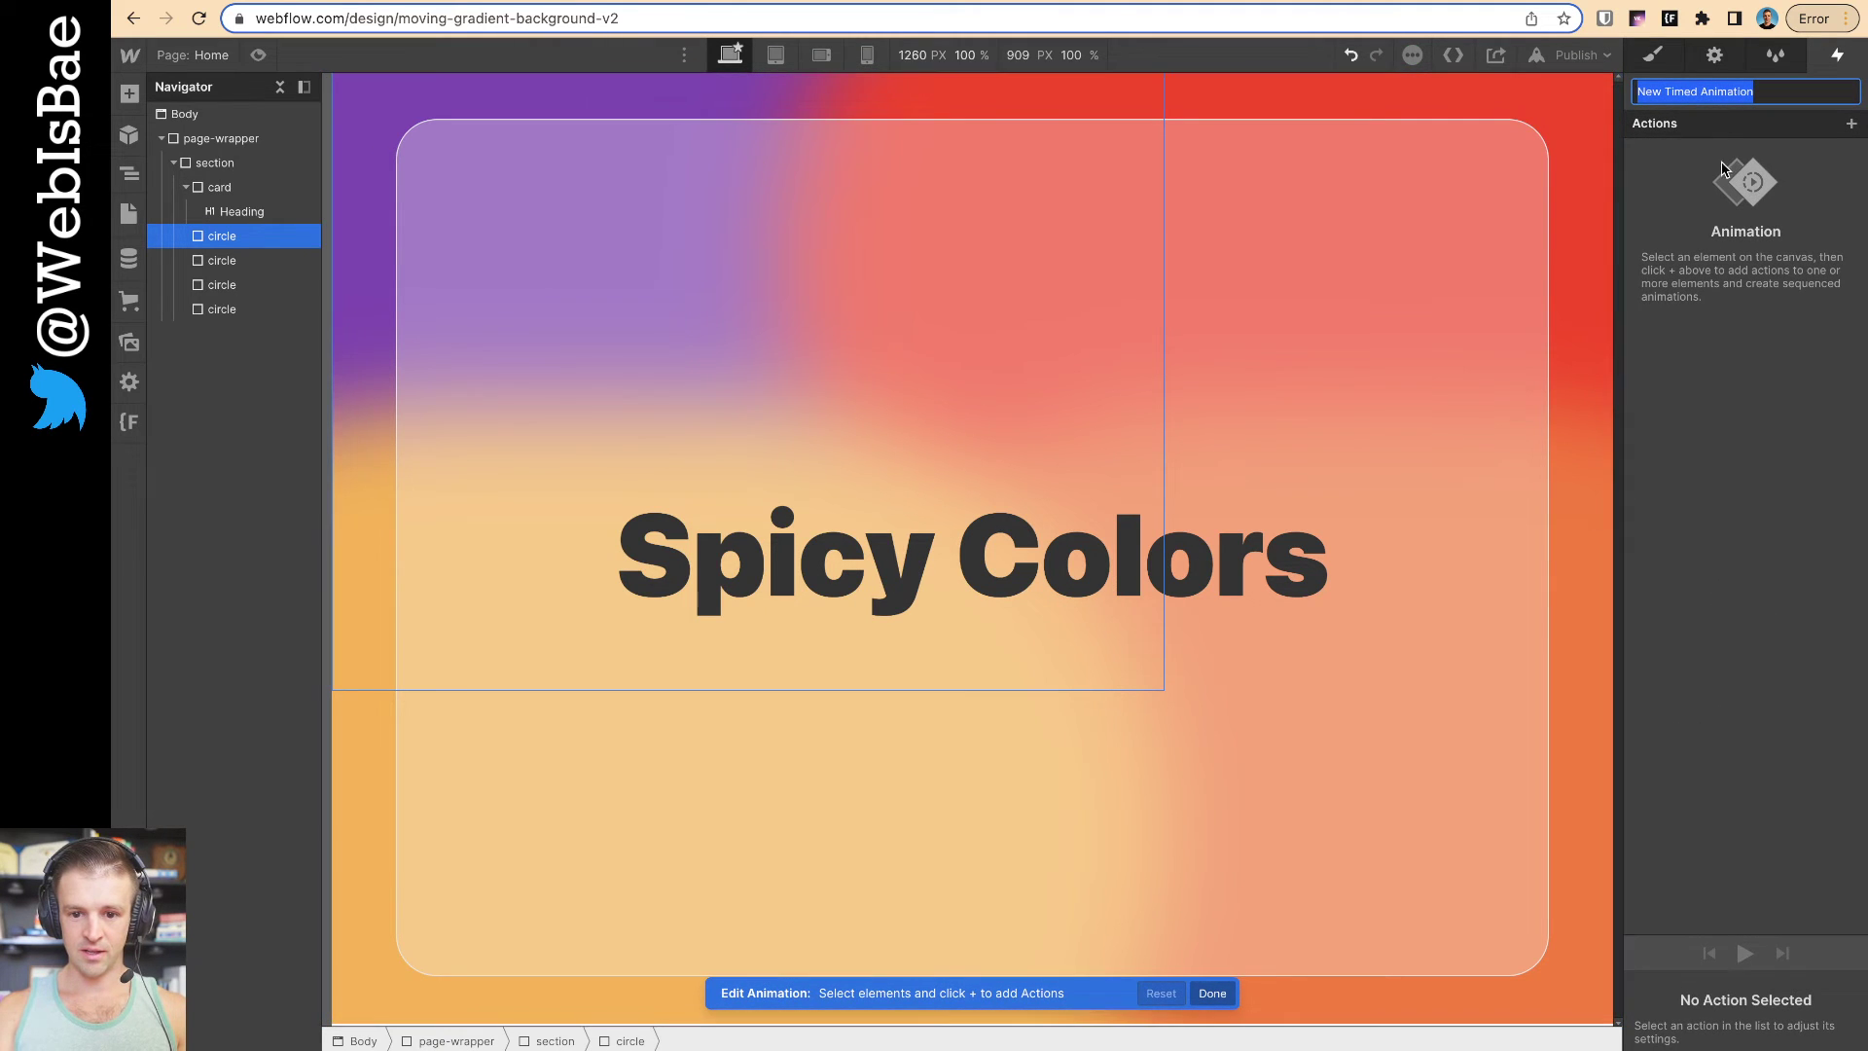
{"action": "type", "text": "bg-move"}
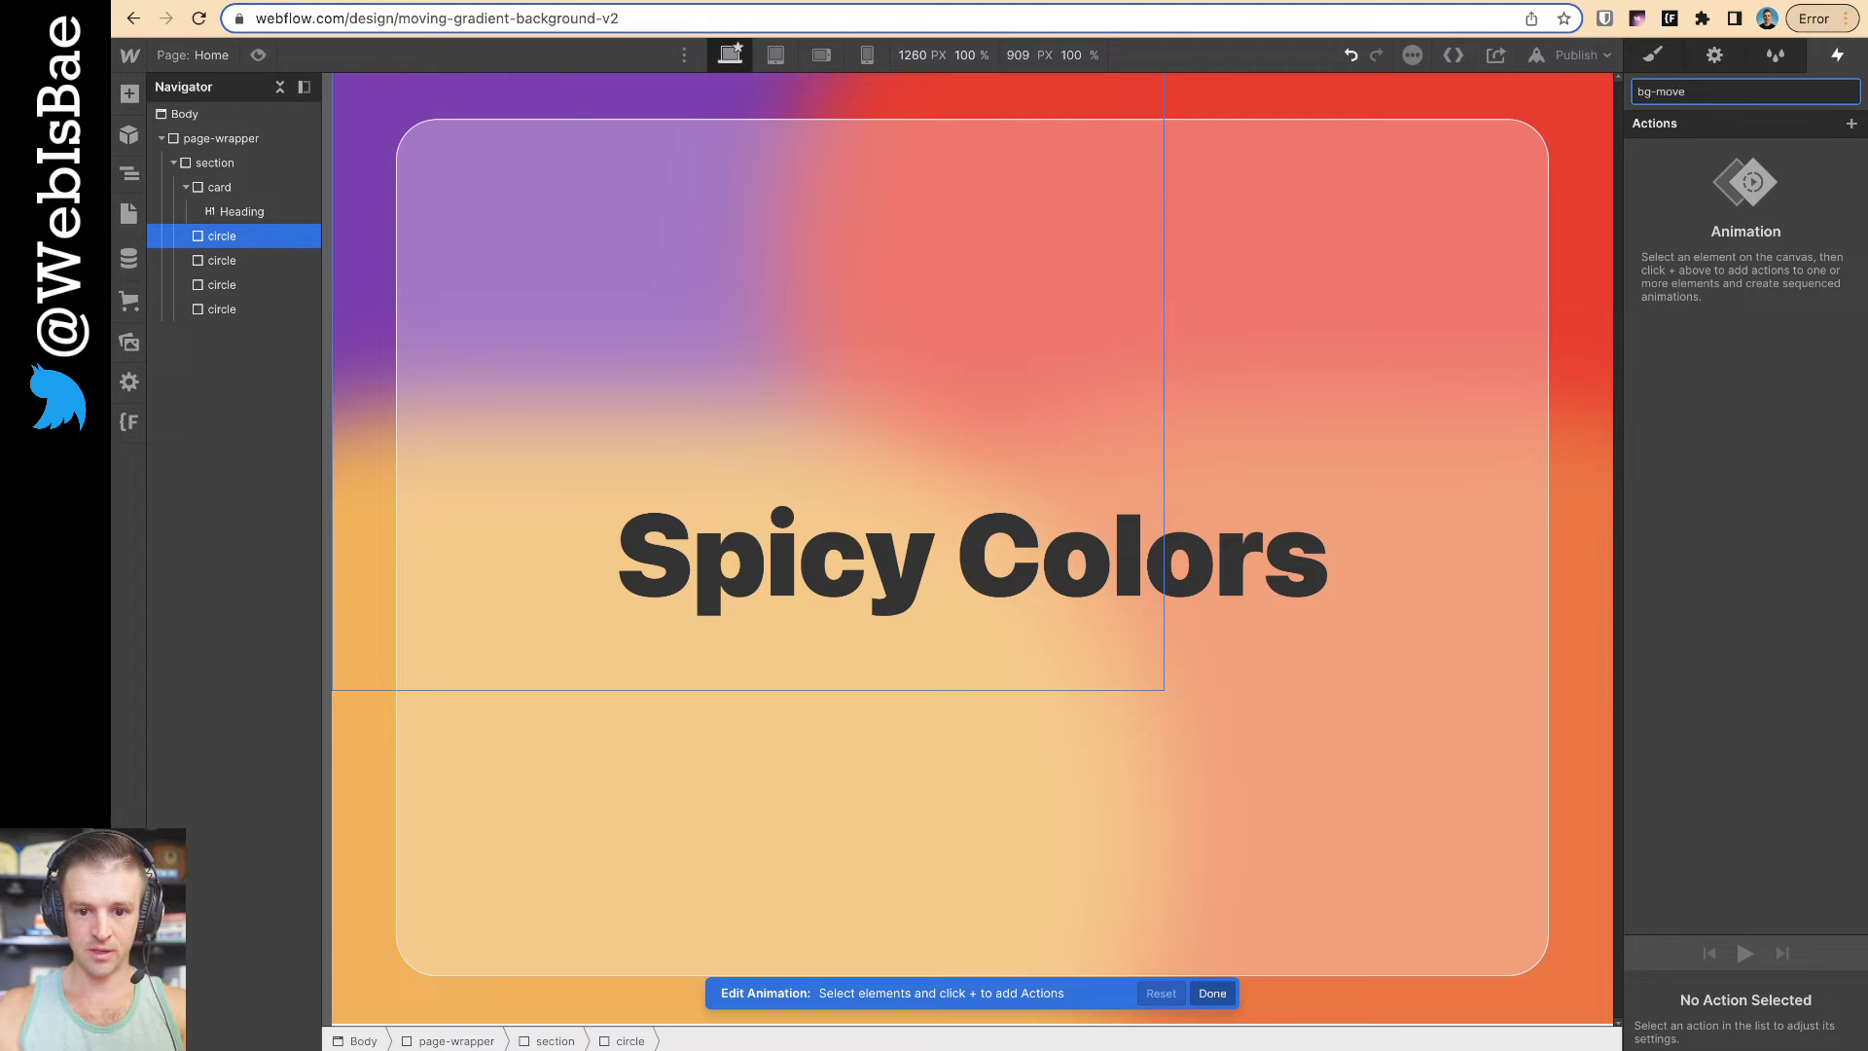
{"action": "key", "text": "Return"}
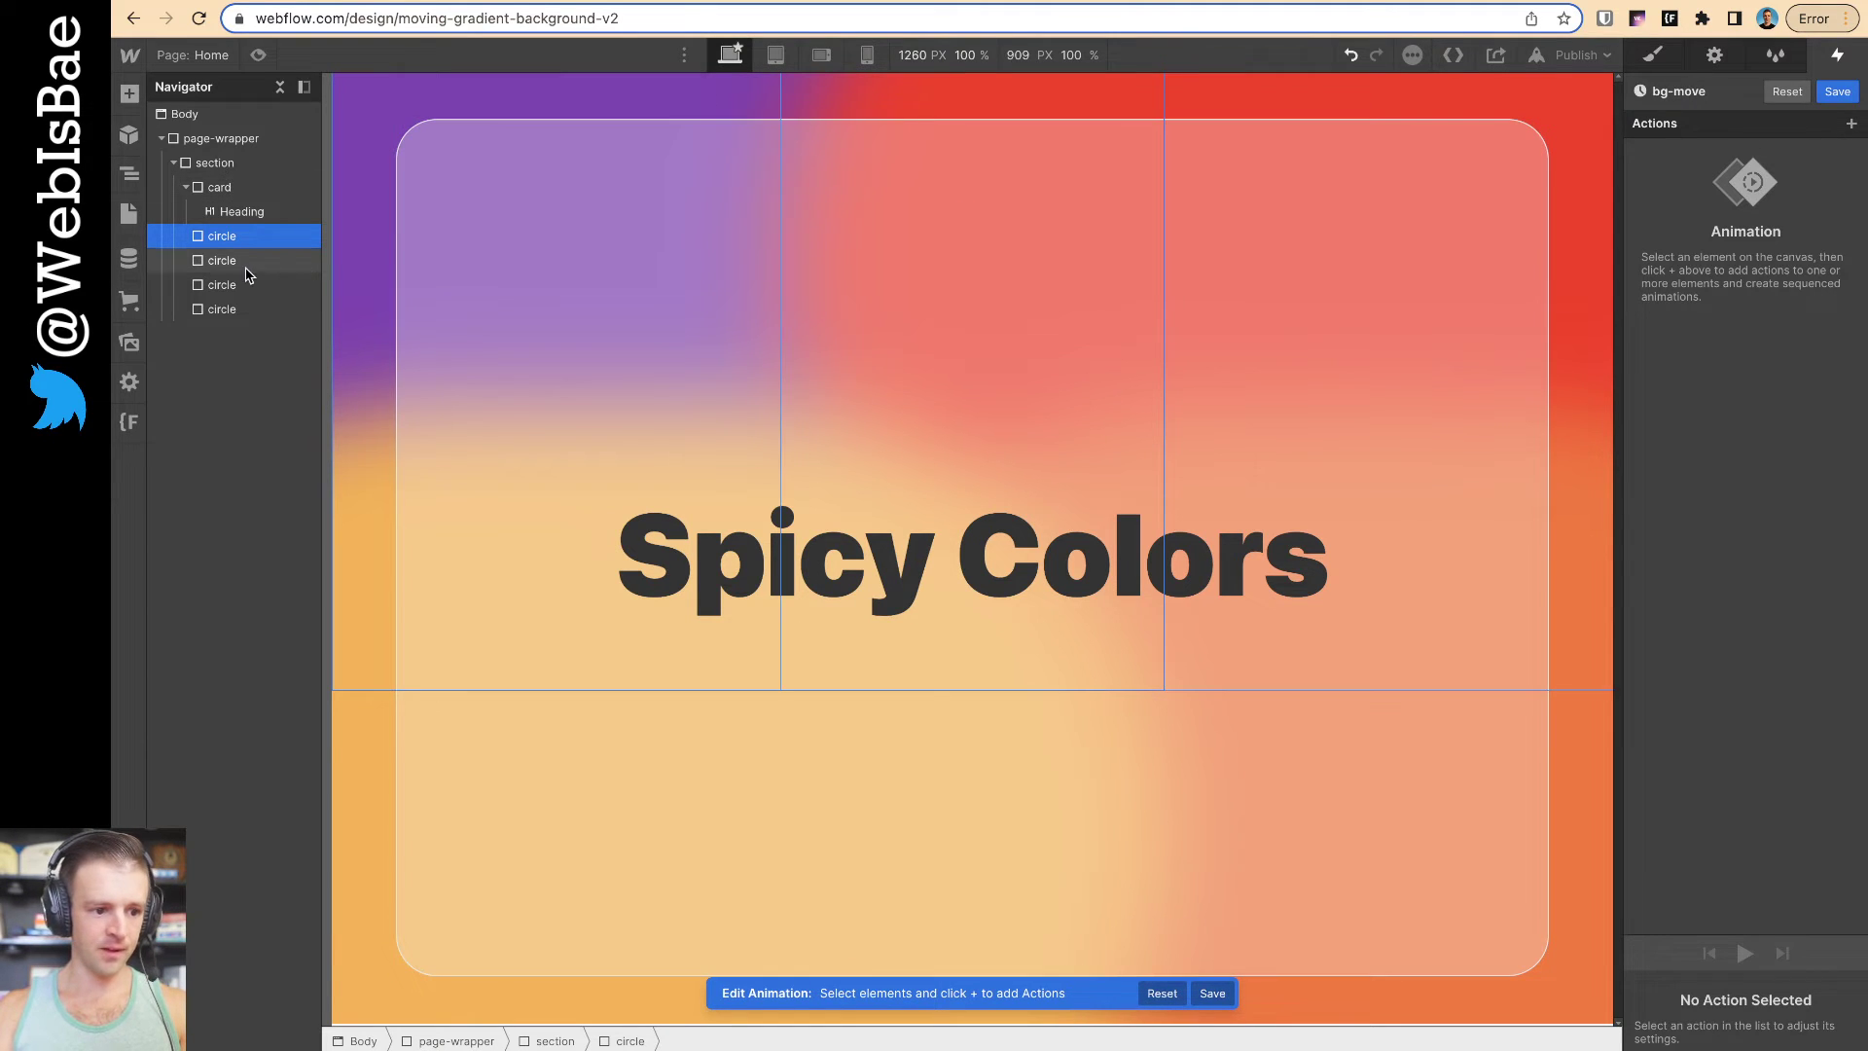
Add a Scale action of 1 for the purple circle to the animation and set it as the initial state
{"action": "left_click", "coordinate": [1852, 126]}
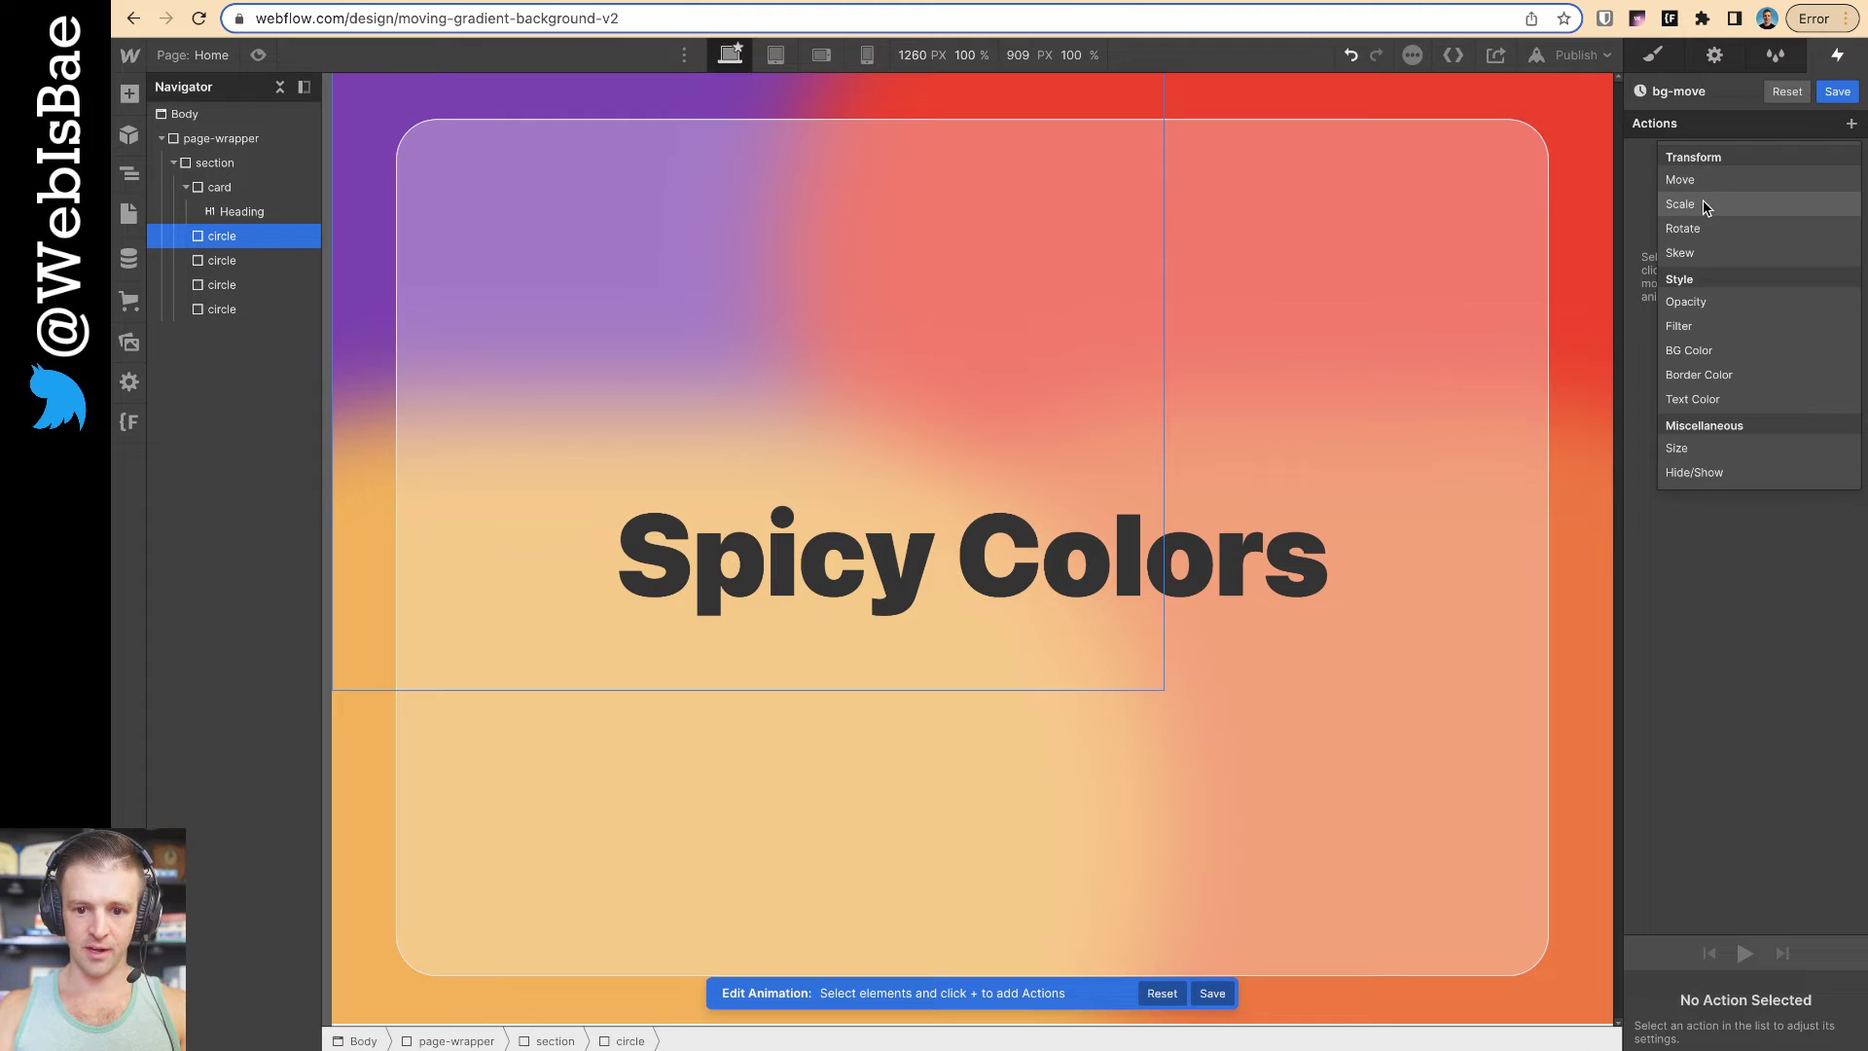
{"action": "left_click", "coordinate": [1709, 207]}
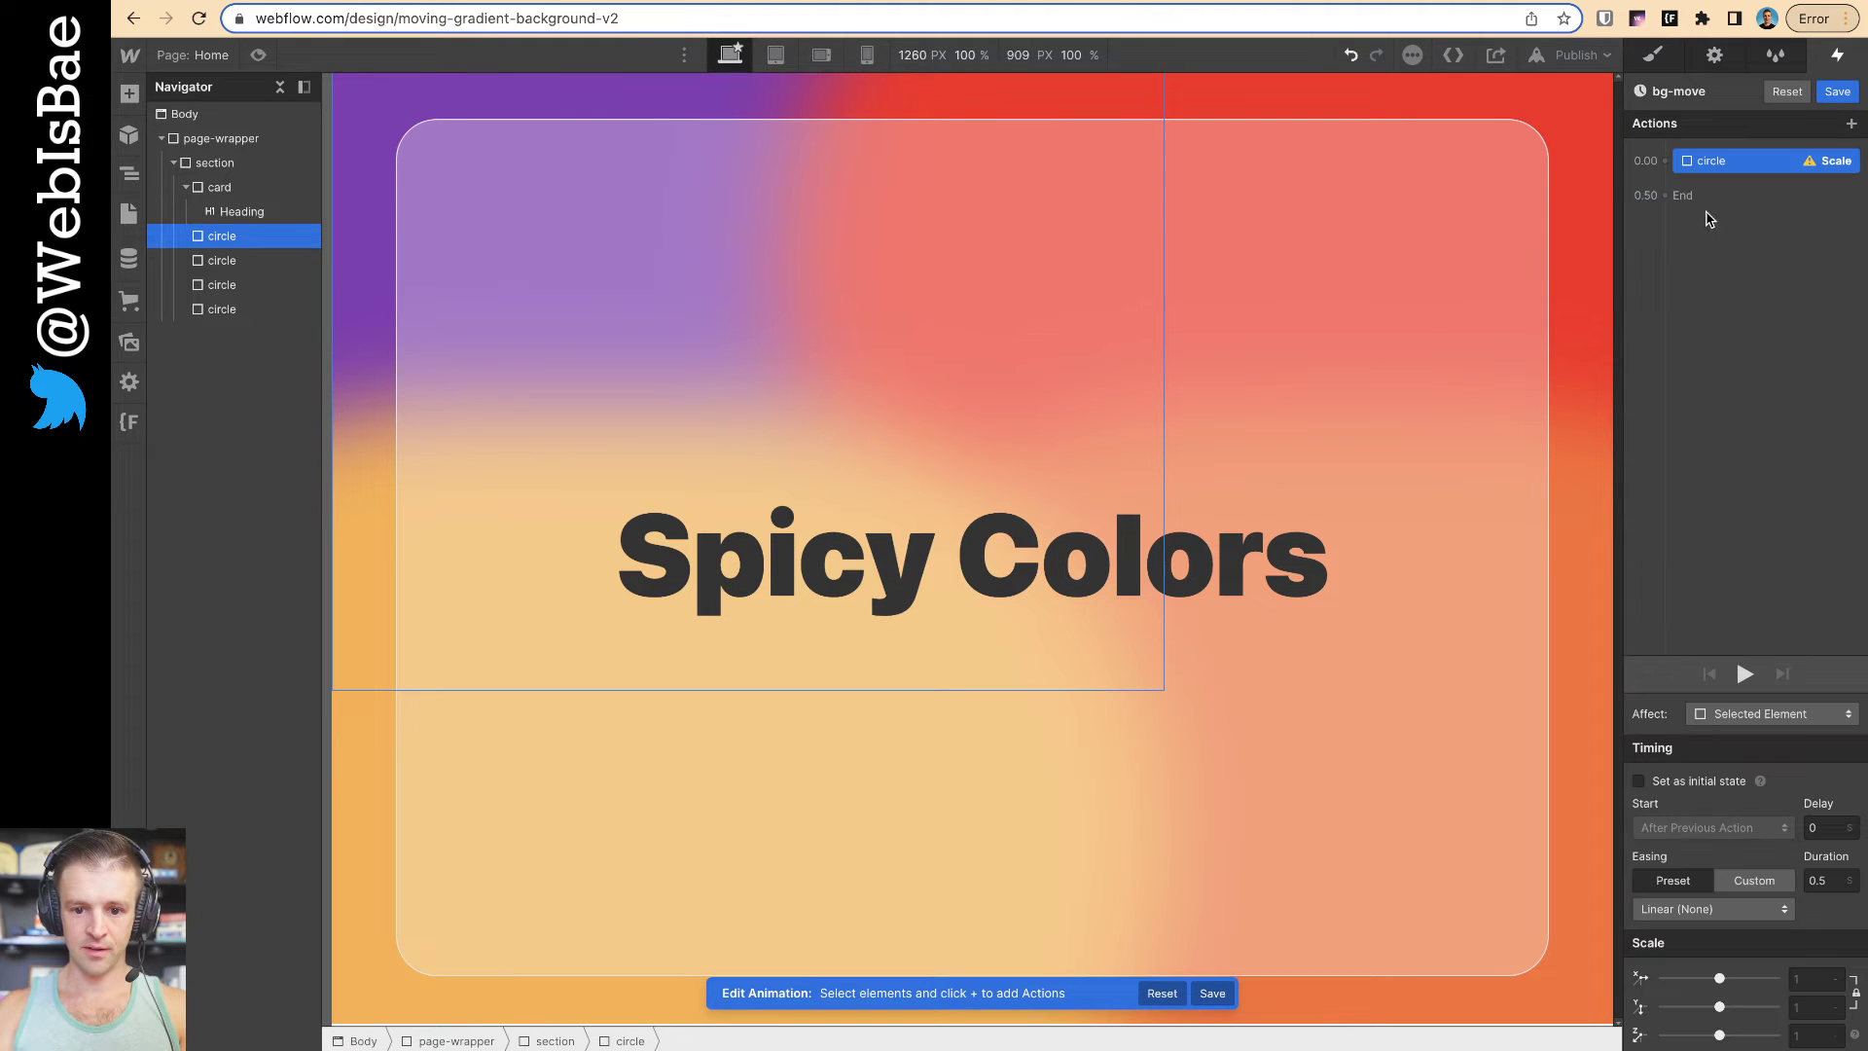
{"action": "left_click", "coordinate": [1815, 981]}
{"action": "type", "text": "1"}
{"action": "left_click", "coordinate": [1842, 1004]}
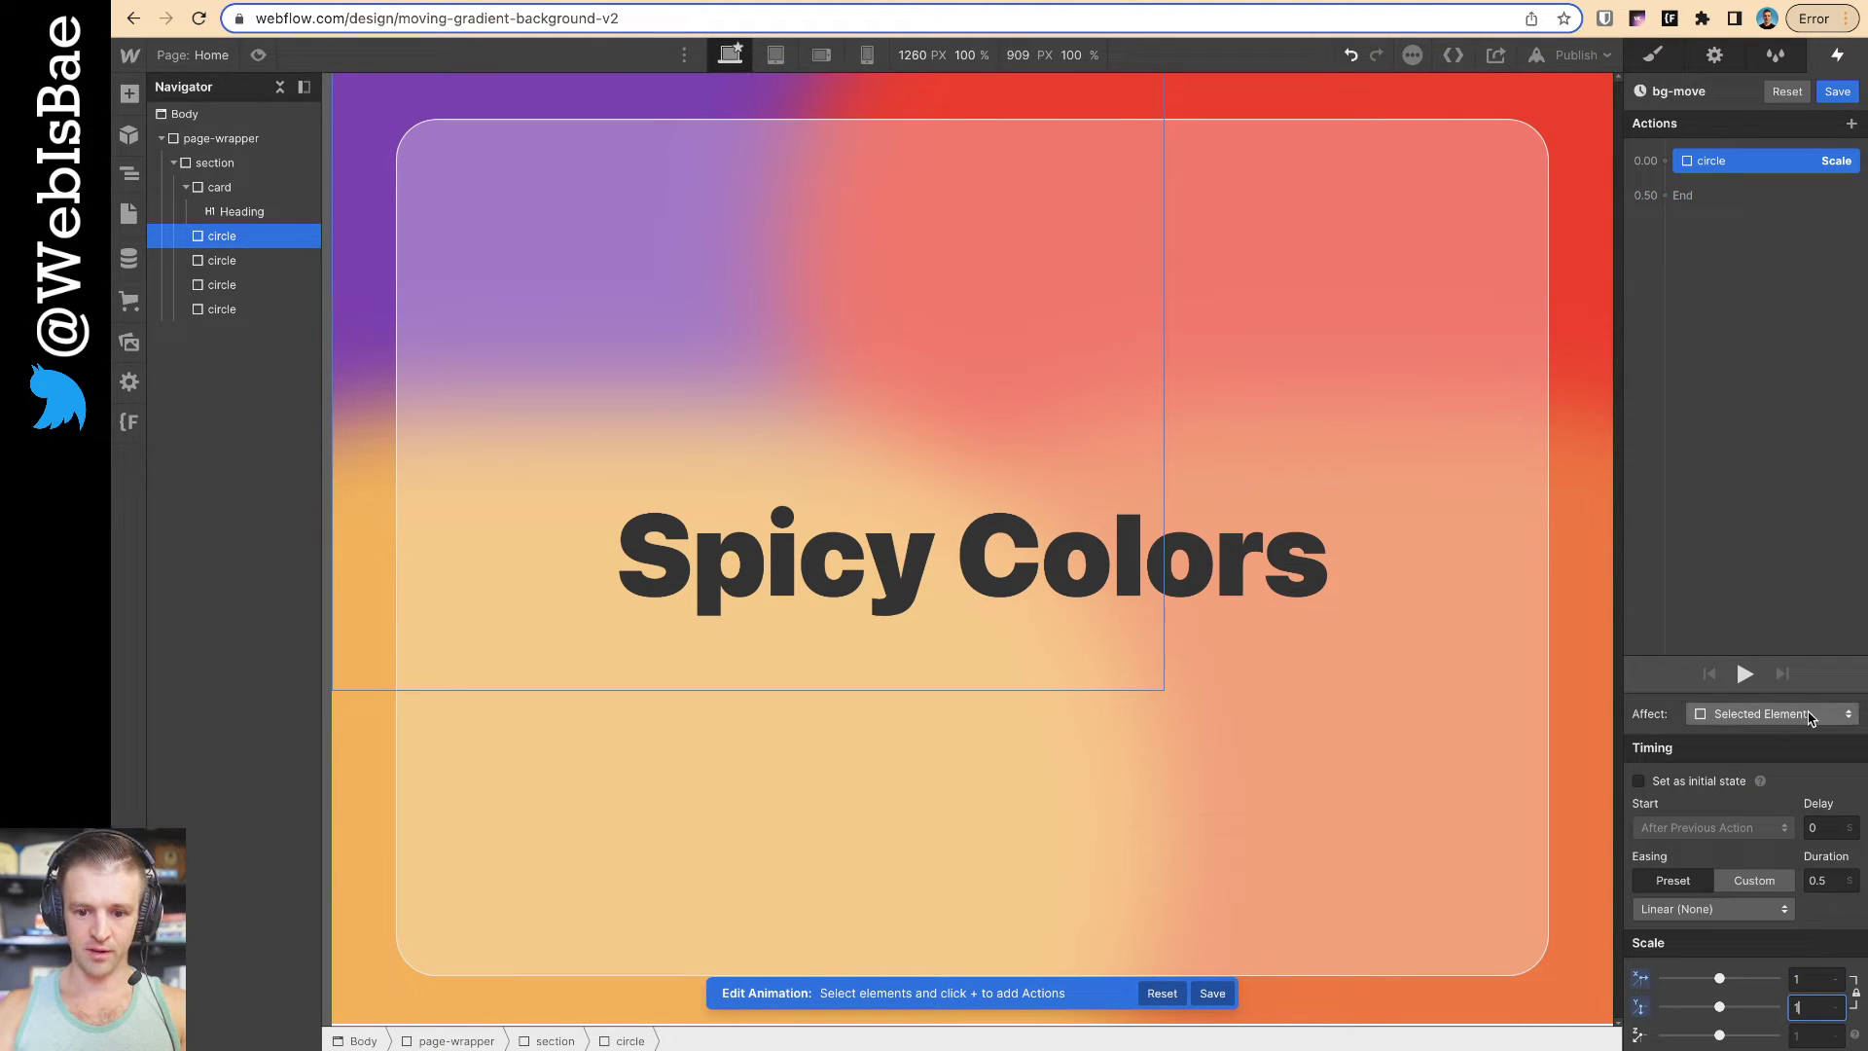
{"action": "left_click", "coordinate": [1686, 781]}
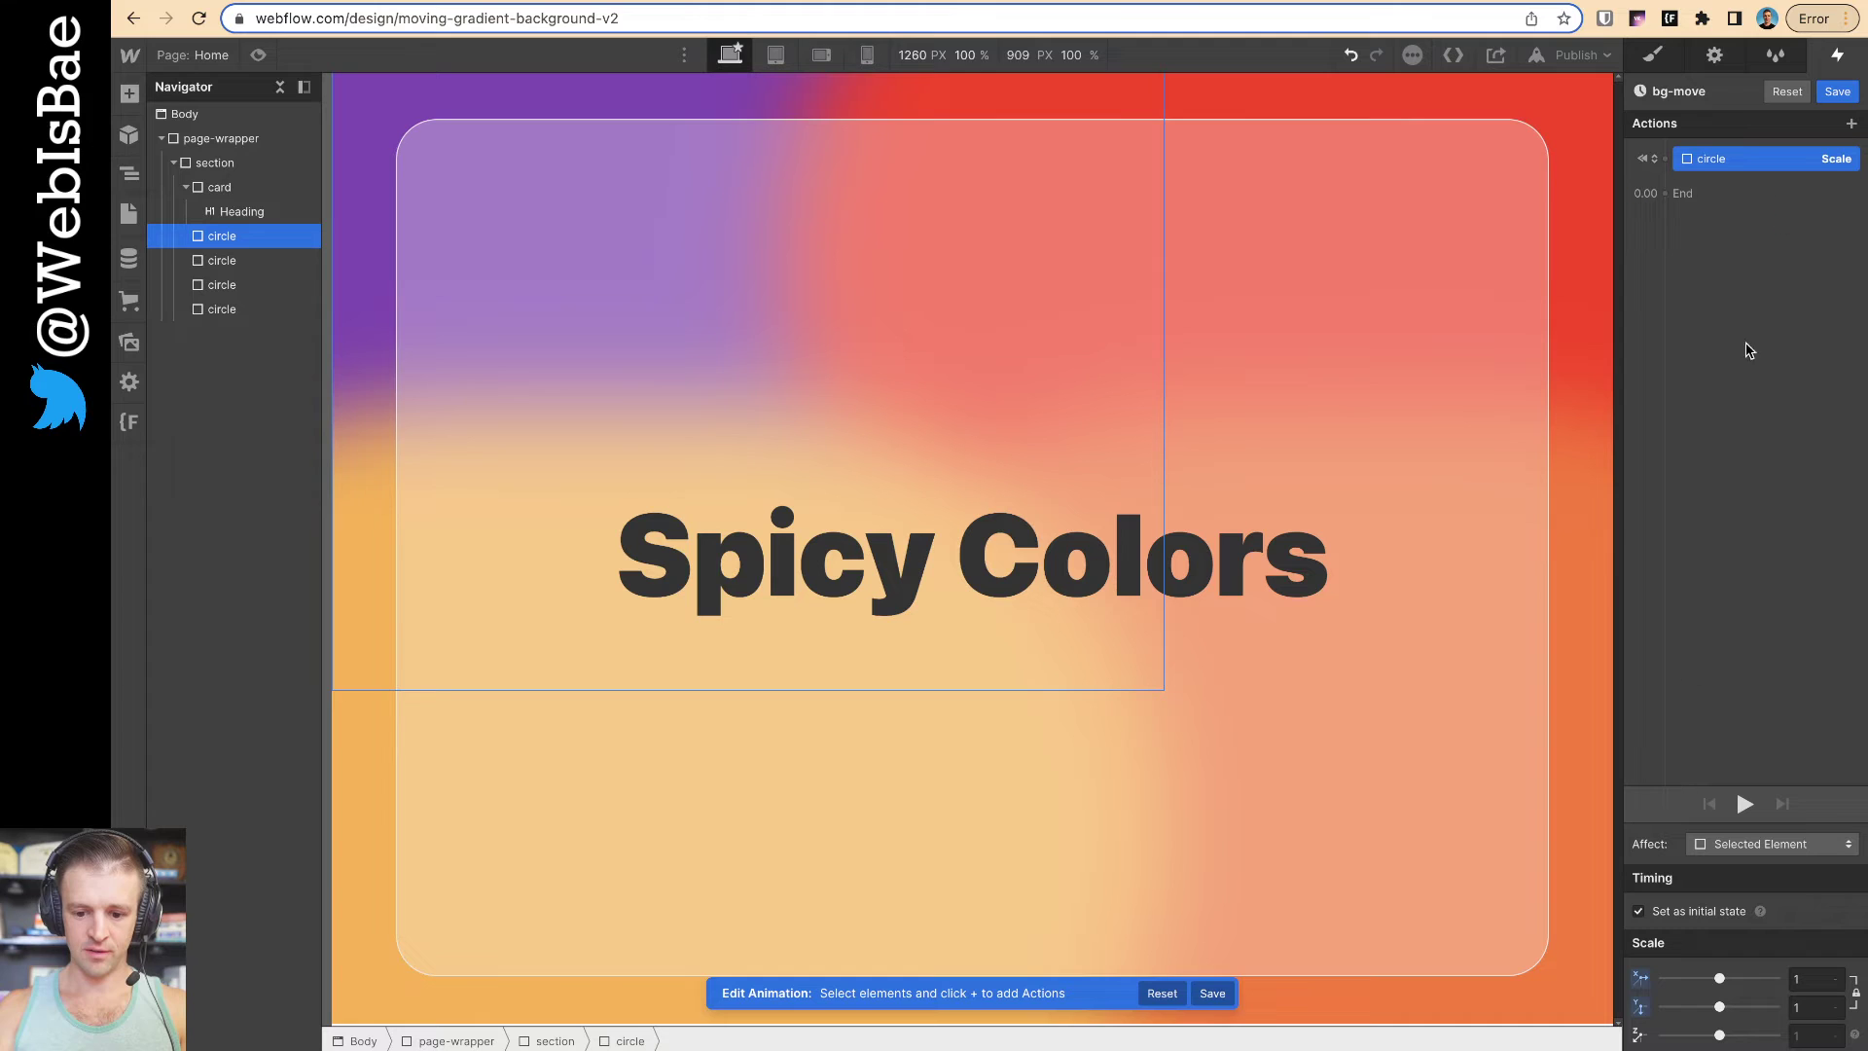
Add a Scale action of 1 for the red circle within the same initial state
{"action": "left_click", "coordinate": [222, 260]}
{"action": "left_click", "coordinate": [1666, 159]}
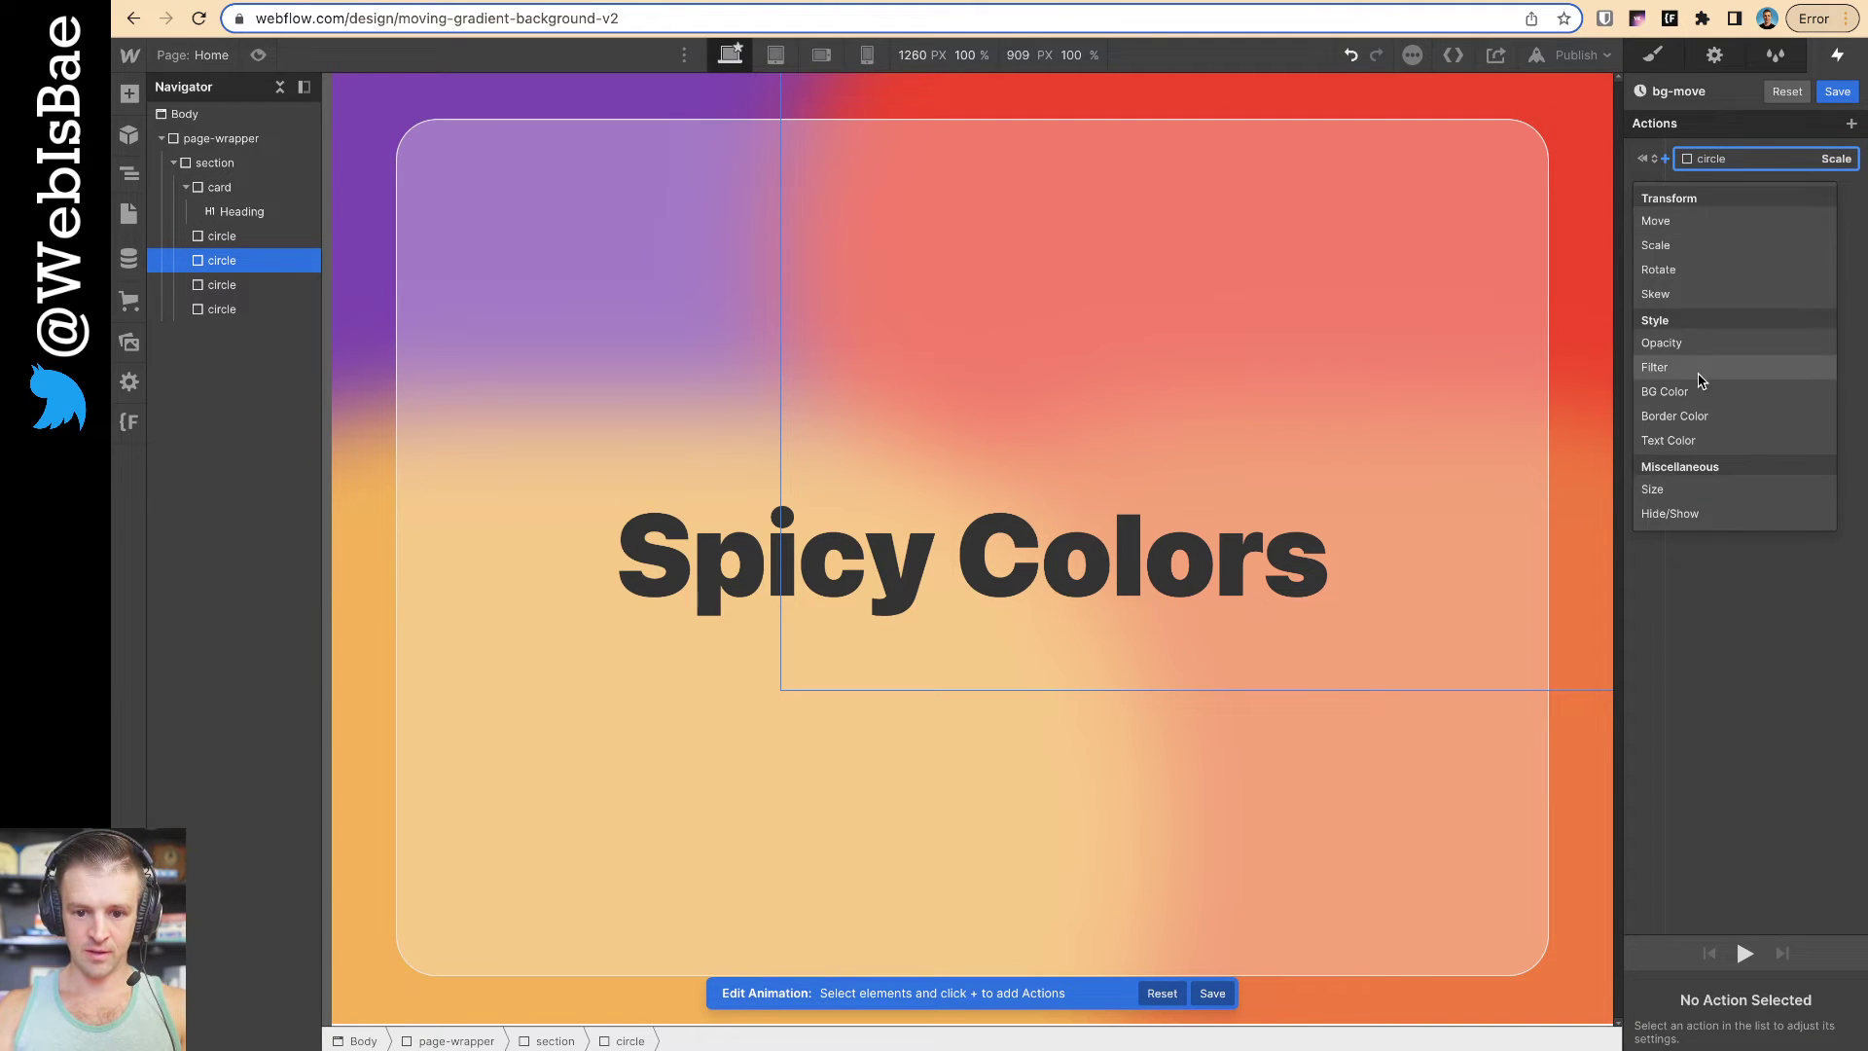
{"action": "left_click", "coordinate": [1656, 245]}
{"action": "left_click", "coordinate": [1805, 982]}
{"action": "type", "text": "1"}
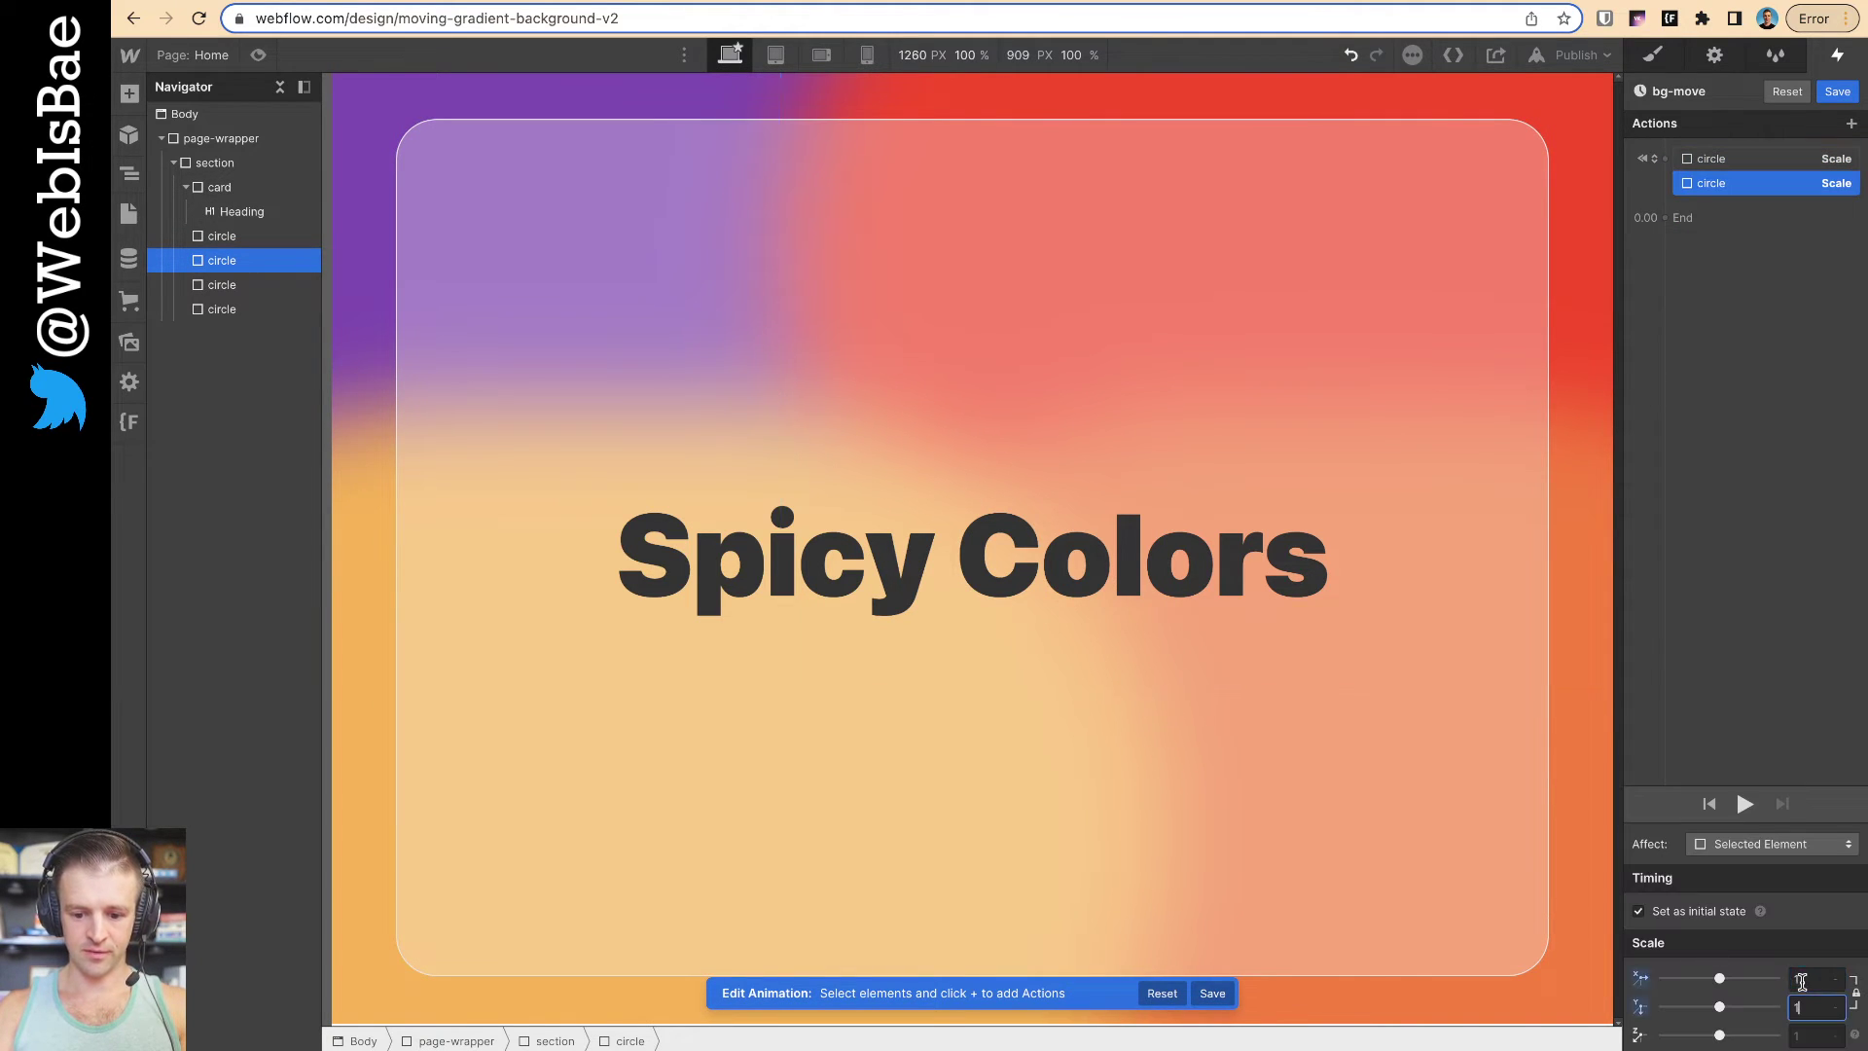
{"action": "key", "text": "Tab"}
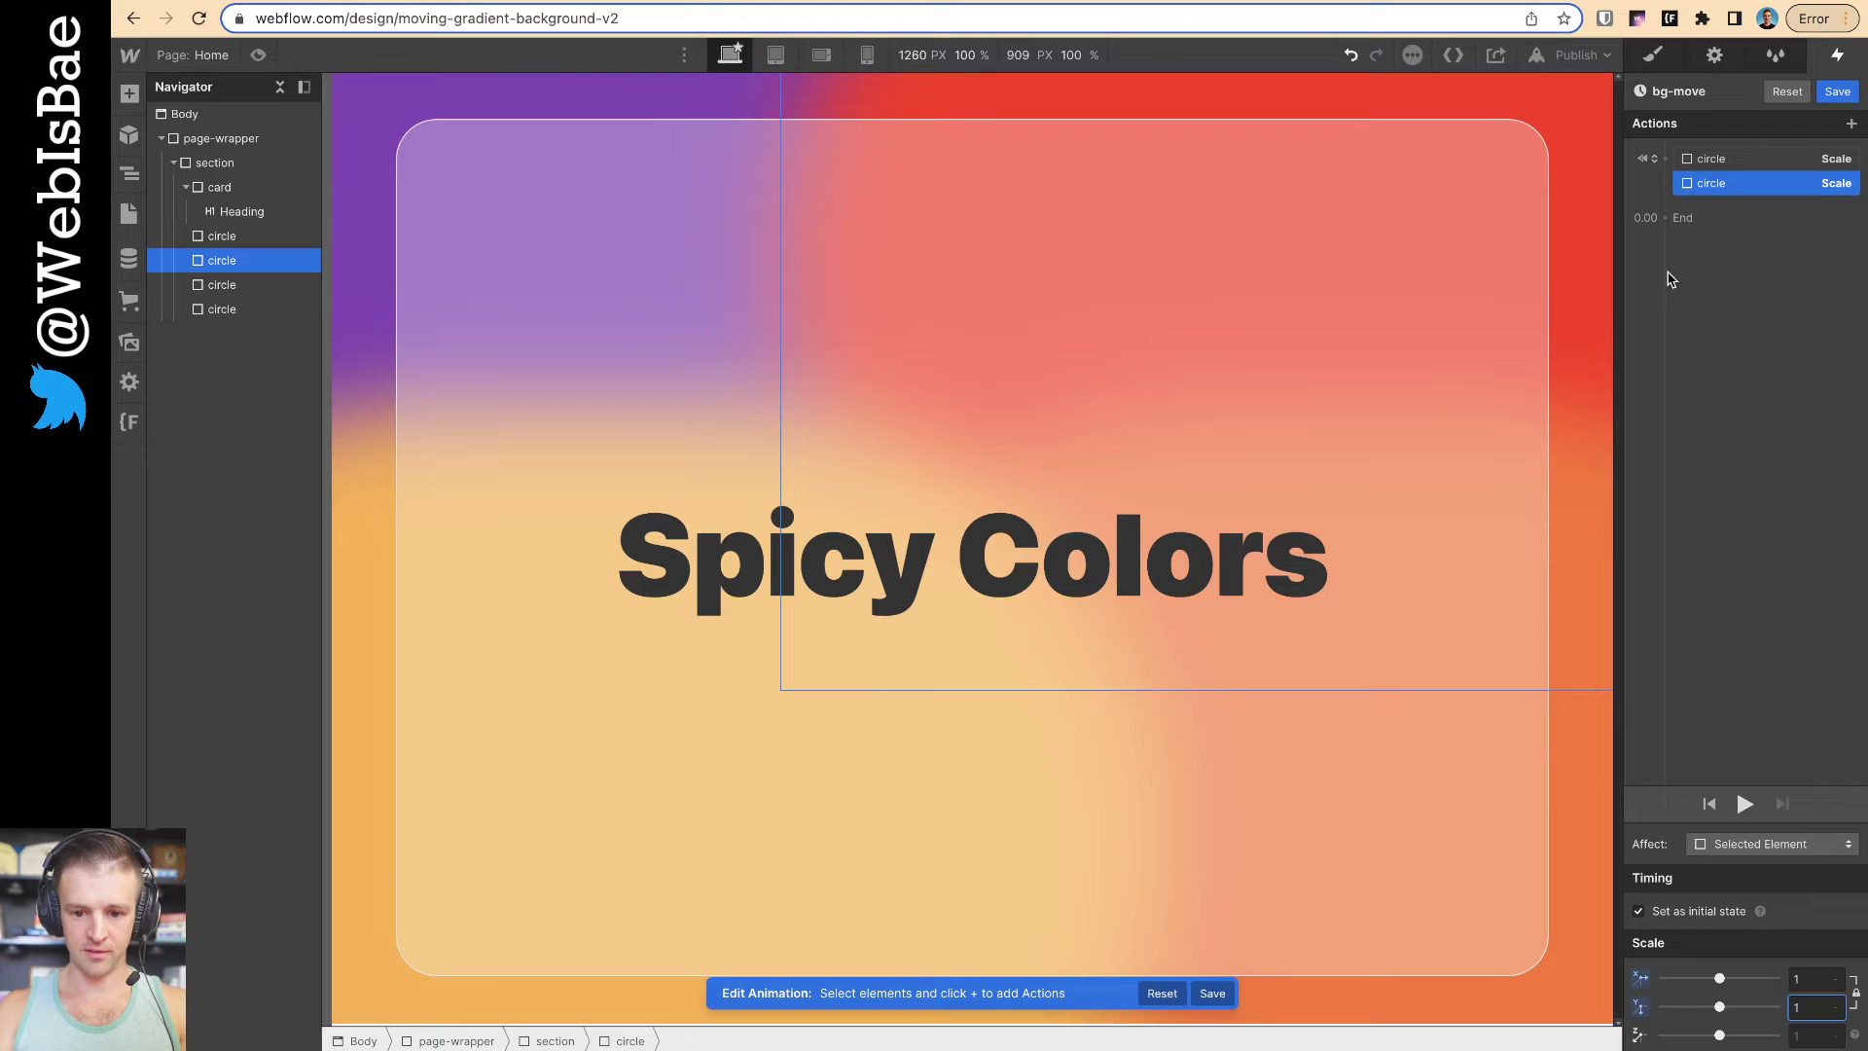
{"action": "left_click", "coordinate": [1711, 159]}
{"action": "left_click", "coordinate": [1716, 187]}
{"action": "left_click", "coordinate": [1711, 158]}
{"action": "left_click", "coordinate": [1770, 843]}
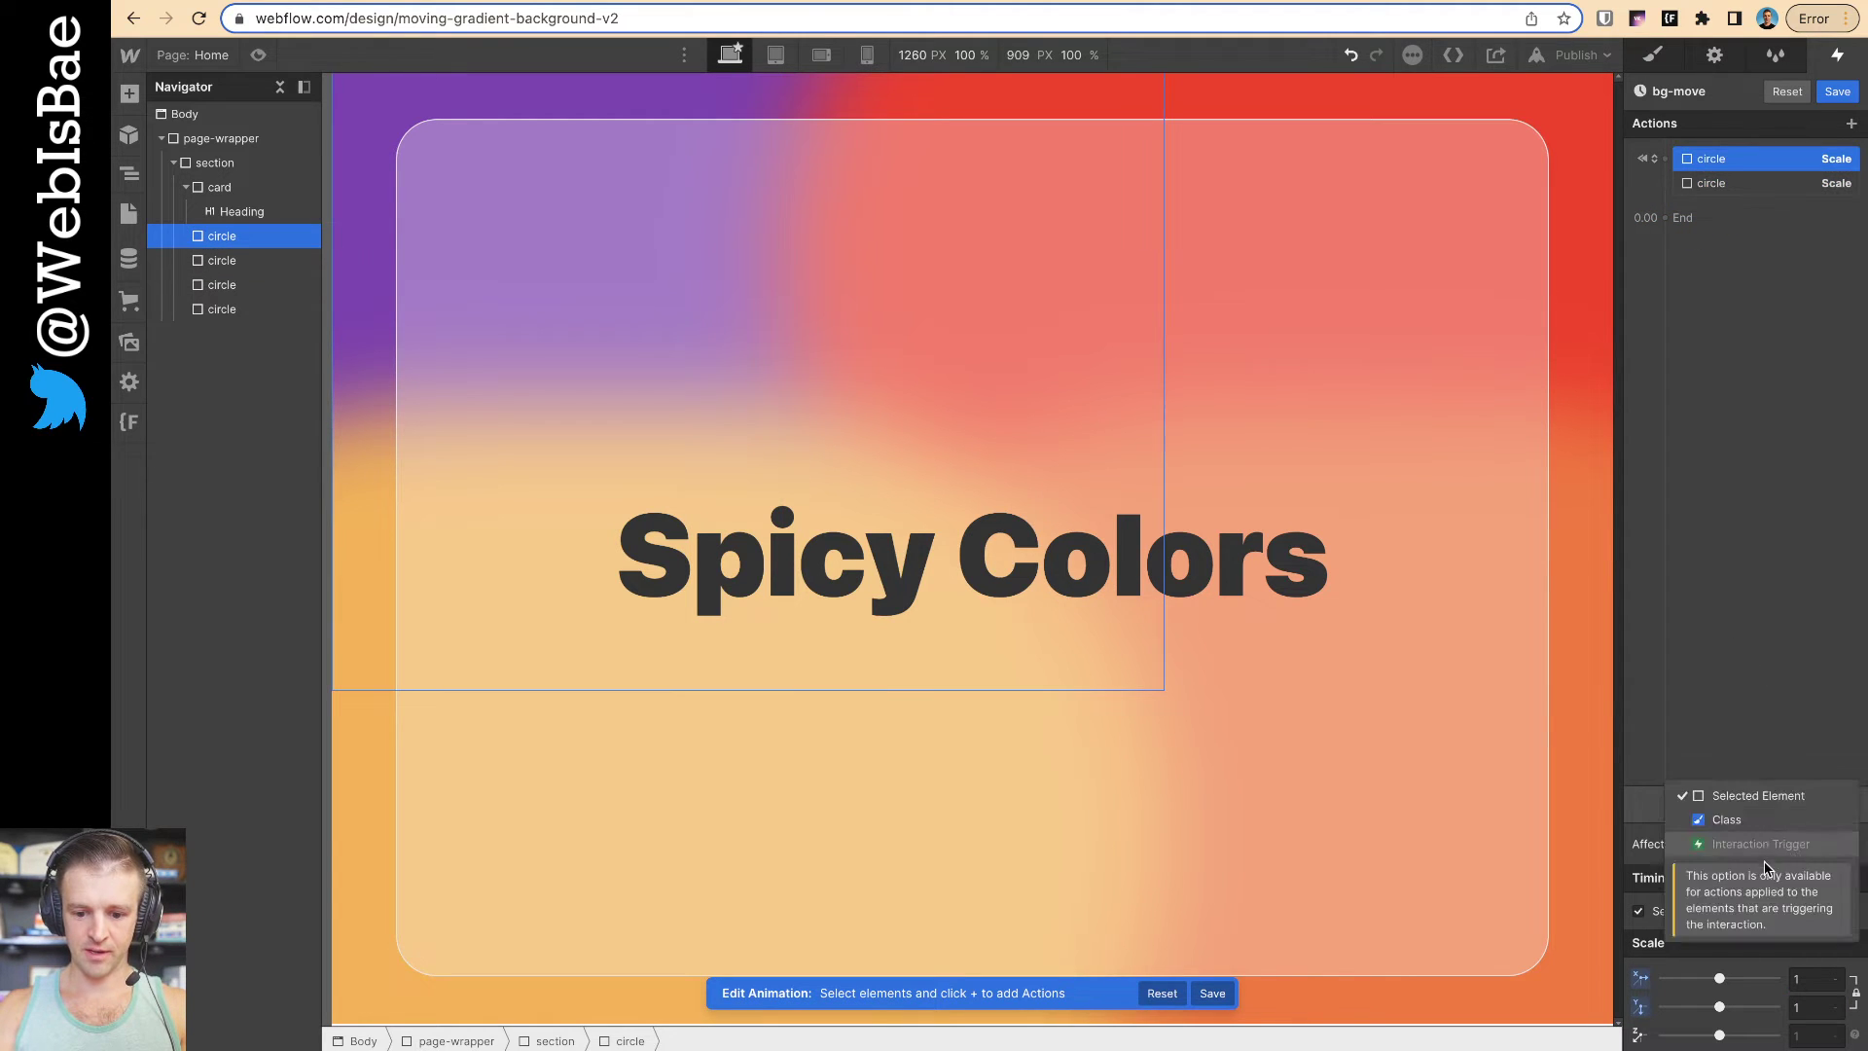
{"action": "left_click", "coordinate": [1737, 818]}
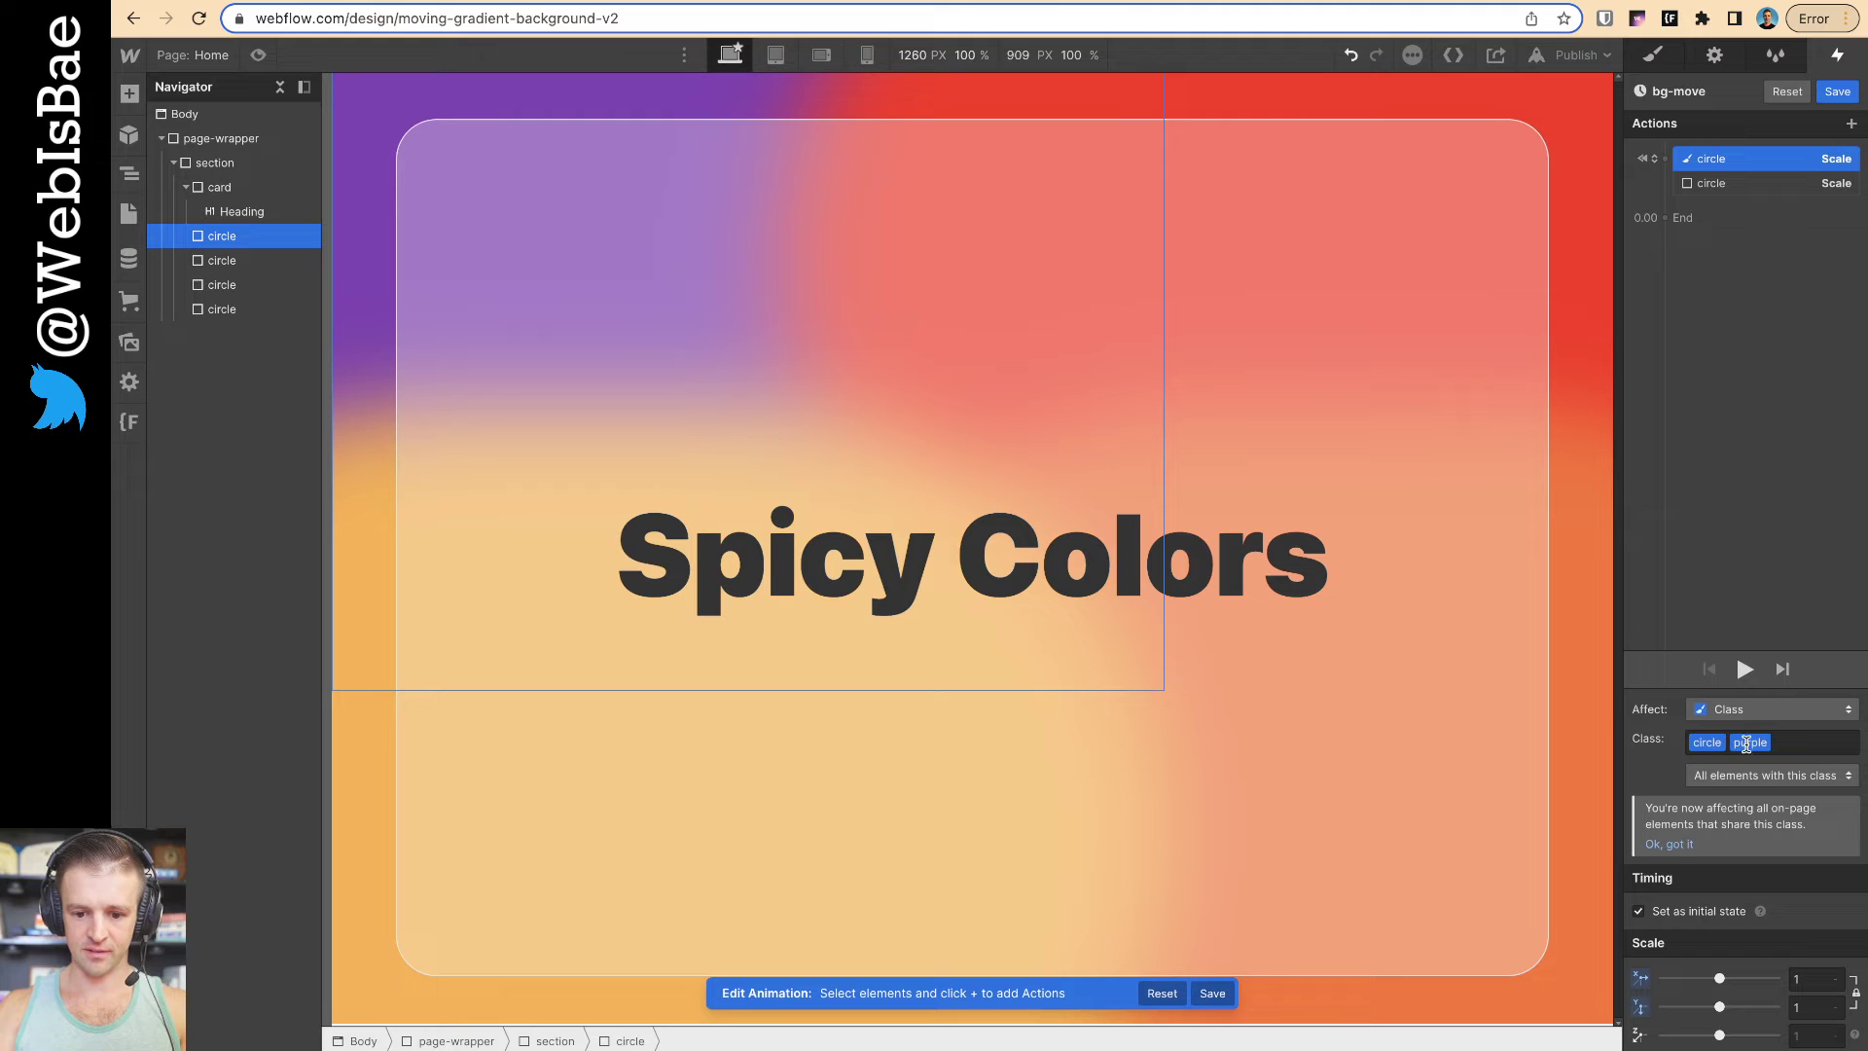
{"action": "left_click", "coordinate": [1766, 709]}
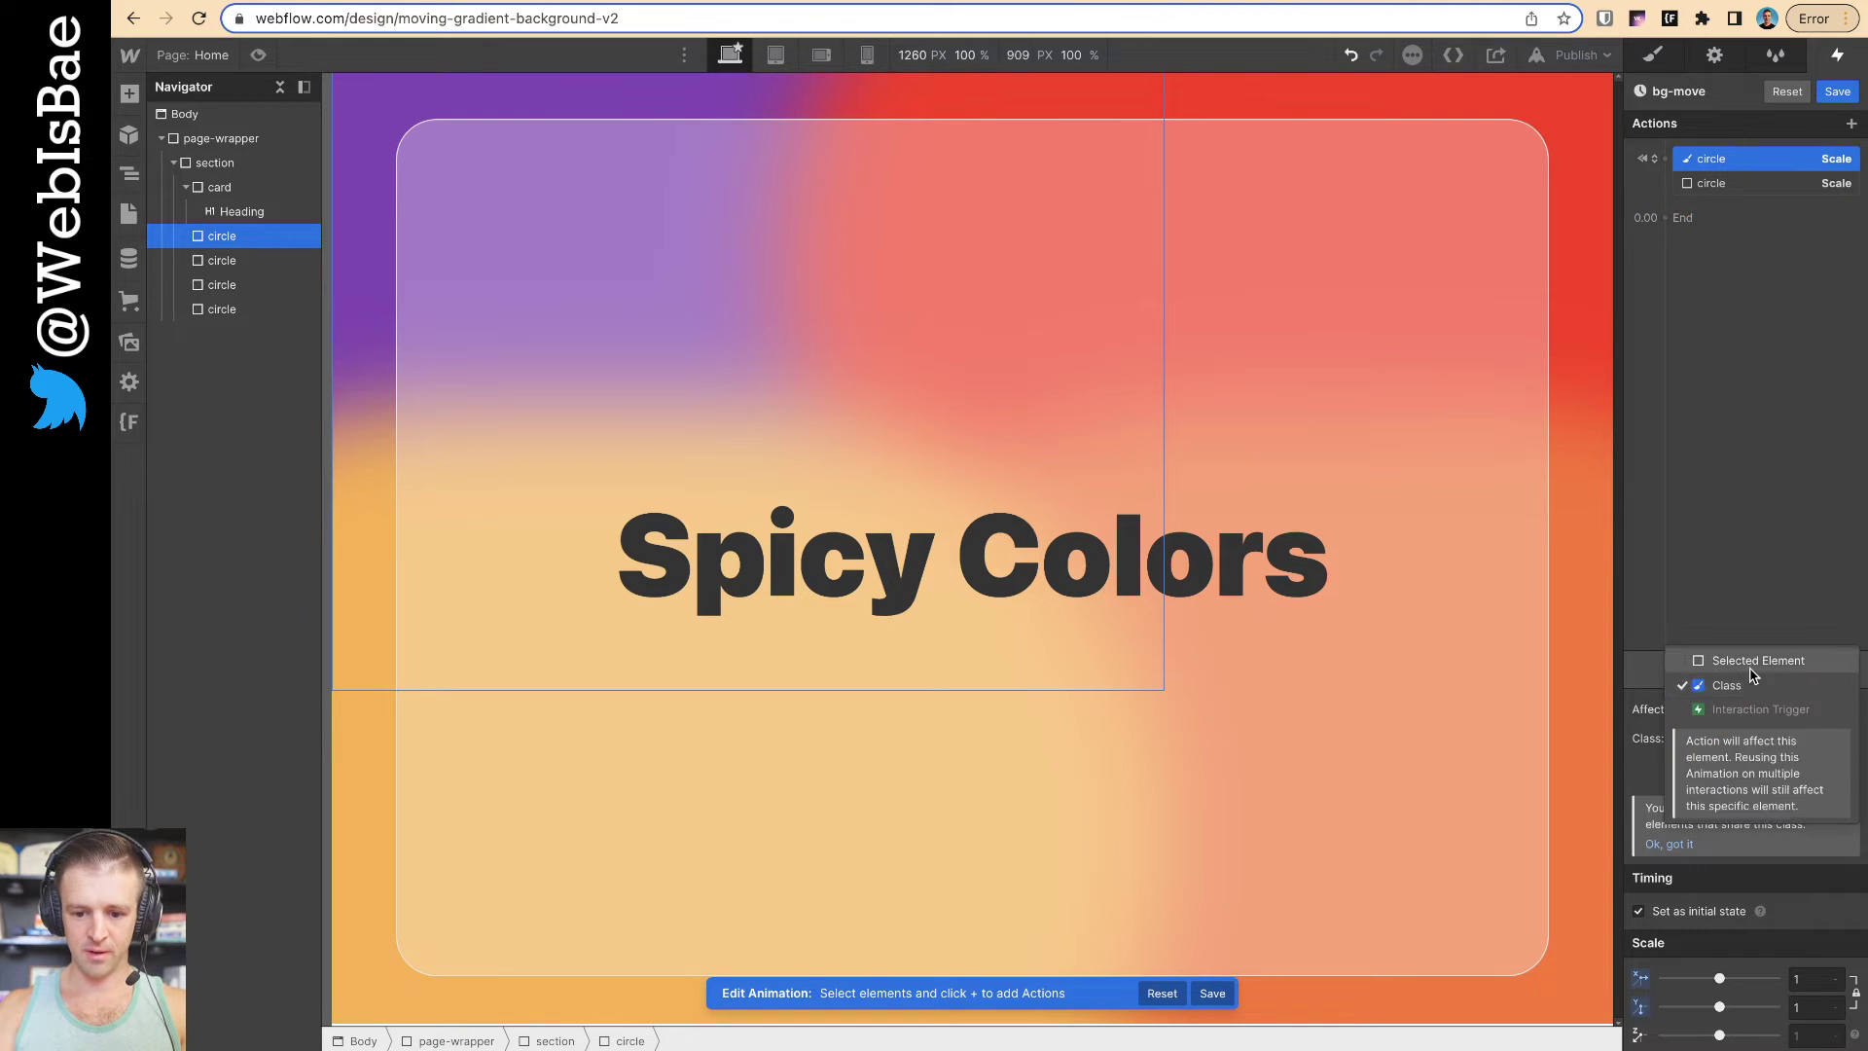
{"action": "left_click", "coordinate": [1751, 671]}
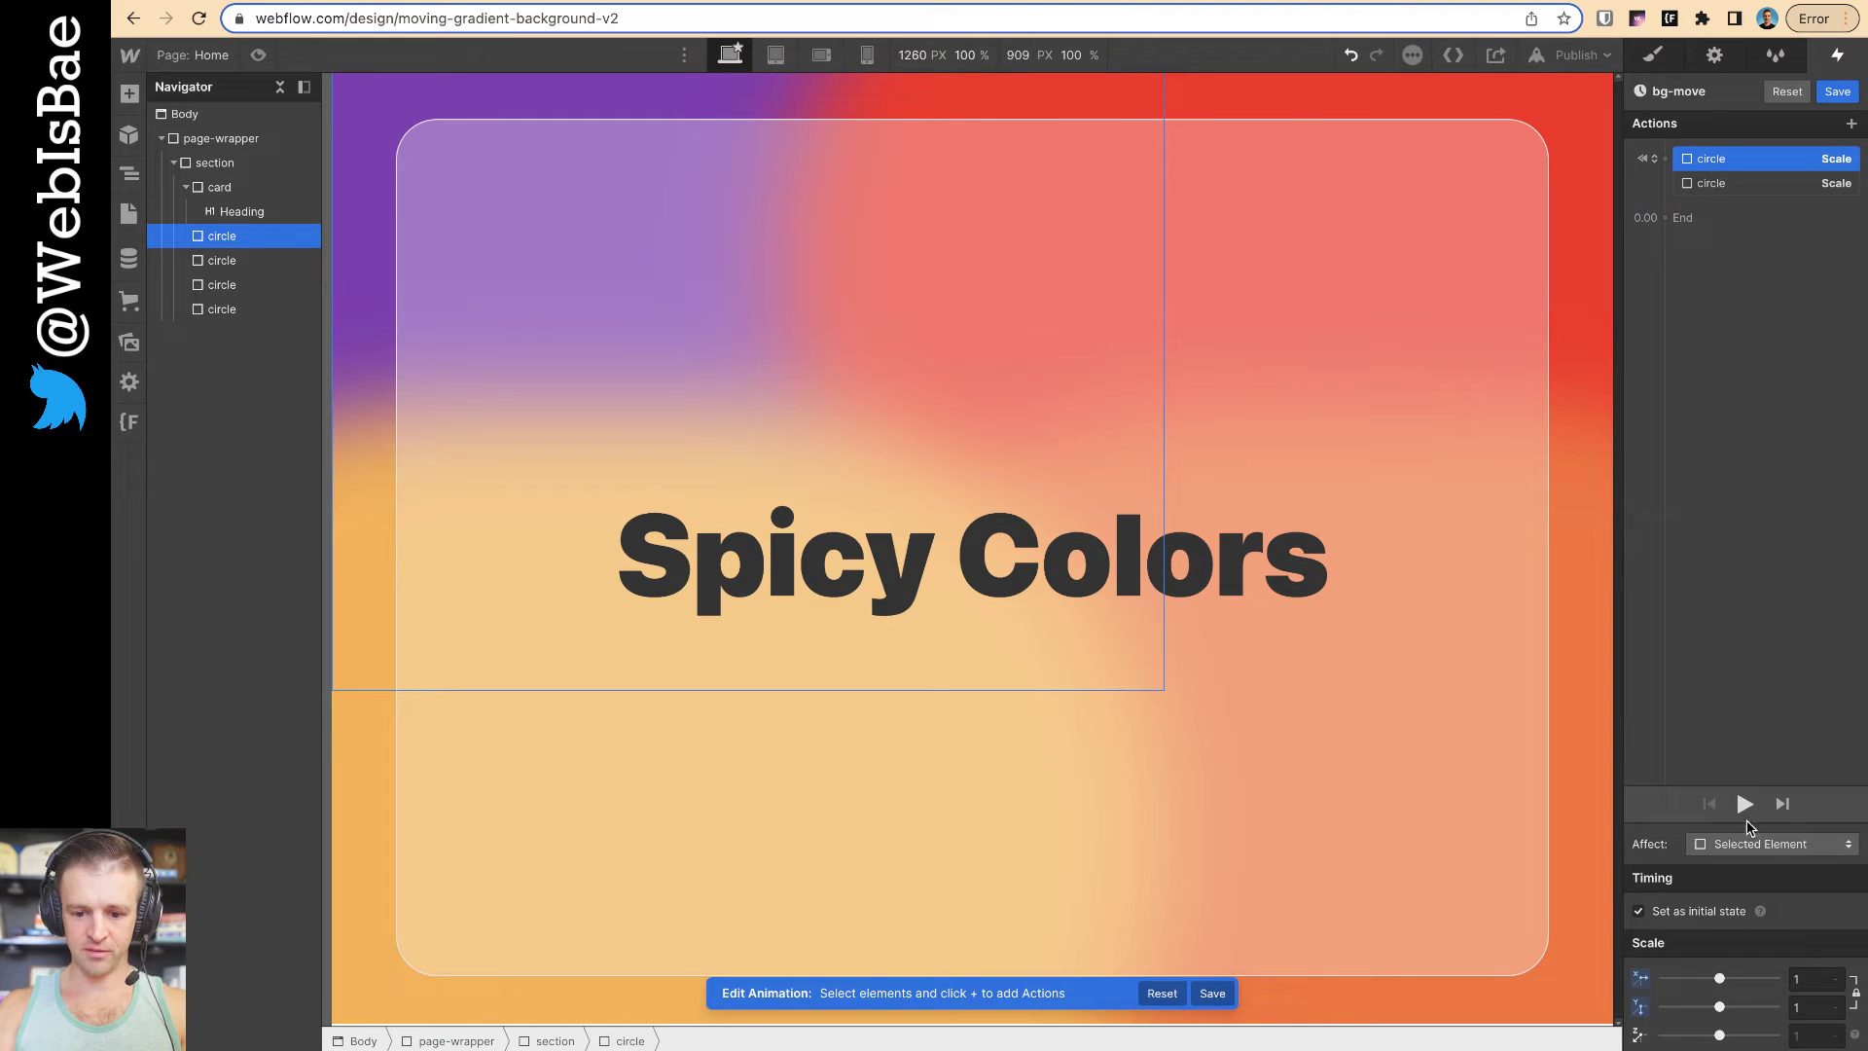
Add an initial-state Scale action of 1 for the orange circle
{"action": "left_click", "coordinate": [242, 261]}
{"action": "left_click_drag", "start_coordinate": [248, 289], "coordinate": [1670, 167]}
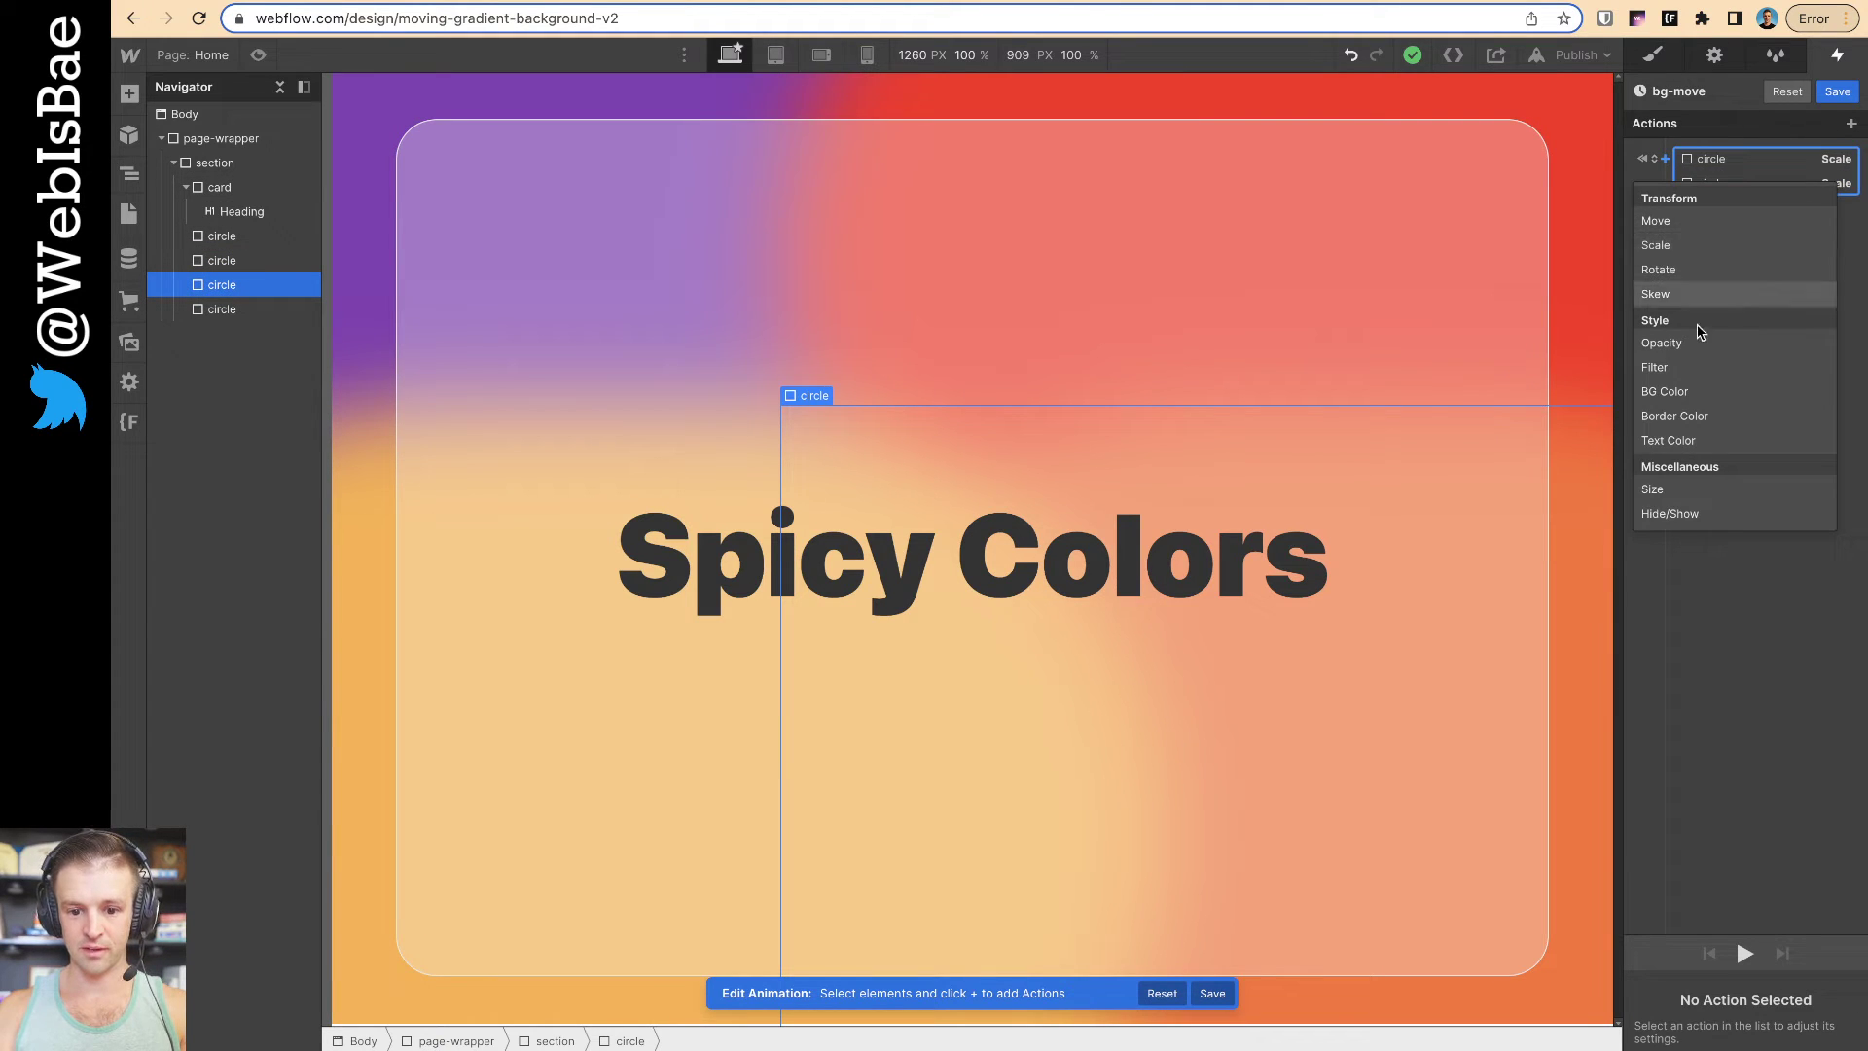
{"action": "left_click", "coordinate": [1690, 254]}
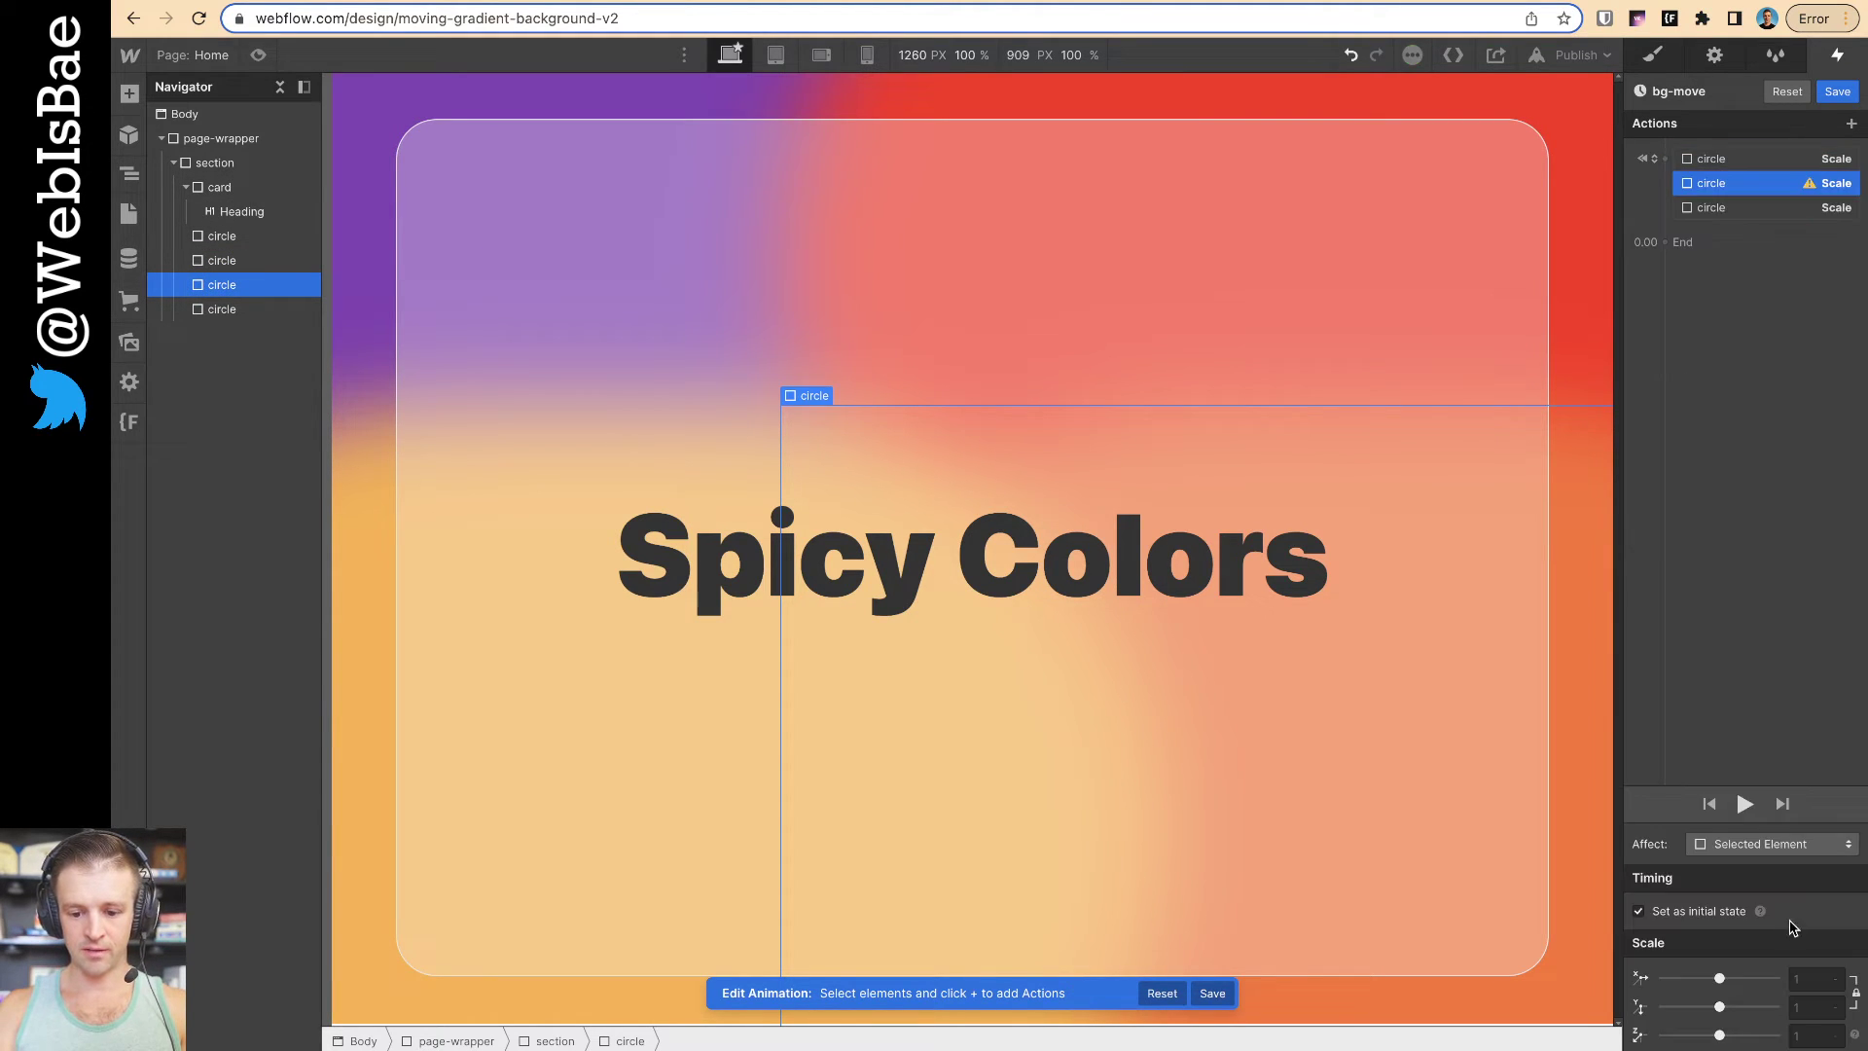
{"action": "left_click", "coordinate": [1797, 1007]}
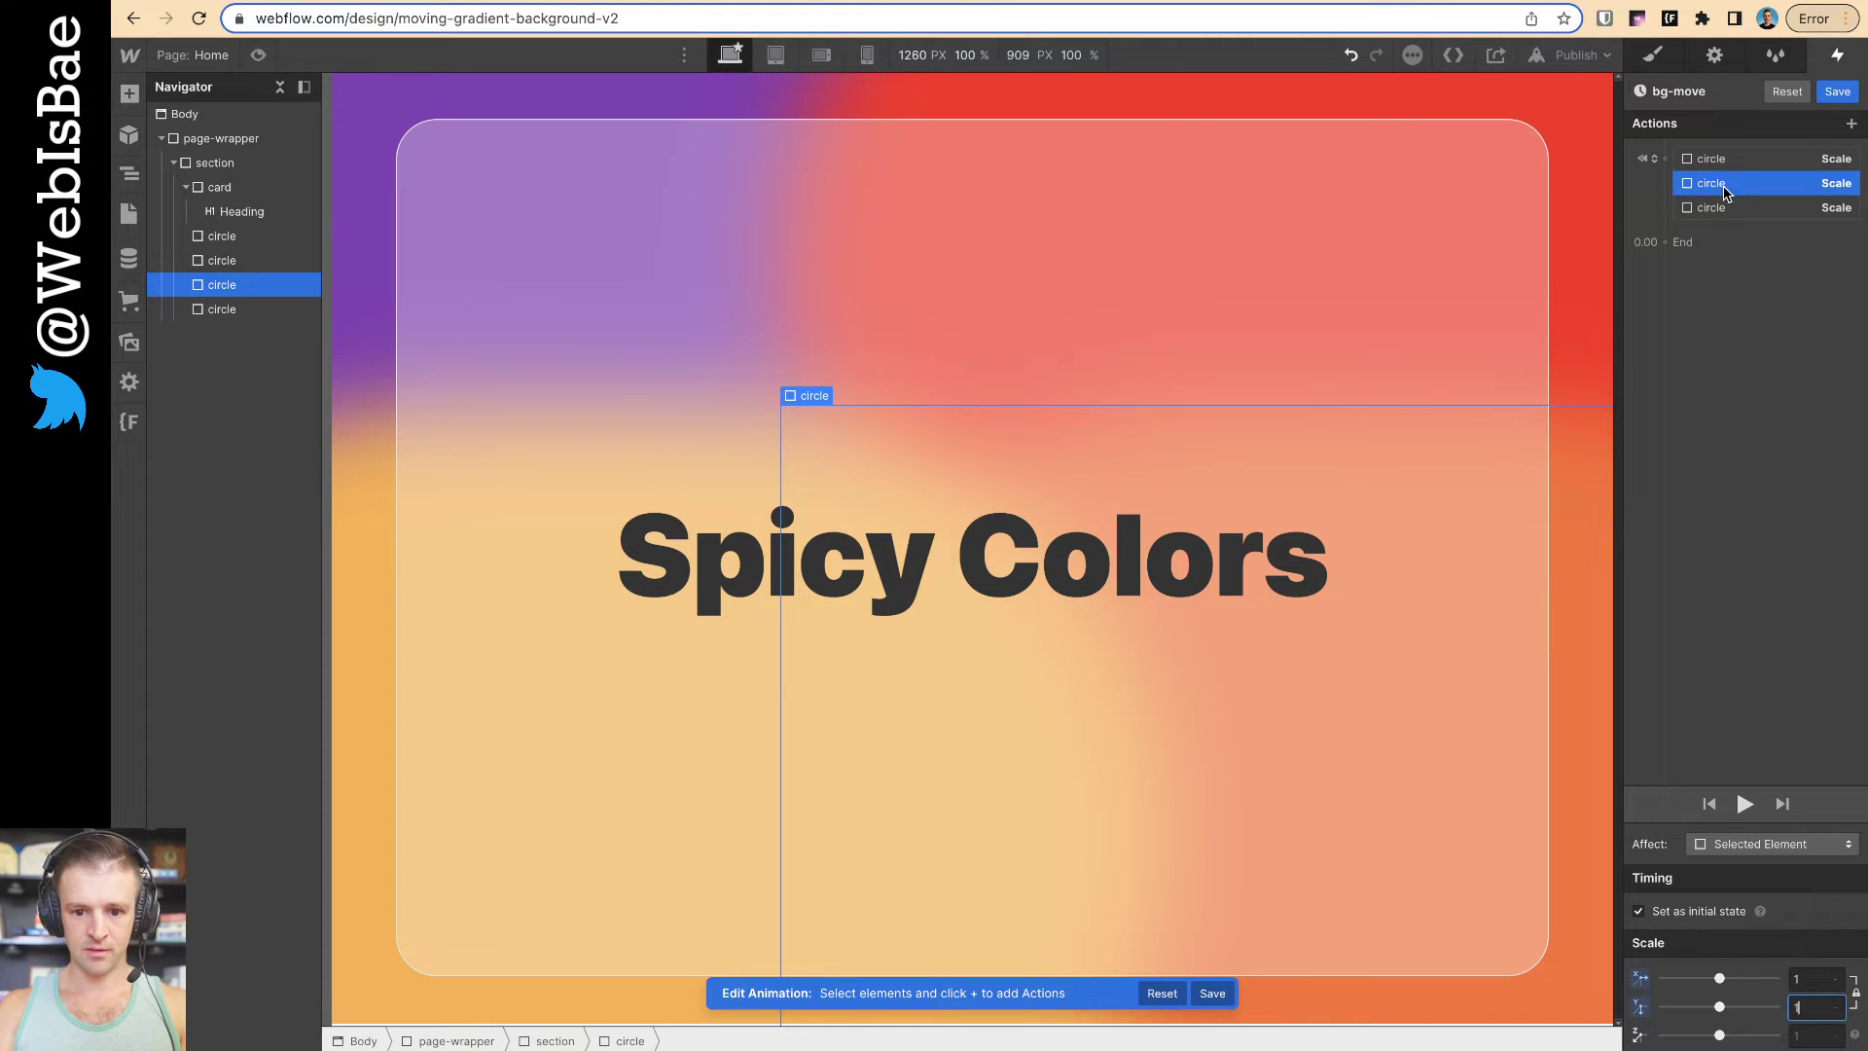
Add an initial-state Scale action of 1 for the yellow circle
{"action": "left_click", "coordinate": [222, 309]}
{"action": "left_click", "coordinate": [1660, 179]}
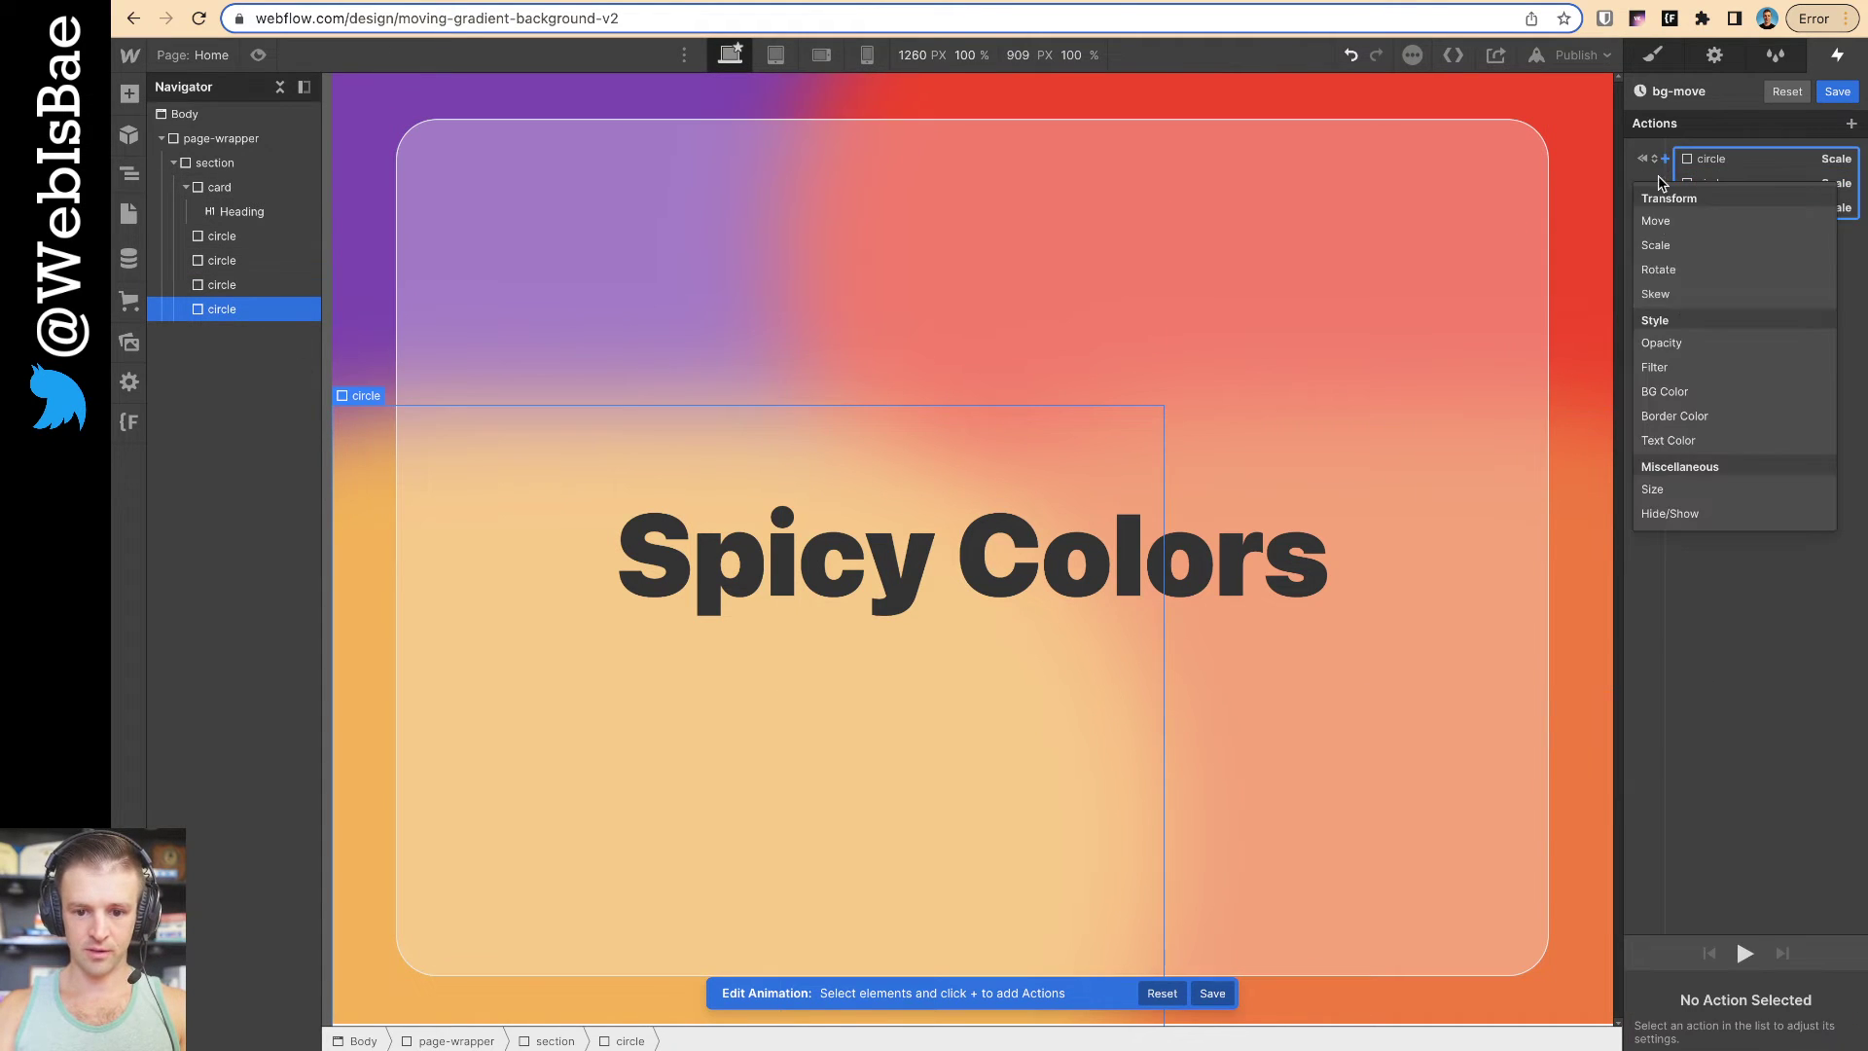
{"action": "left_click", "coordinate": [1656, 246]}
{"action": "left_click", "coordinate": [1799, 974]}
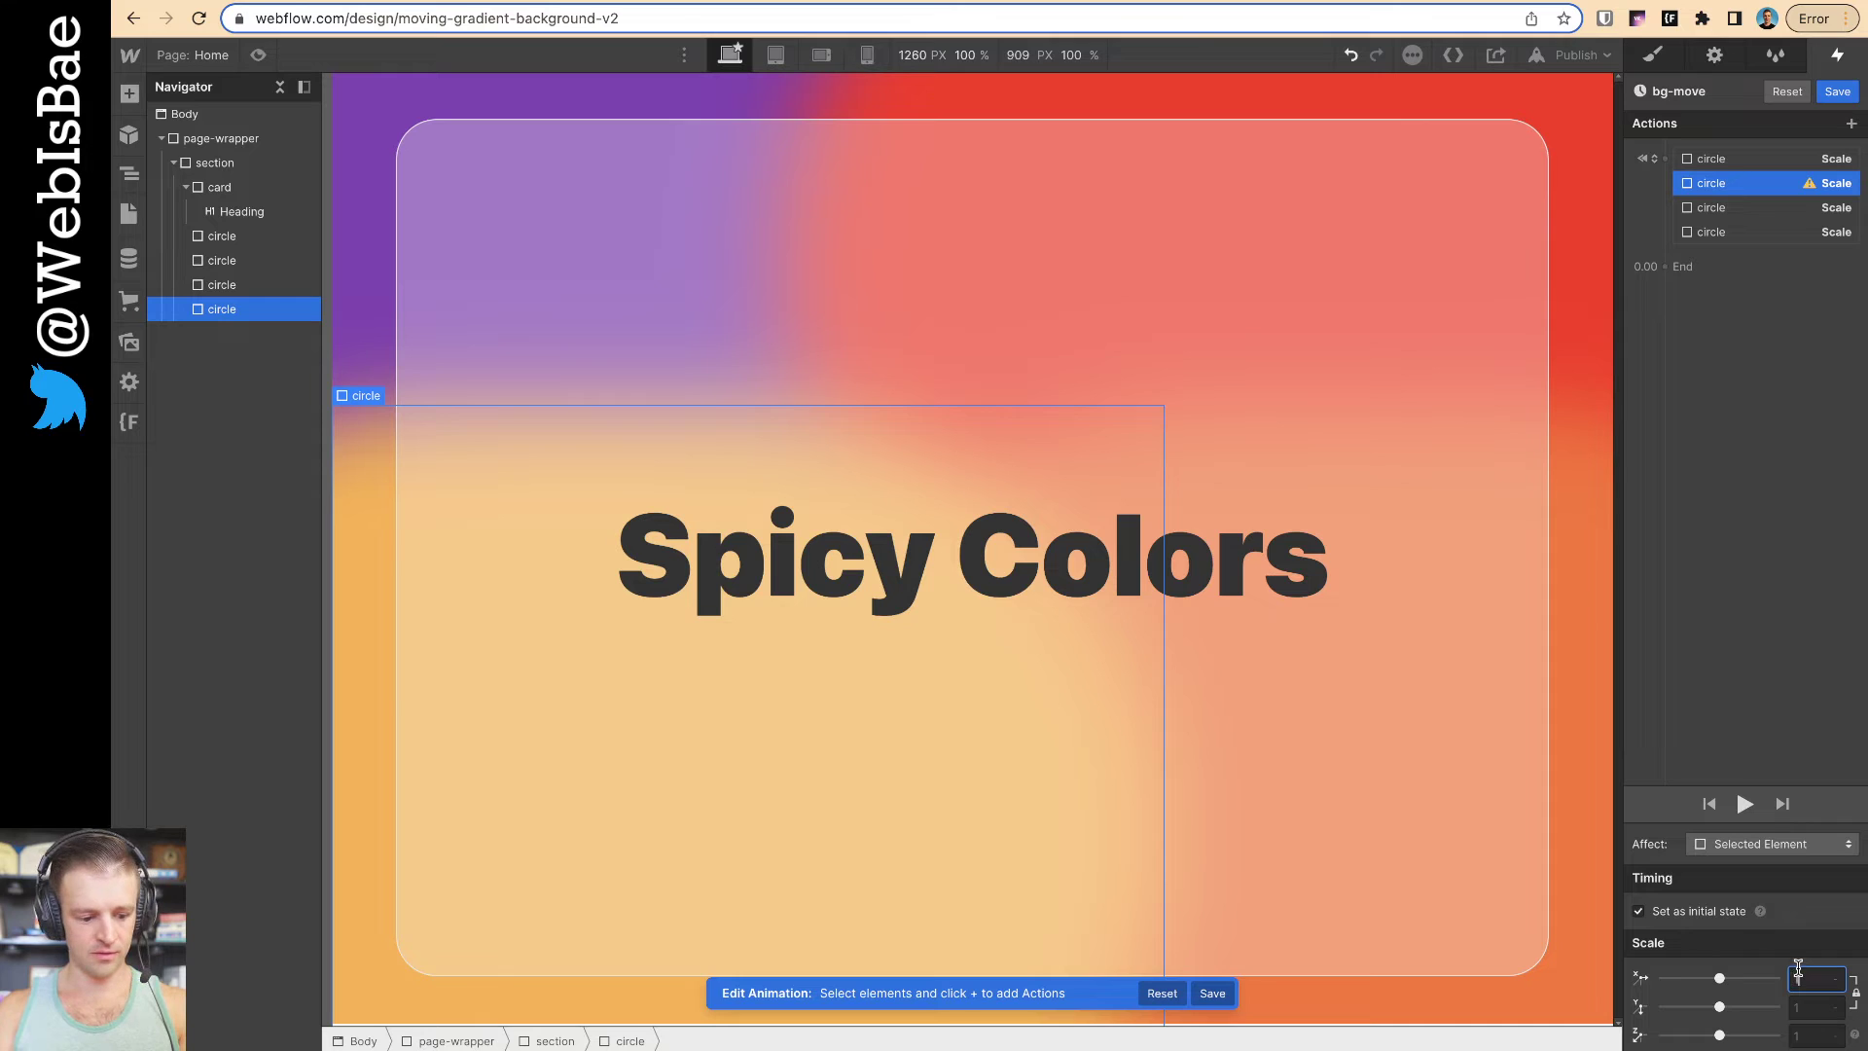
{"action": "type", "text": "1"}
{"action": "key", "text": "Tab"}
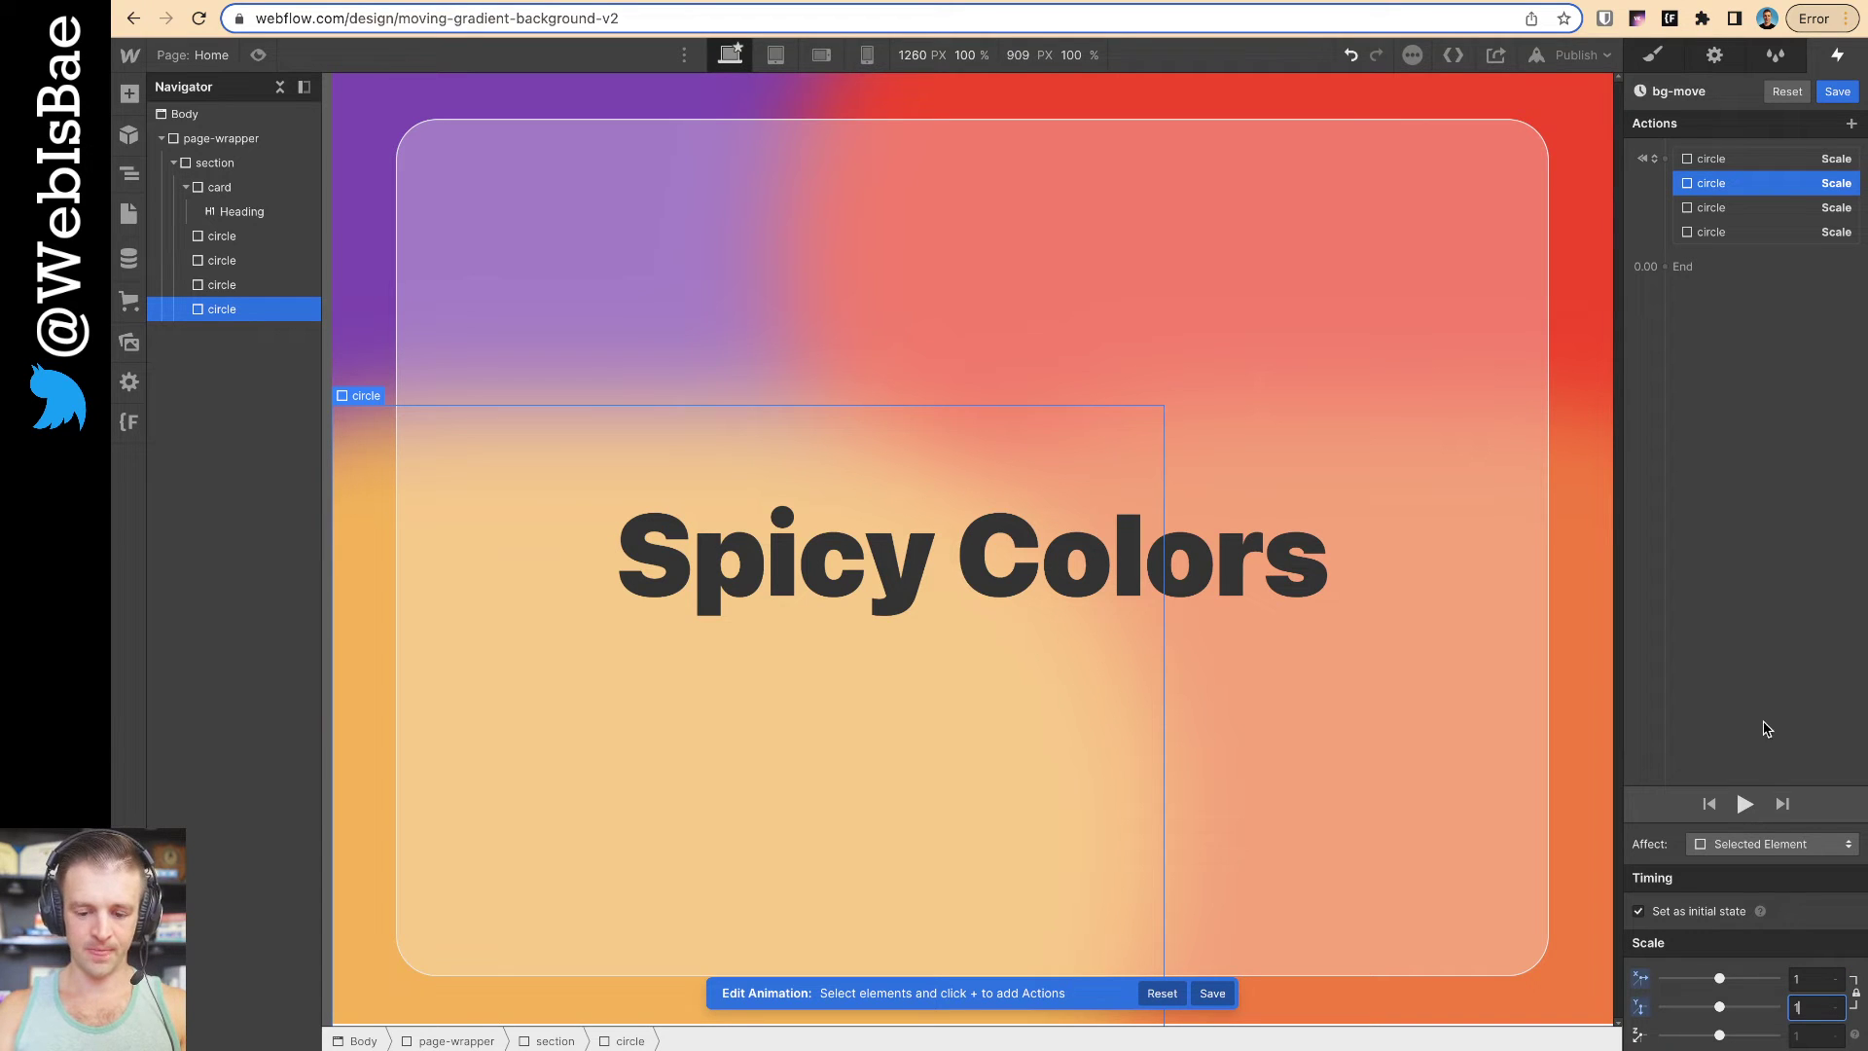
Try to duplicate the four initial Scale actions as a second group, restoring them as the initial state
{"action": "left_click", "coordinate": [1728, 161]}
{"action": "left_click", "coordinate": [1754, 233], "text": "shift"}
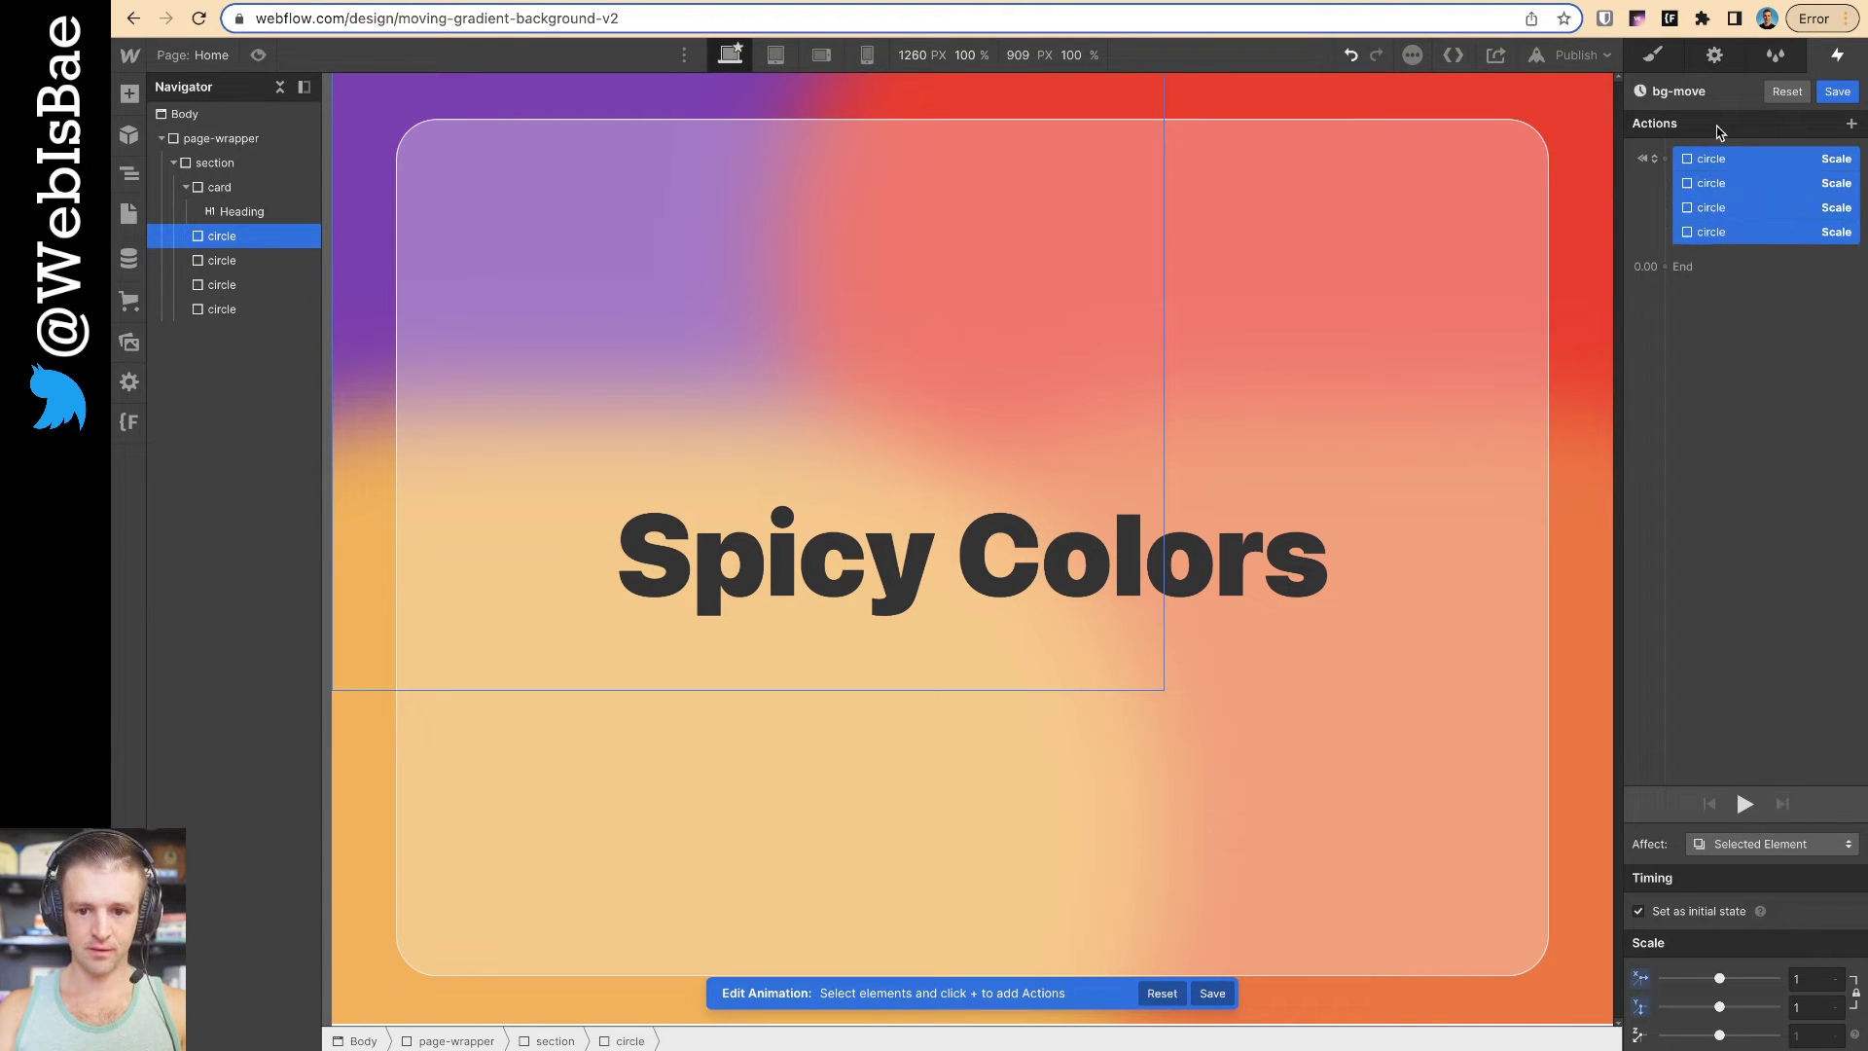
{"action": "left_click_drag", "start_coordinate": [1714, 167], "coordinate": [1712, 255]}
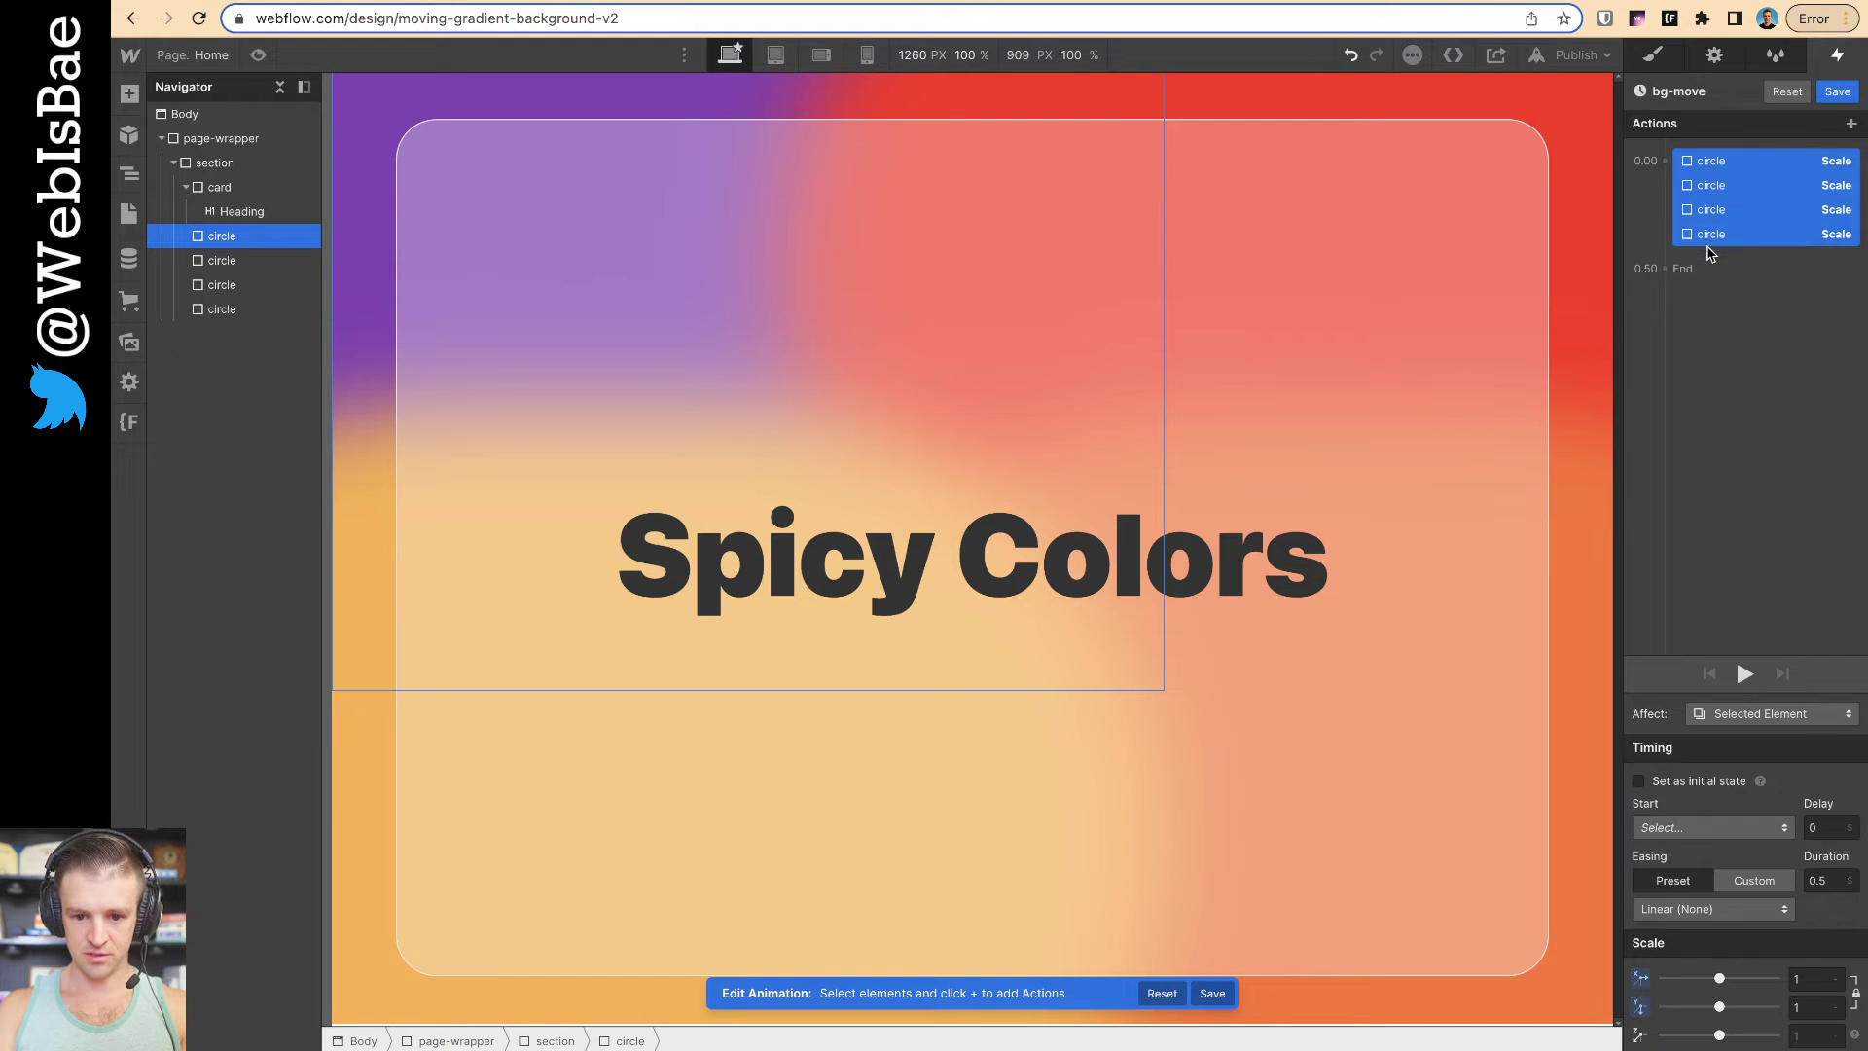
{"action": "left_click", "coordinate": [1720, 166]}
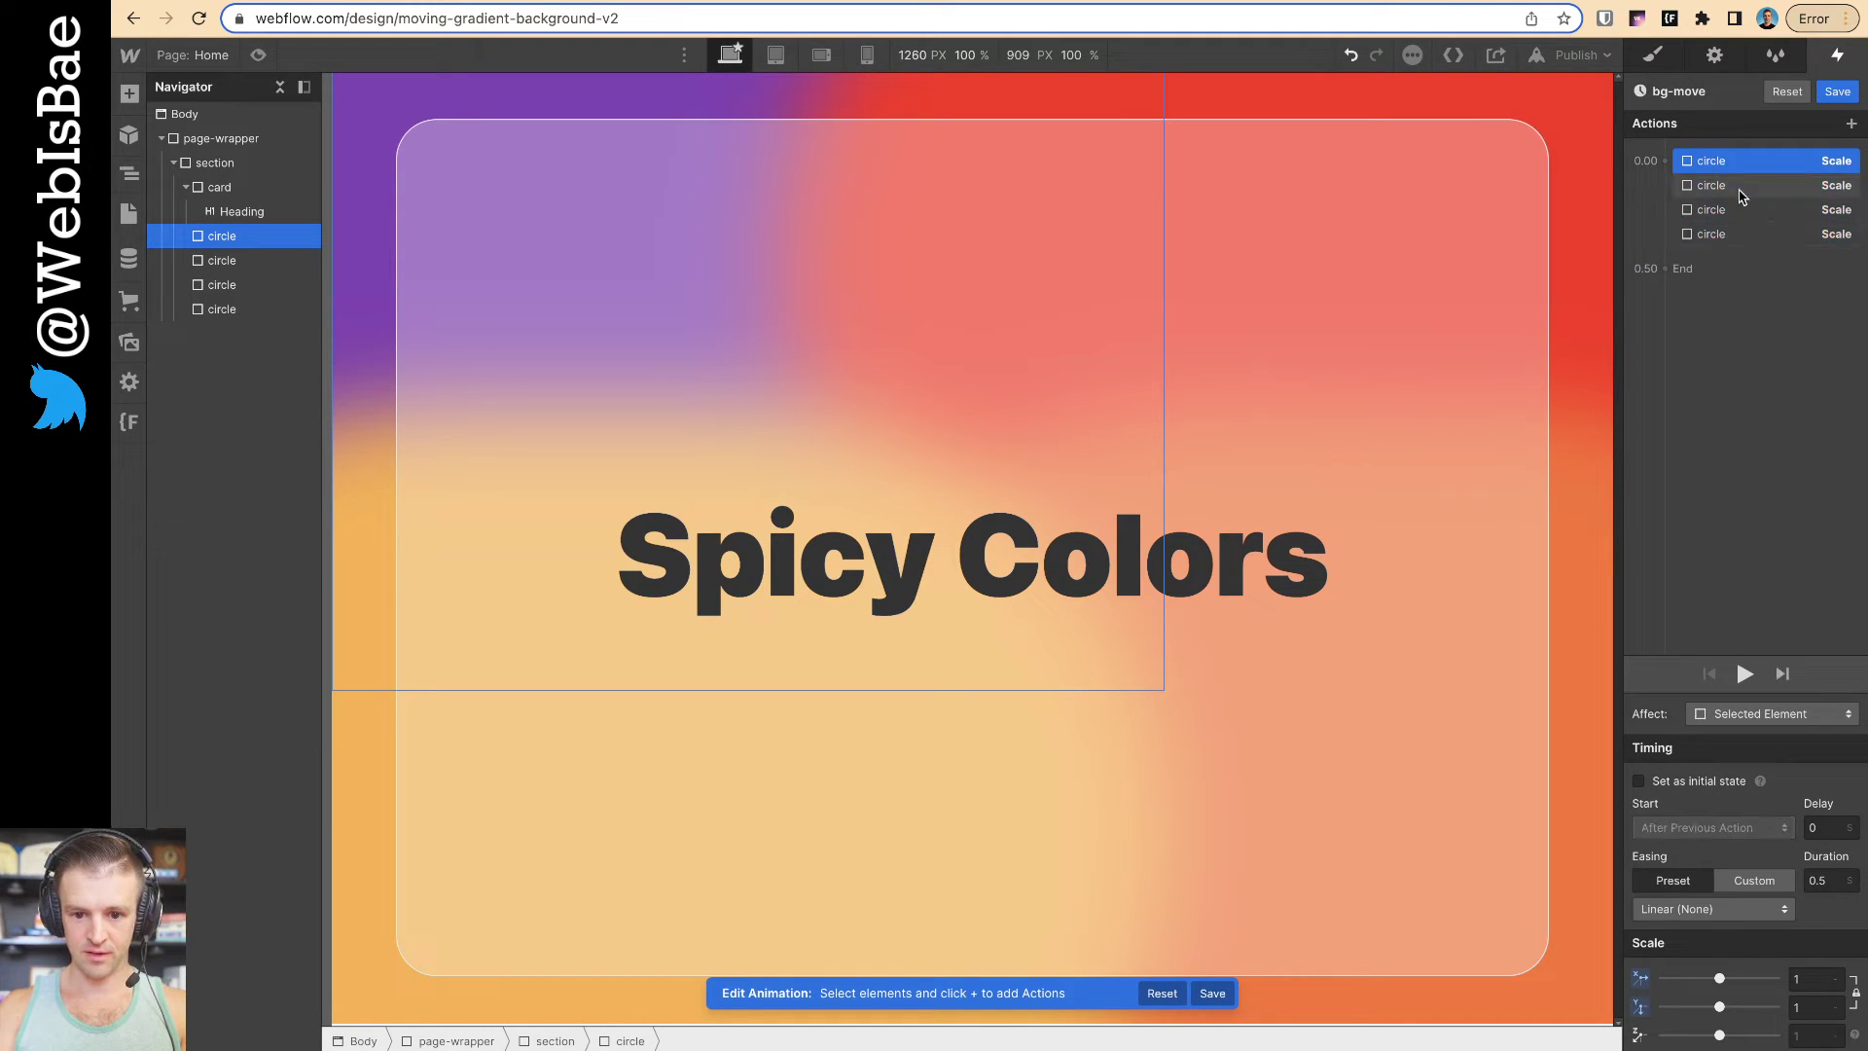
{"action": "left_click", "coordinate": [1704, 229], "text": "shift"}
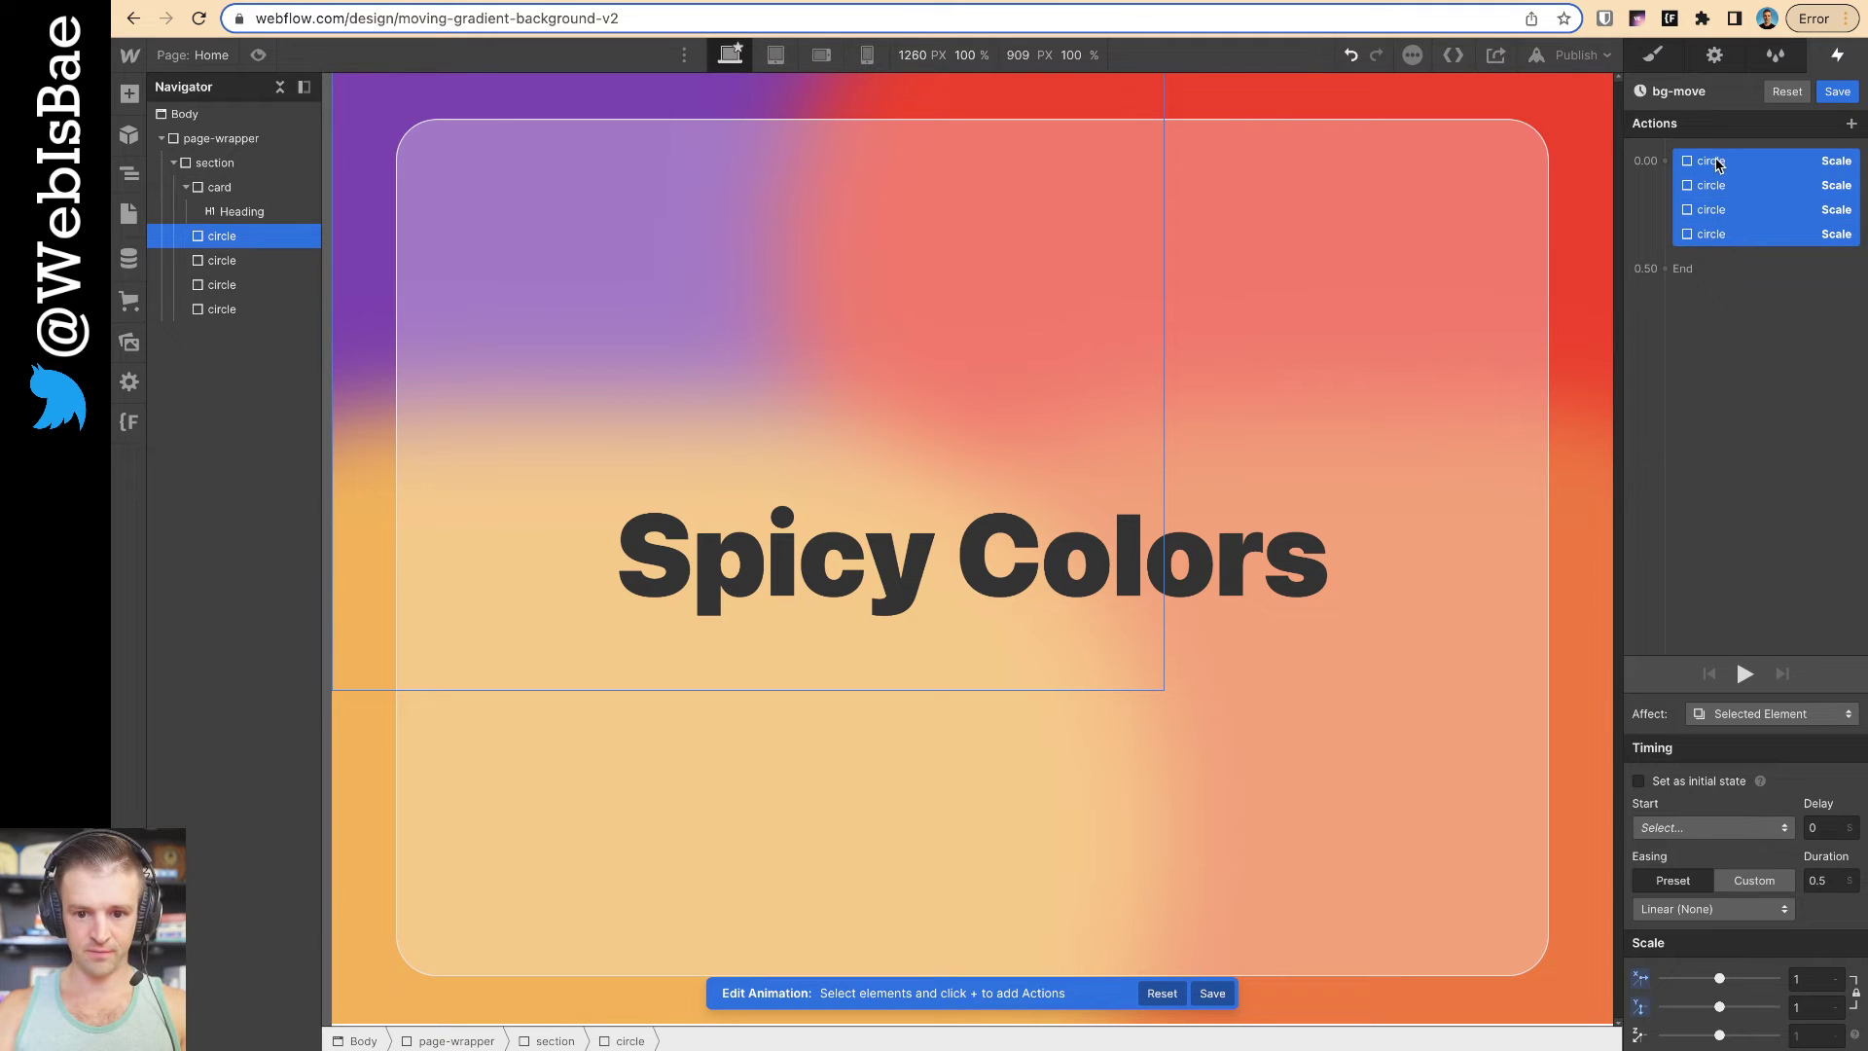
{"action": "left_click_drag", "start_coordinate": [1719, 165], "coordinate": [1699, 255]}
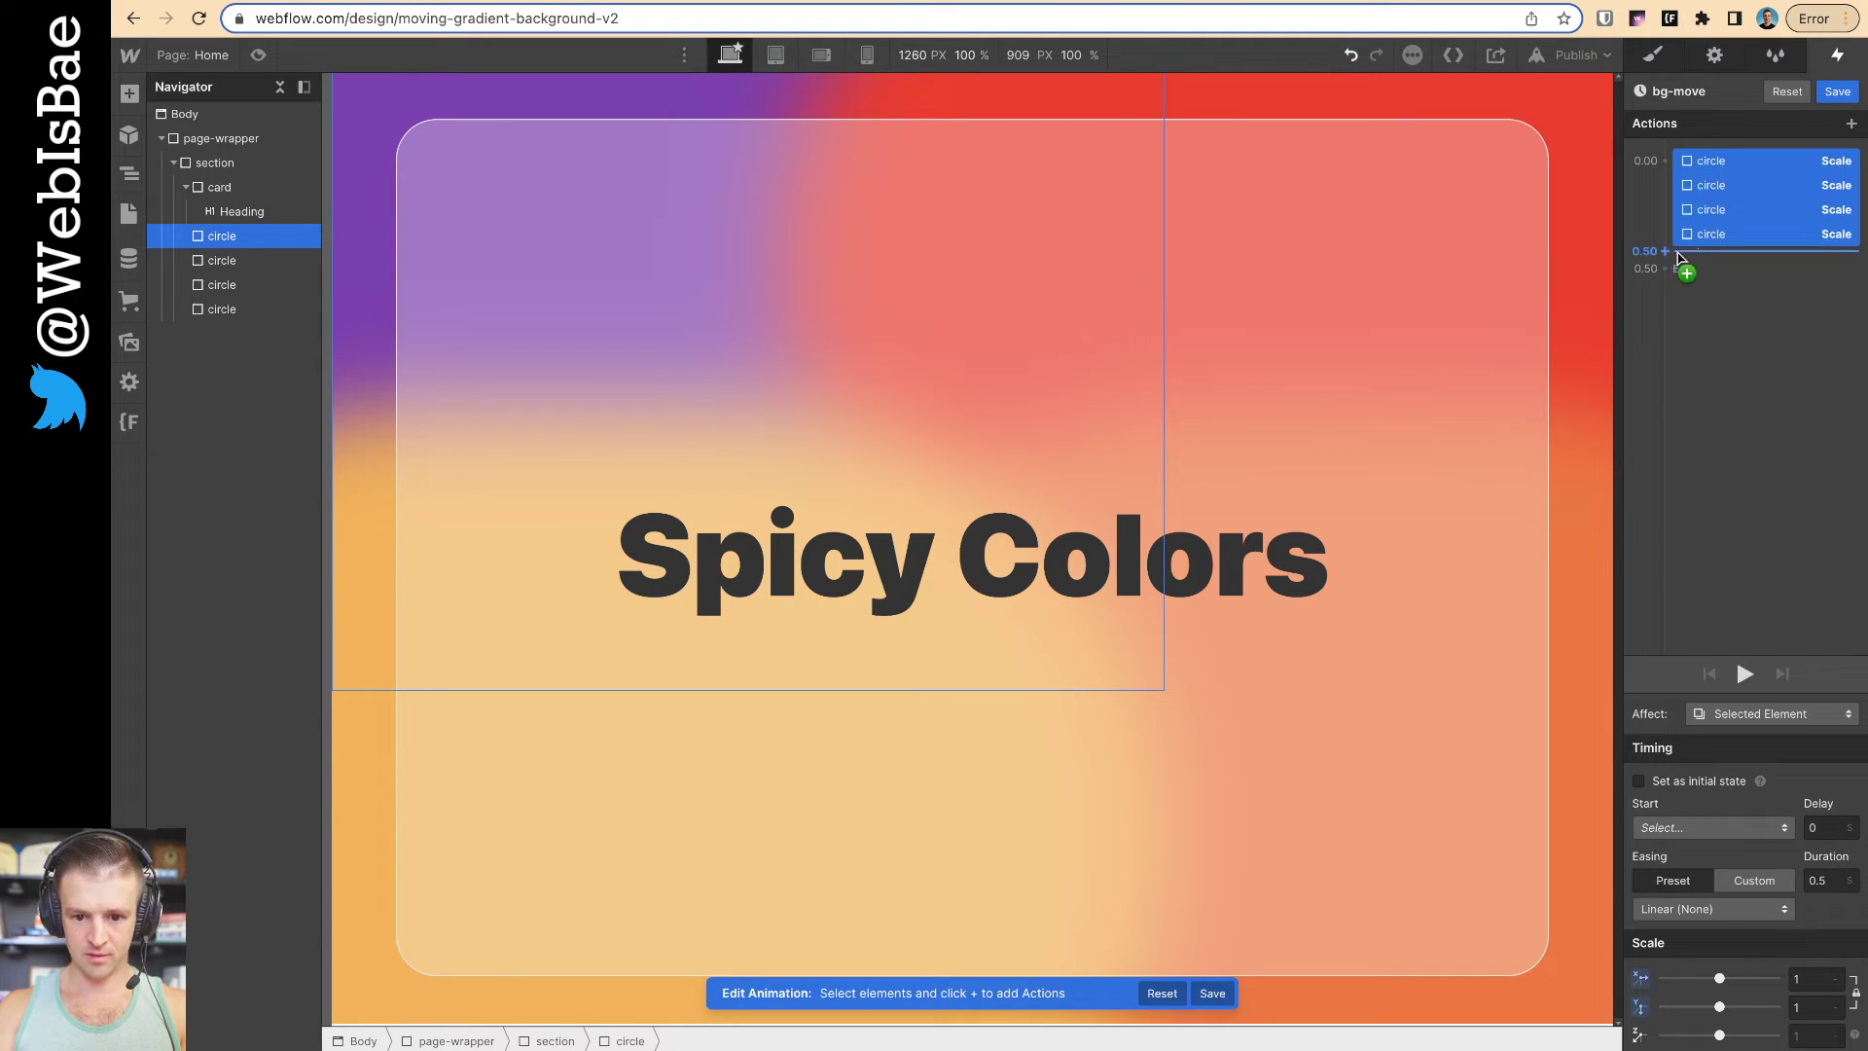
{"action": "left_click", "coordinate": [1693, 261]}
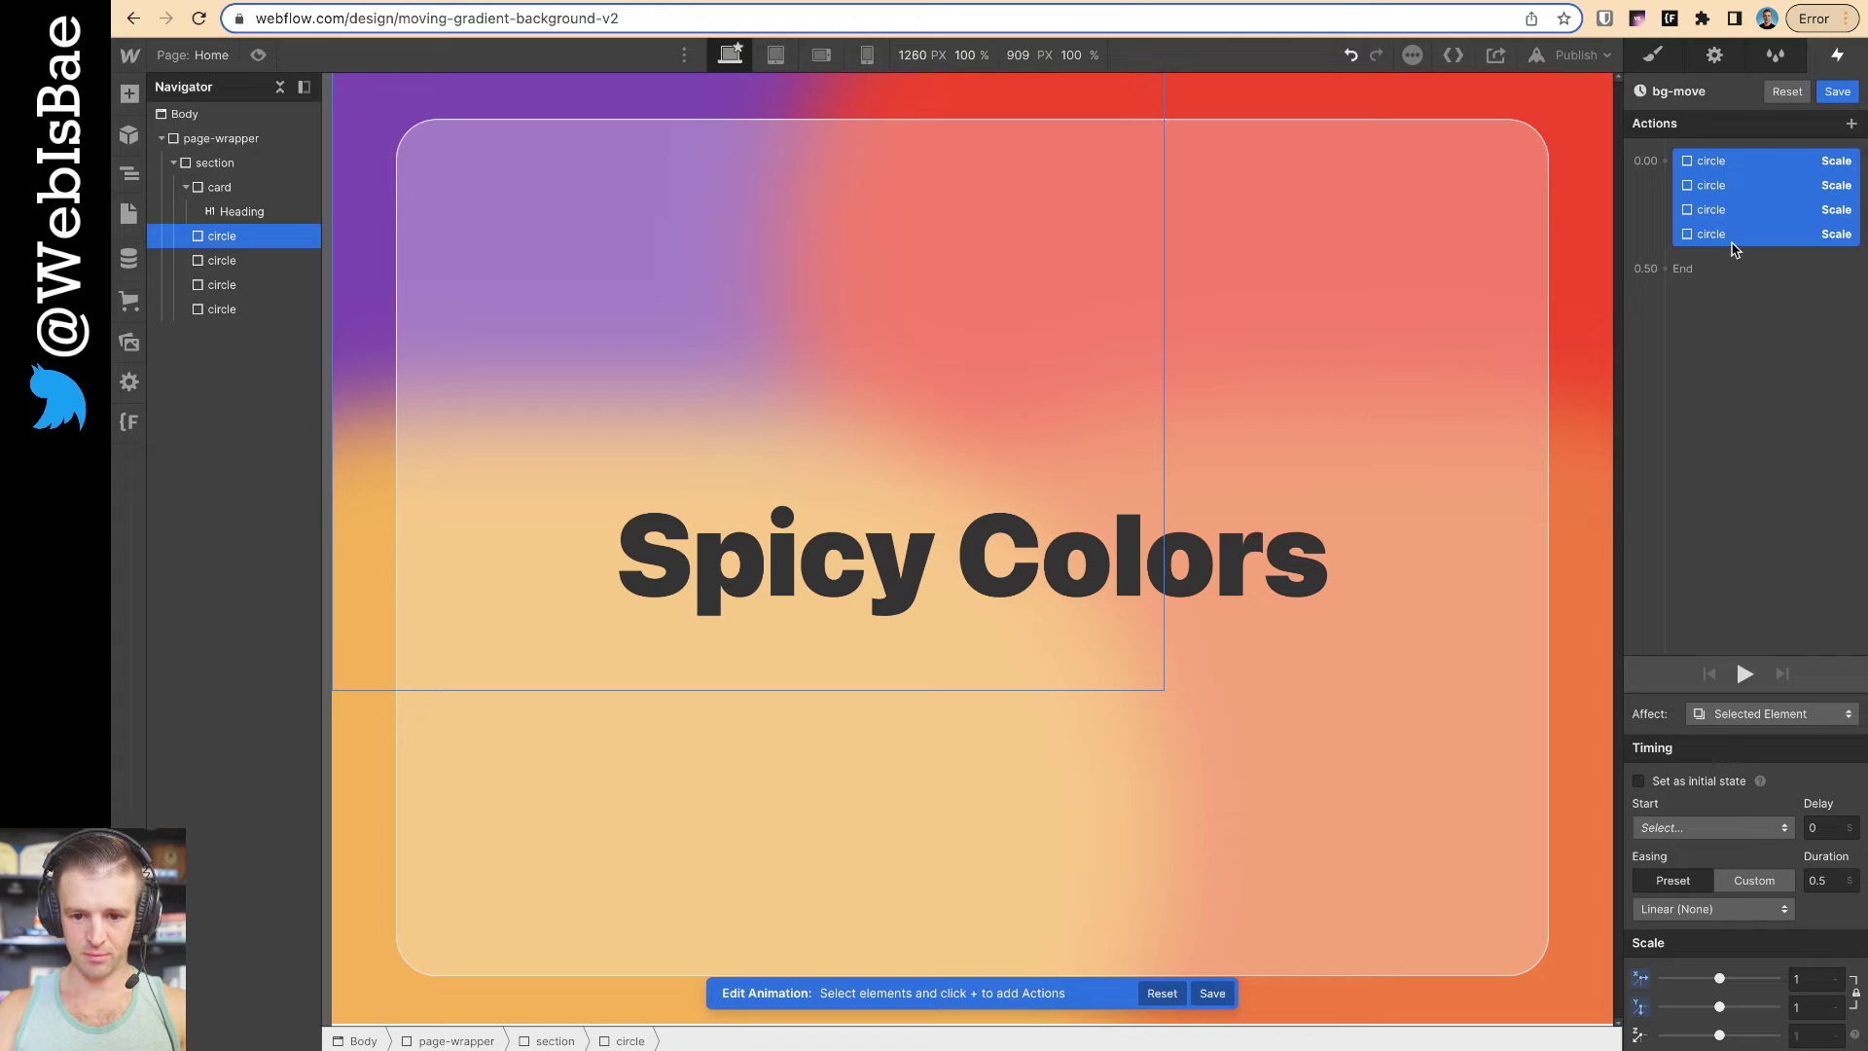
{"action": "left_click", "coordinate": [1640, 781]}
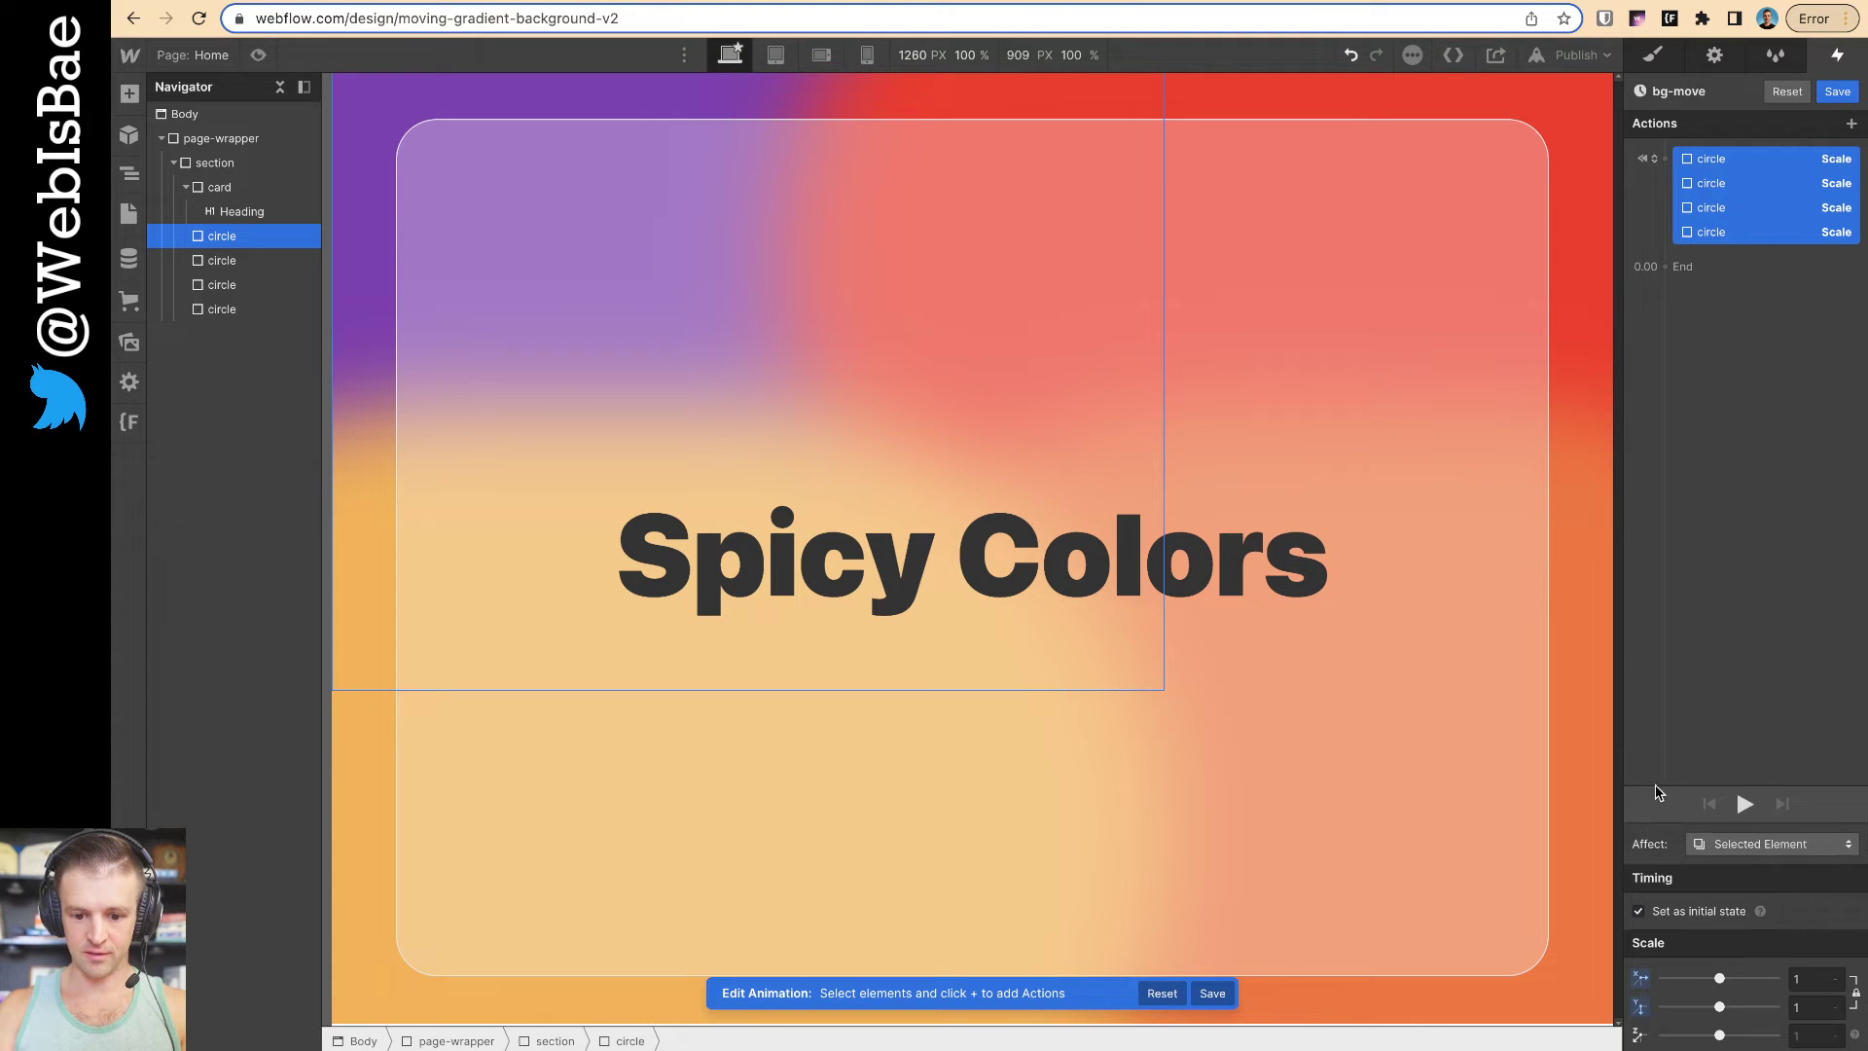
Add a Scale action of 1.5 for the purple circle after the initial state
{"action": "left_click", "coordinate": [224, 237]}
{"action": "left_click", "coordinate": [1663, 250]}
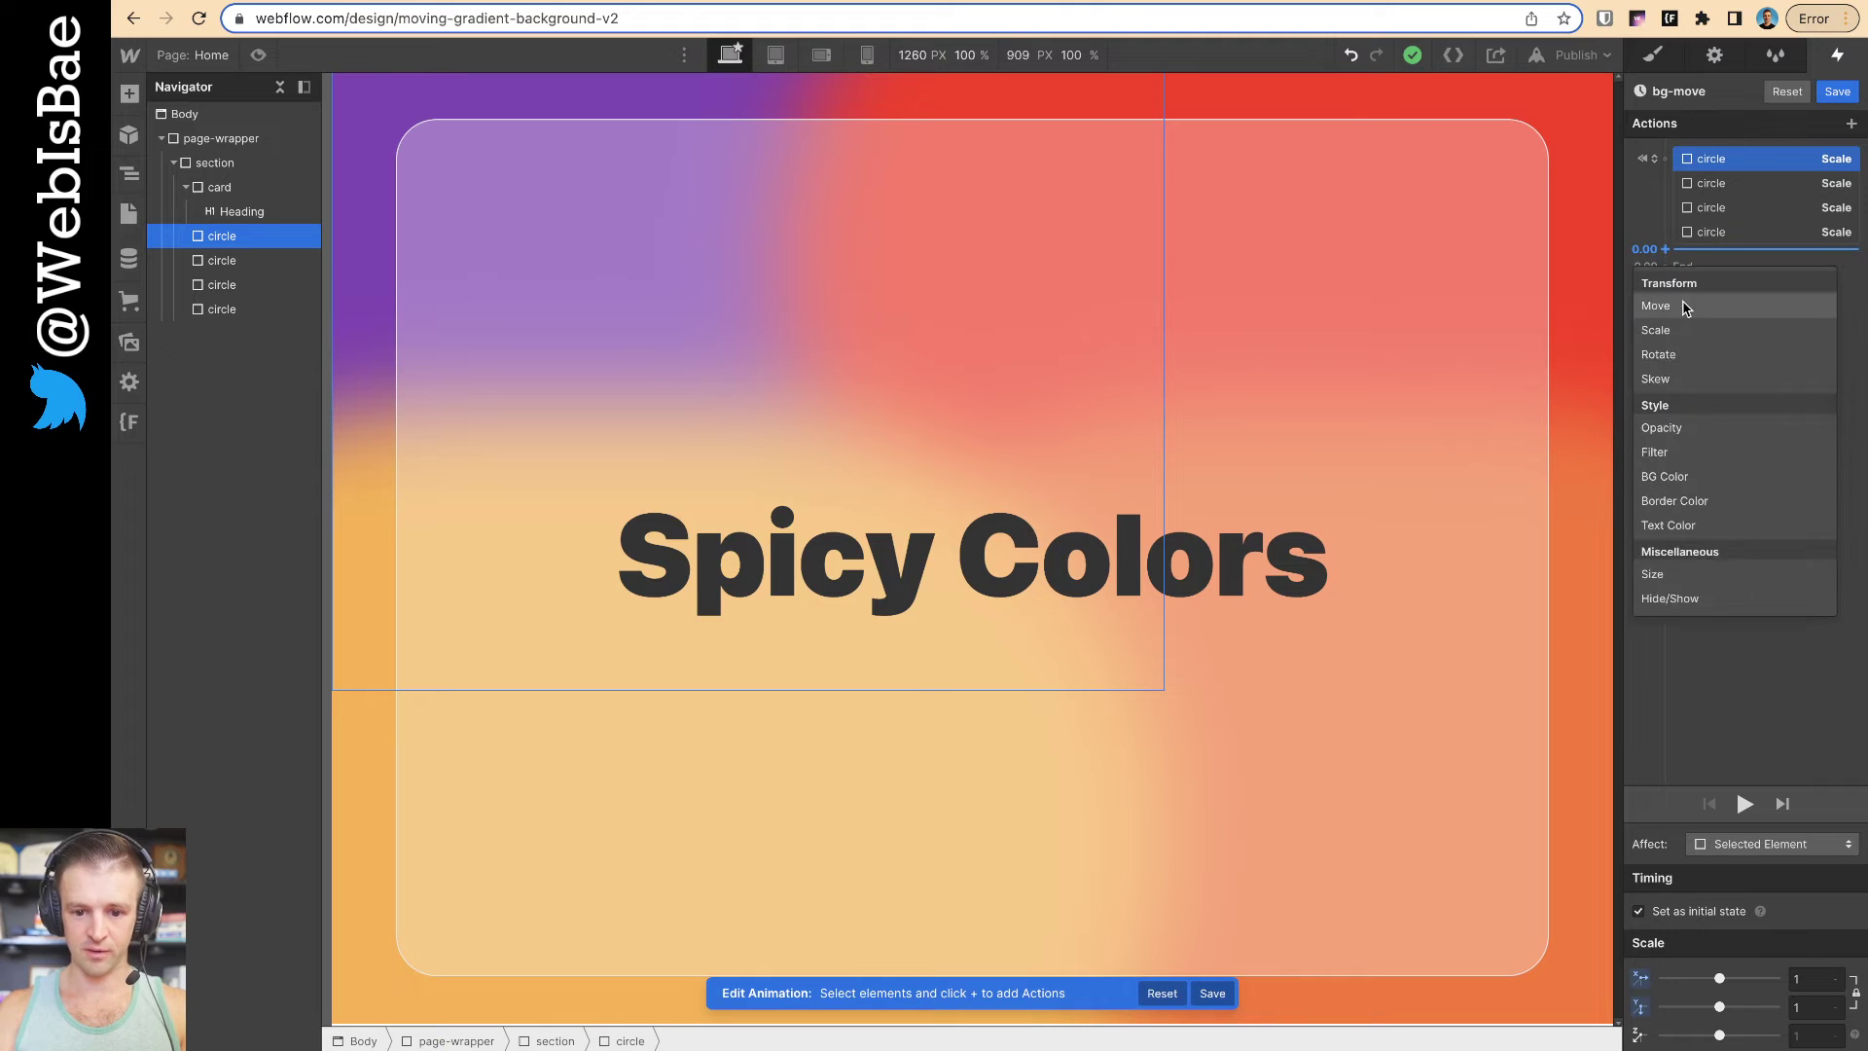
{"action": "left_click", "coordinate": [1684, 331]}
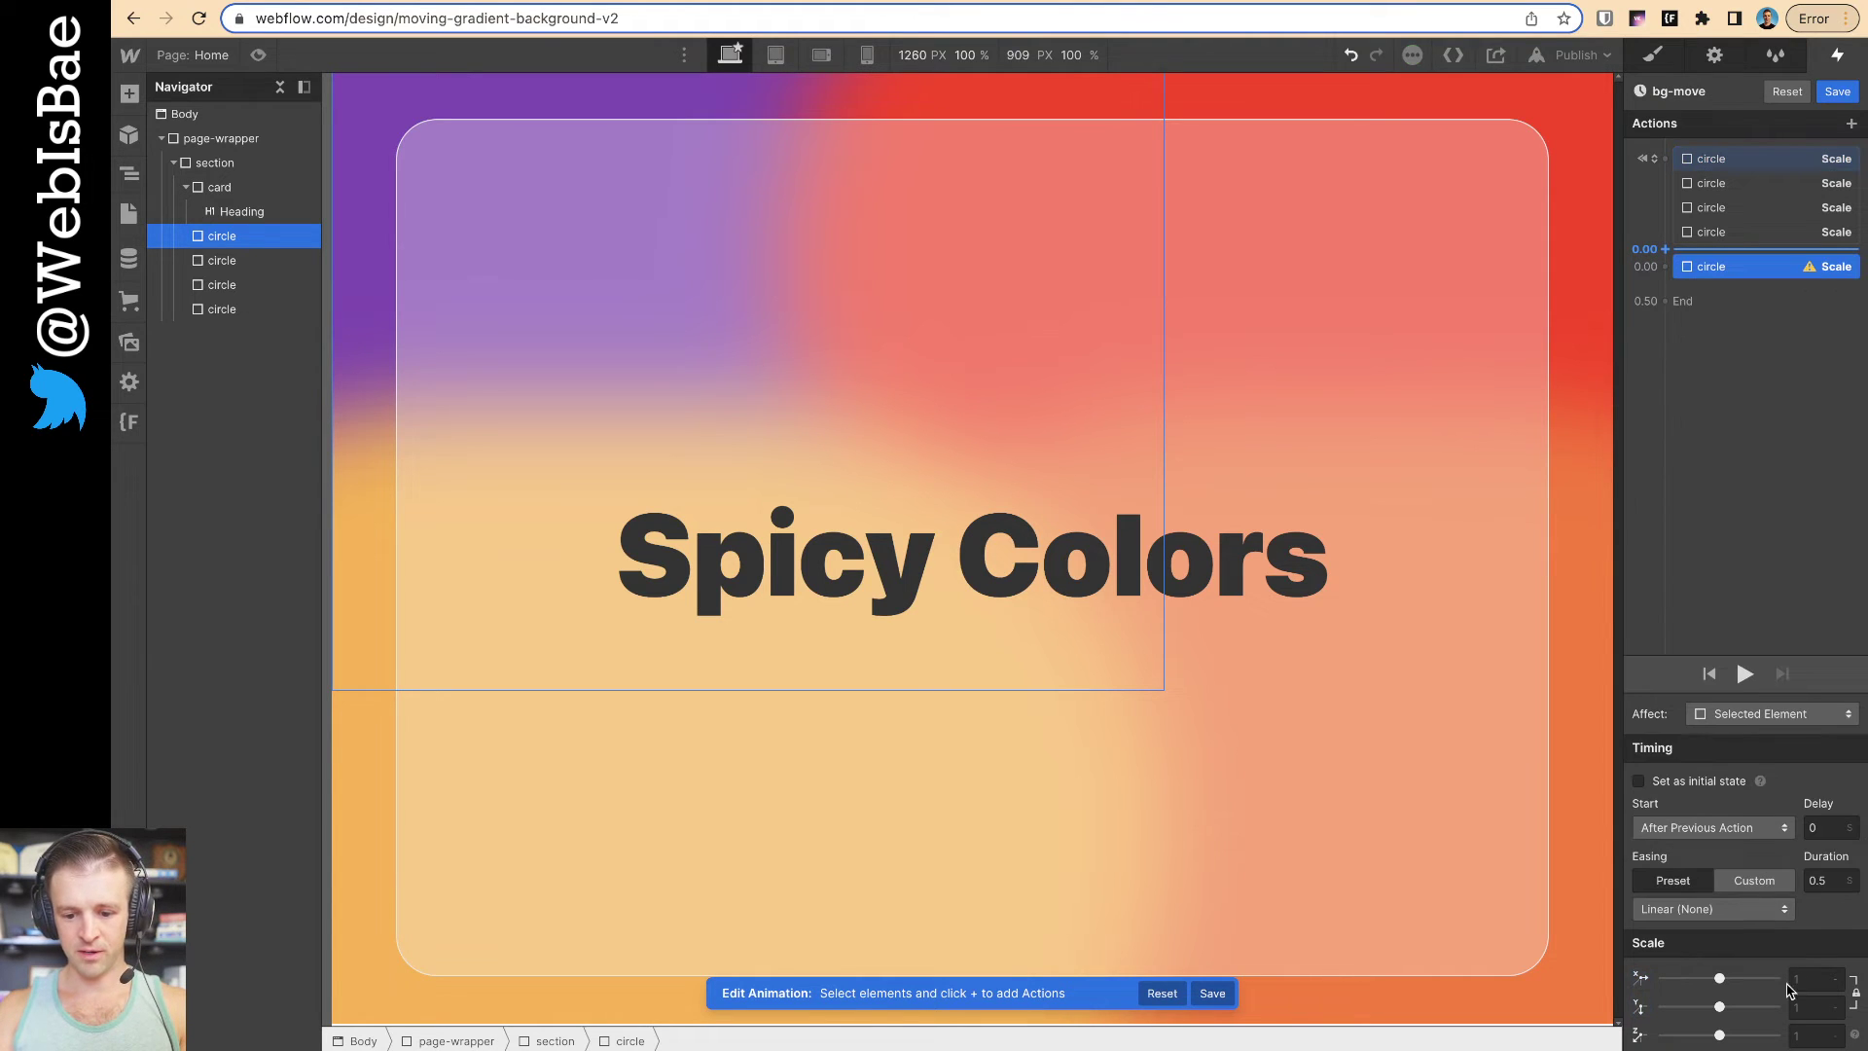
{"action": "left_click", "coordinate": [1818, 978]}
{"action": "type", "text": ".5"}
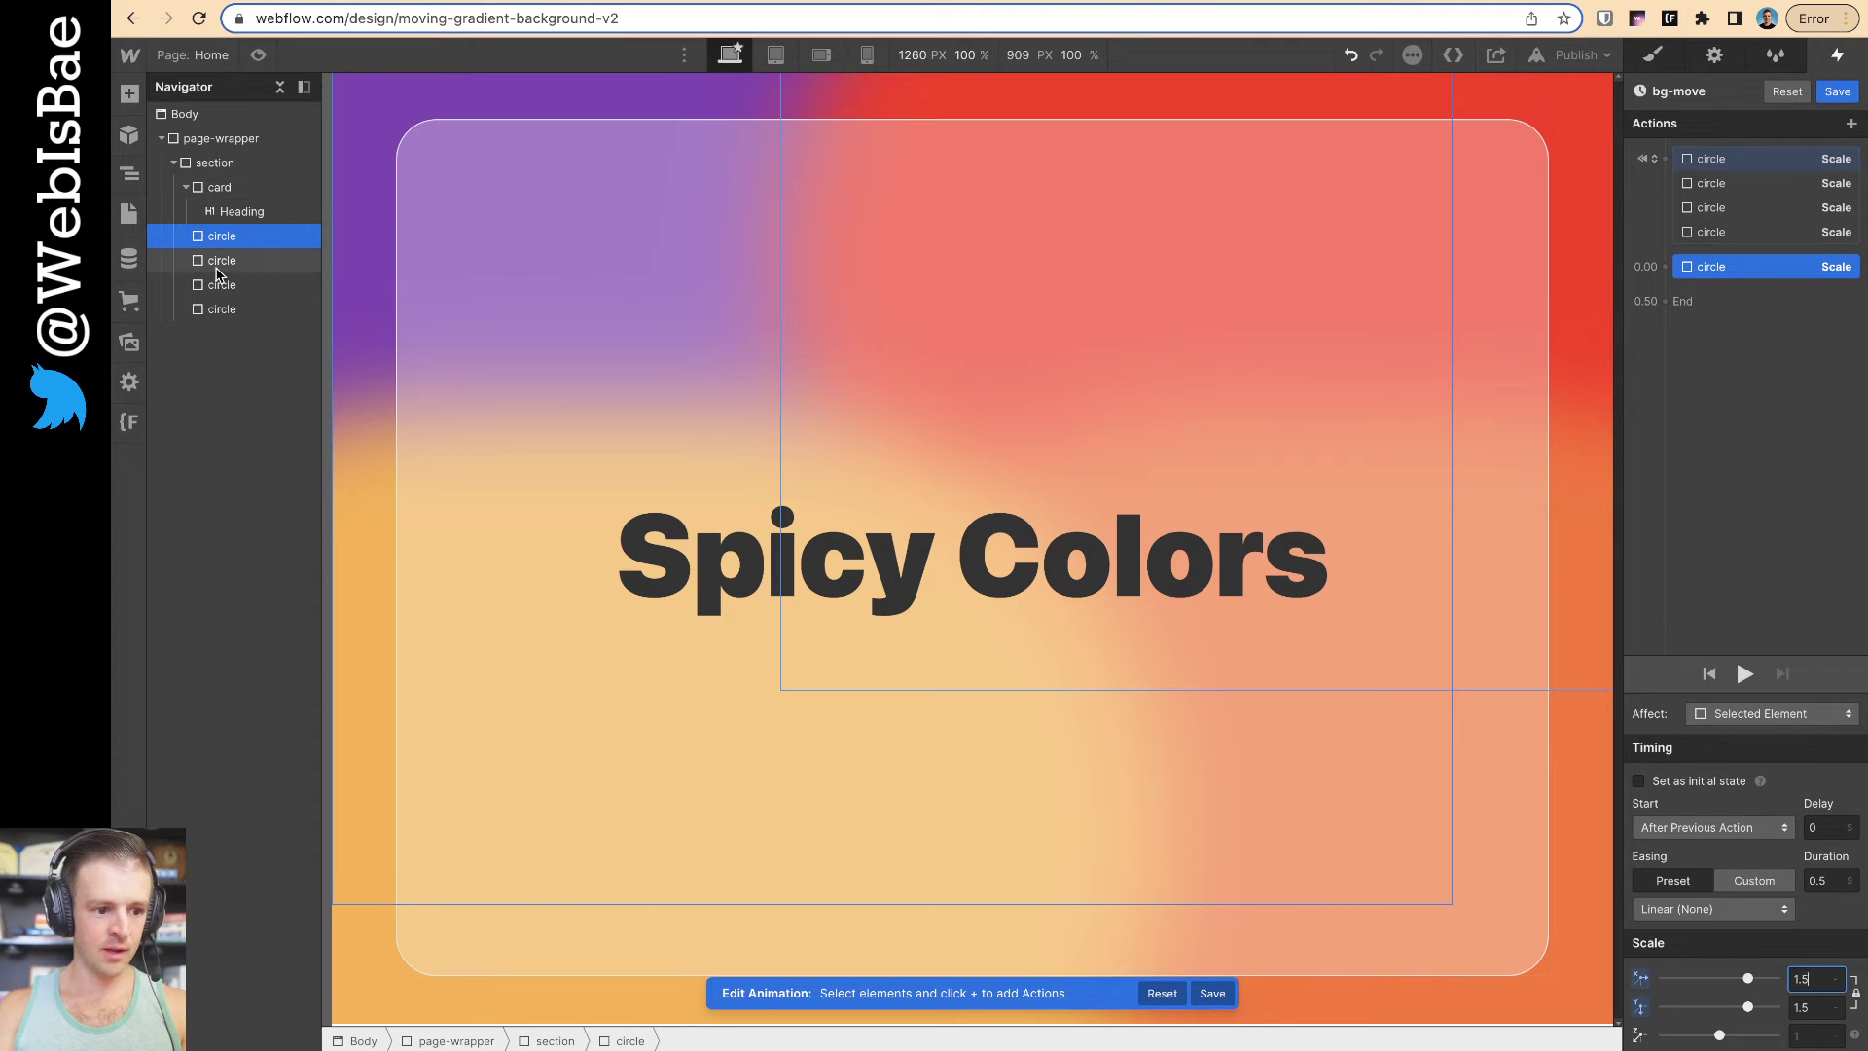
Add a Scale action of 1.2 for the orange circle, starting with the previous action
{"action": "left_click", "coordinate": [275, 260]}
{"action": "left_click", "coordinate": [232, 284]}
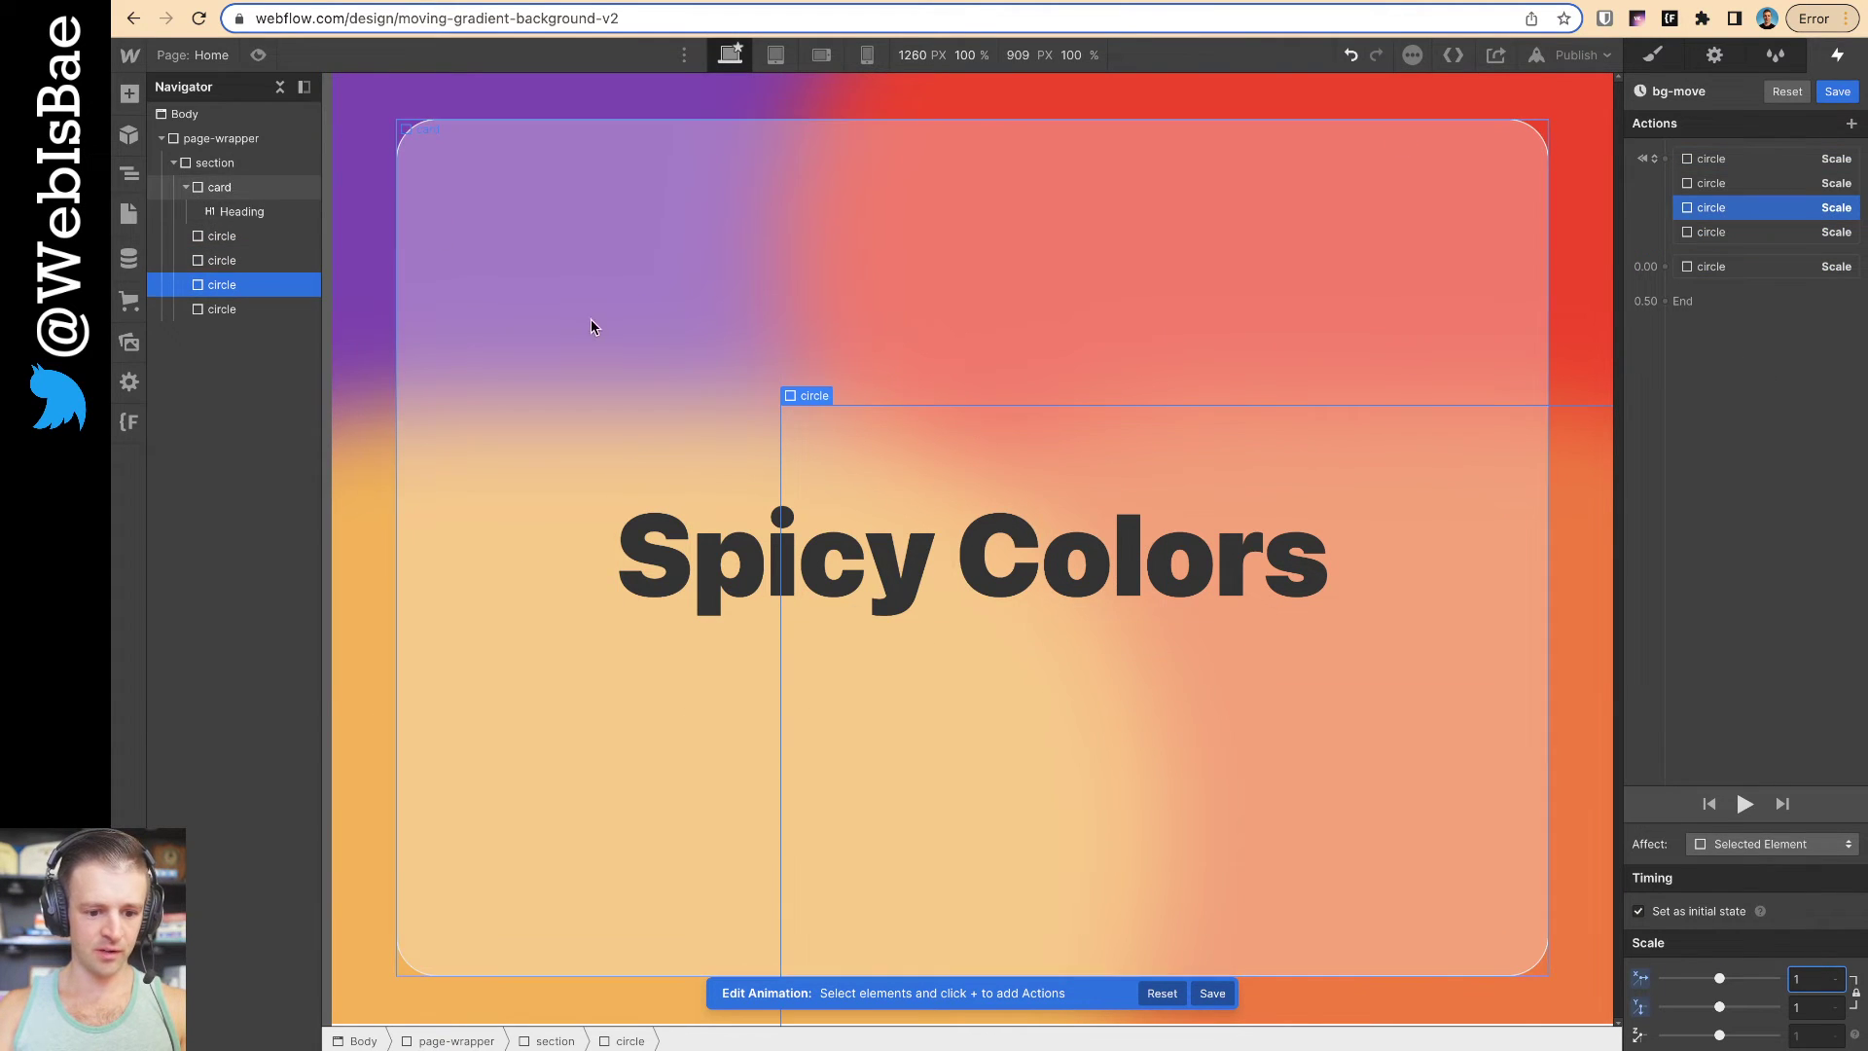
{"action": "left_click", "coordinate": [1684, 299]}
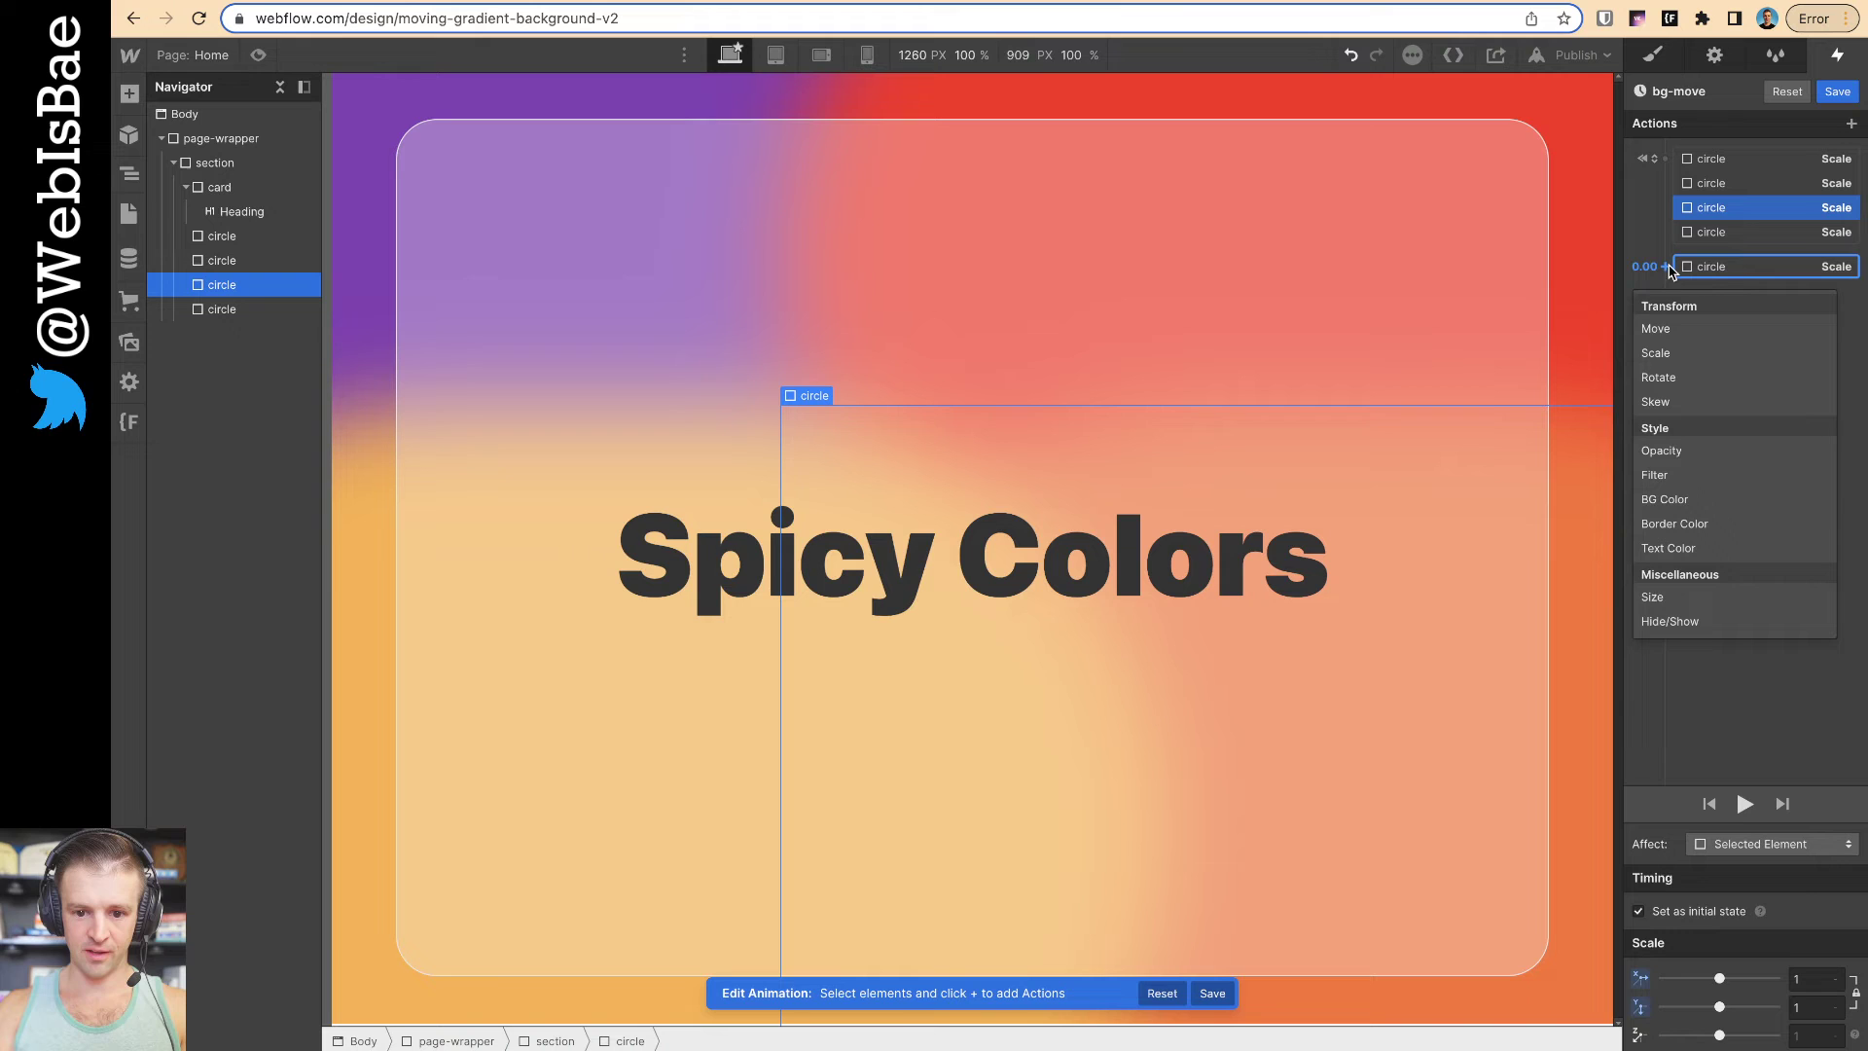
{"action": "left_click", "coordinate": [1682, 354]}
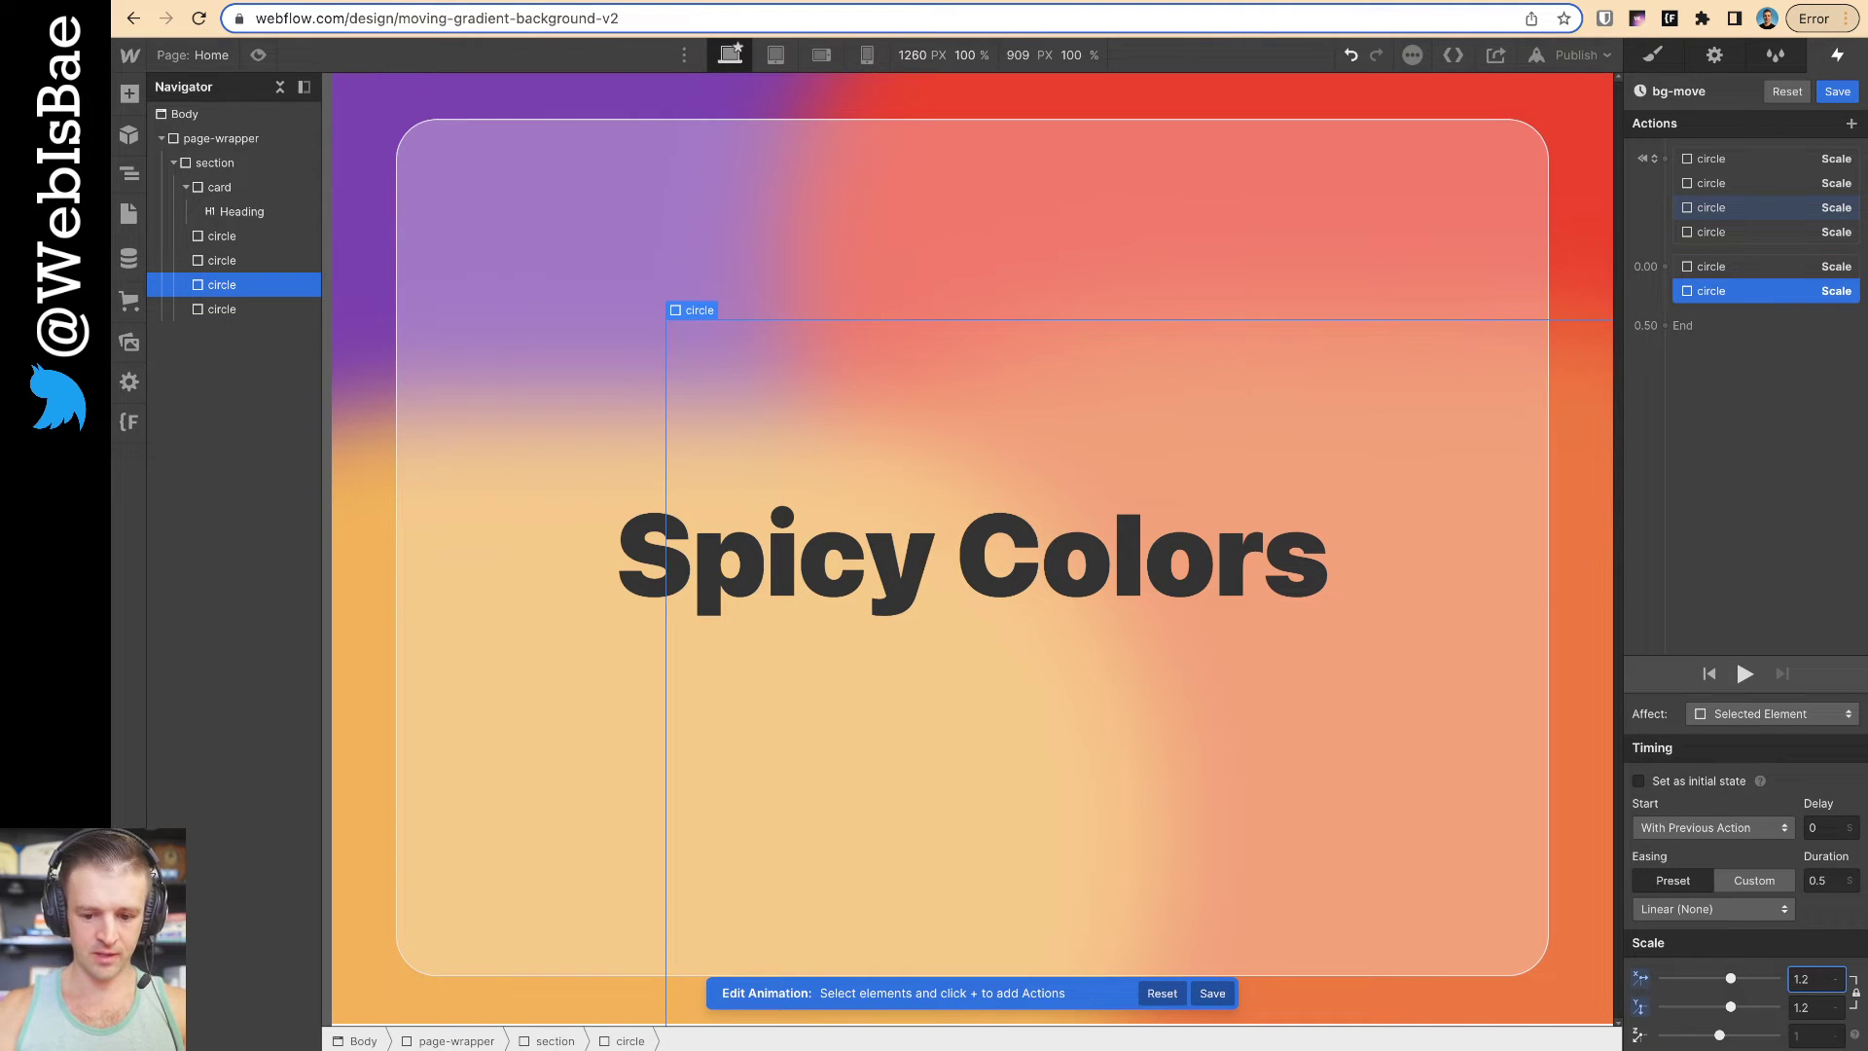
Add a Scale action of 0.7 for the red circle to the same timed group
{"action": "left_click", "coordinate": [220, 263]}
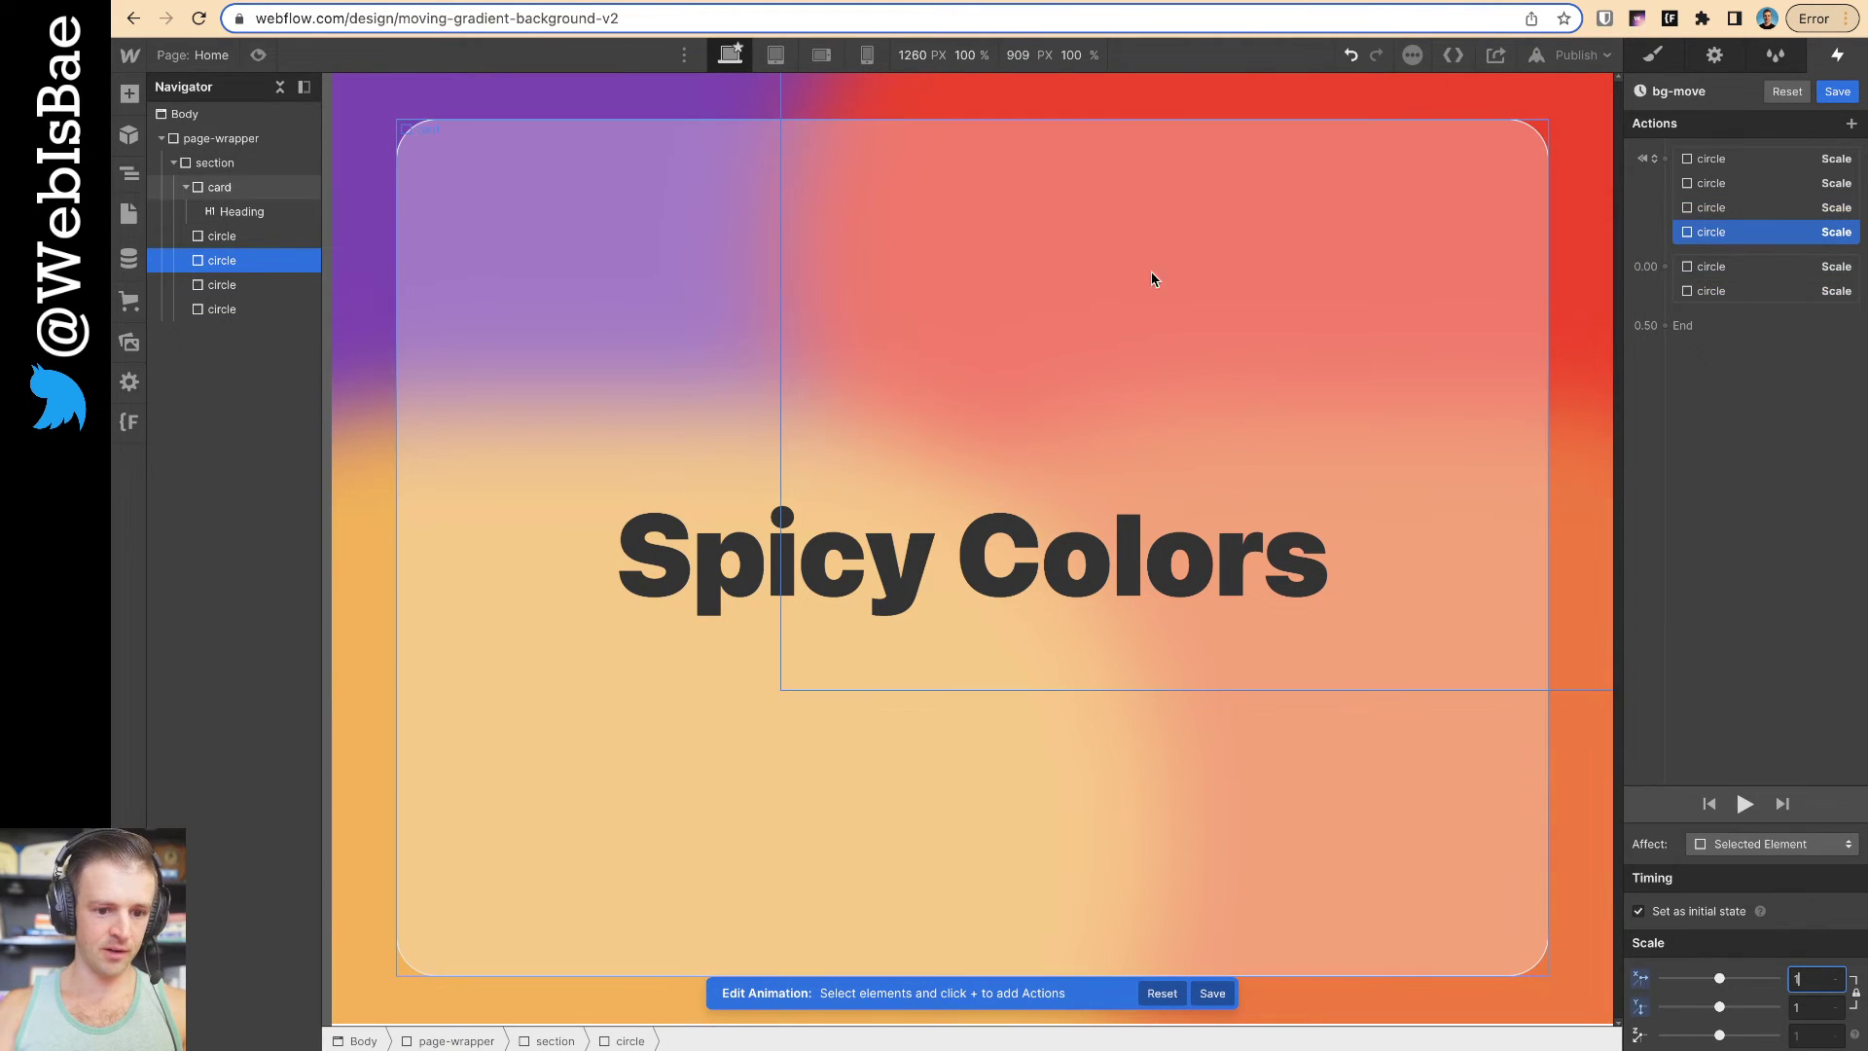
{"action": "left_click", "coordinate": [1675, 303]}
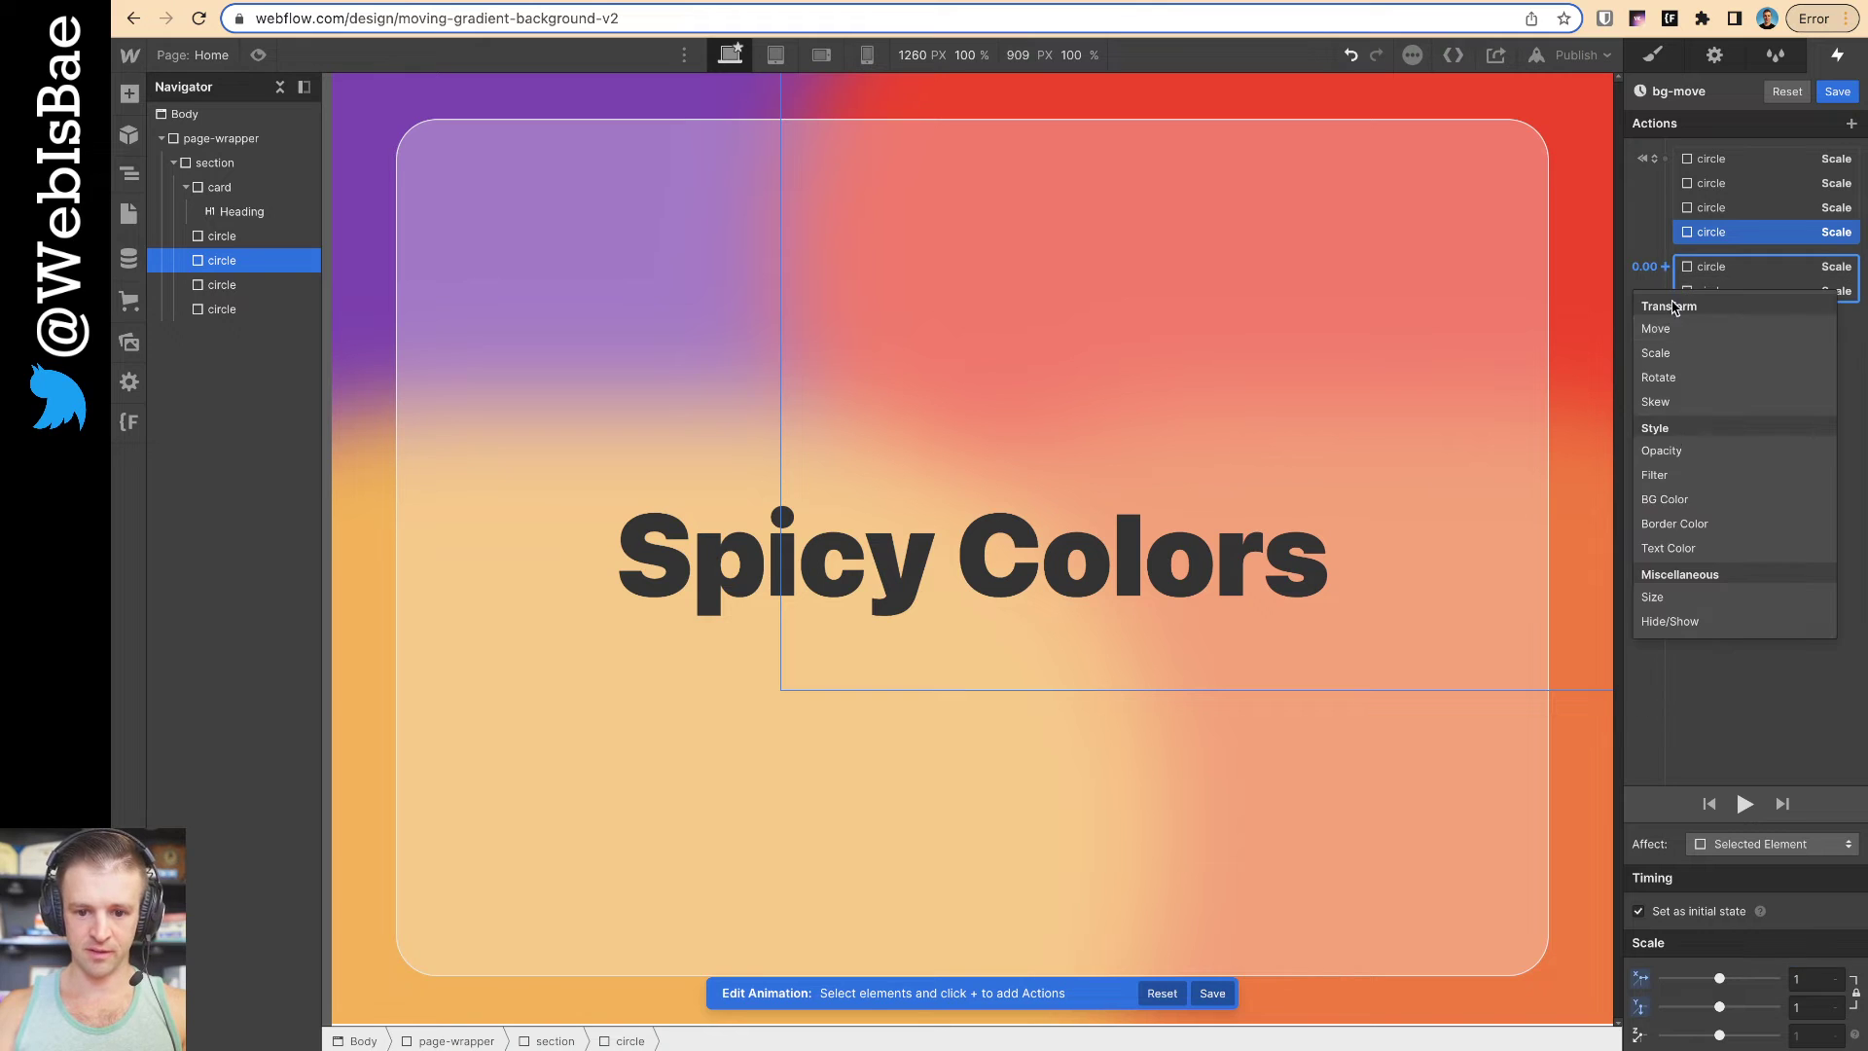
{"action": "left_click", "coordinate": [1656, 352]}
{"action": "left_click", "coordinate": [1810, 977]}
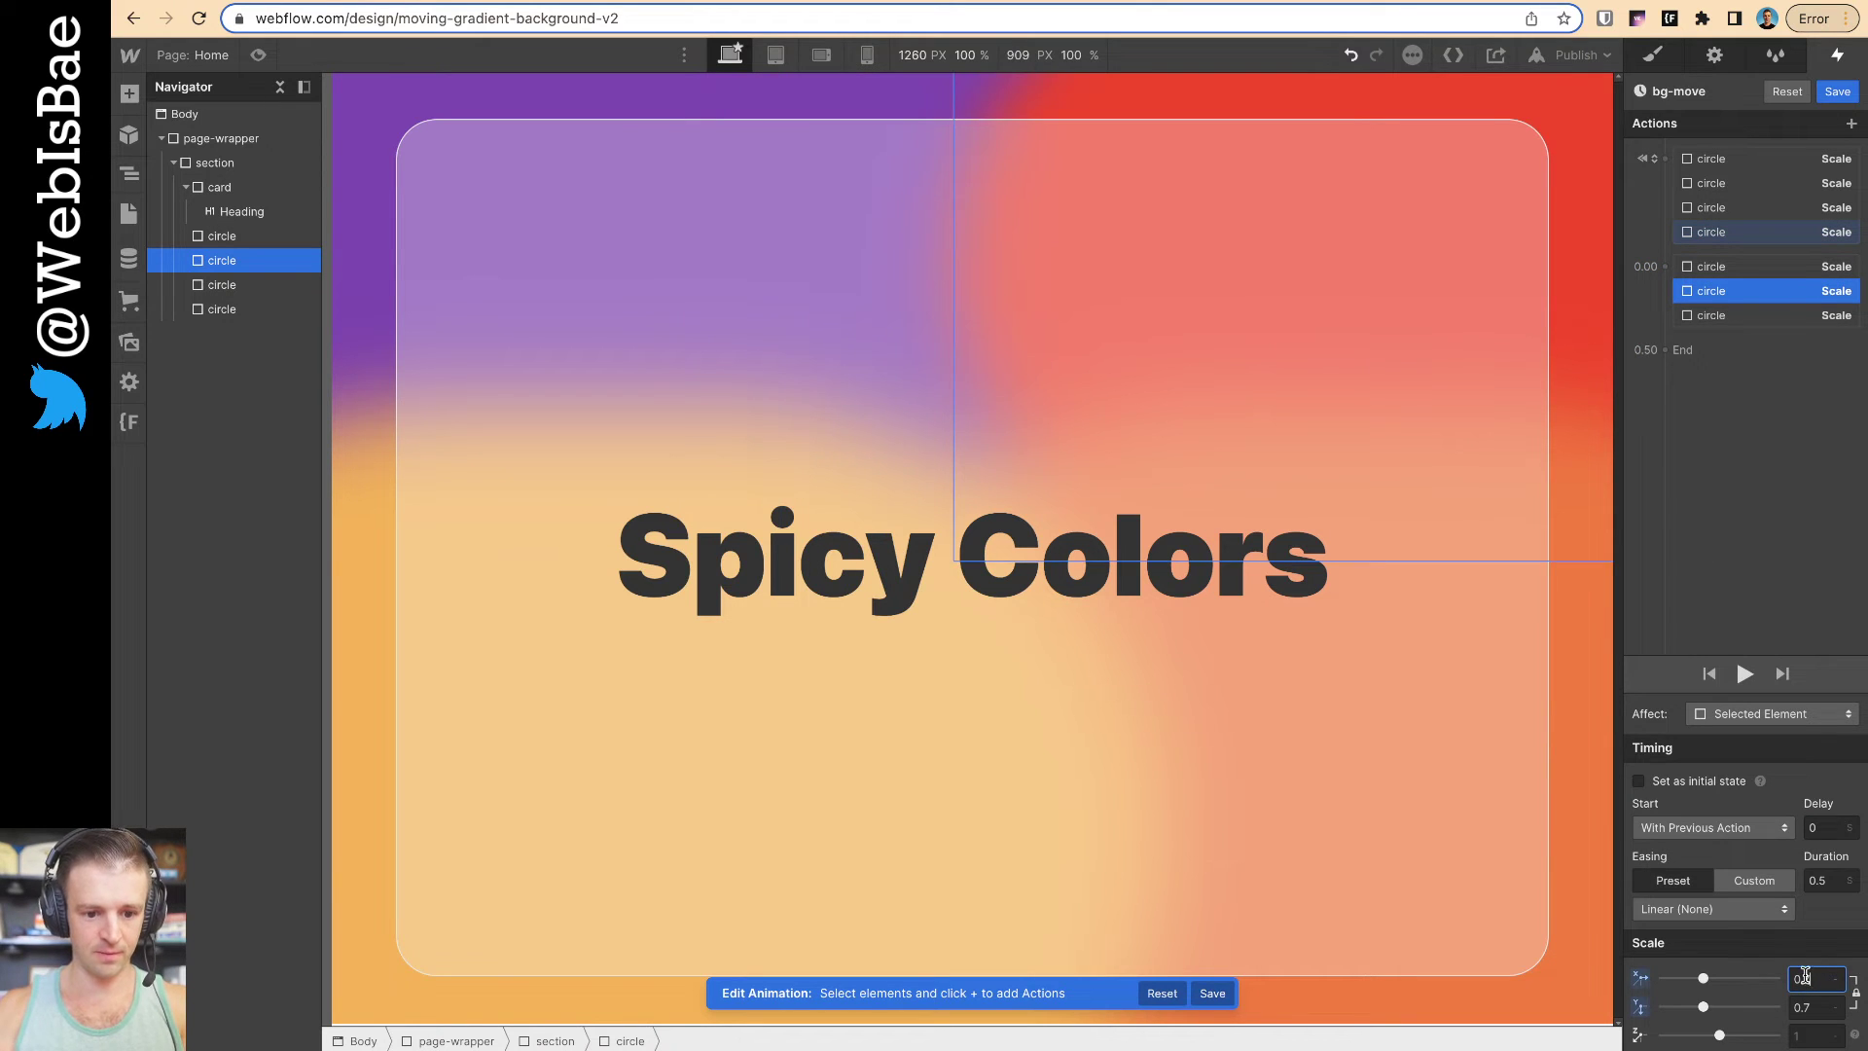
Add a Scale action of 0.7 for the yellow circle, starting with the previous action
{"action": "left_click", "coordinate": [222, 308]}
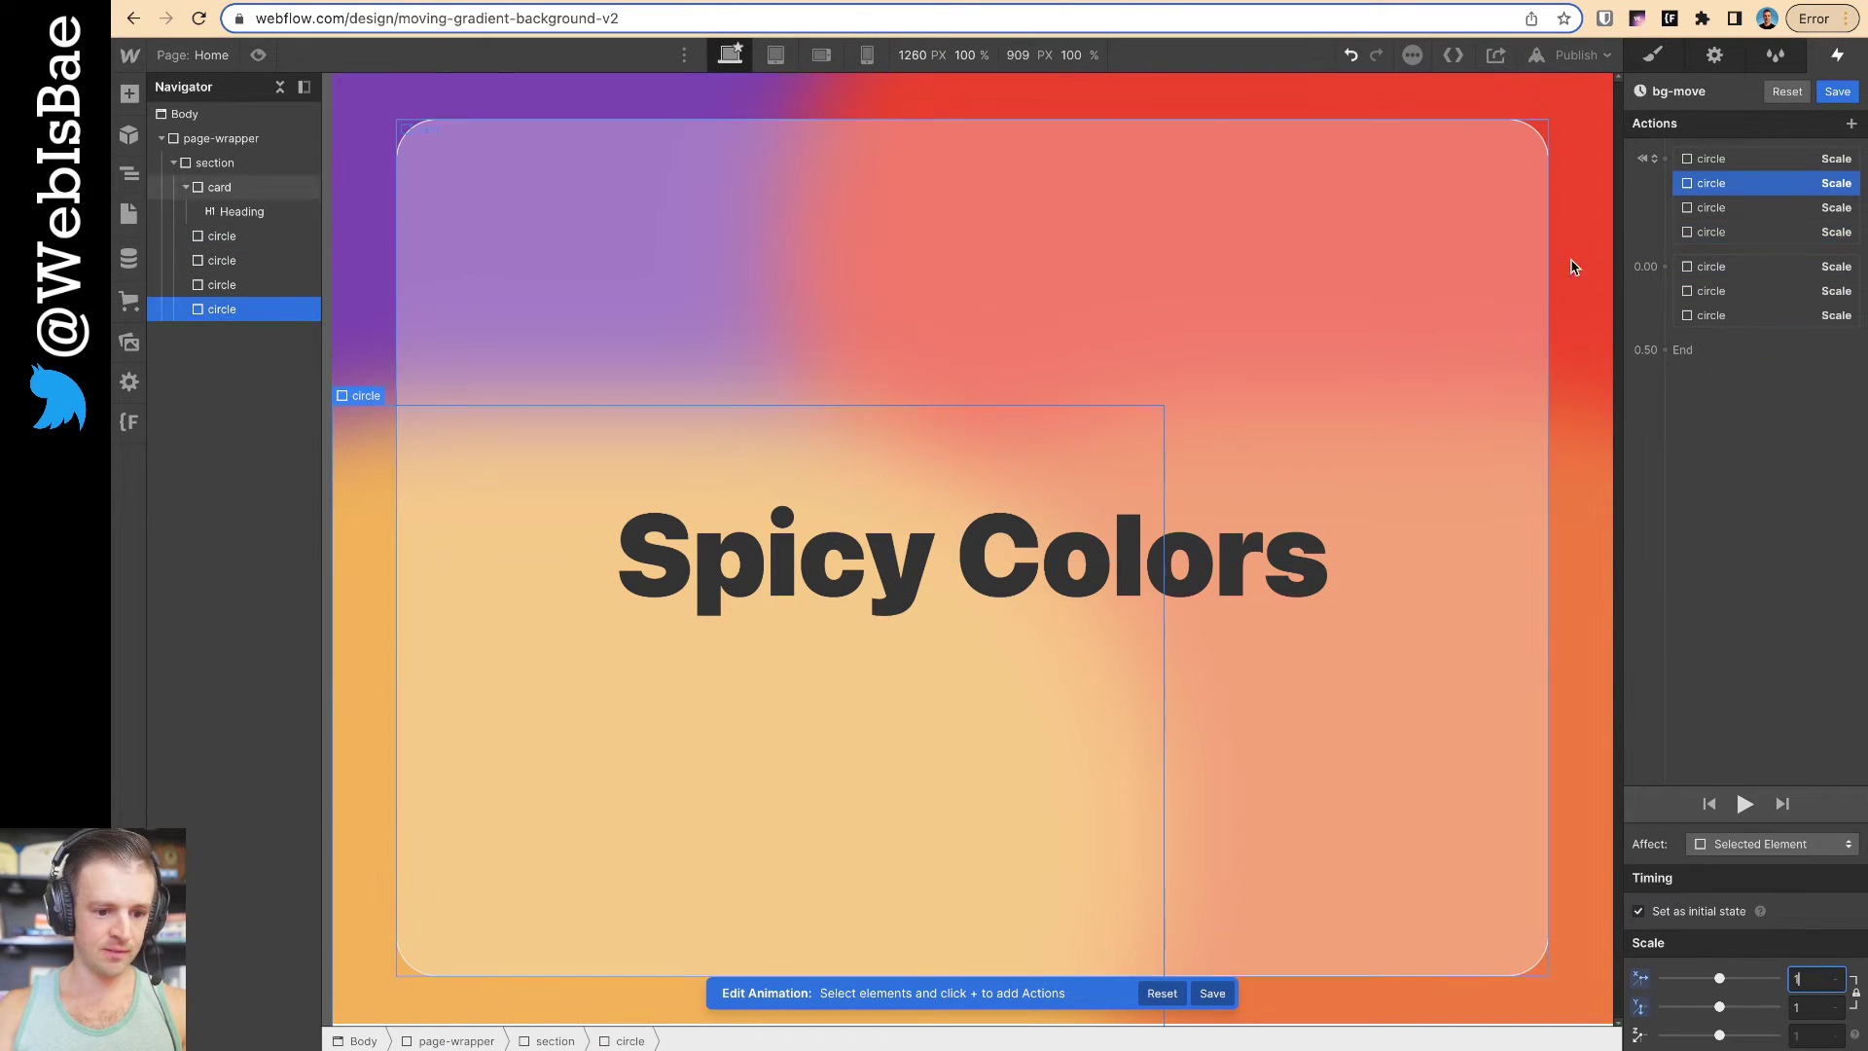
{"action": "left_click", "coordinate": [1681, 271]}
{"action": "left_click", "coordinate": [1678, 353]}
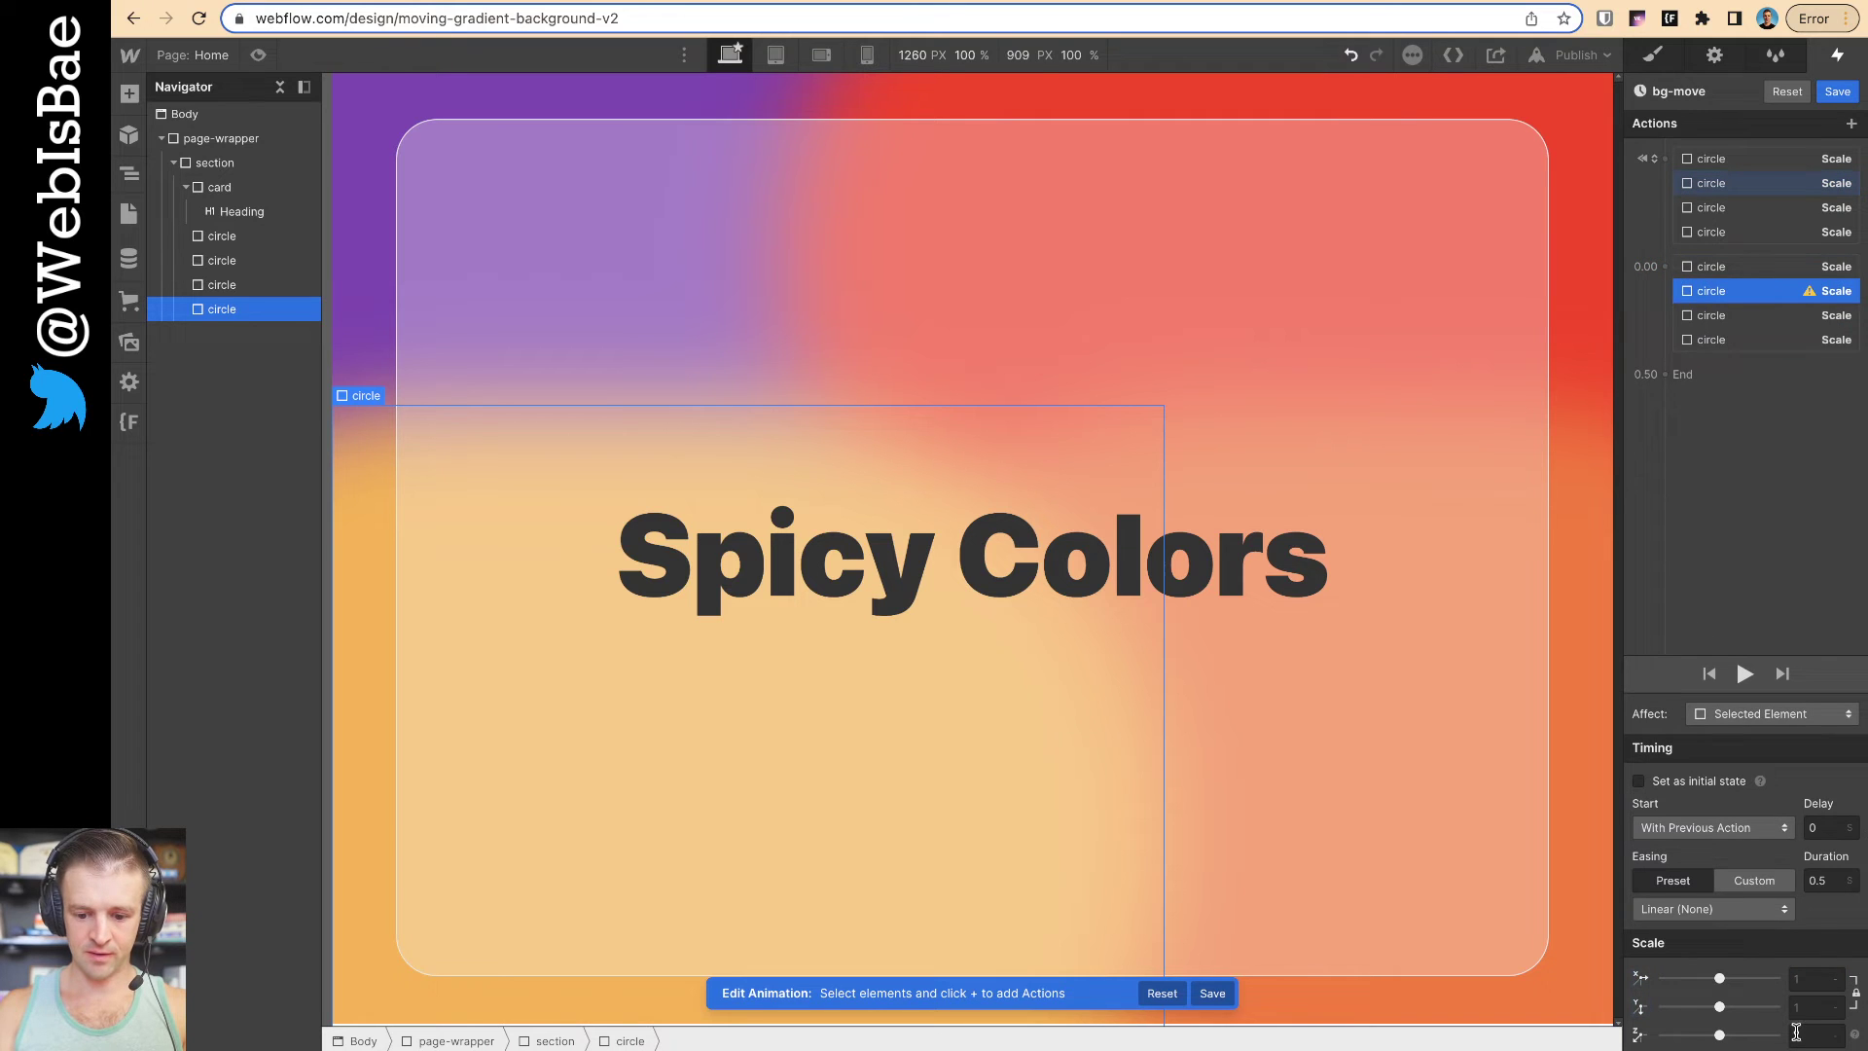
{"action": "left_click", "coordinate": [1807, 981]}
{"action": "type", "text": "1.5"}
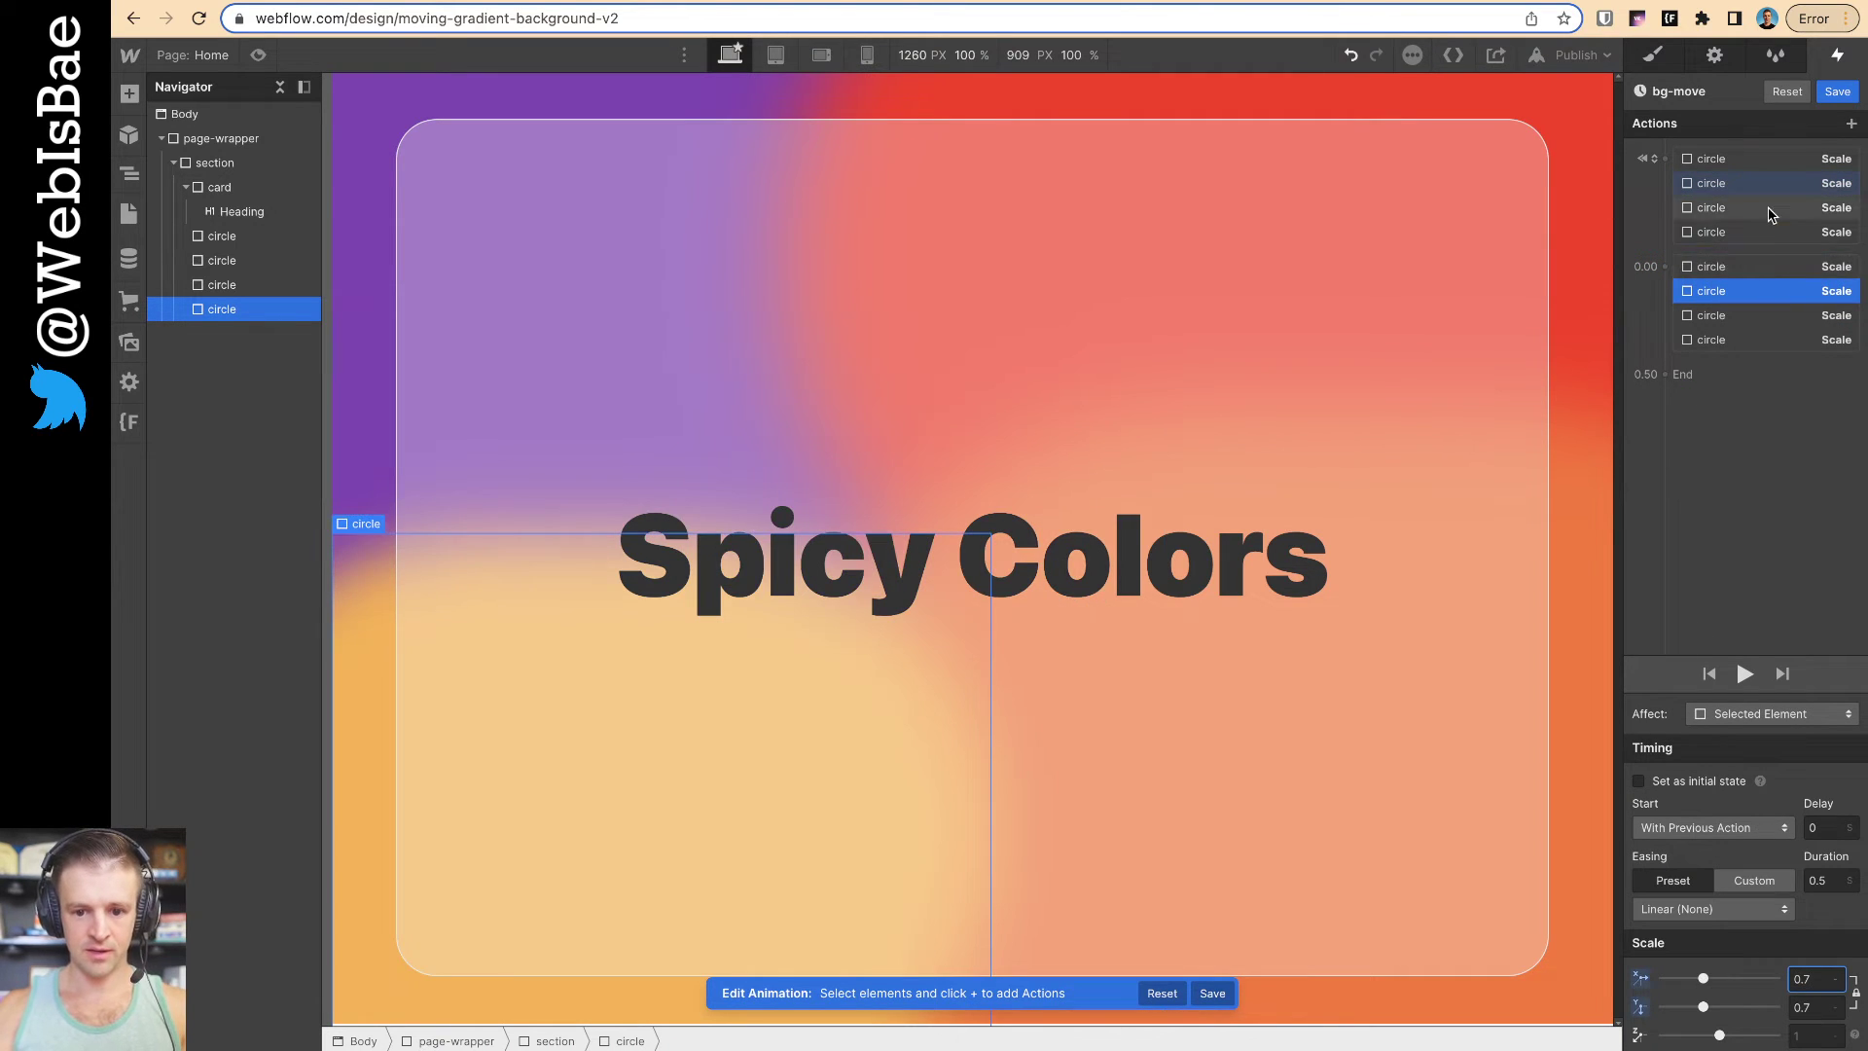
Set the four timed Scale actions to a duration of 3 seconds with In Out Sine easing
{"action": "left_click", "coordinate": [1751, 266]}
{"action": "left_click", "coordinate": [1761, 341], "text": "shift"}
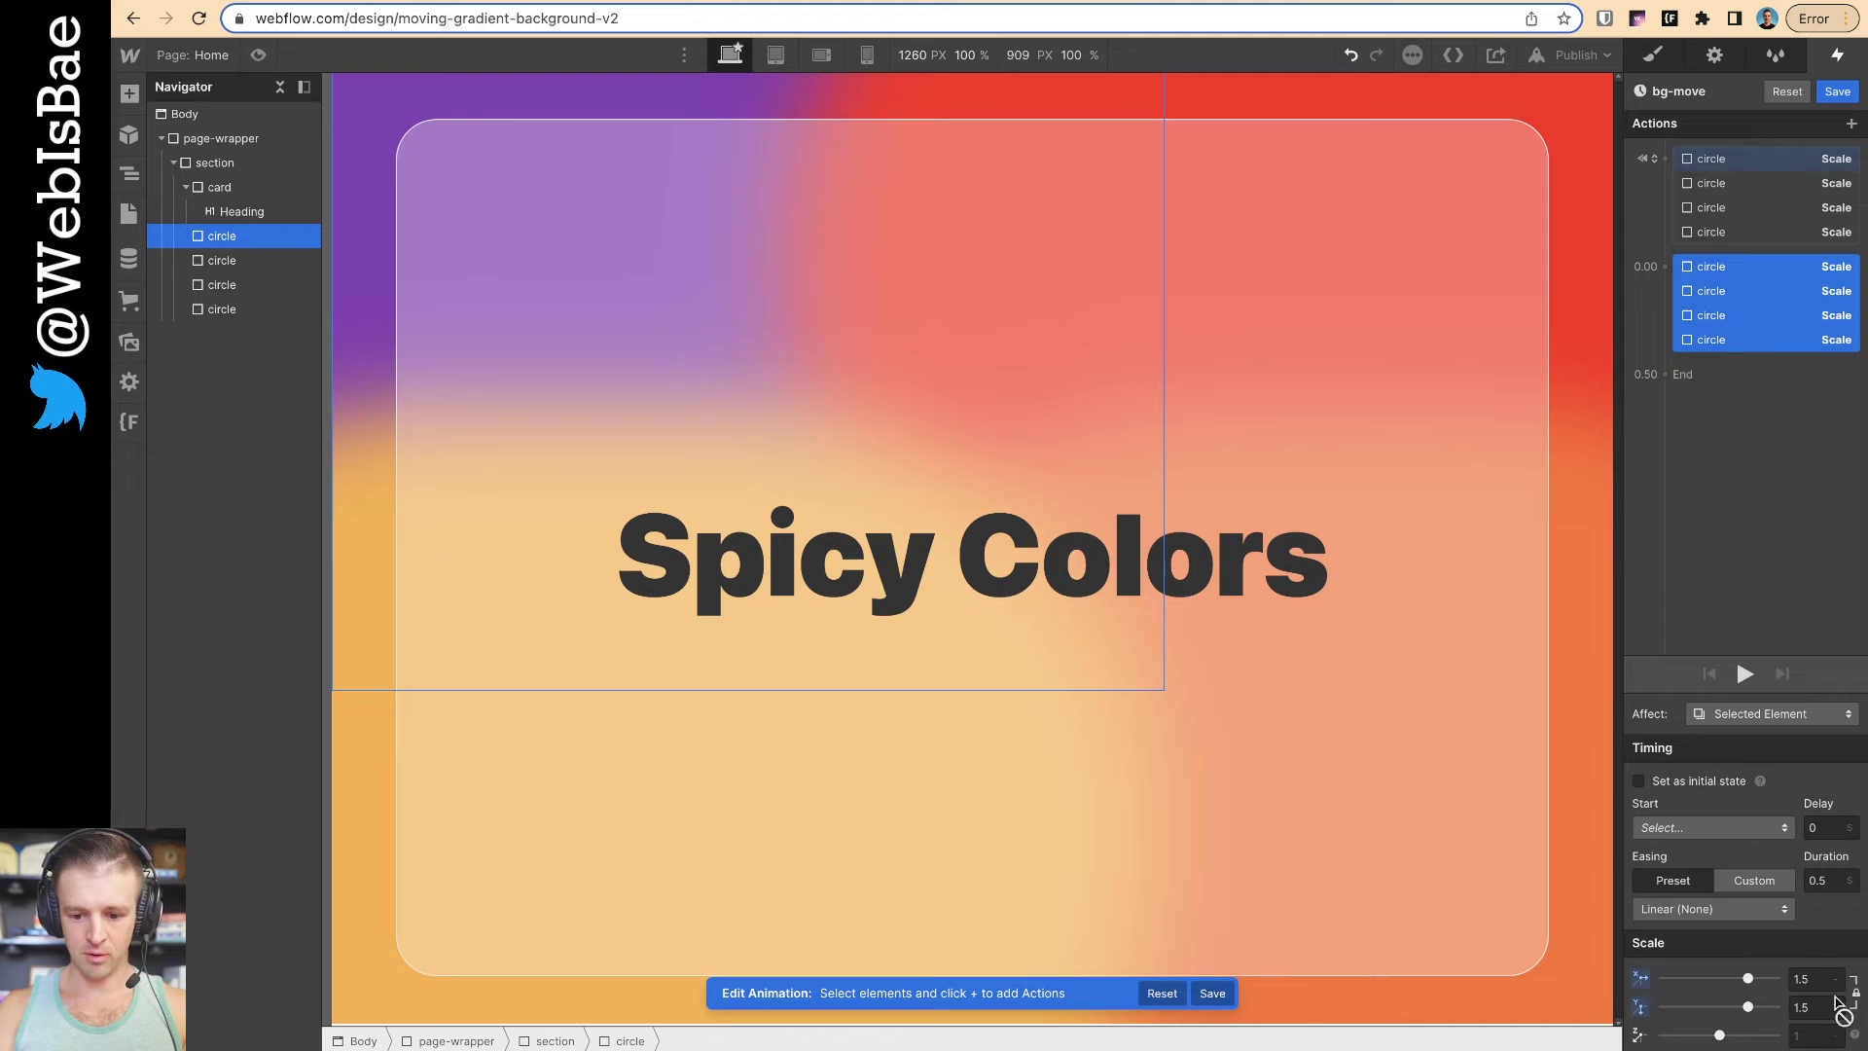
{"action": "left_click", "coordinate": [1837, 881]}
{"action": "type", "text": "3"}
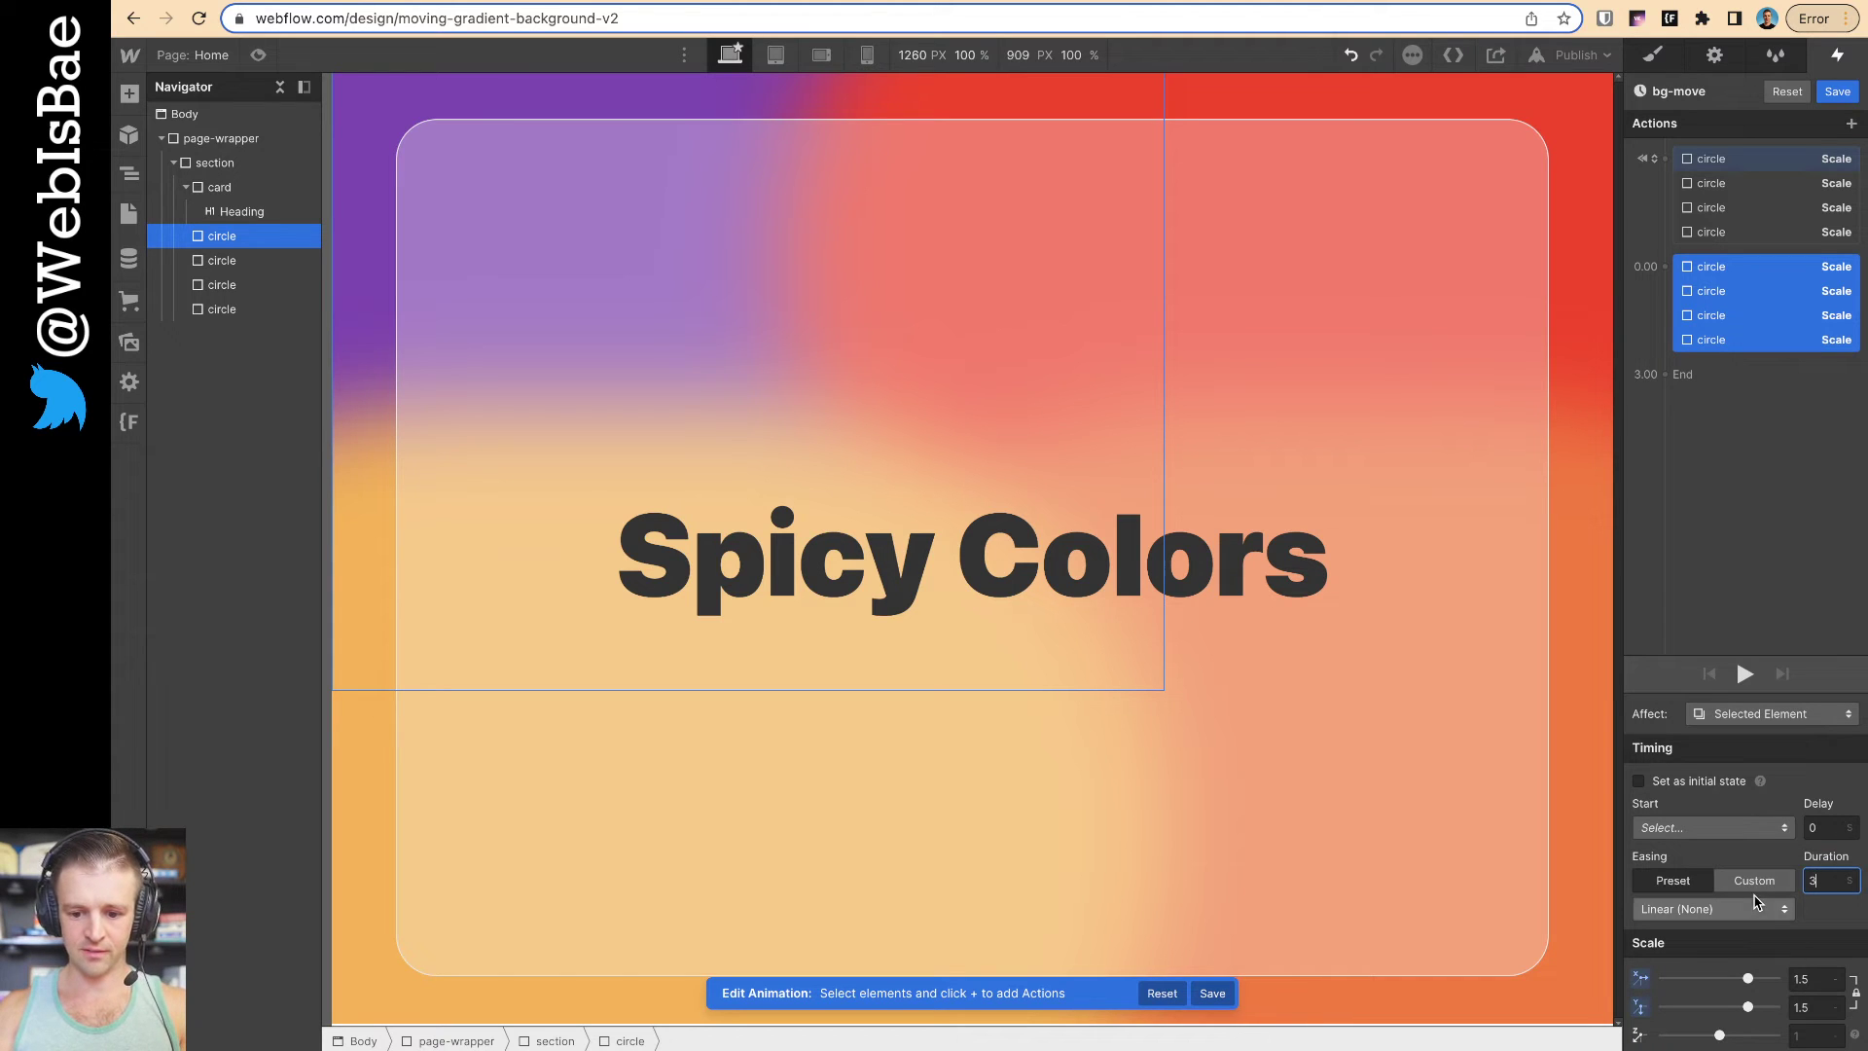
{"action": "left_click", "coordinate": [1759, 909]}
{"action": "left_click", "coordinate": [1712, 833]}
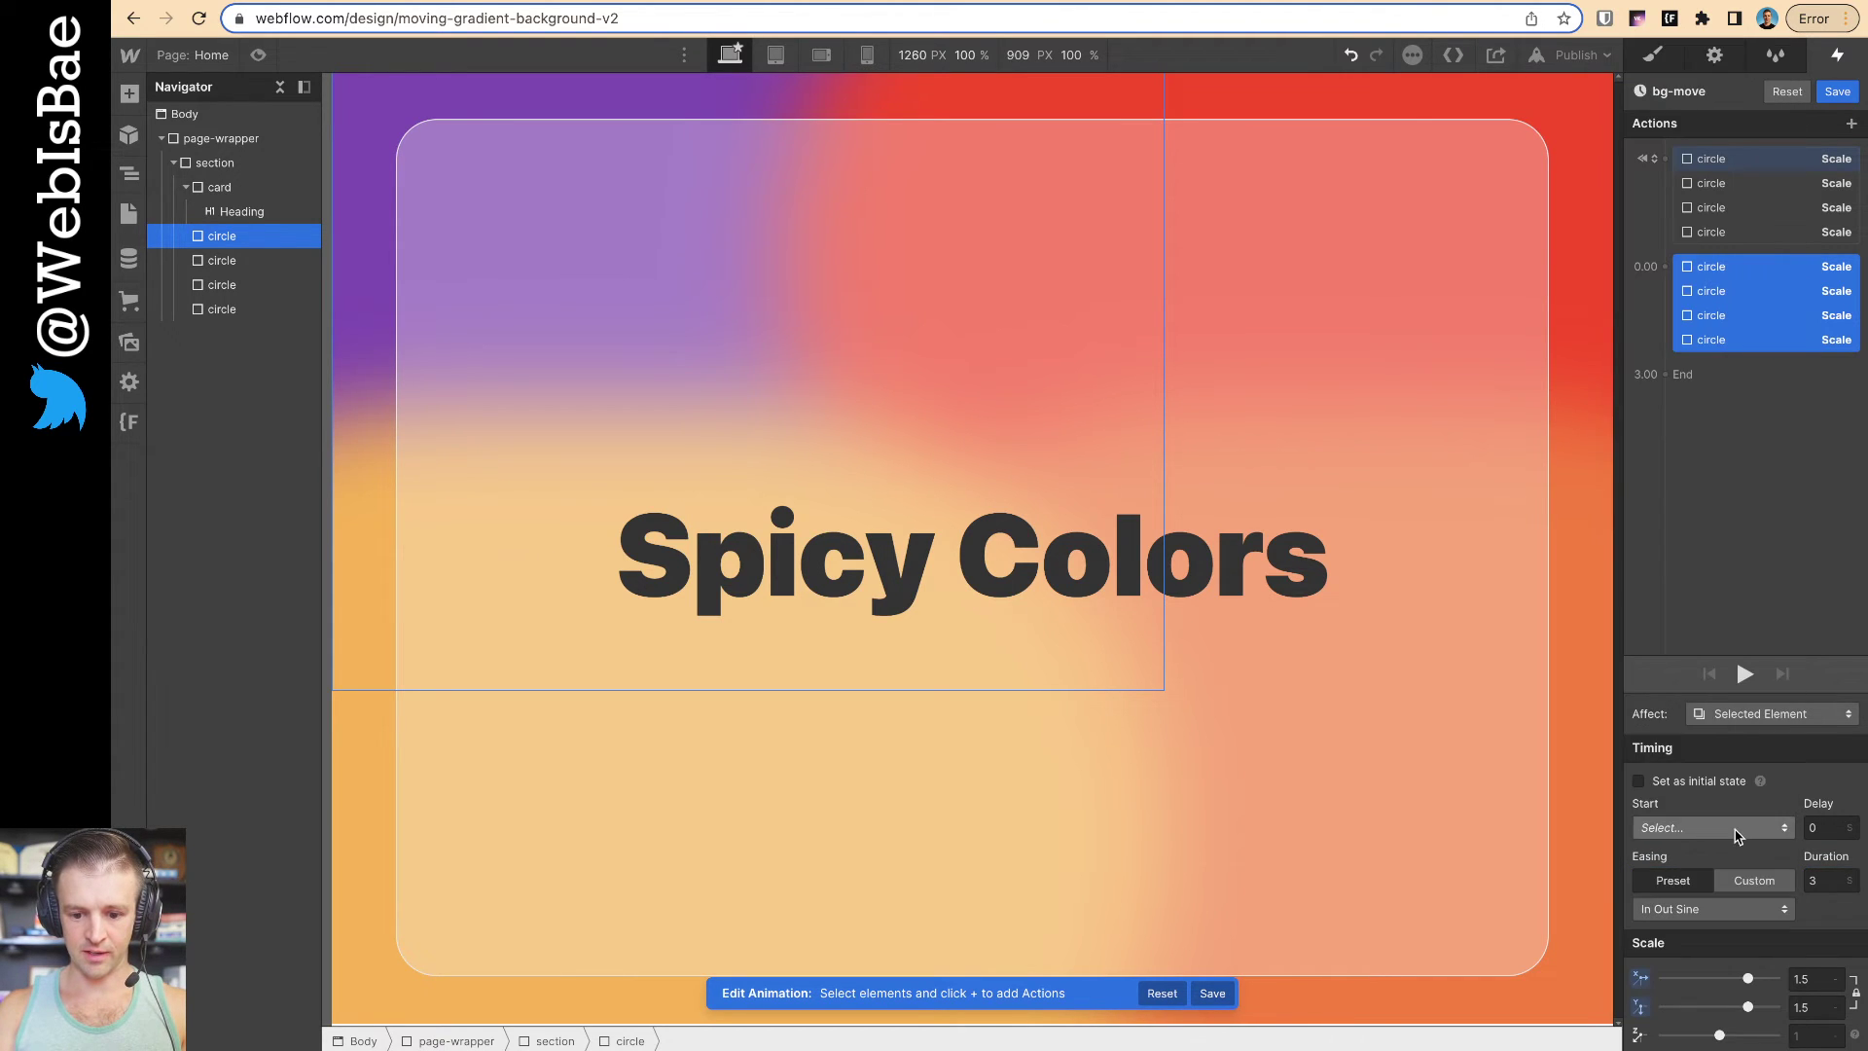
Try to duplicate the four timed Scale actions as a following group at 3 seconds
{"action": "left_click", "coordinate": [1719, 267]}
{"action": "left_click", "coordinate": [1725, 345], "text": "shift"}
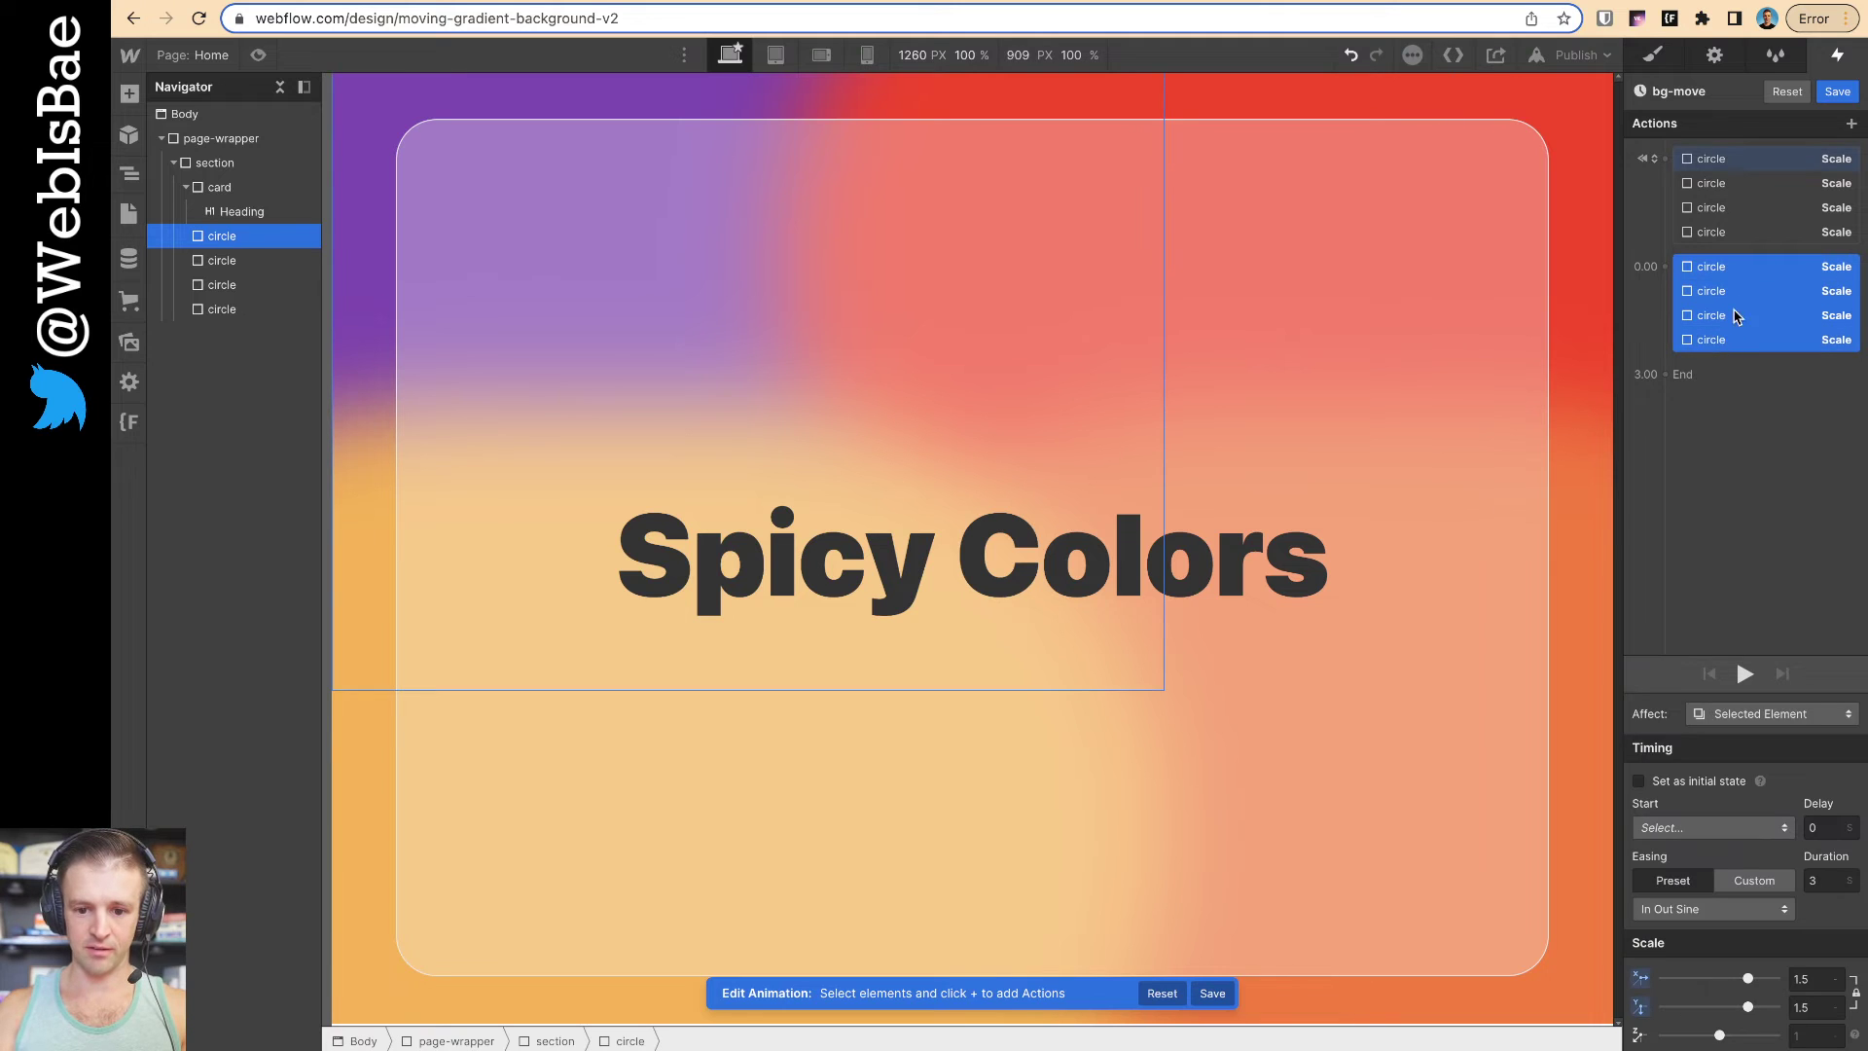
{"action": "mouse_move", "coordinate": [1718, 277]}
{"action": "left_mouse_down"}
{"action": "mouse_move", "coordinate": [1723, 392]}
{"action": "mouse_move", "coordinate": [1717, 309]}
{"action": "left_mouse_up"}
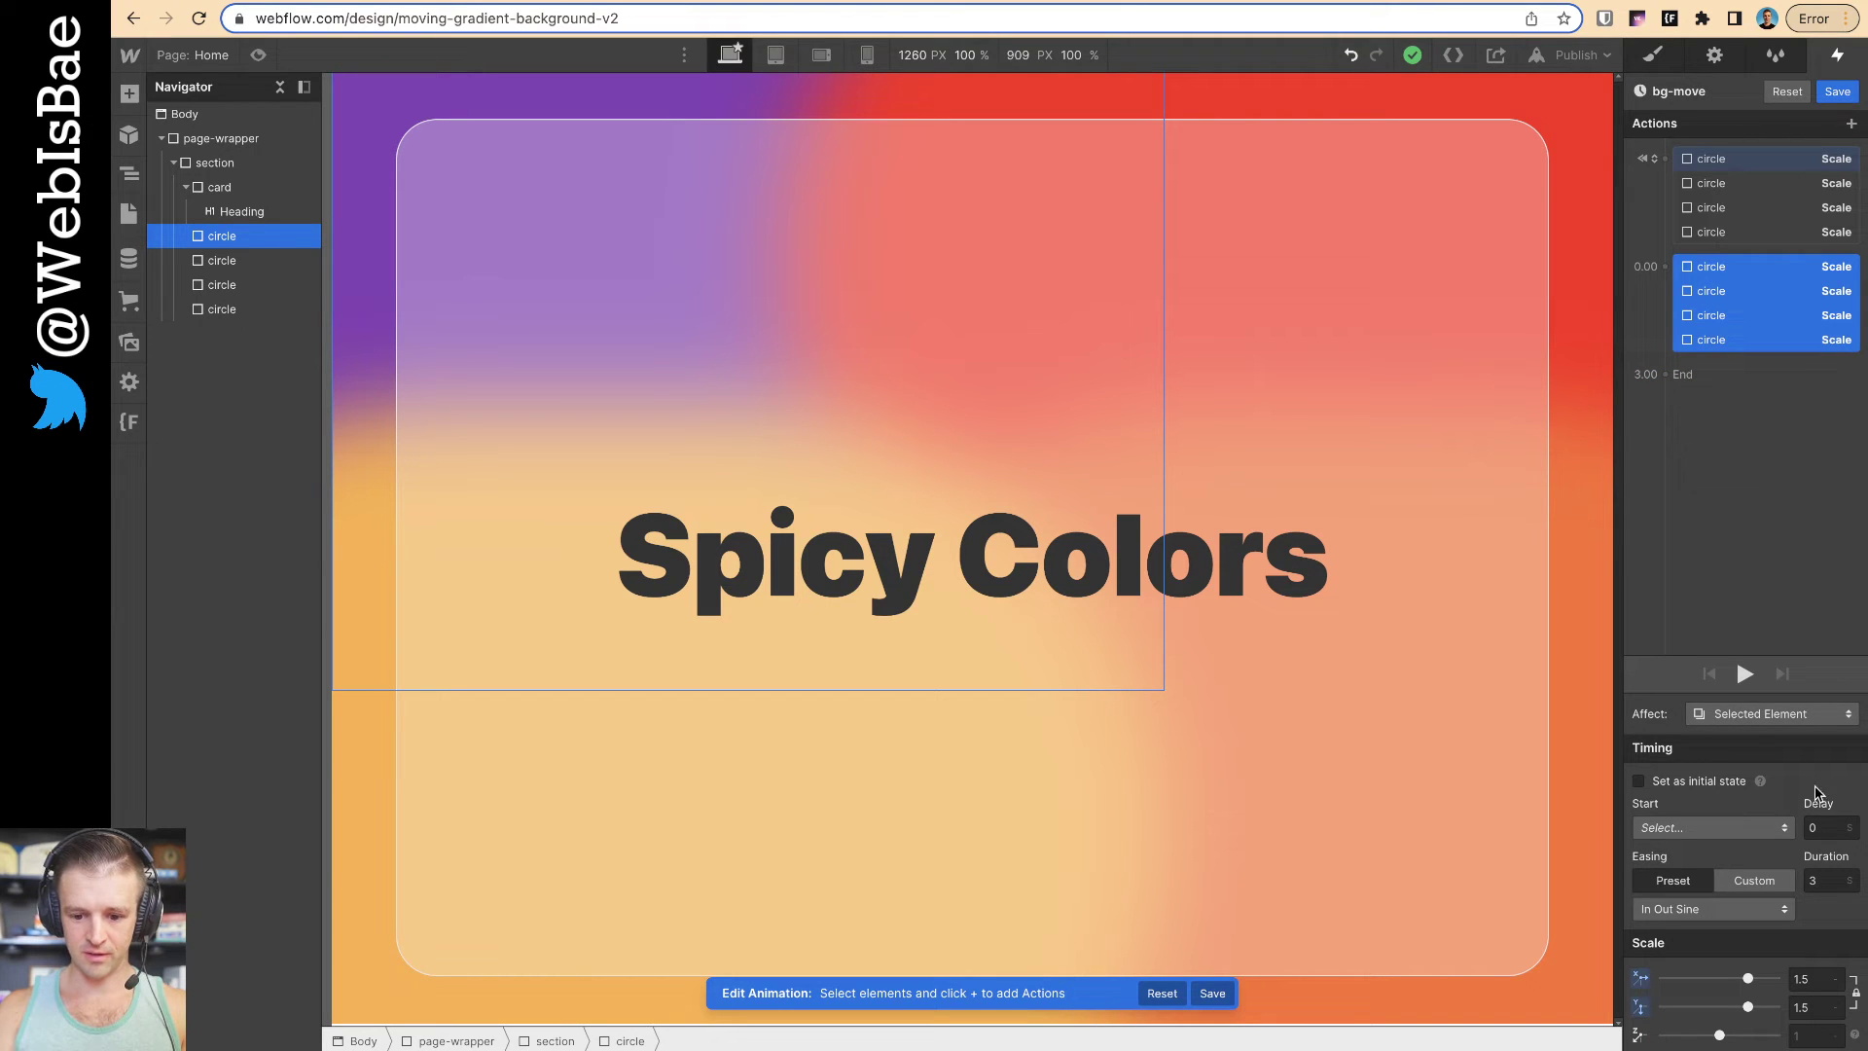
{"action": "left_click", "coordinate": [1812, 548]}
{"action": "left_click", "coordinate": [1722, 268]}
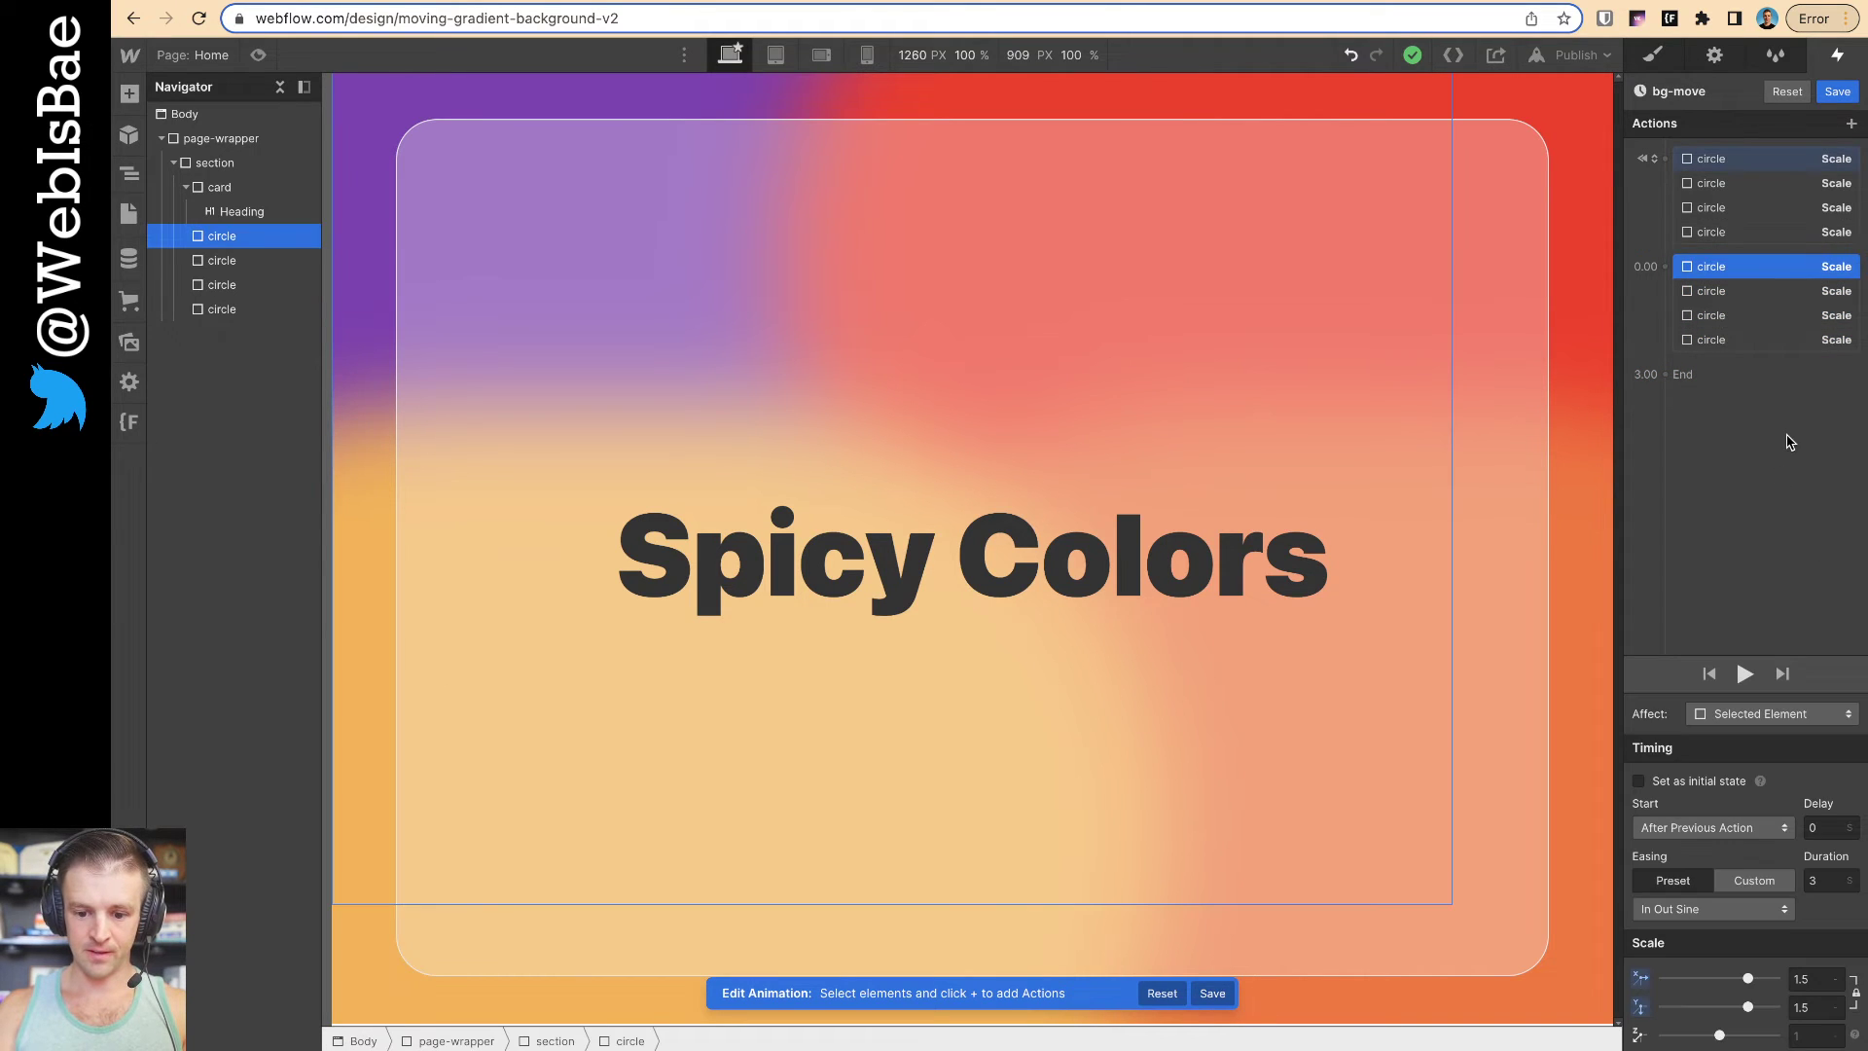
{"action": "left_click_drag", "start_coordinate": [1733, 376], "coordinate": [1742, 350]}
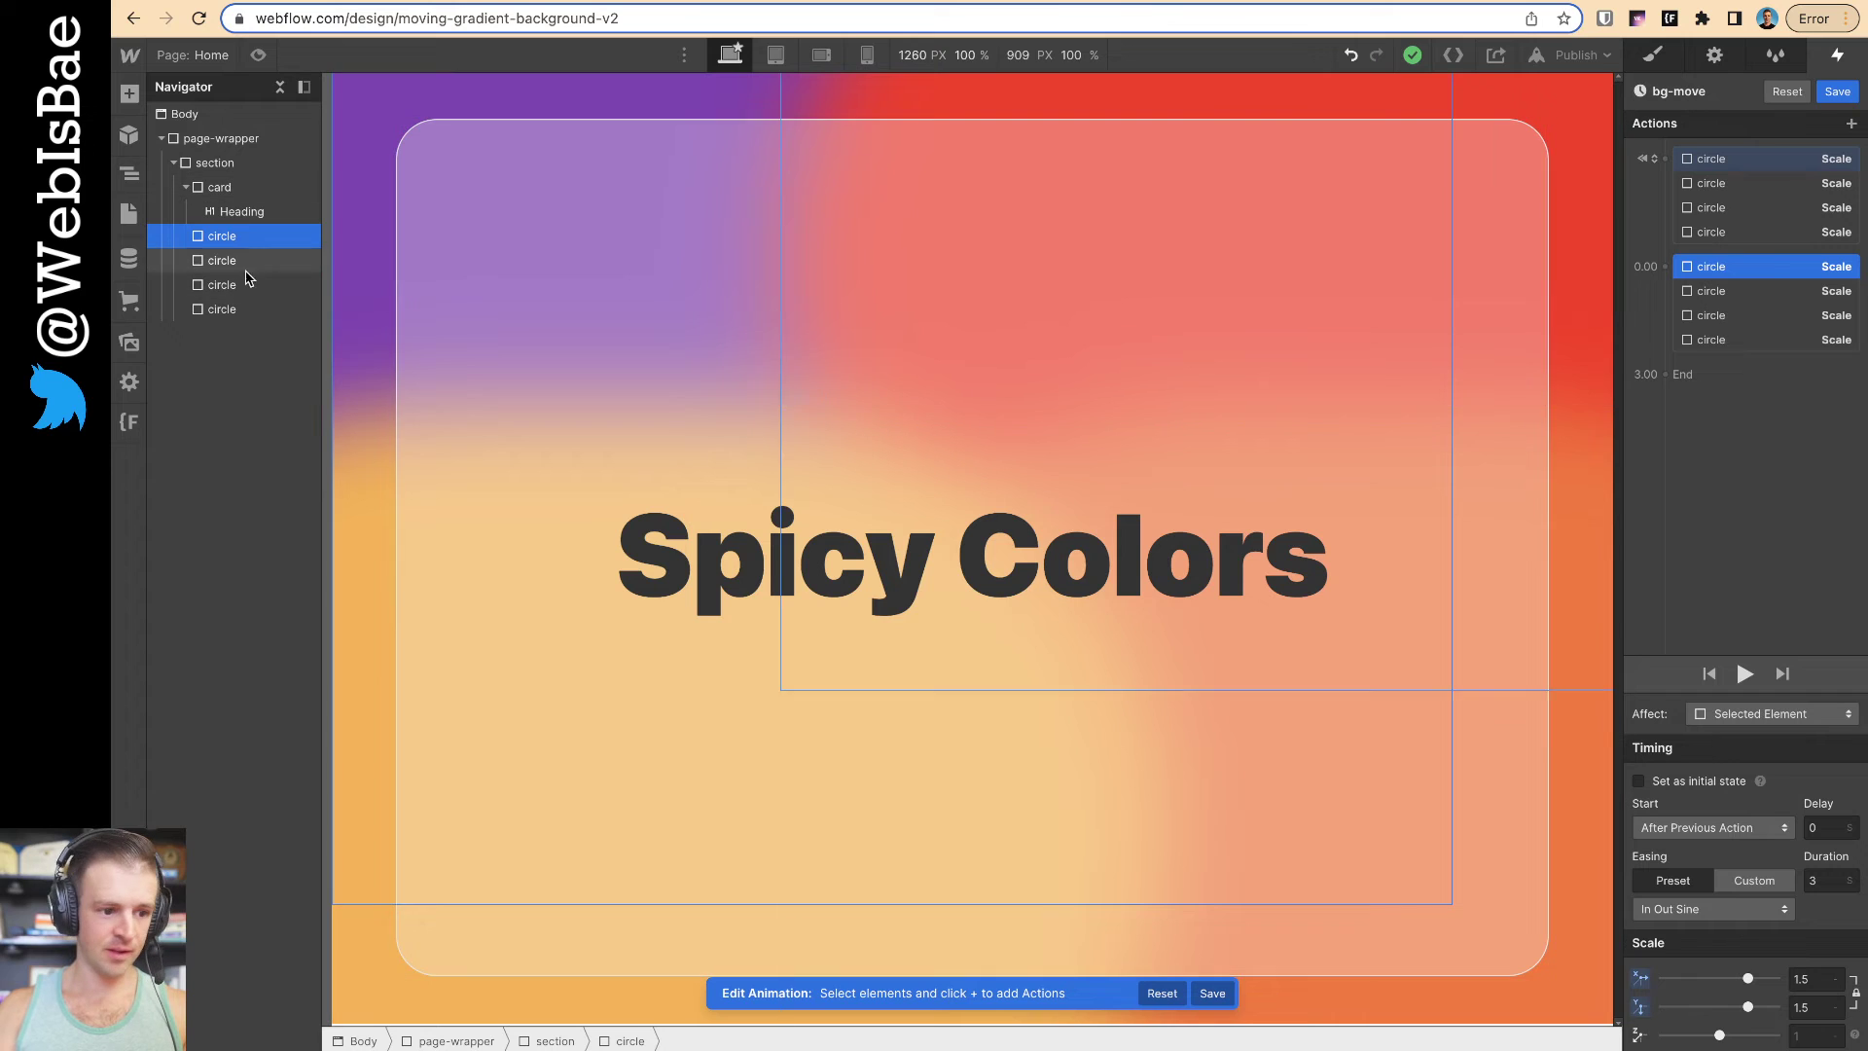
{"action": "left_click", "coordinate": [1732, 340], "text": "shift"}
{"action": "key", "text": "super+v"}
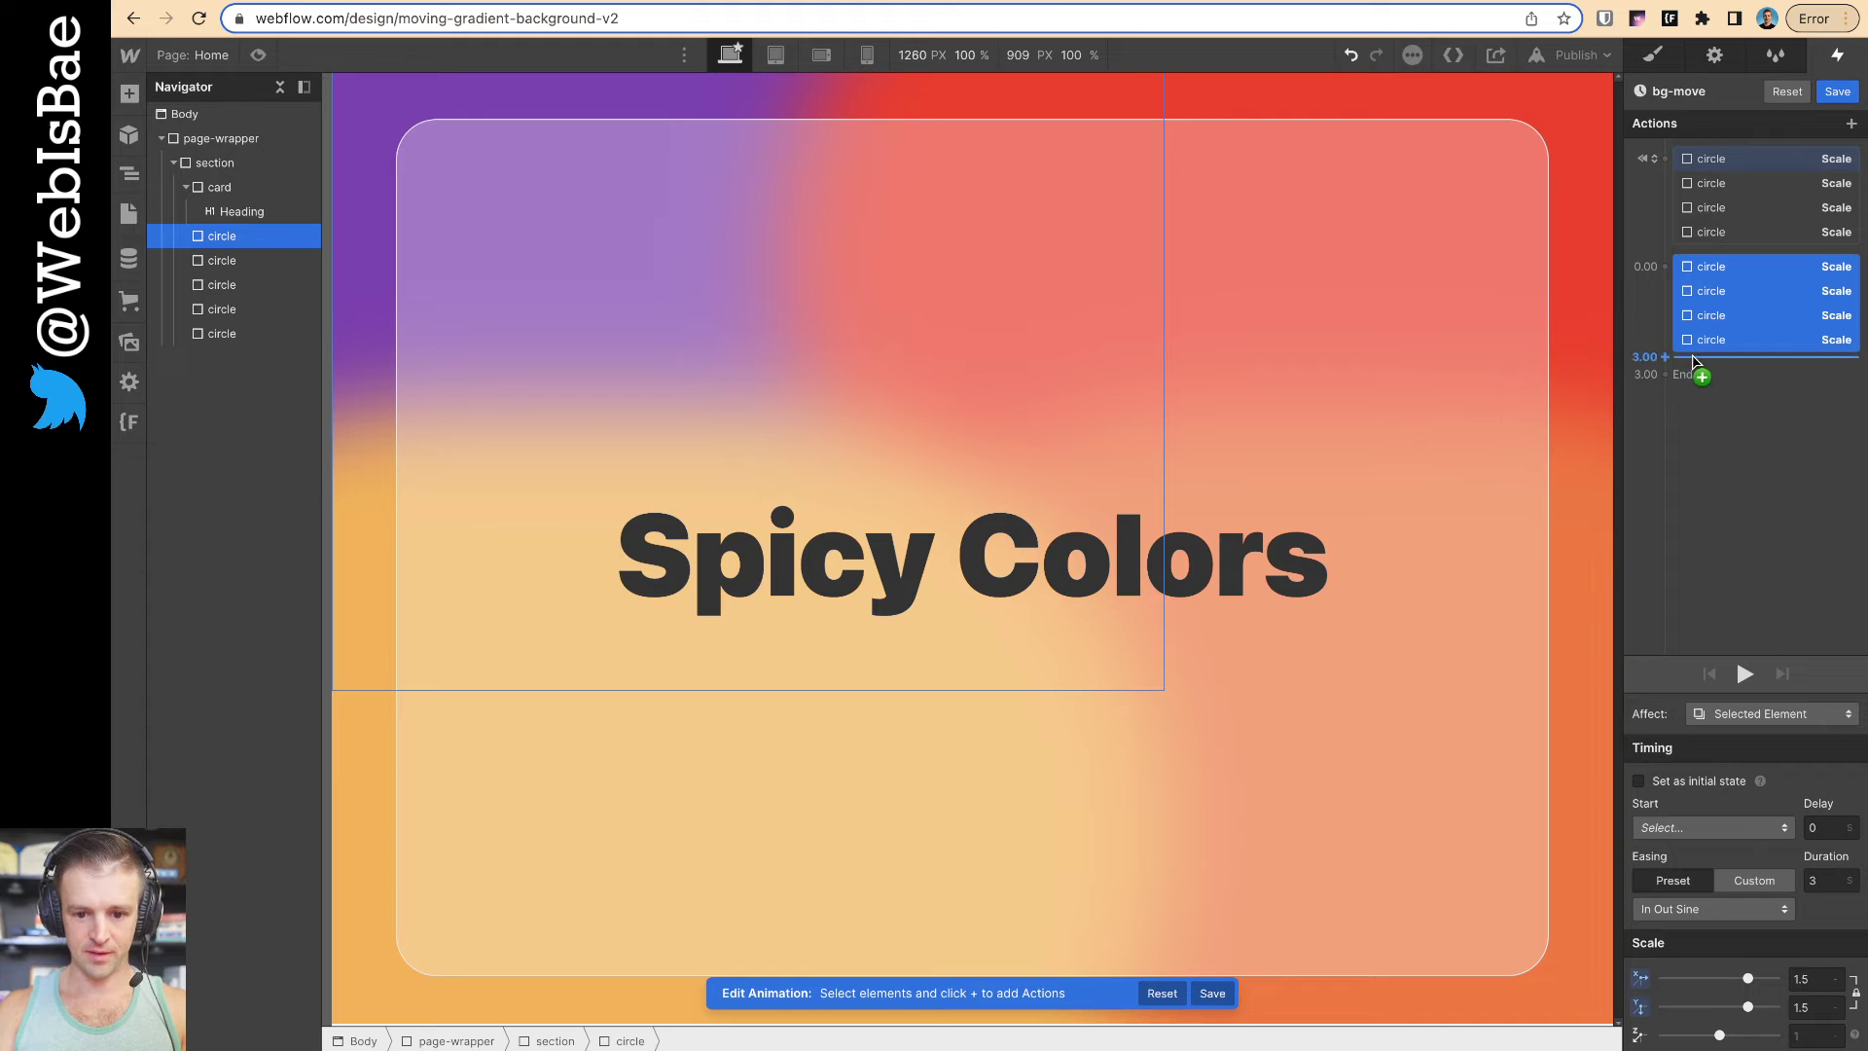
{"action": "left_click", "coordinate": [1697, 358]}
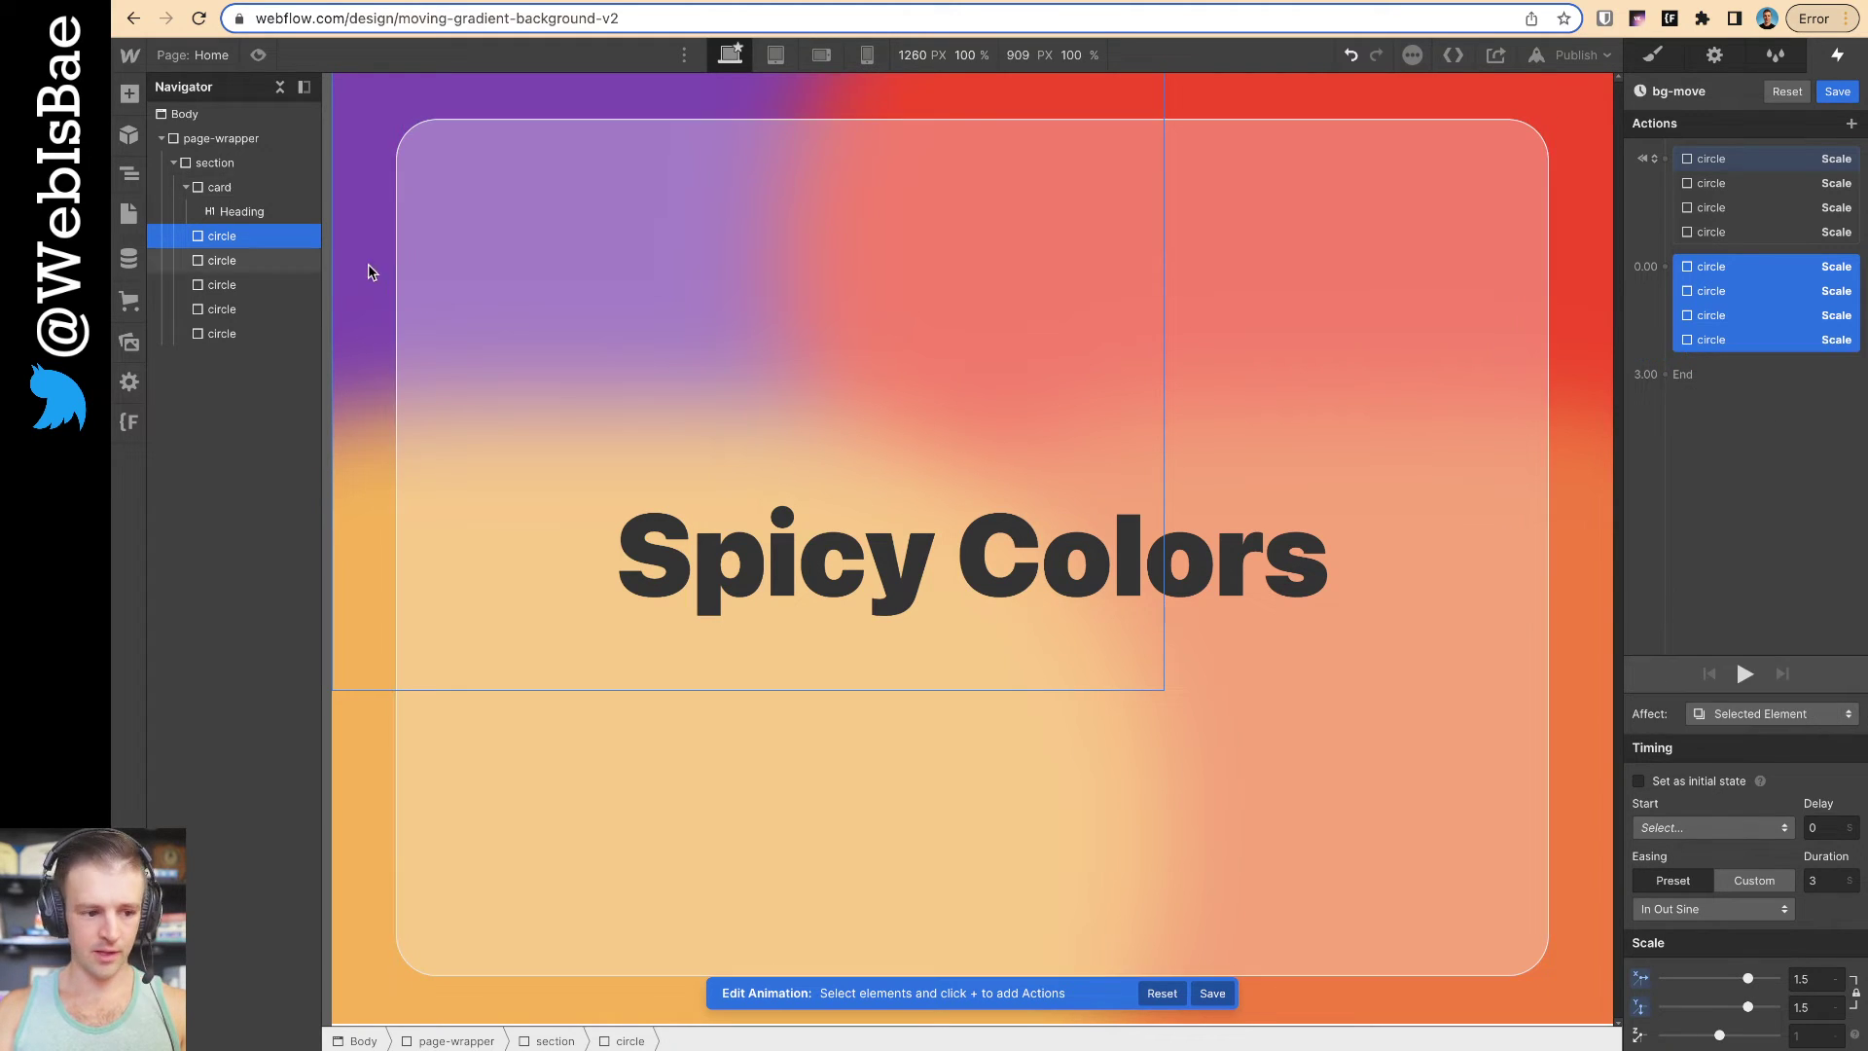
Save the bg-move animation and leave its timeline
{"action": "left_click", "coordinate": [245, 231]}
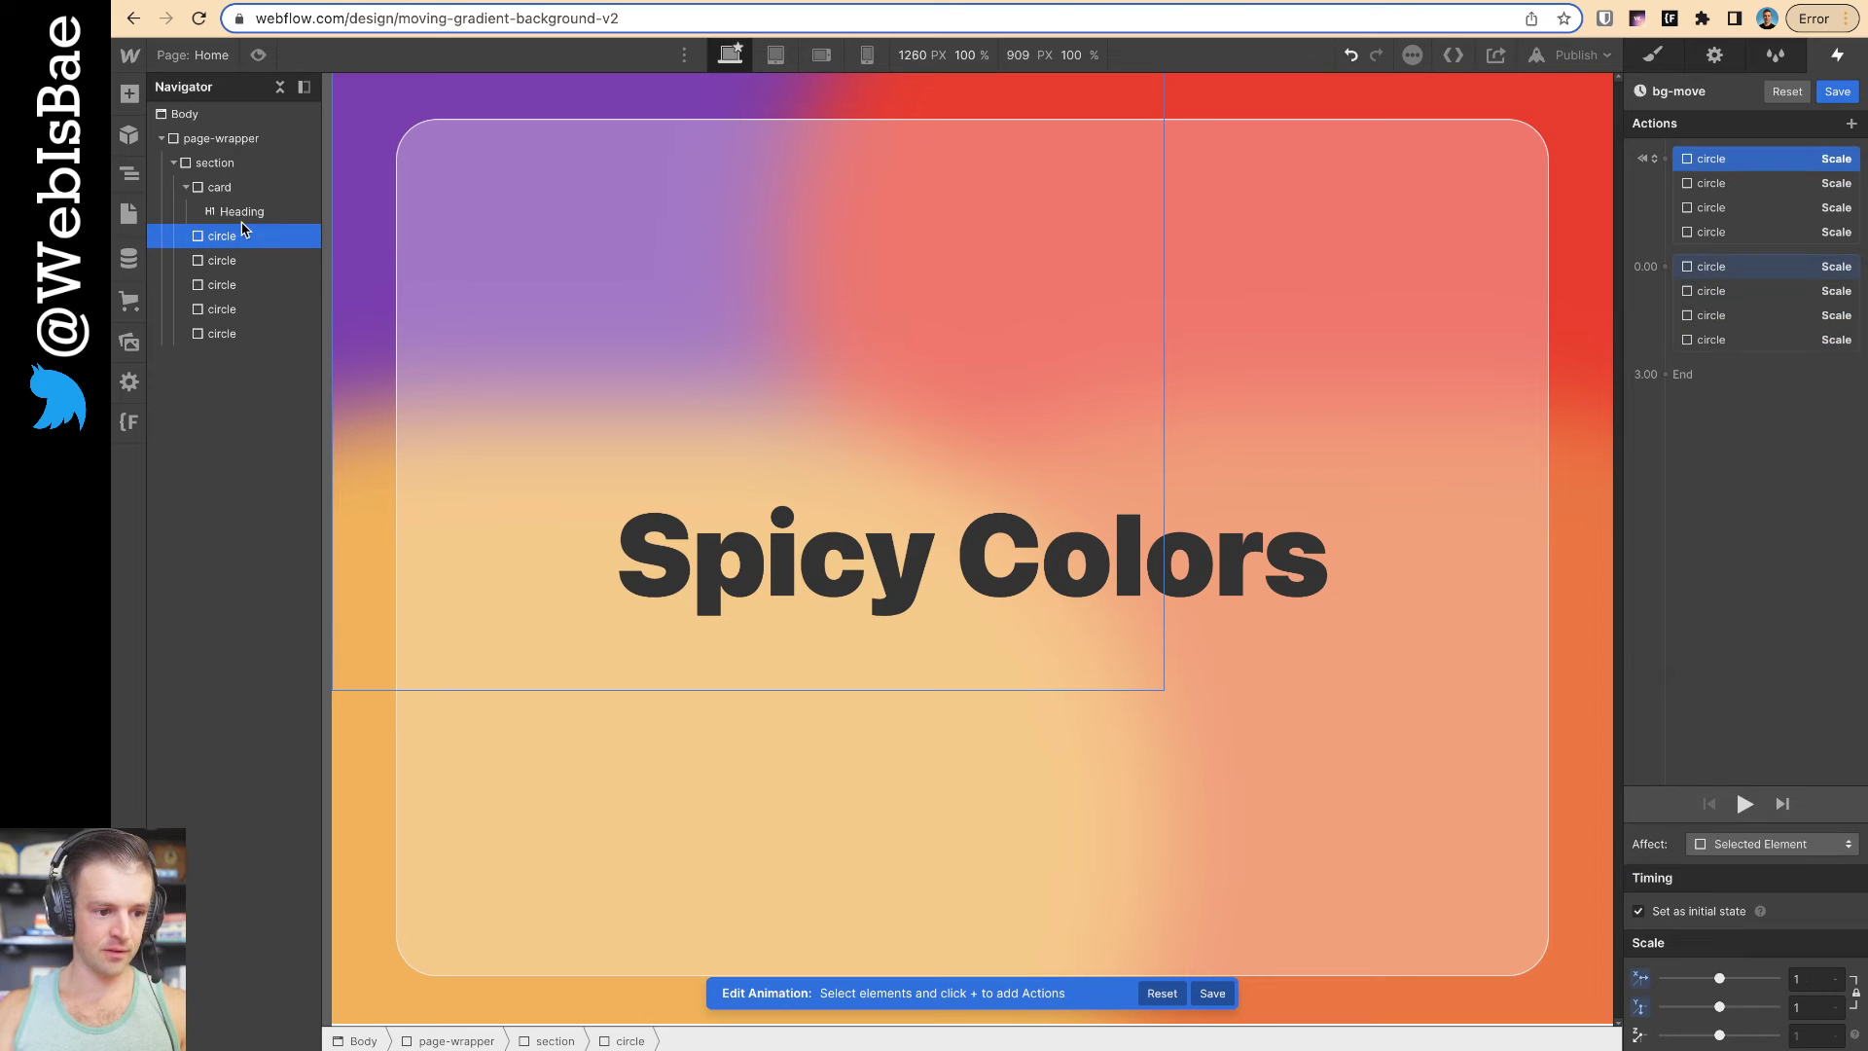
{"action": "left_click", "coordinate": [231, 336]}
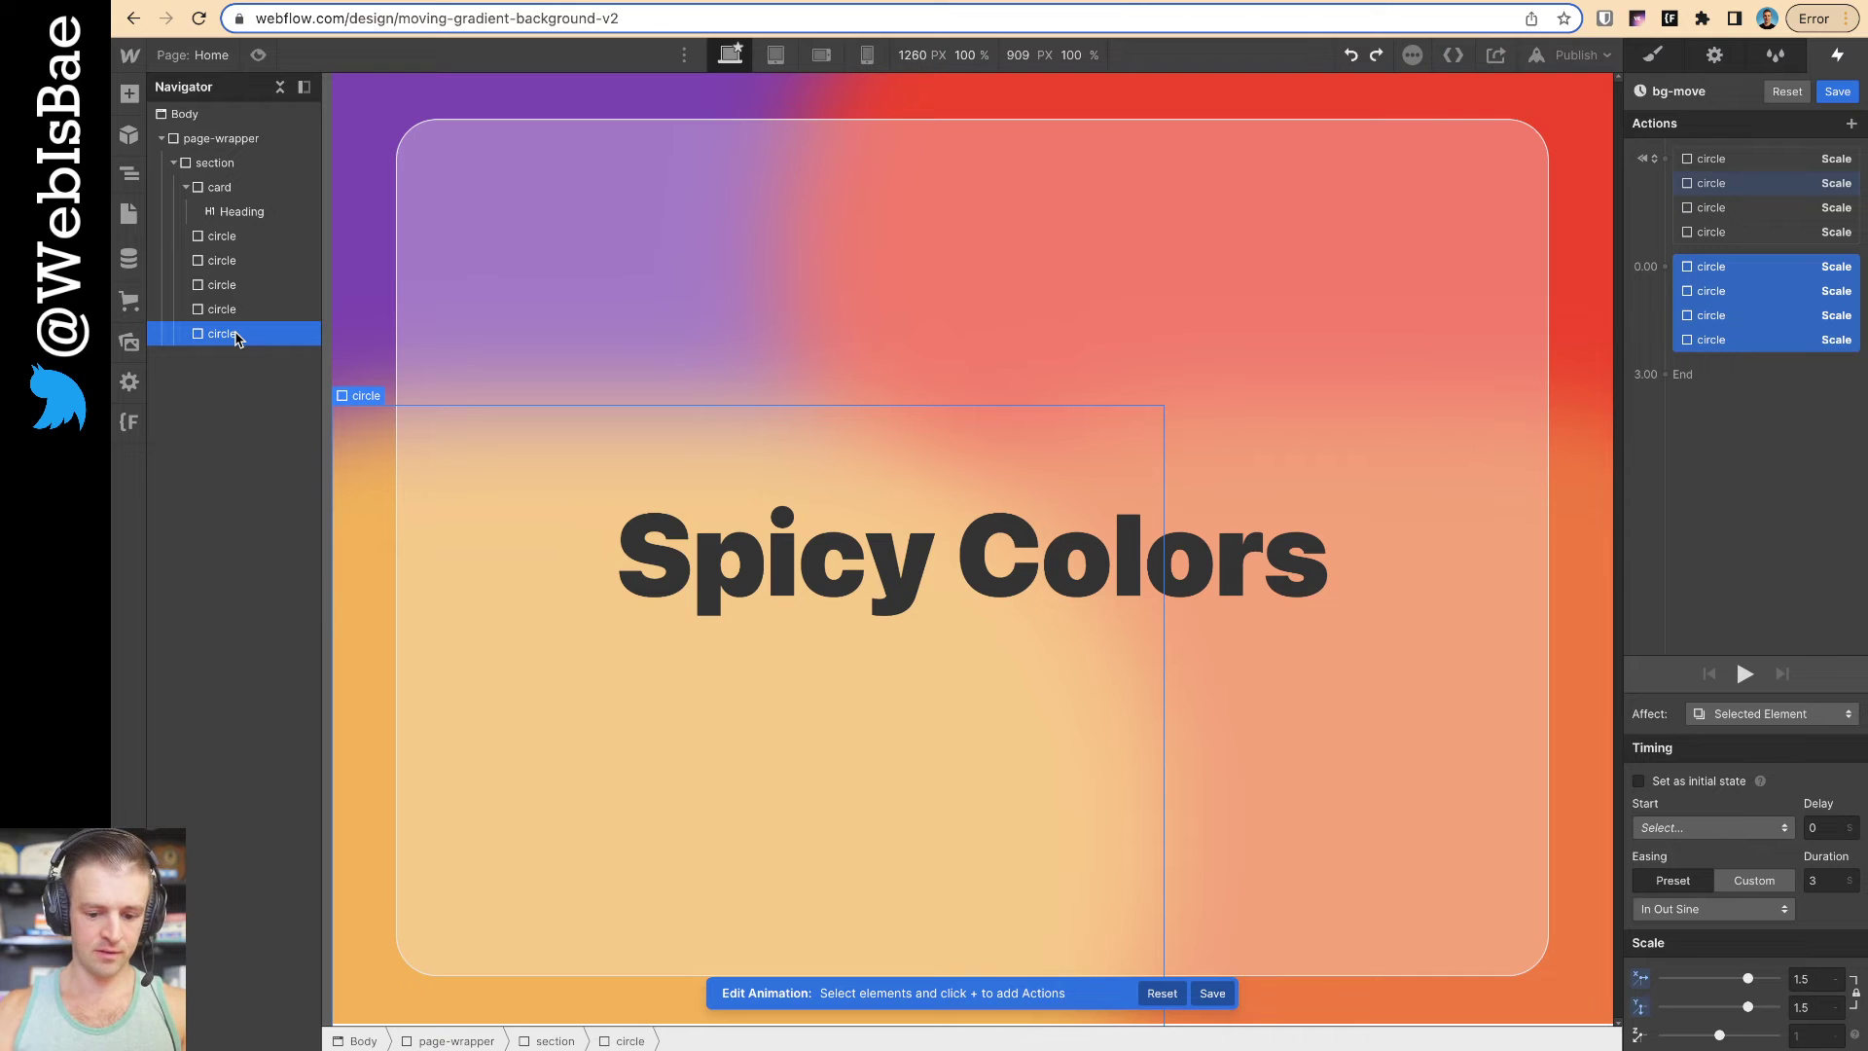
{"action": "left_click", "coordinate": [1838, 92]}
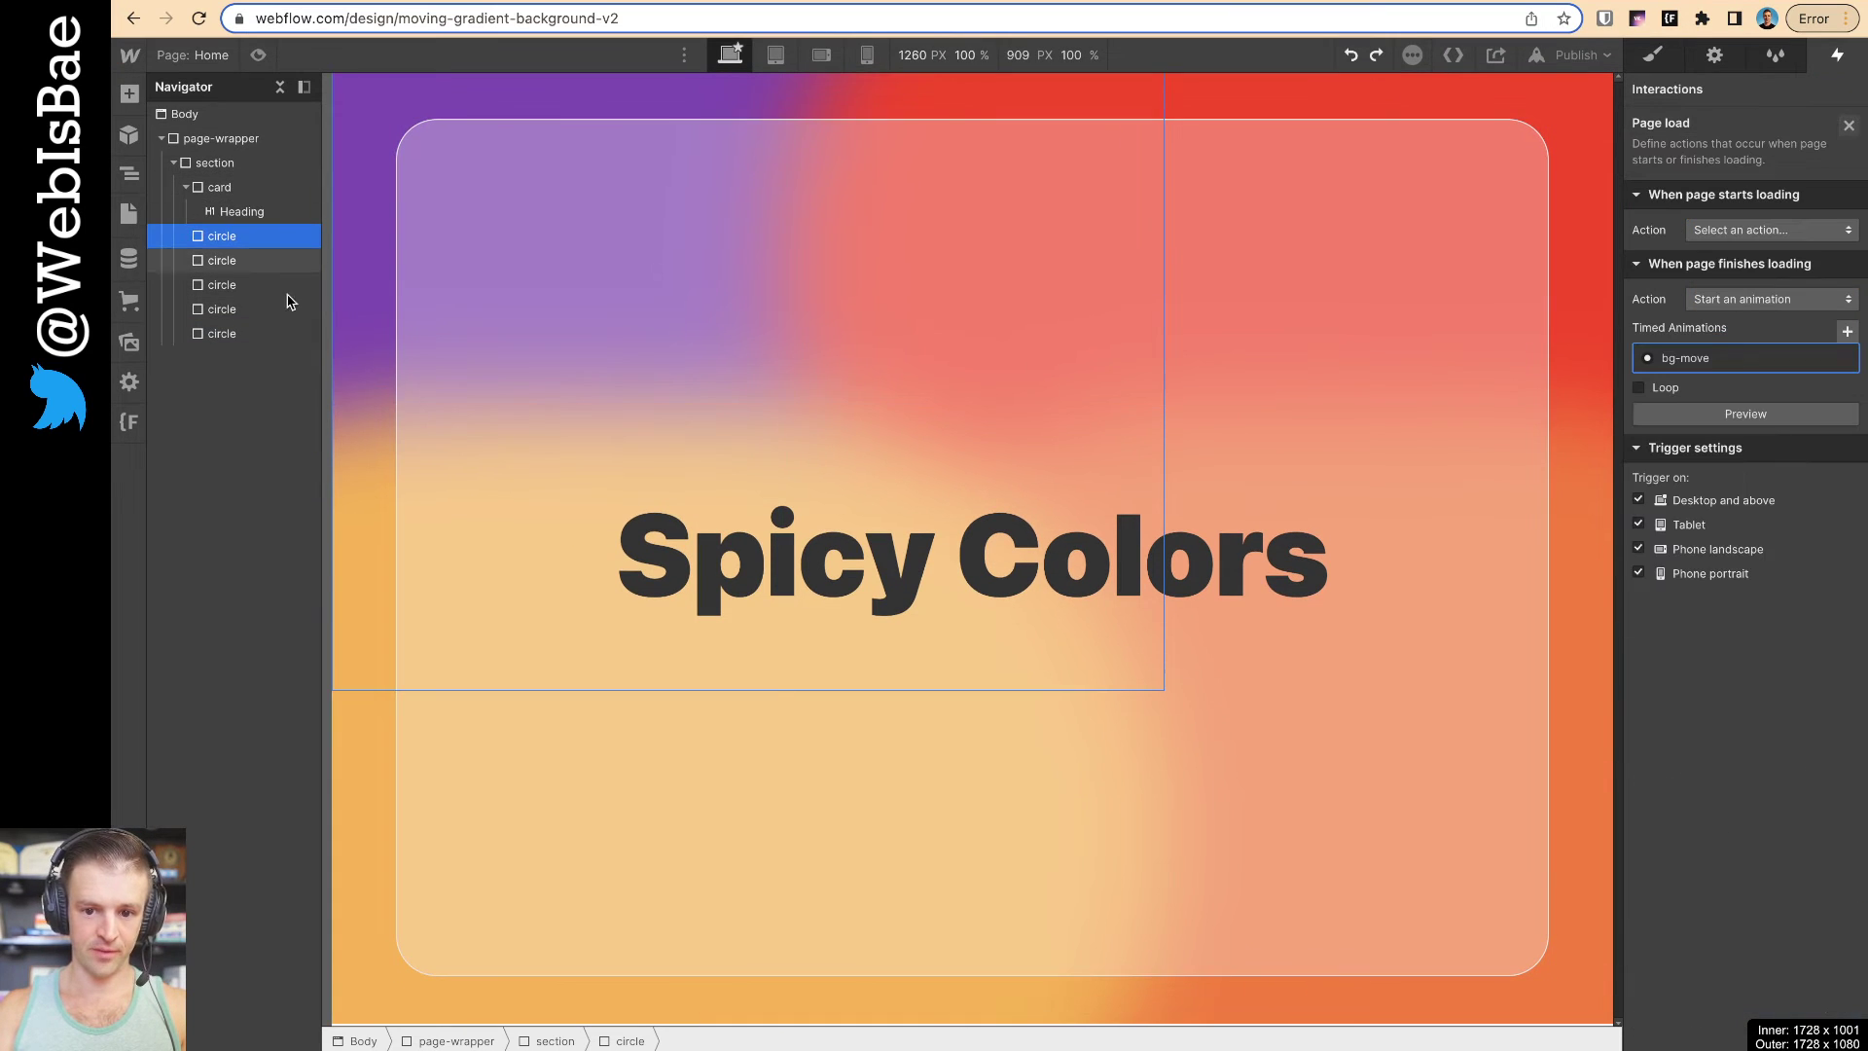
Try to delete the last circle in the section as the stray duplicate, and undo the deletion
{"action": "left_click", "coordinate": [222, 332]}
{"action": "key", "text": "Delete"}
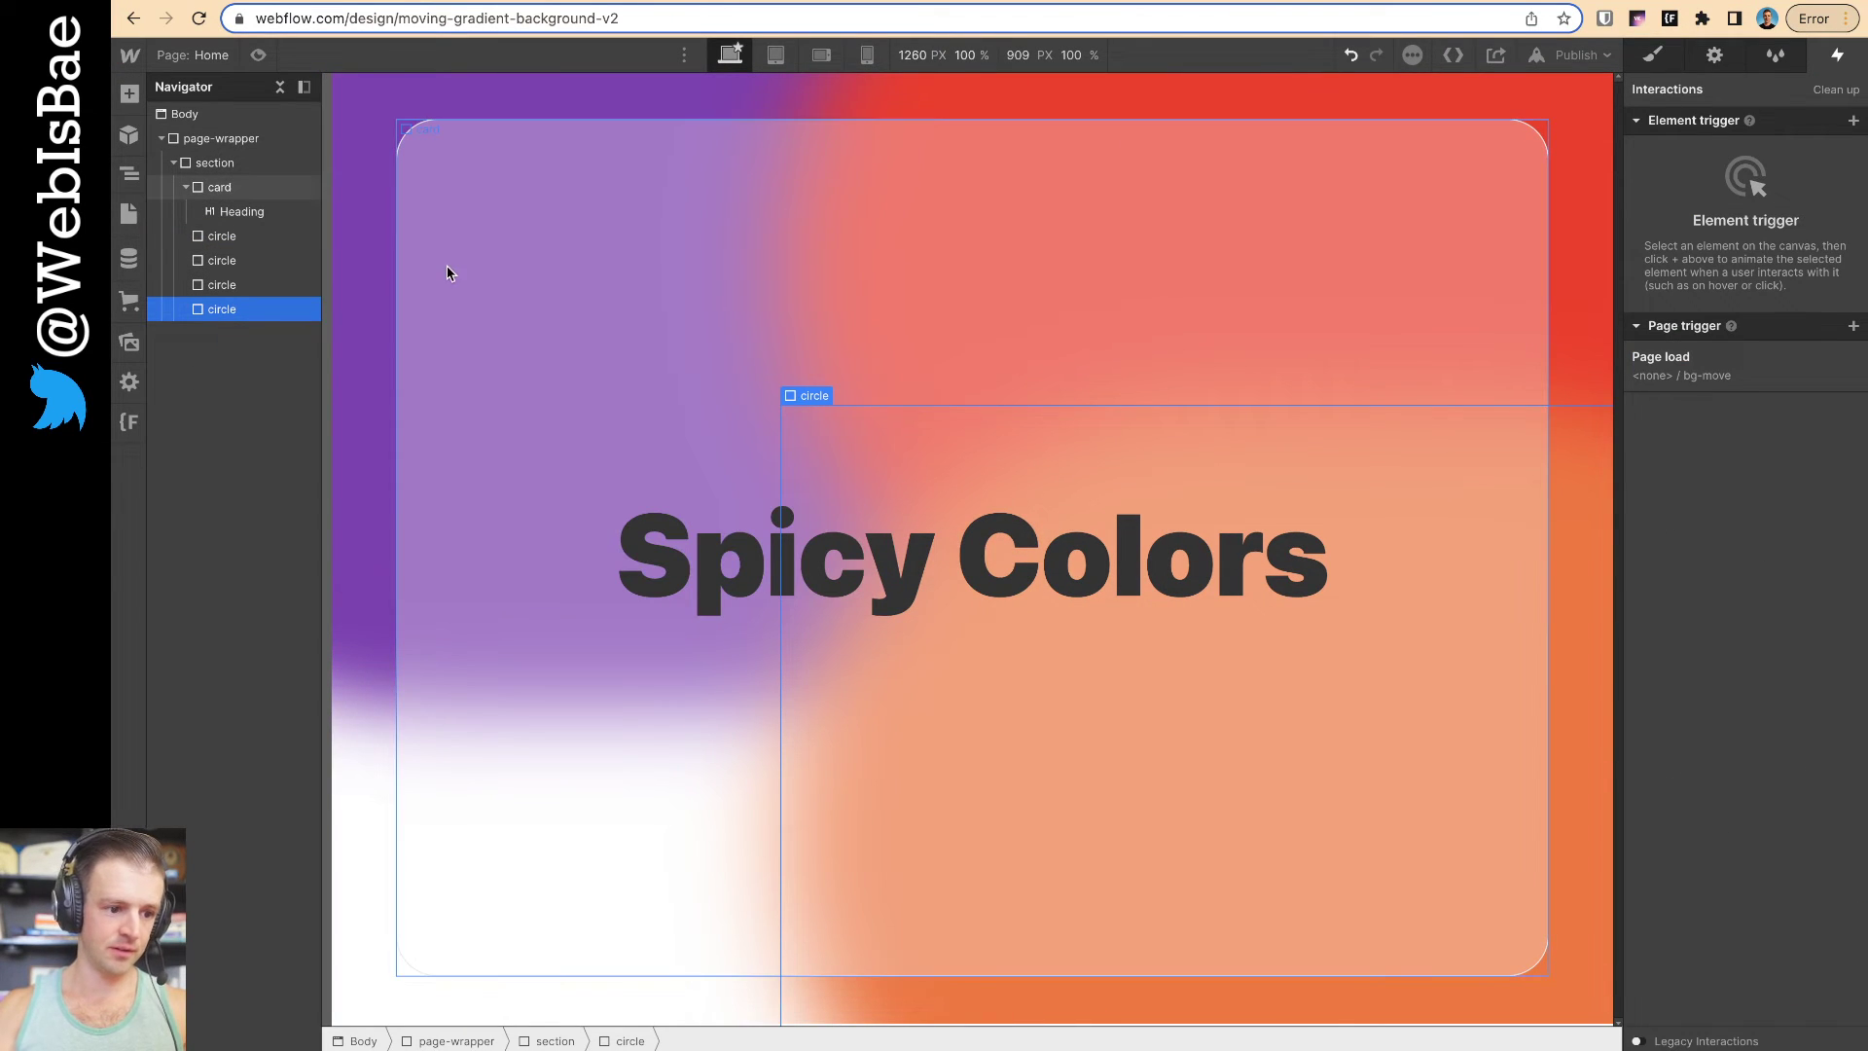
{"action": "key", "text": "ctrl+z"}
Identify the accidentally pasted purple circle among the section's circles and delete it
{"action": "left_click", "coordinate": [227, 285]}
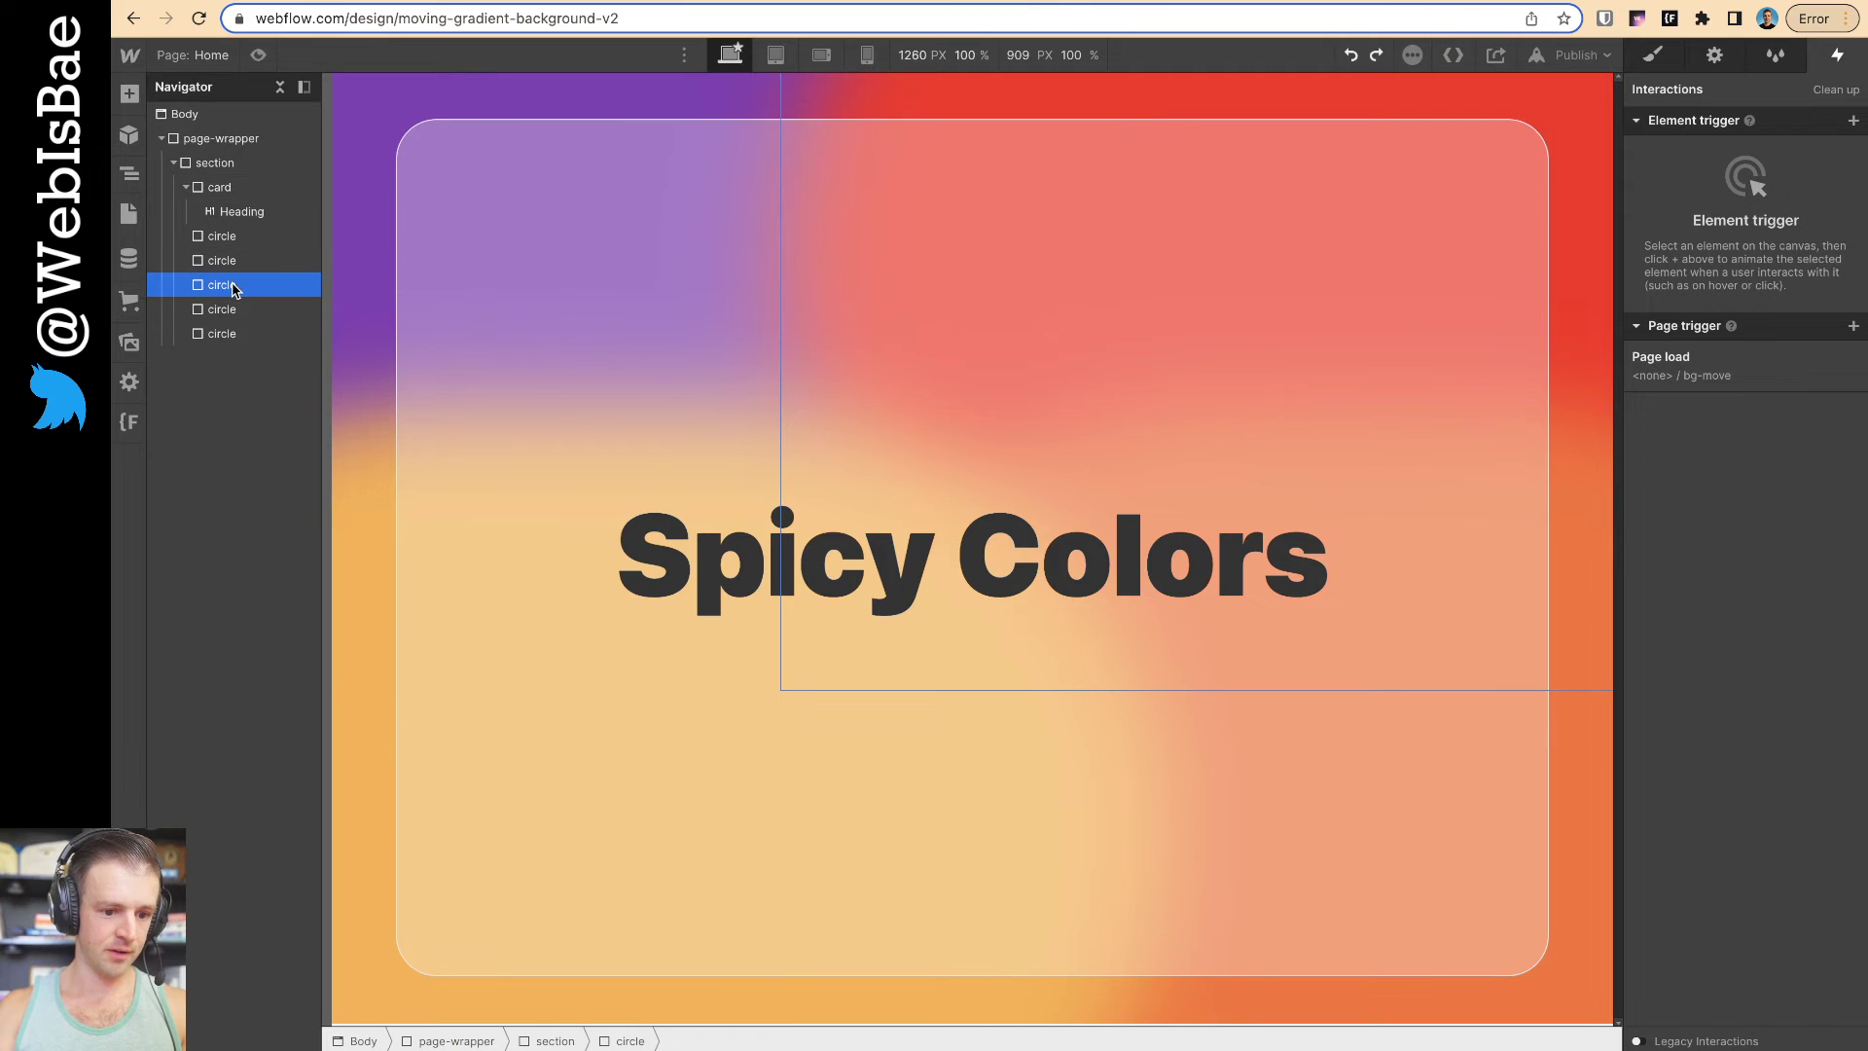
{"action": "left_click", "coordinate": [226, 260]}
{"action": "left_click", "coordinate": [225, 238]}
{"action": "left_click", "coordinate": [226, 259]}
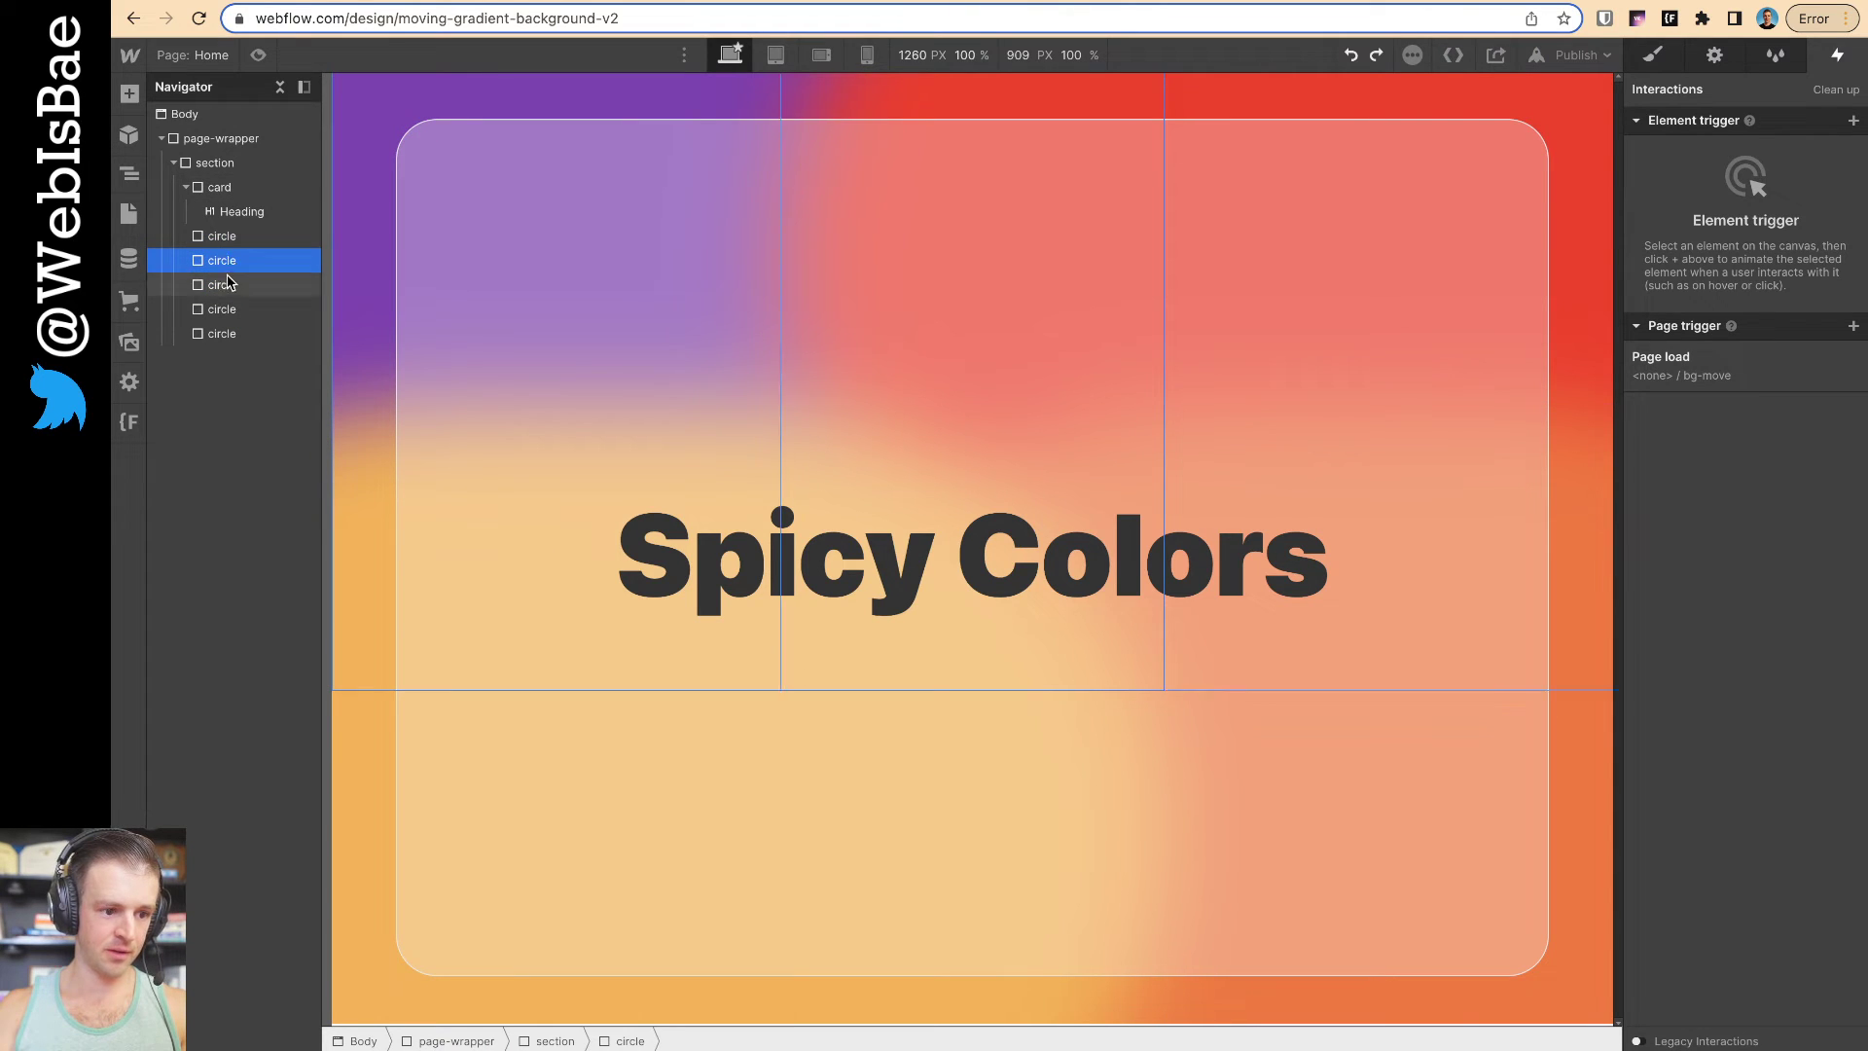
{"action": "left_click", "coordinate": [226, 243]}
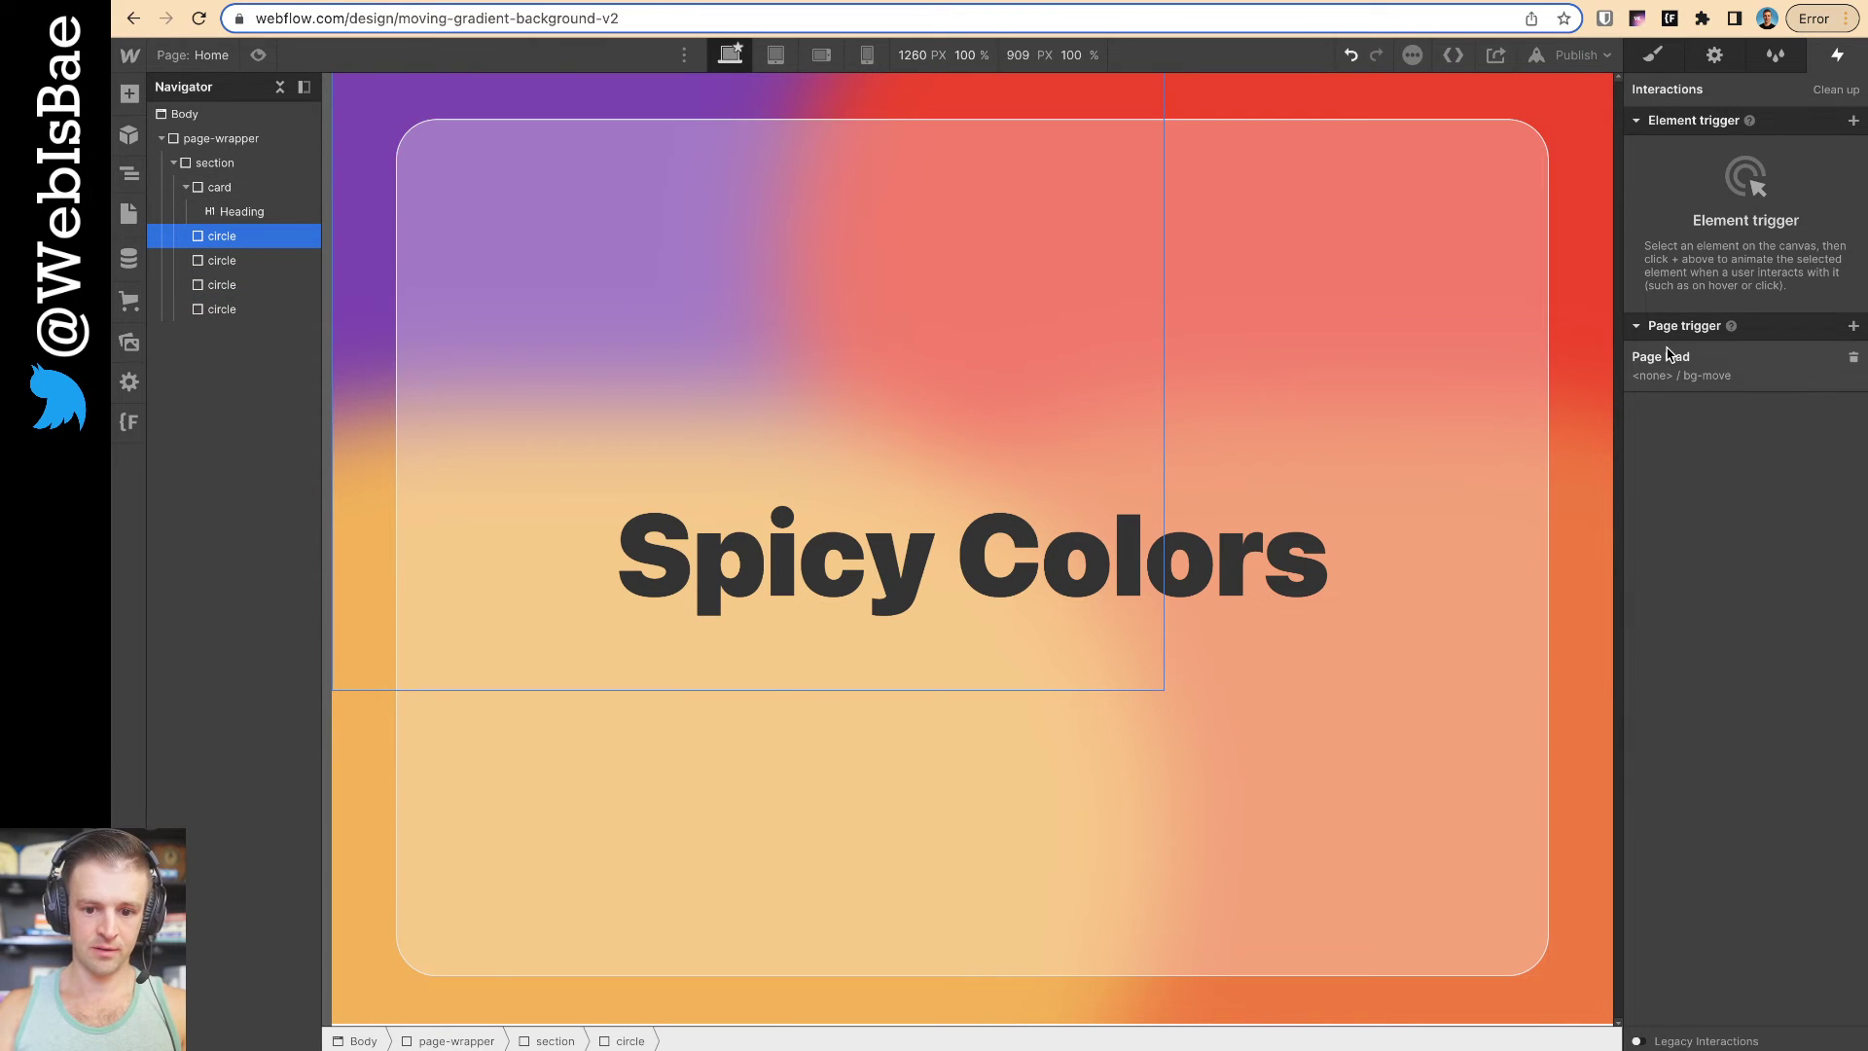
Open the bg-move page-load animation and retarget its broken initial-state Scale action to the purple circle
{"action": "left_click", "coordinate": [1697, 376]}
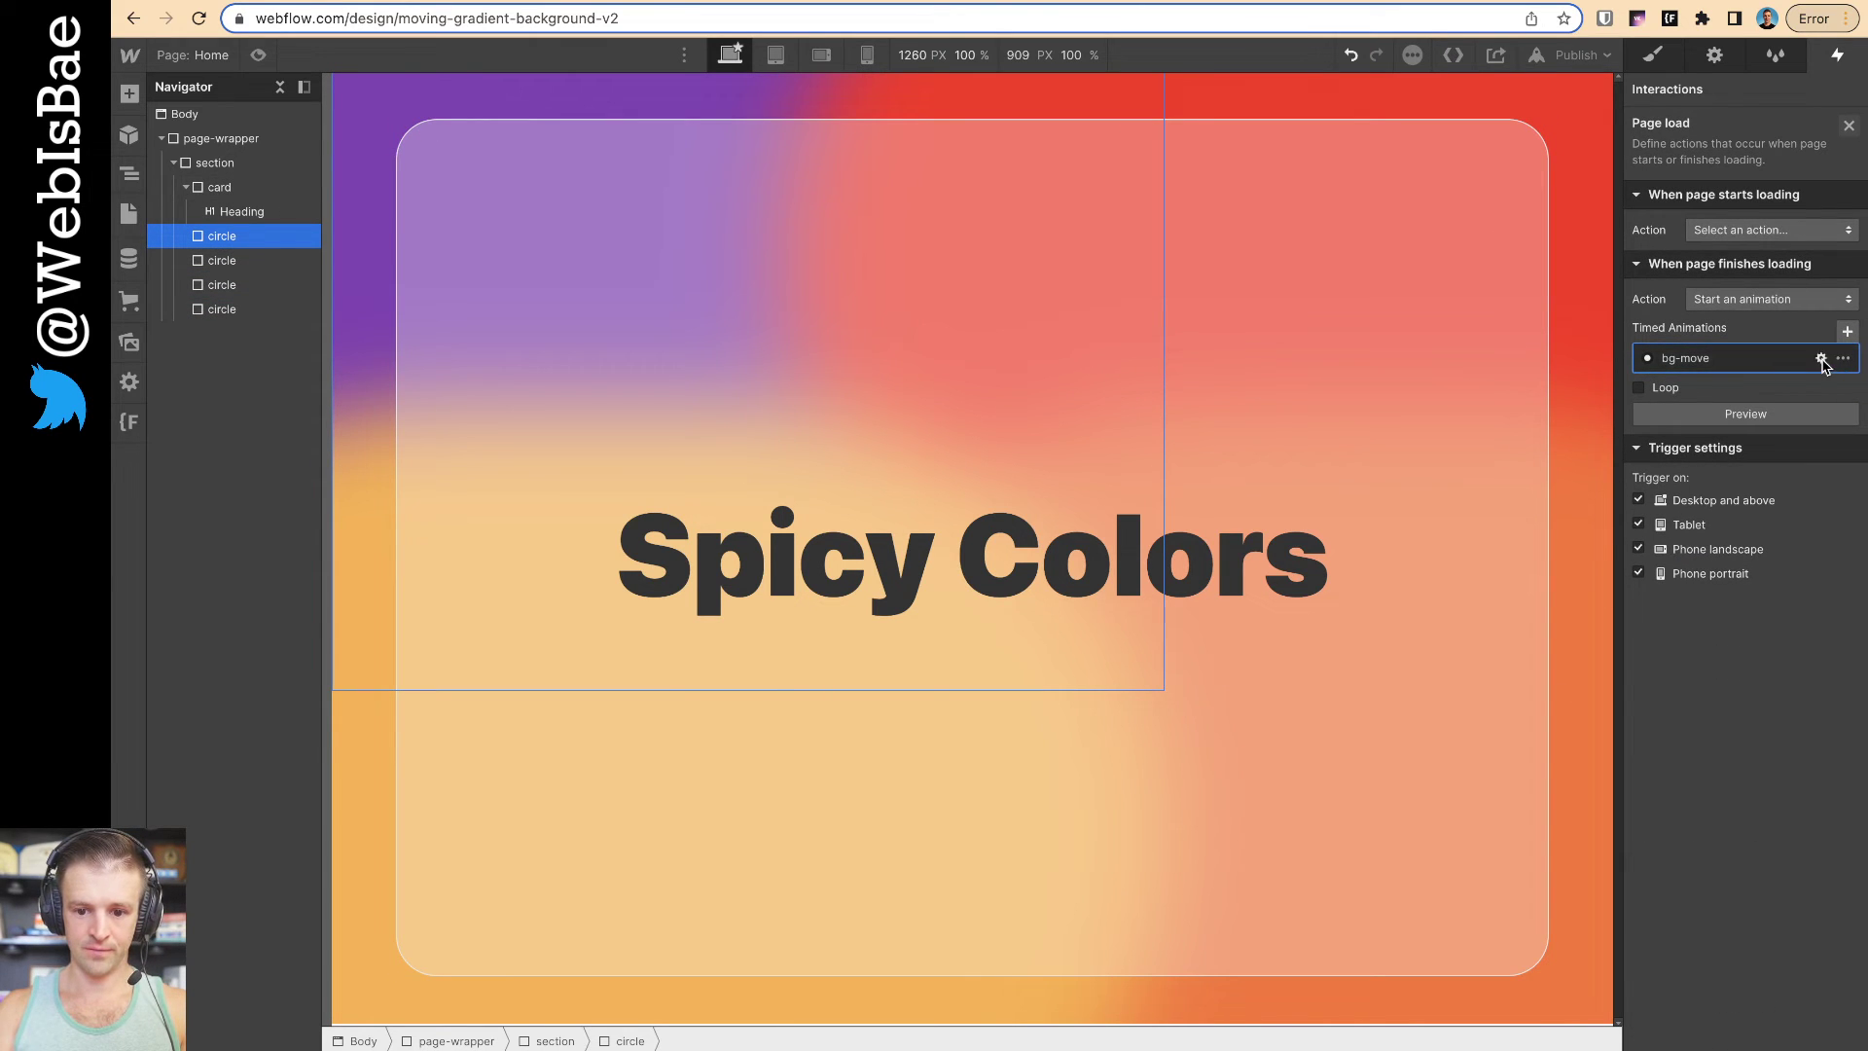
{"action": "left_click", "coordinate": [1820, 358]}
{"action": "right_click", "coordinate": [1742, 161]}
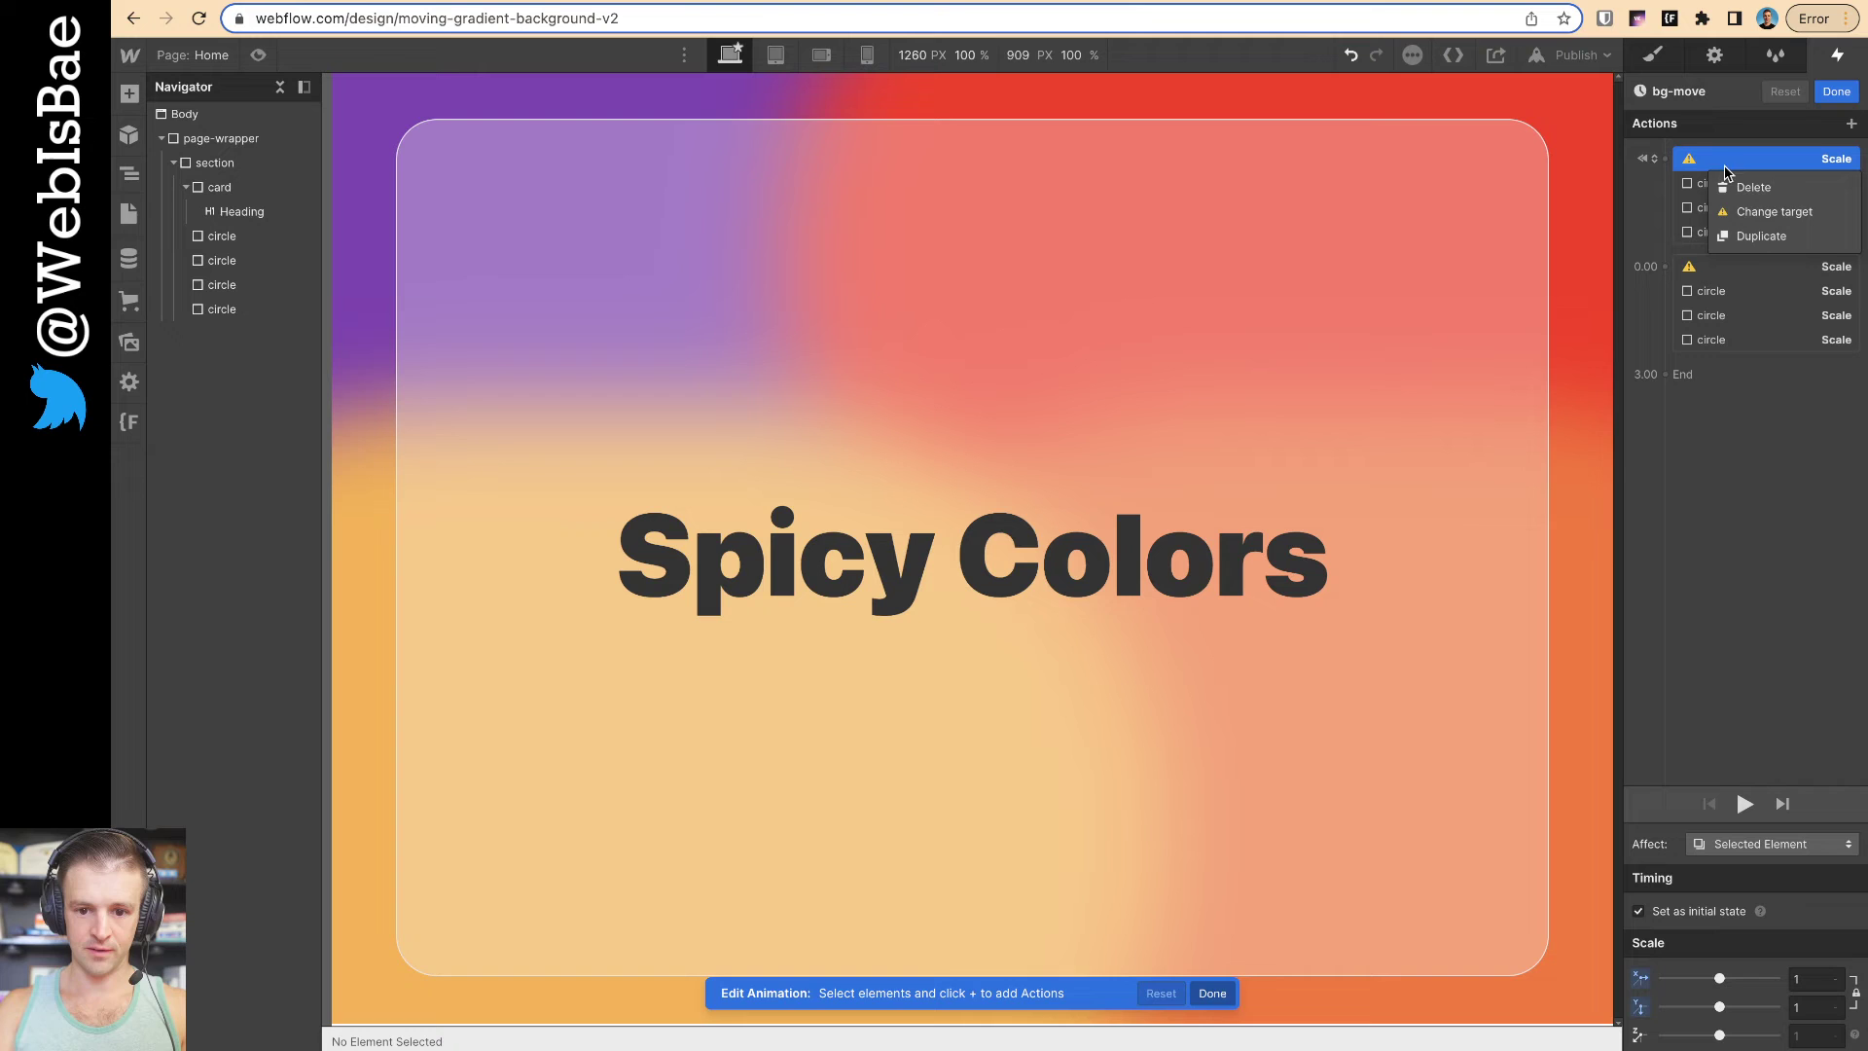
{"action": "left_click", "coordinate": [1771, 212]}
{"action": "left_click", "coordinate": [525, 242]}
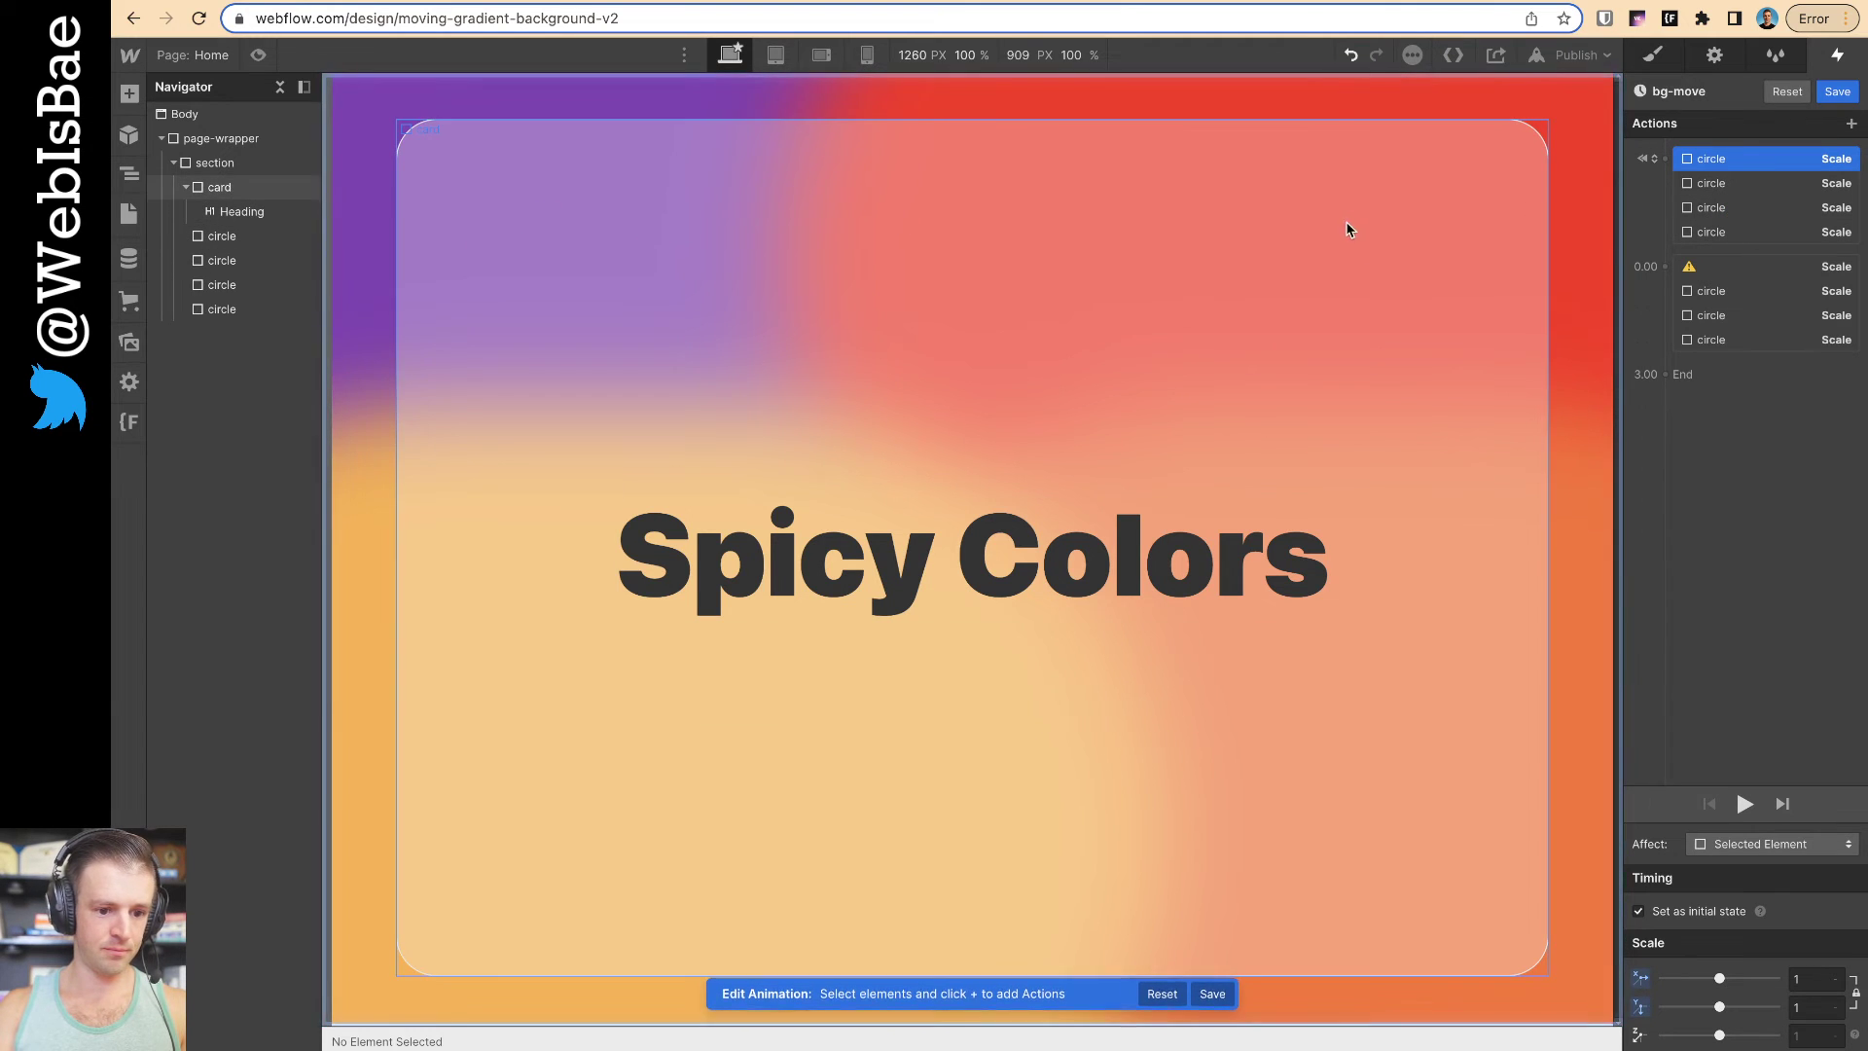
Retarget the broken Scale action at 0 seconds to the purple circle and play the animation
{"action": "right_click", "coordinate": [1712, 268]}
{"action": "left_click", "coordinate": [1748, 317]}
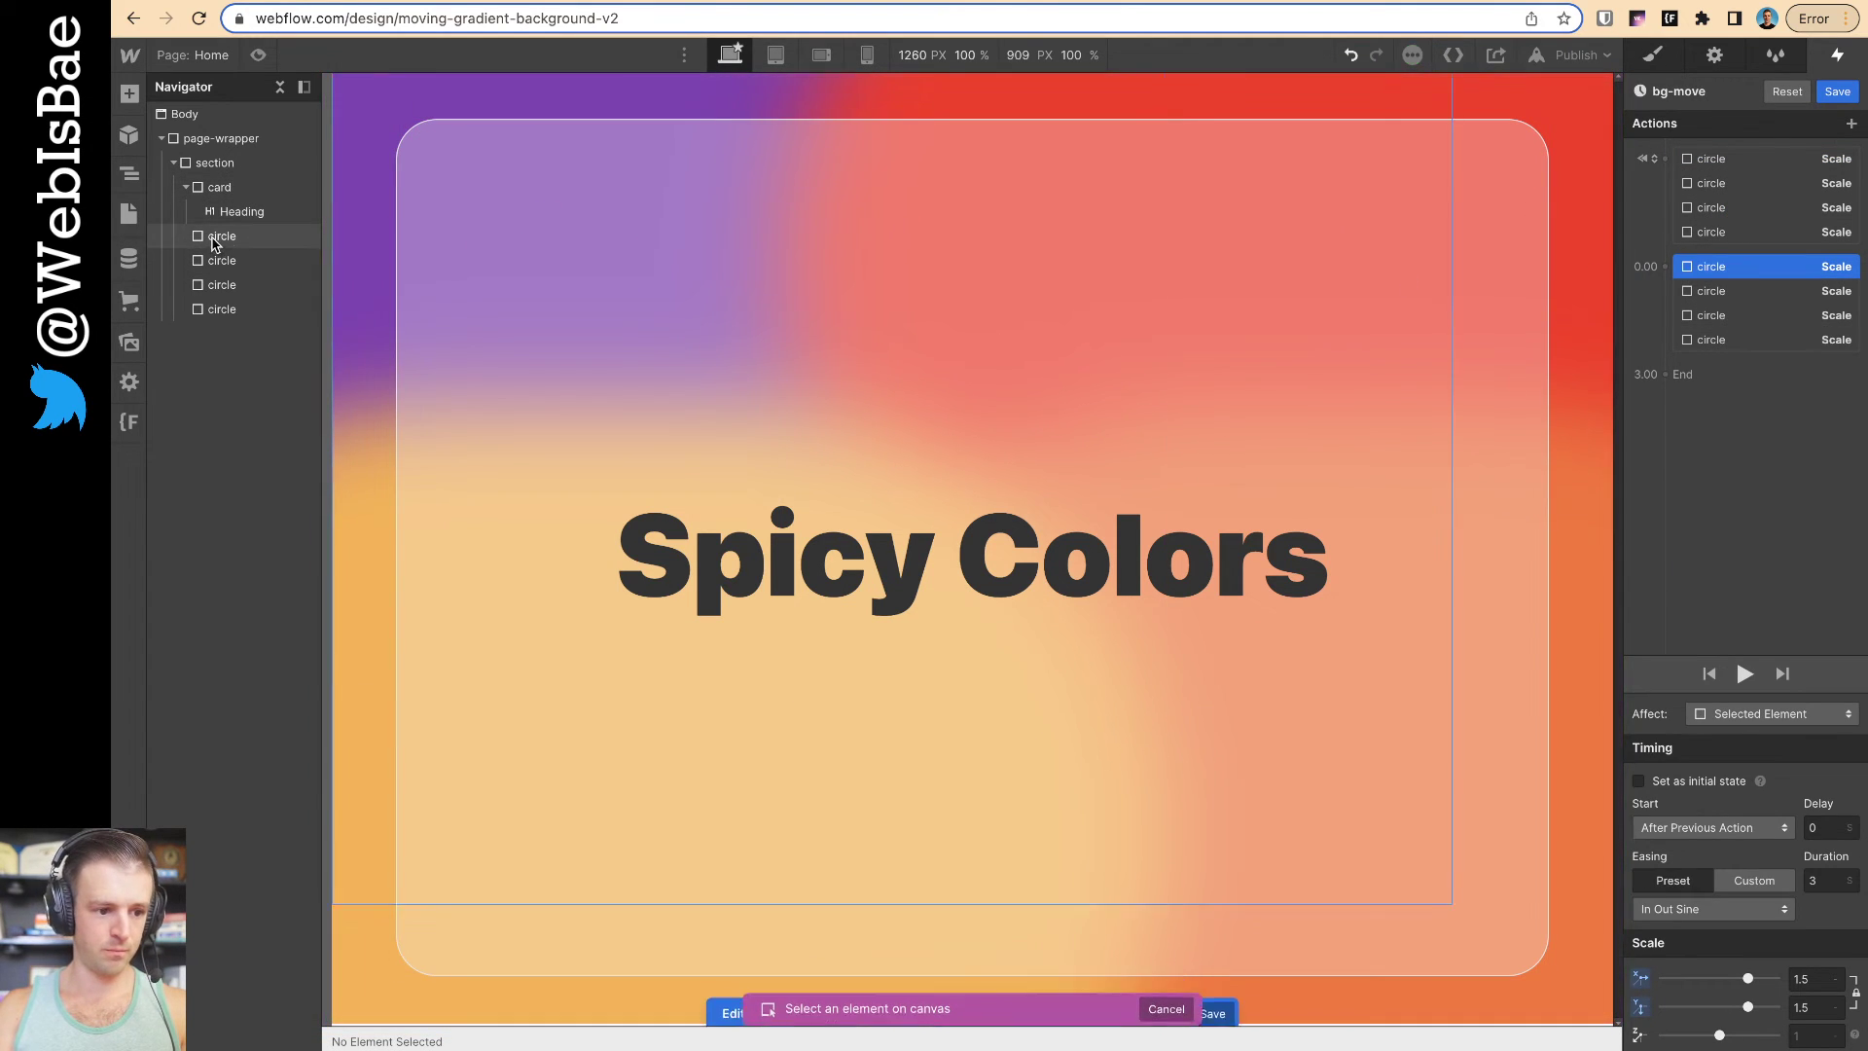
{"action": "left_click", "coordinate": [214, 241]}
{"action": "left_click", "coordinate": [1744, 674]}
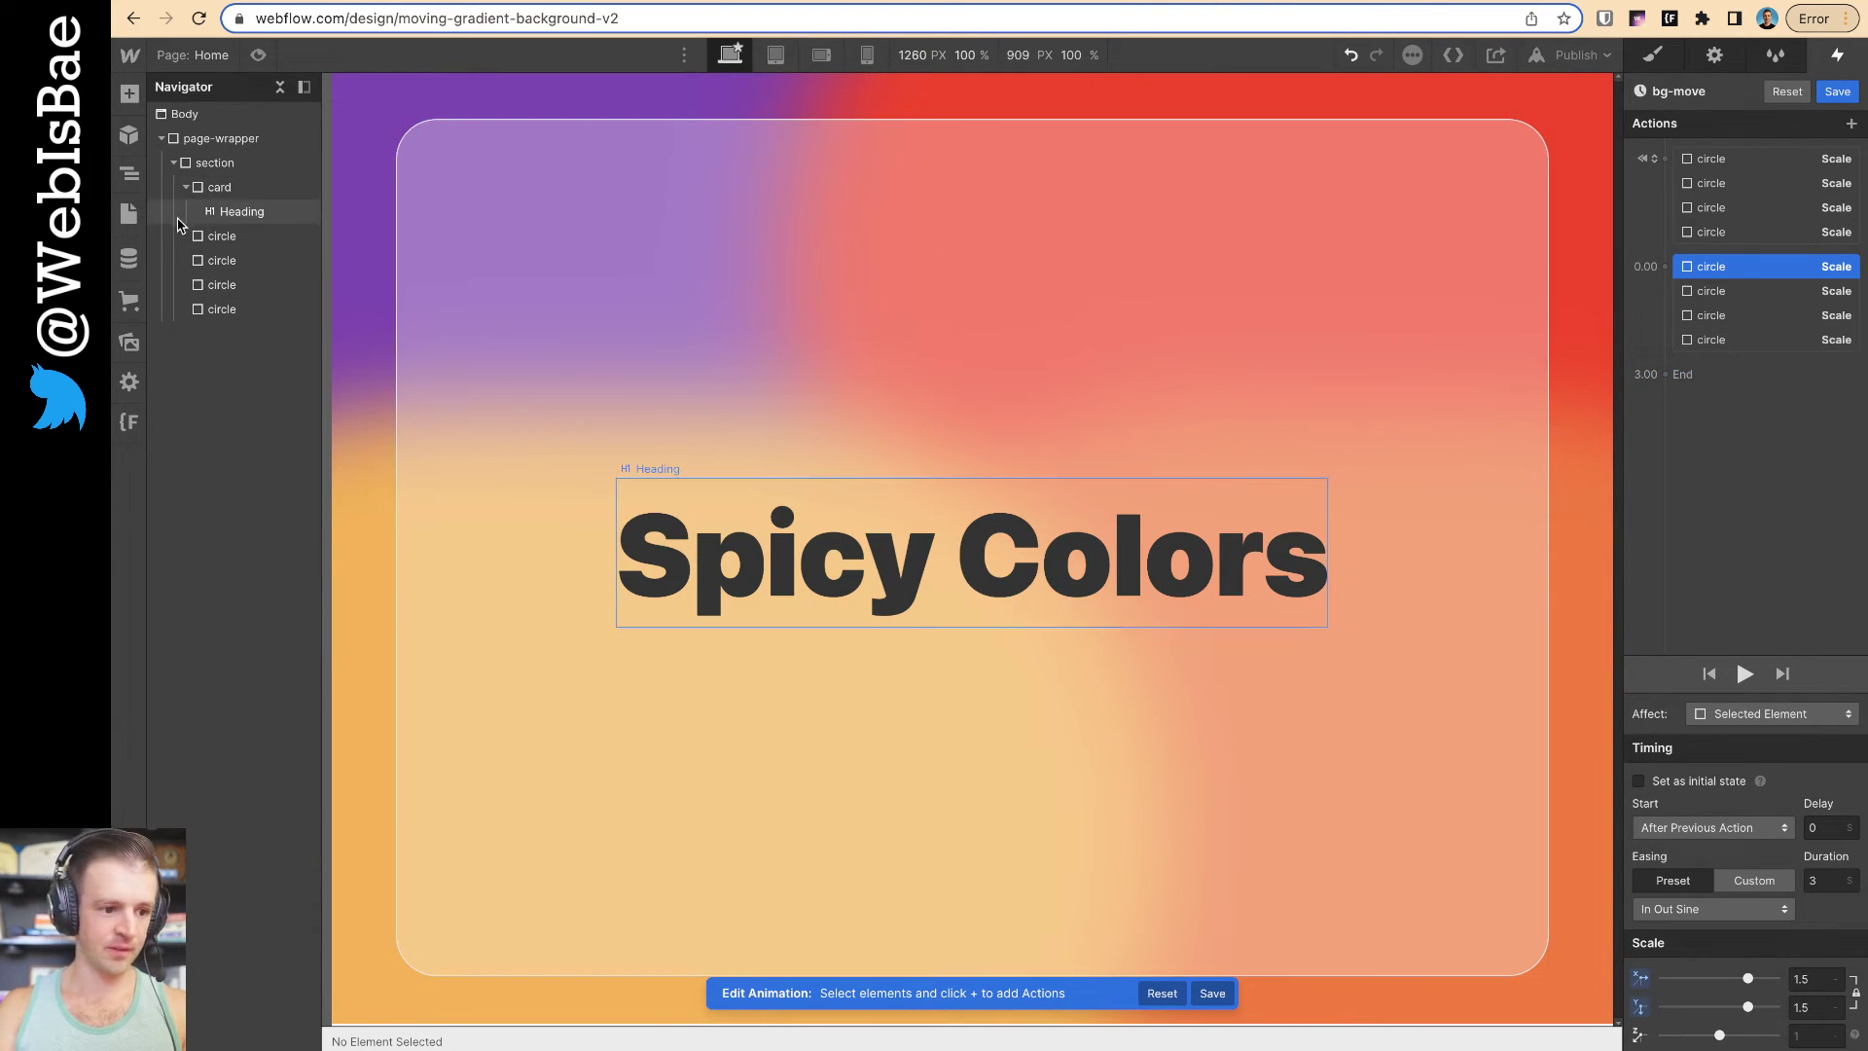
Check which actions belong to each circle, and add a Scale action of 1.5 for the red circle in a new group at 3 seconds
{"action": "left_click", "coordinate": [224, 242]}
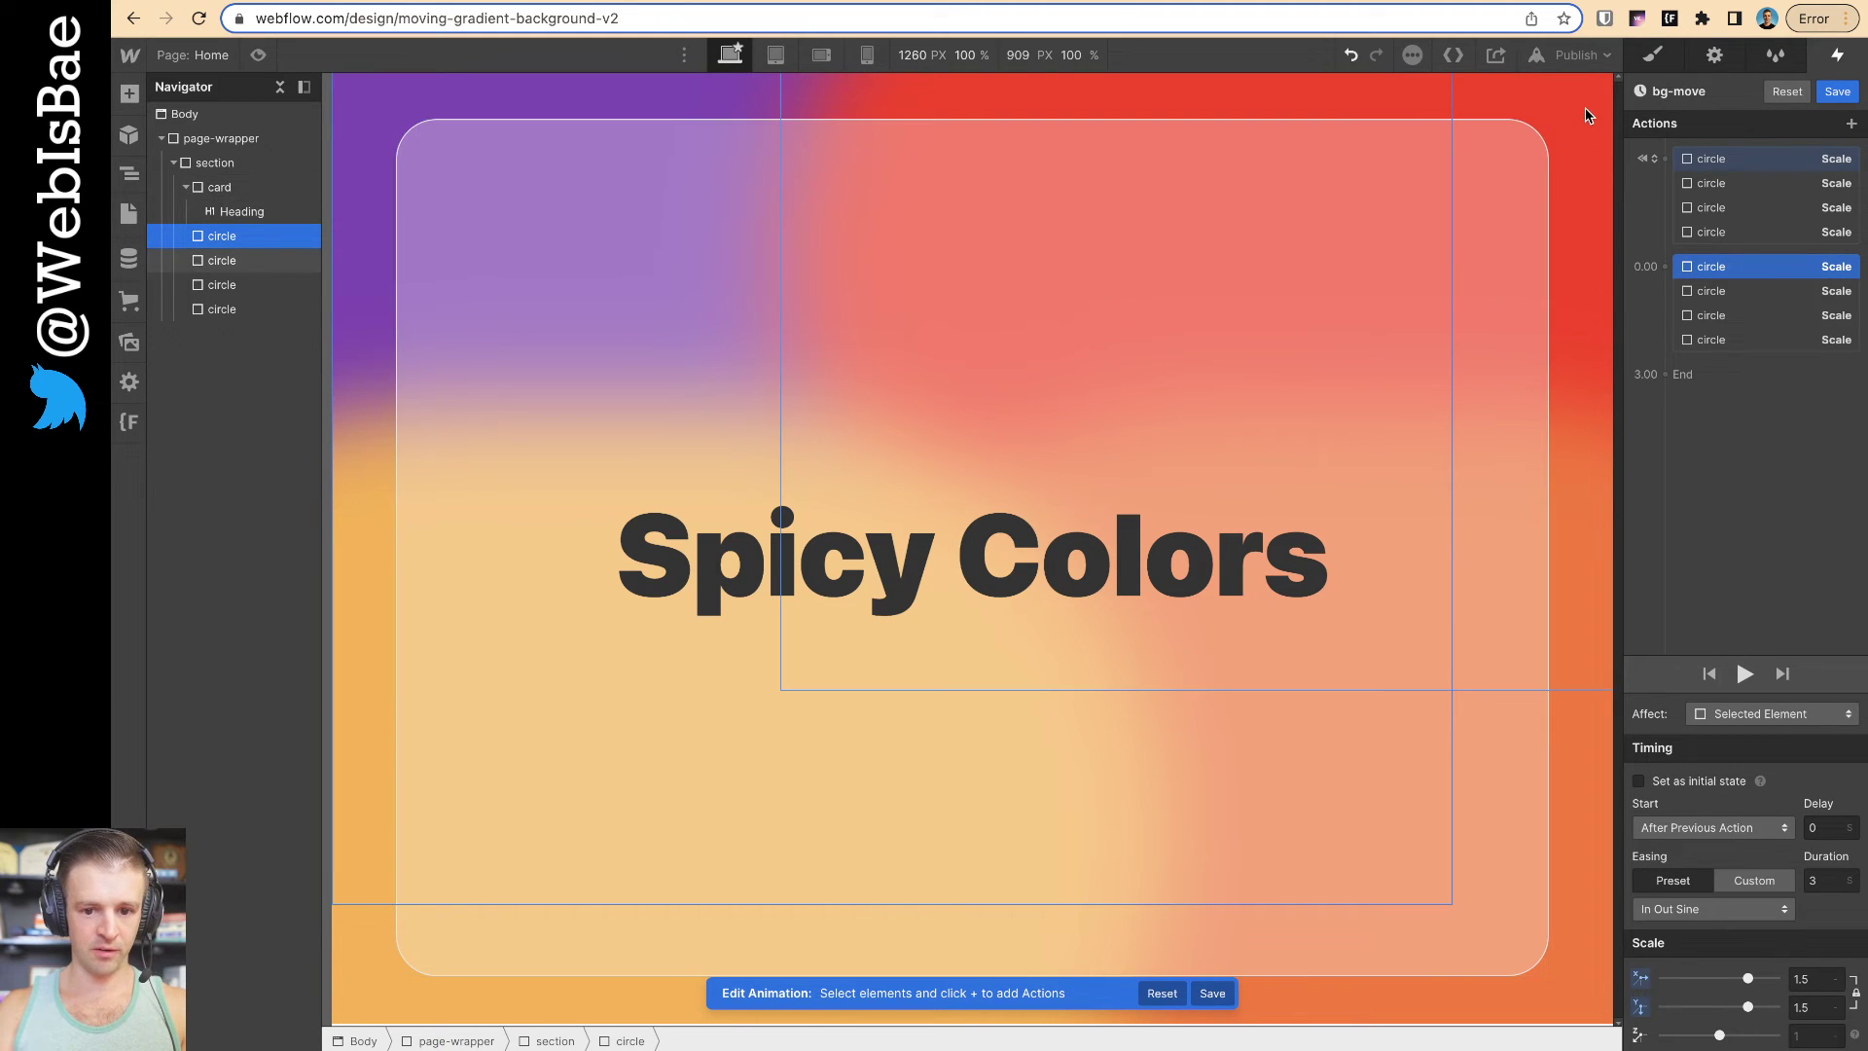
{"action": "left_click", "coordinate": [1451, 155]}
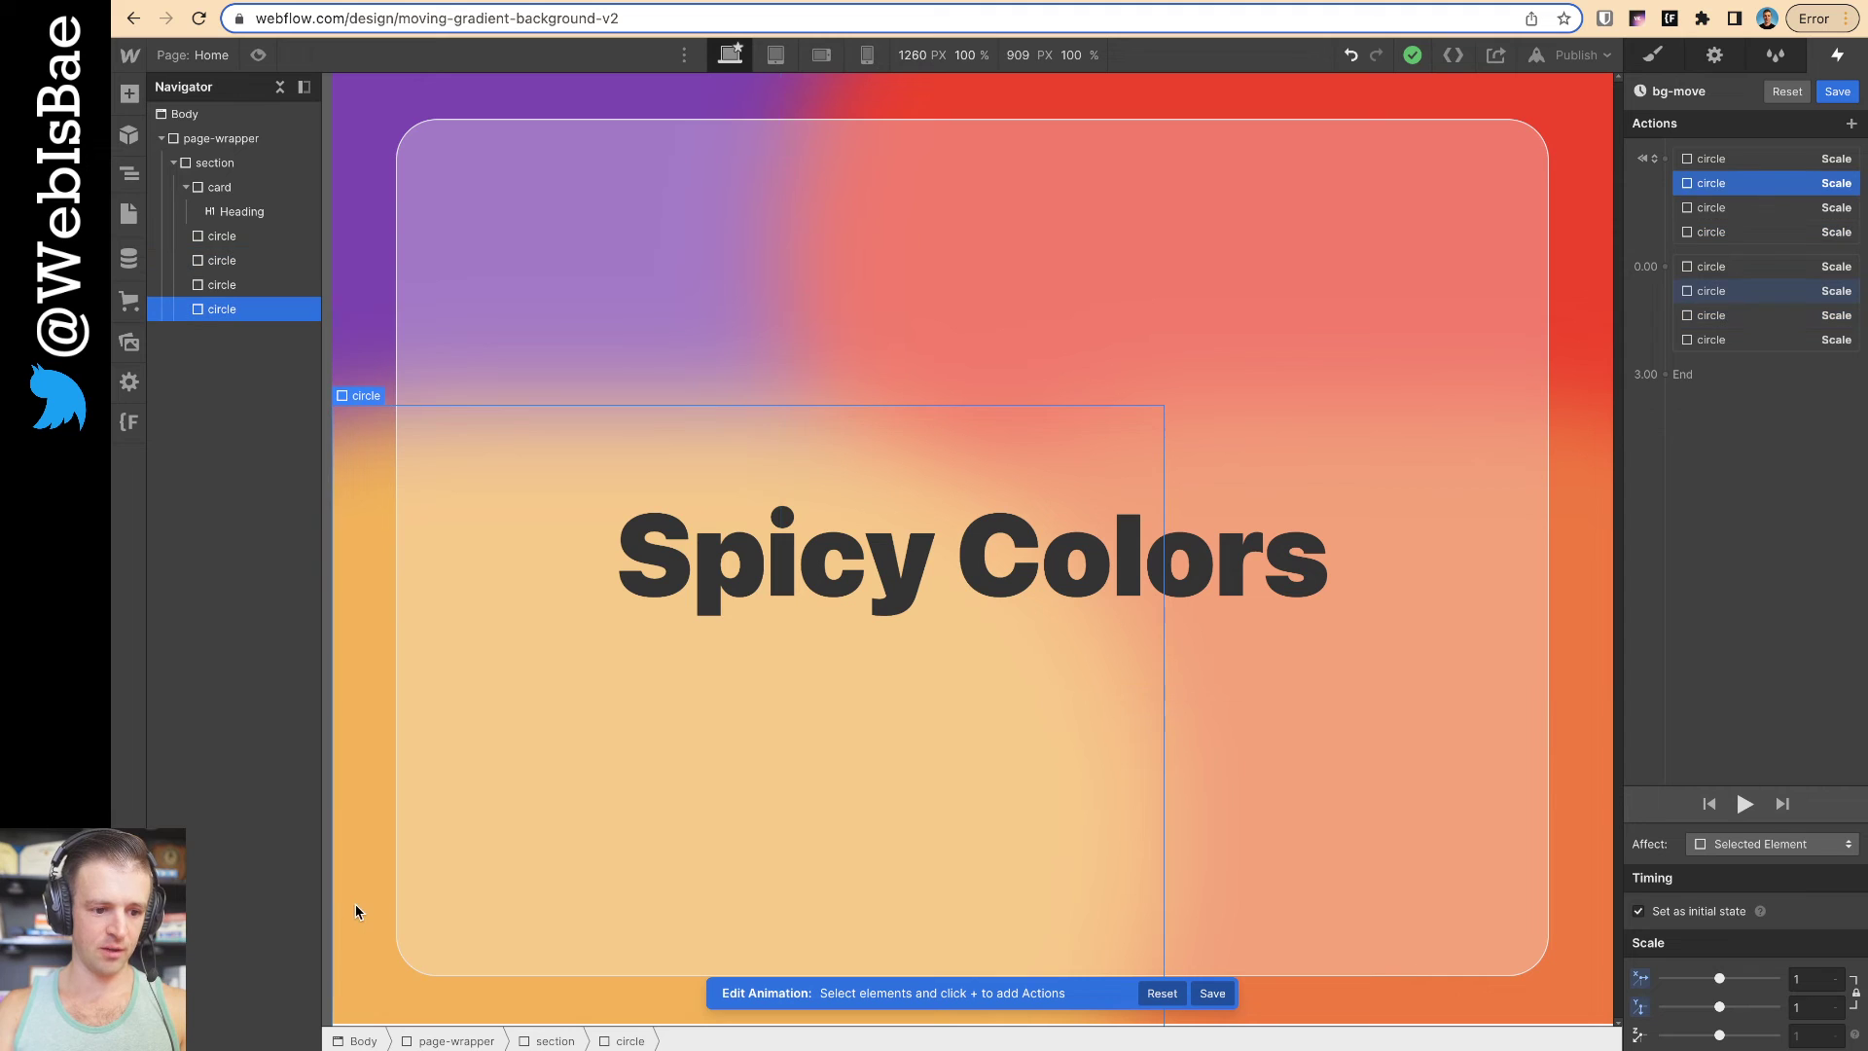
{"action": "left_click", "coordinate": [346, 102]}
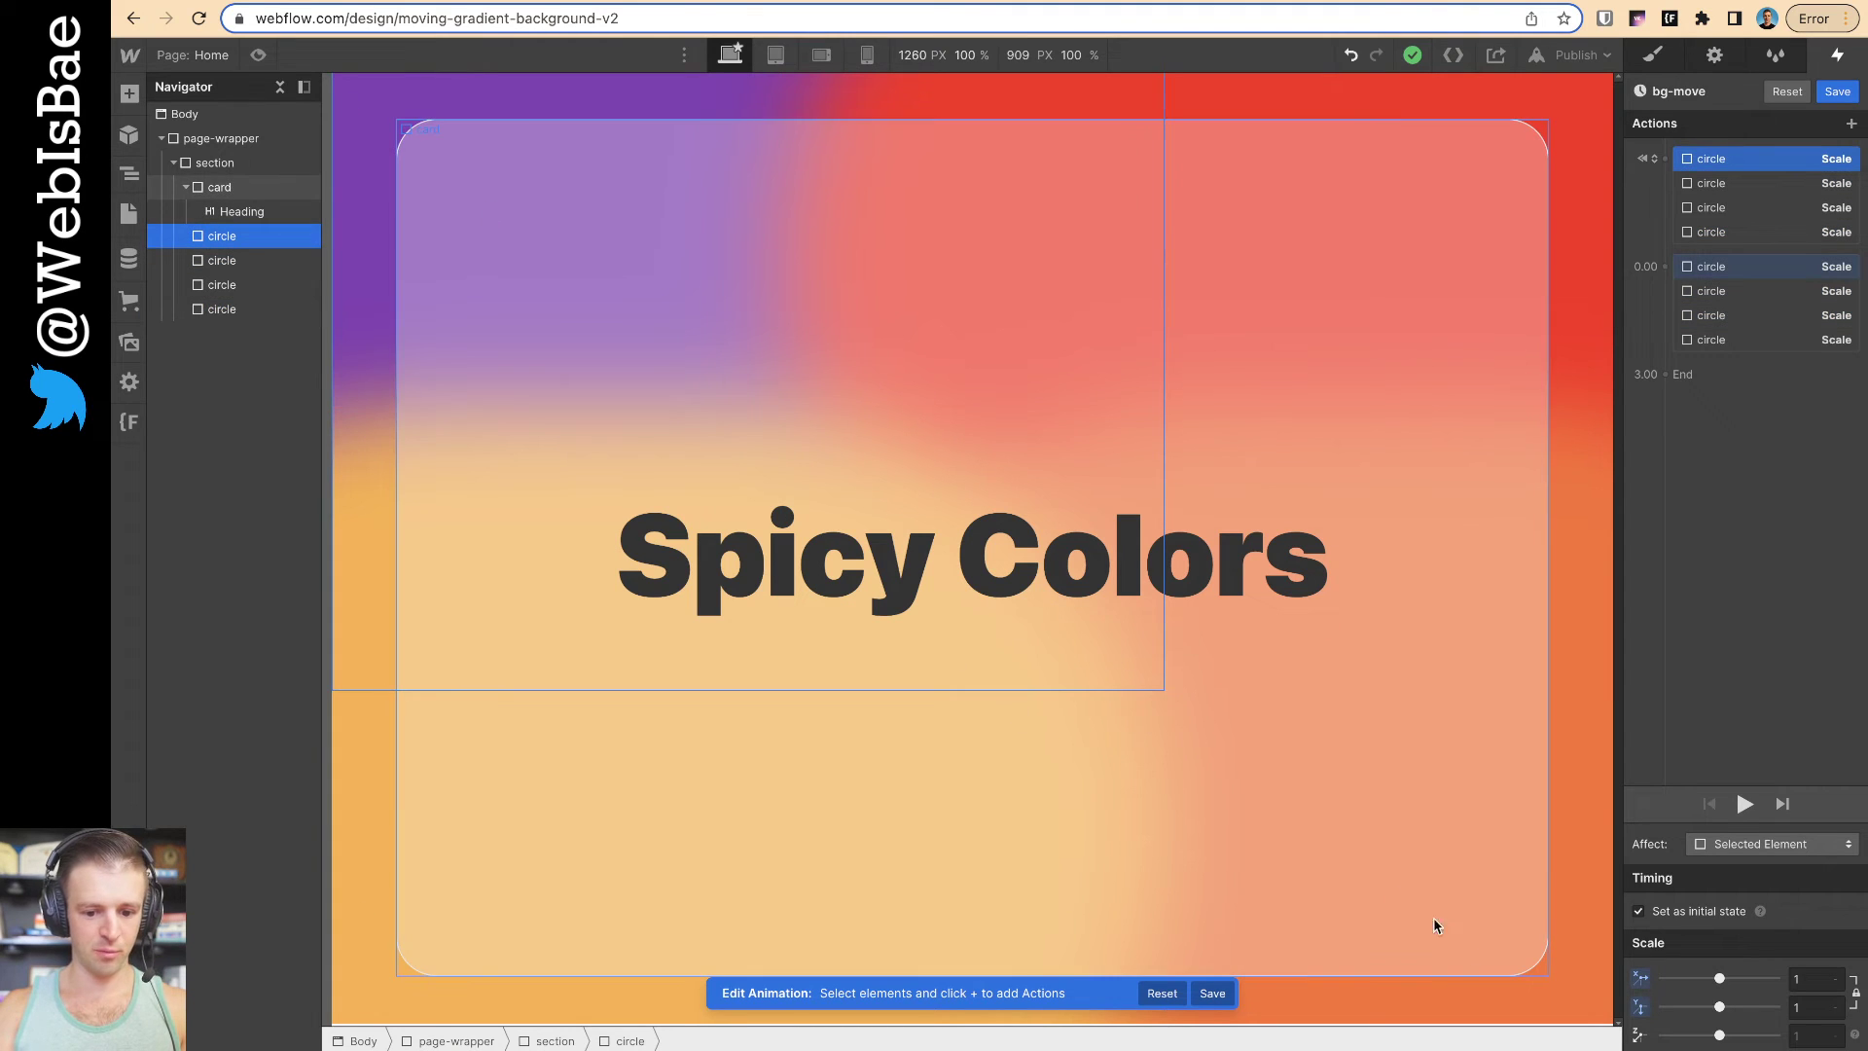
{"action": "left_click", "coordinate": [1582, 992]}
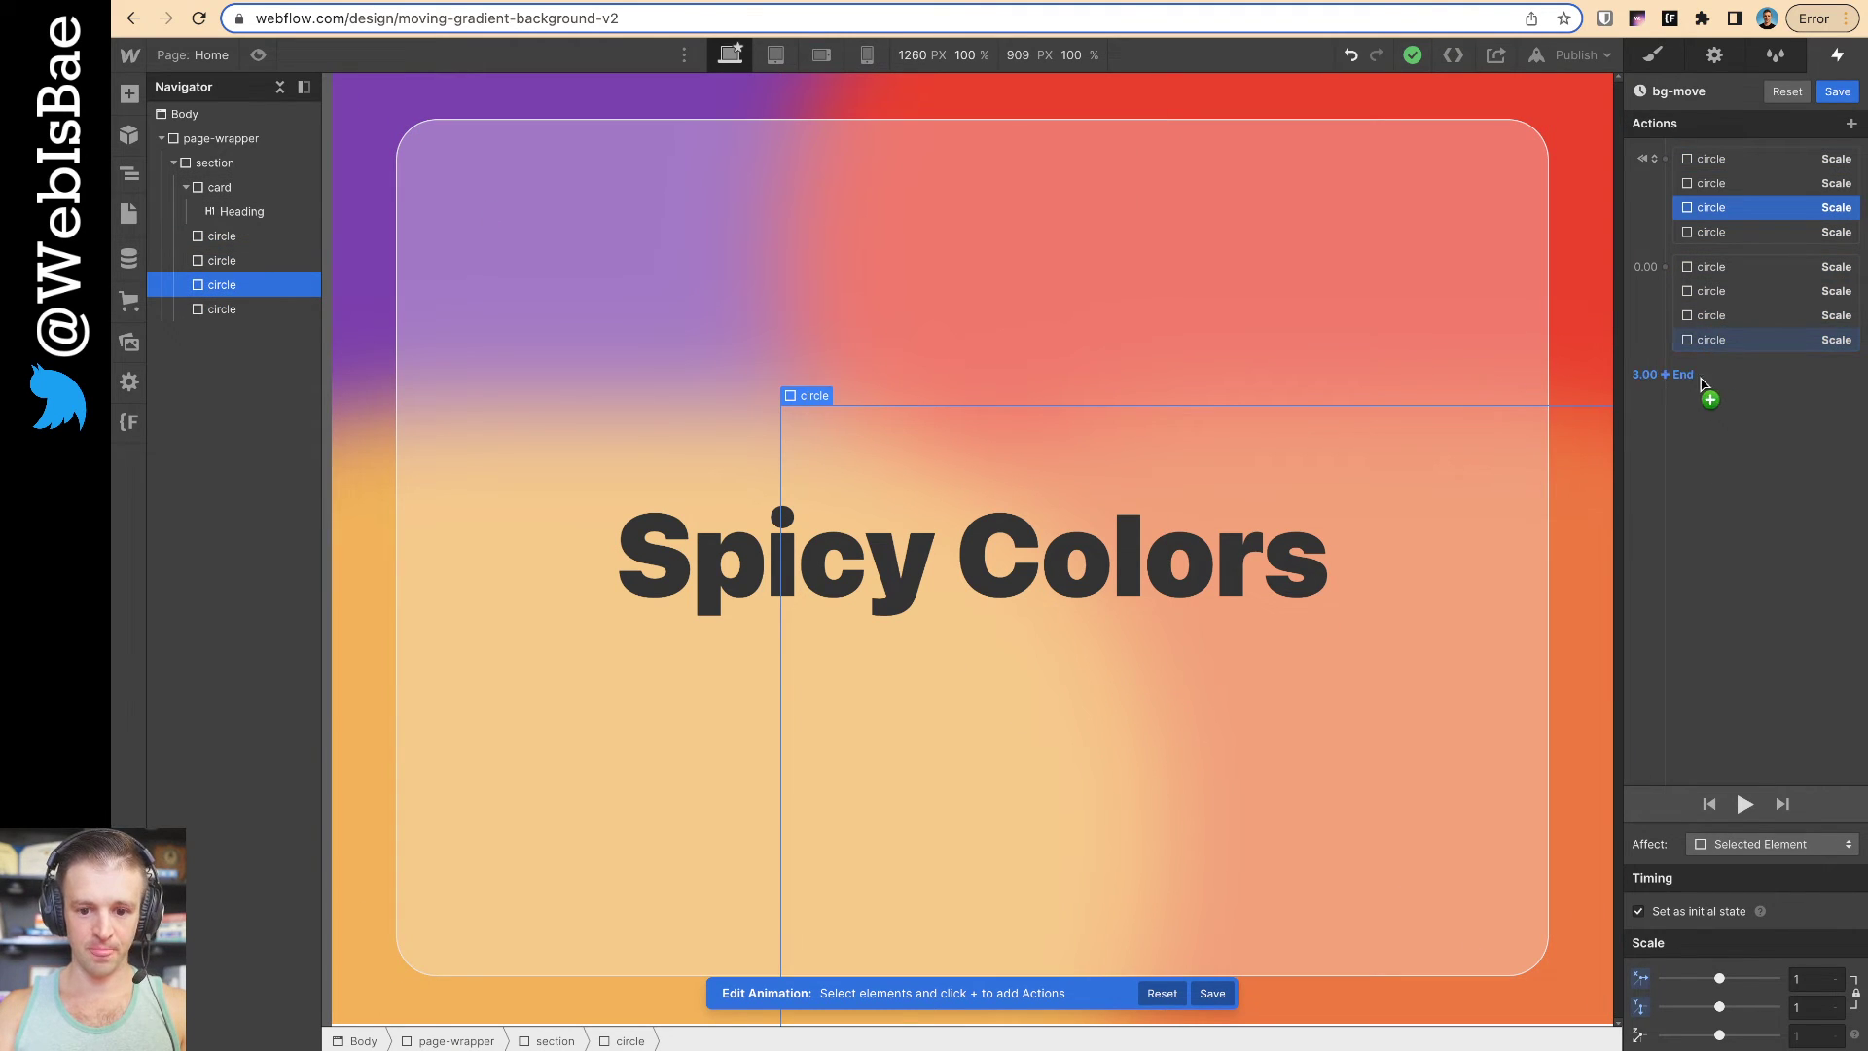
{"action": "left_click", "coordinate": [252, 259]}
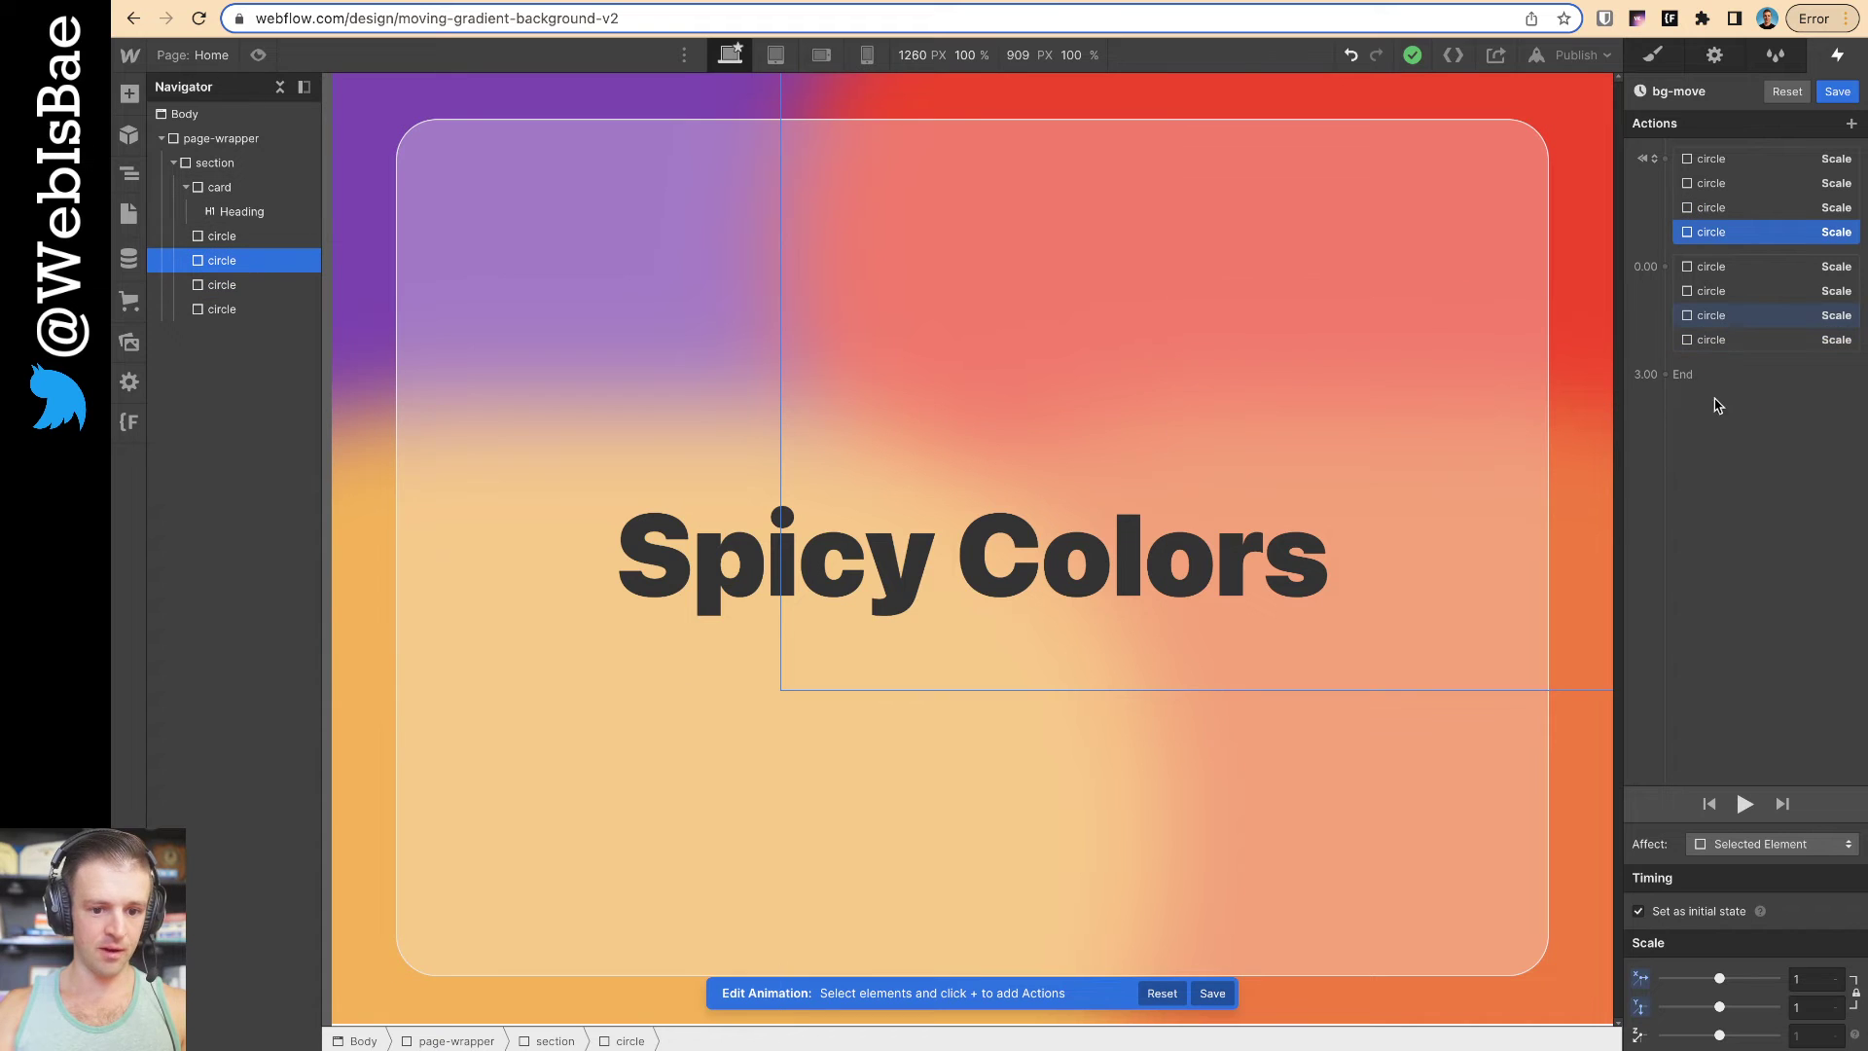
{"action": "left_click", "coordinate": [1666, 374]}
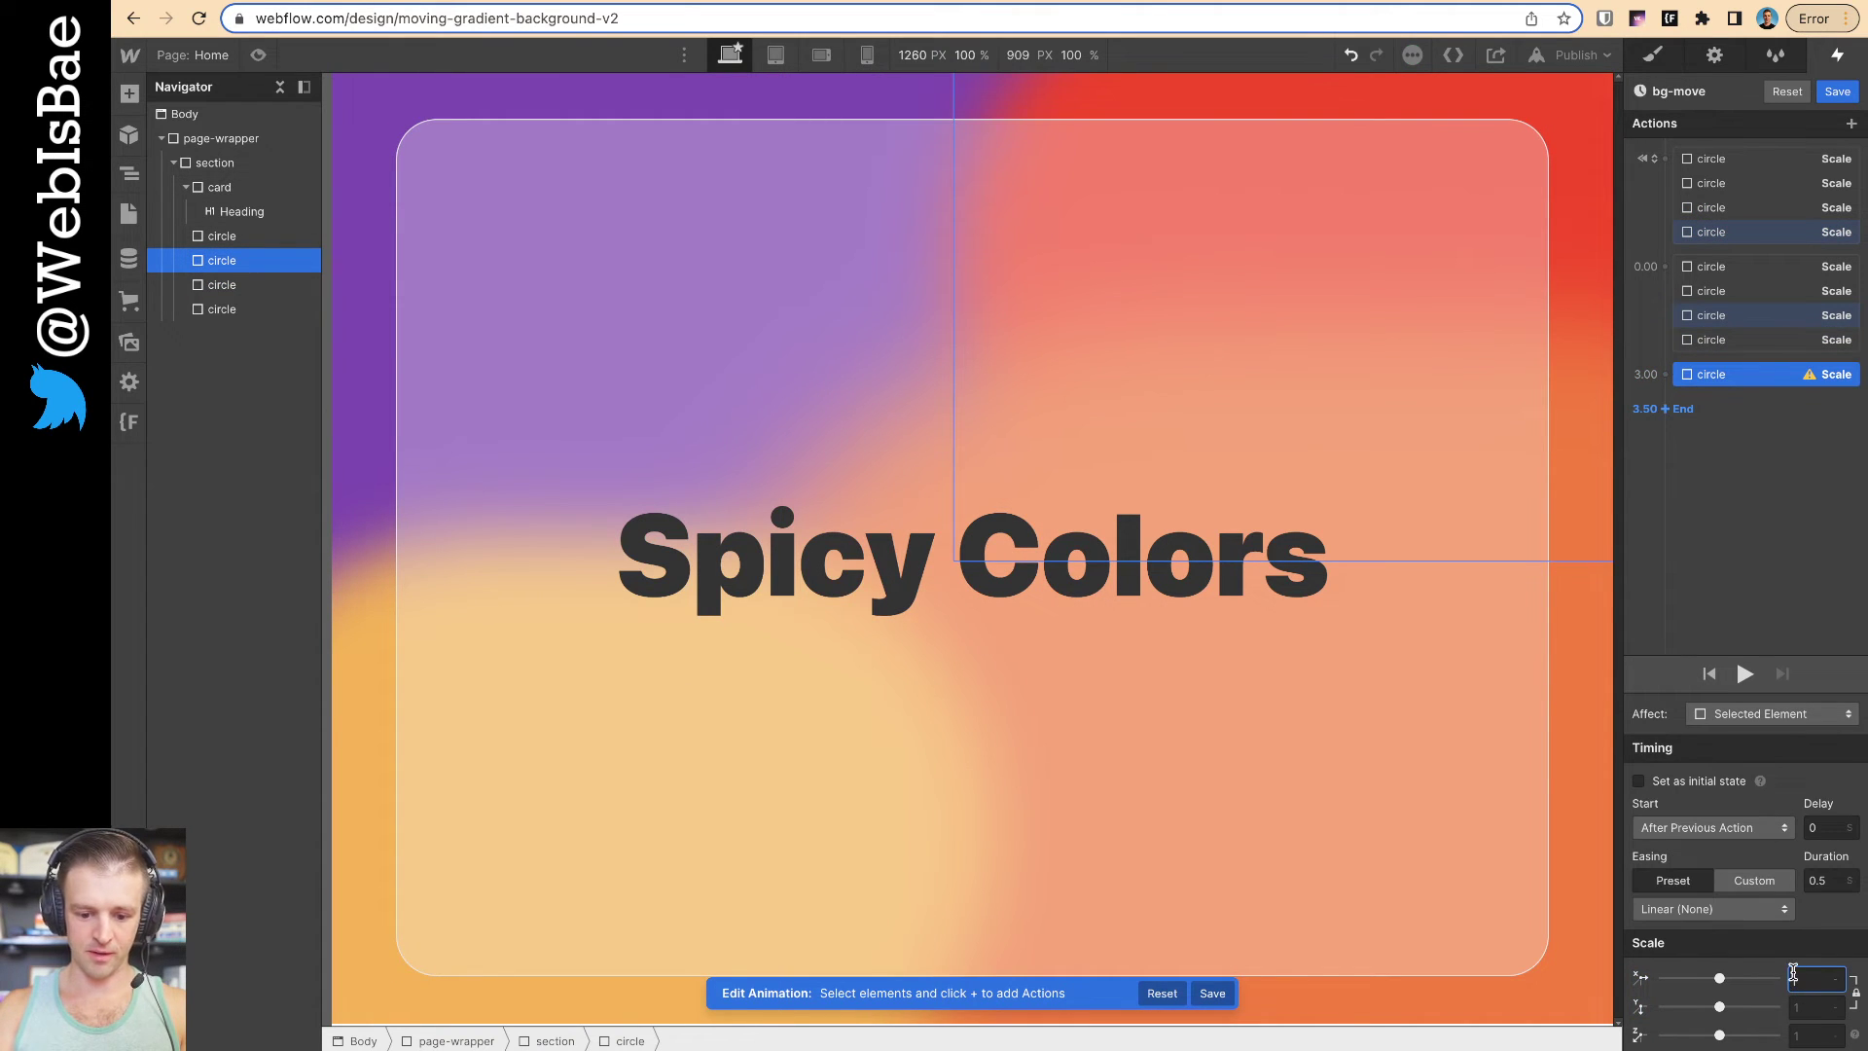
{"action": "type", "text": ".5"}
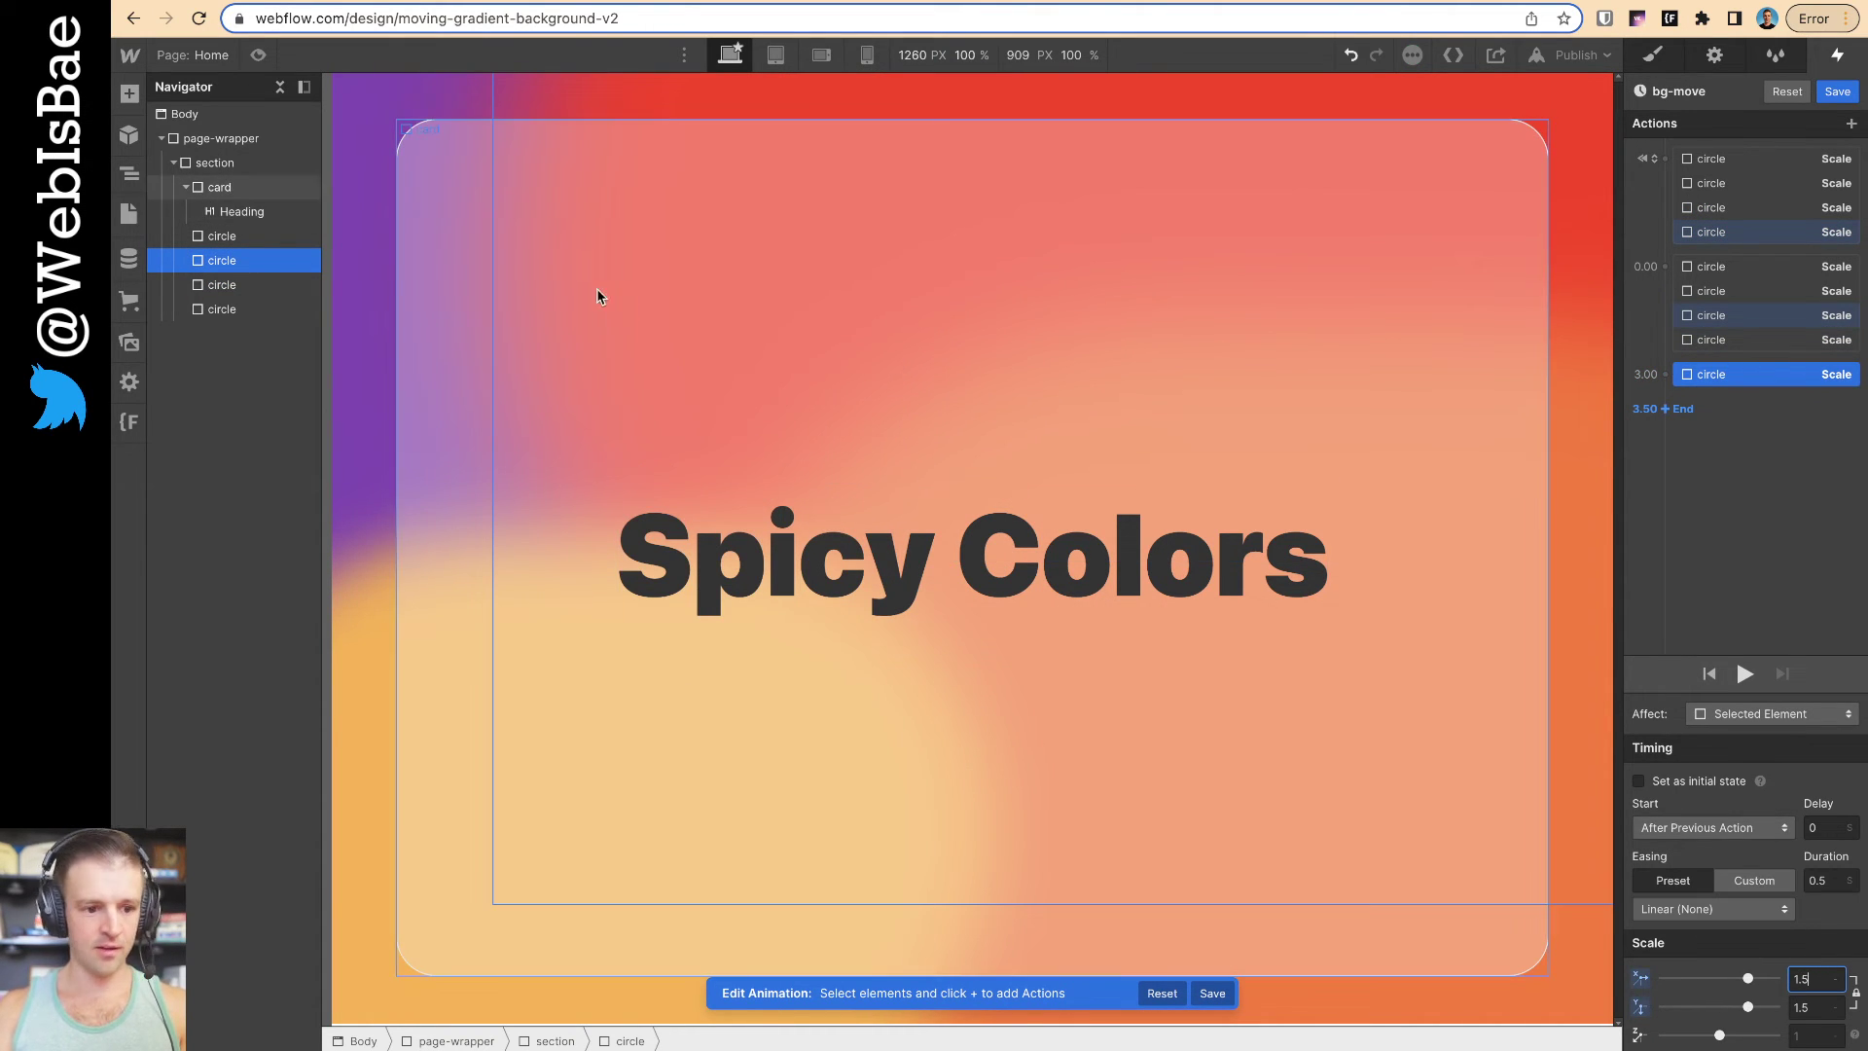
Add a Scale action of 1.2 for the yellow circle to the group at 3 seconds
{"action": "left_click", "coordinate": [233, 308]}
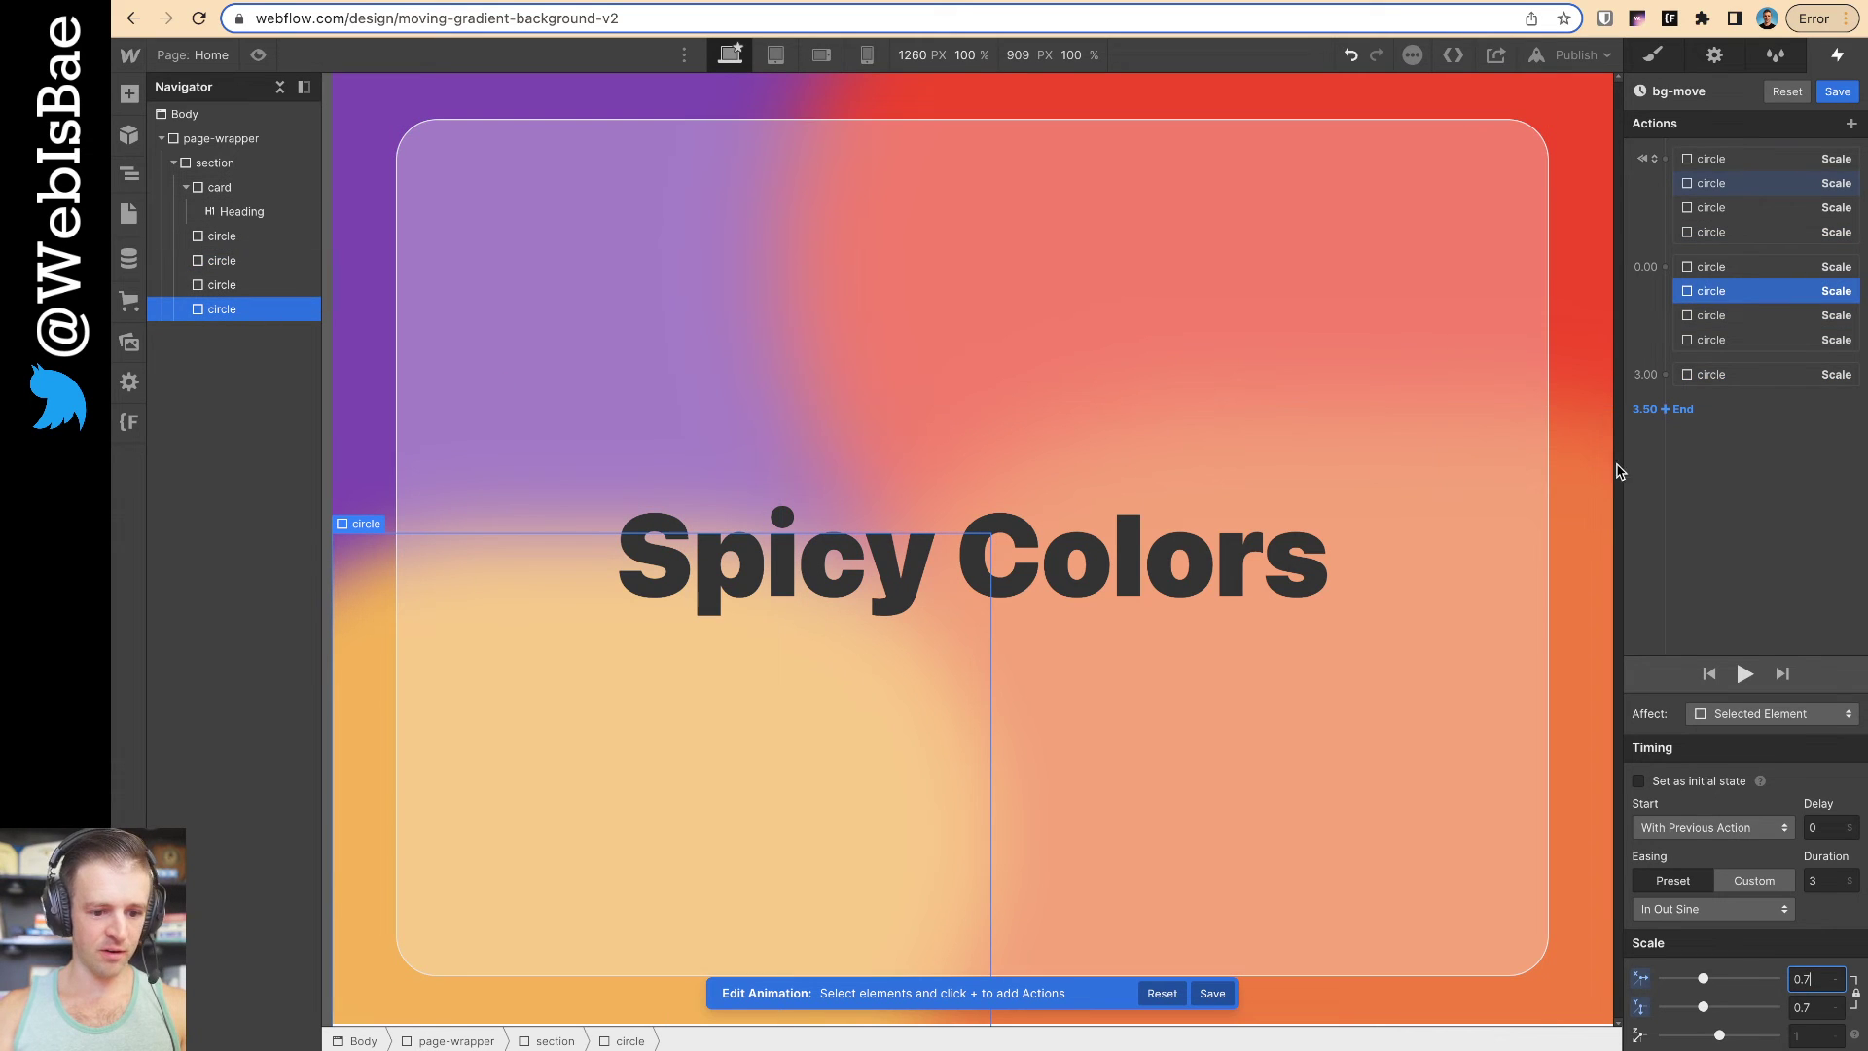
{"action": "left_click", "coordinate": [1669, 378]}
{"action": "left_click", "coordinate": [1689, 458]}
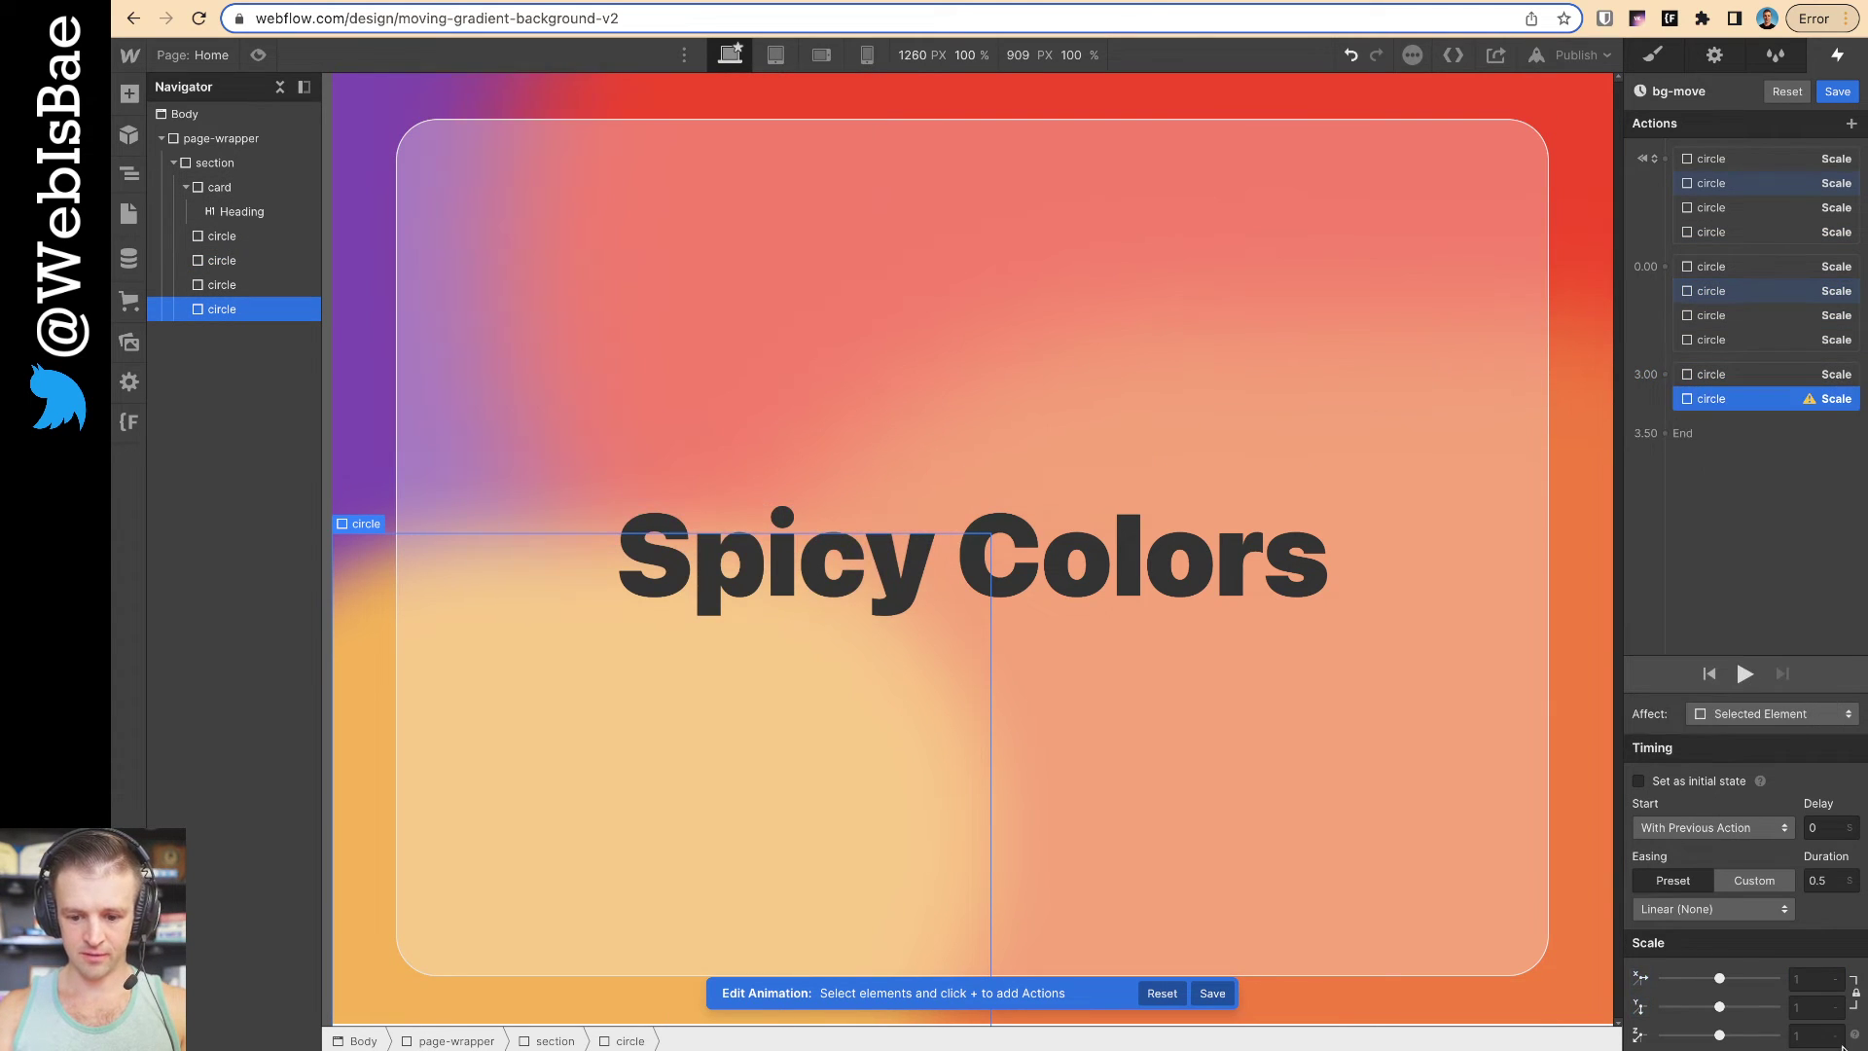
{"action": "type", "text": "1.5"}
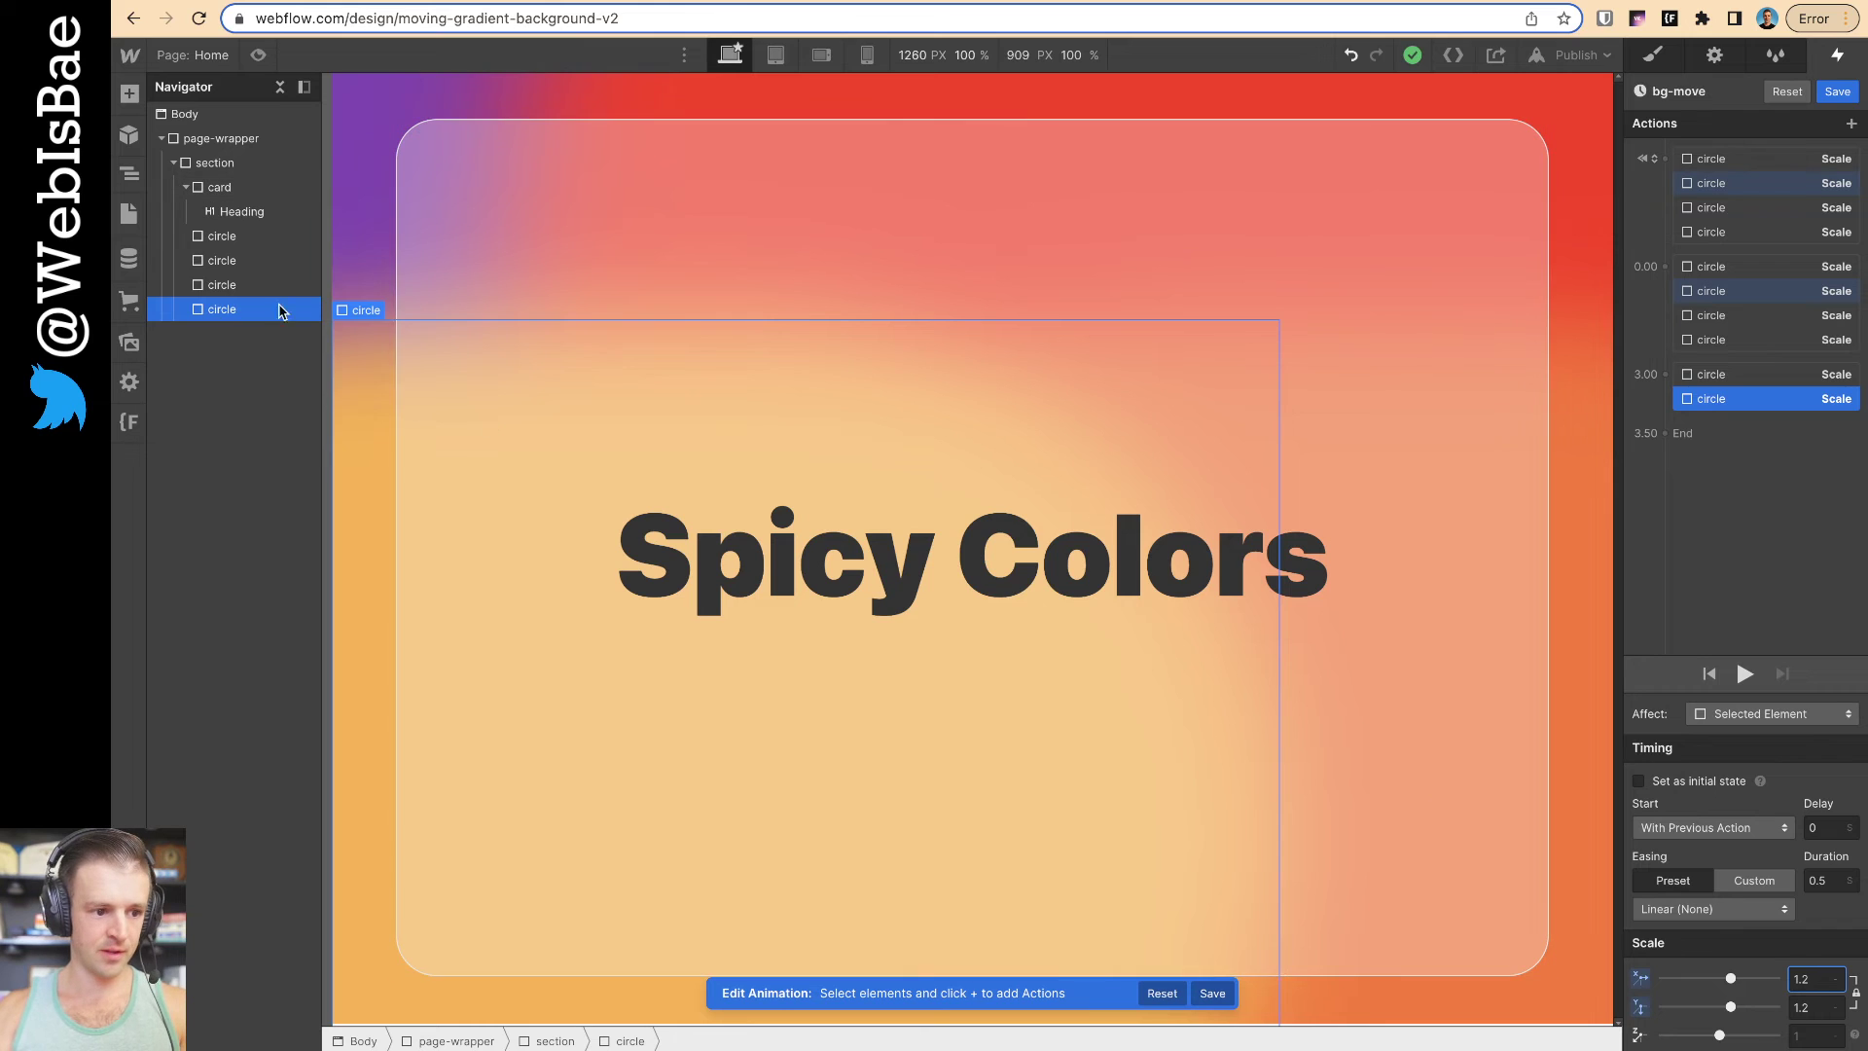
Add a Scale action of 0.7 for the purple circle to the group at 3 seconds
{"action": "left_click", "coordinate": [216, 260]}
{"action": "left_click", "coordinate": [216, 236]}
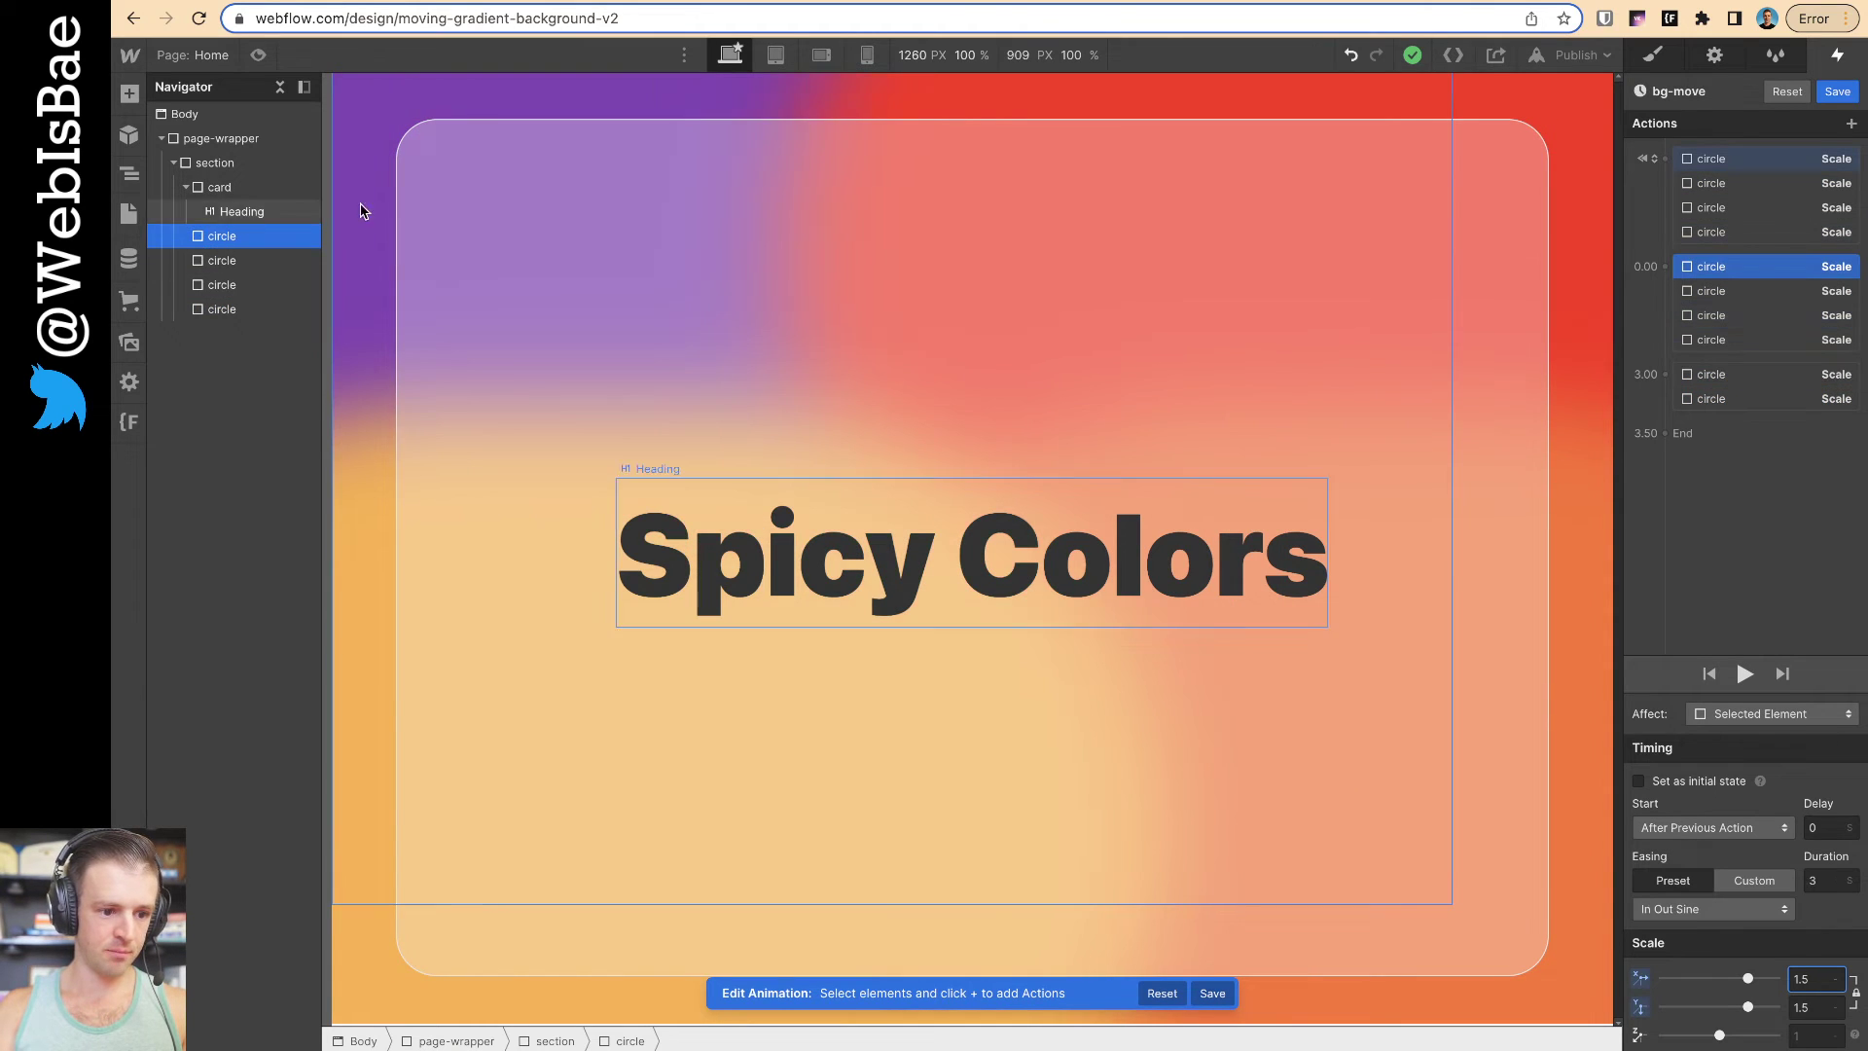
{"action": "left_click", "coordinate": [1666, 375]}
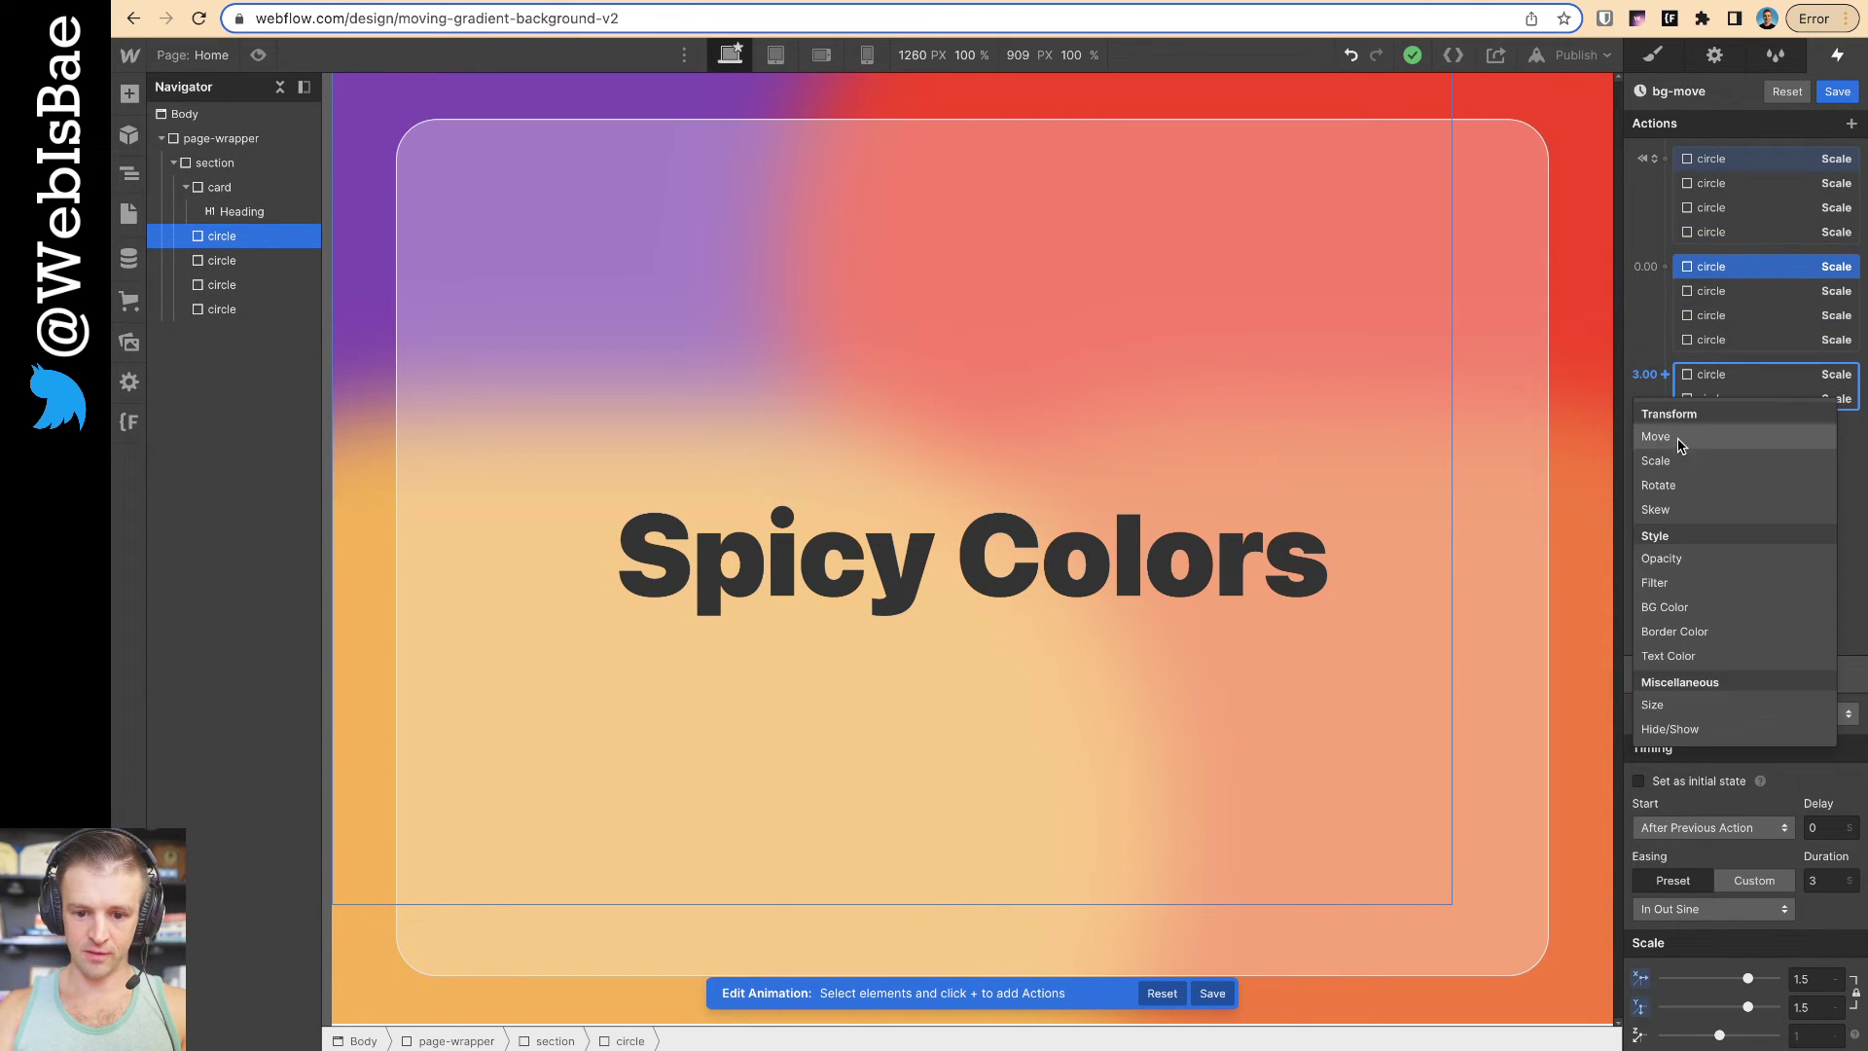
{"action": "left_click", "coordinate": [1689, 458]}
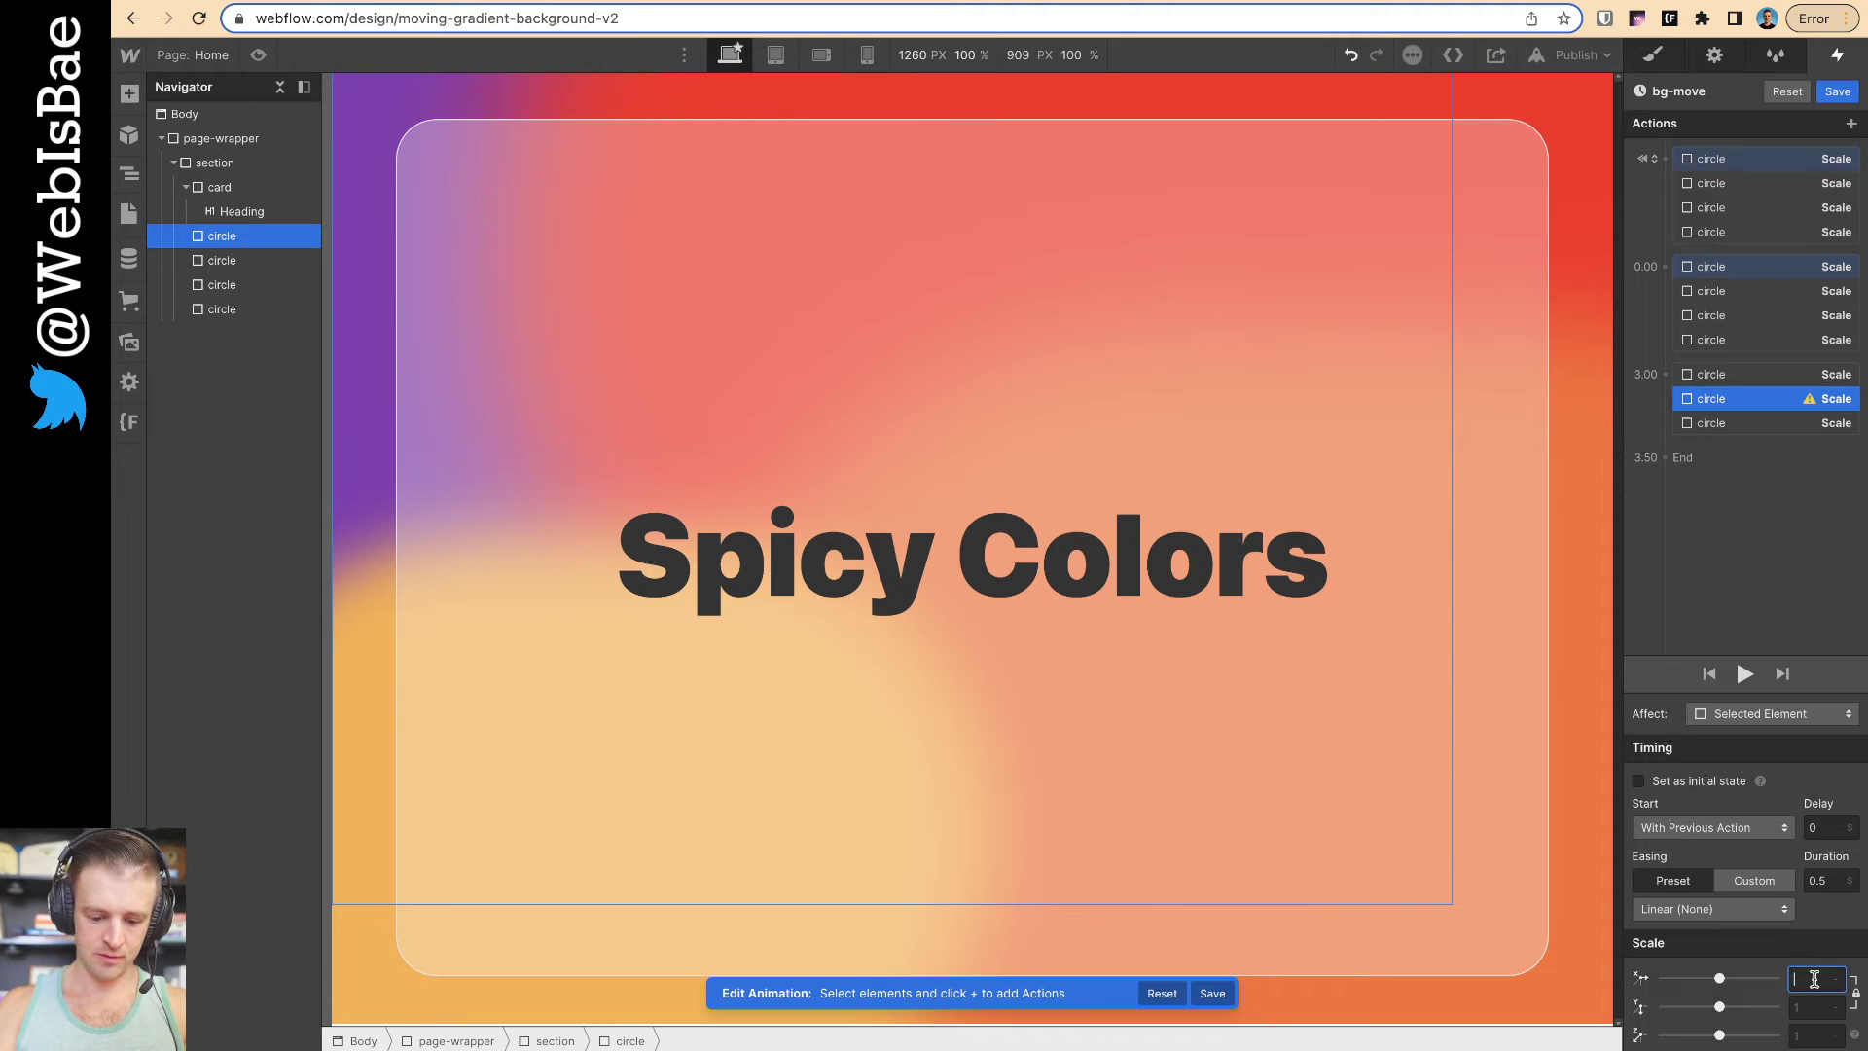
{"action": "type", "text": "0.7"}
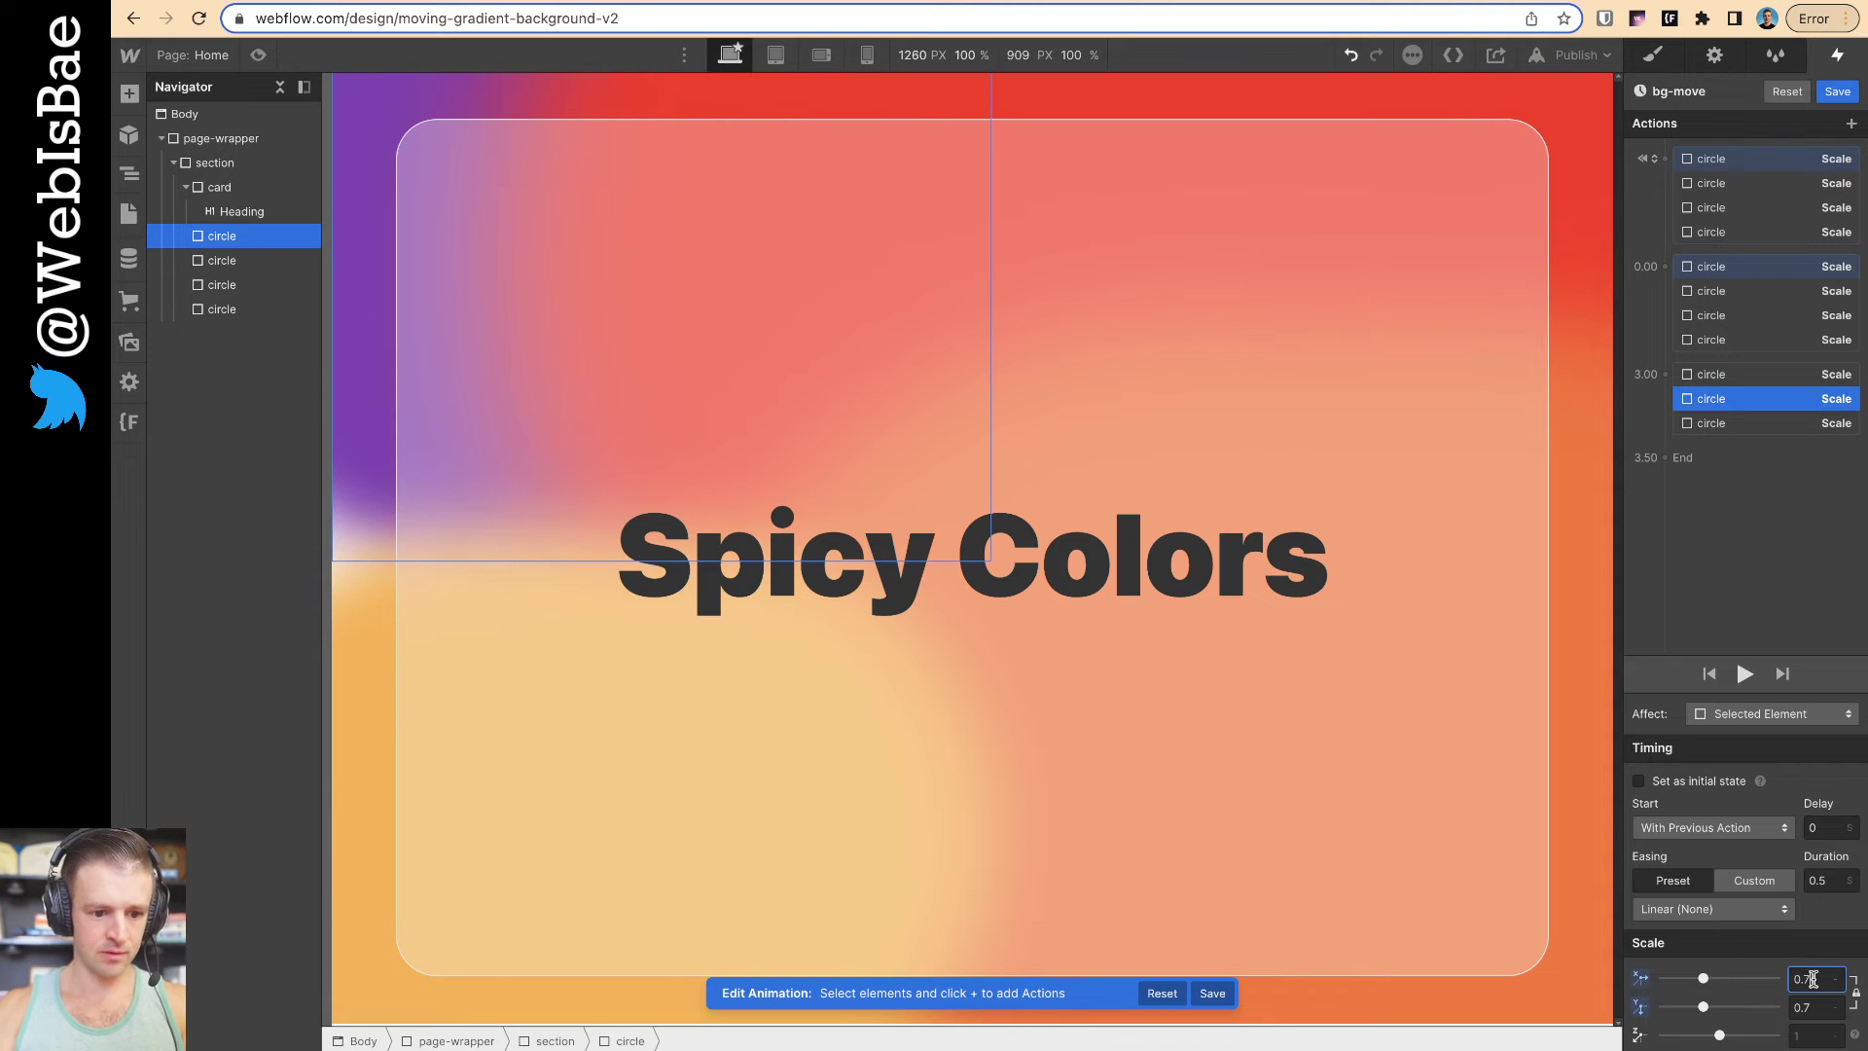
Add a Scale action of 0.7 for the orange circle to the group at 3 seconds
{"action": "left_click", "coordinate": [223, 311]}
{"action": "left_click", "coordinate": [227, 285]}
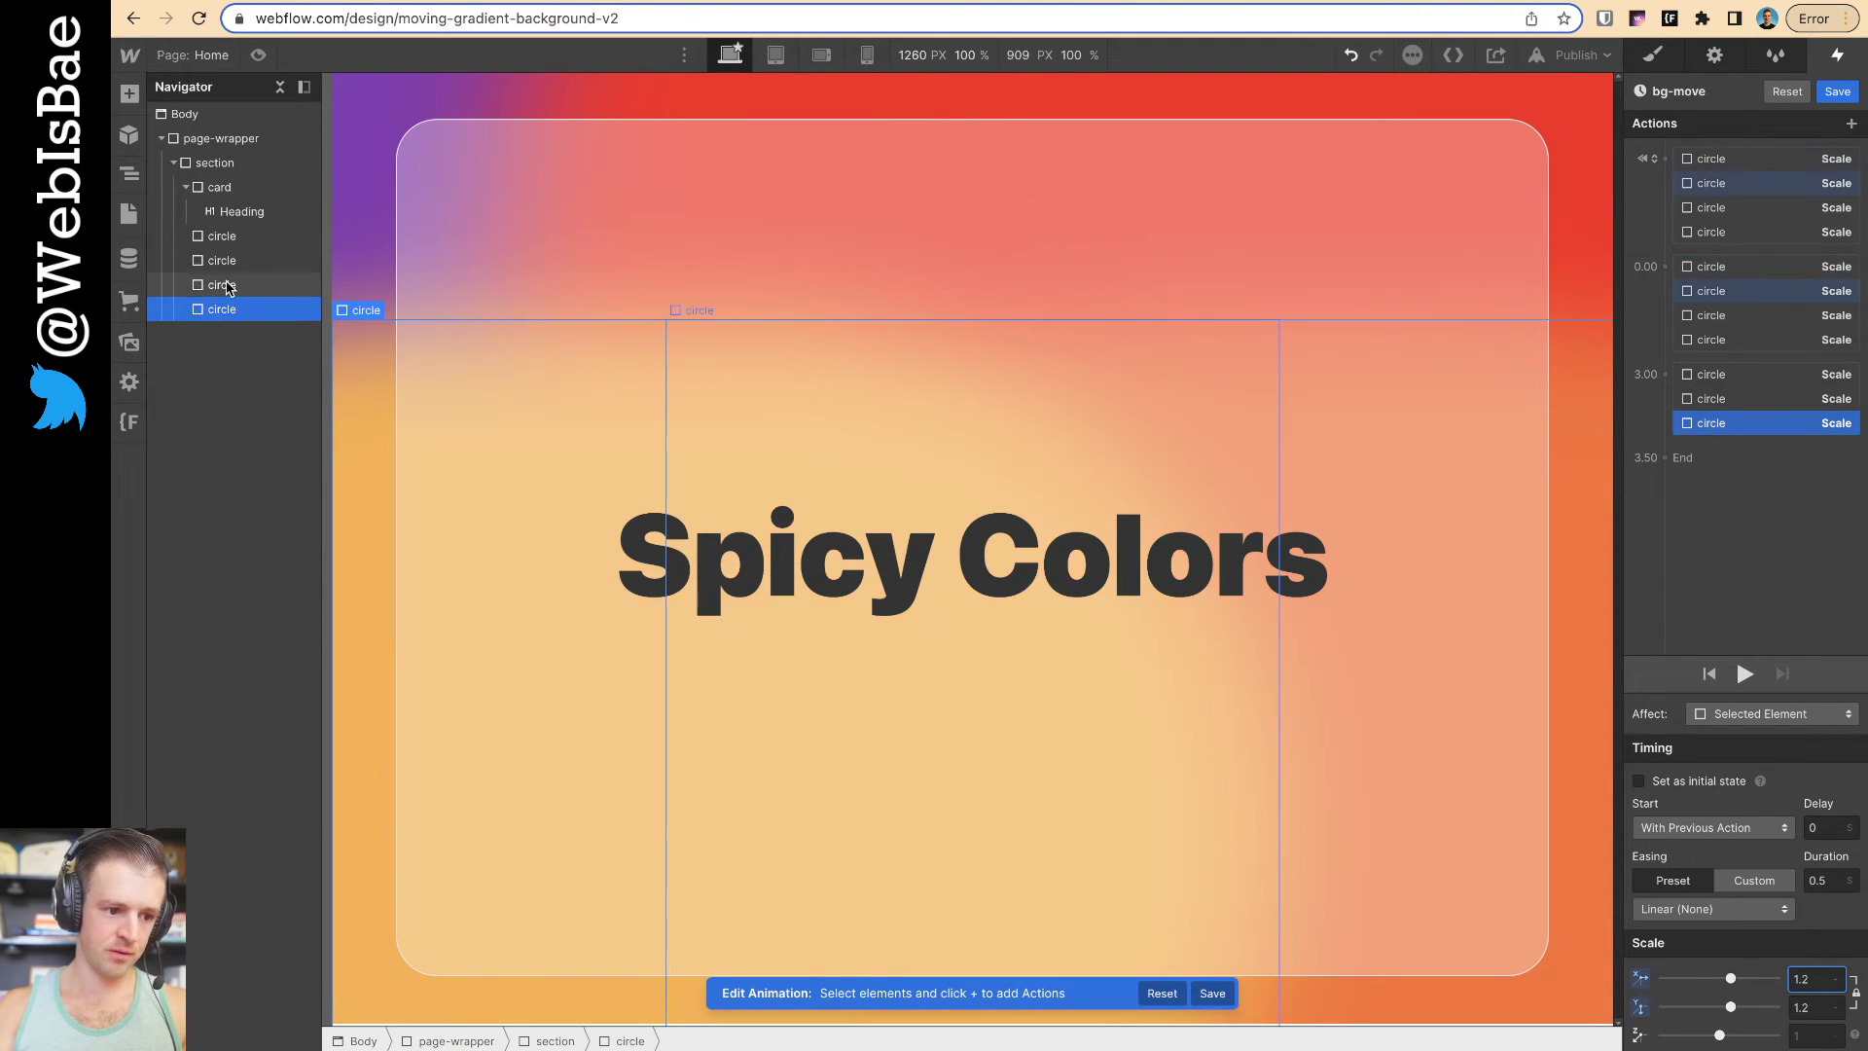
{"action": "left_click", "coordinate": [1670, 375]}
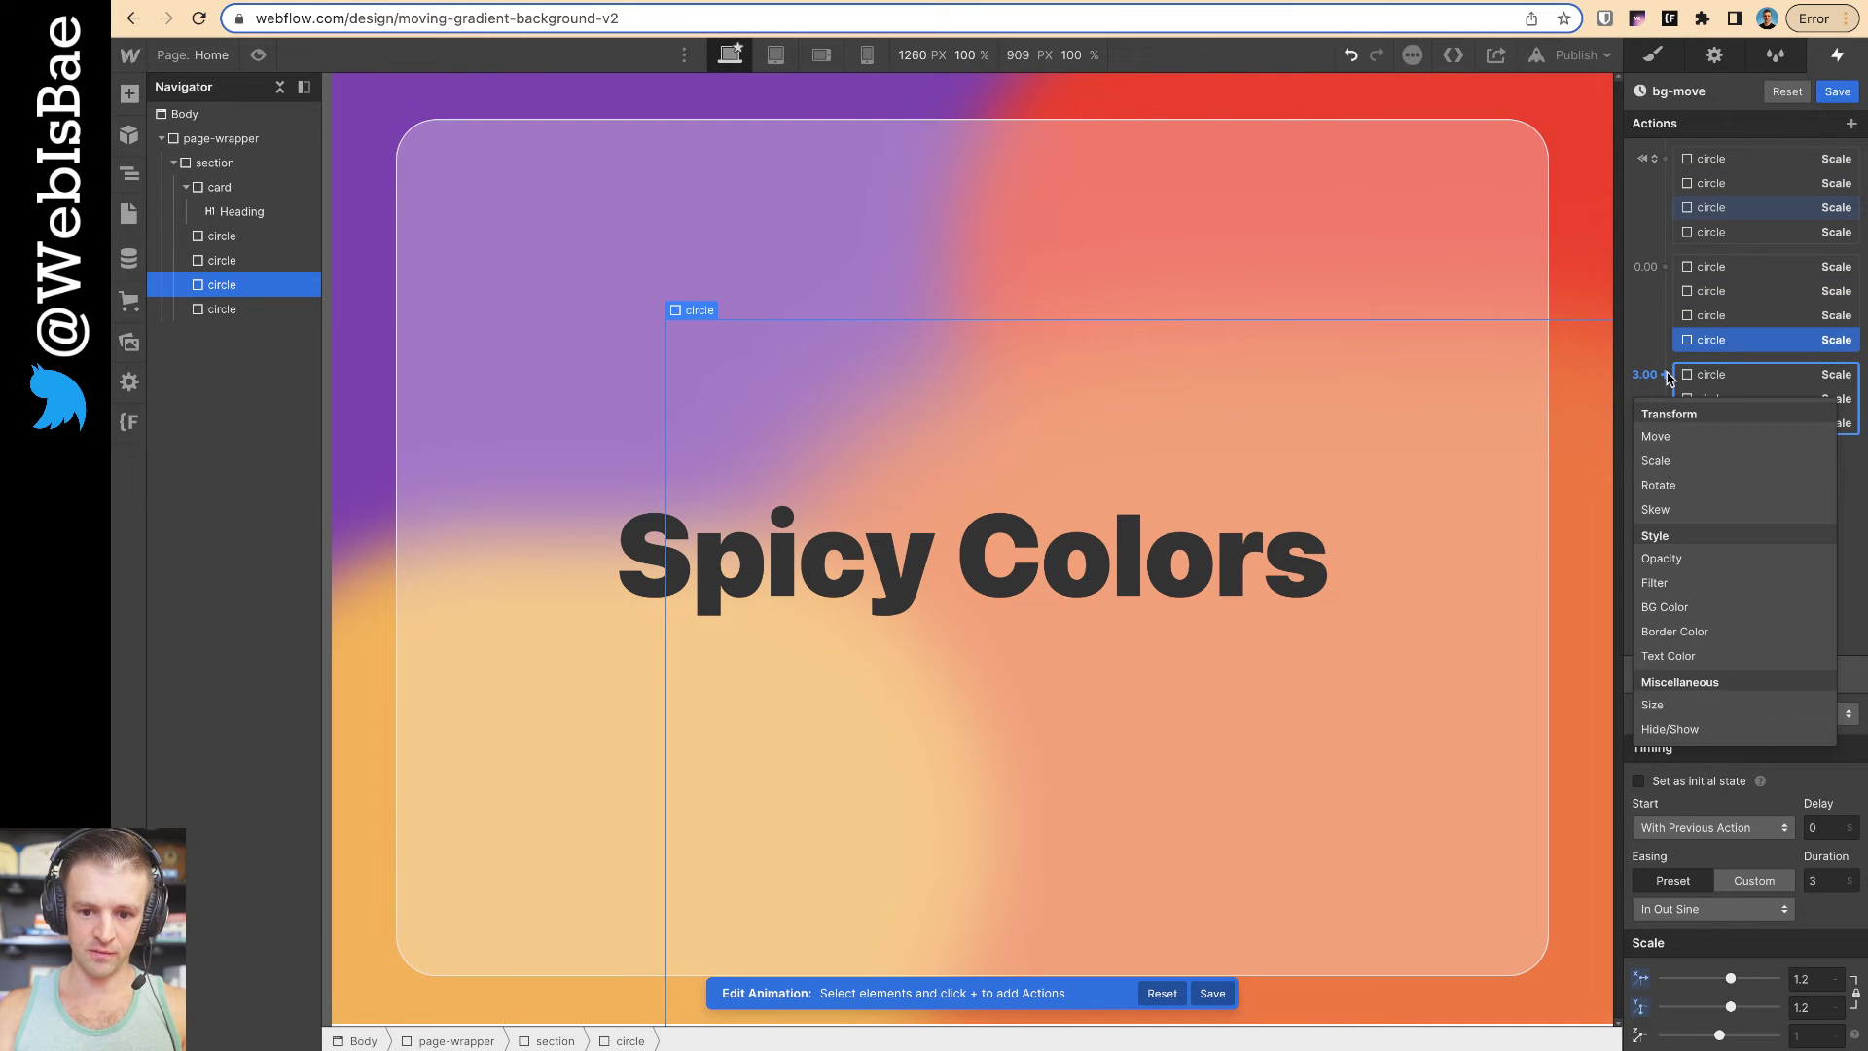
{"action": "left_click", "coordinate": [1742, 461]}
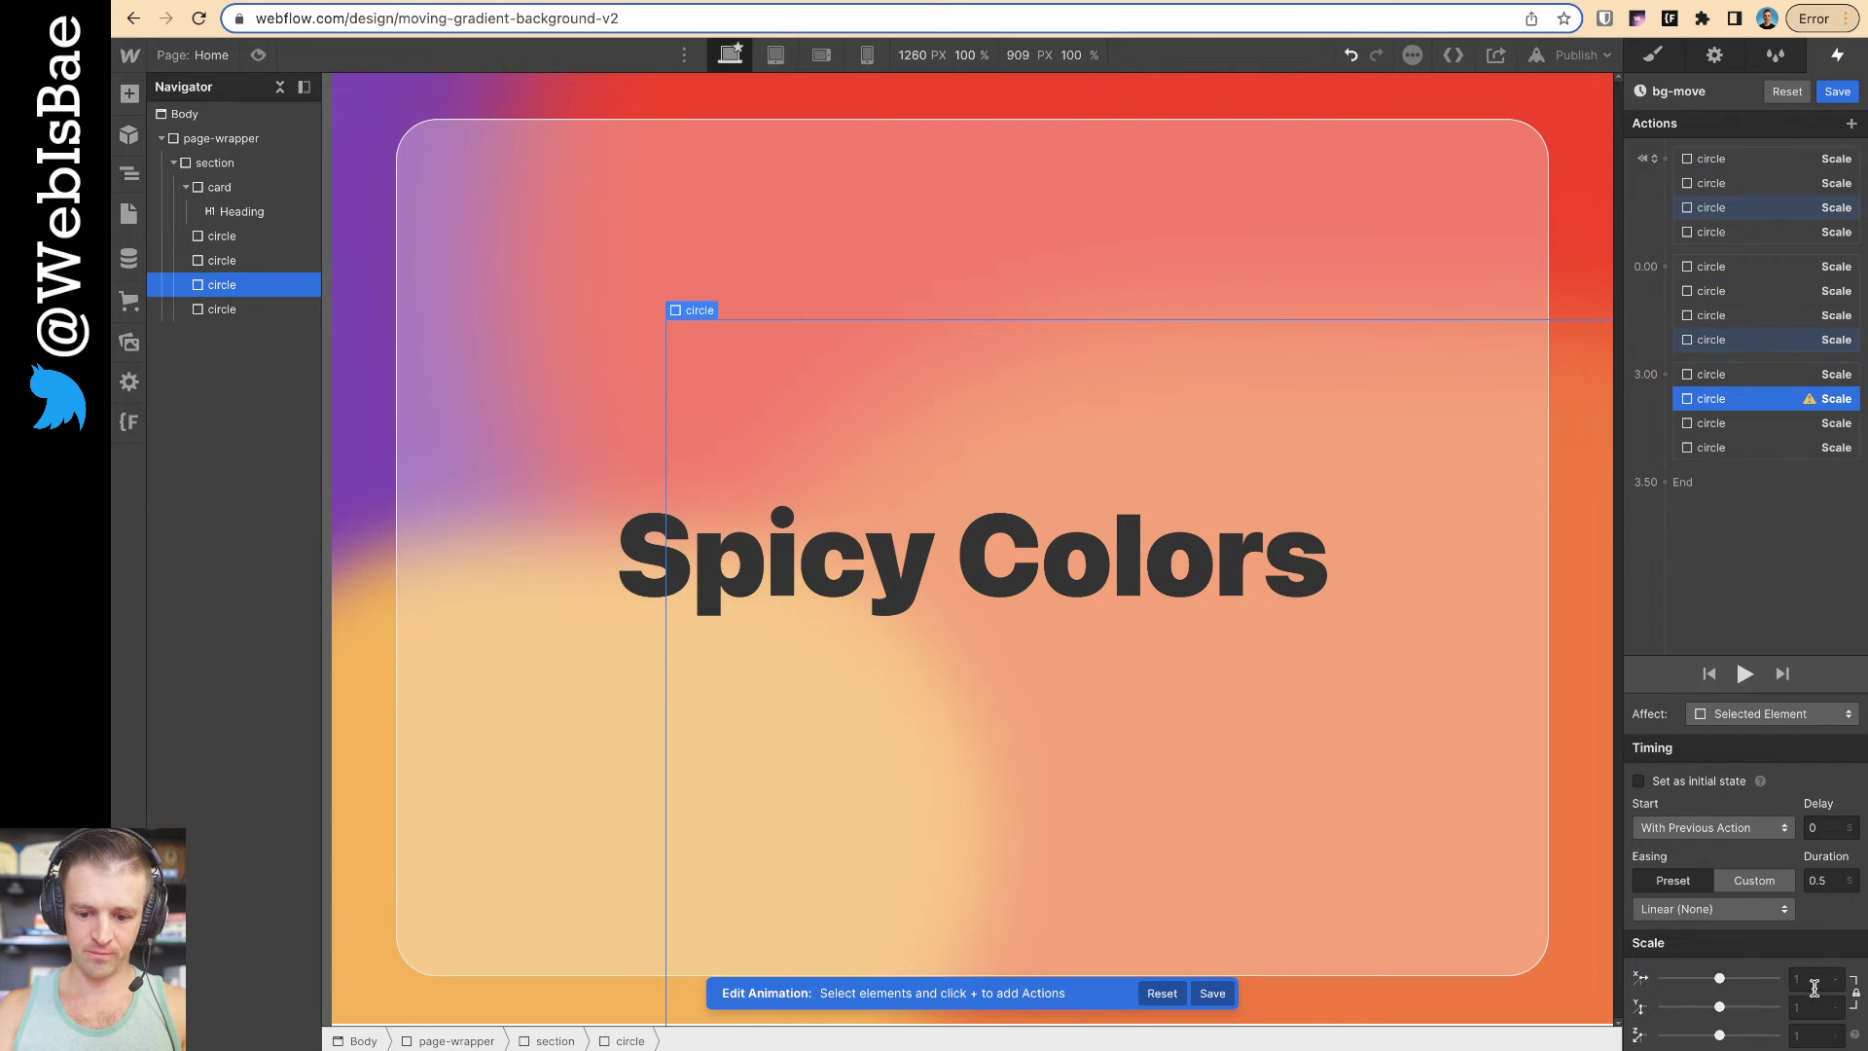
{"action": "type", "text": "0.7"}
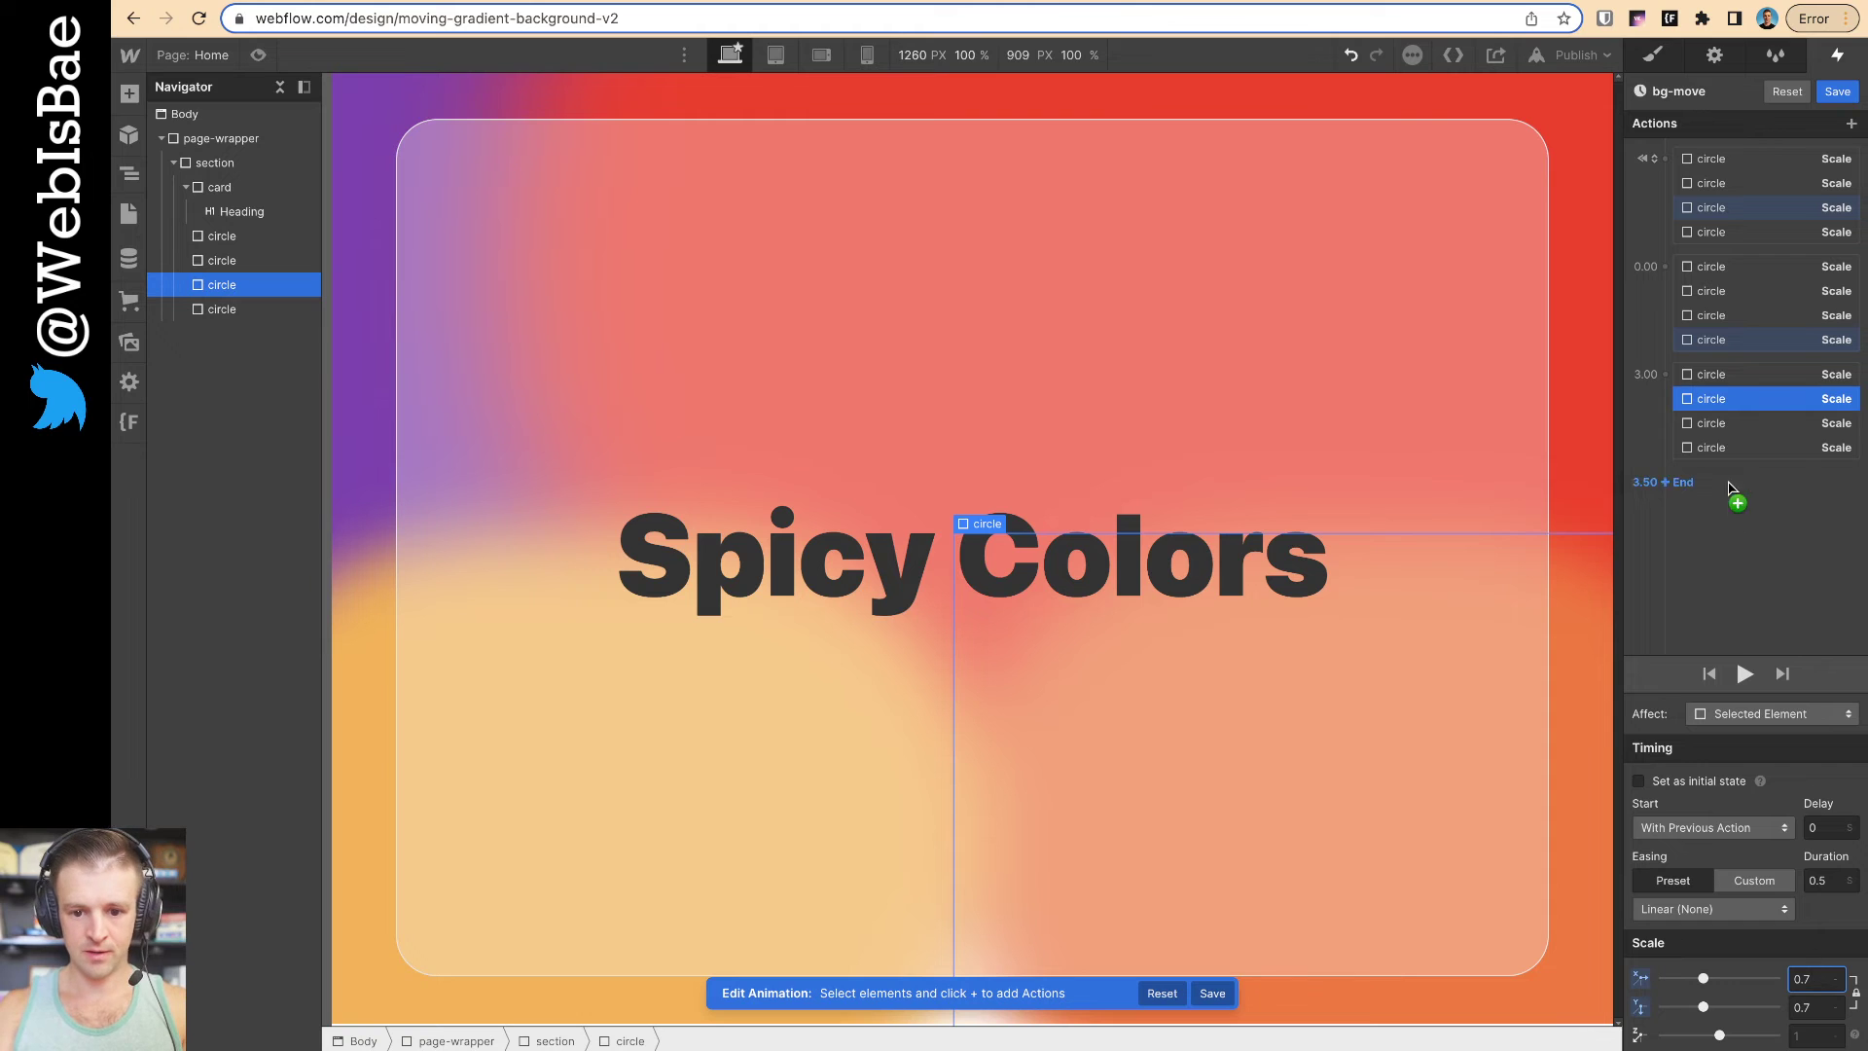
Start a new action group at 3.5 seconds with a Scale action of 1.5 for the orange circle
{"action": "left_click", "coordinate": [1722, 376]}
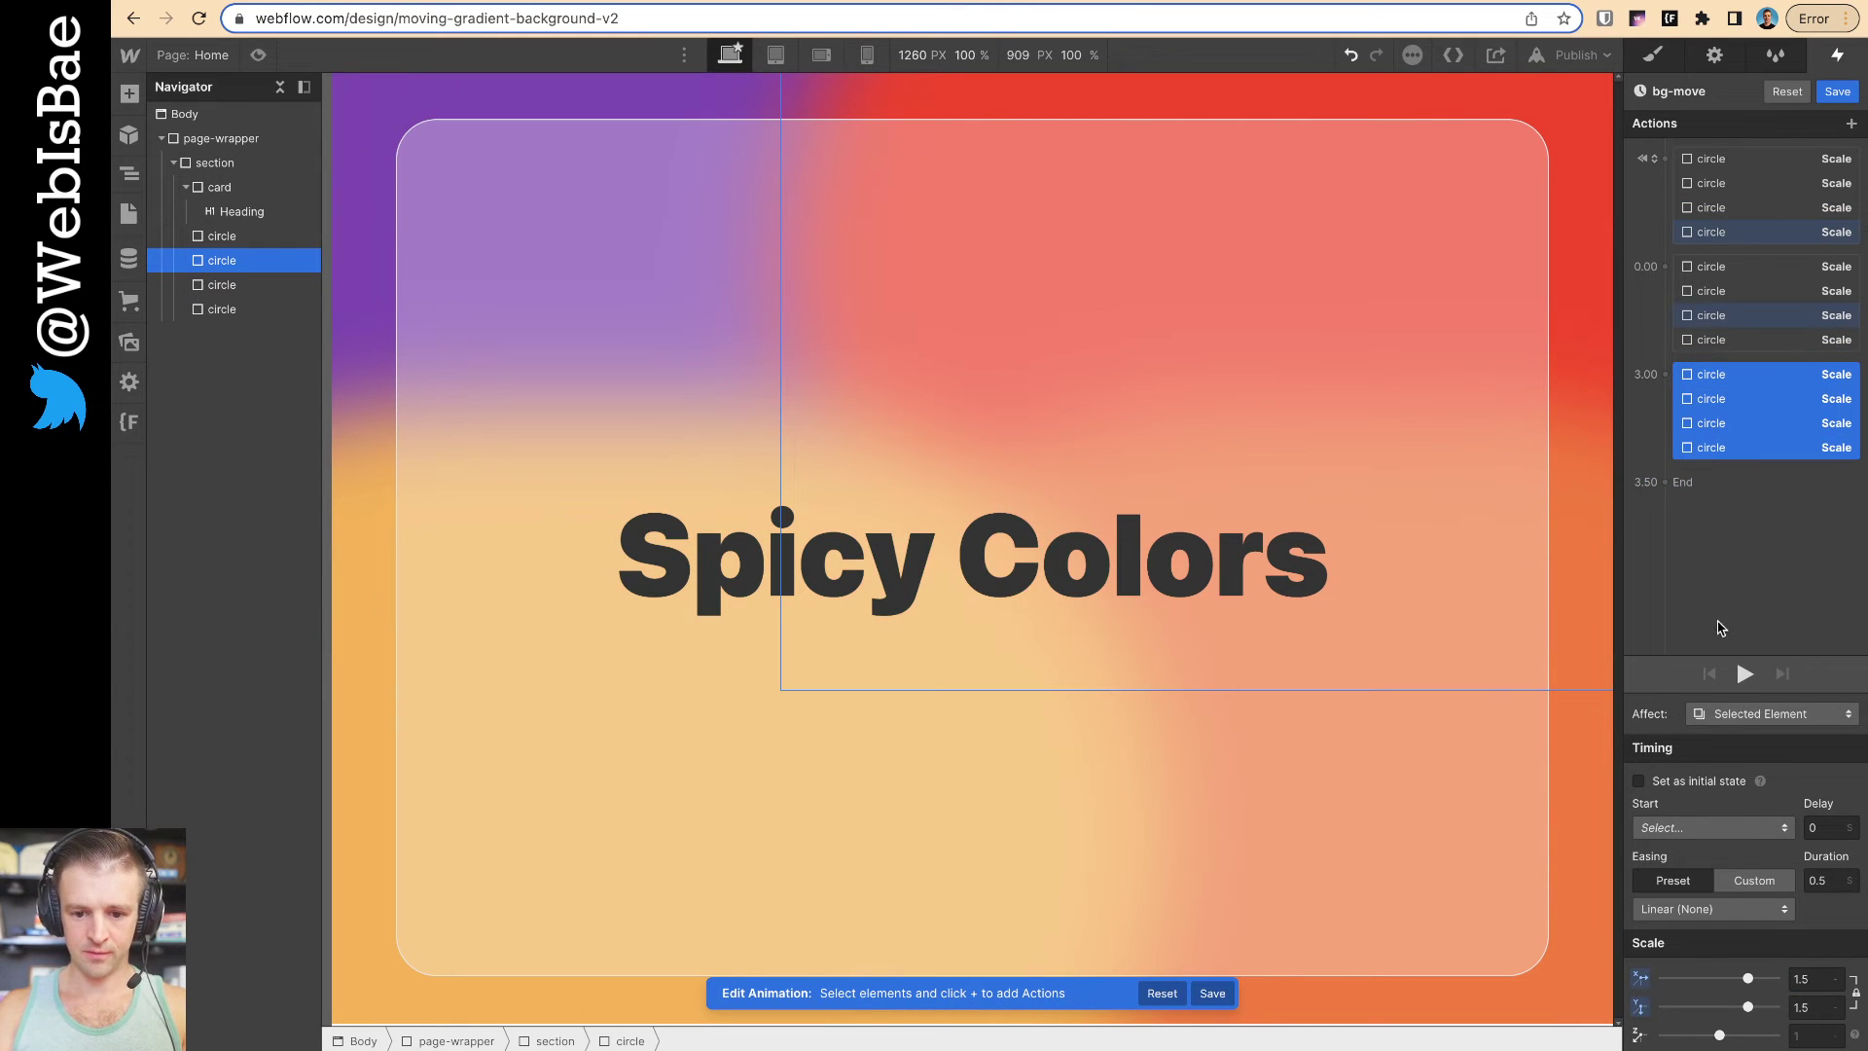
{"action": "left_click", "coordinate": [1718, 627]}
{"action": "left_click", "coordinate": [1722, 207]}
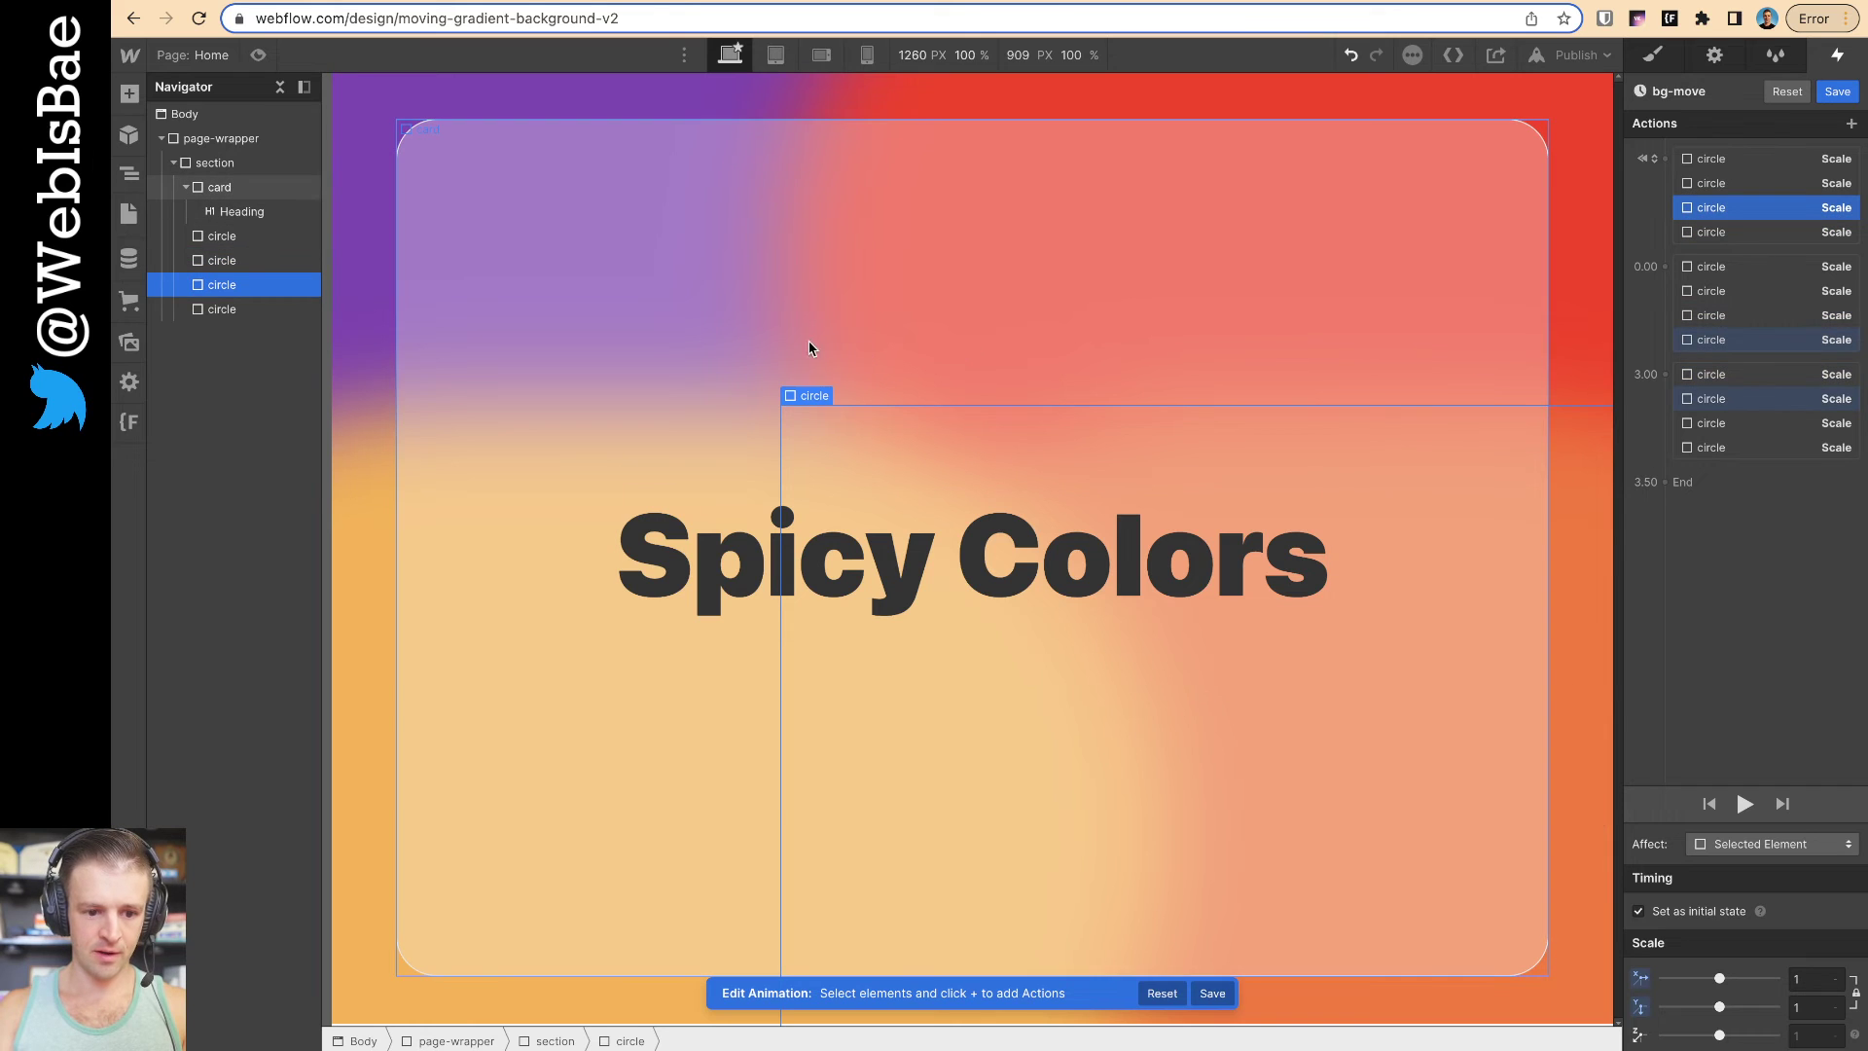
{"action": "left_click", "coordinate": [1668, 482]}
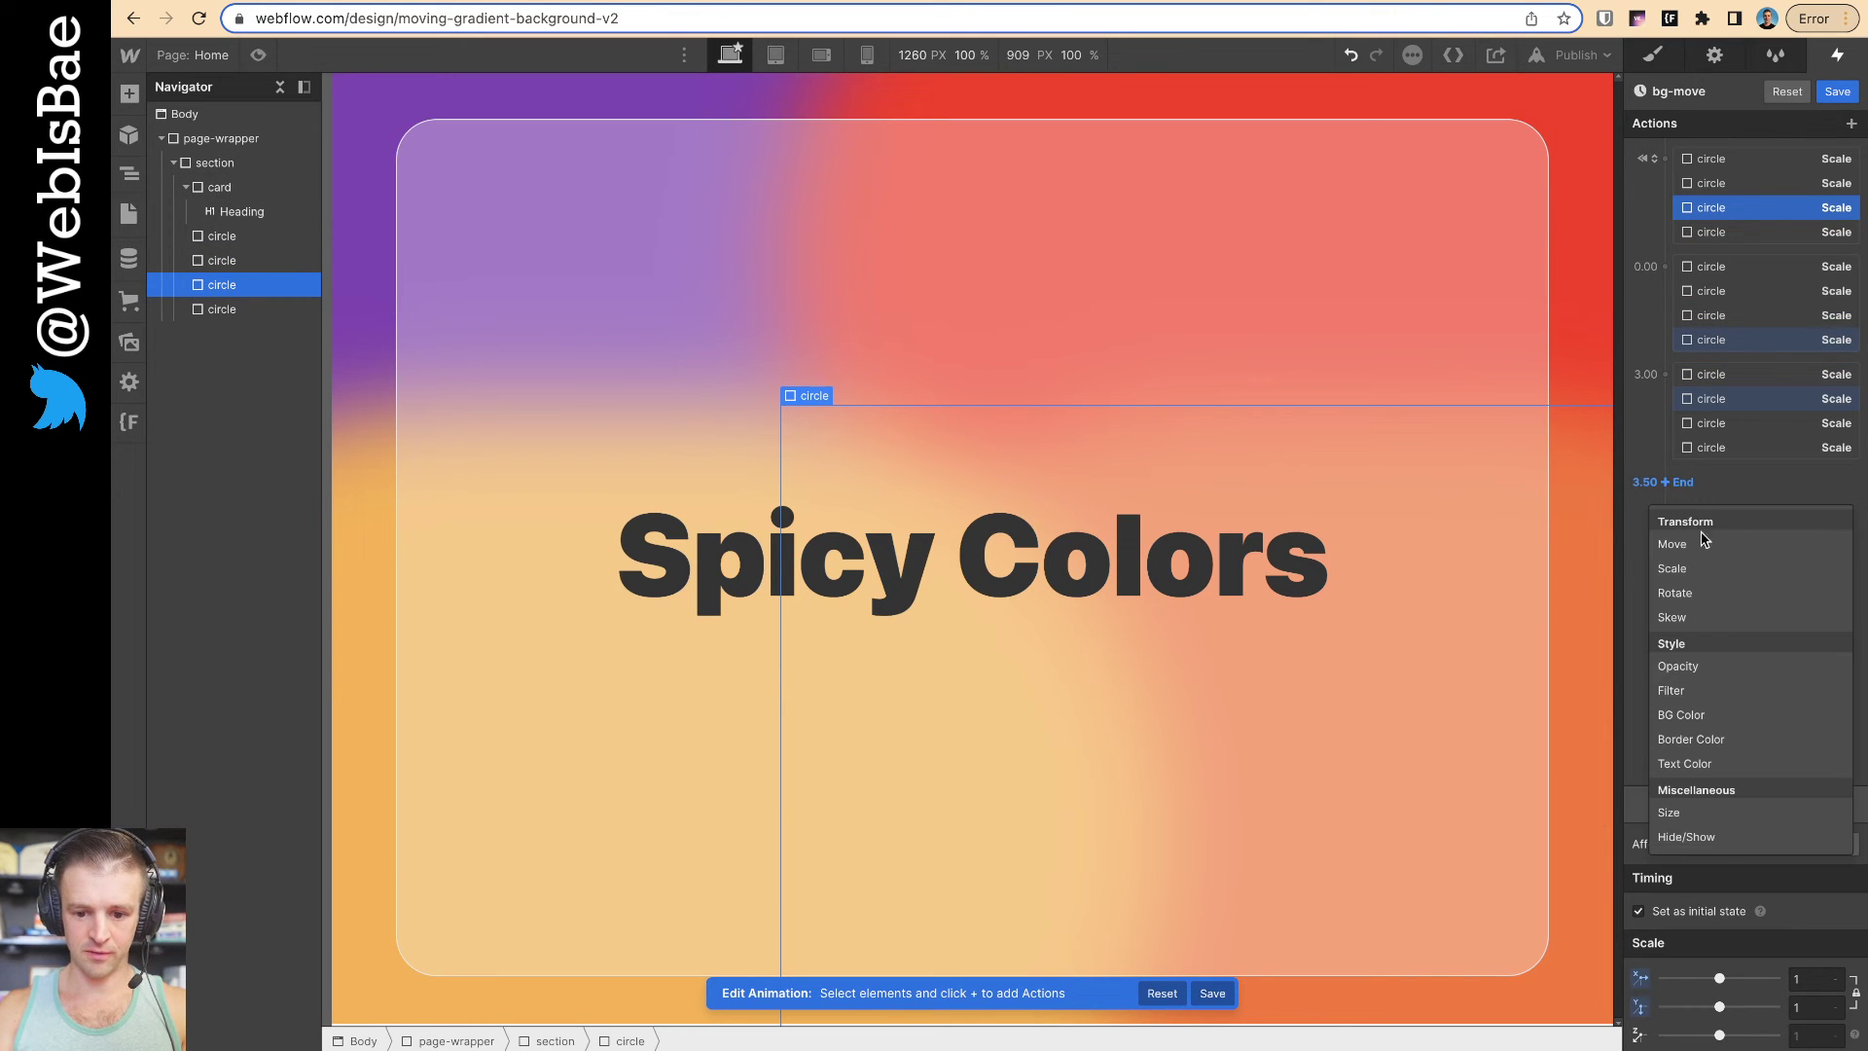
{"action": "left_click", "coordinate": [1702, 568]}
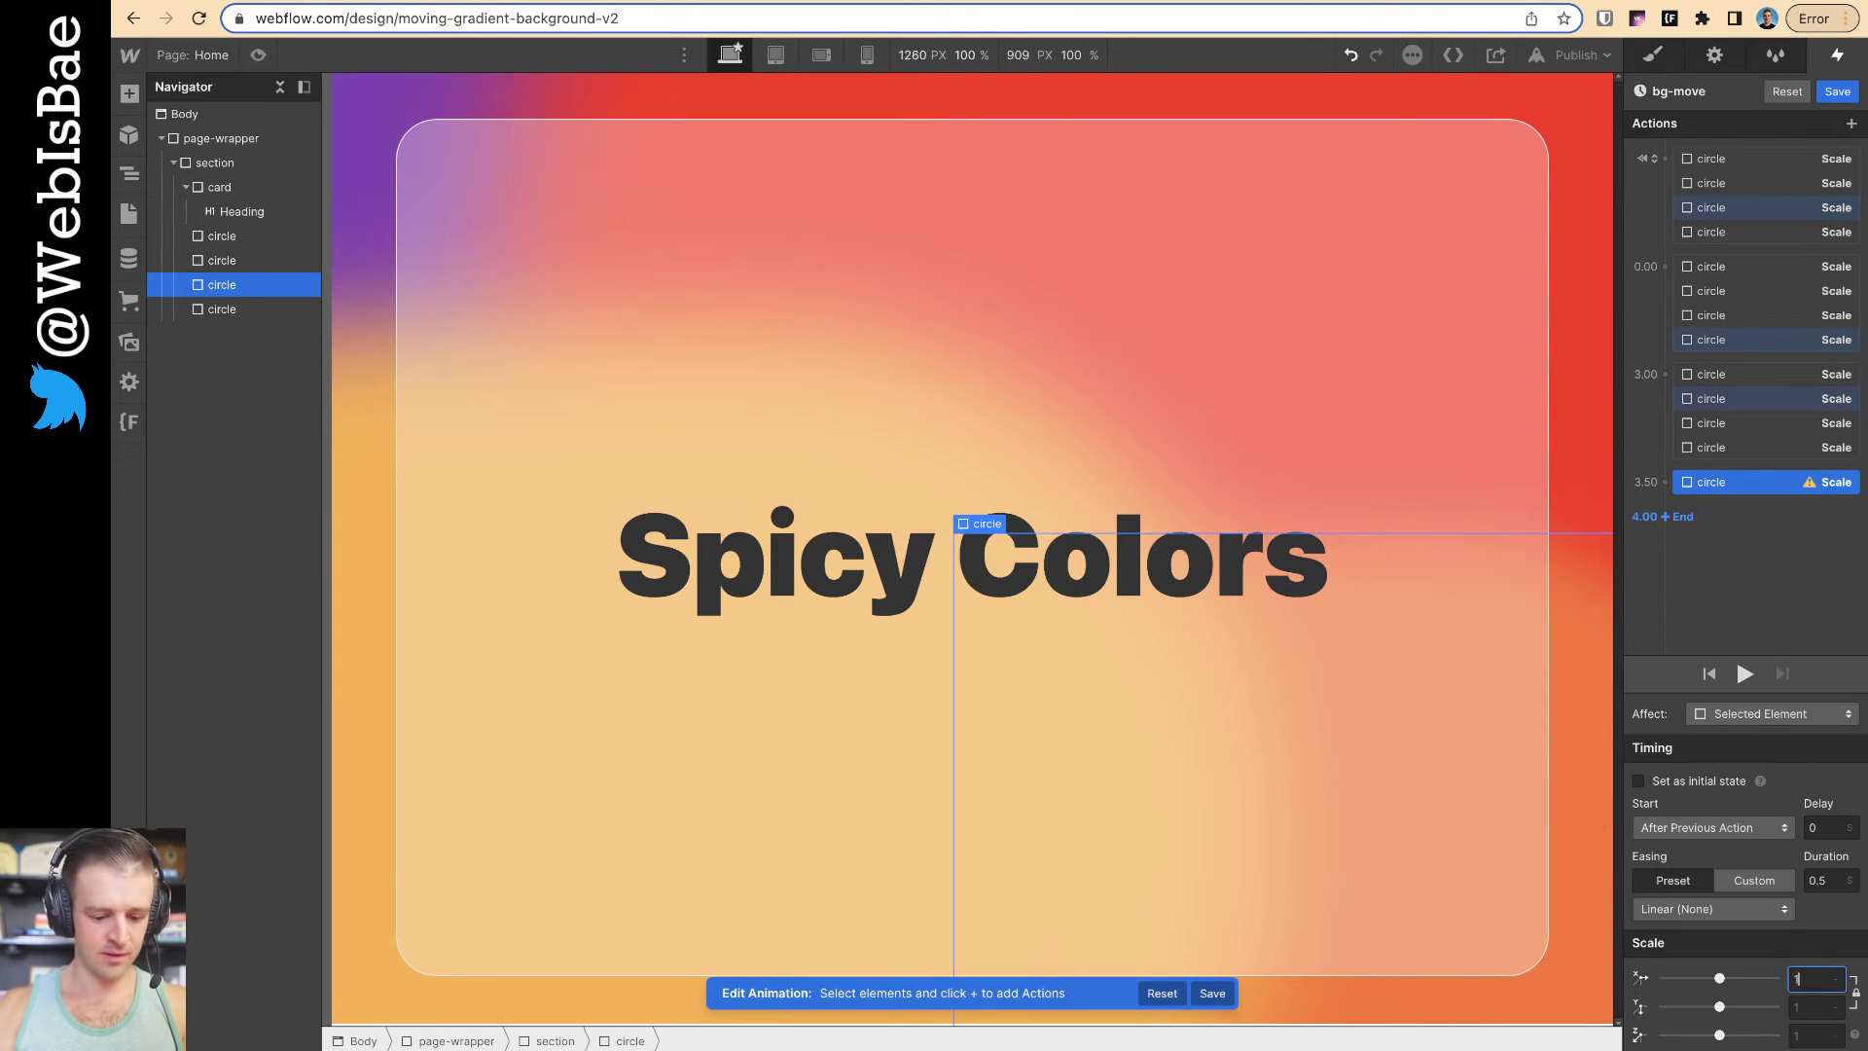
{"action": "type", "text": ".5"}
Add a Scale action of 1.2 for the purple circle to the group at 3.5 seconds
{"action": "left_click", "coordinate": [259, 236]}
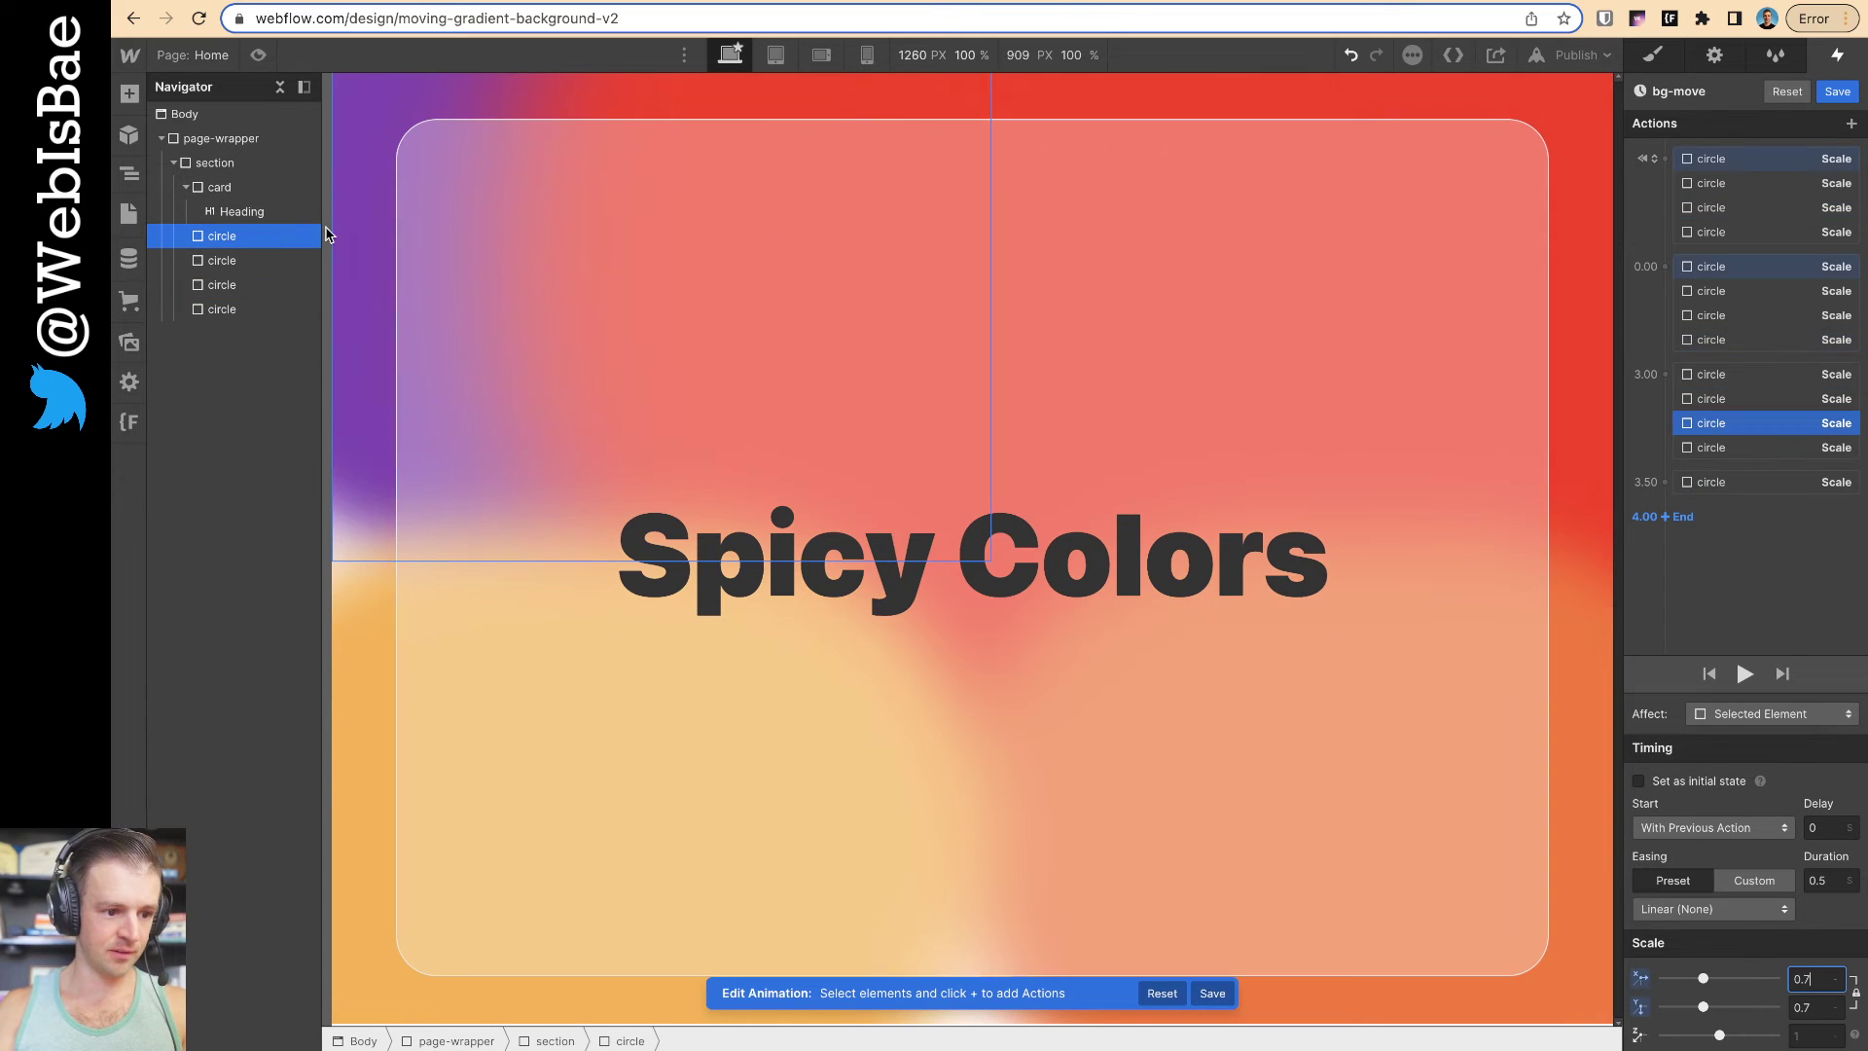
{"action": "left_click", "coordinate": [1665, 482]}
{"action": "left_click", "coordinate": [1701, 568]}
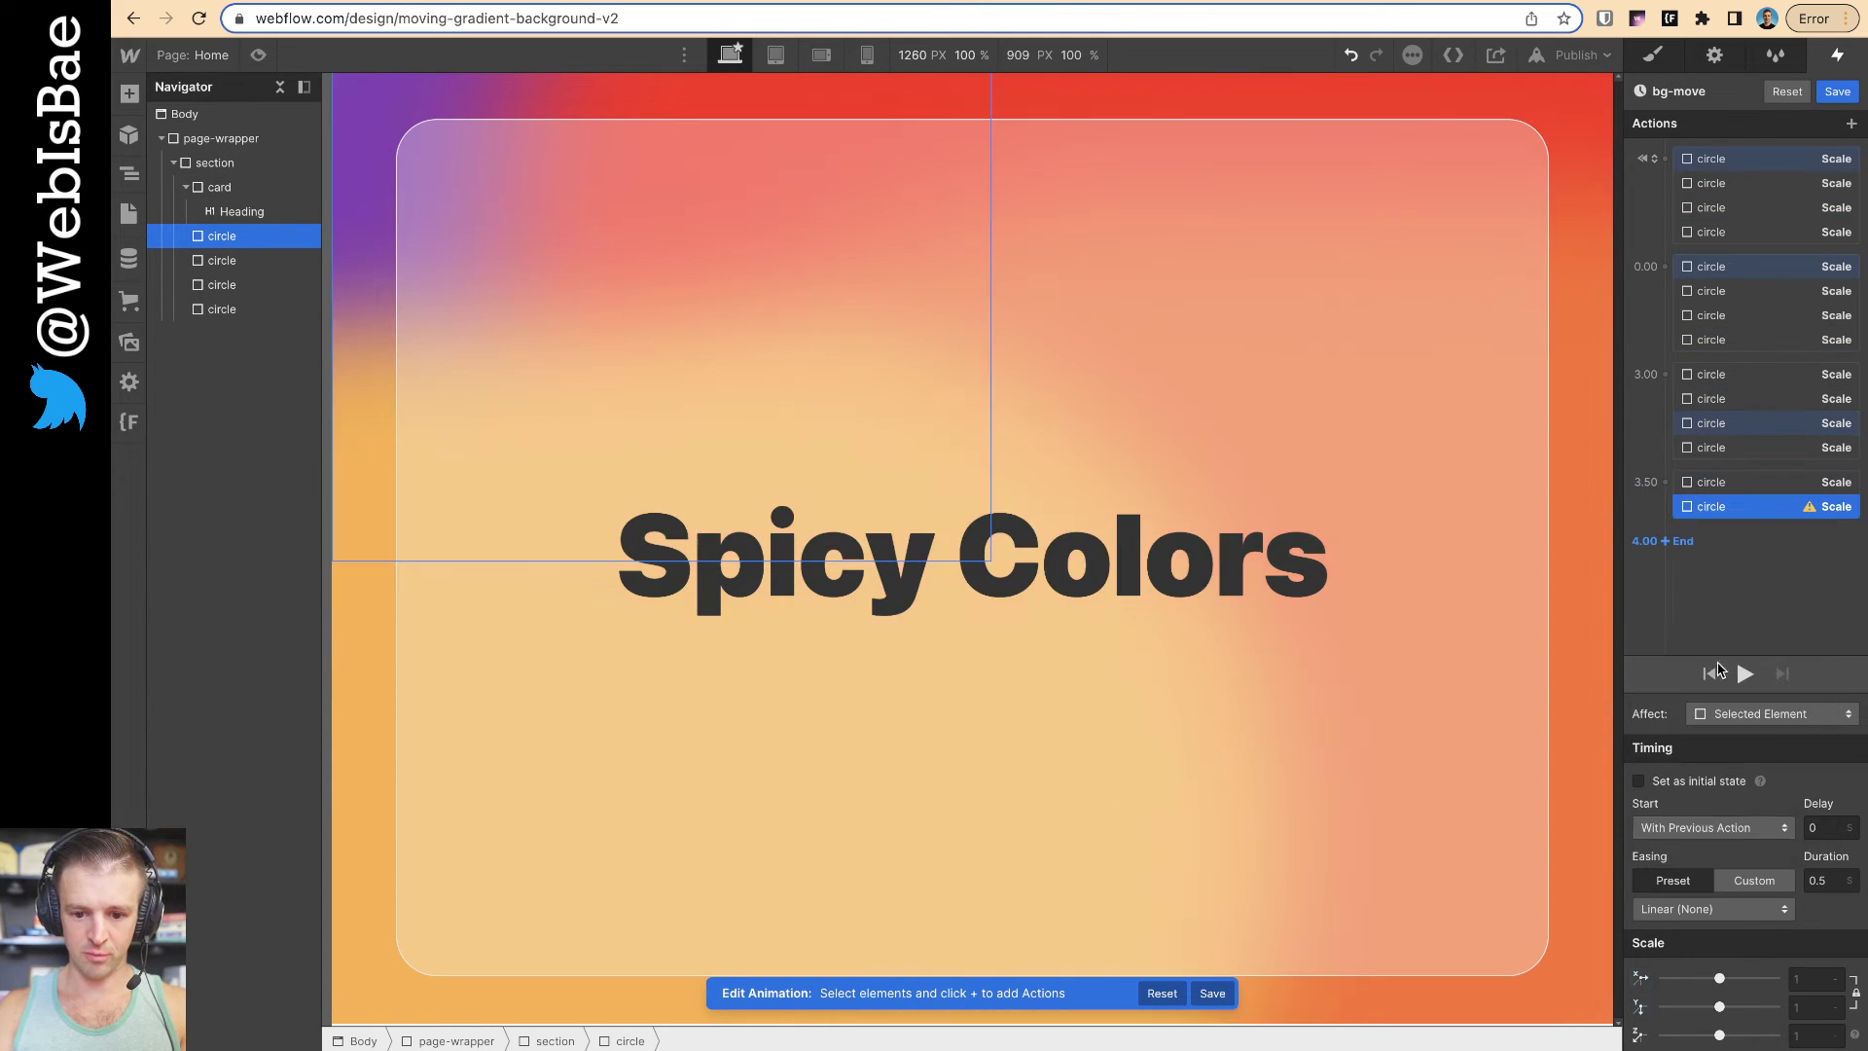
{"action": "type", "text": ".2"}
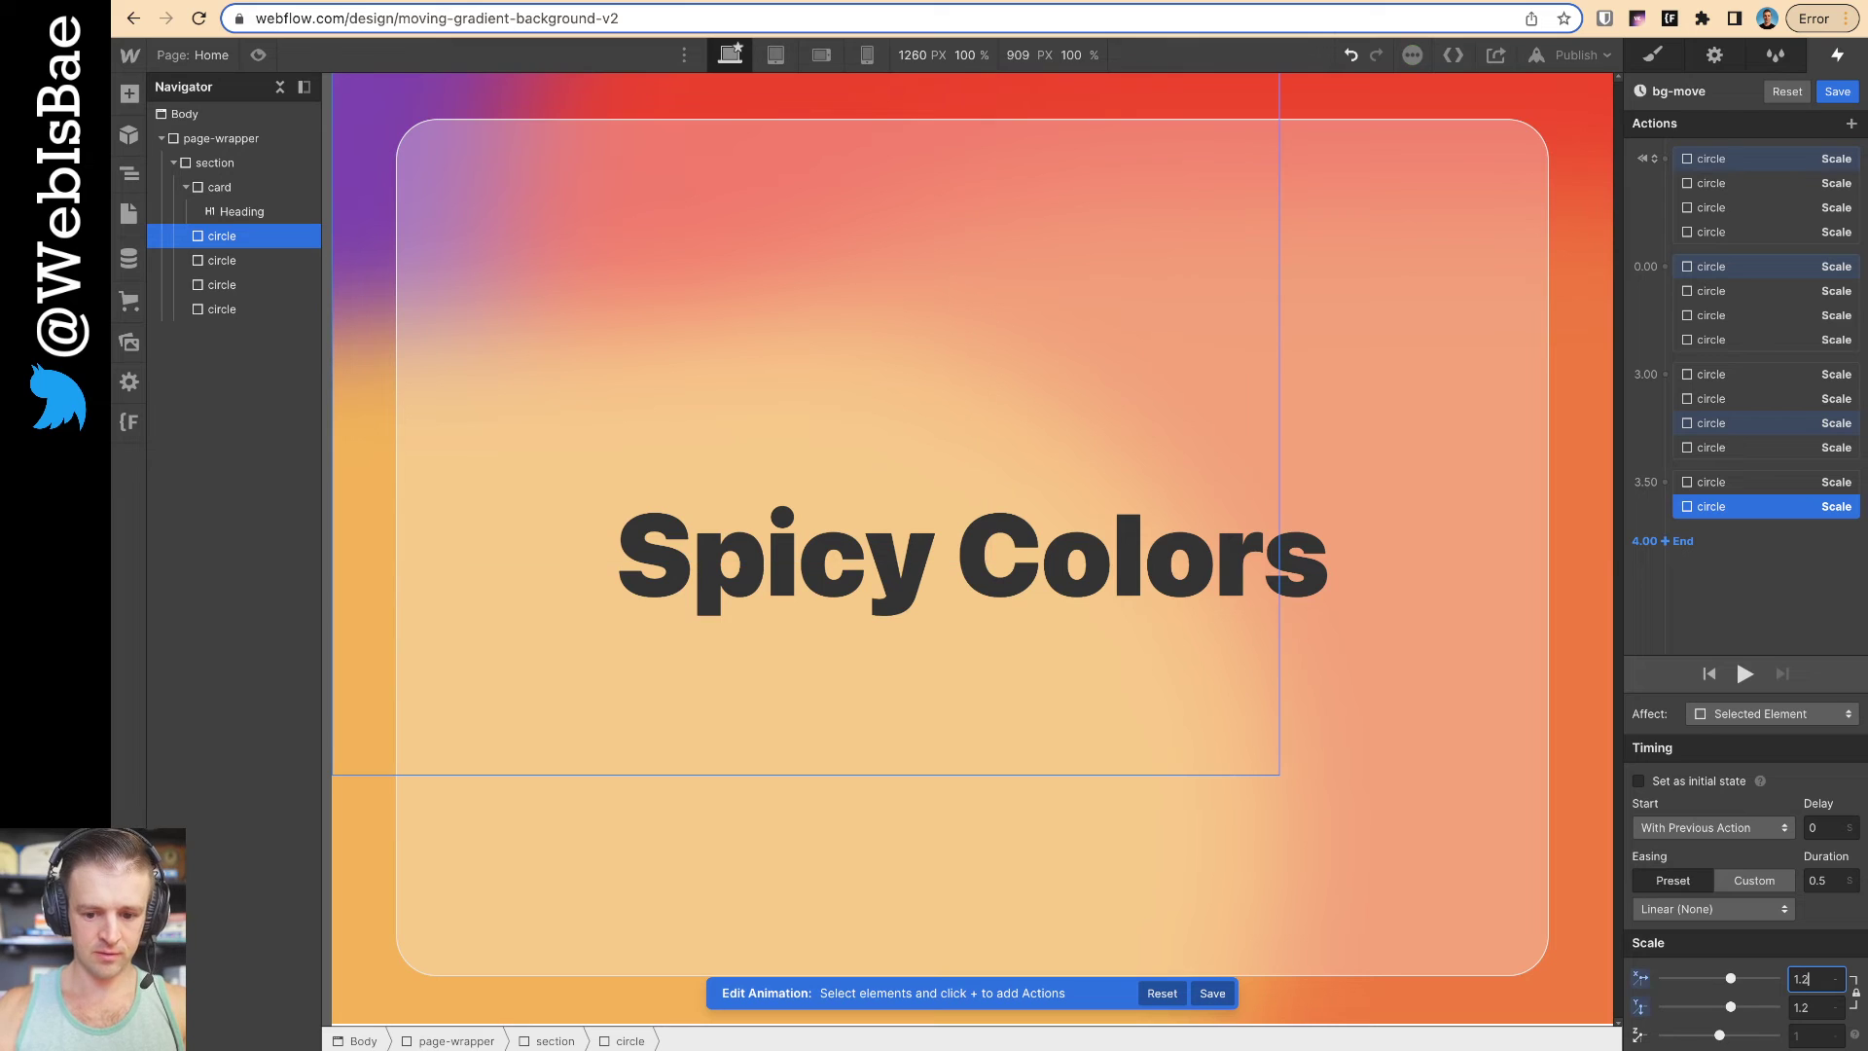
Add a Scale action of 0.7 for the red circle to the group at 3.5 seconds
{"action": "left_click", "coordinate": [233, 260]}
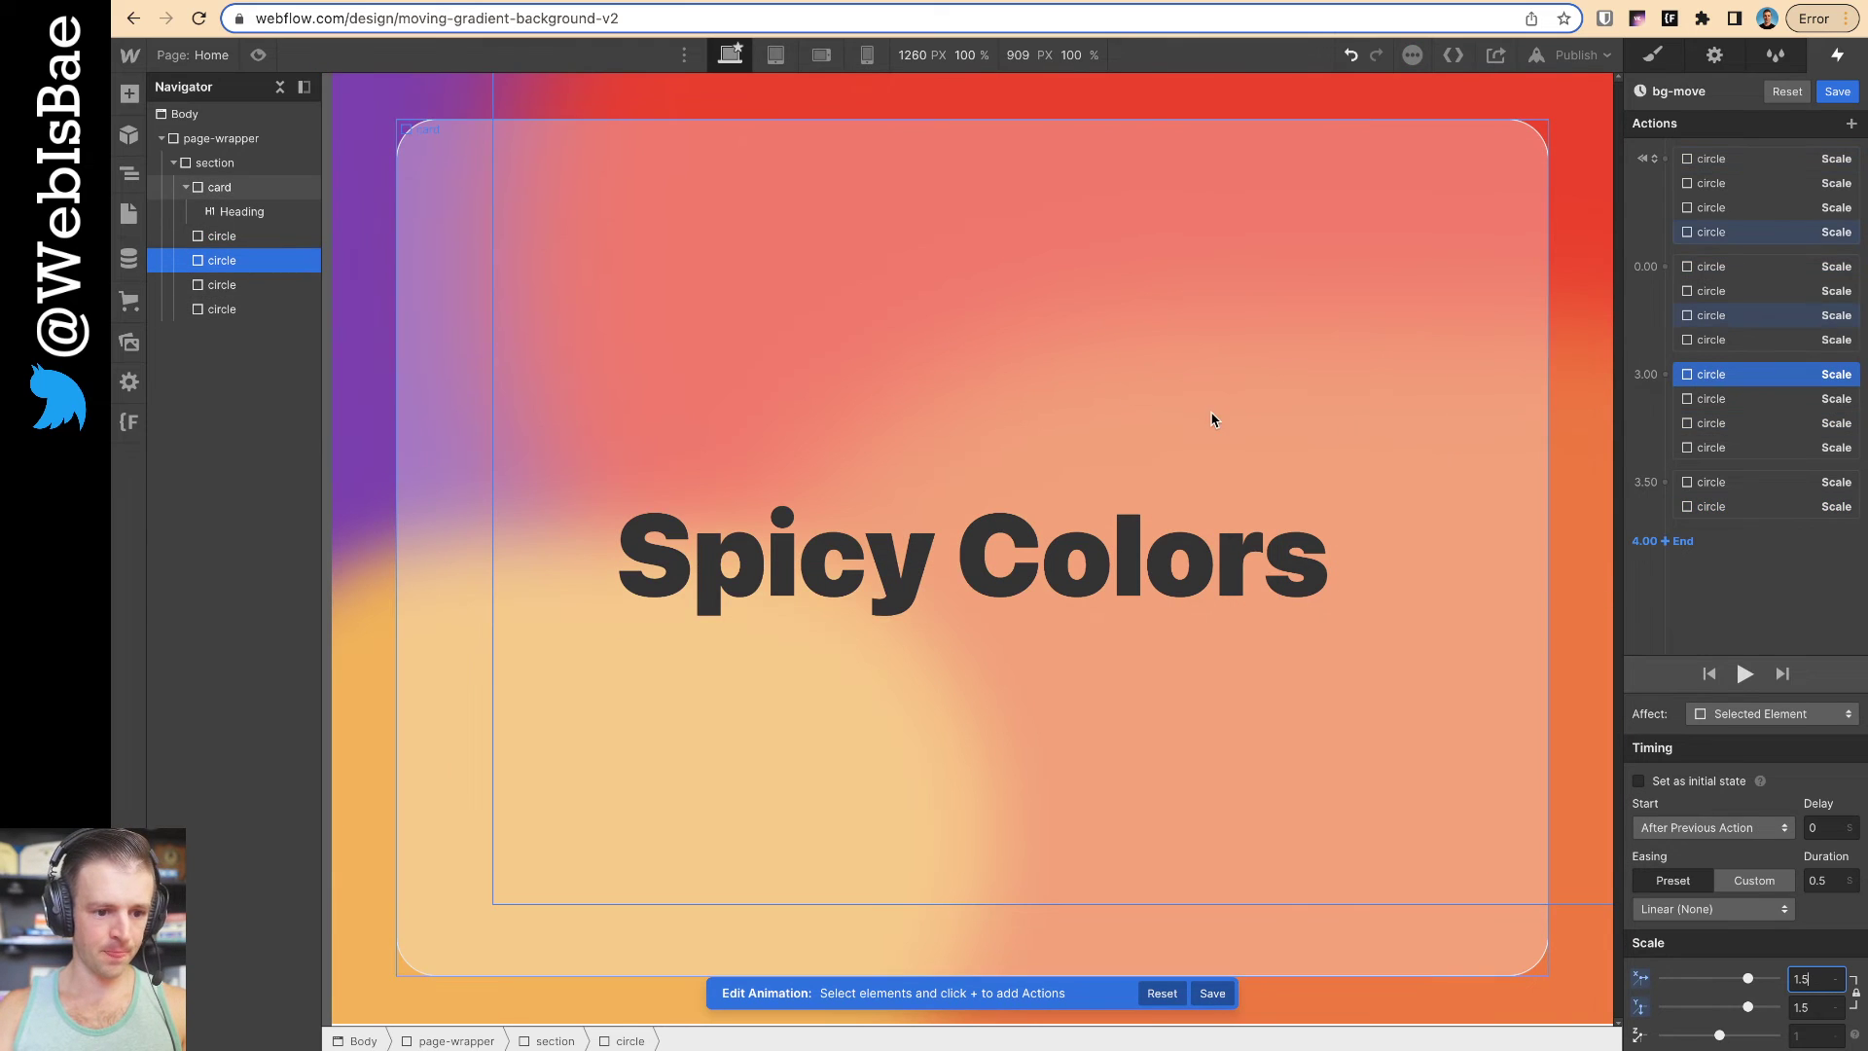
{"action": "left_click", "coordinate": [1665, 482]}
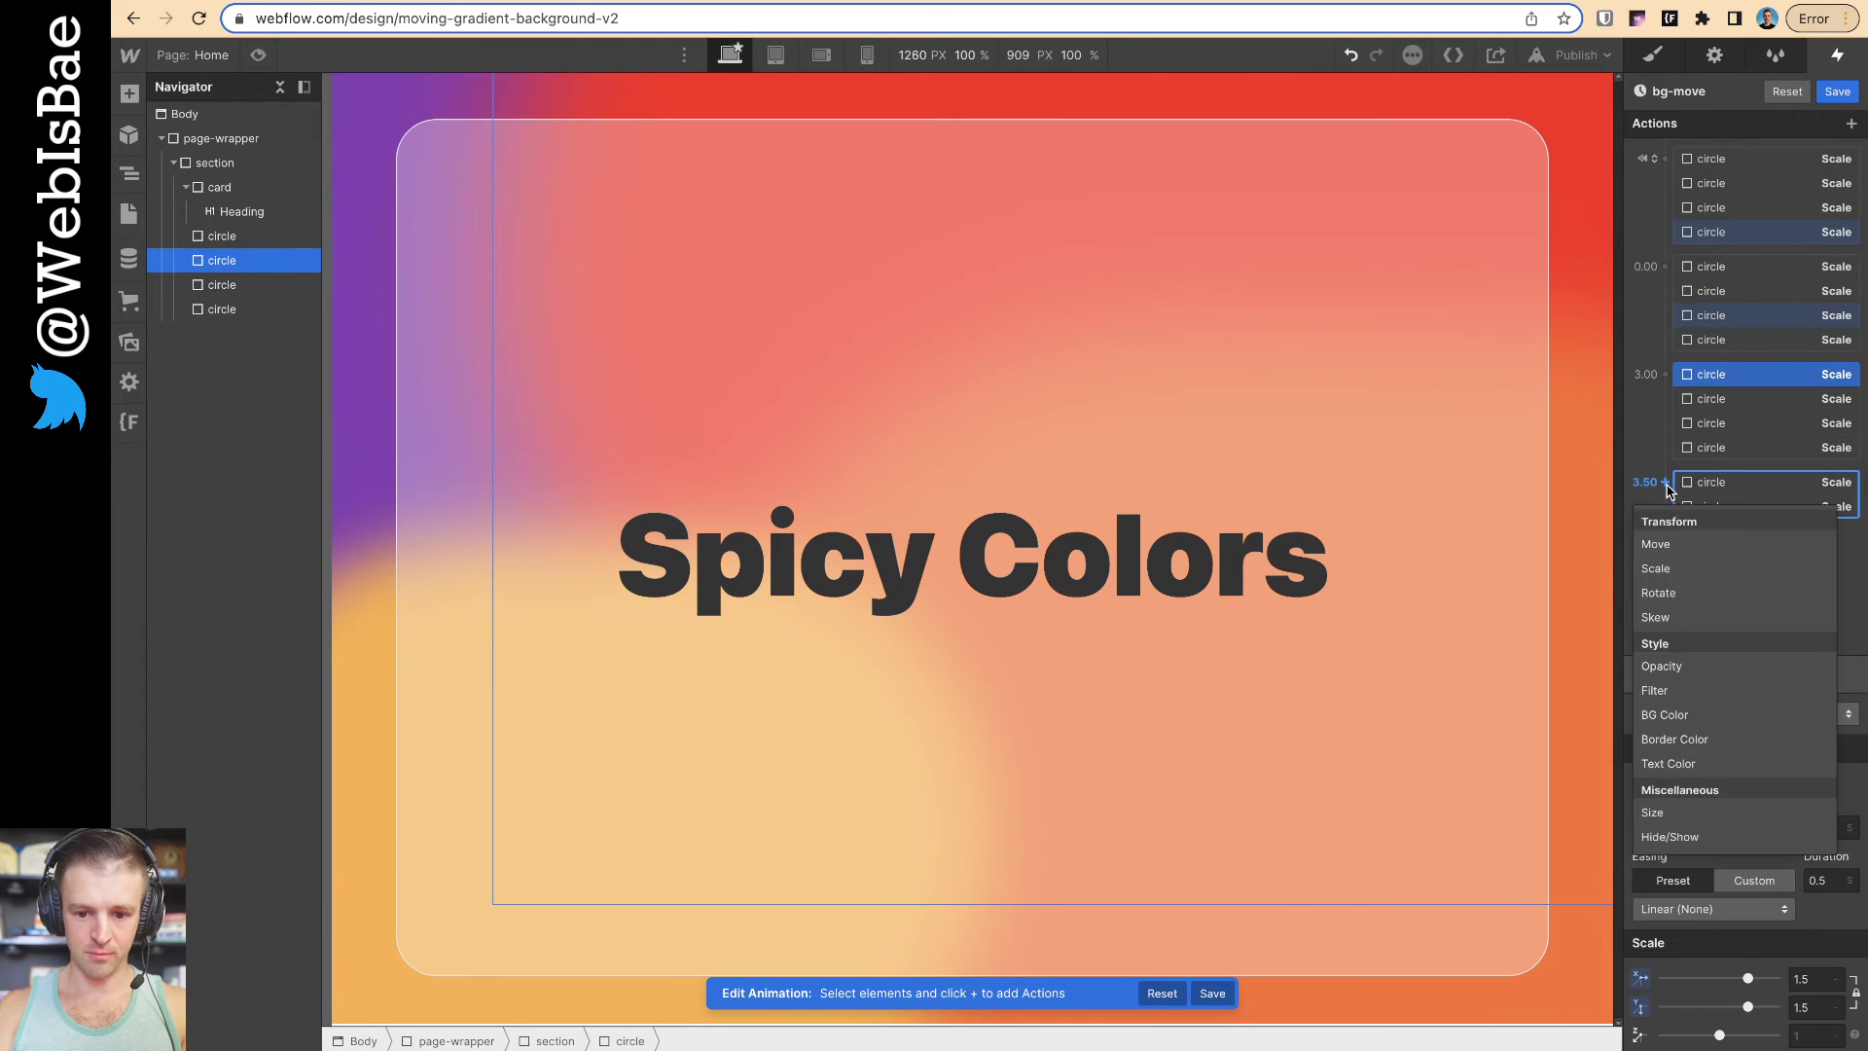
{"action": "left_click", "coordinate": [1702, 566]}
{"action": "type", "text": "0.7"}
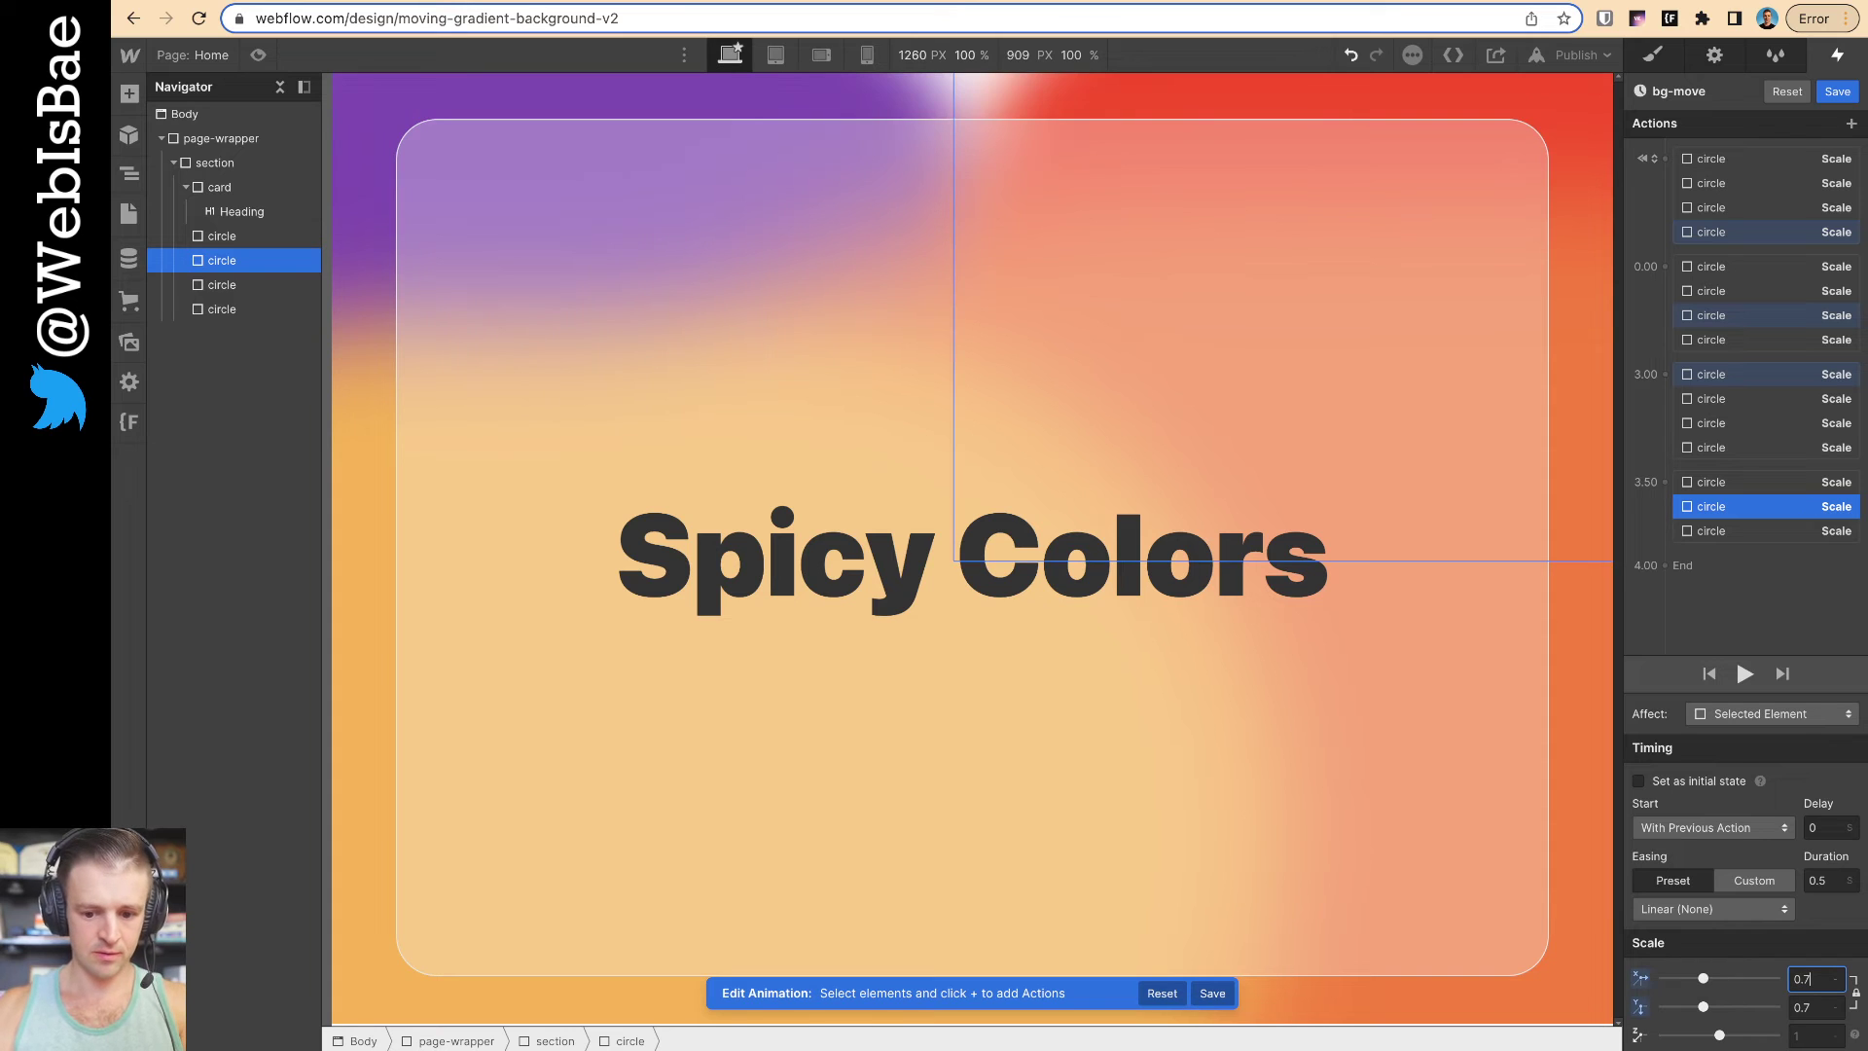
Add a Scale action of 0.7 for the yellow circle to the group at 3.5 seconds
{"action": "left_click", "coordinate": [221, 309]}
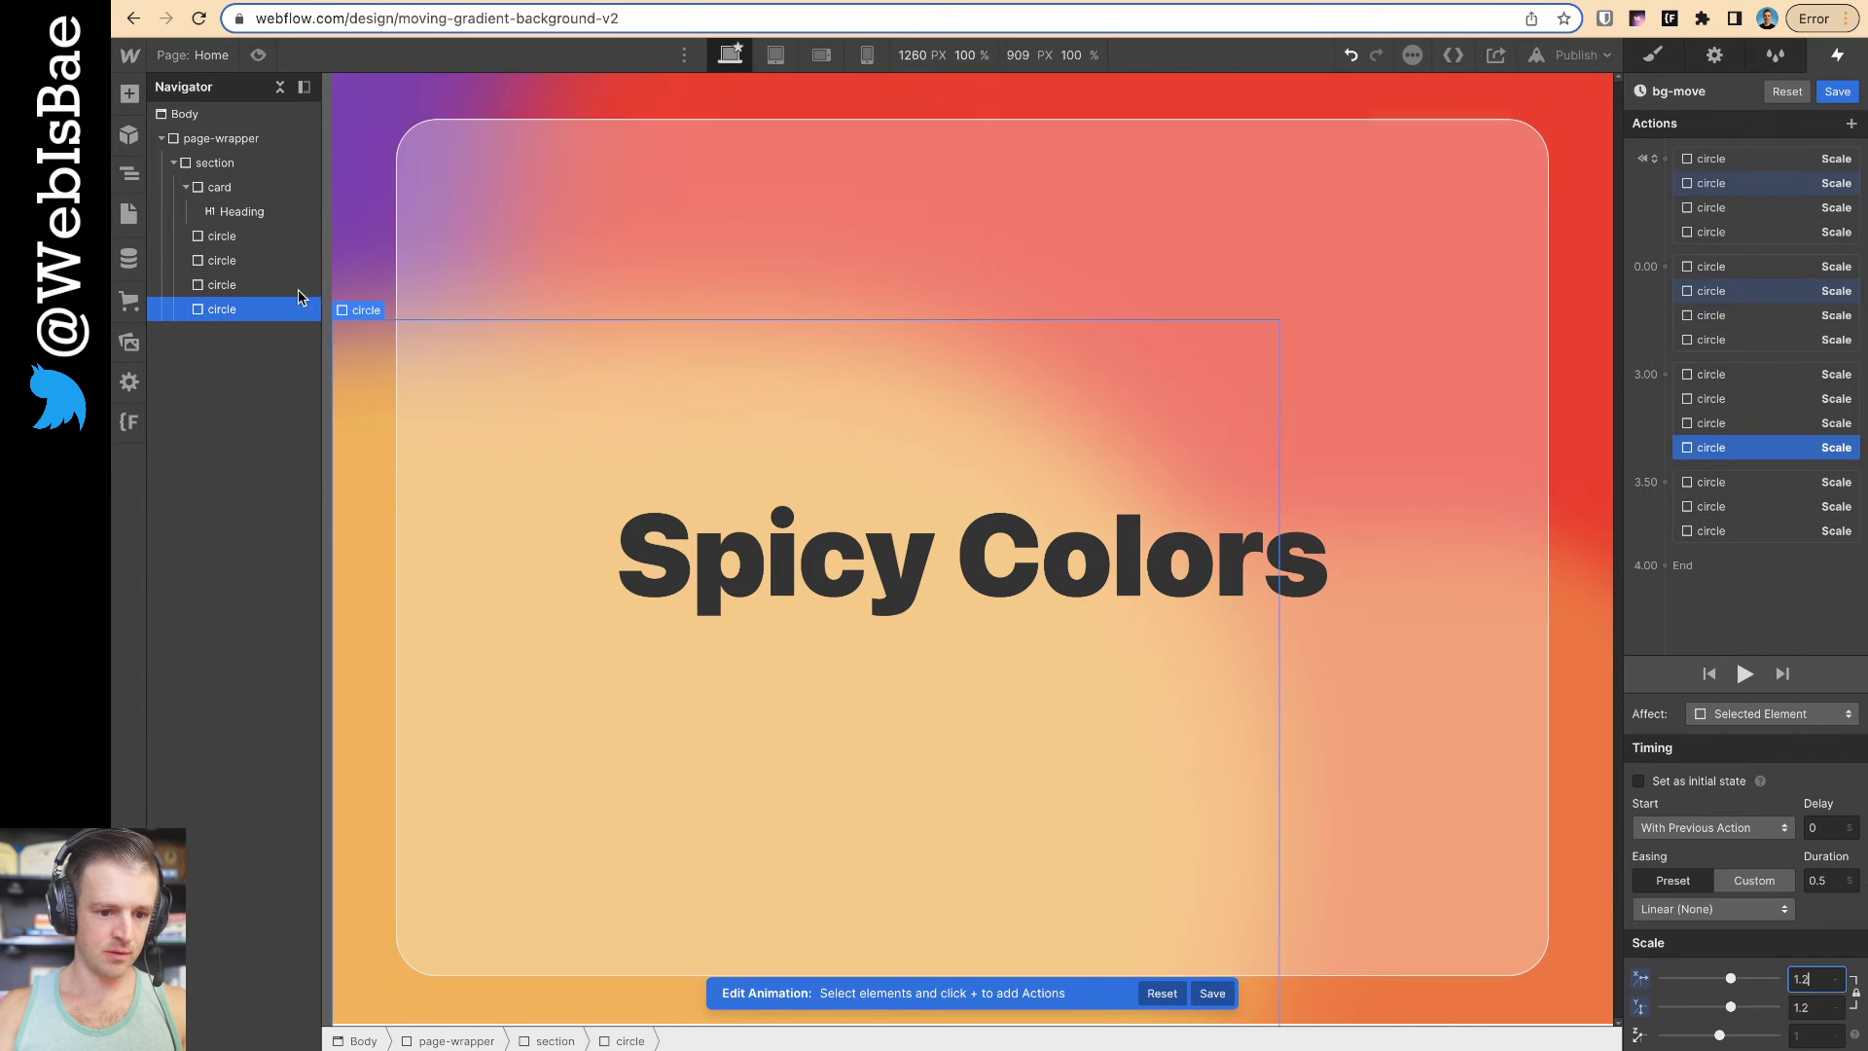
{"action": "left_click", "coordinate": [1665, 483]}
{"action": "left_click", "coordinate": [1702, 569]}
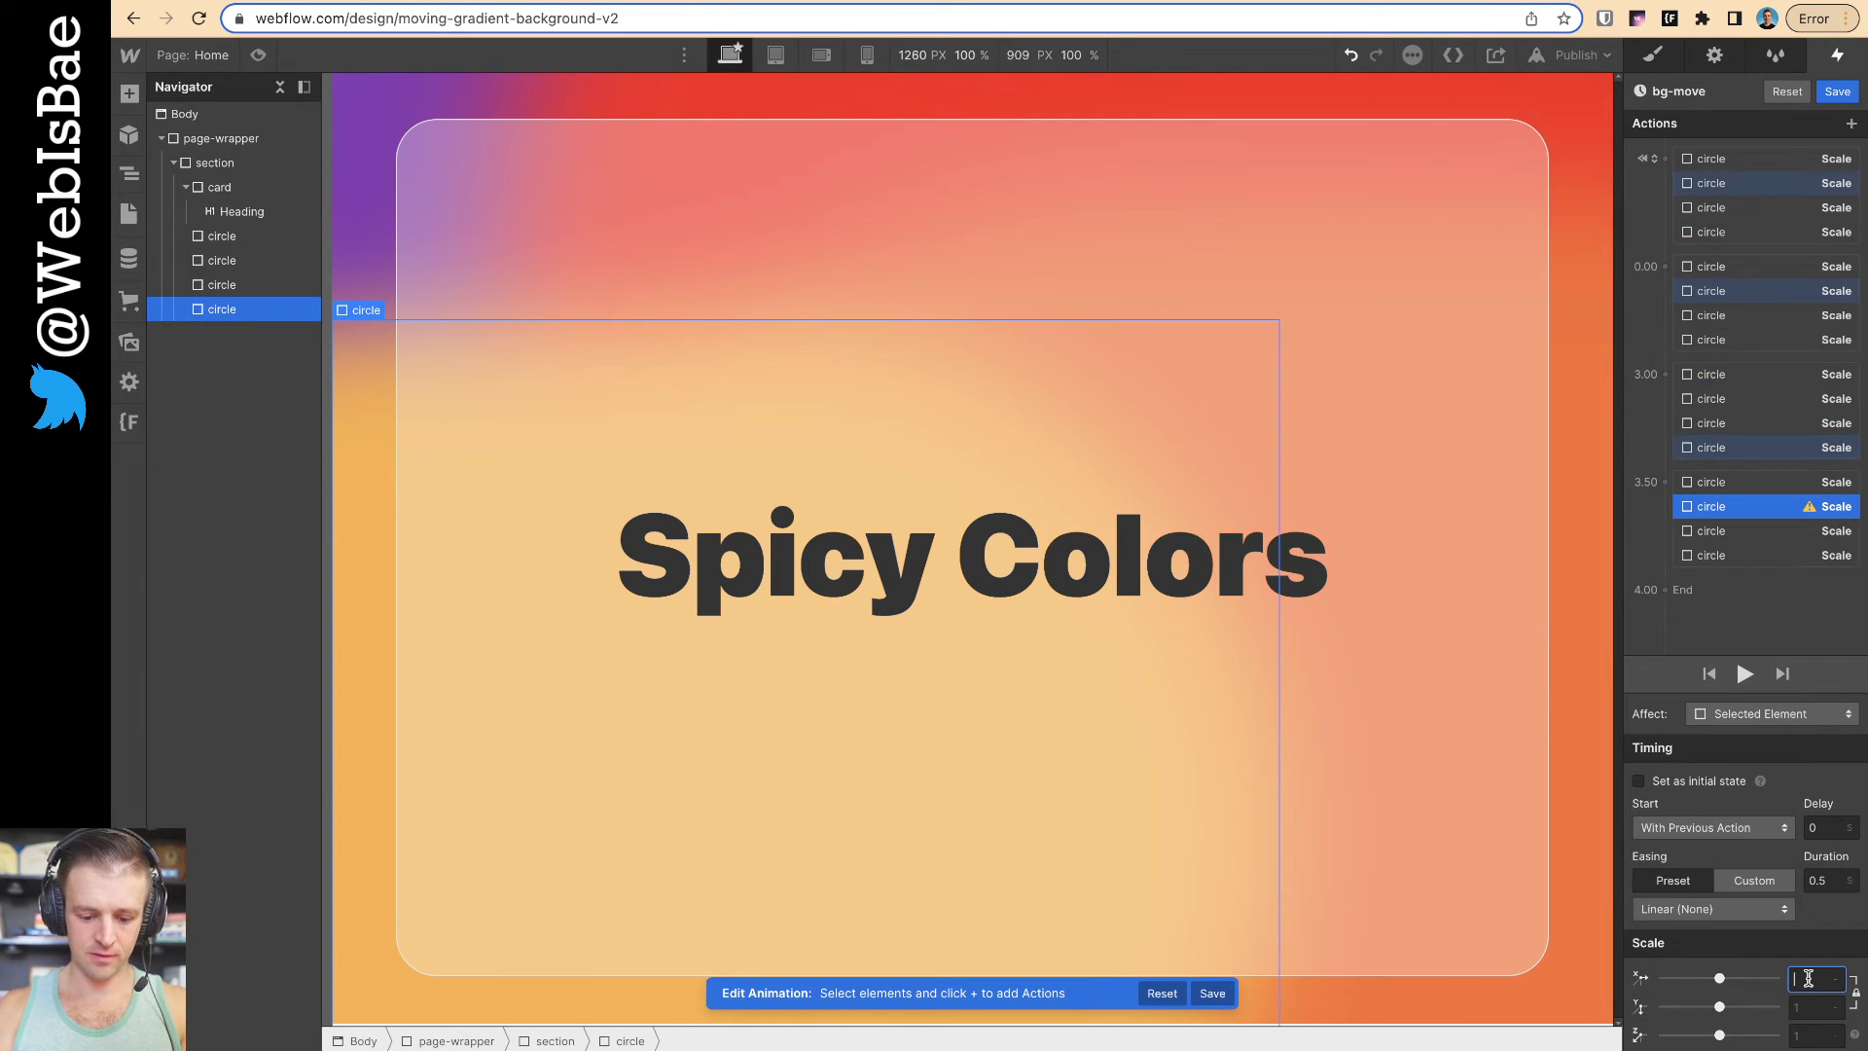
{"action": "type", "text": ".7"}
{"action": "key", "text": "Return"}
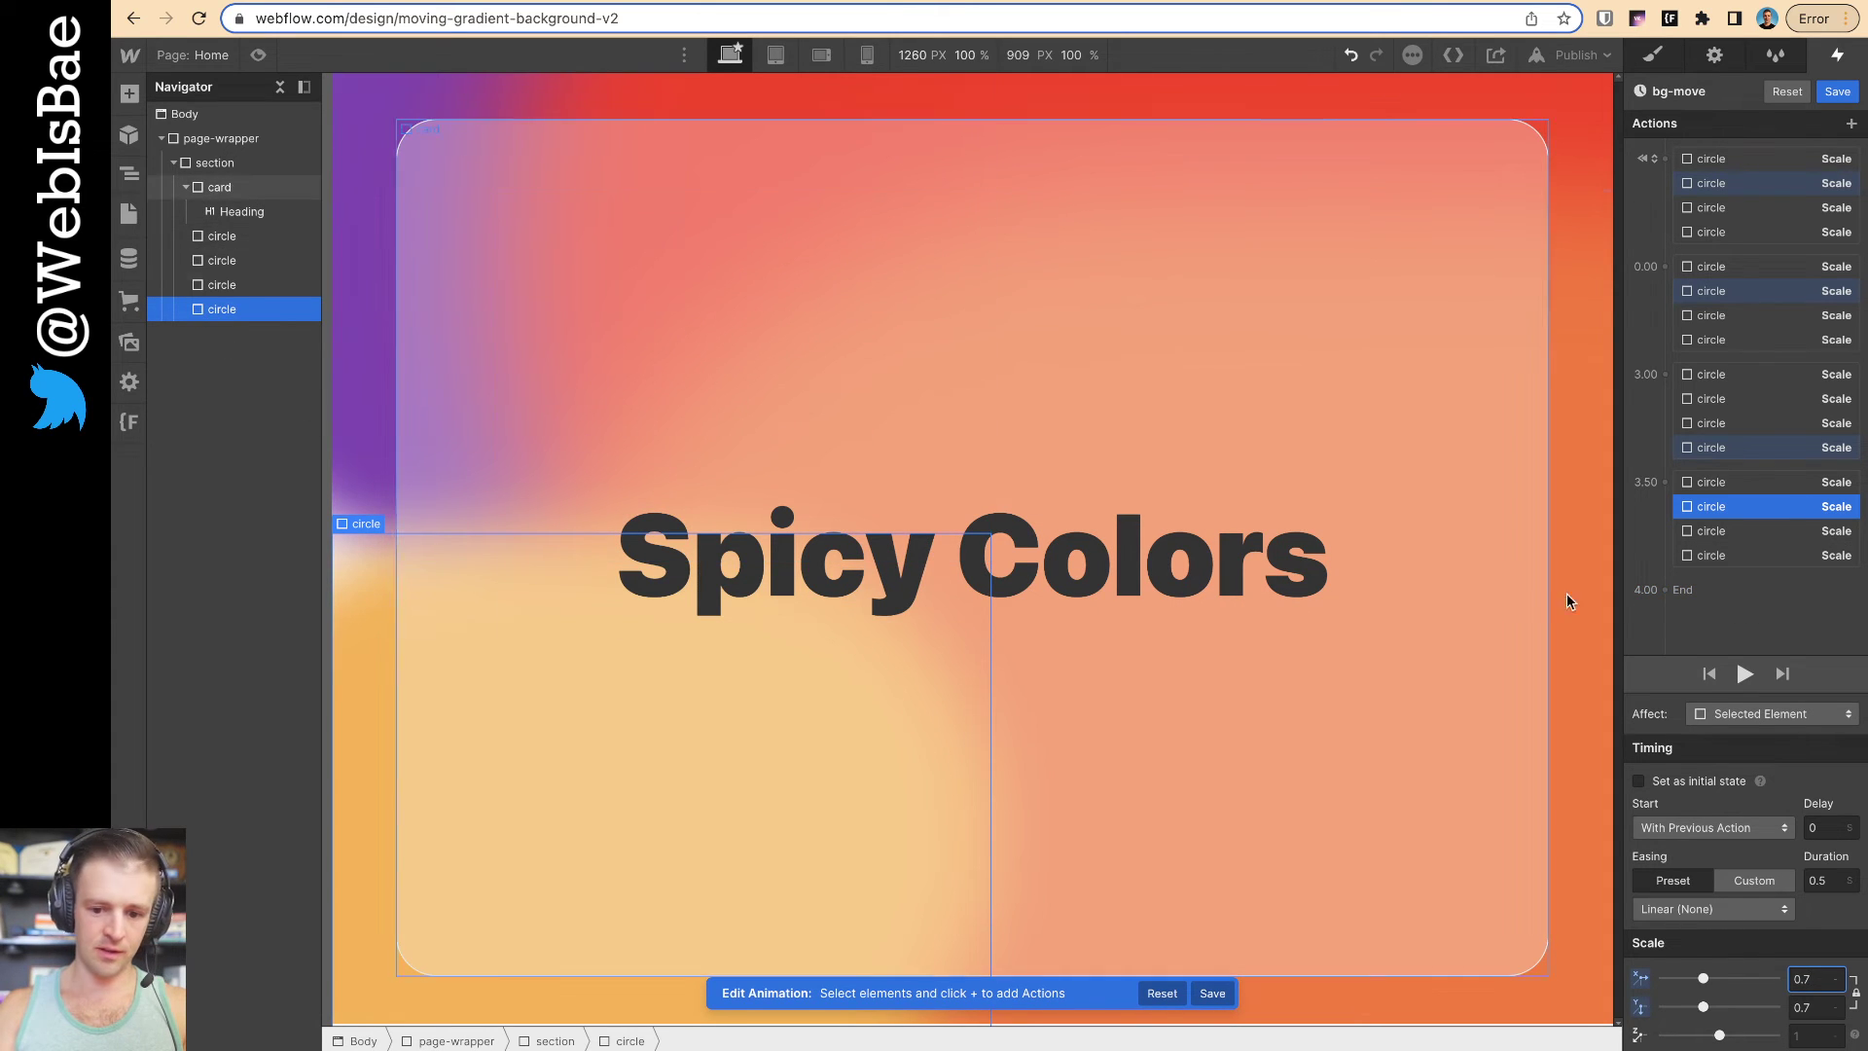
Start a new action group at 4 seconds with Scale actions of 1.5 for the yellow circle and 0.7 for the purple circle
{"action": "left_click", "coordinate": [1665, 590]}
{"action": "left_click", "coordinate": [1702, 676]}
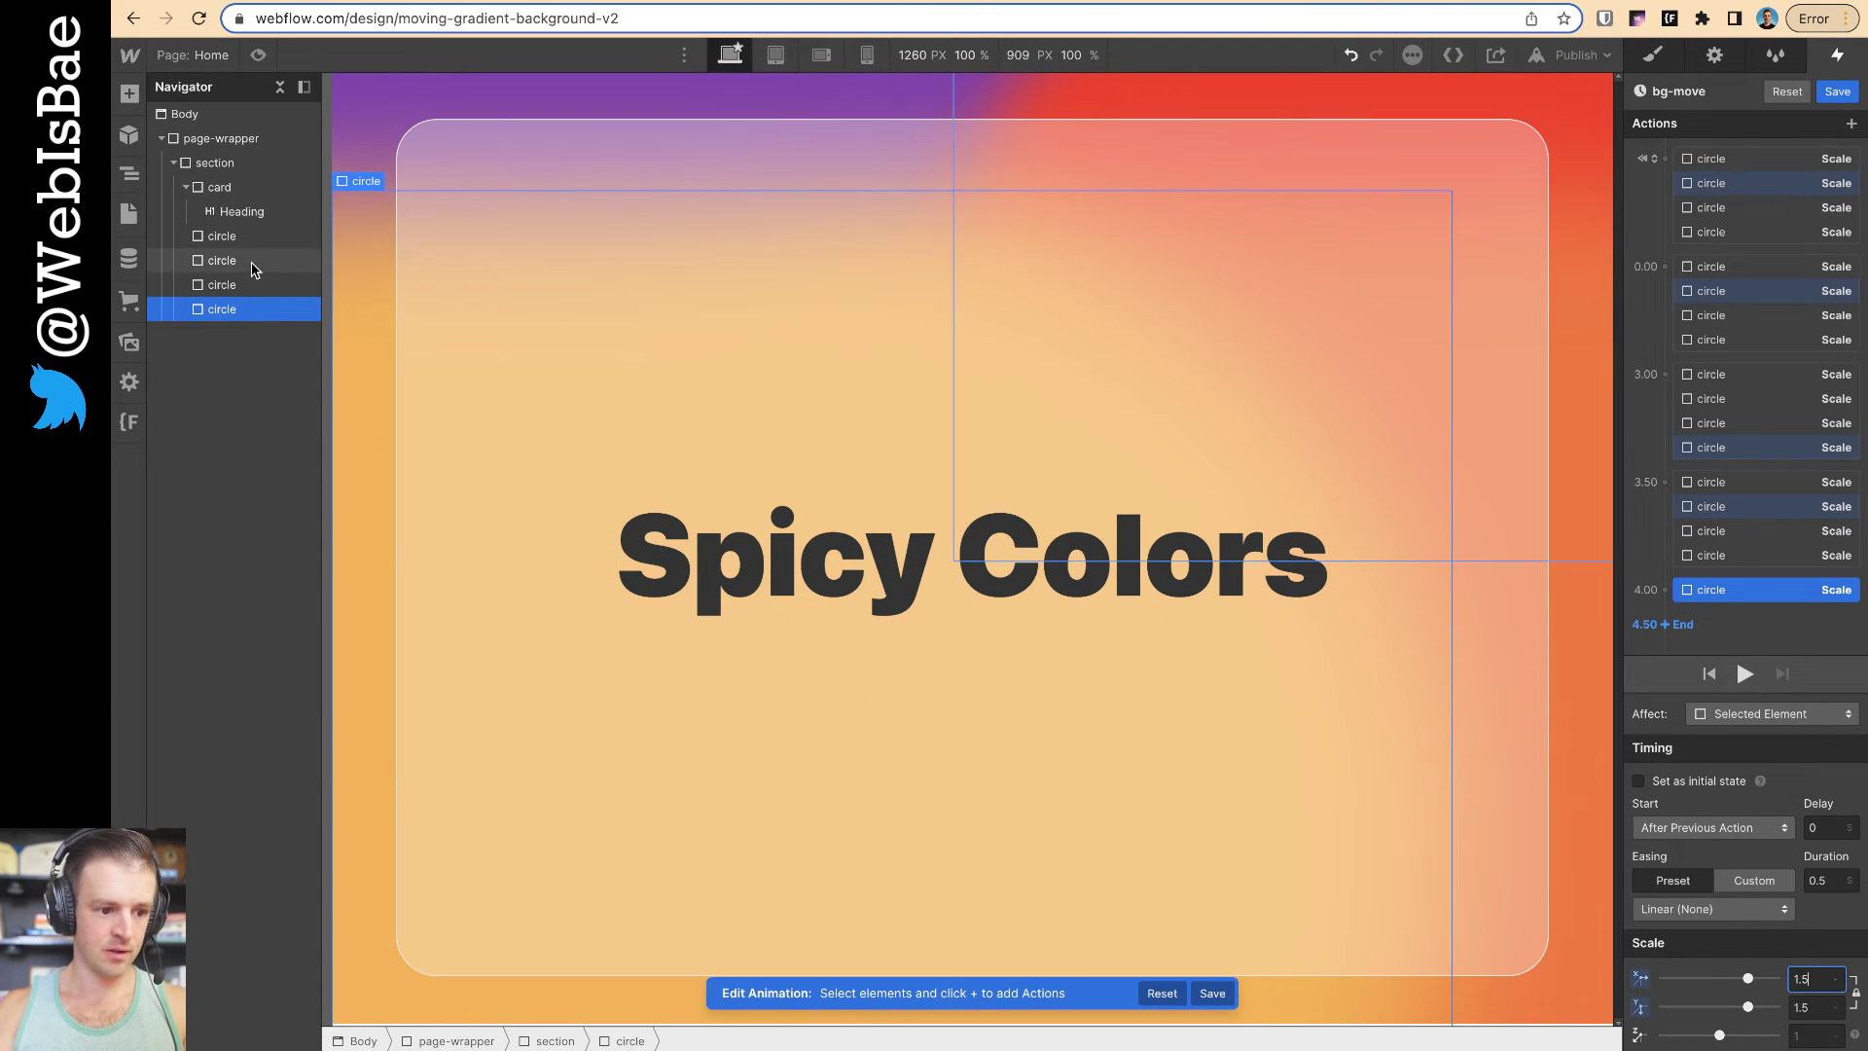
{"action": "left_click", "coordinate": [222, 236]}
{"action": "left_click", "coordinate": [1667, 591]}
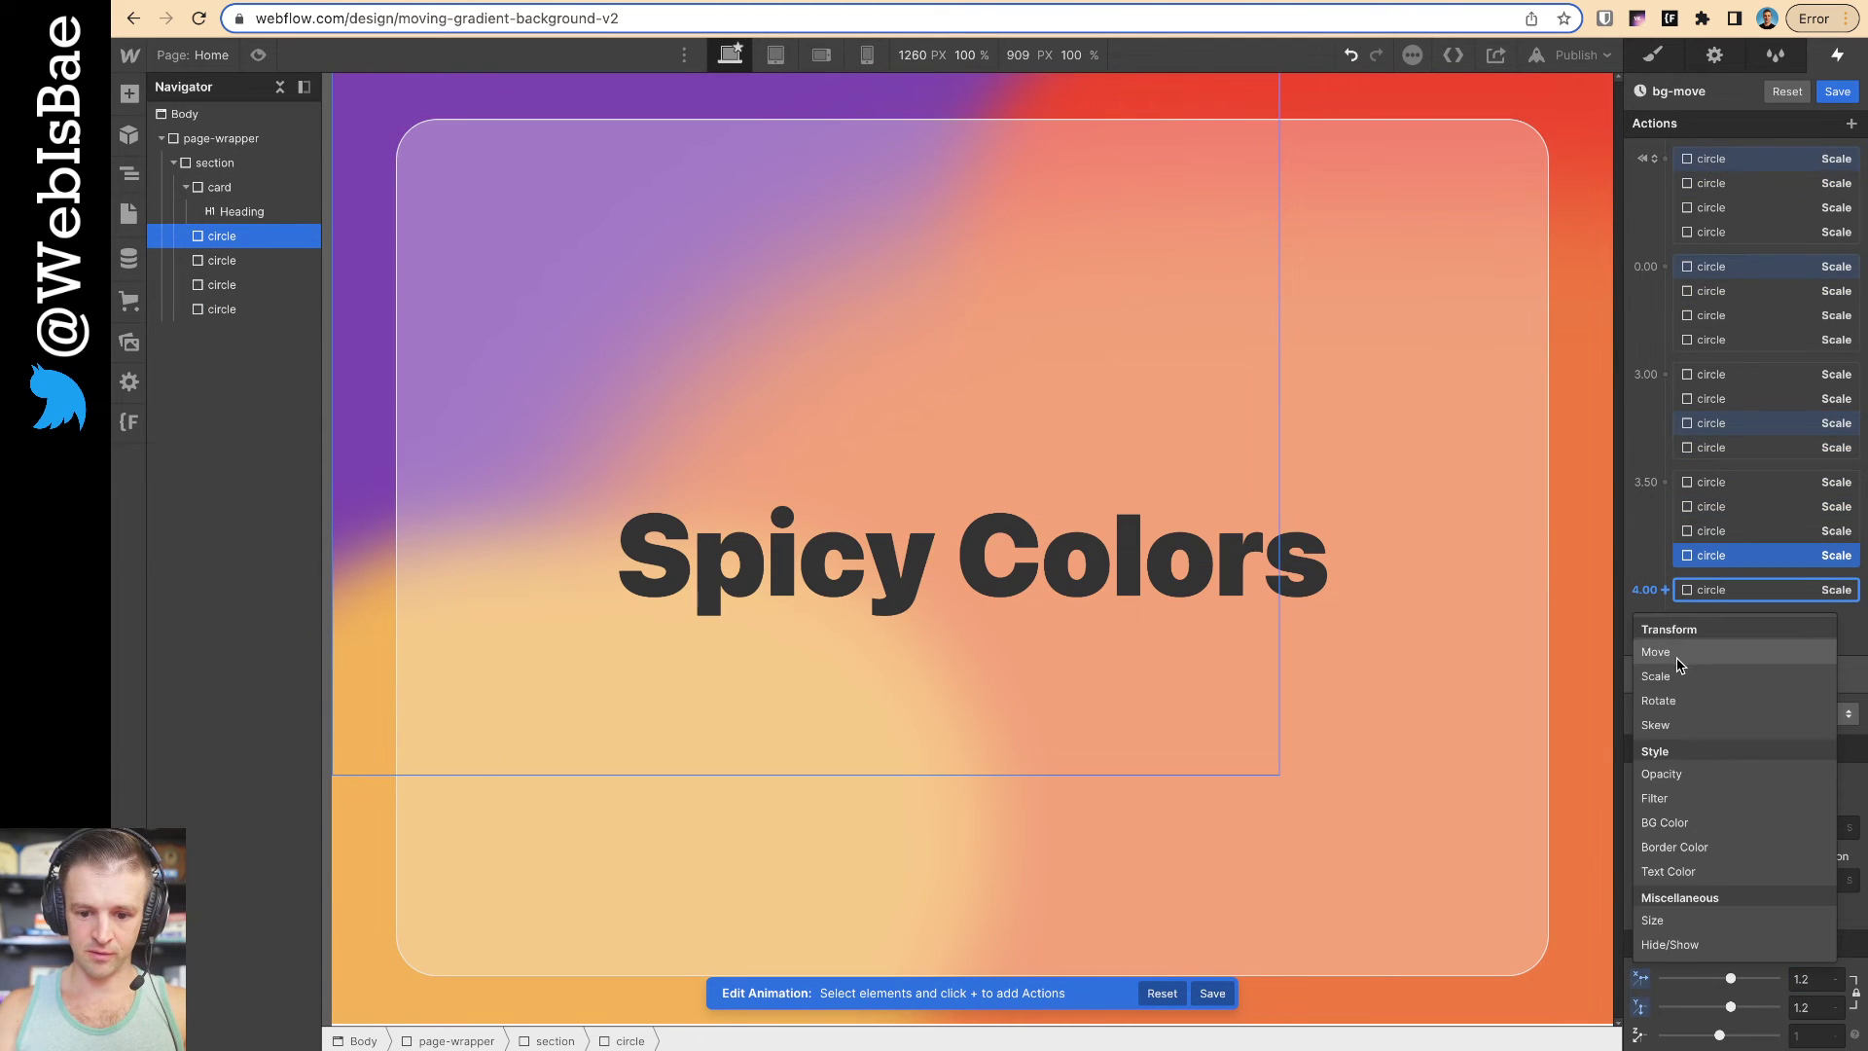
{"action": "left_click", "coordinate": [1702, 676]}
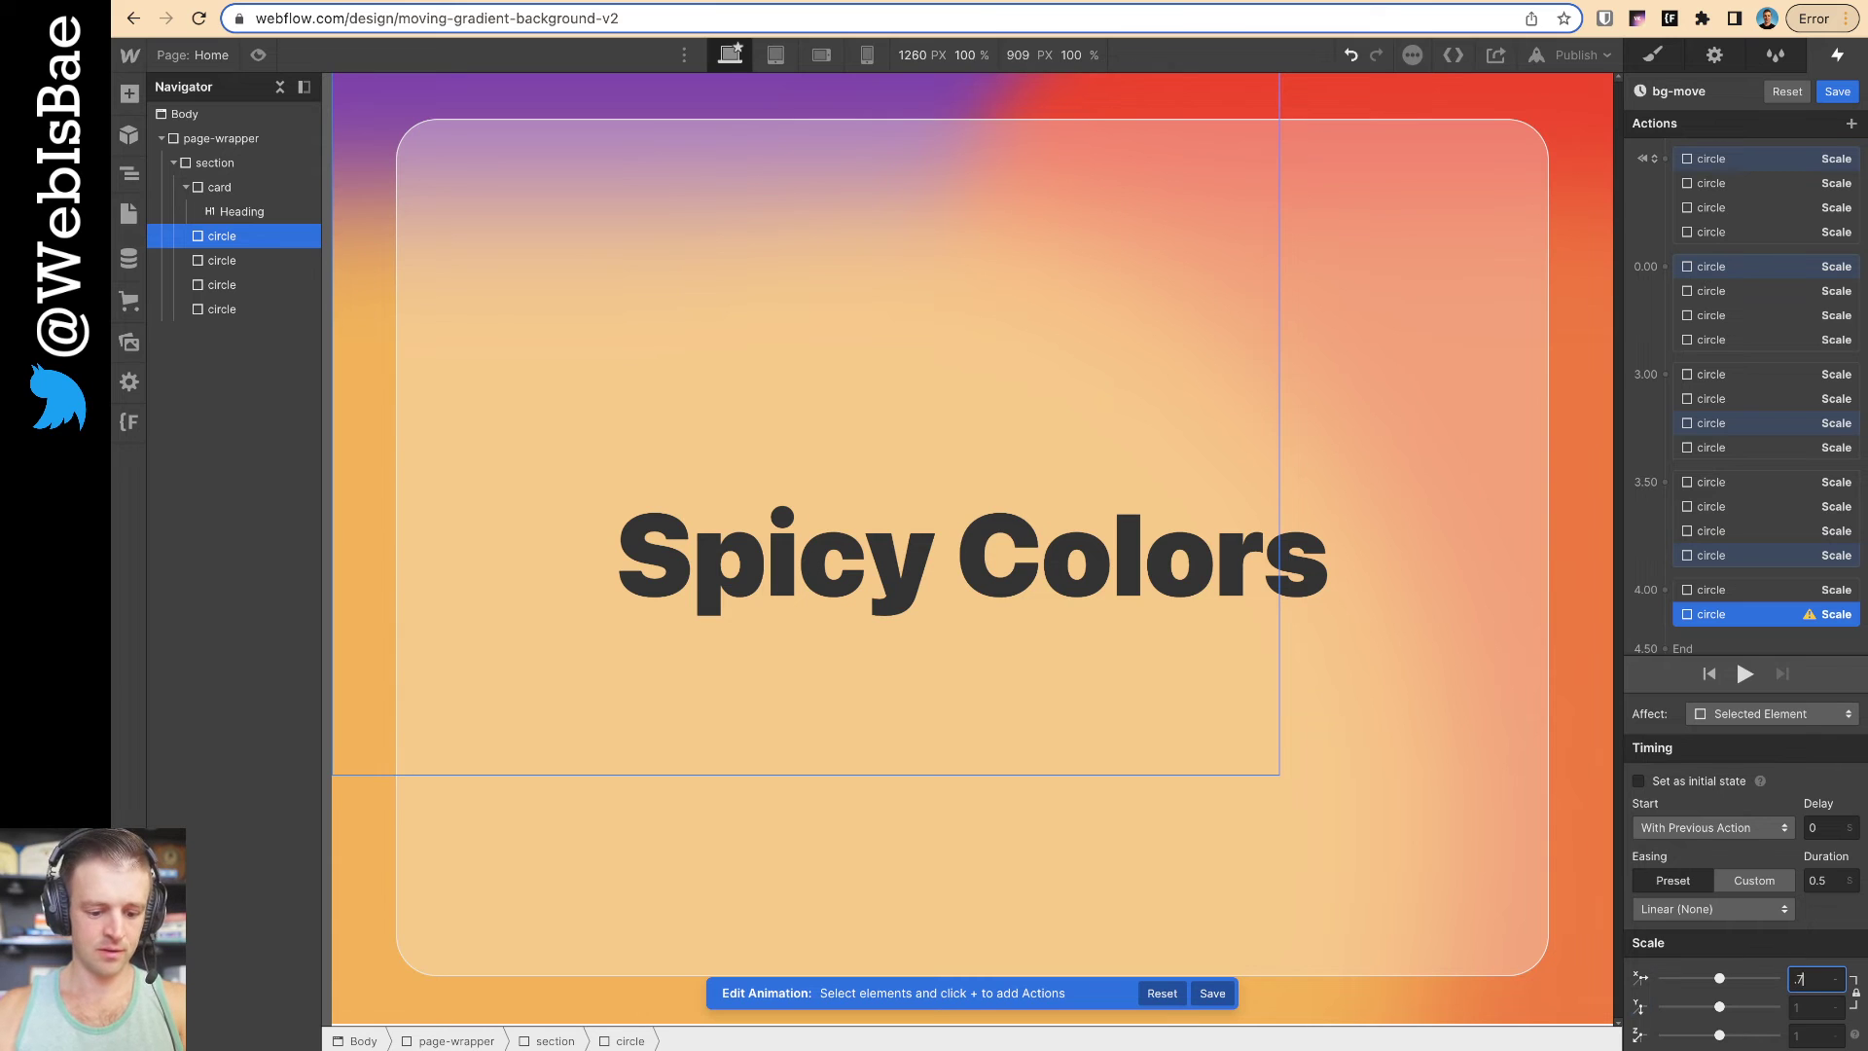
{"action": "type", "text": ".7"}
Add a Scale action of 0.7 for the orange circle to the group at 4 seconds
{"action": "left_click", "coordinate": [222, 285]}
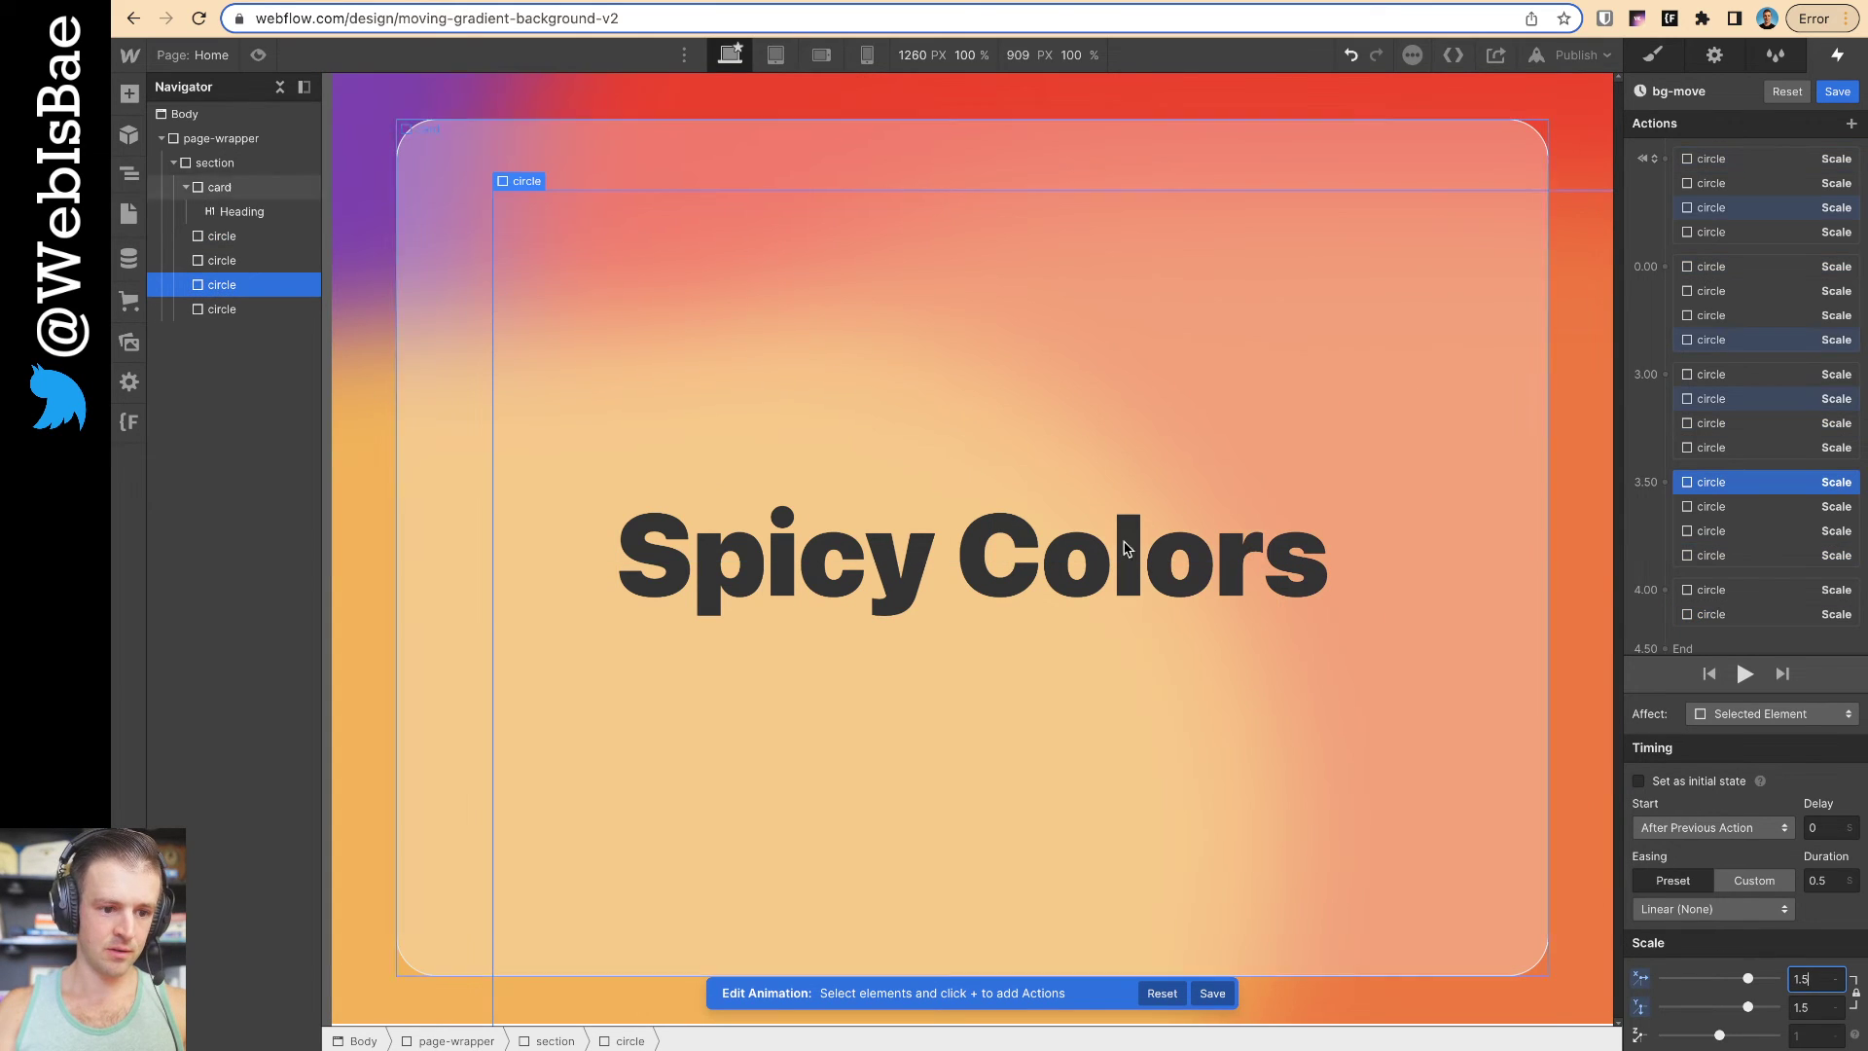
{"action": "left_click", "coordinate": [1667, 591]}
{"action": "left_click", "coordinate": [1702, 677]}
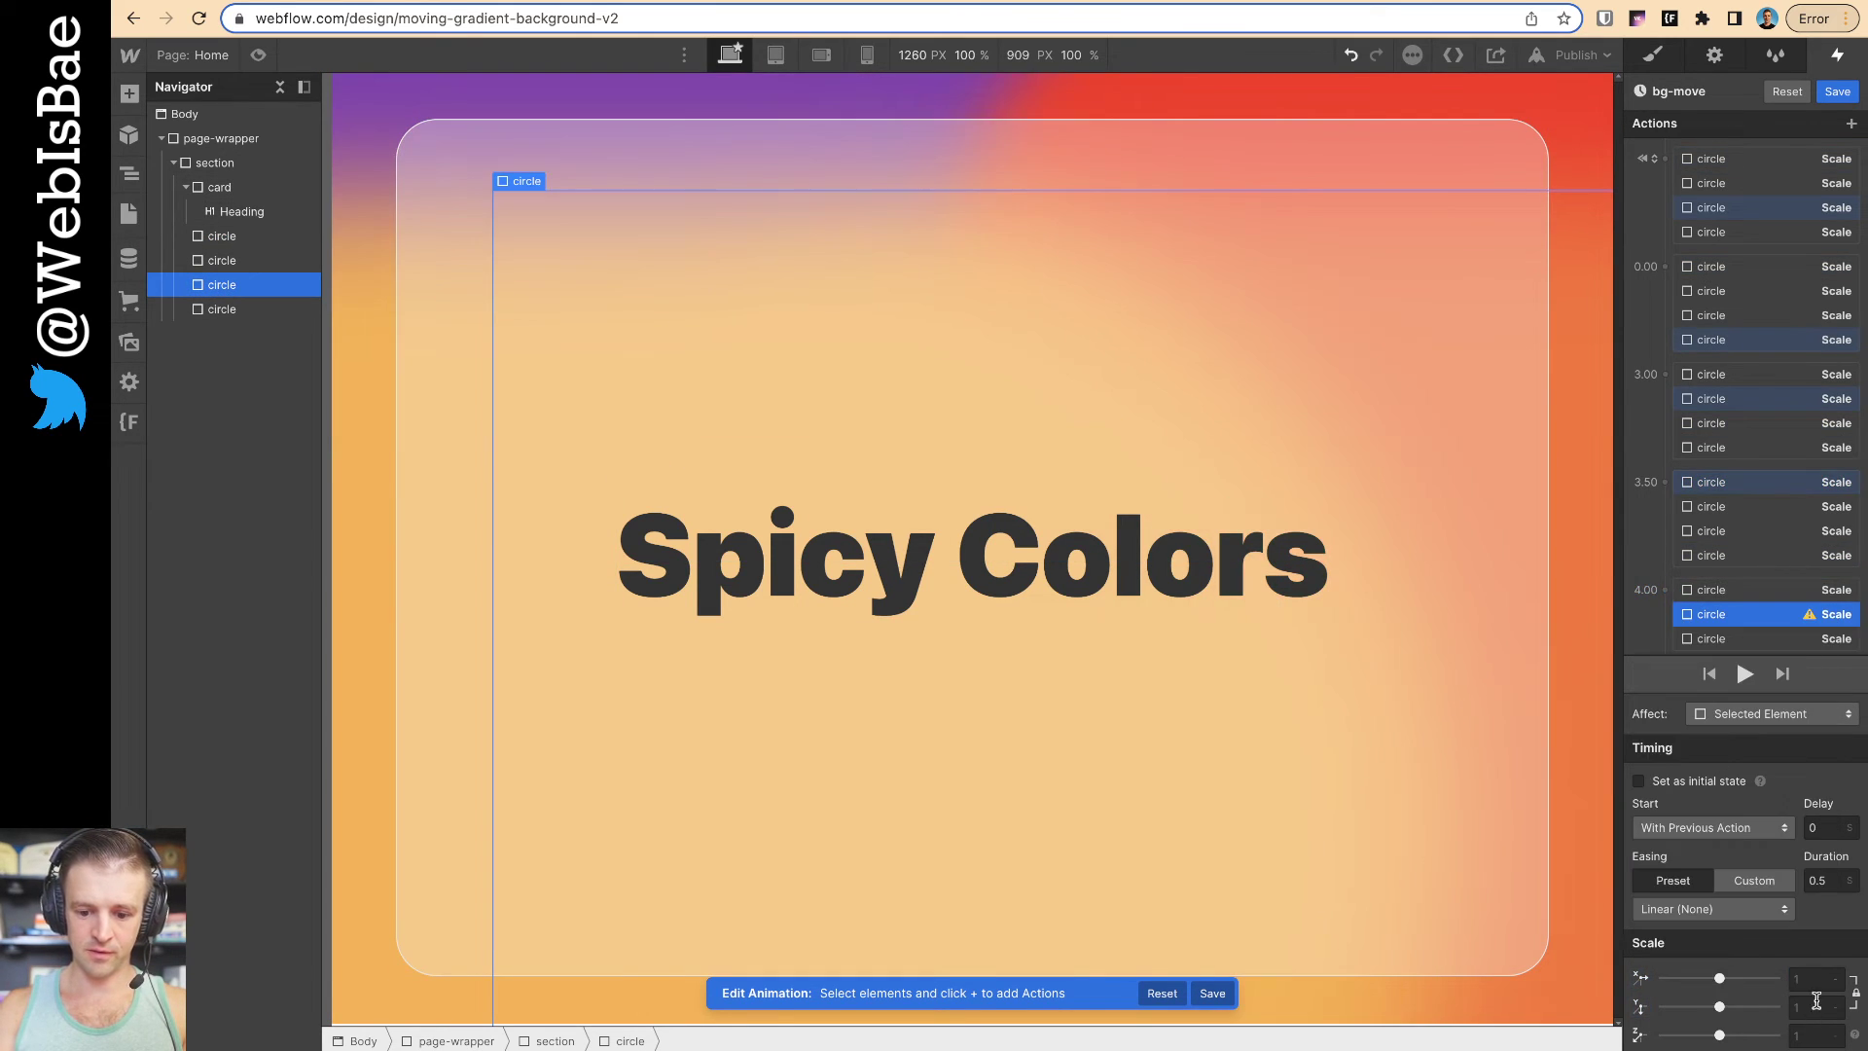
{"action": "type", "text": ".2"}
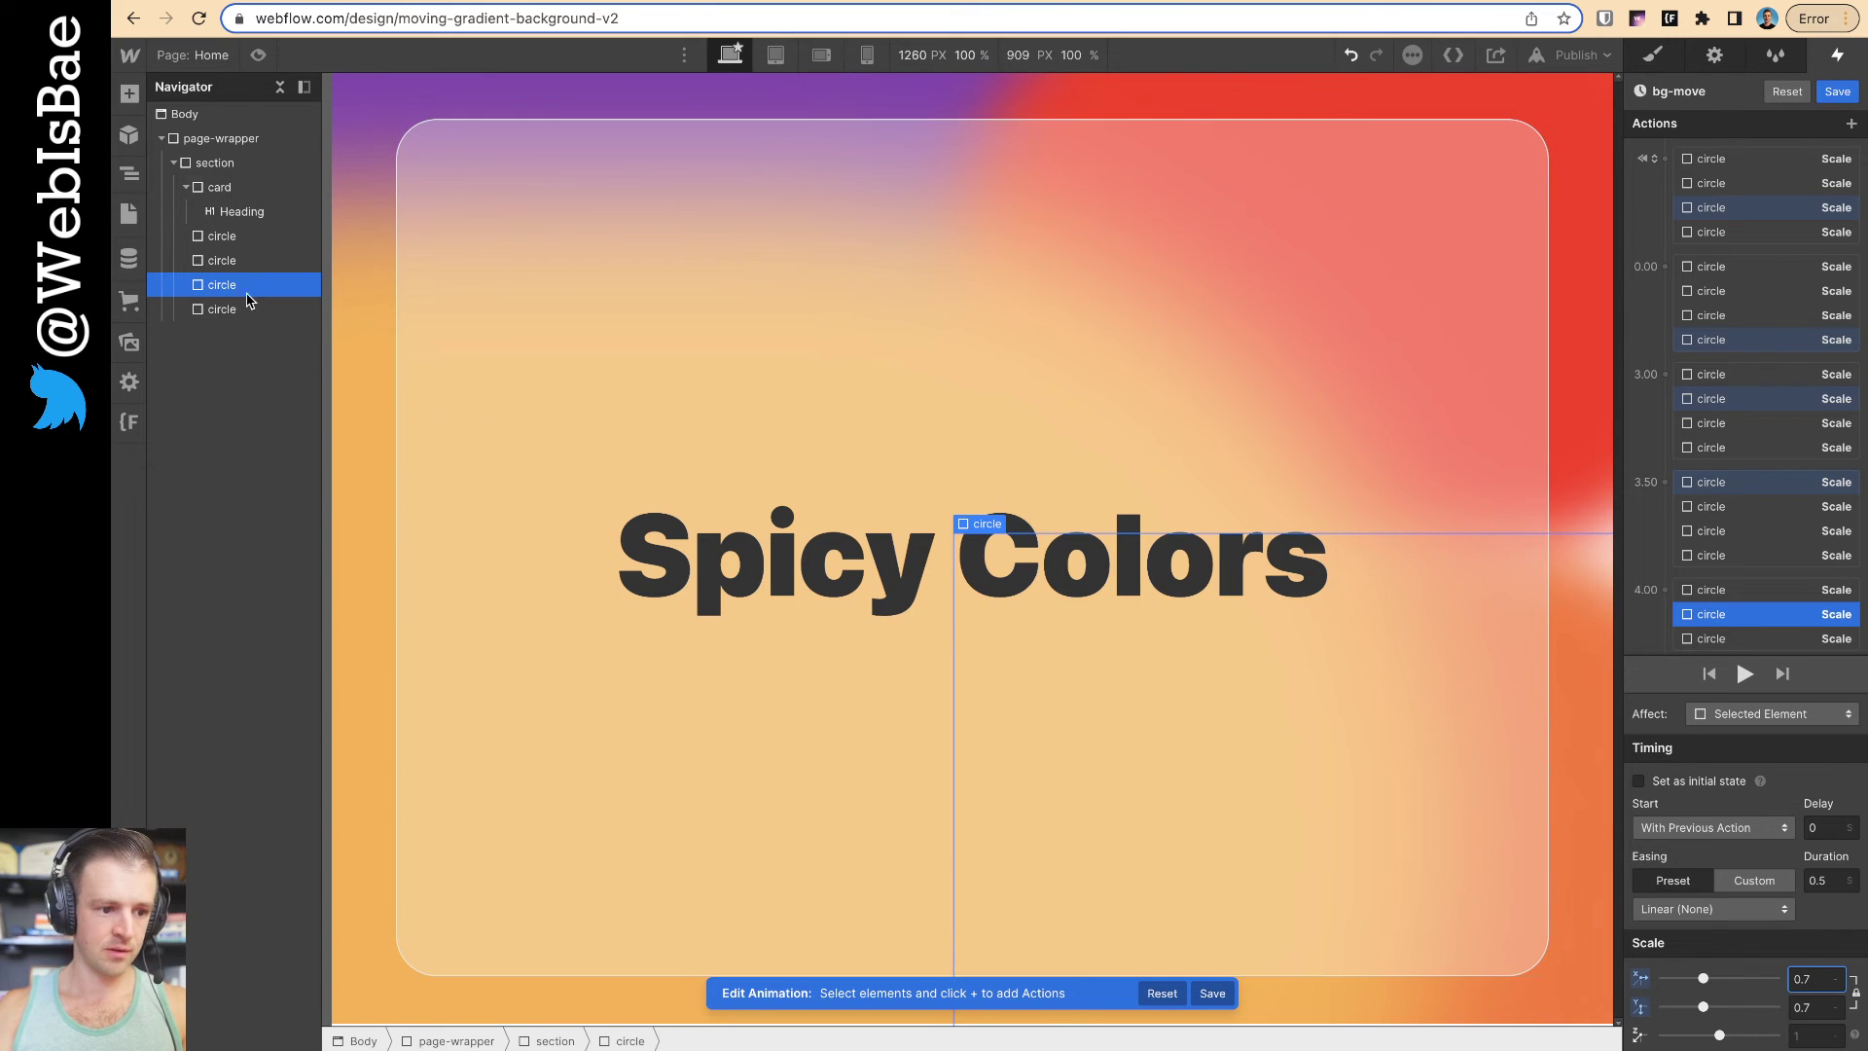
Add a Scale action of 1.2 for the red circle to the group at 4 seconds
{"action": "left_click", "coordinate": [229, 236]}
{"action": "left_click", "coordinate": [233, 261]}
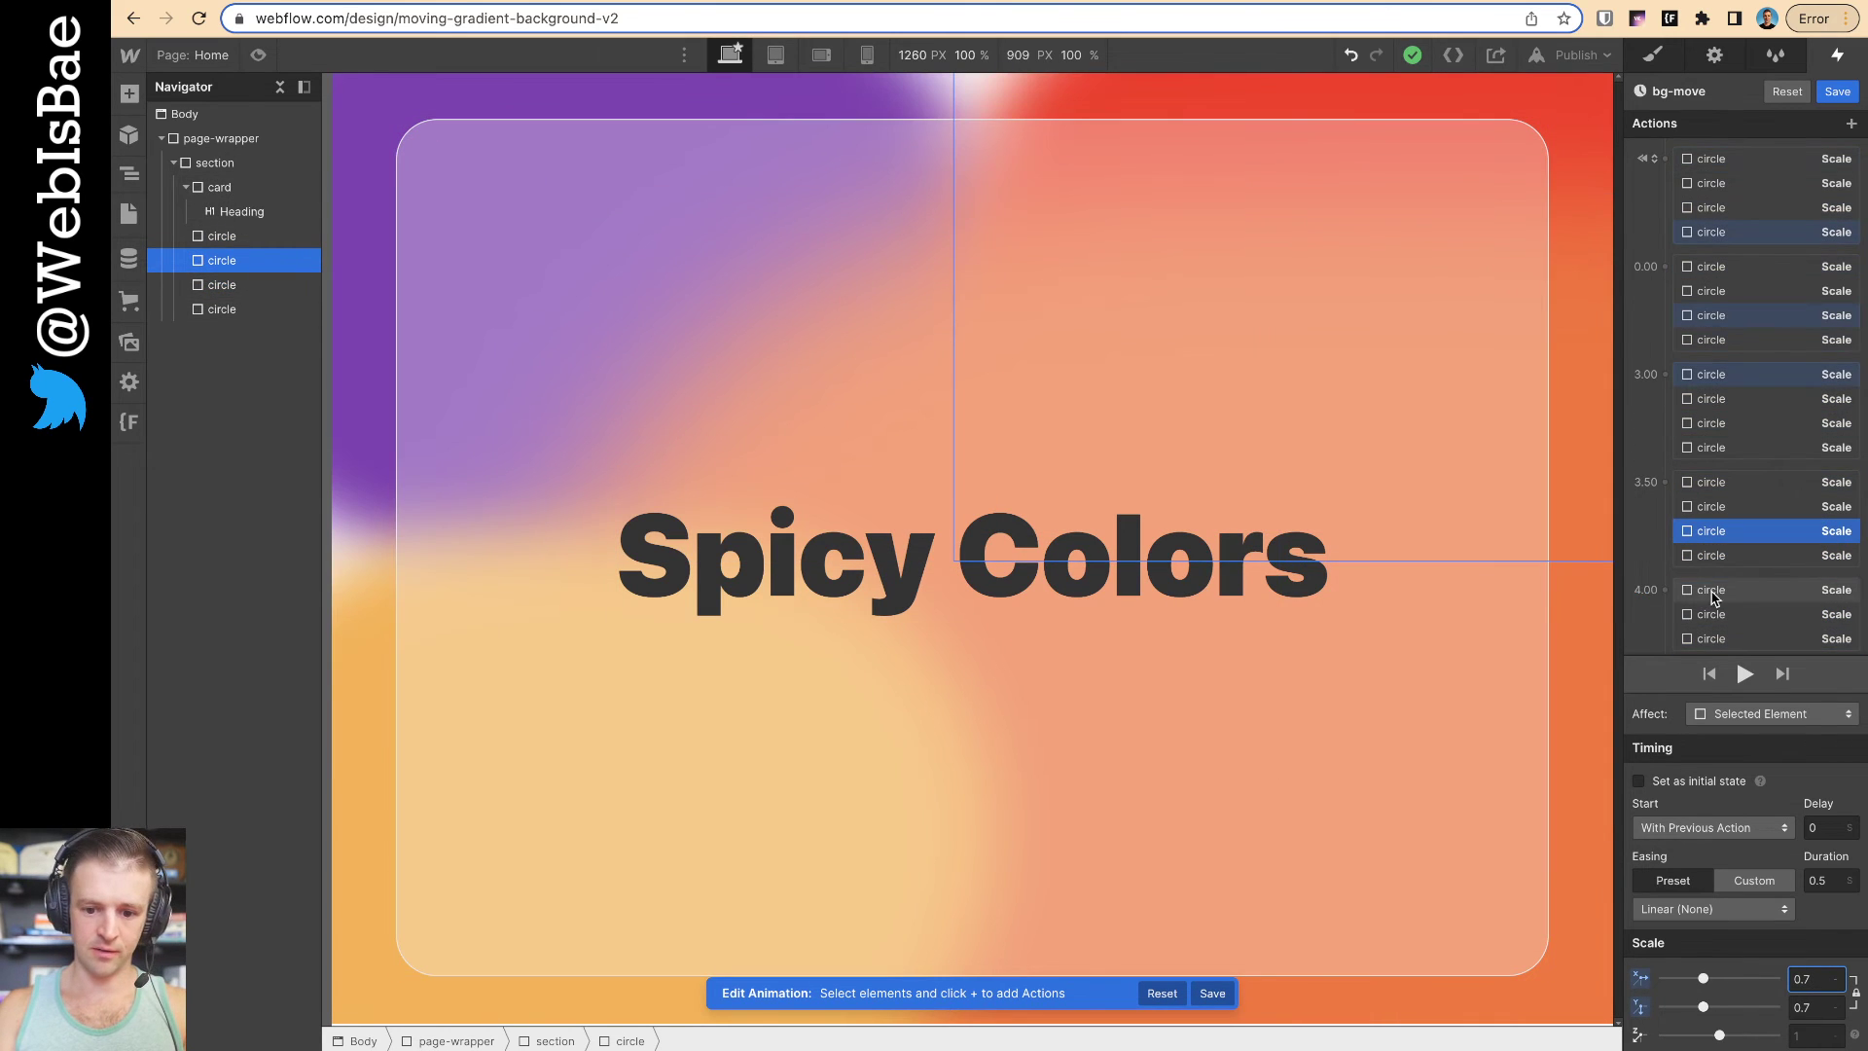
{"action": "left_click", "coordinate": [1664, 589]}
{"action": "left_click", "coordinate": [1692, 676]}
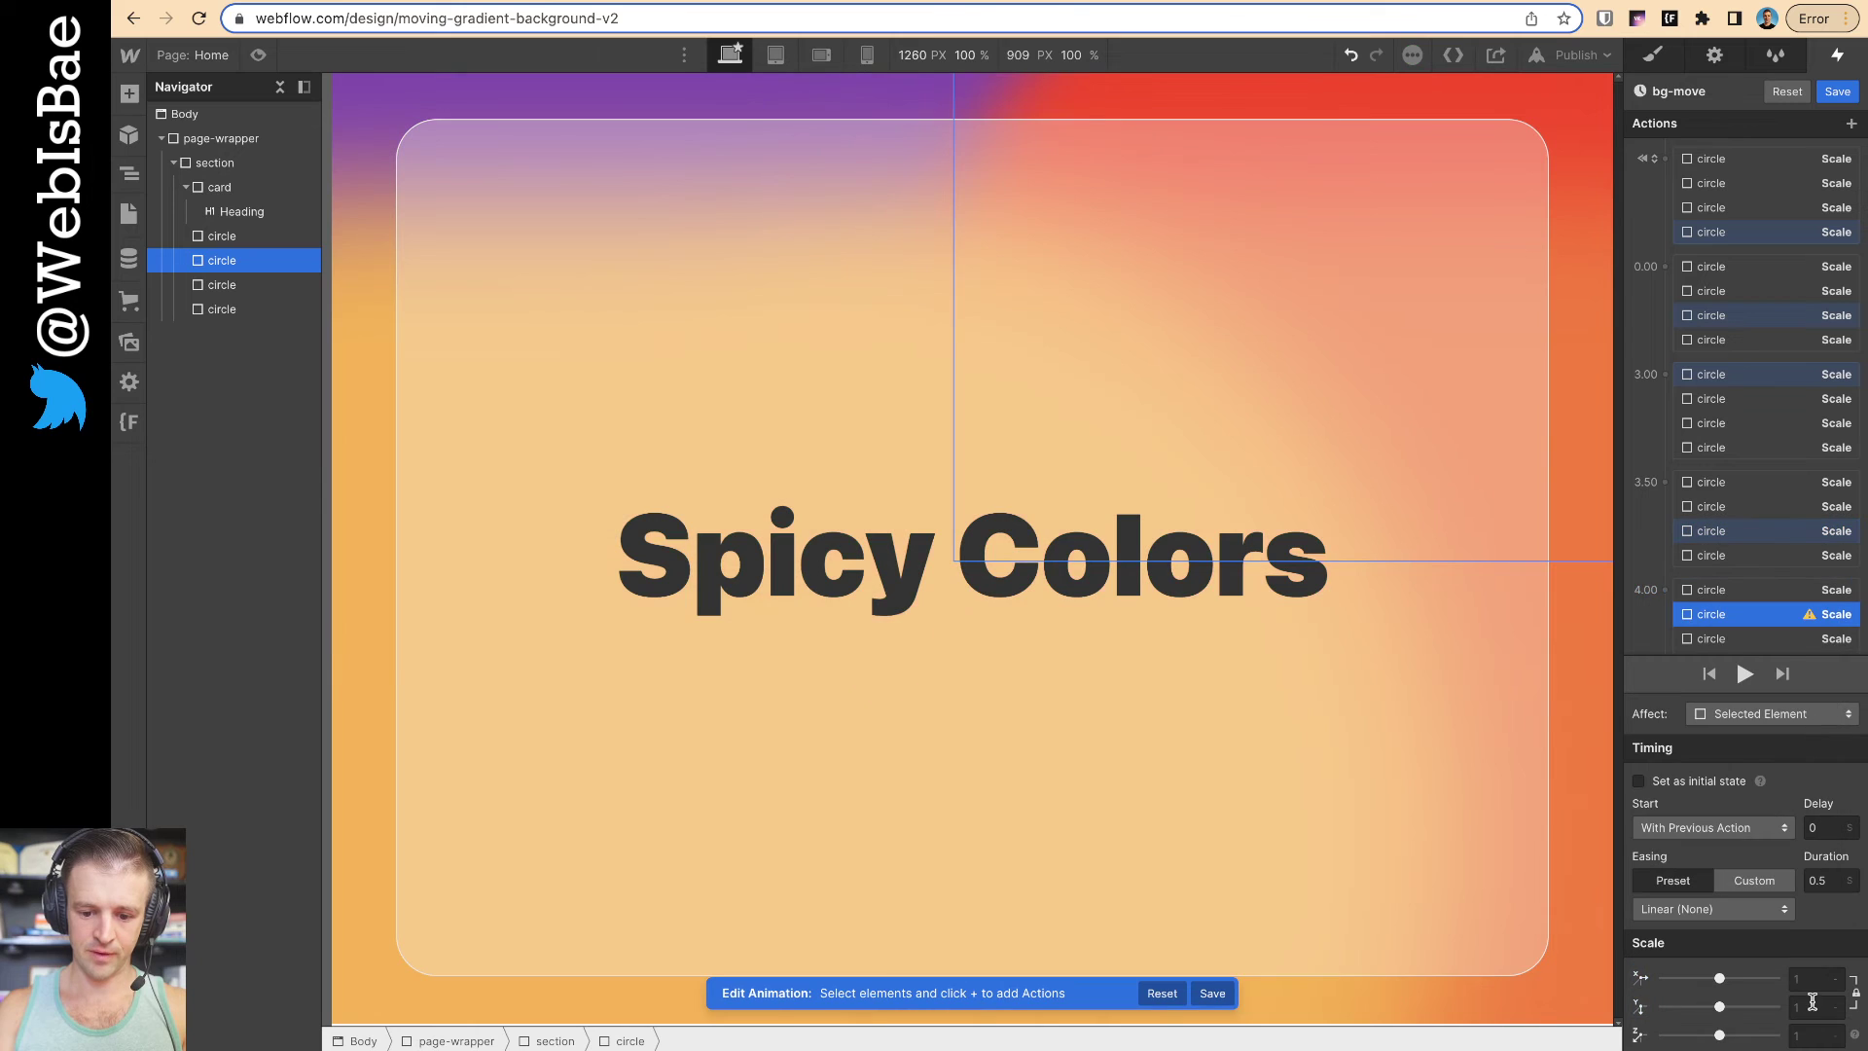
{"action": "type", "text": "1.2"}
{"action": "key", "text": "Return"}
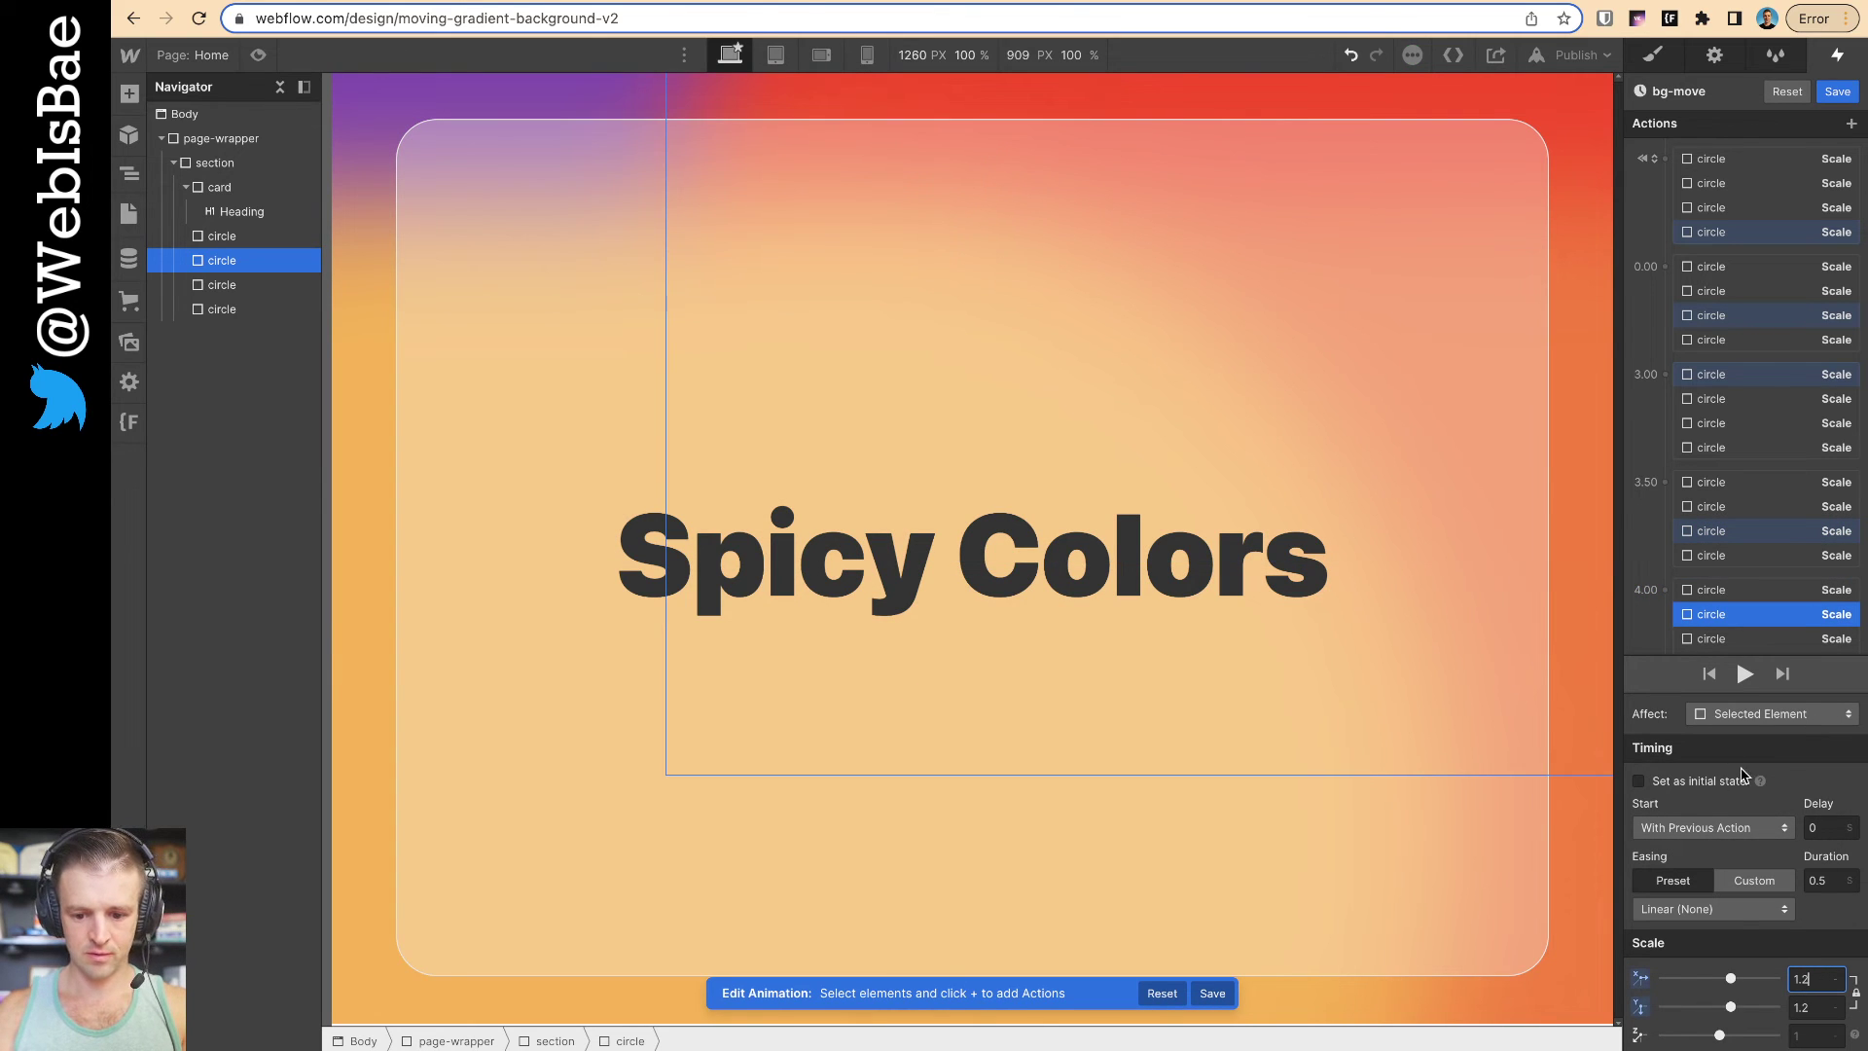
Set all Scale actions after the initial states to a duration of 3 seconds with In Out Sine easing, and save the animation
{"action": "left_click", "coordinate": [1764, 159]}
{"action": "left_click", "coordinate": [1768, 182]}
{"action": "left_click", "coordinate": [1771, 208]}
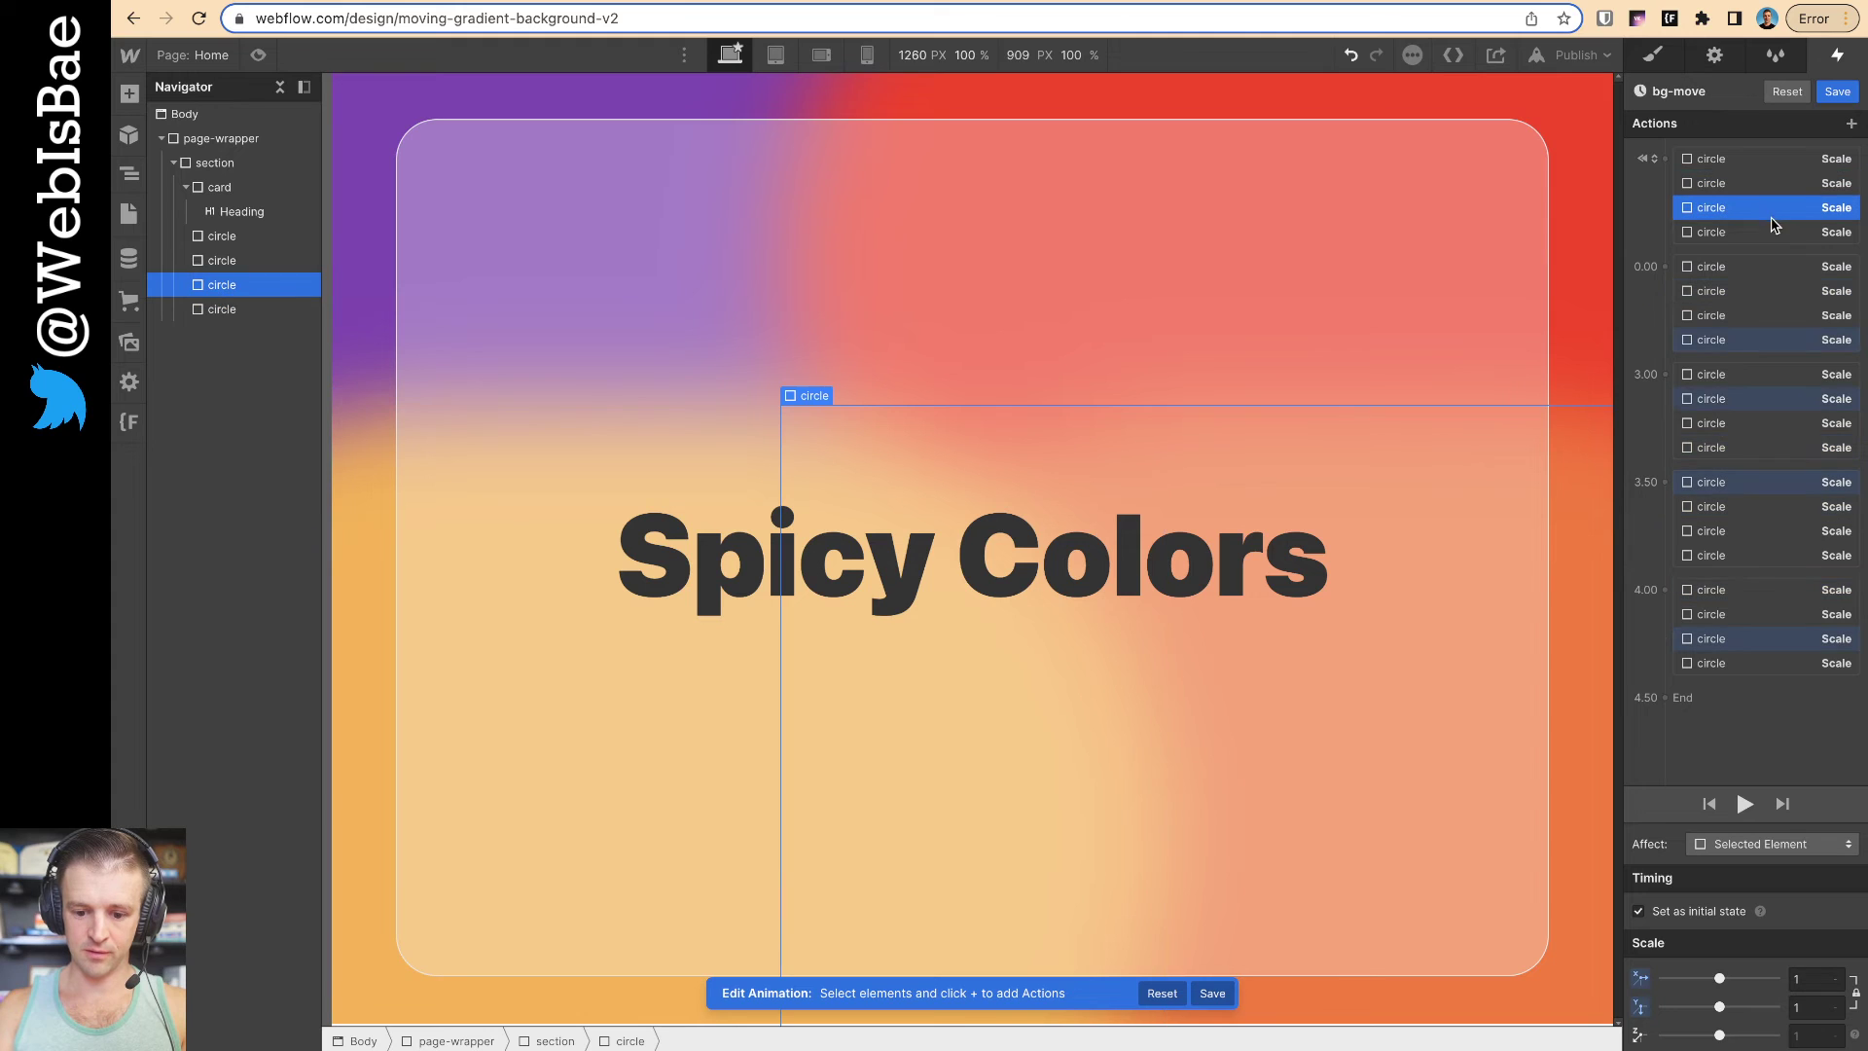
{"action": "left_click", "coordinate": [1766, 268]}
{"action": "left_click", "coordinate": [1764, 604], "text": "shift"}
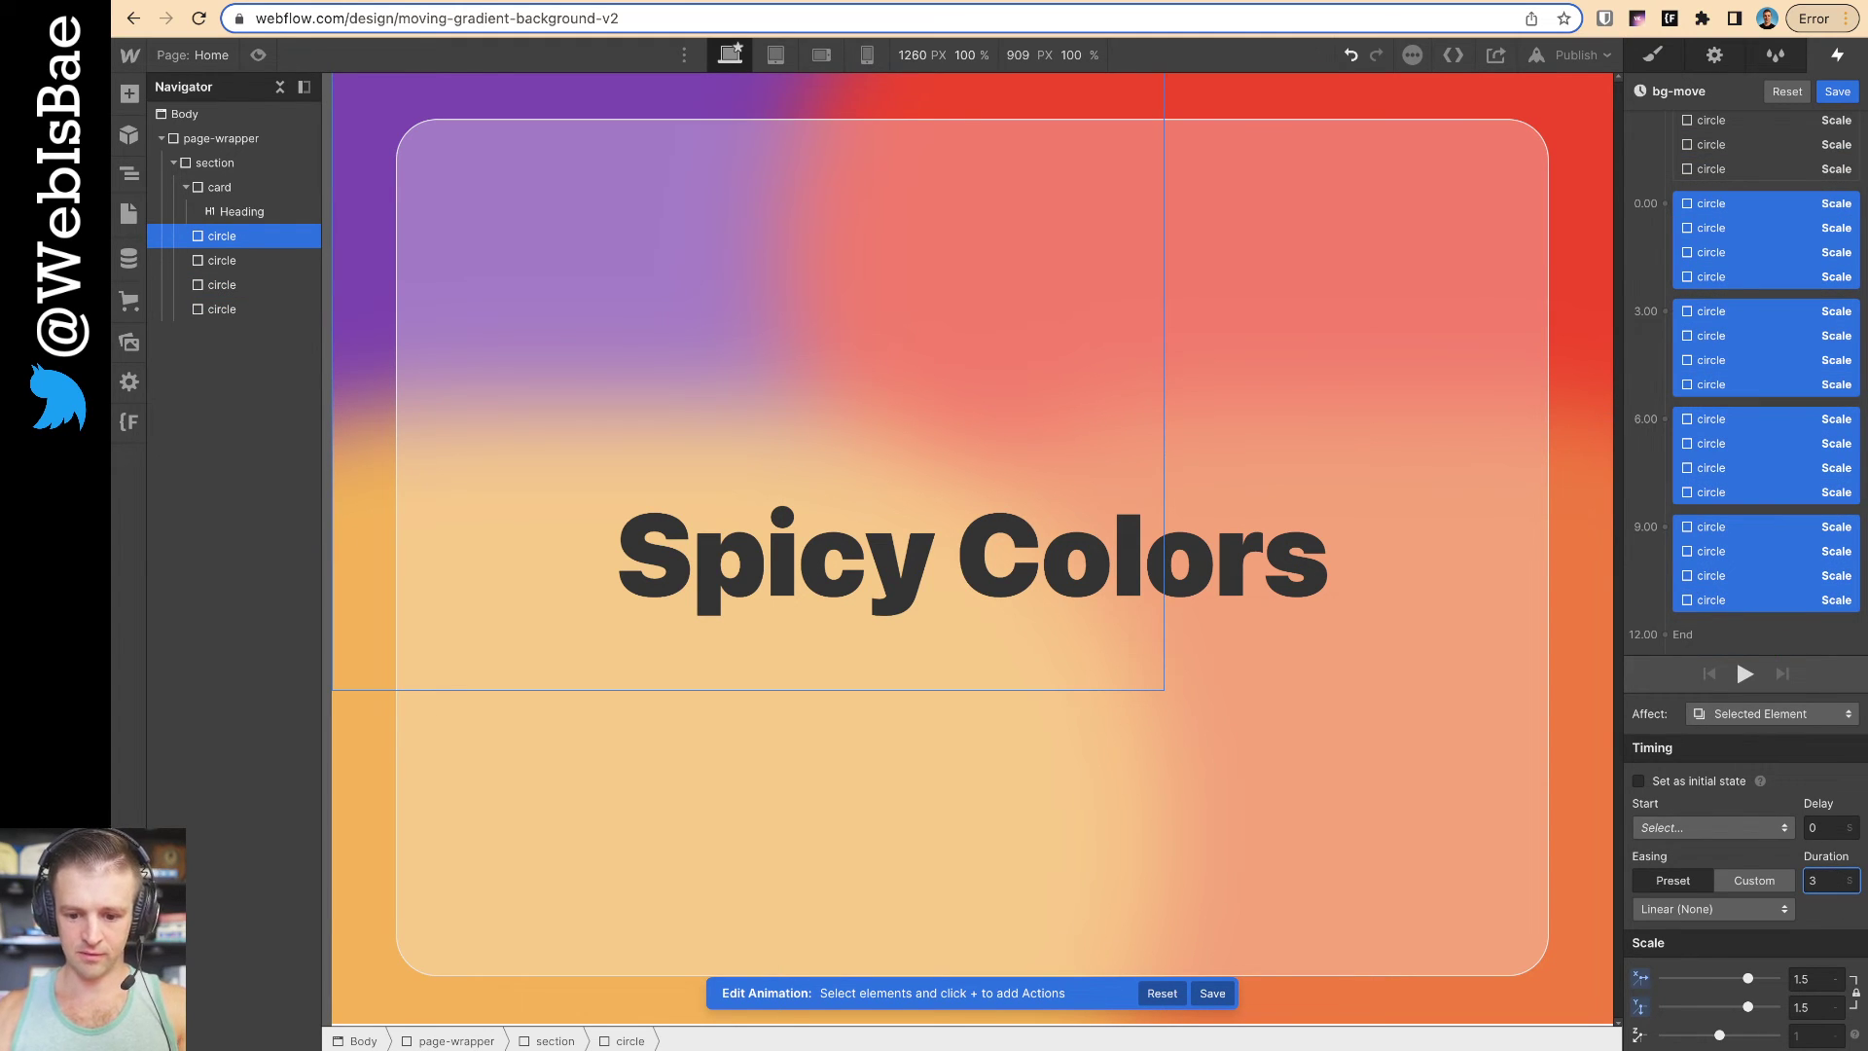
{"action": "left_click", "coordinate": [1713, 908]}
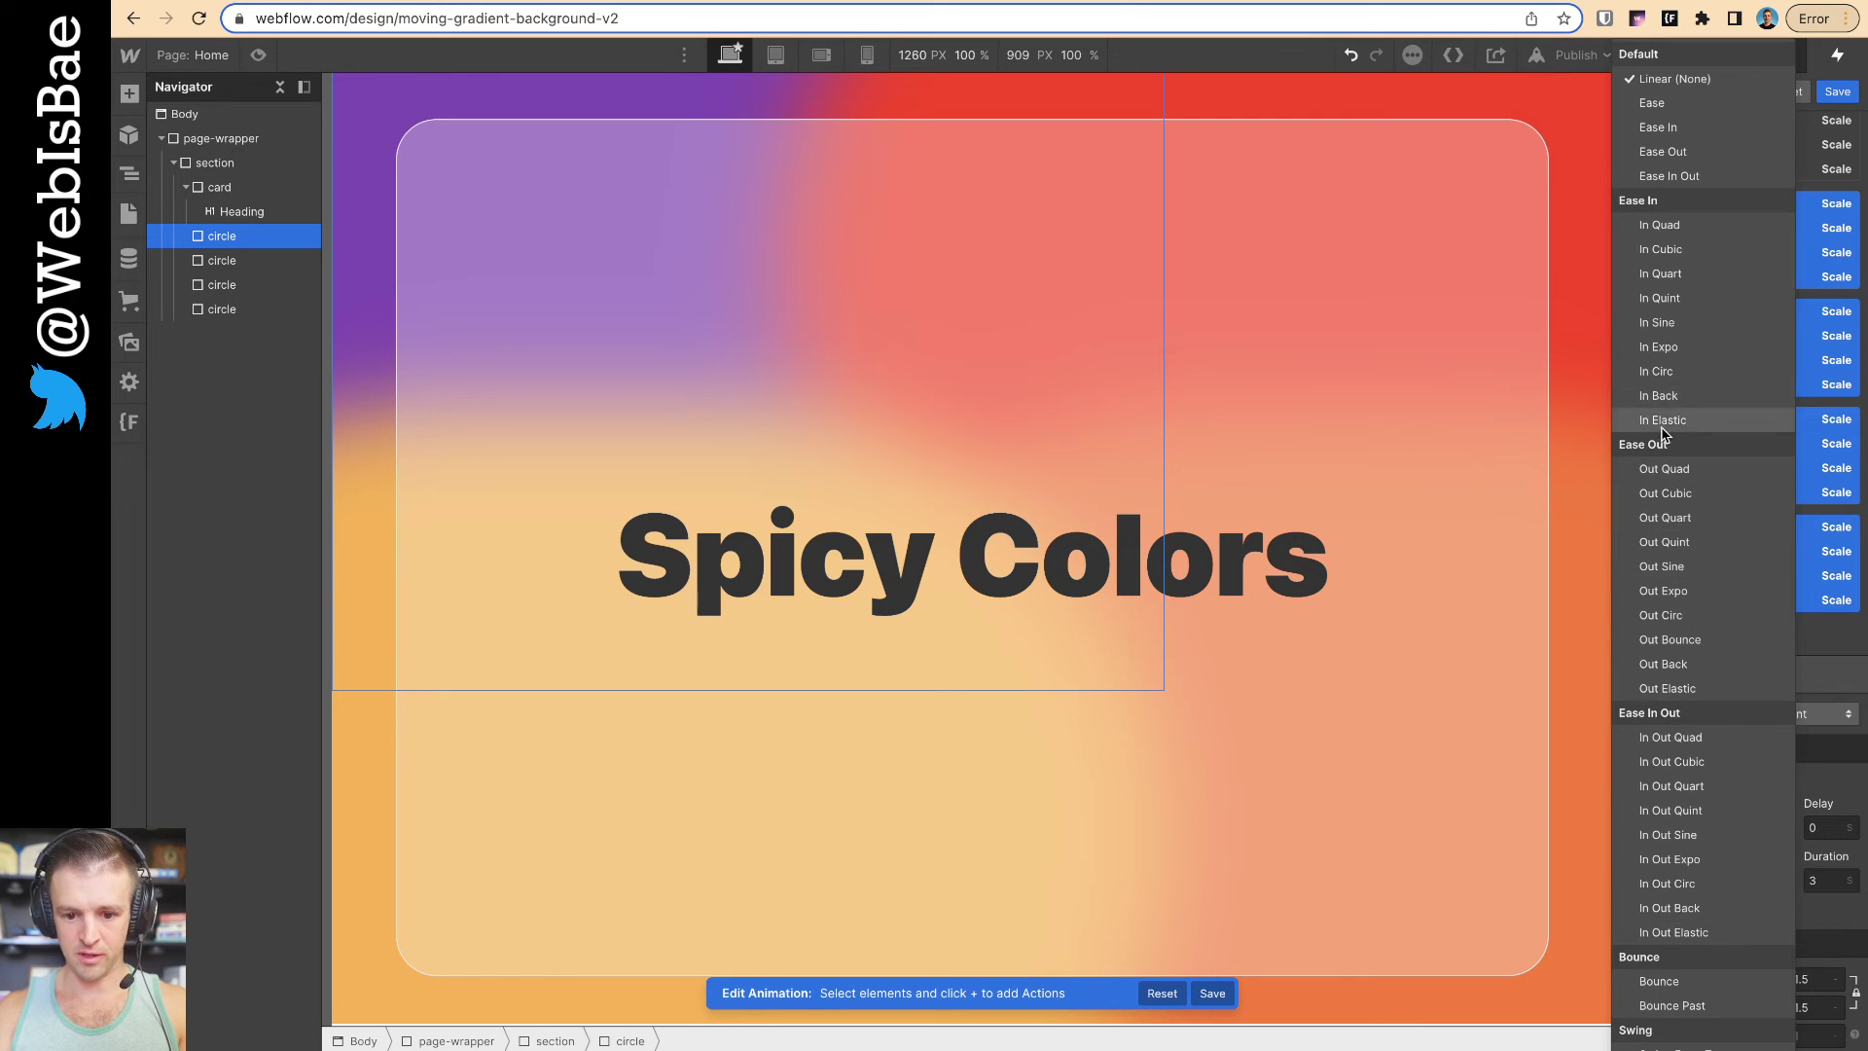
{"action": "left_click", "coordinate": [1678, 835]}
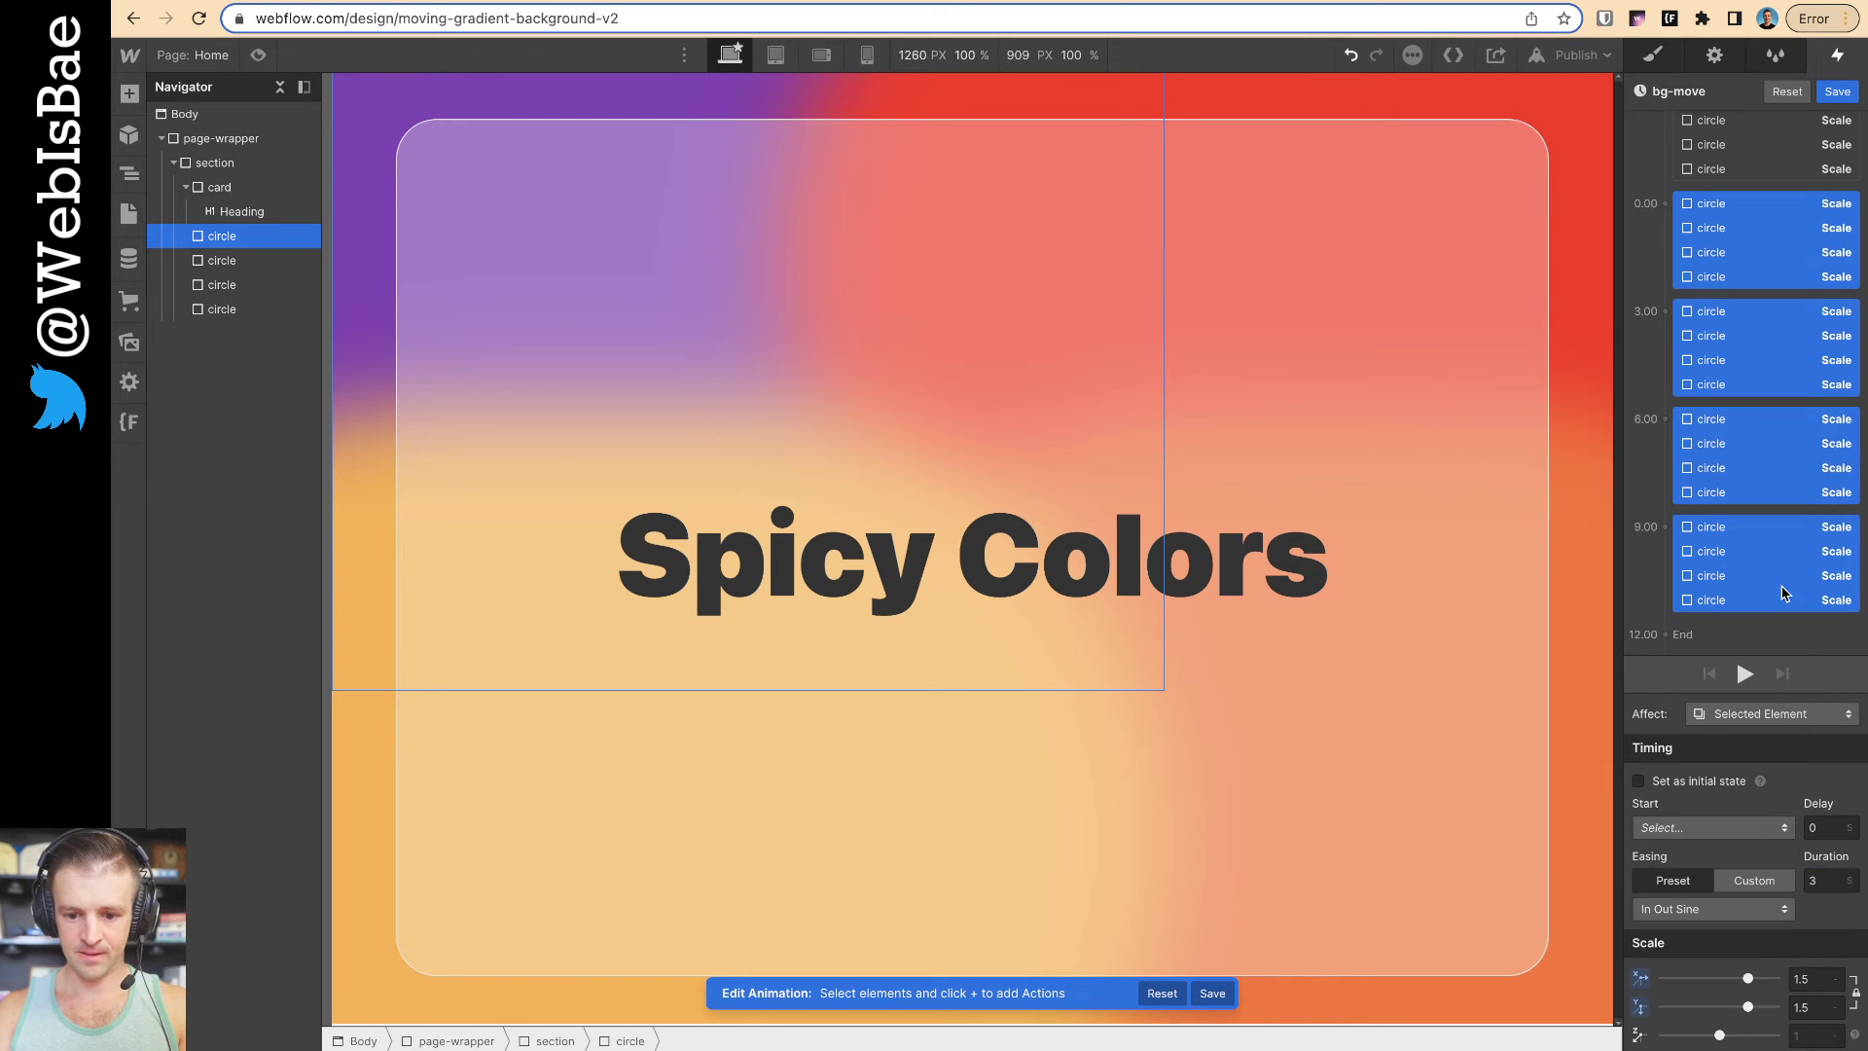
{"action": "left_click", "coordinate": [1838, 92]}
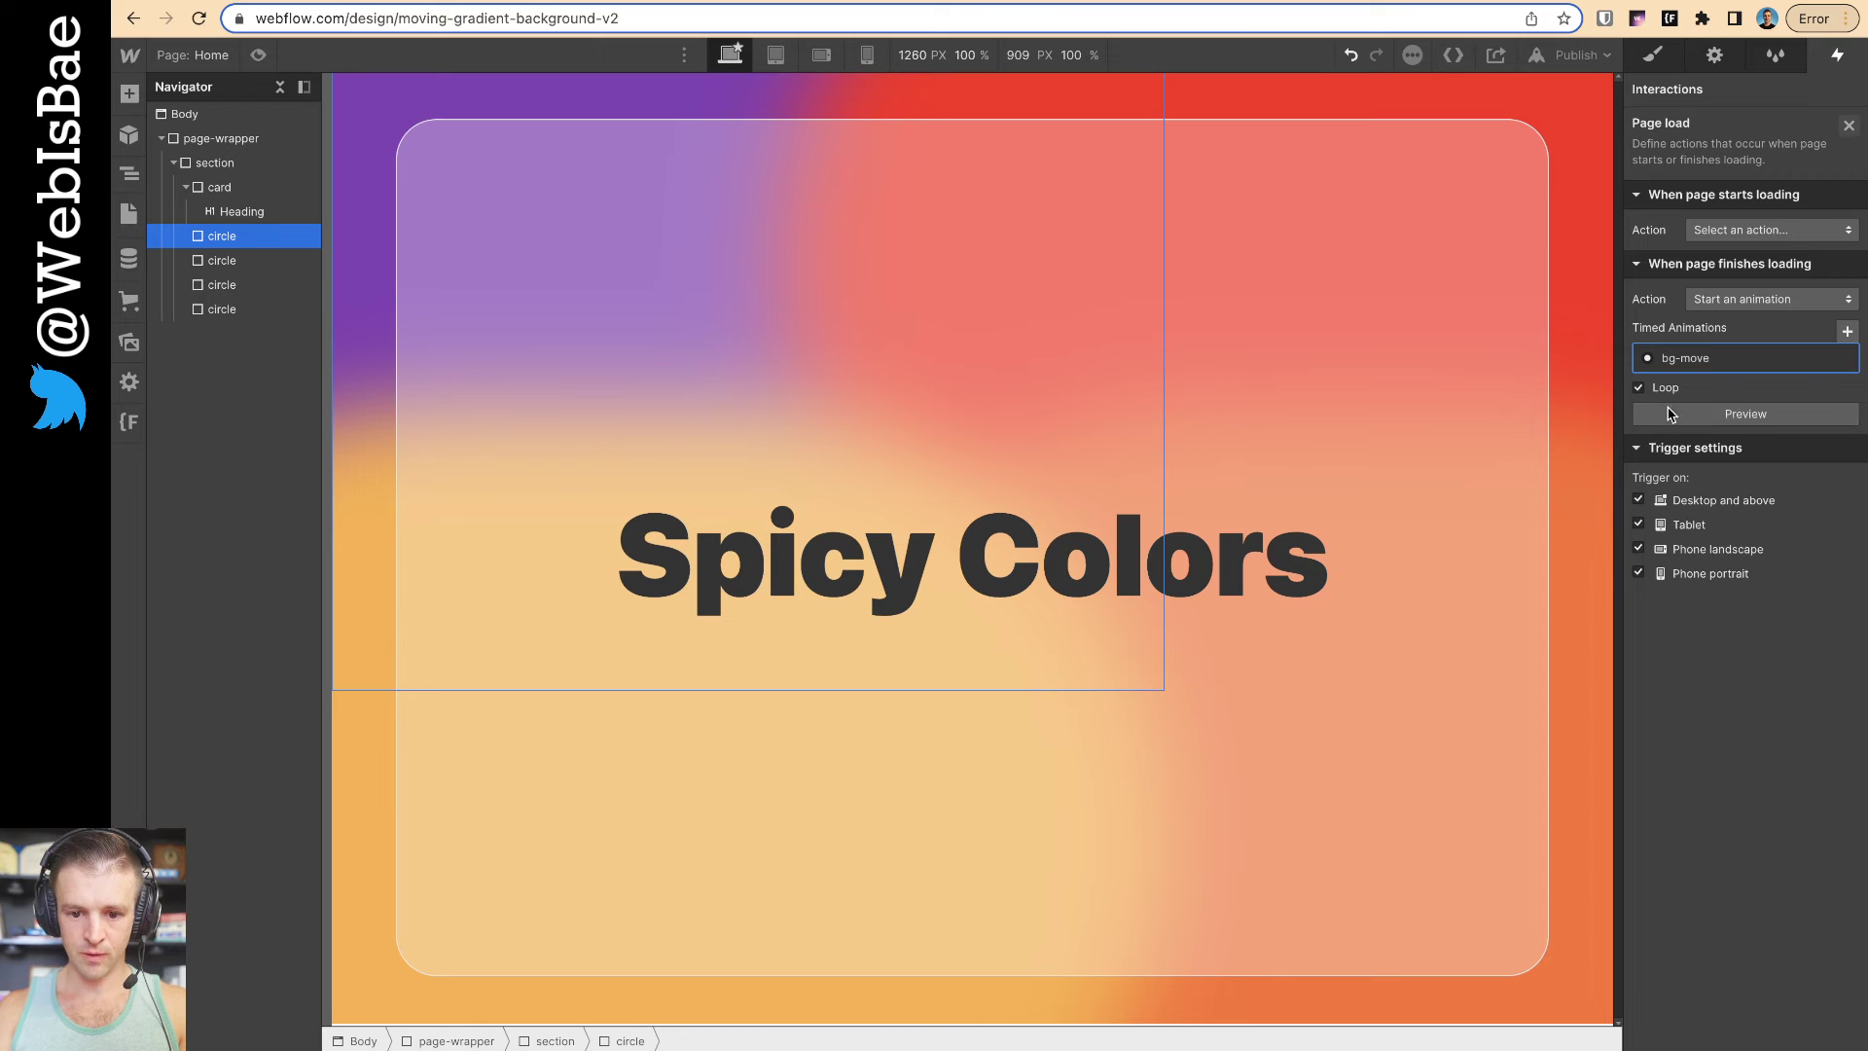
Play back the looping bg-move animation in the editor and watch it on the page in preview mode
{"action": "left_click", "coordinate": [1670, 414]}
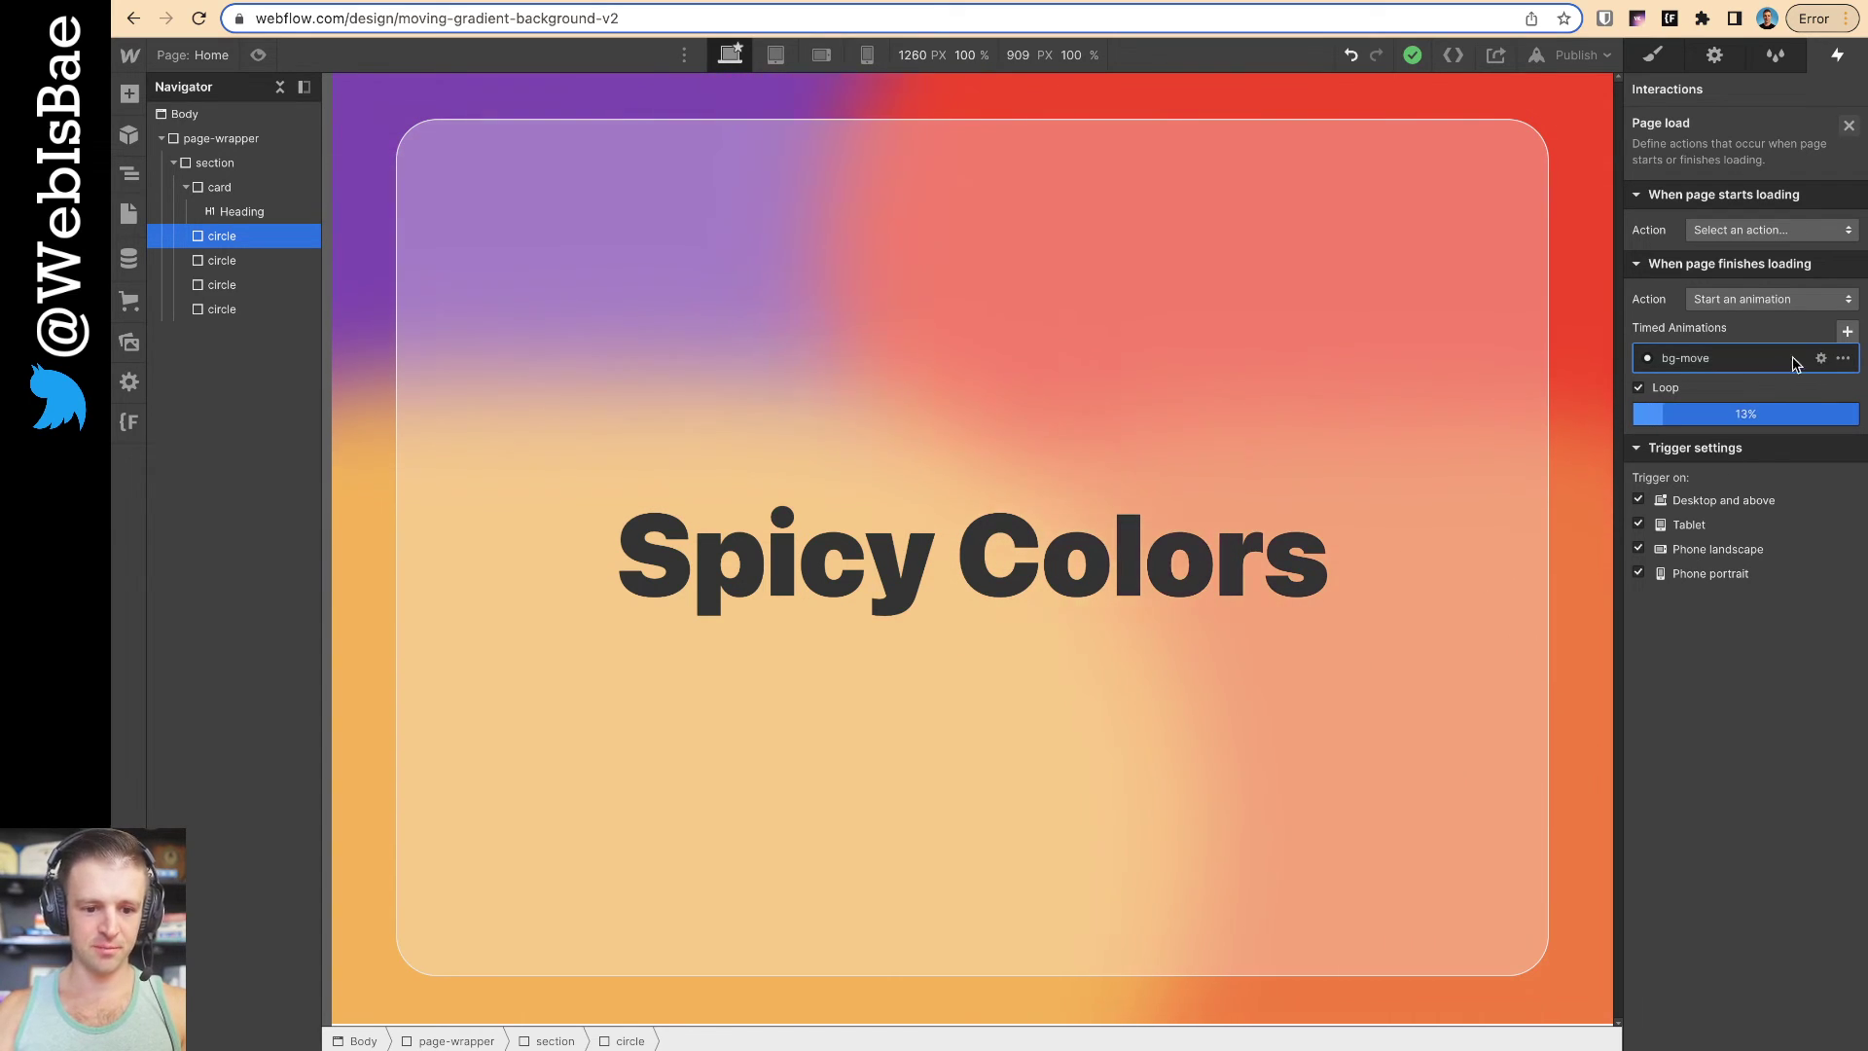
{"action": "left_click", "coordinate": [1821, 358]}
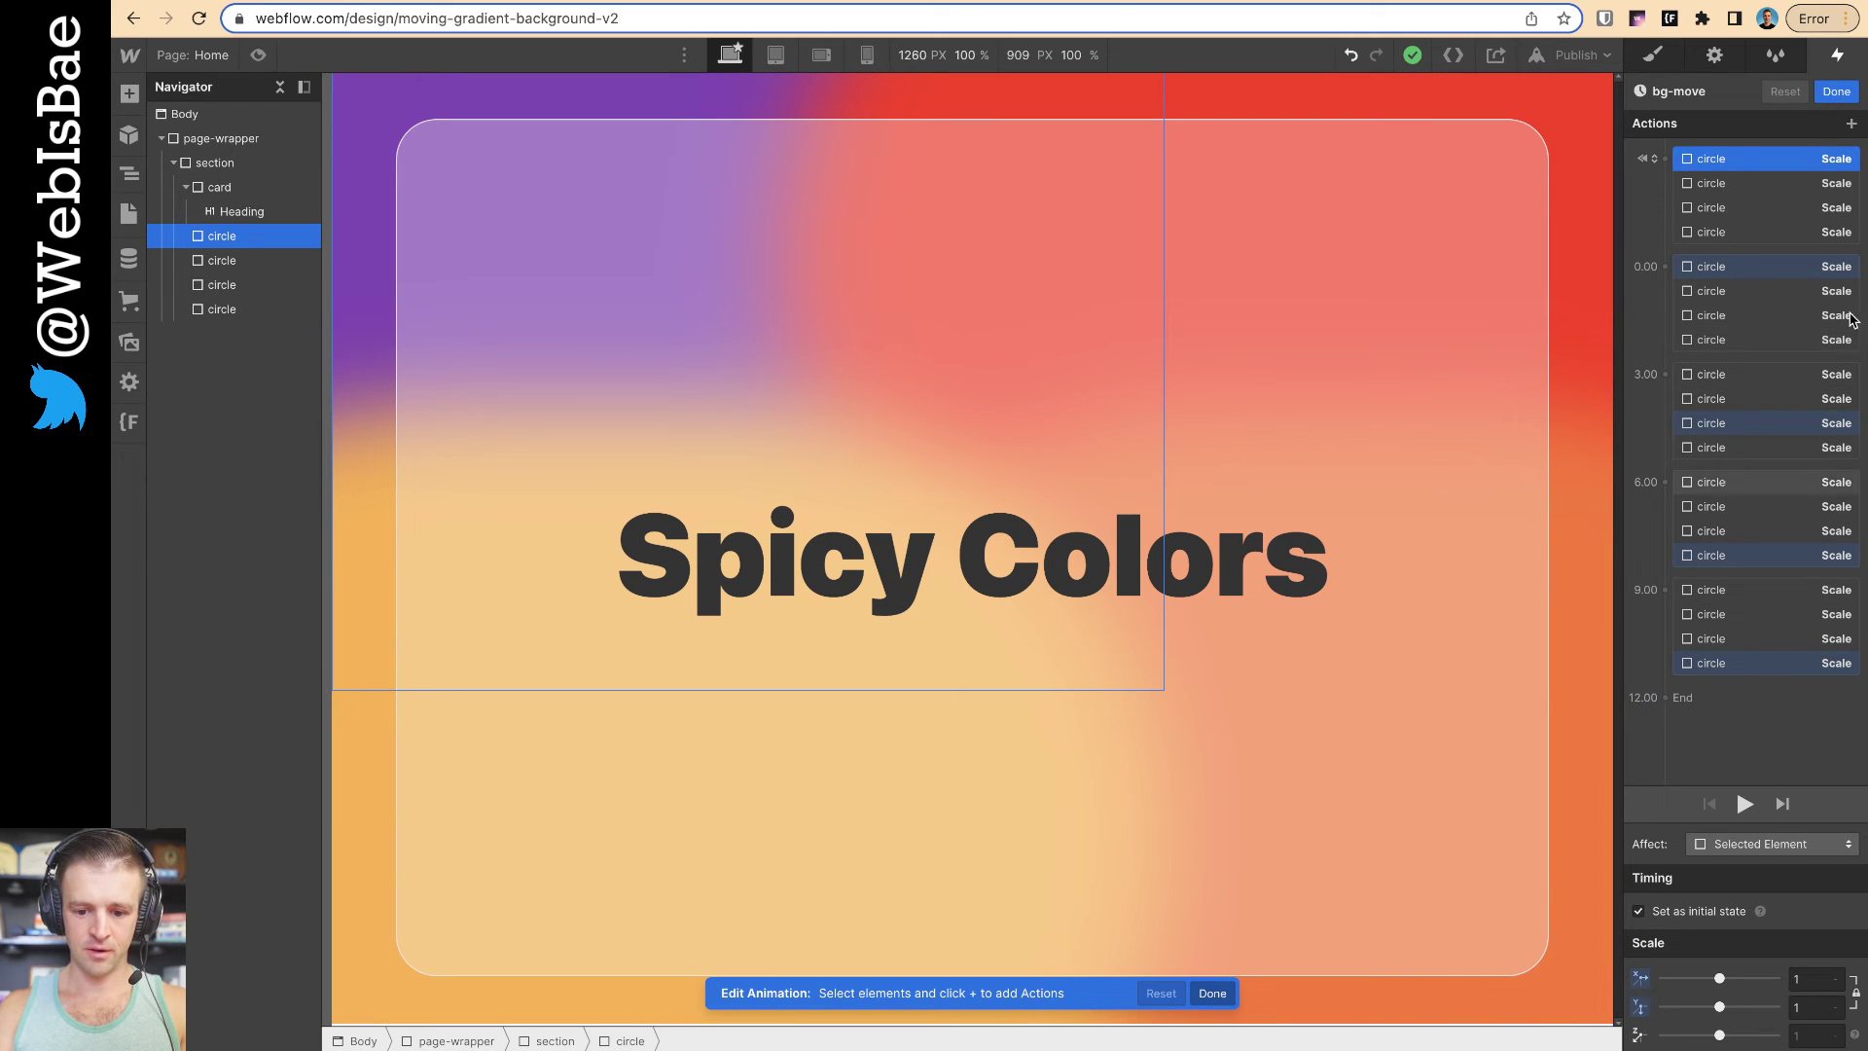
{"action": "left_click", "coordinate": [1745, 805]}
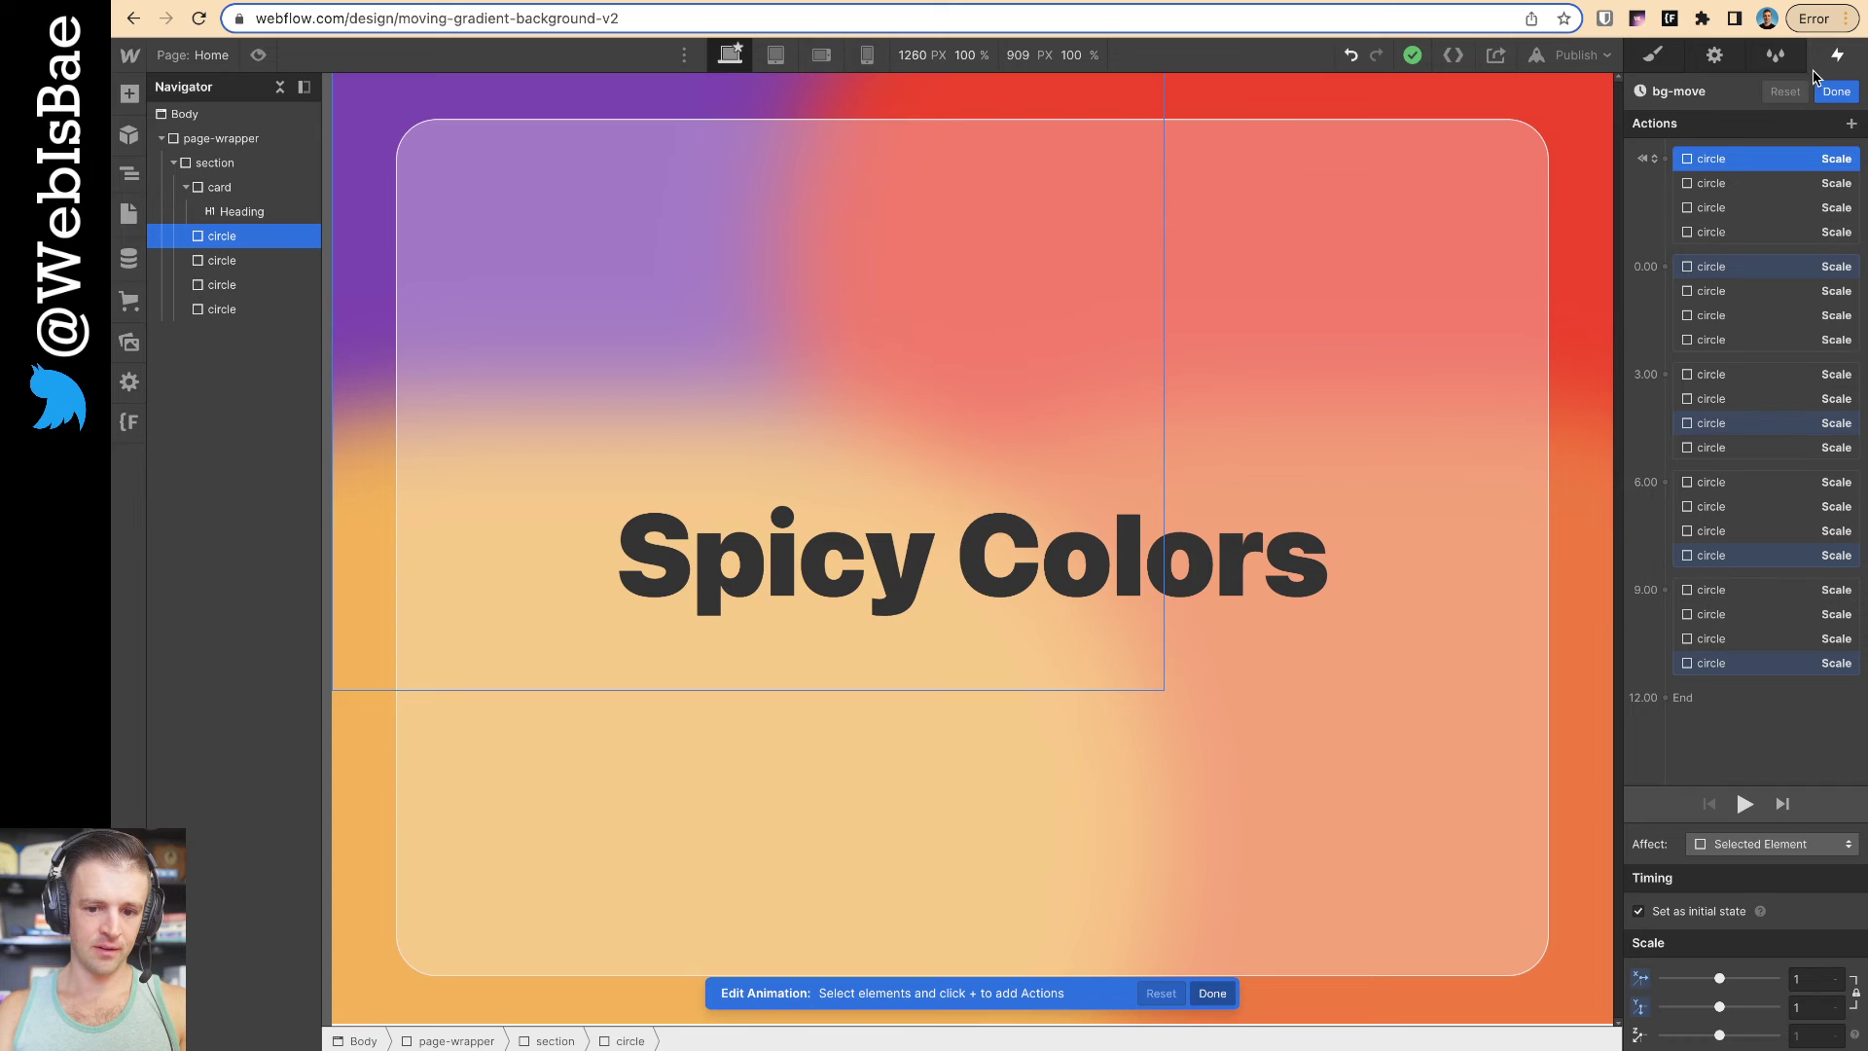
{"action": "left_click", "coordinate": [1837, 92]}
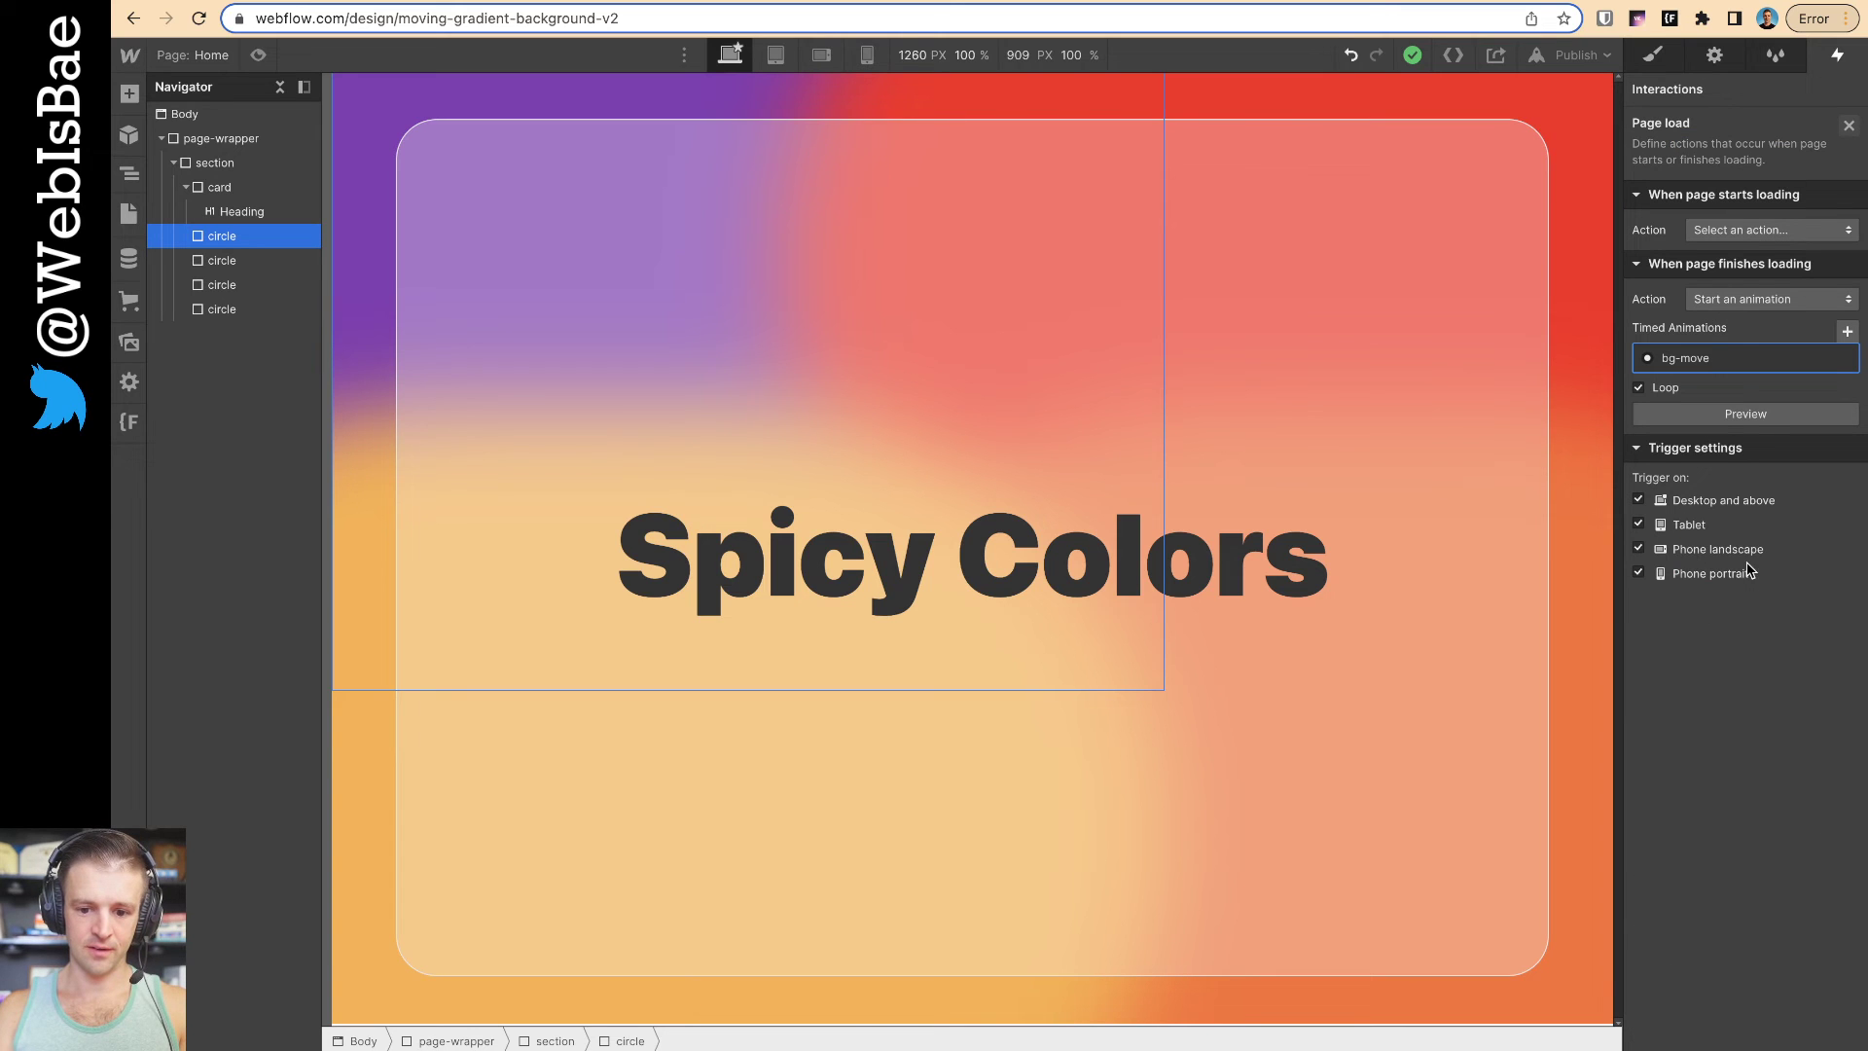
{"action": "left_click", "coordinate": [259, 56]}
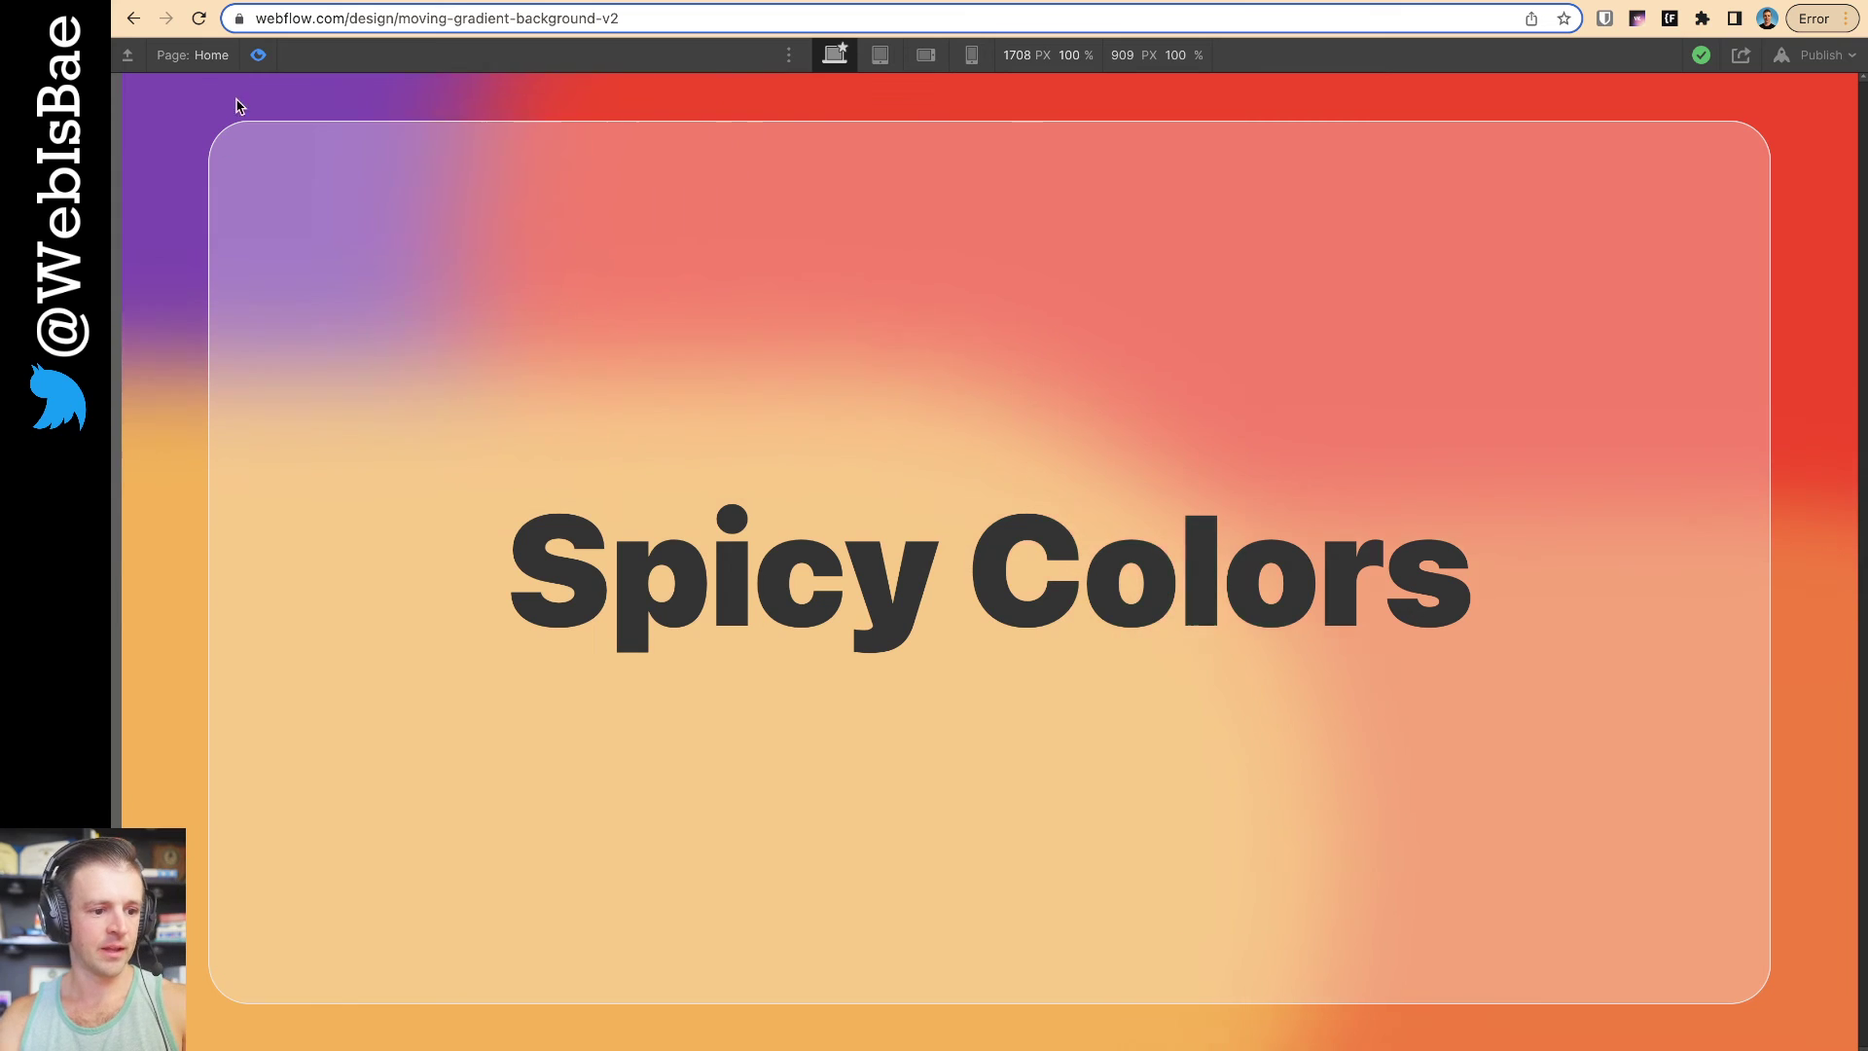
{"action": "left_click", "coordinate": [258, 55]}
Add a Move action for the yellow circle to bg-move's group at 0 seconds, with X at -10% and Y at 20%
{"action": "left_click", "coordinate": [1844, 358]}
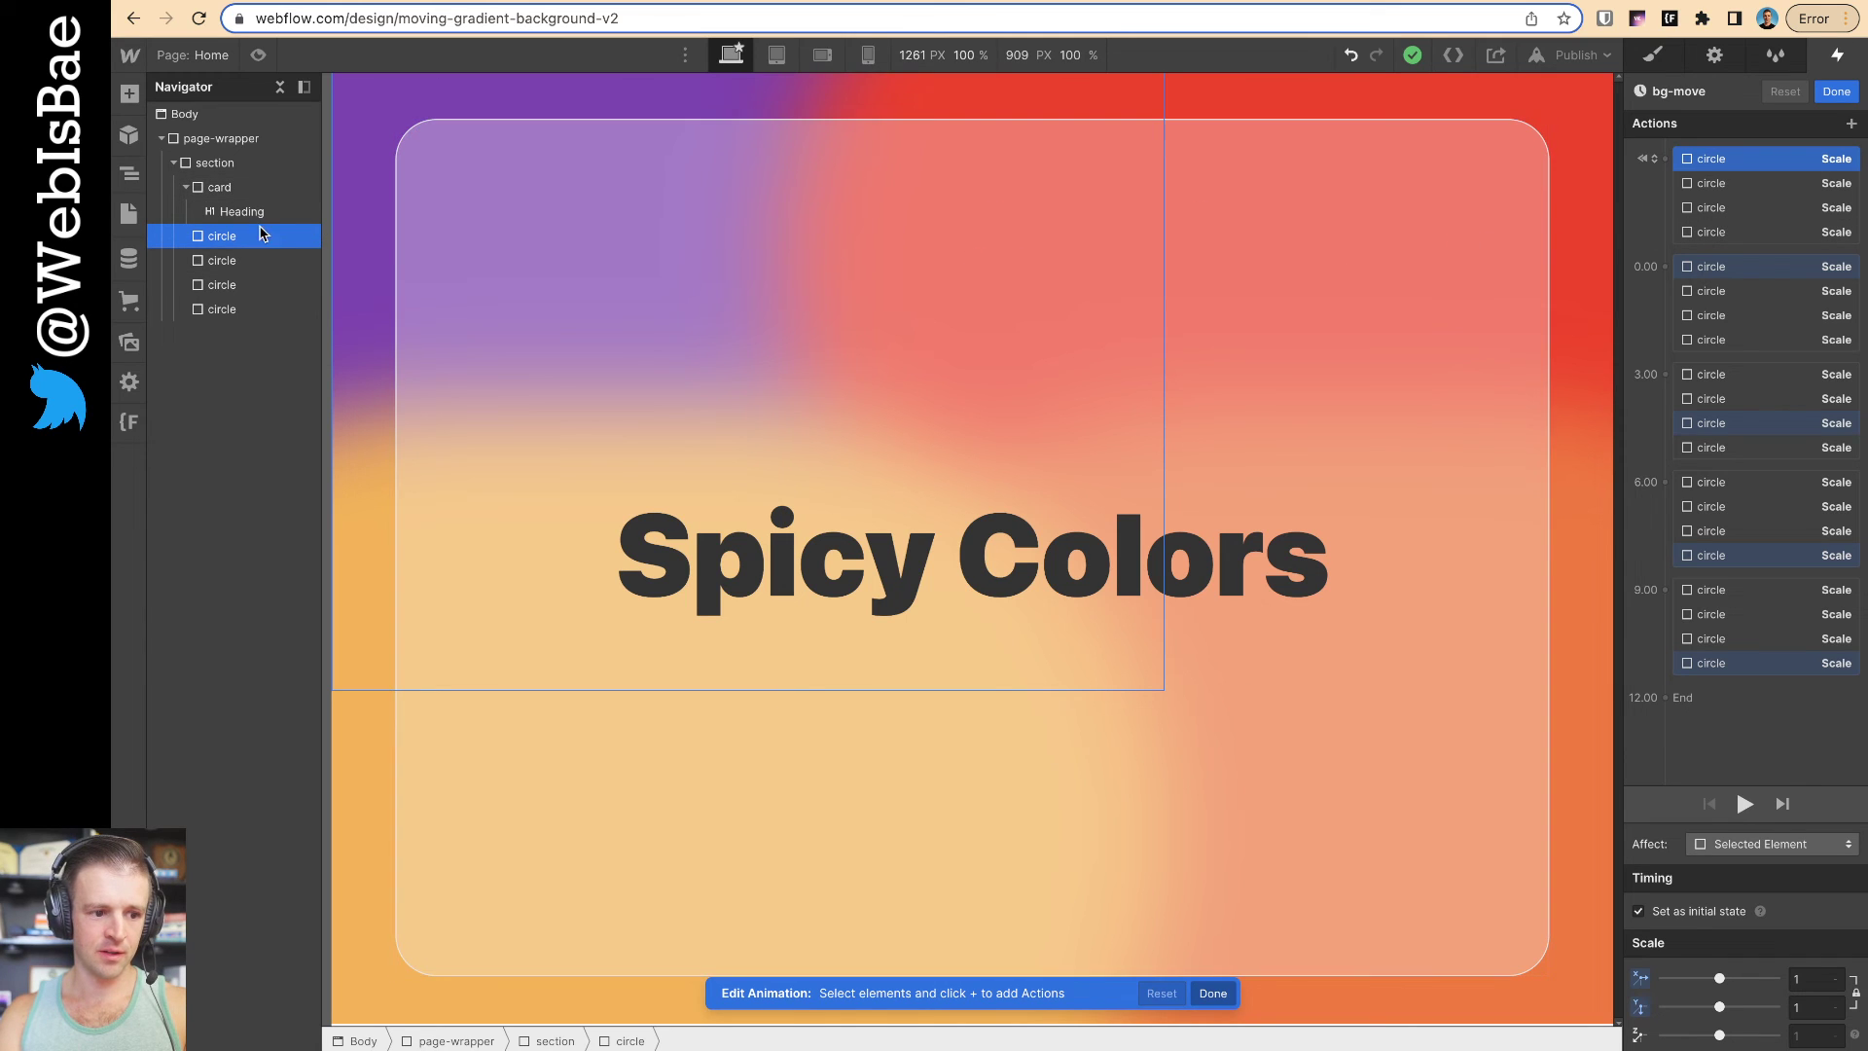
{"action": "left_click_drag", "start_coordinate": [584, 208], "coordinate": [1670, 273]}
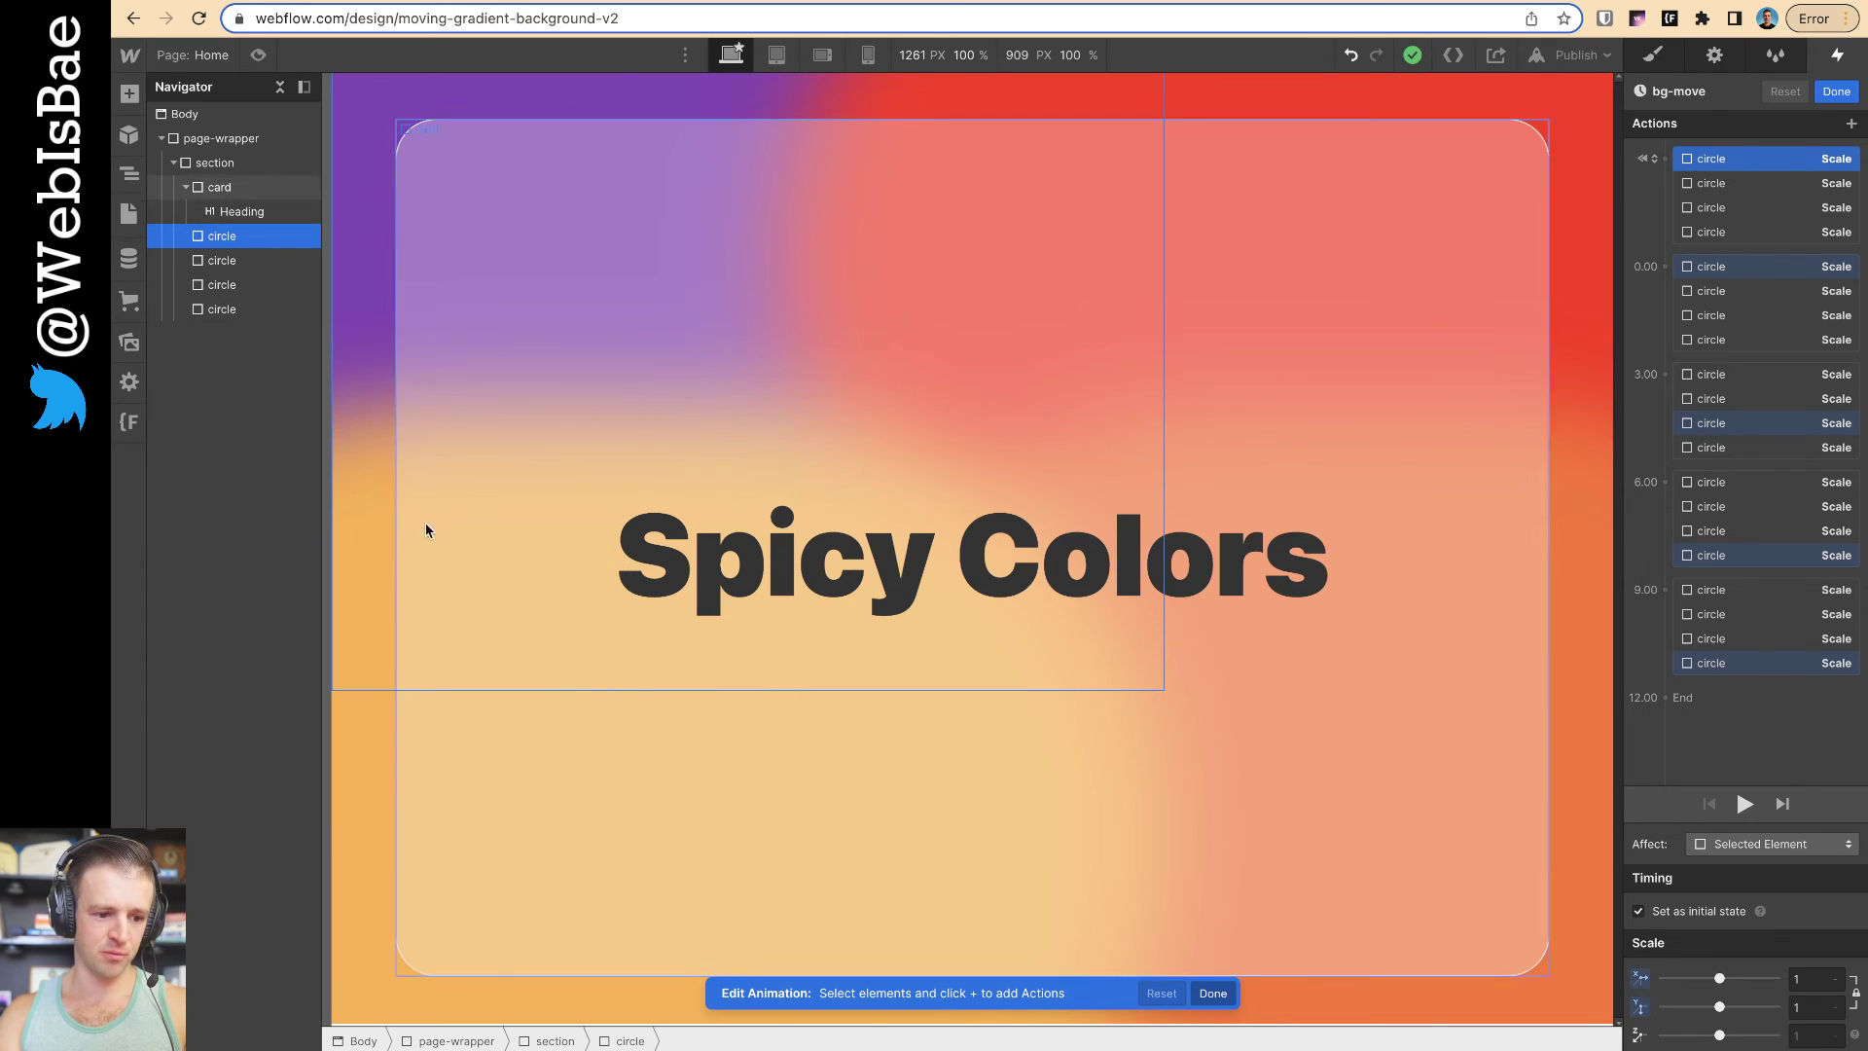
{"action": "left_click", "coordinate": [222, 309]}
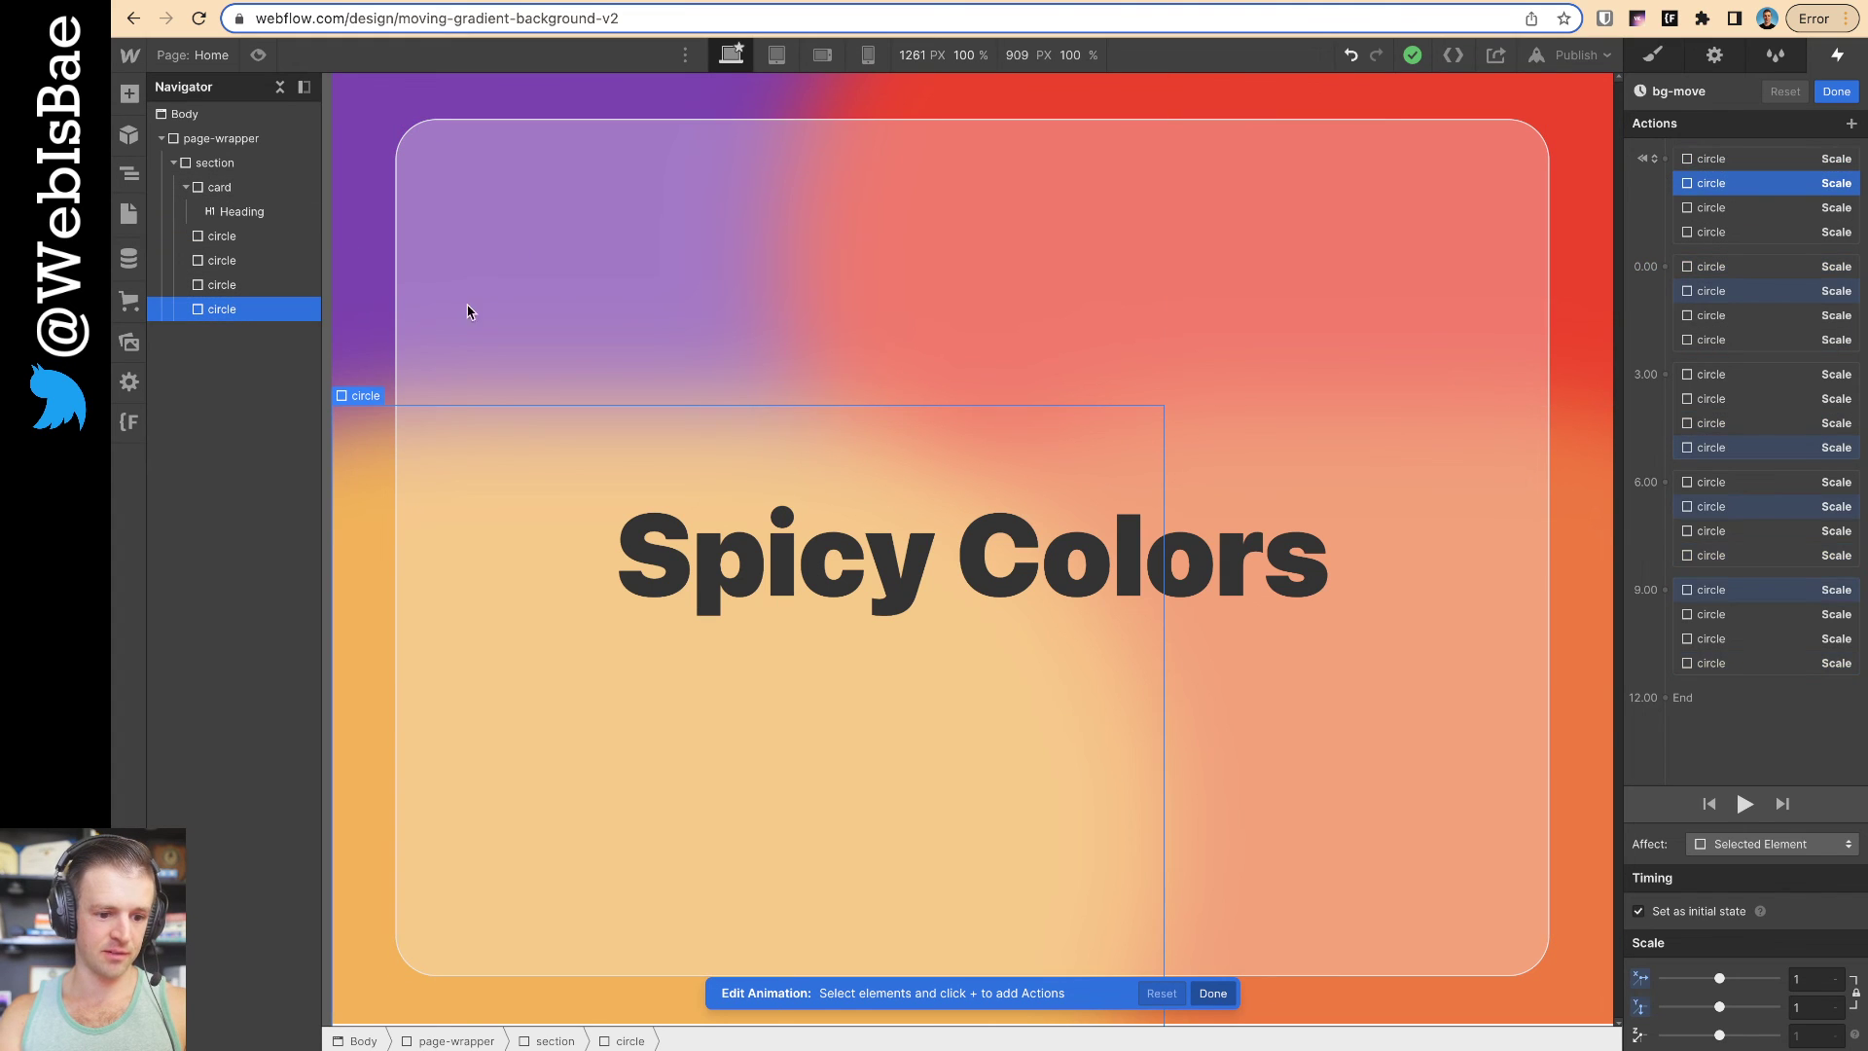
{"action": "left_click", "coordinate": [1675, 285]}
{"action": "left_click", "coordinate": [1693, 341]}
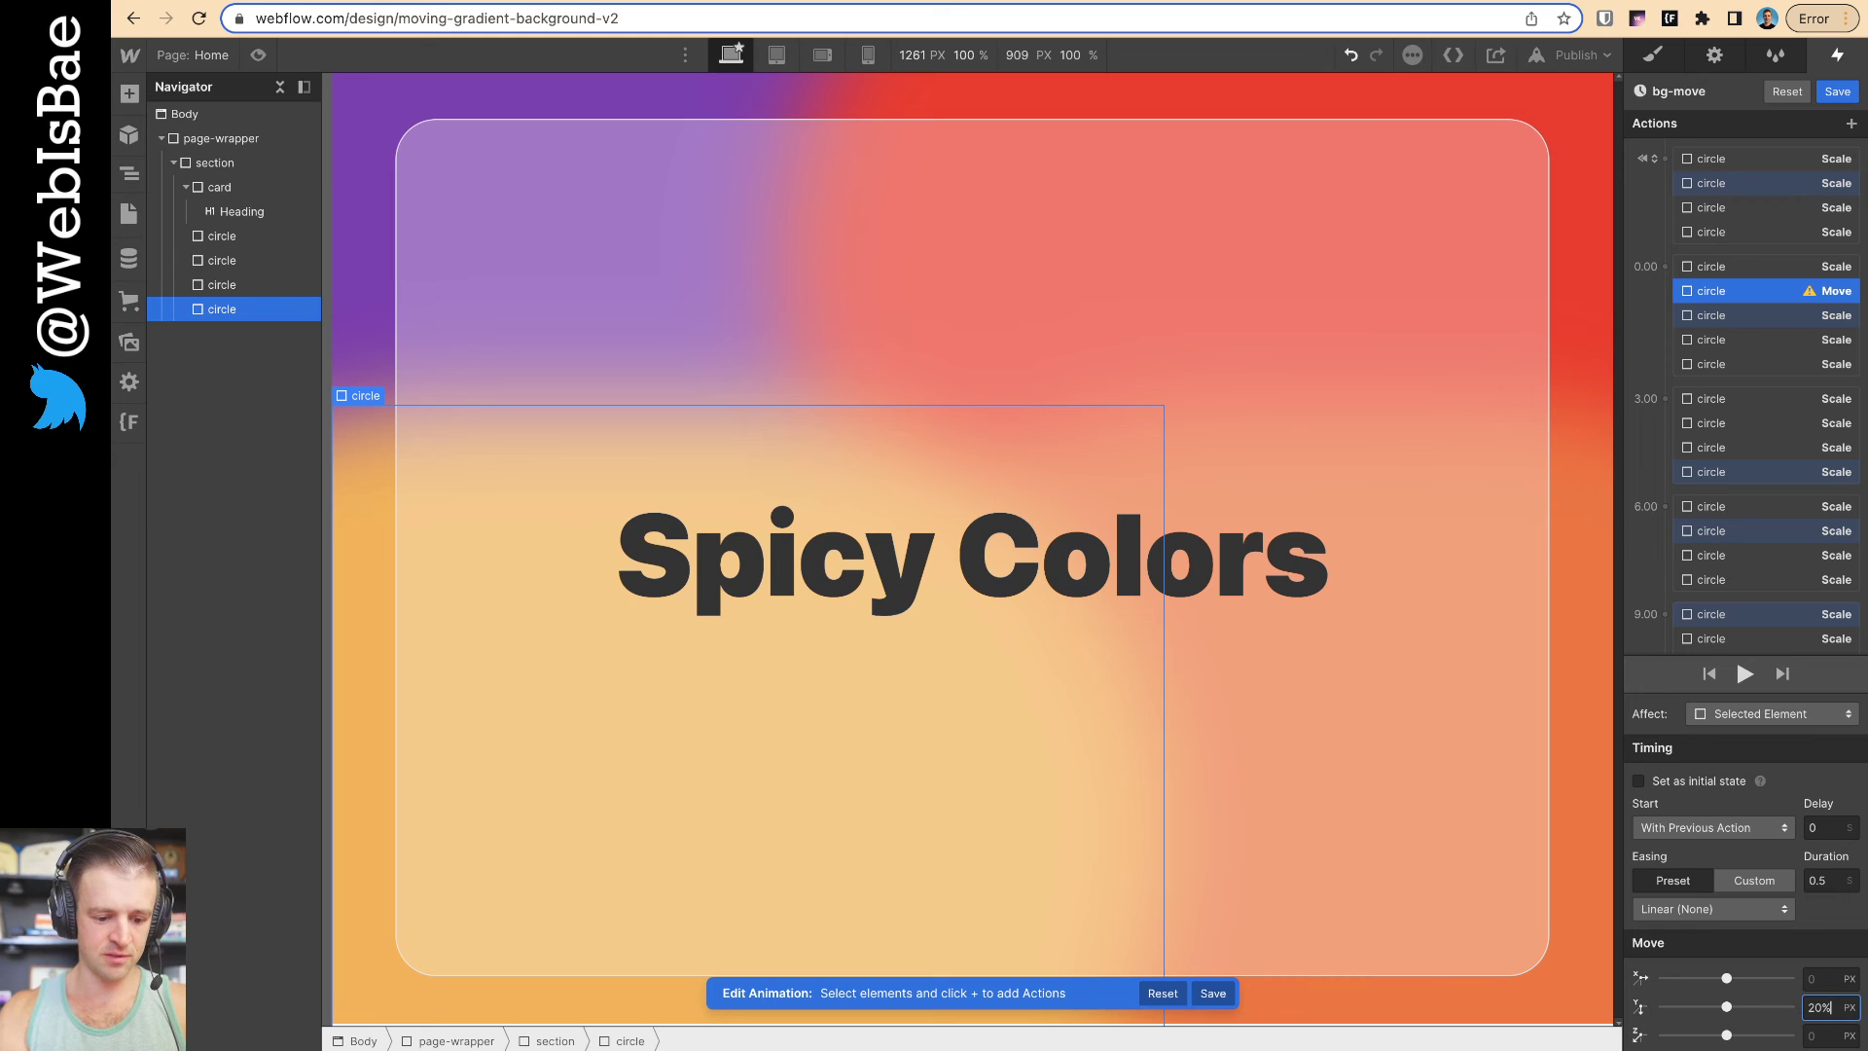
{"action": "key", "text": "Return"}
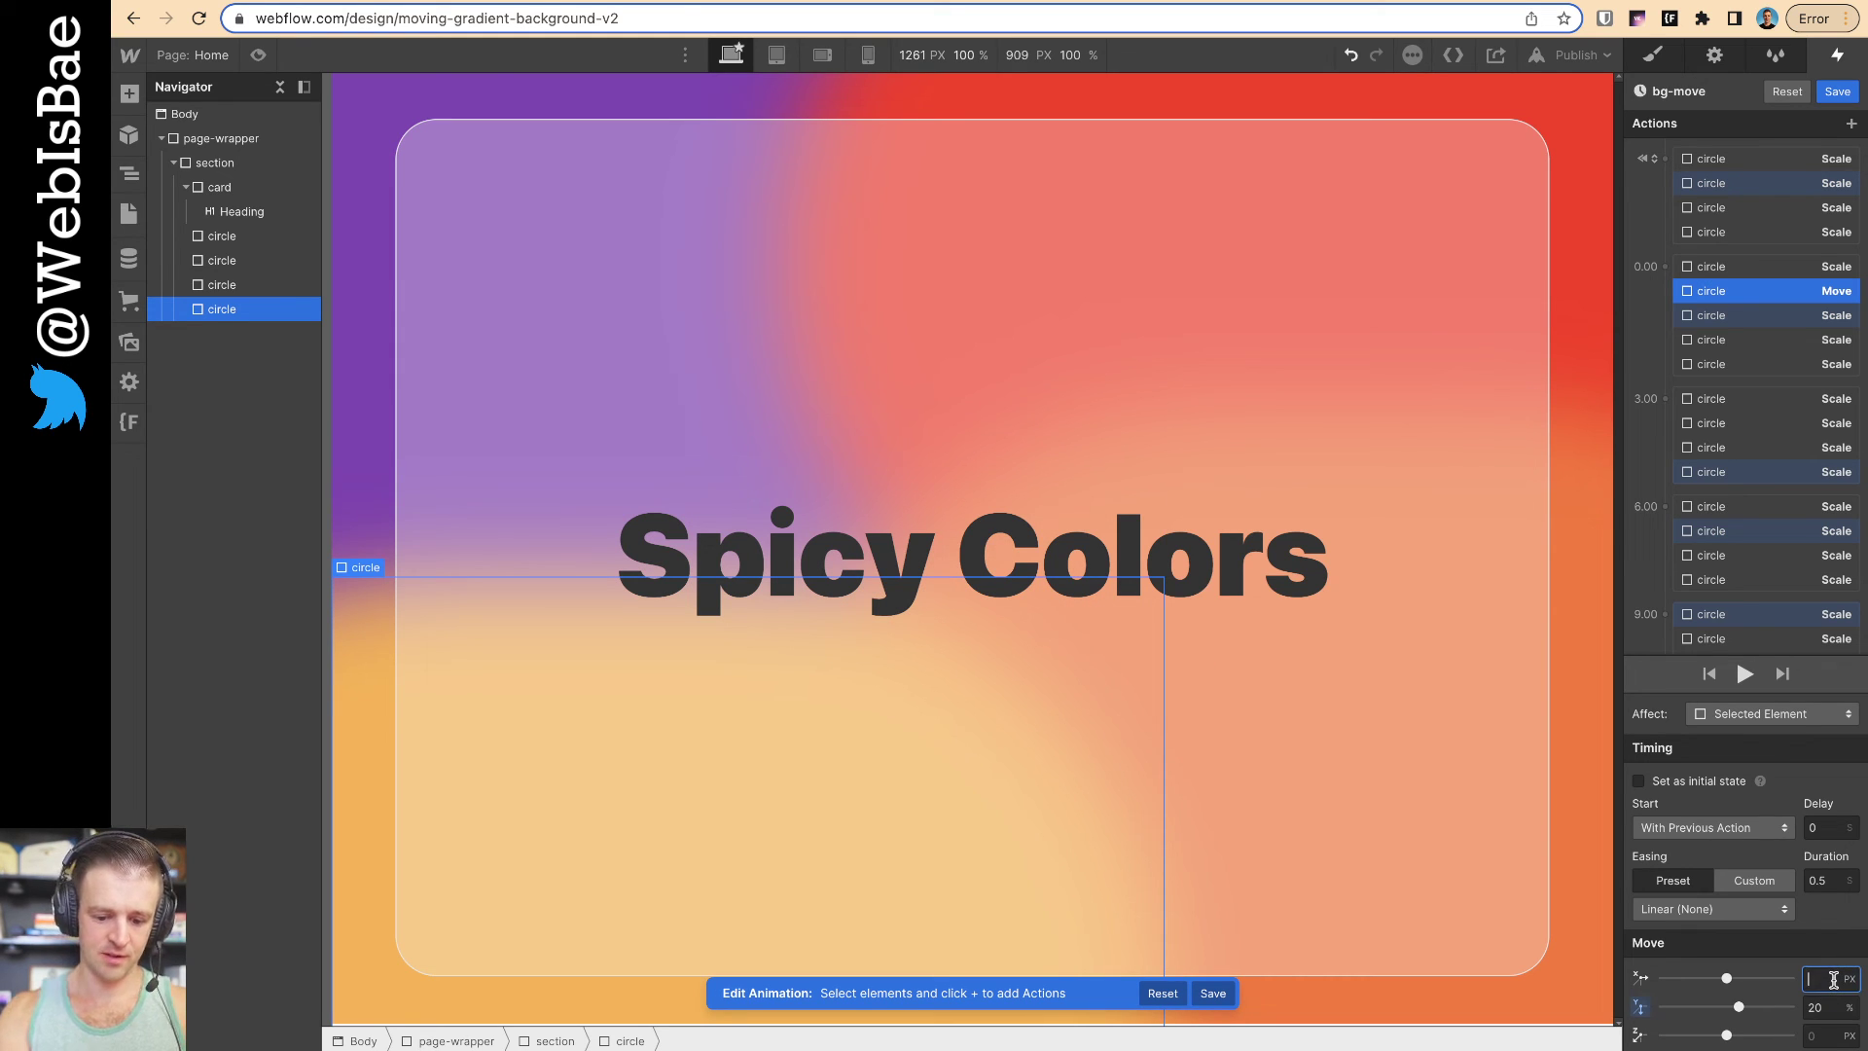
{"action": "type", "text": "-10%"}
{"action": "key", "text": "Return"}
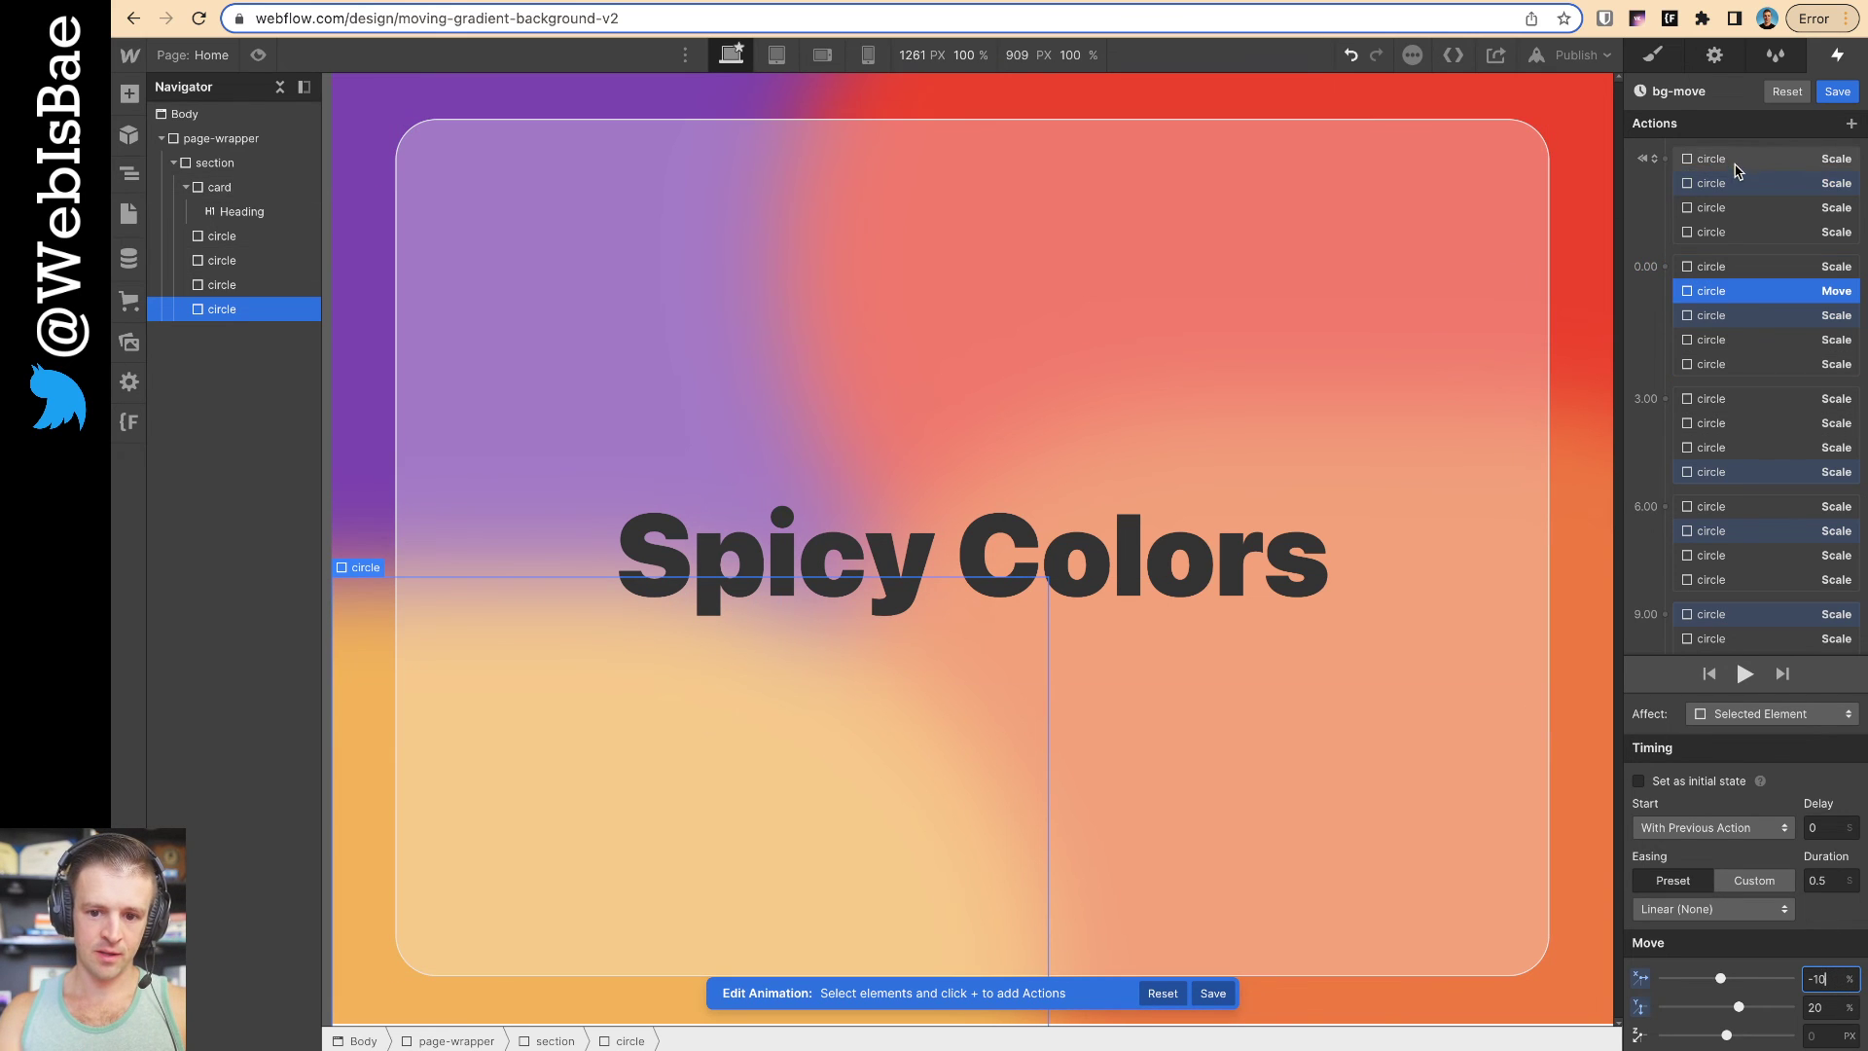
Add a Move action for the yellow circle to the group at 3 seconds, with X and Y at 0%
{"action": "left_click", "coordinate": [1665, 400]}
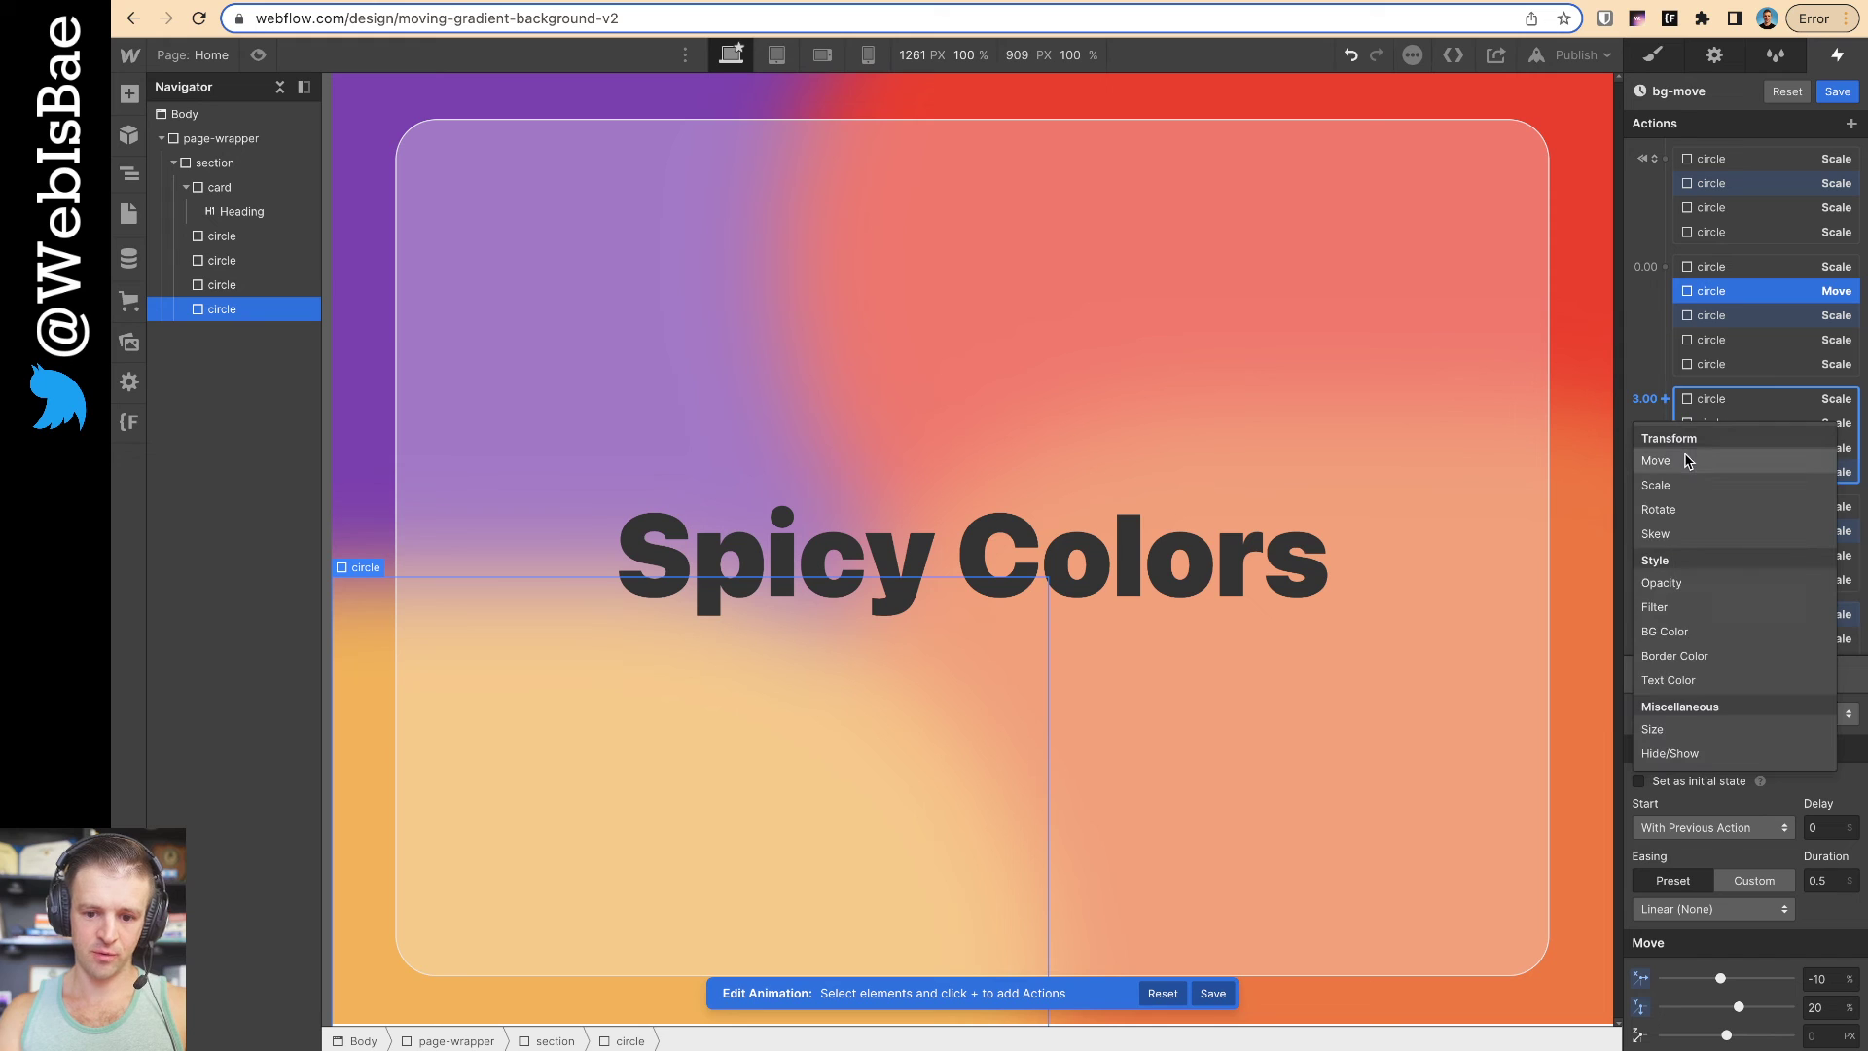
{"action": "left_click", "coordinate": [1686, 461]}
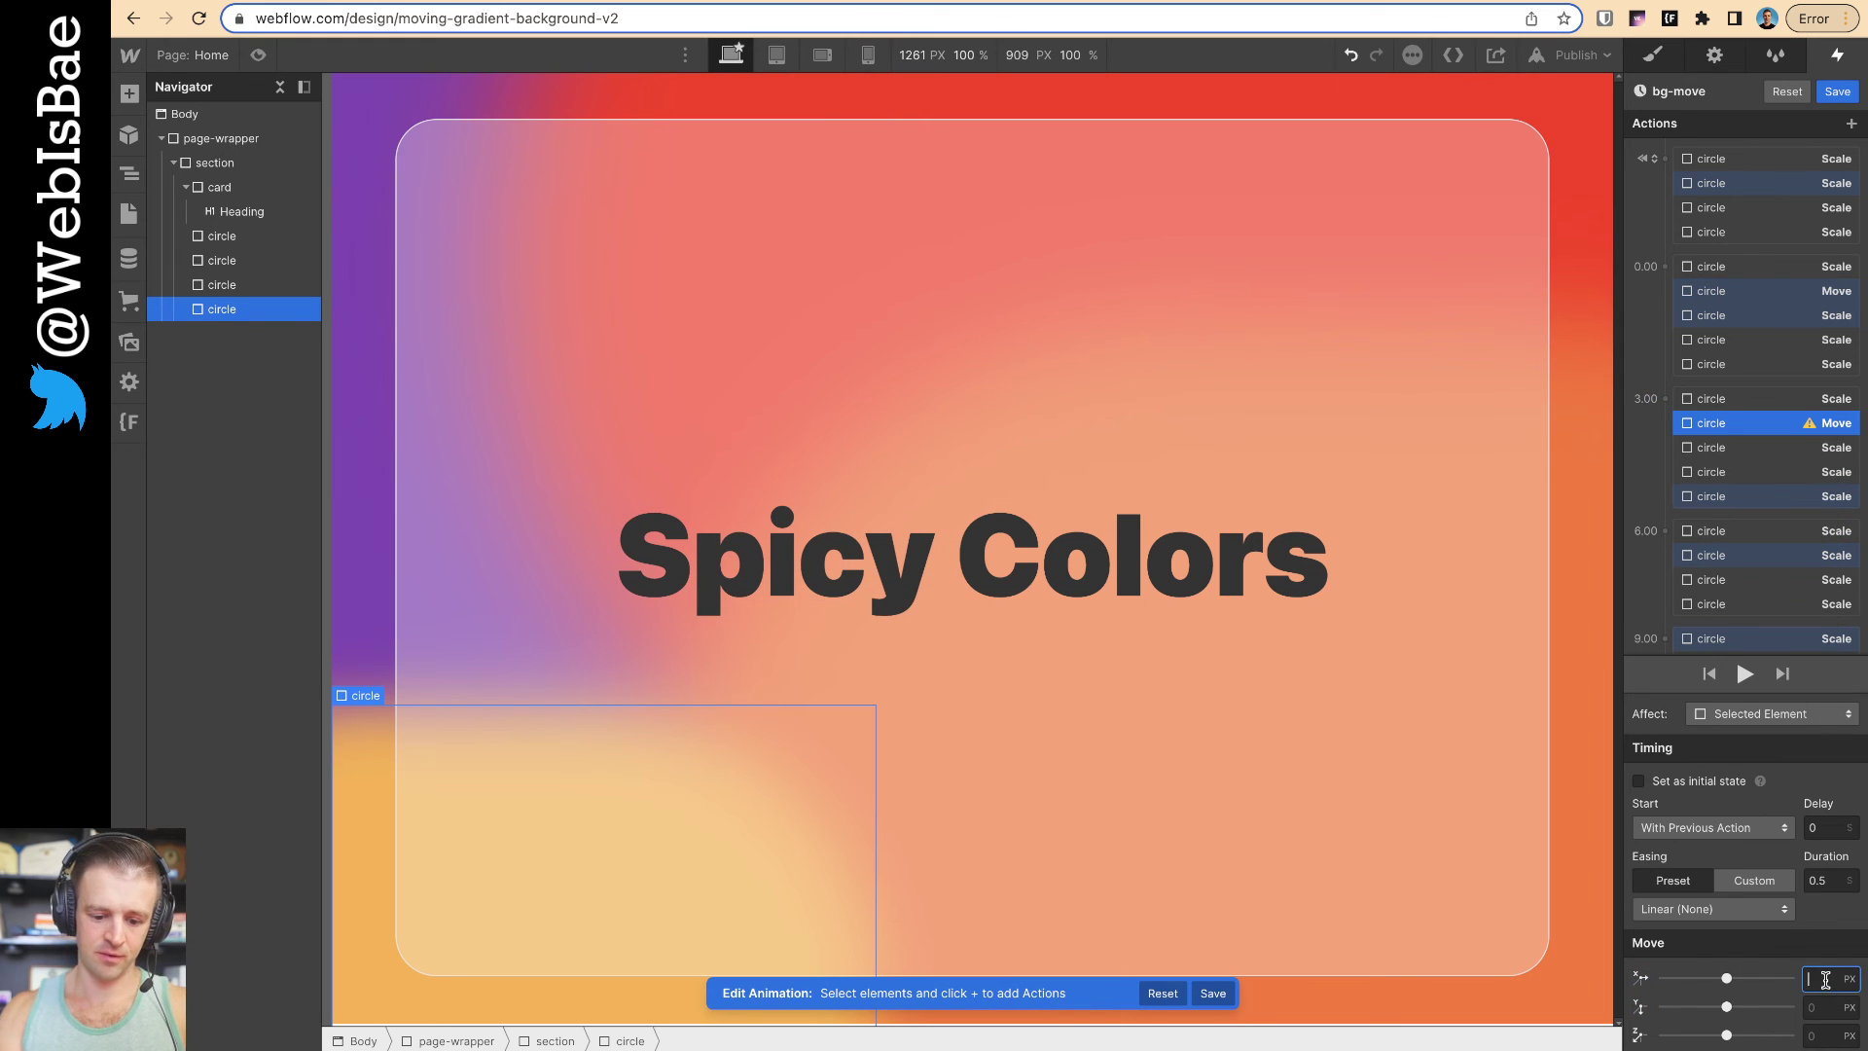
{"action": "type", "text": "%"}
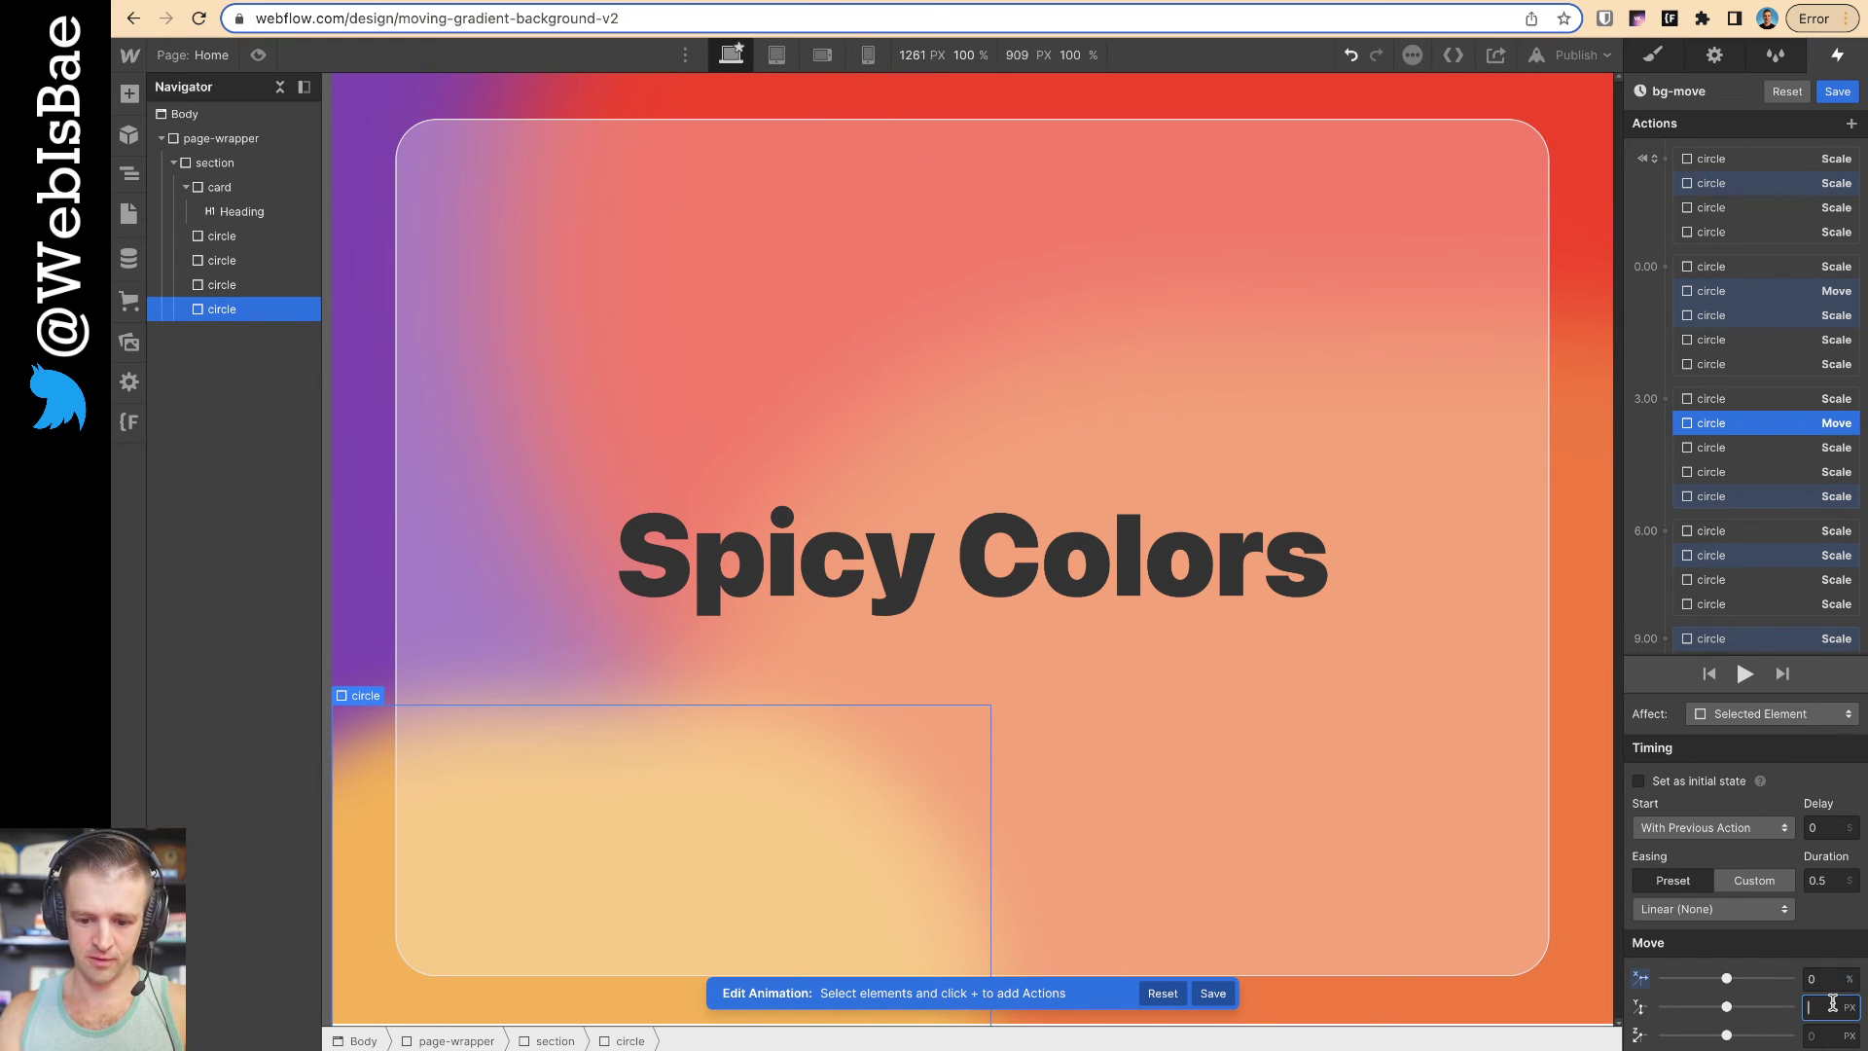
Give the yellow circle's Move actions at 0 and 3 seconds a duration of 3 seconds with Ease easing
{"action": "left_click", "coordinate": [1737, 291]}
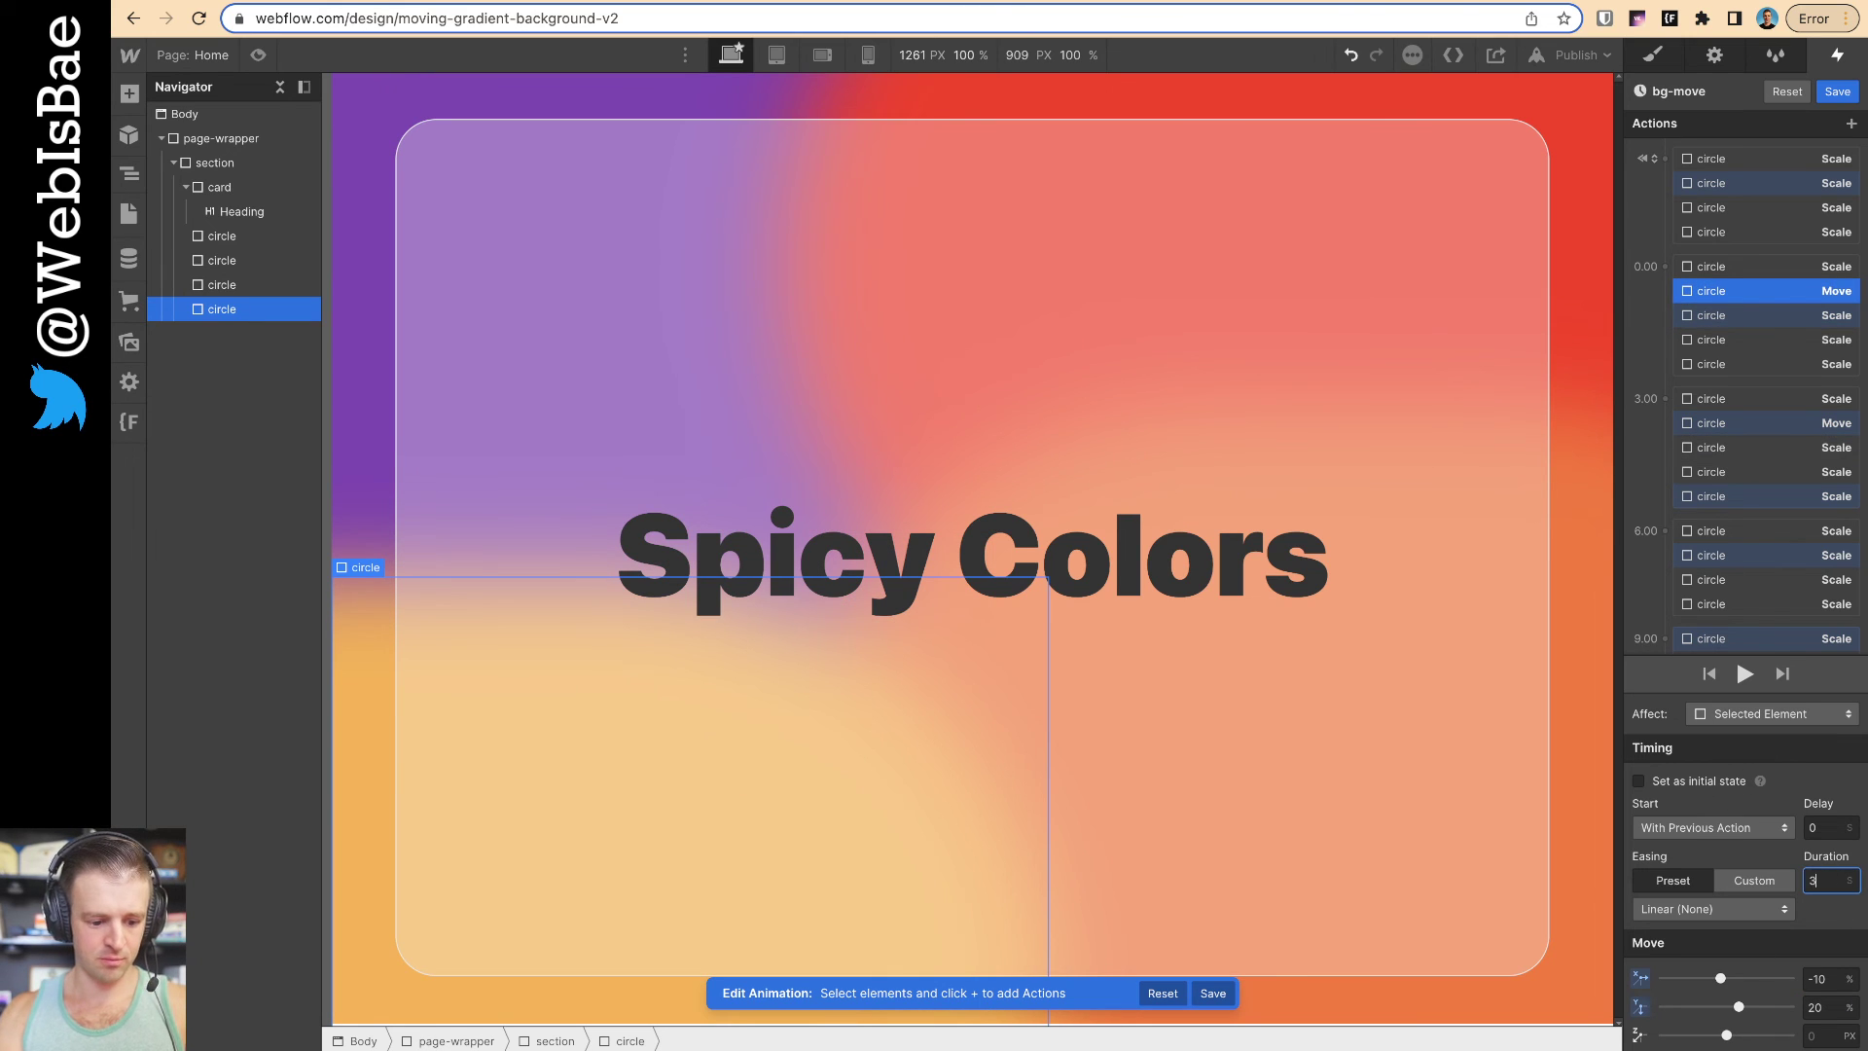
{"action": "left_click", "coordinate": [1757, 907]}
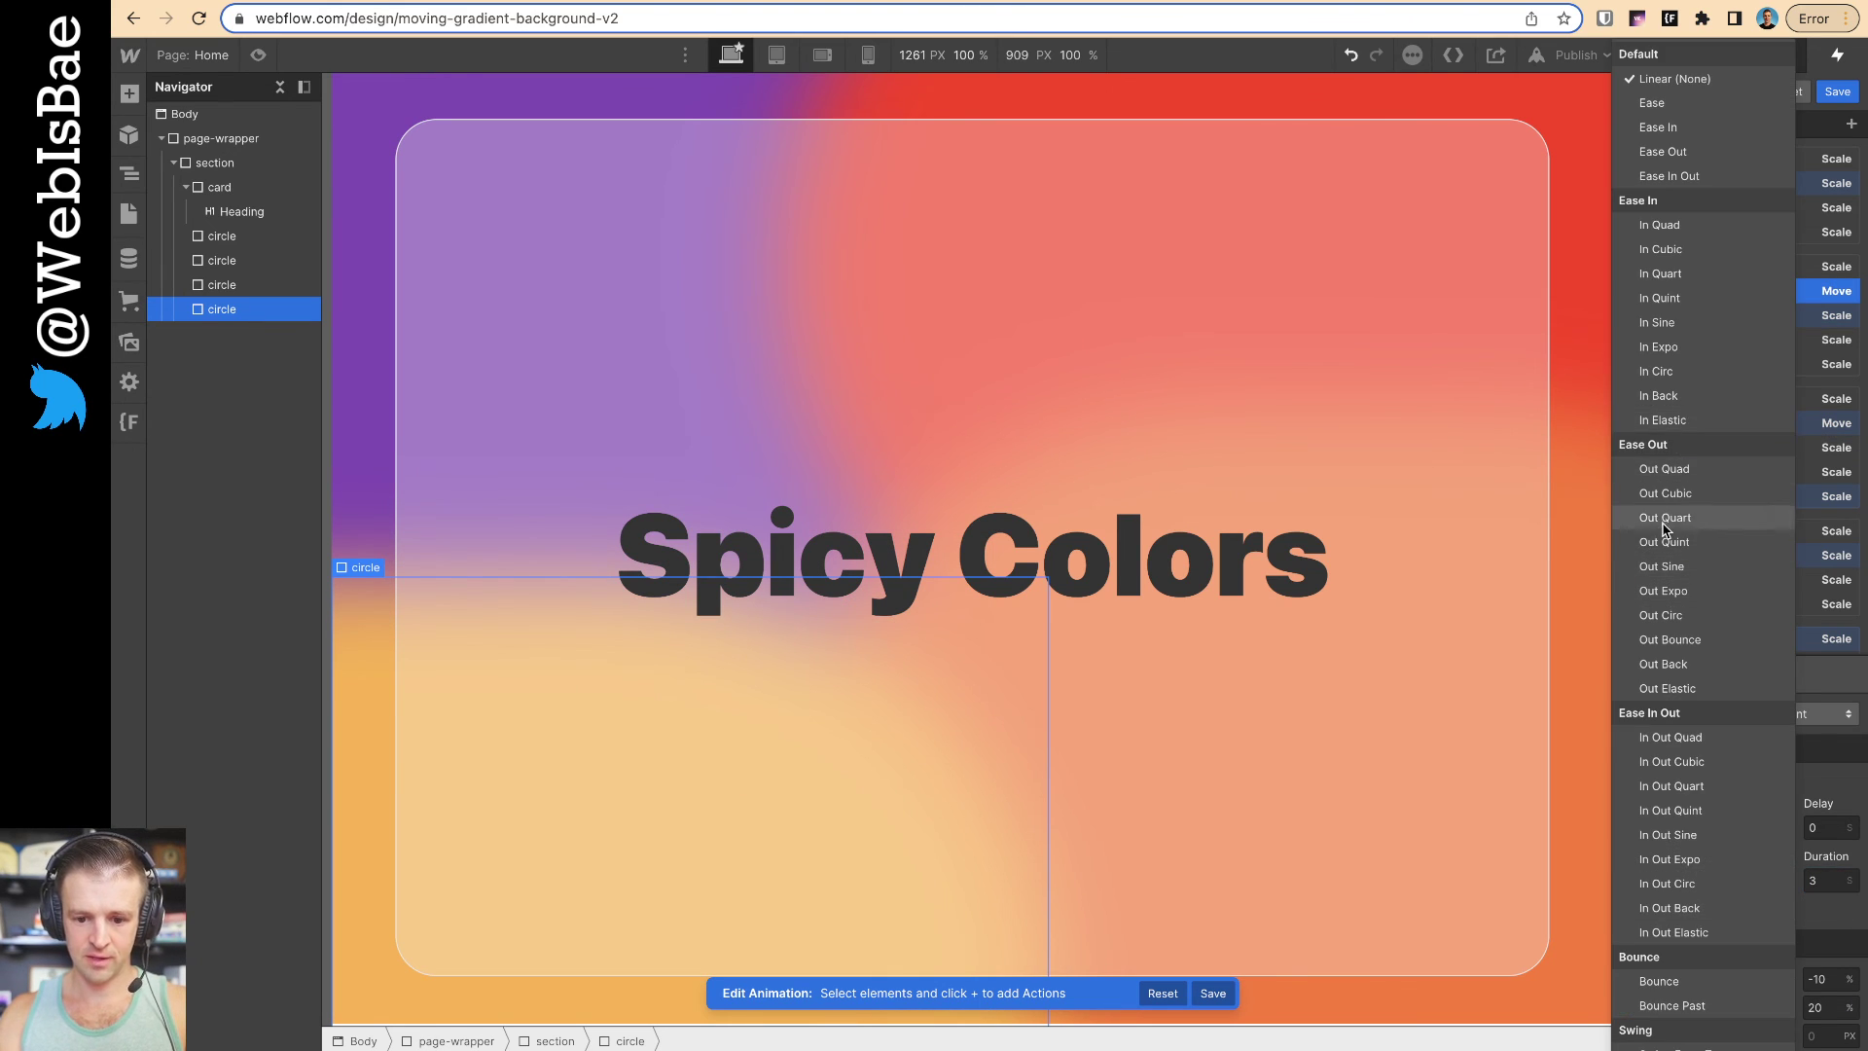
{"action": "left_click", "coordinate": [1674, 126]}
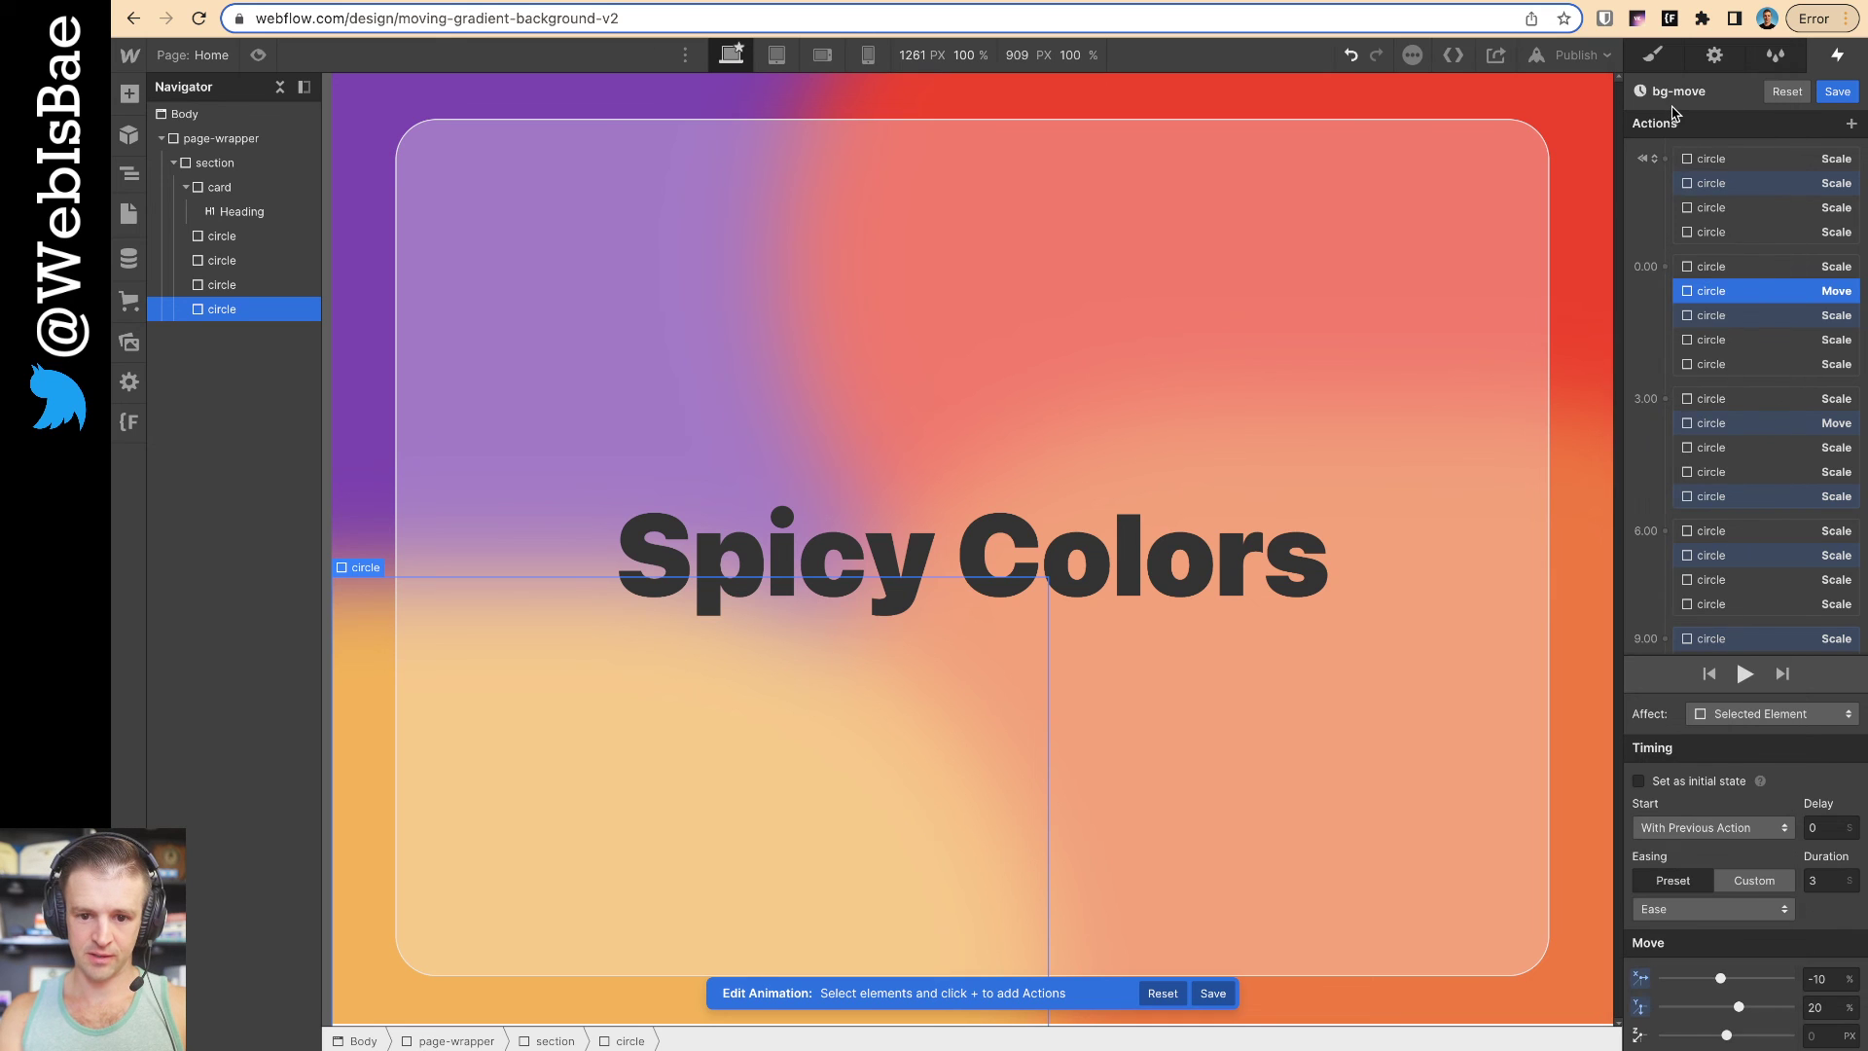
{"action": "left_click", "coordinate": [1751, 426]}
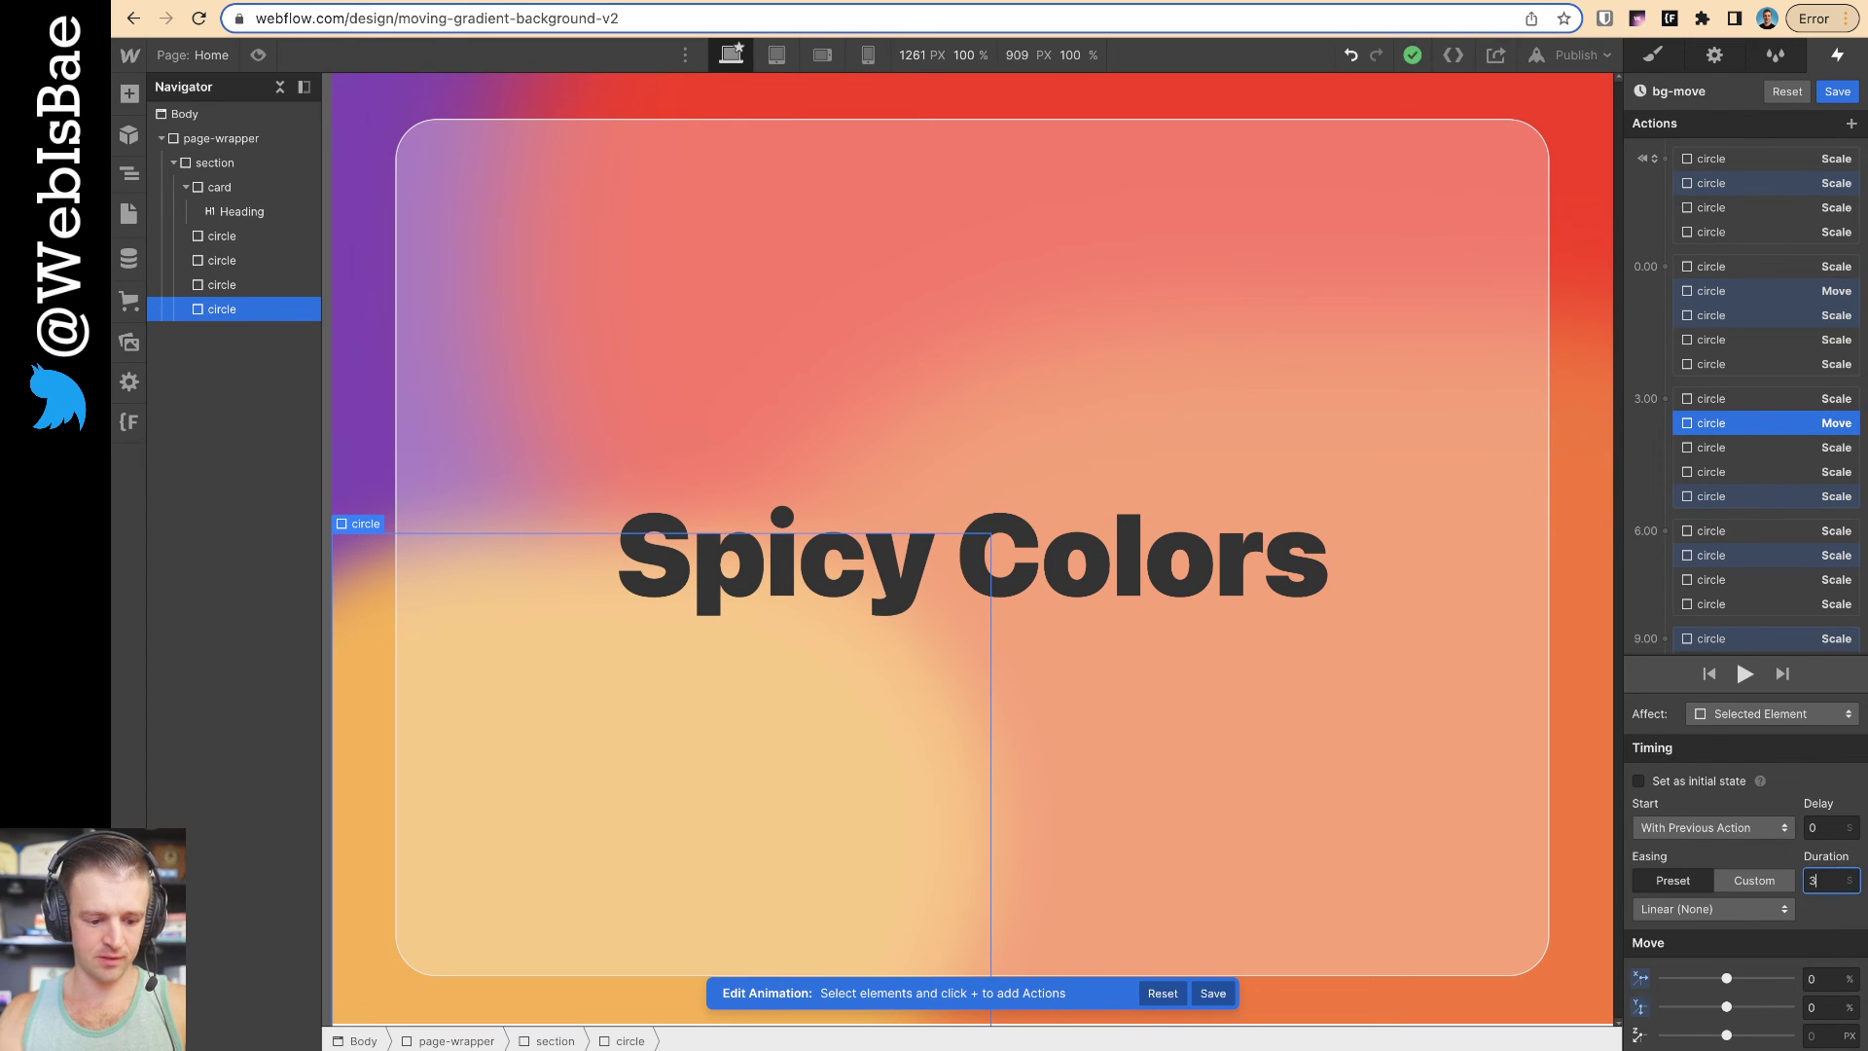
{"action": "left_click", "coordinate": [1742, 909]}
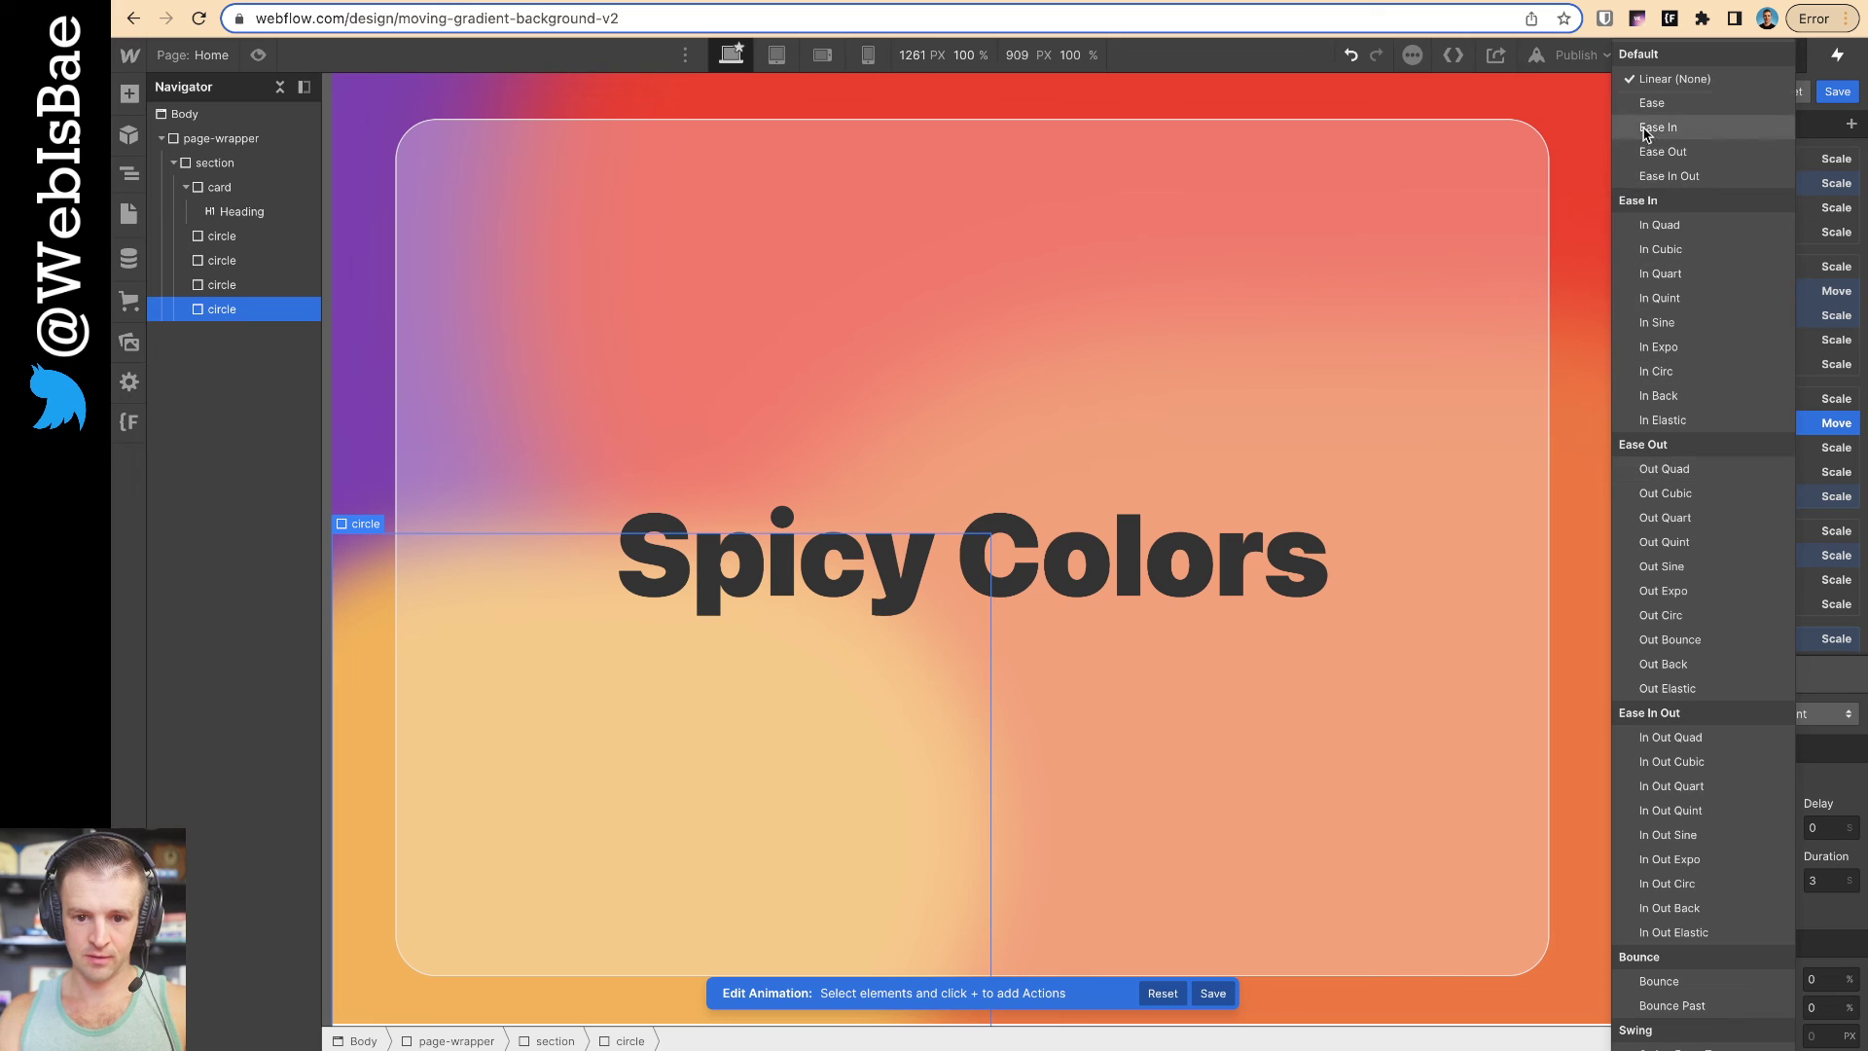
{"action": "left_click", "coordinate": [1674, 102]}
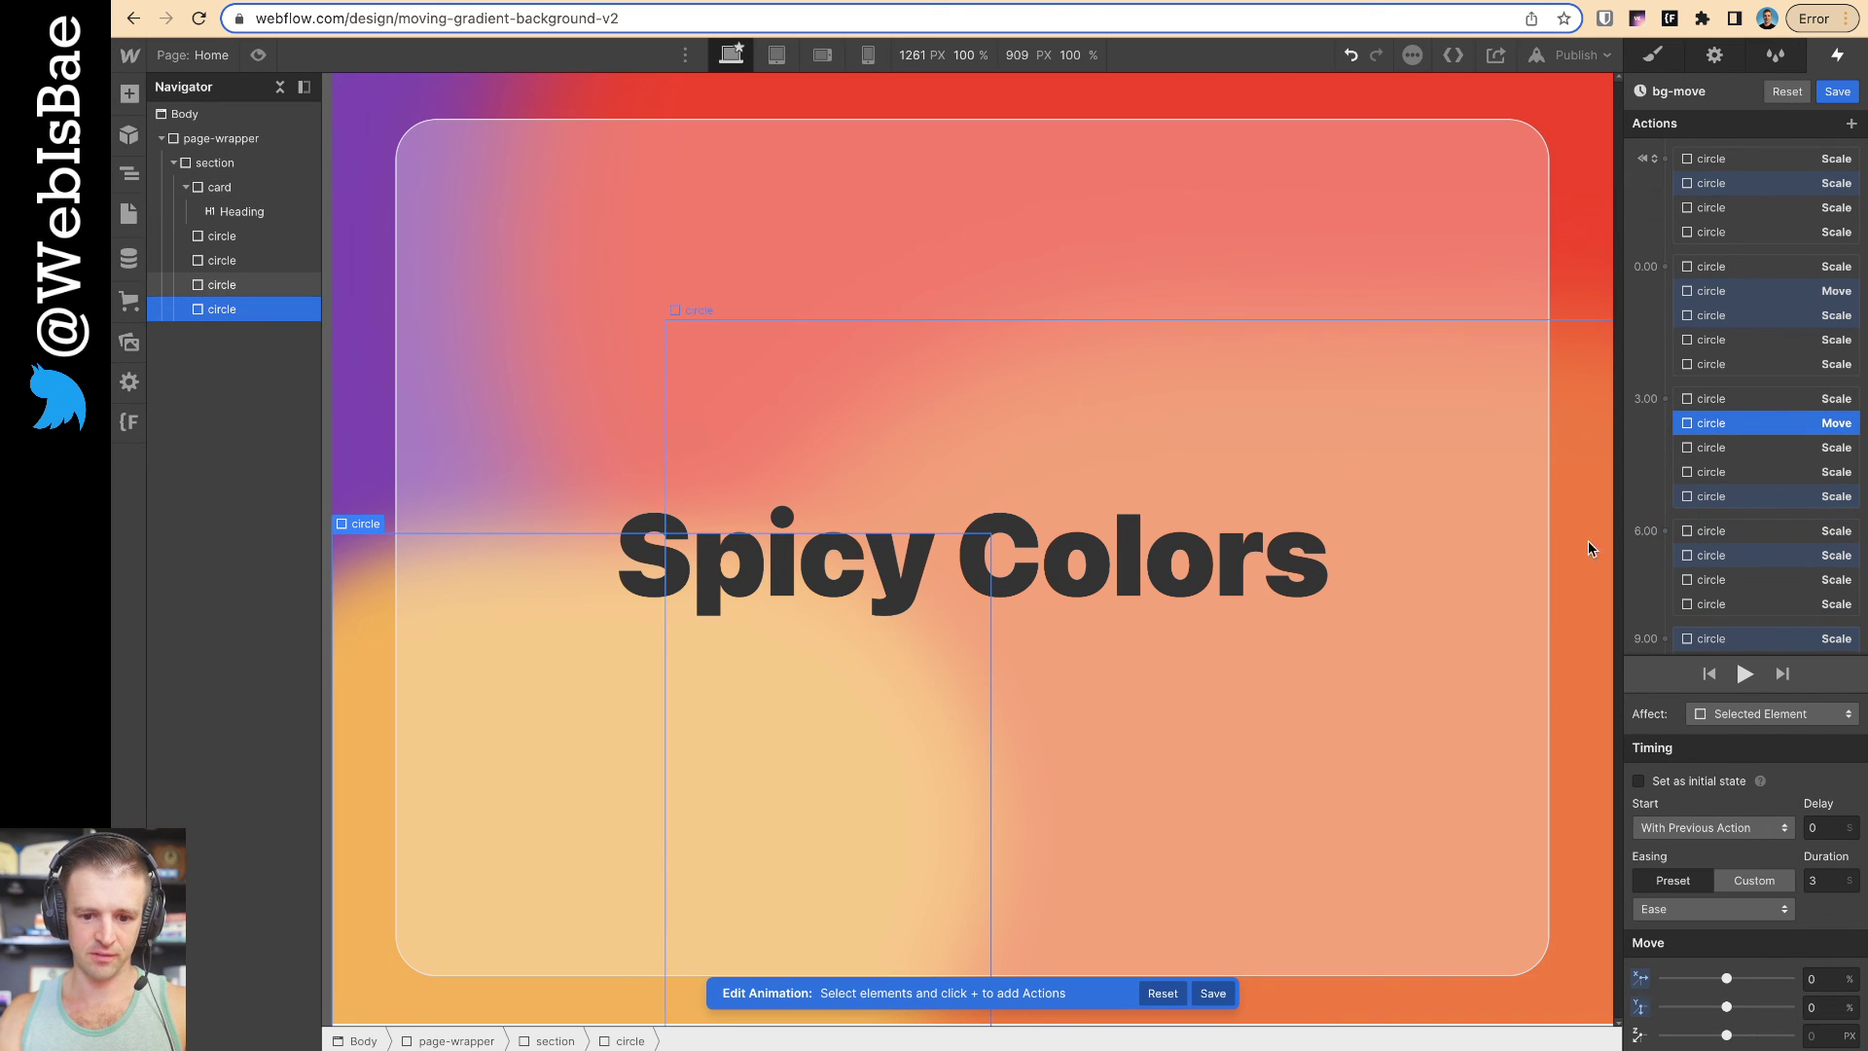
Add a Move action for the orange circle to the group at 3 seconds, with X and Y at 10% and Ease easing
{"action": "left_click", "coordinate": [1514, 596]}
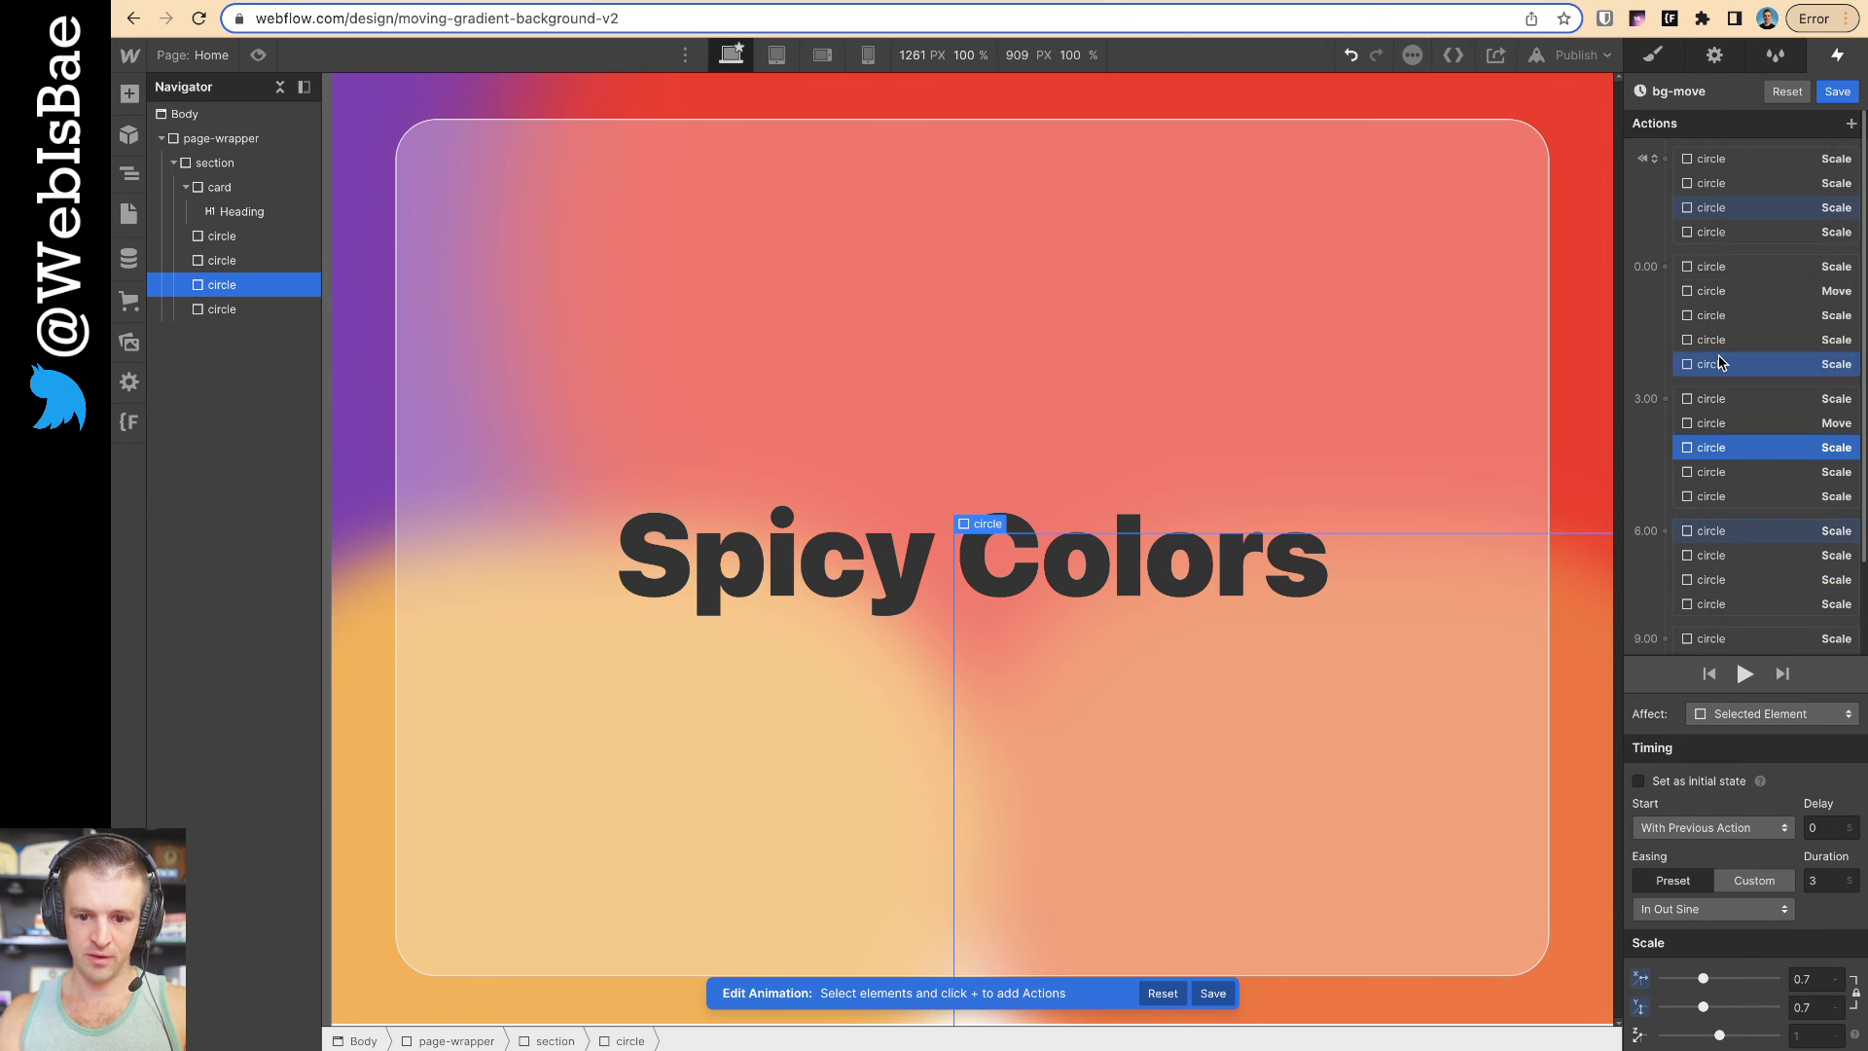
{"action": "left_click", "coordinate": [1664, 399]}
{"action": "left_click", "coordinate": [1681, 463]}
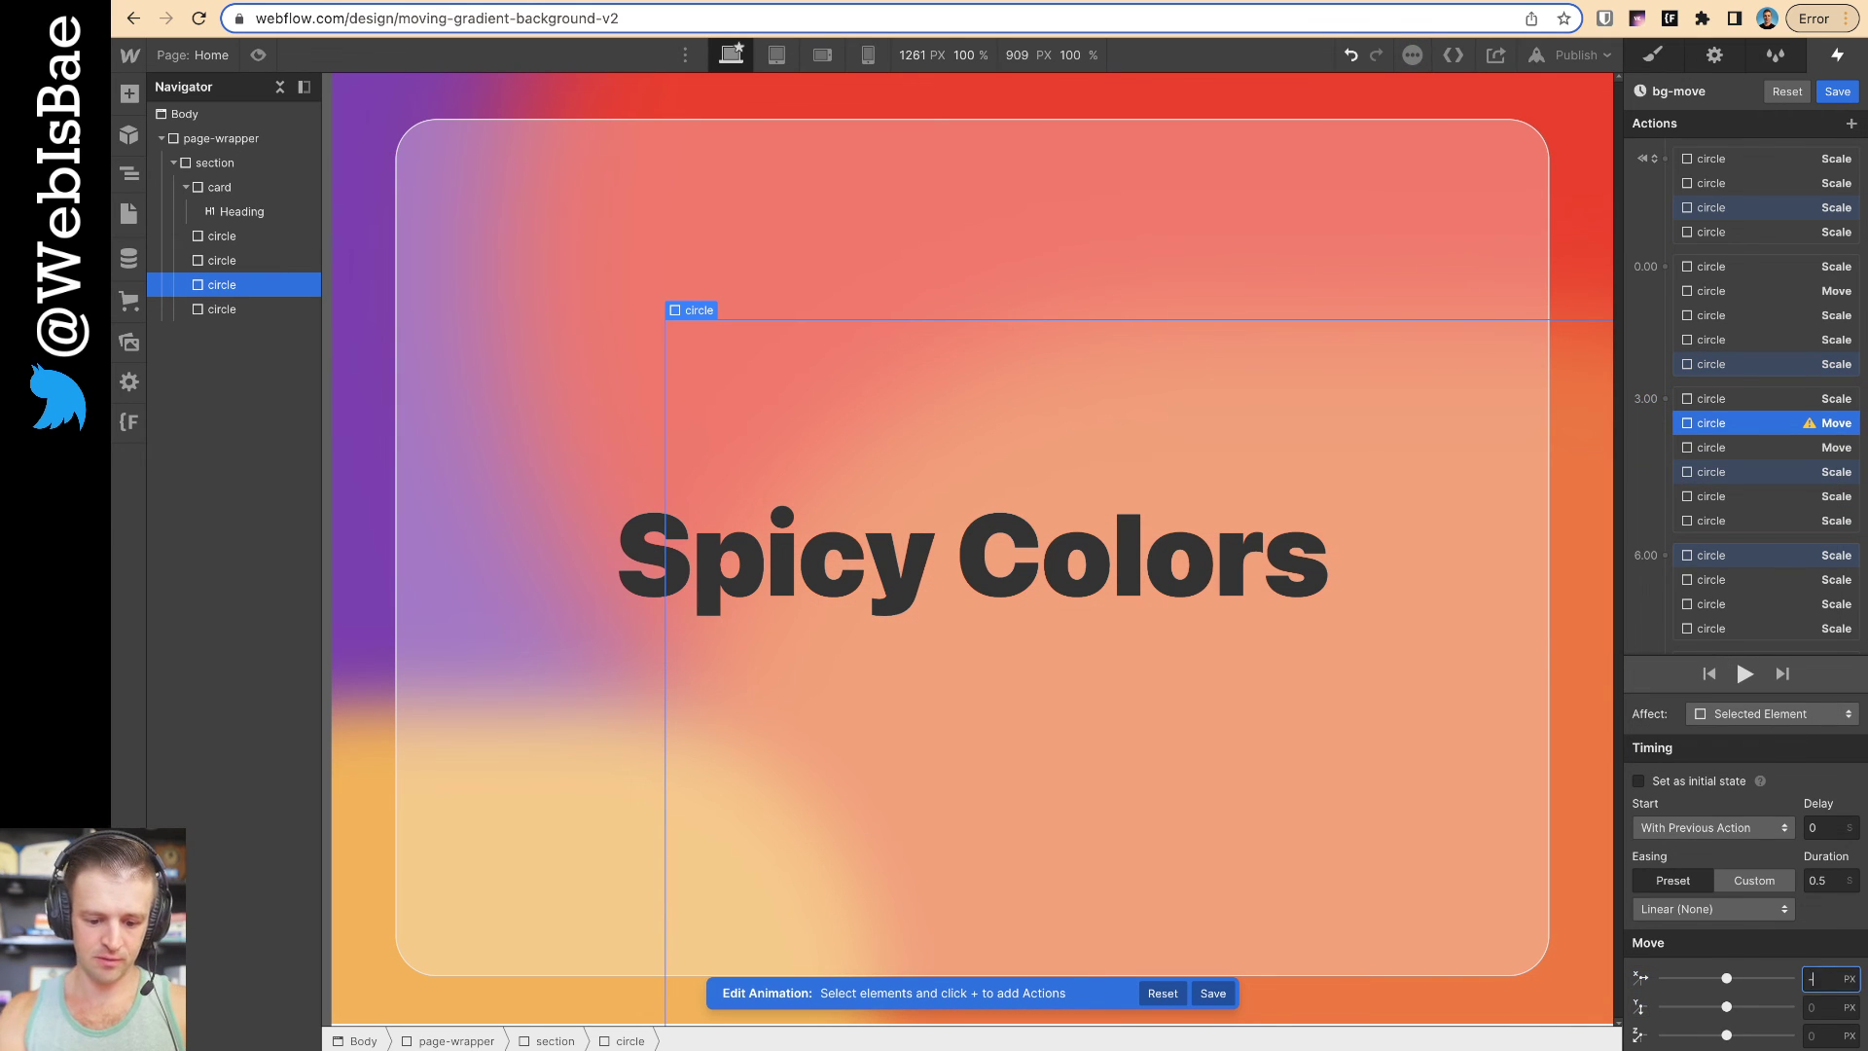
{"action": "type", "text": "-10%"}
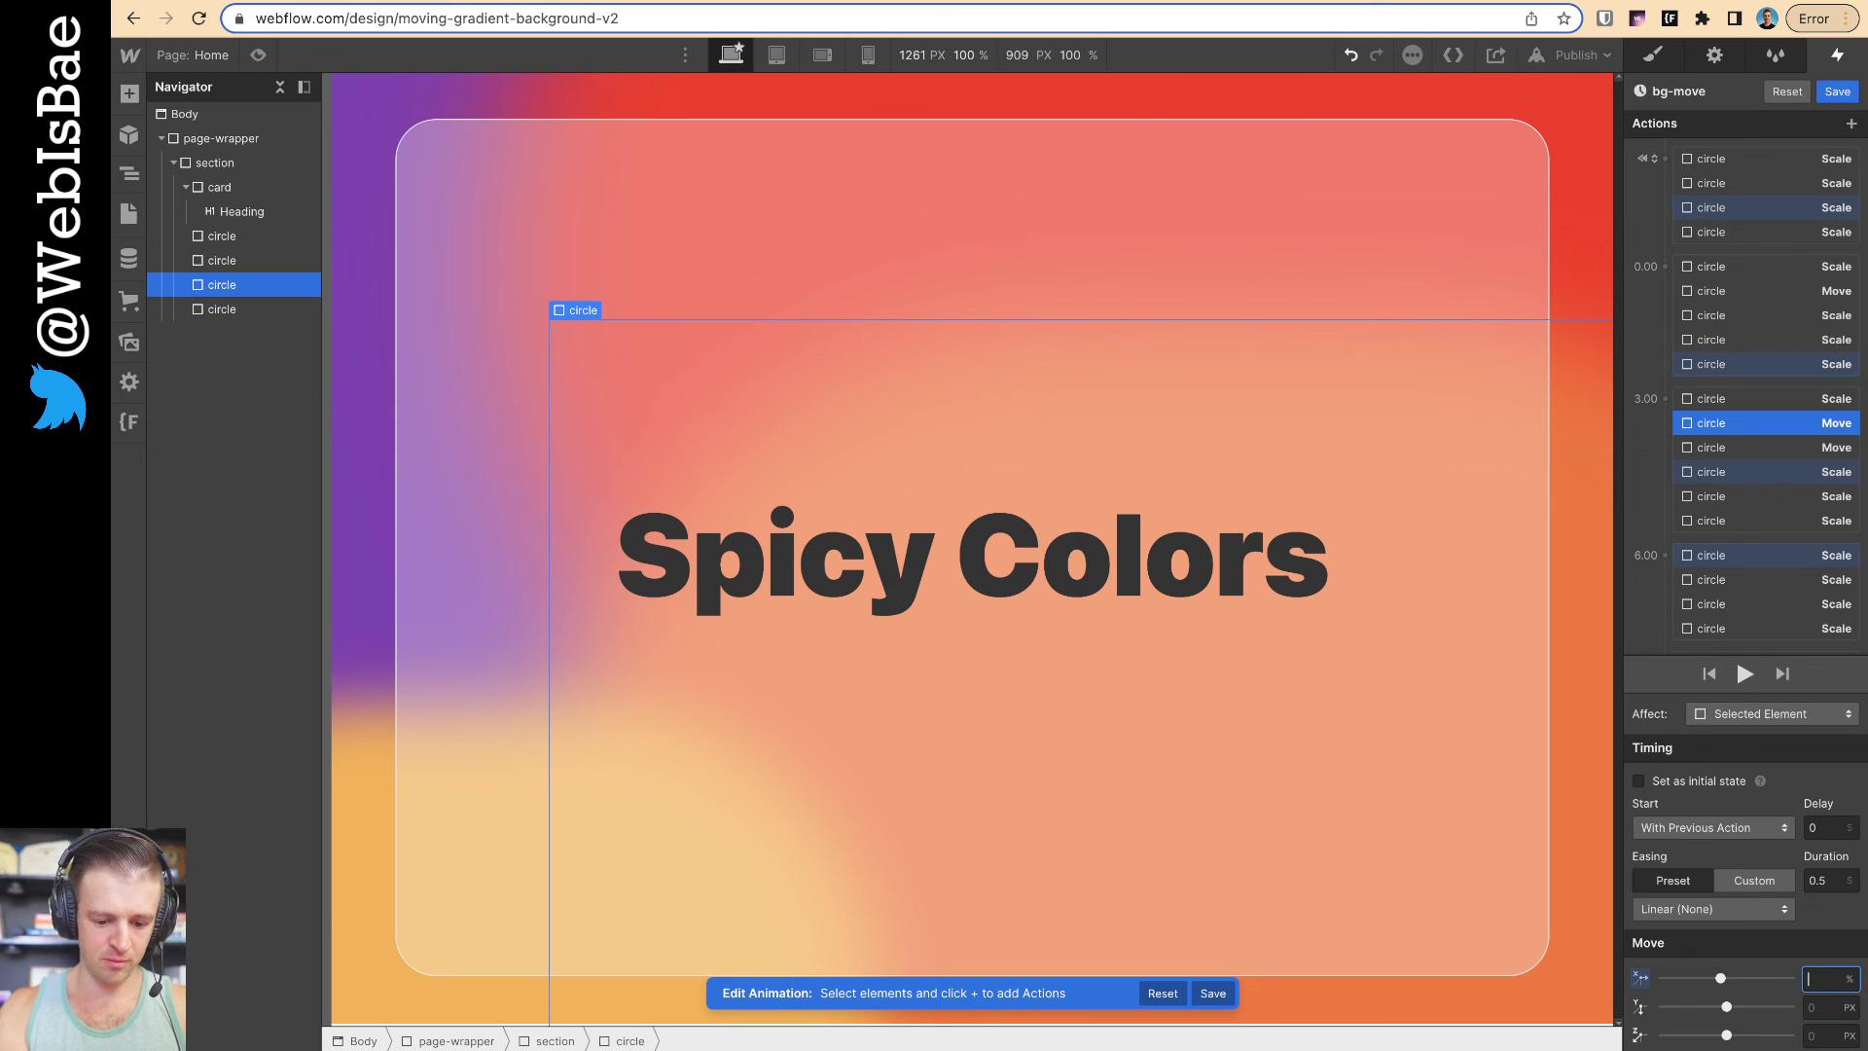
{"action": "key", "text": "BackSpace"}
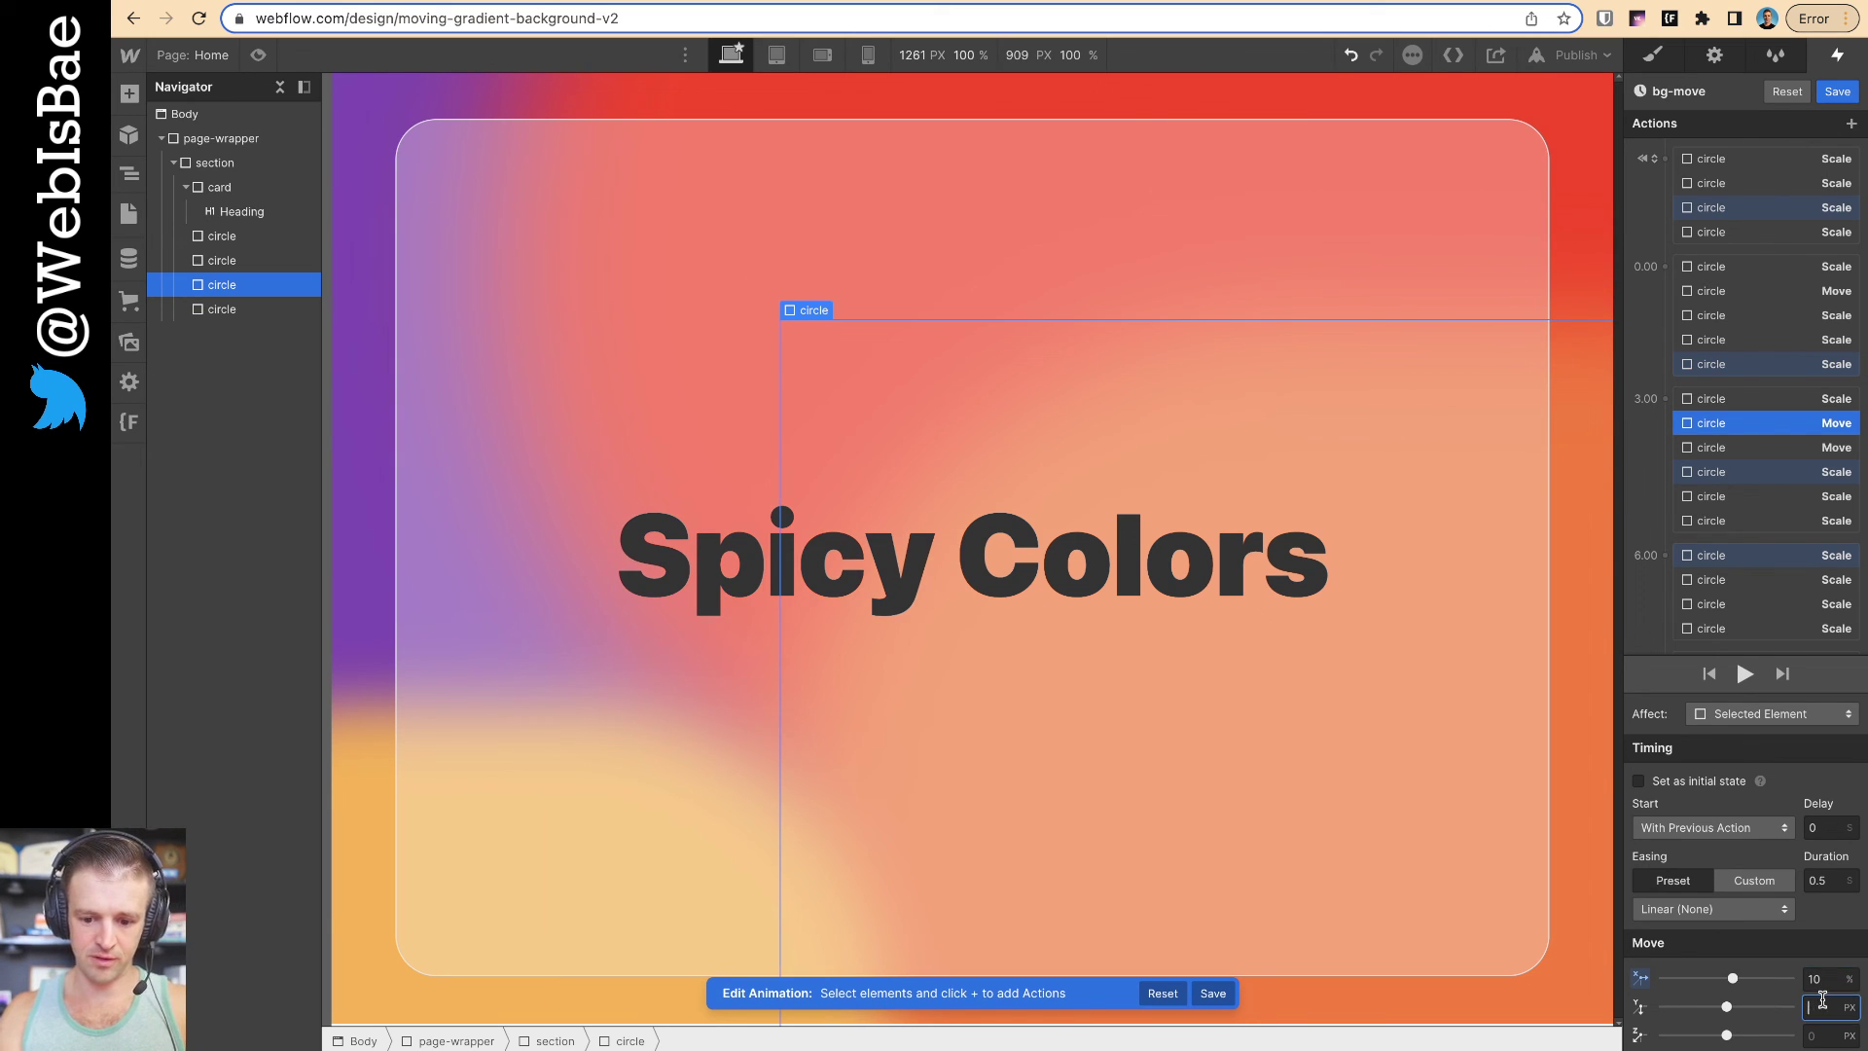
{"action": "key", "text": "BackSpace"}
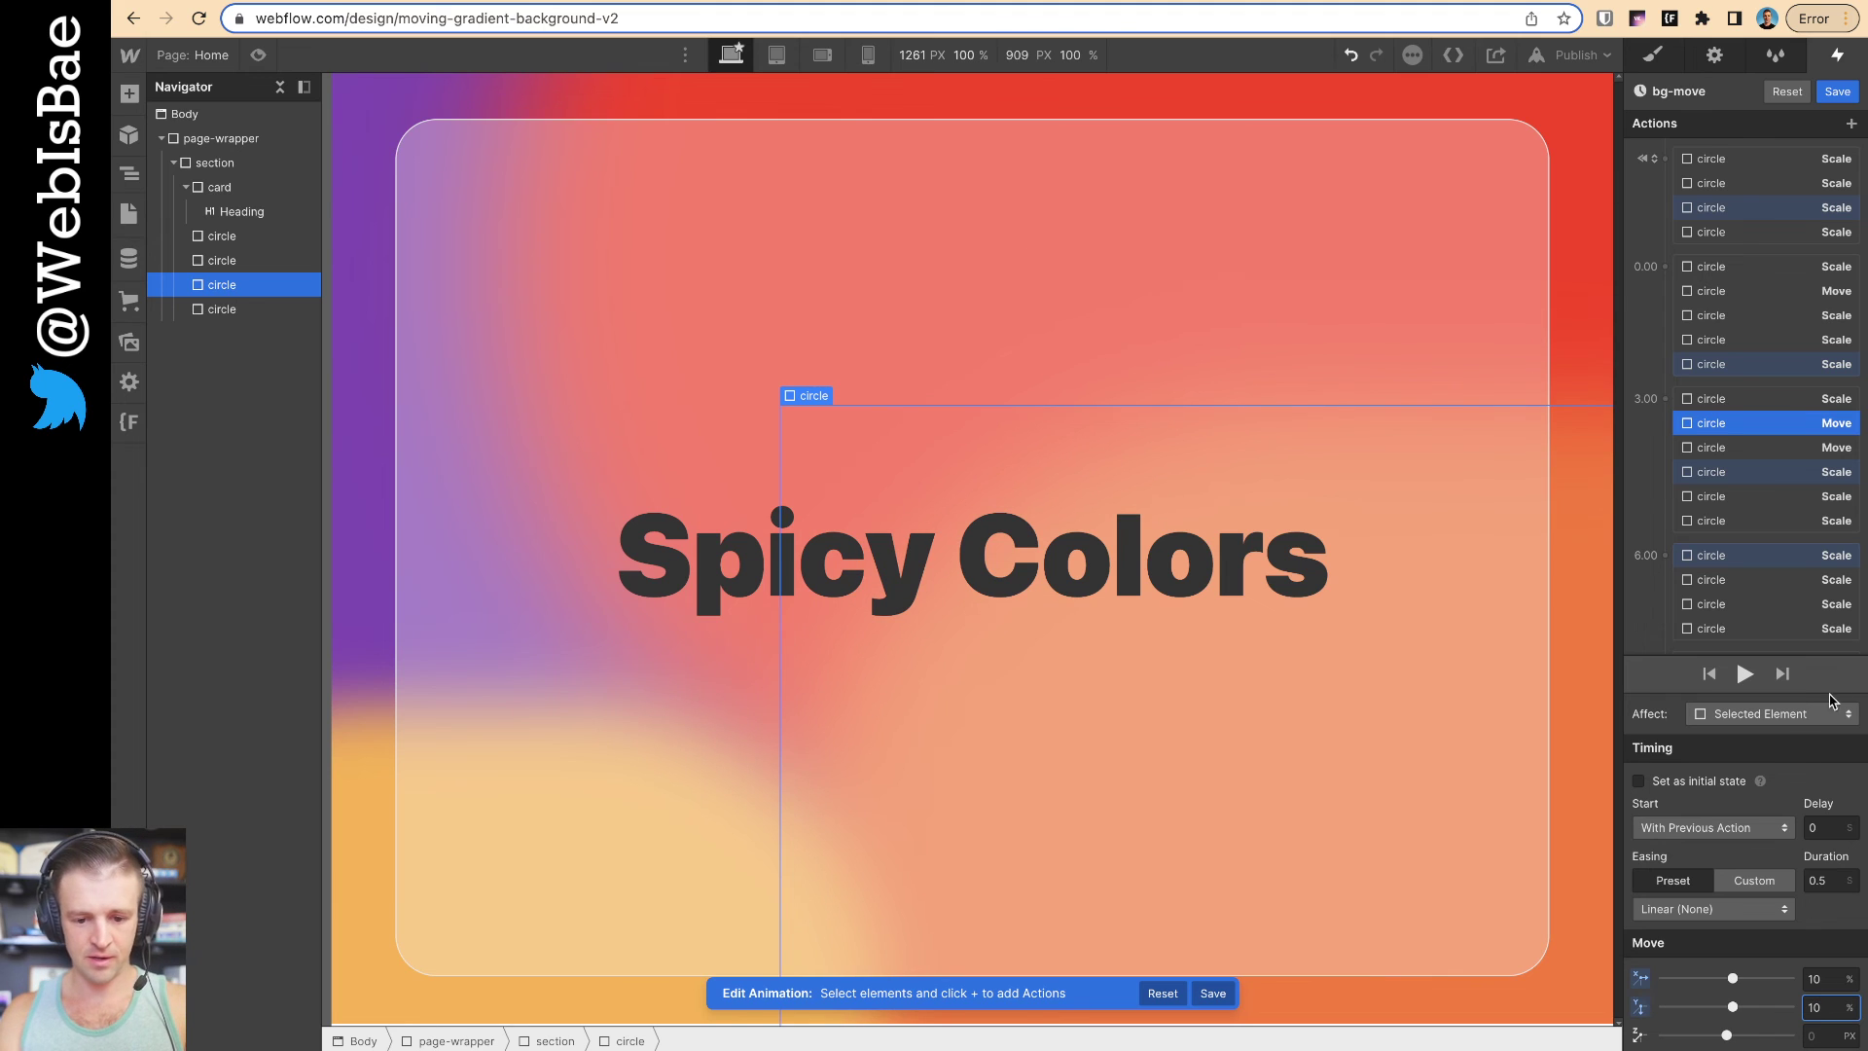
{"action": "left_click", "coordinate": [1717, 910]}
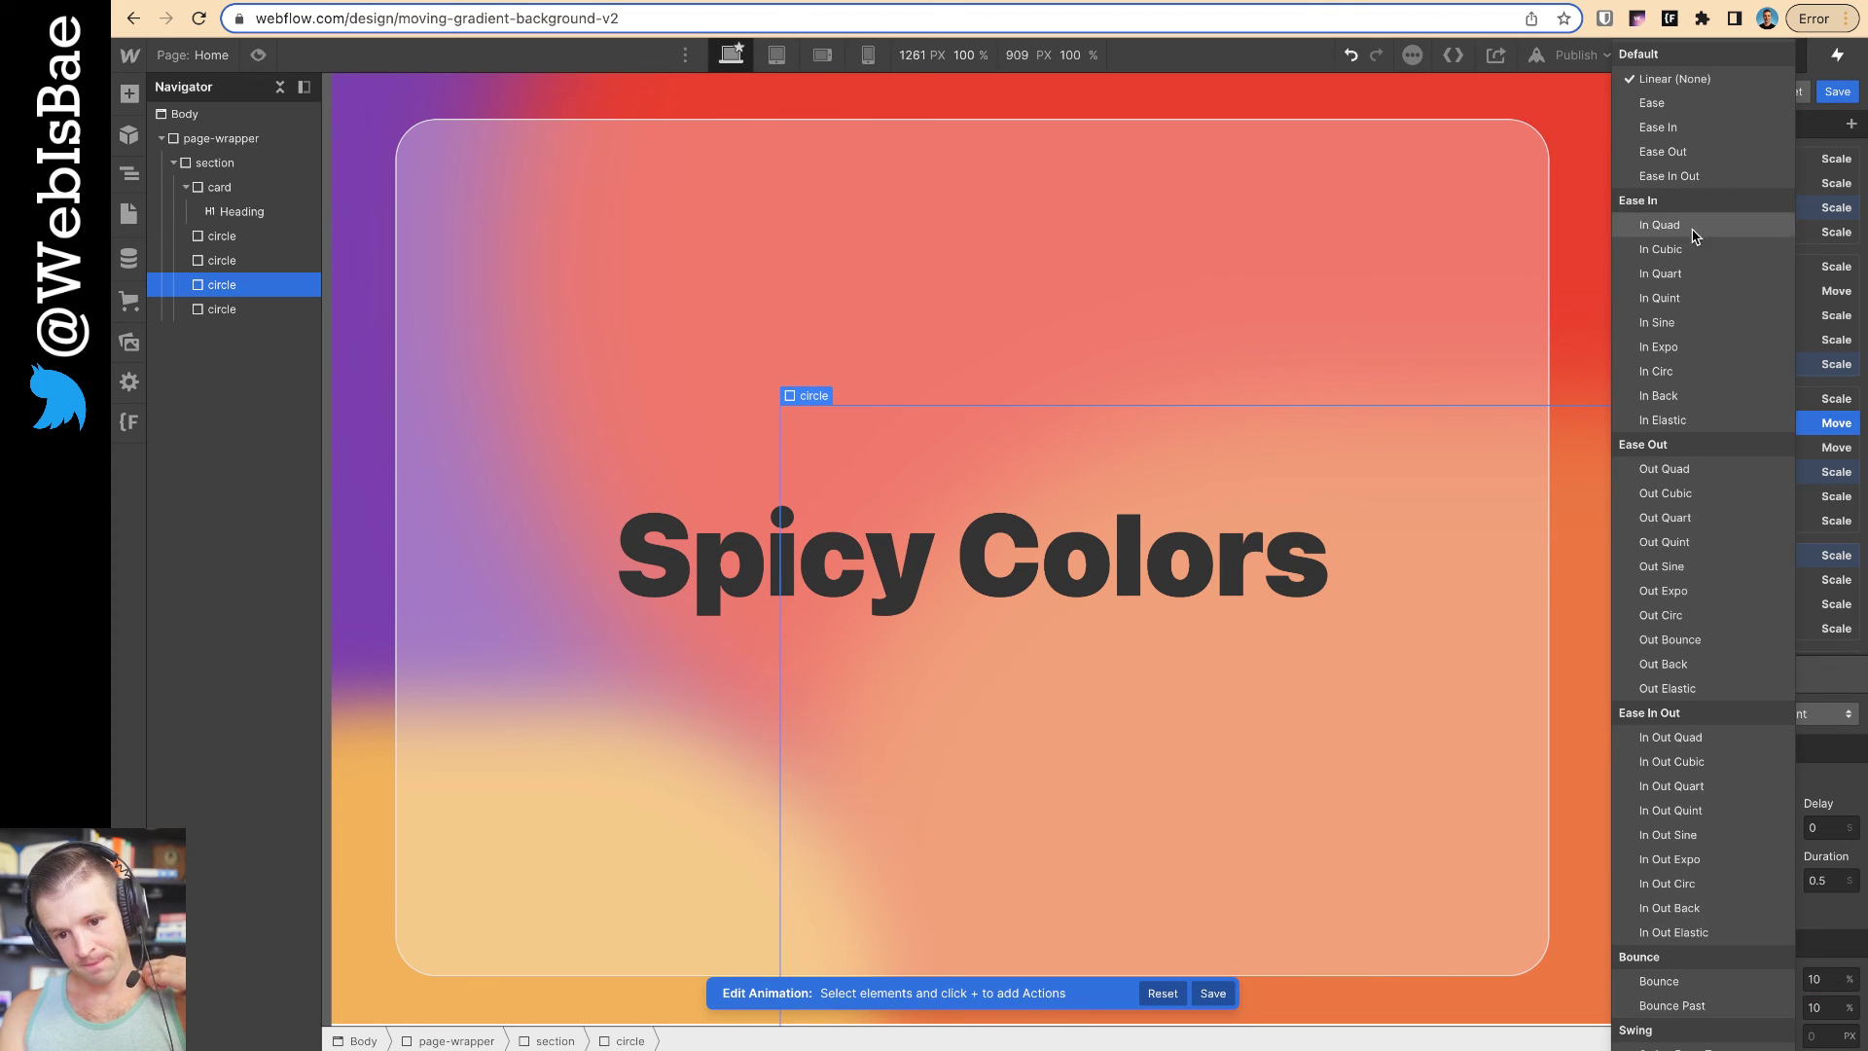
{"action": "left_click", "coordinate": [1659, 107]}
Add a Move action for the orange circle to the group at 6 seconds, with X and Y at 0%
{"action": "scroll", "coordinate": [1651, 358], "scroll_direction": "down", "scroll_amount": 2}
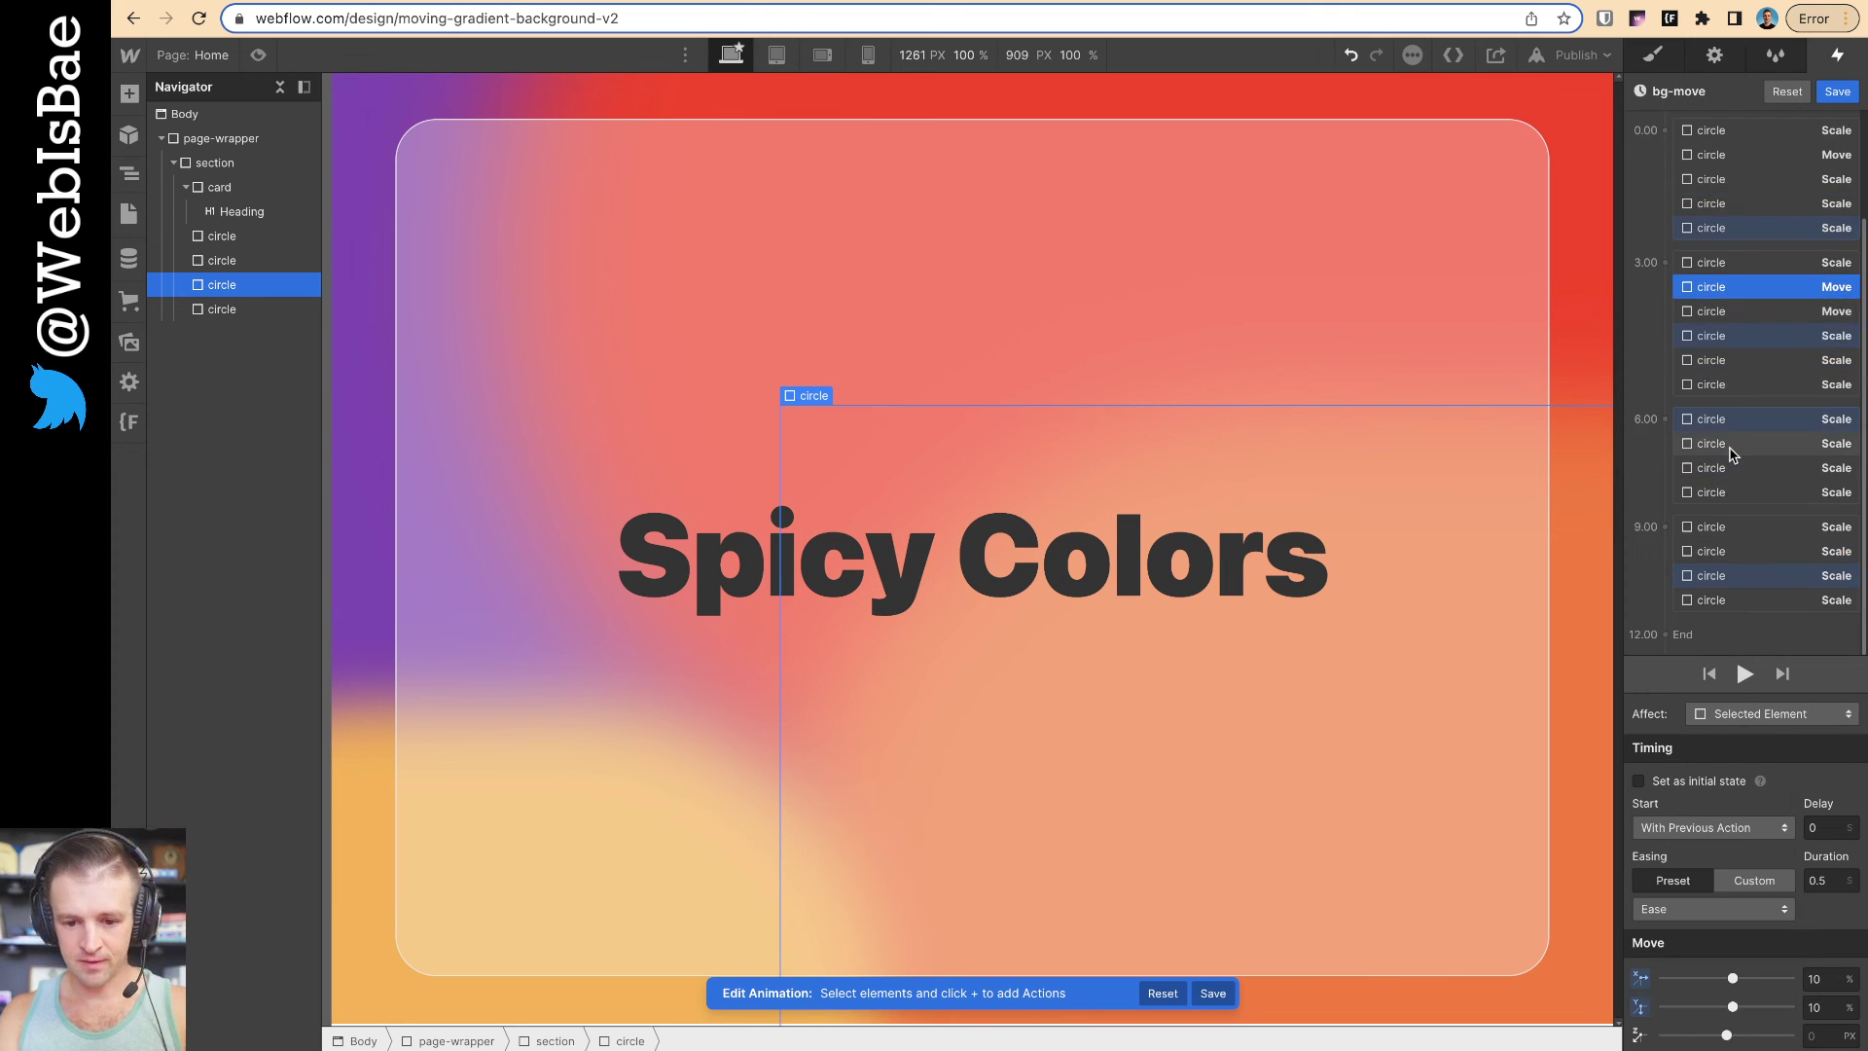
{"action": "left_click", "coordinate": [1665, 418]}
{"action": "left_click", "coordinate": [1670, 482]}
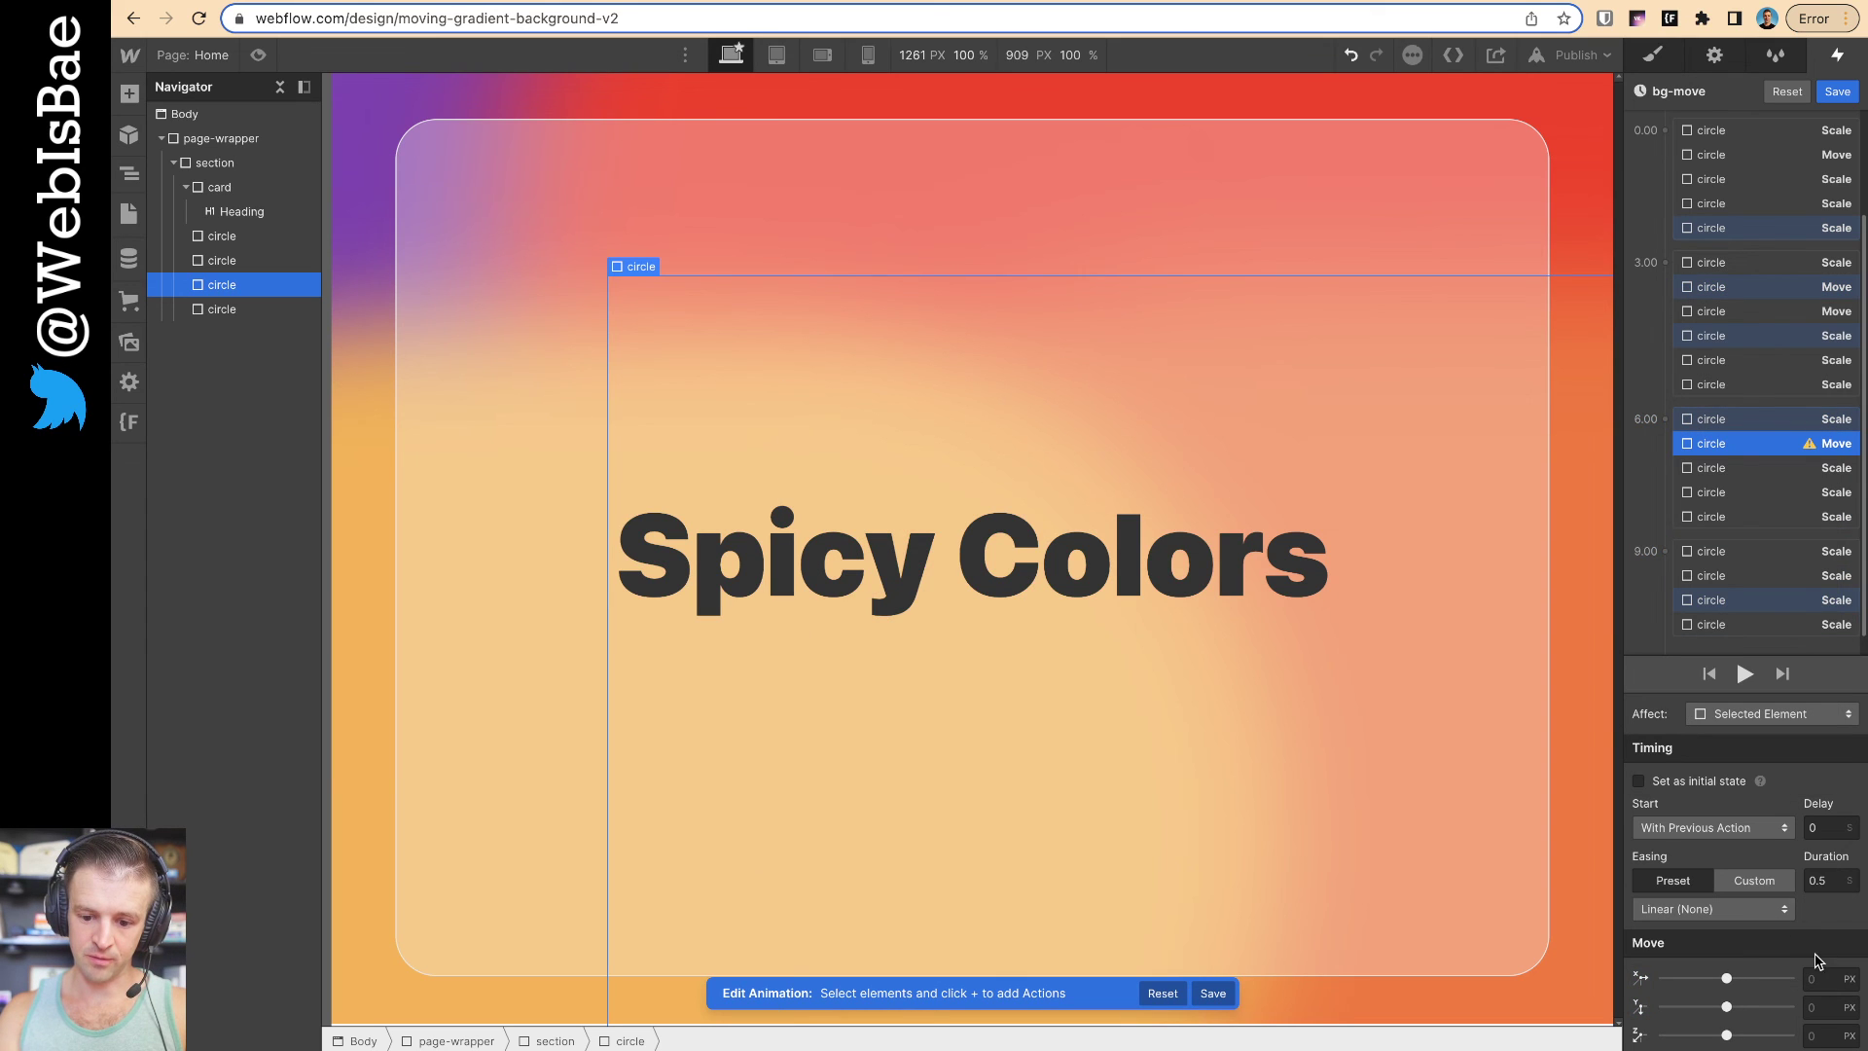
{"action": "left_click", "coordinate": [1818, 977]}
{"action": "type", "text": "0%"}
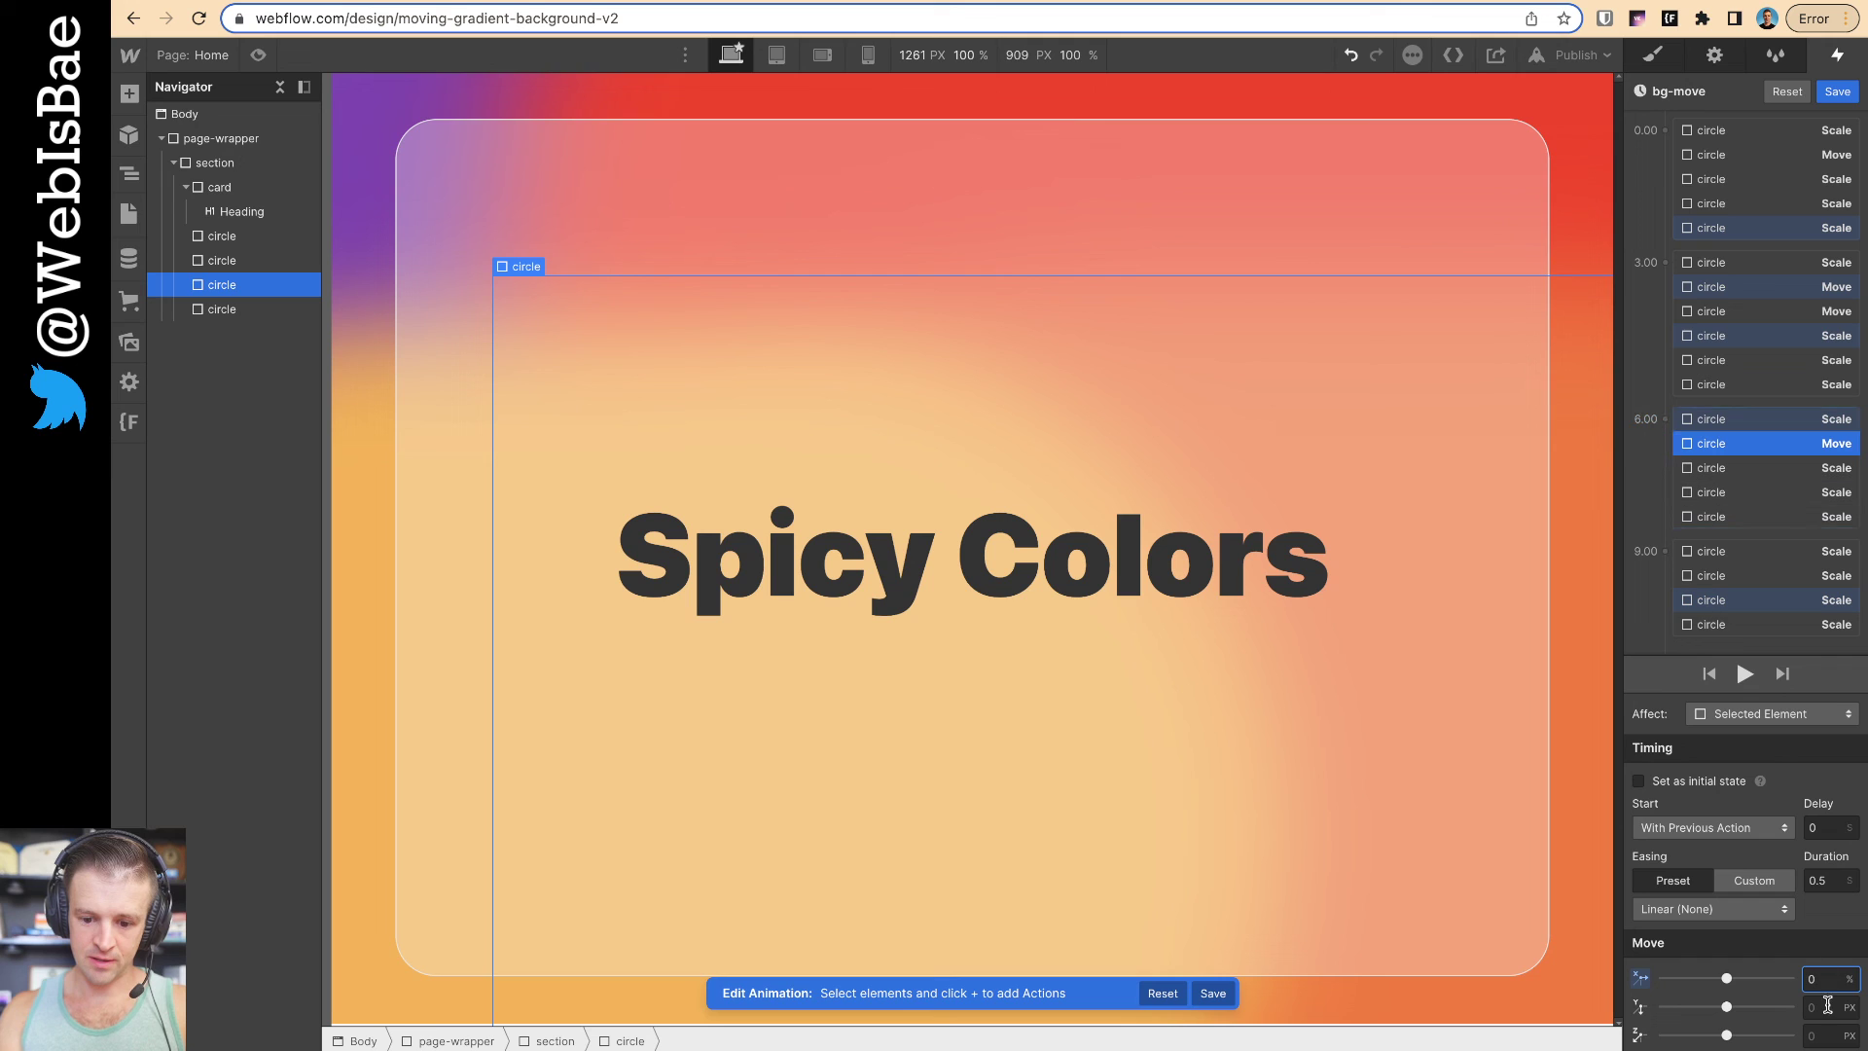
{"action": "type", "text": "0%"}
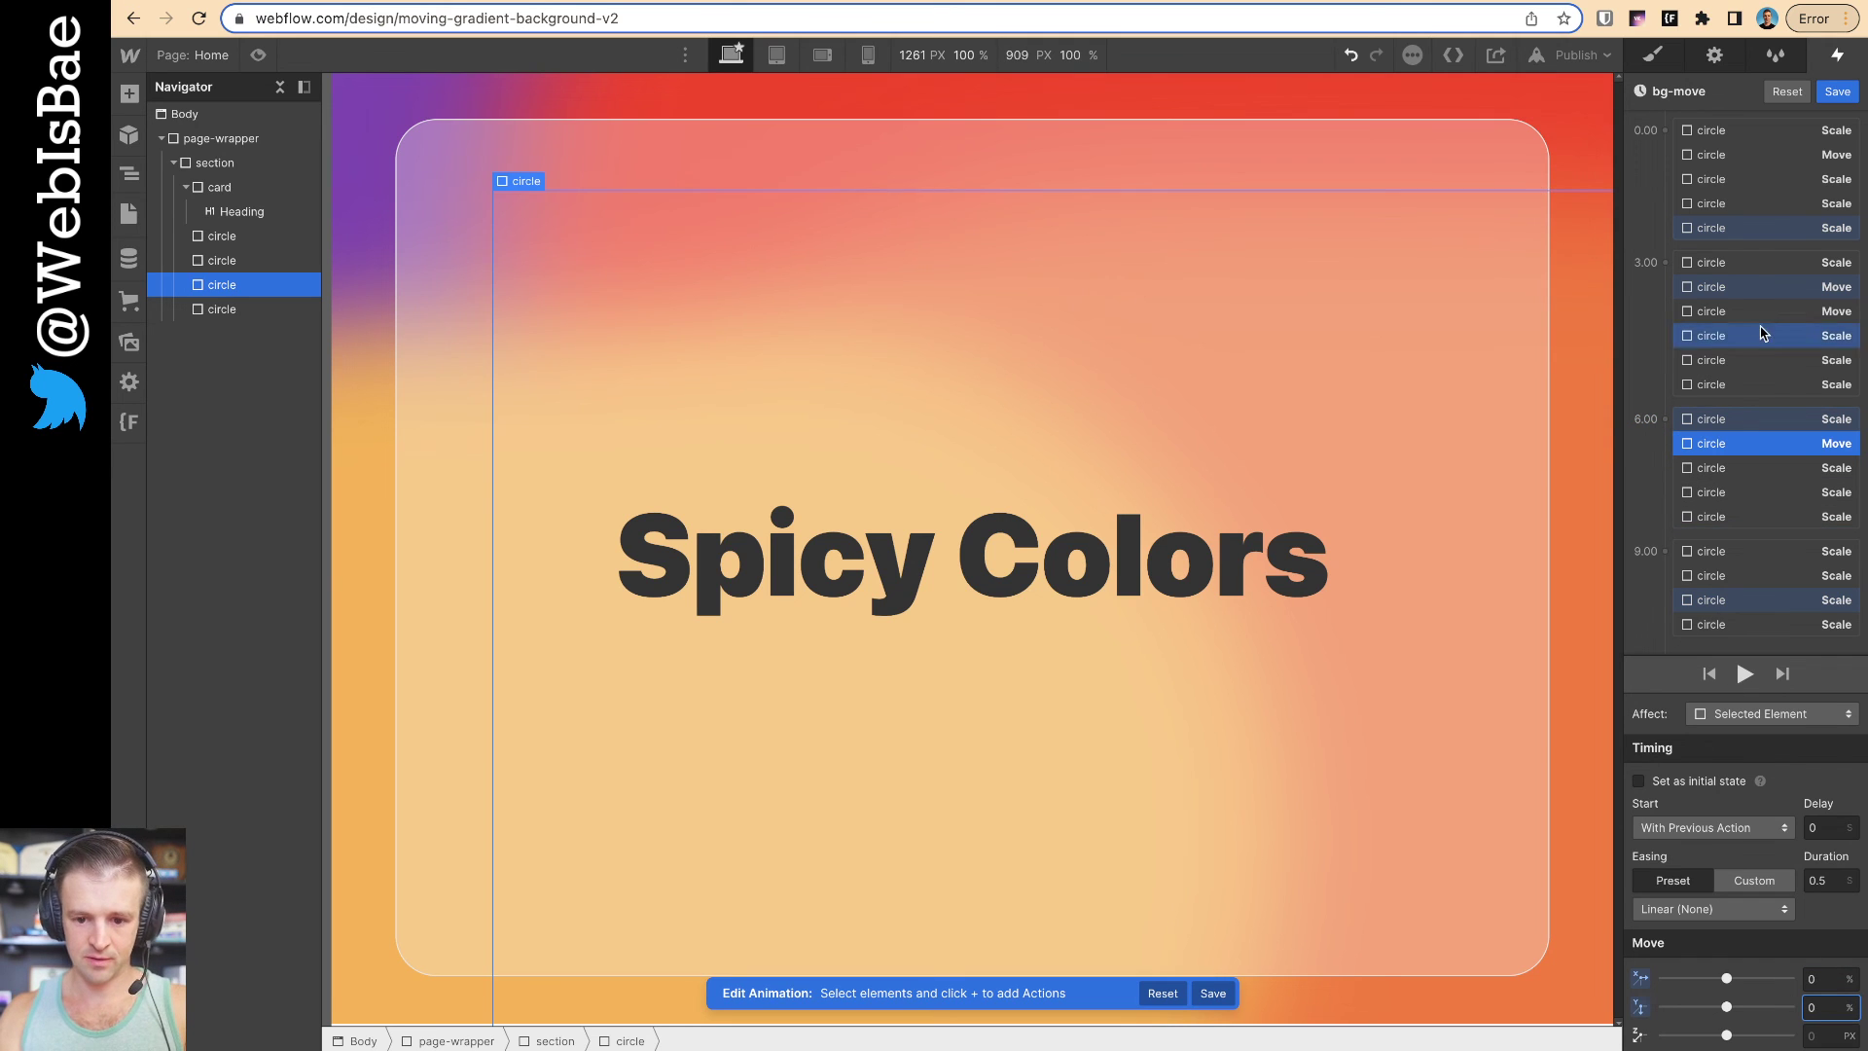
Set all Scale and Move actions after the initial states to 3 seconds with In Out Sine easing, and save the animation
{"action": "scroll", "coordinate": [1774, 628], "scroll_direction": "down", "scroll_amount": 1}
{"action": "scroll", "coordinate": [1776, 486], "scroll_direction": "up", "scroll_amount": 2}
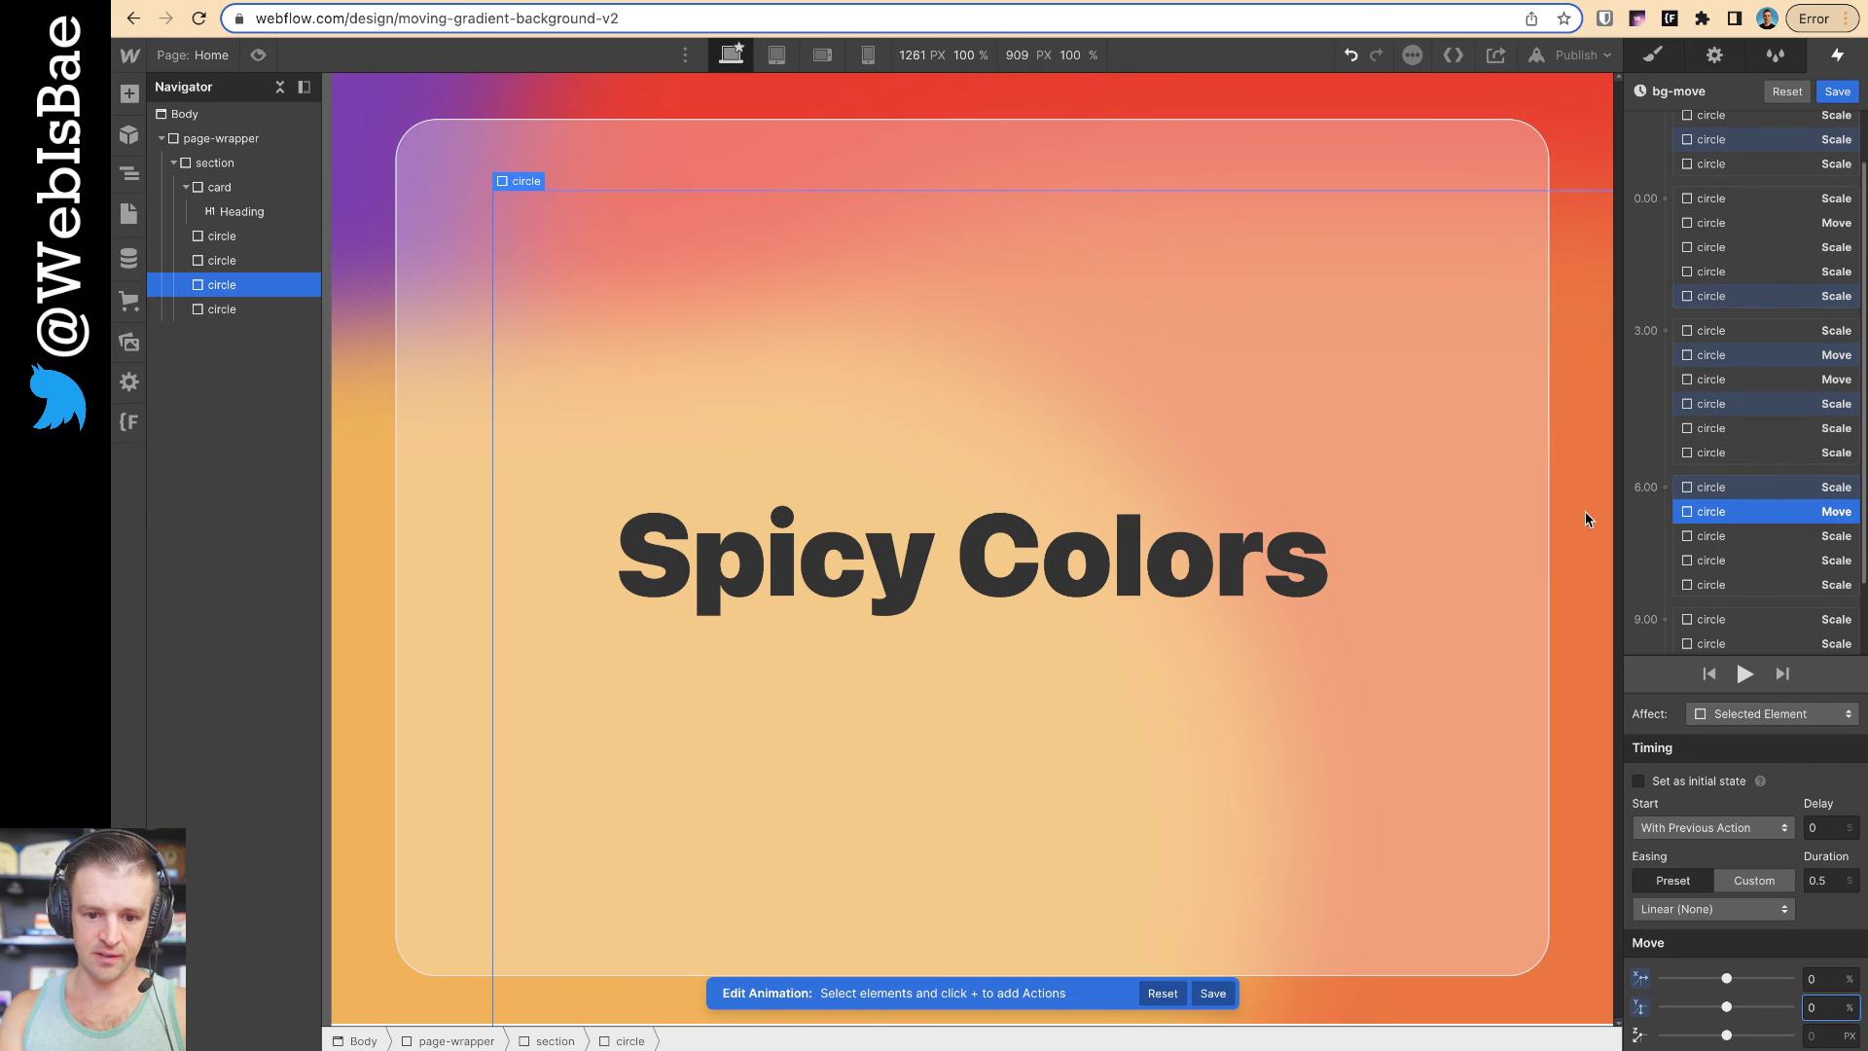
{"action": "scroll", "coordinate": [1703, 355], "scroll_direction": "up", "scroll_amount": 2}
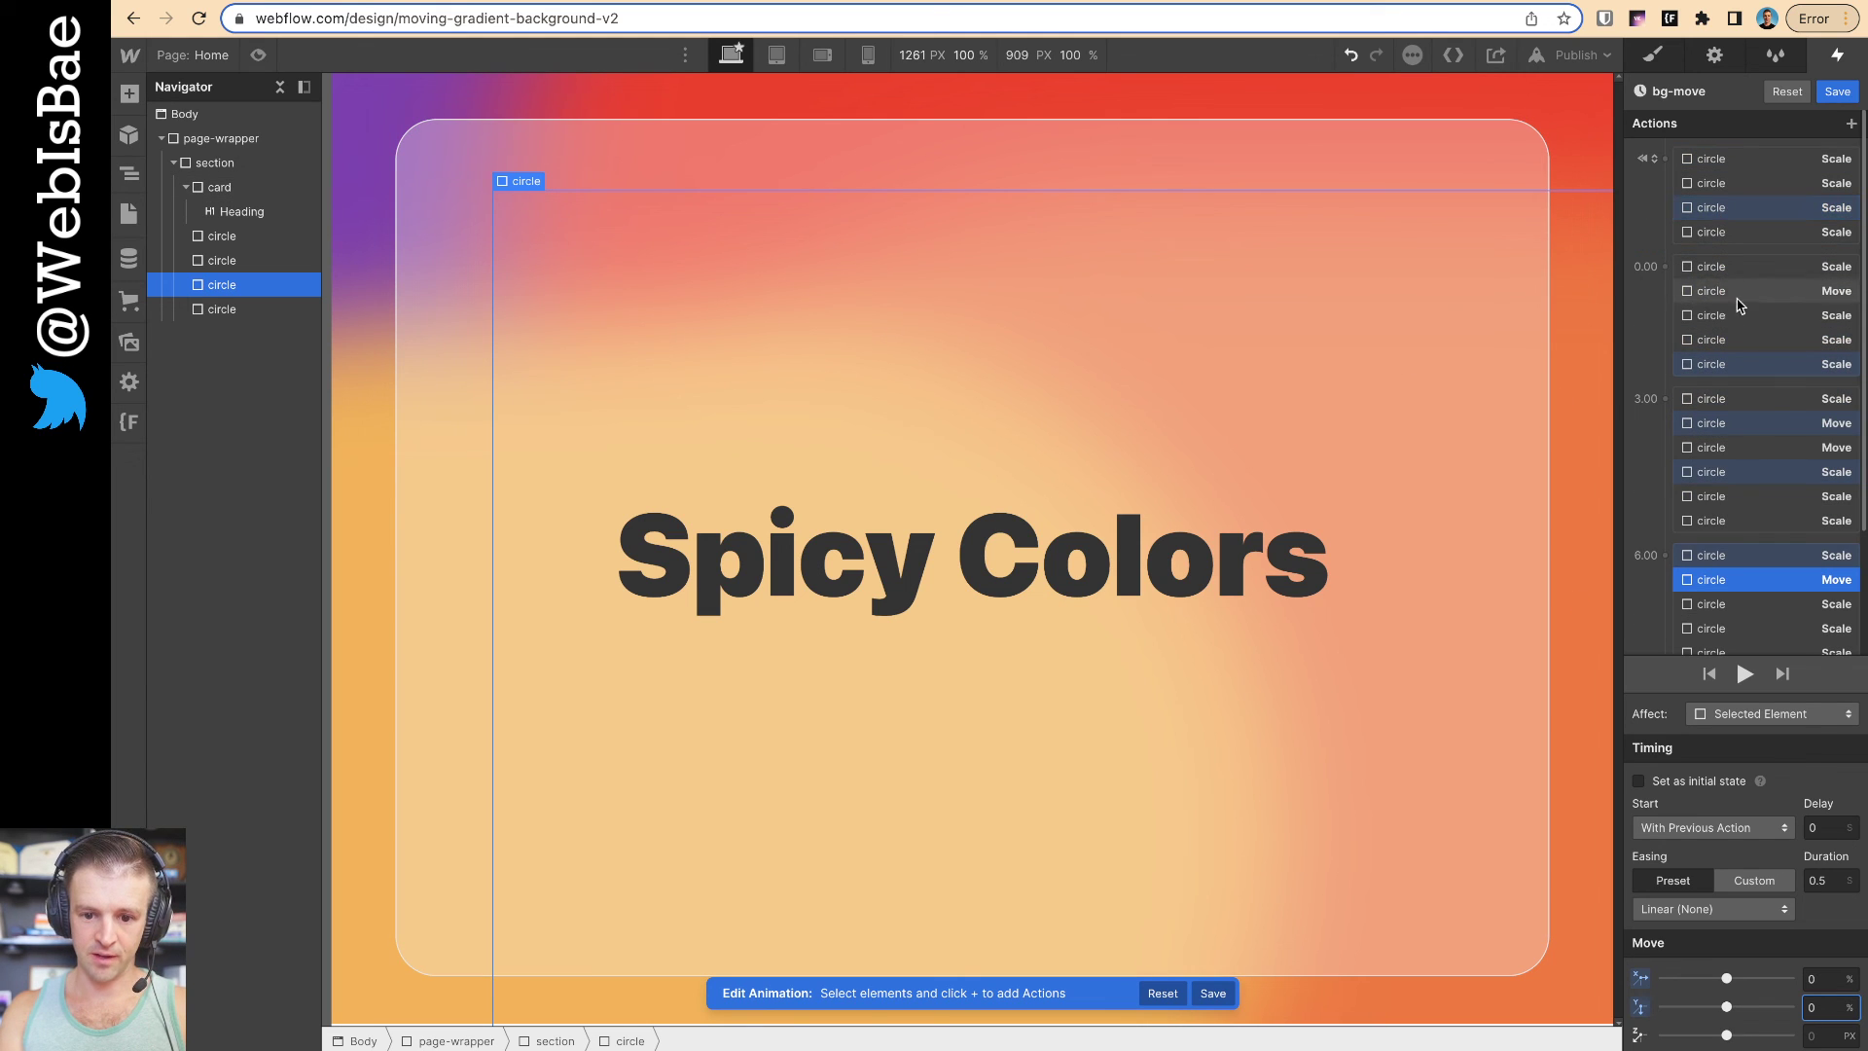
{"action": "scroll", "coordinate": [1743, 457], "scroll_direction": "down", "scroll_amount": 3}
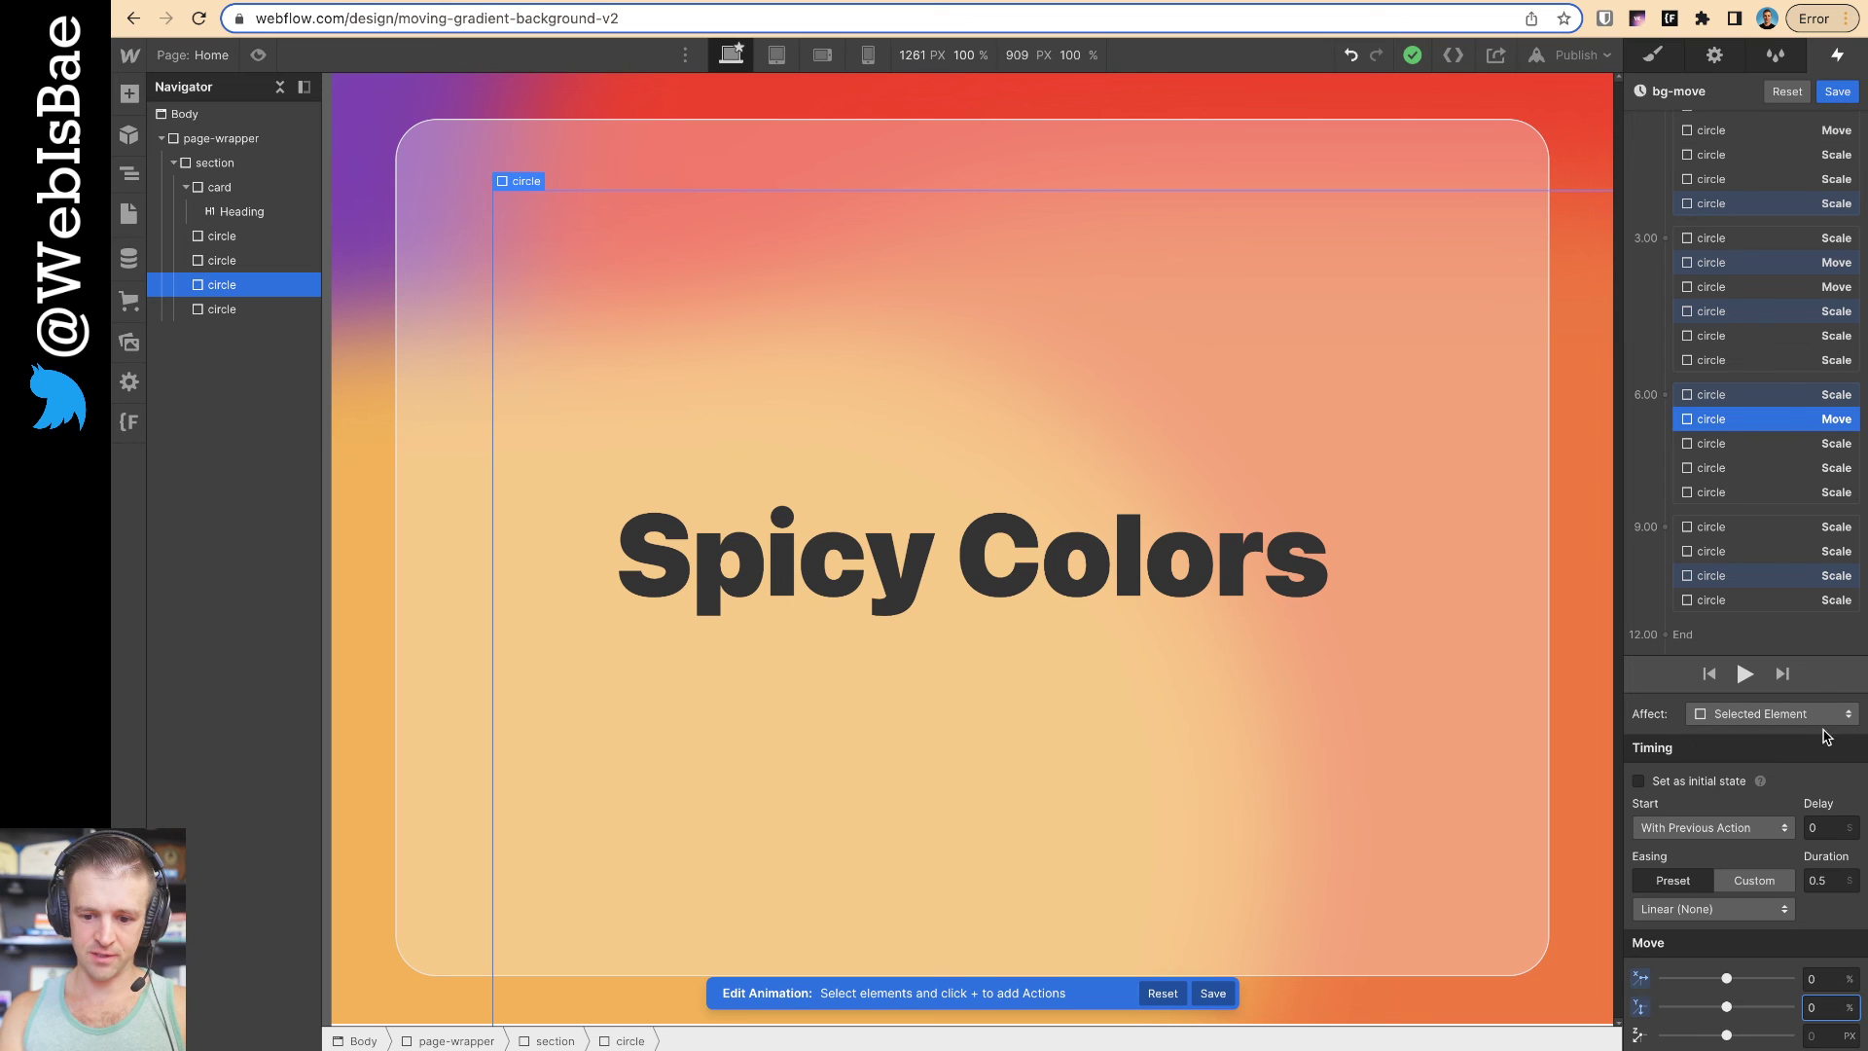
{"action": "scroll", "coordinate": [1764, 342], "scroll_direction": "up", "scroll_amount": 3}
{"action": "left_click", "coordinate": [1766, 603]}
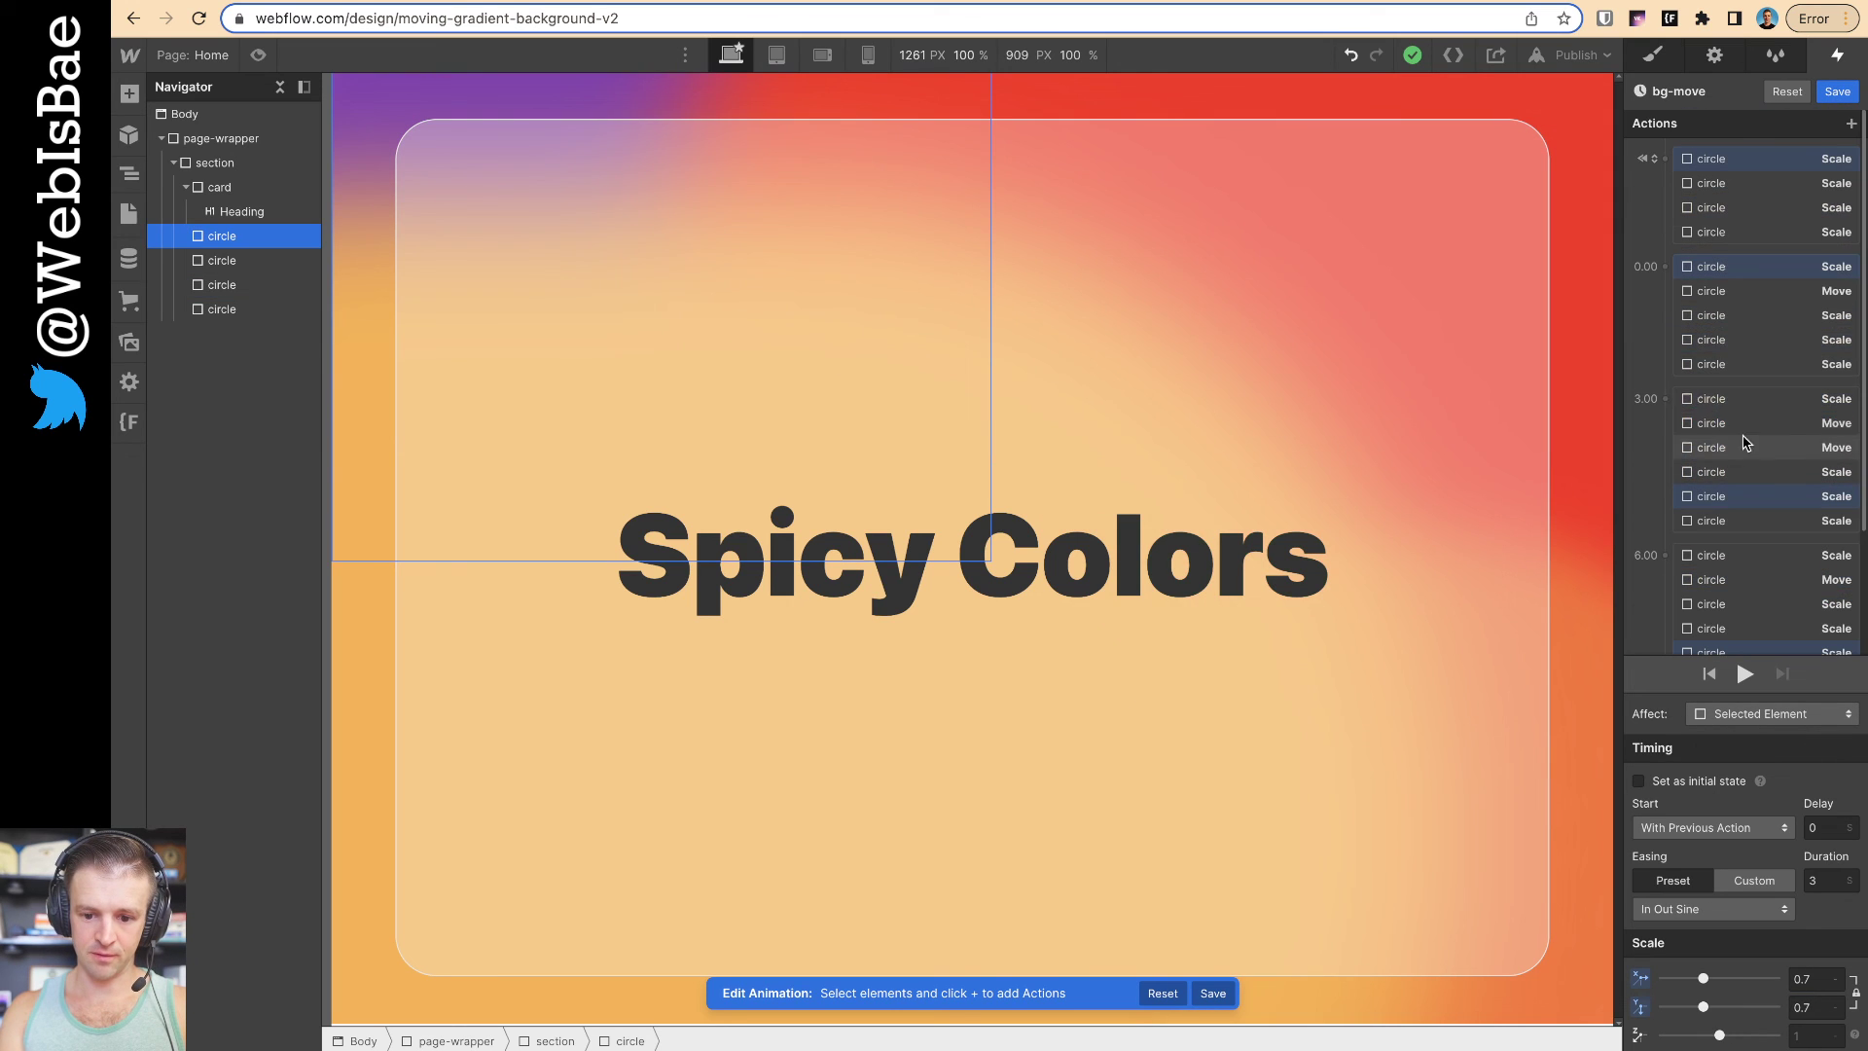
{"action": "left_click", "coordinate": [1741, 267], "text": "shift"}
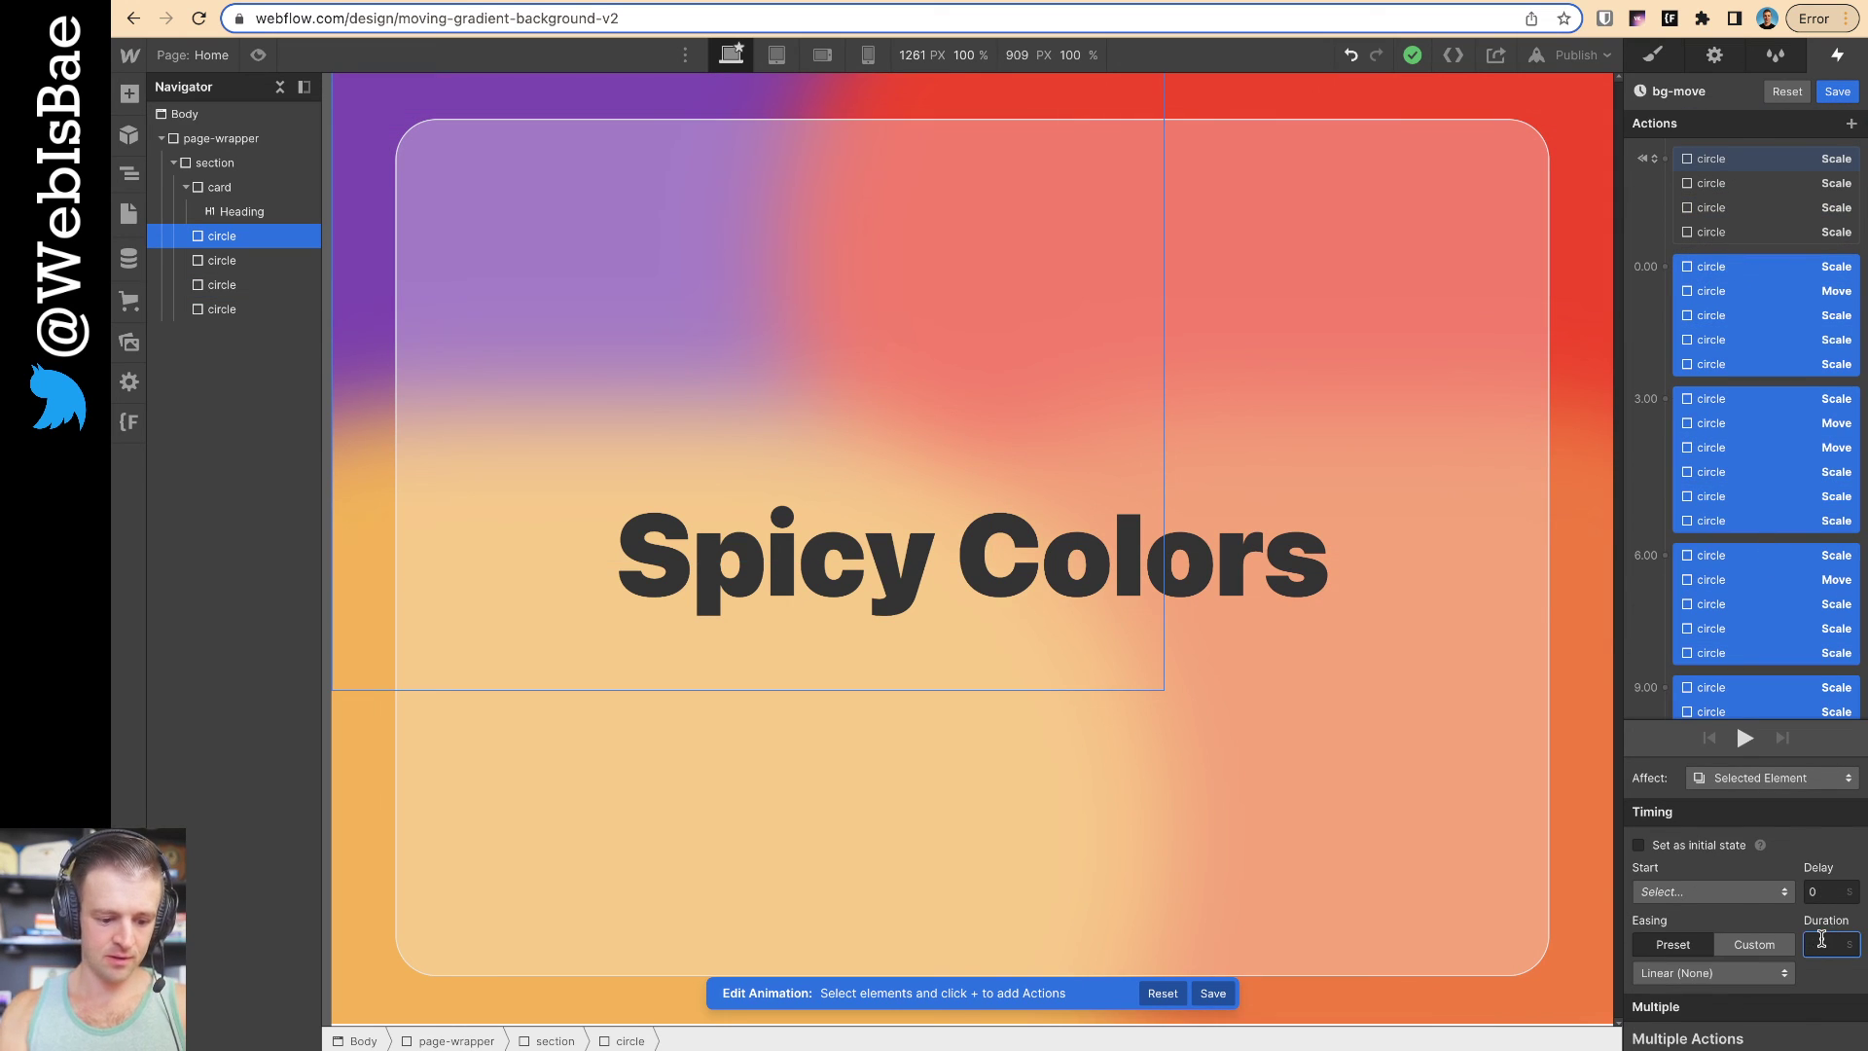
{"action": "left_click", "coordinate": [1747, 973]}
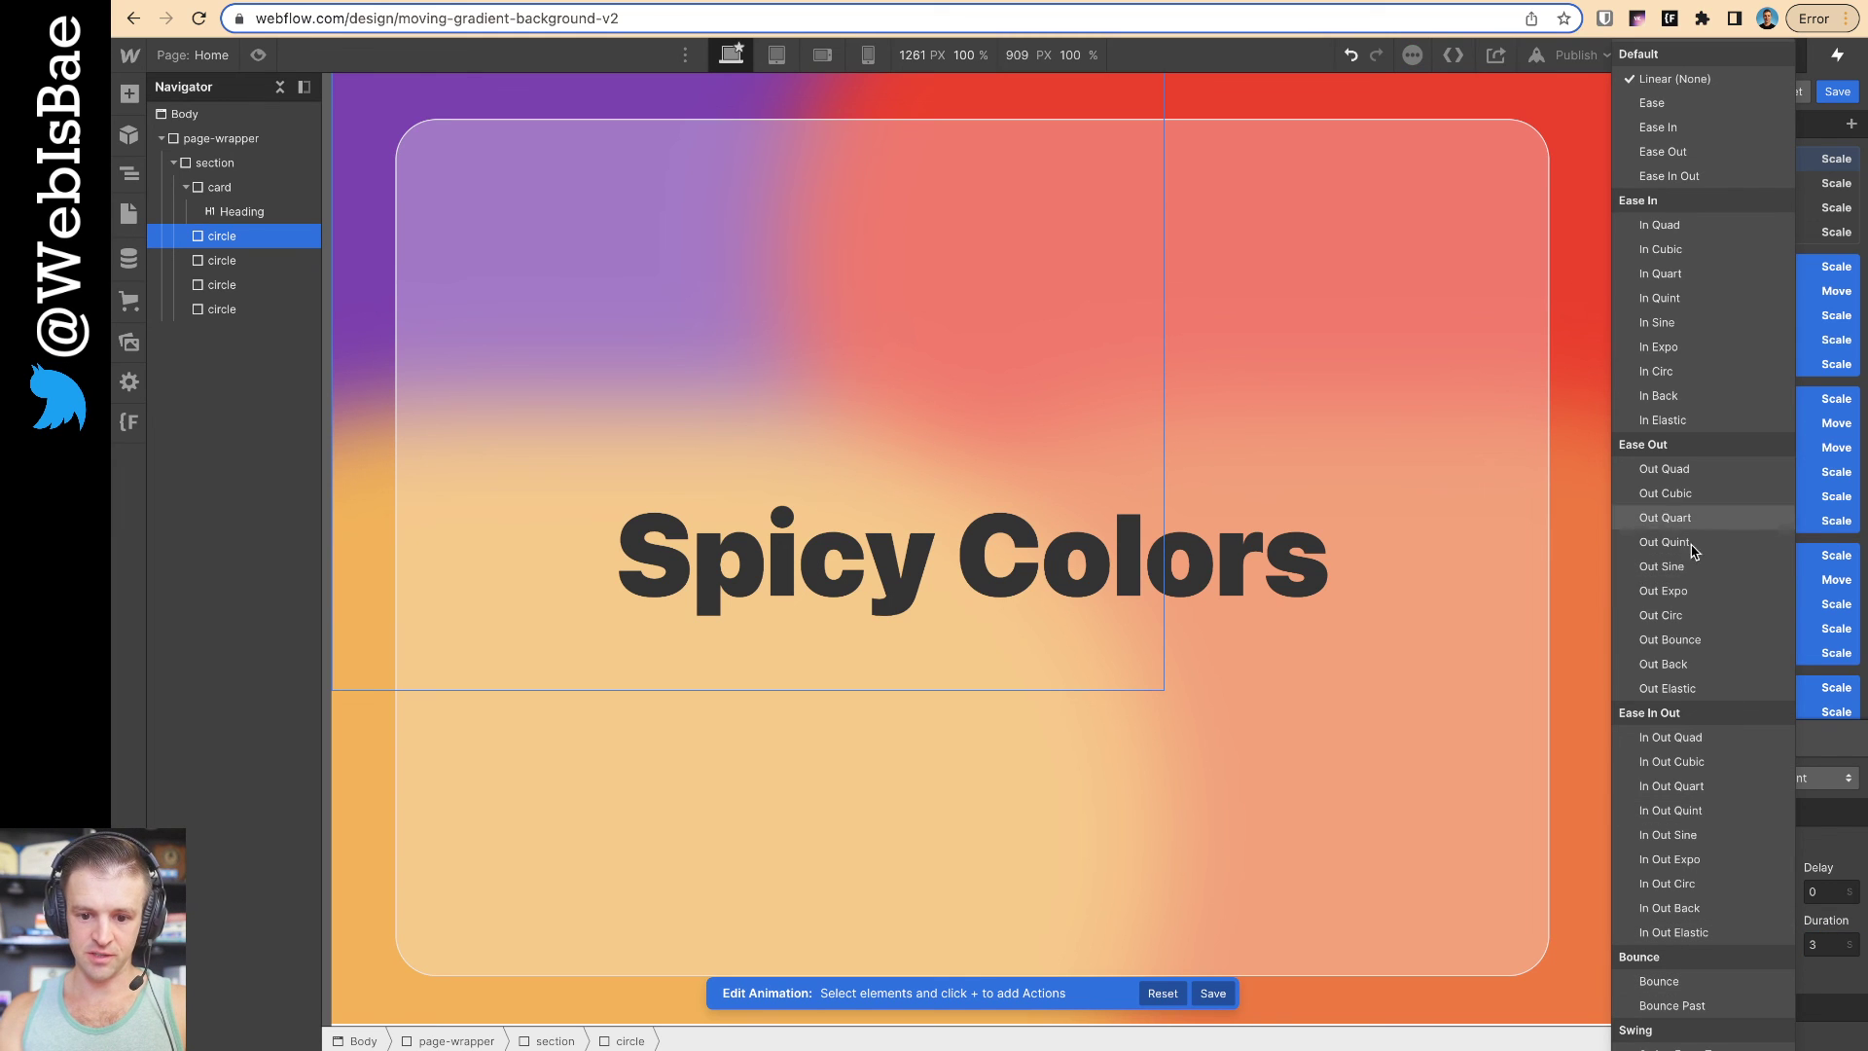
{"action": "left_click", "coordinate": [1715, 835]}
{"action": "left_click", "coordinate": [1838, 91]}
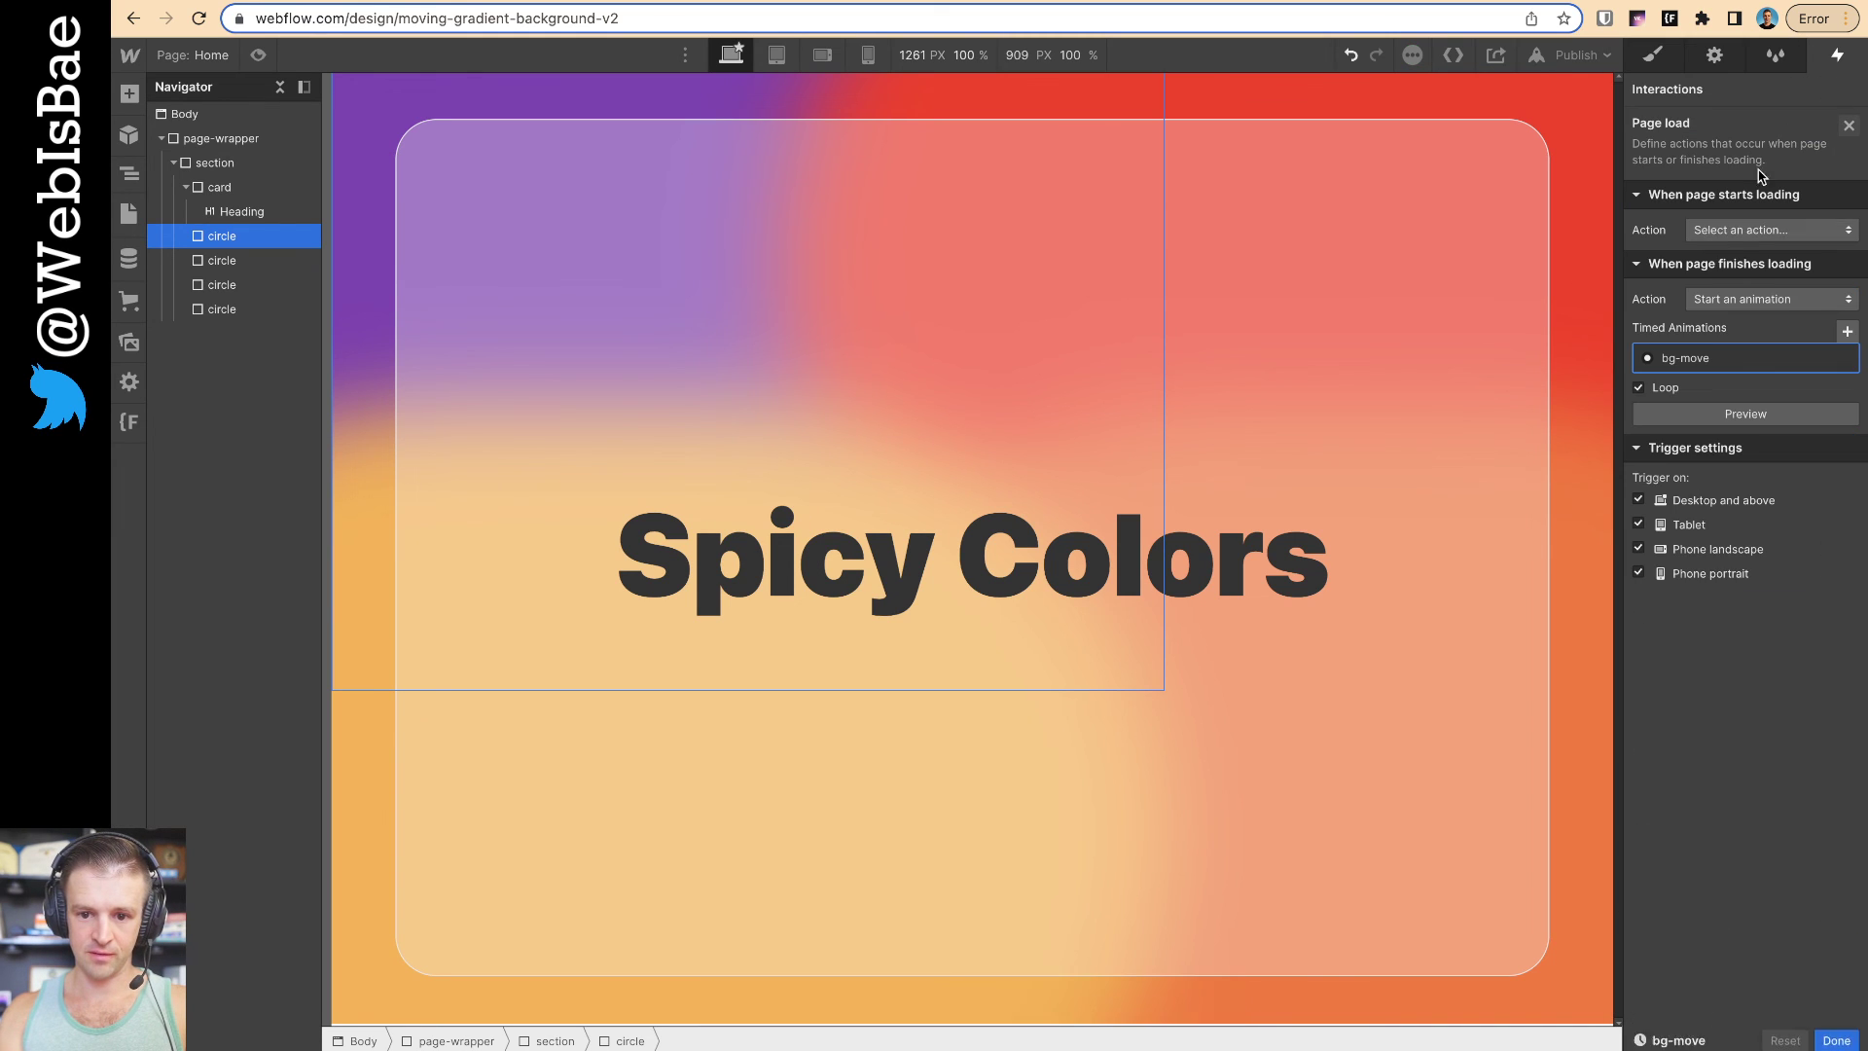
Watch the looping scale and move animation on the page in preview mode and return to the designer
{"action": "left_click", "coordinate": [259, 55]}
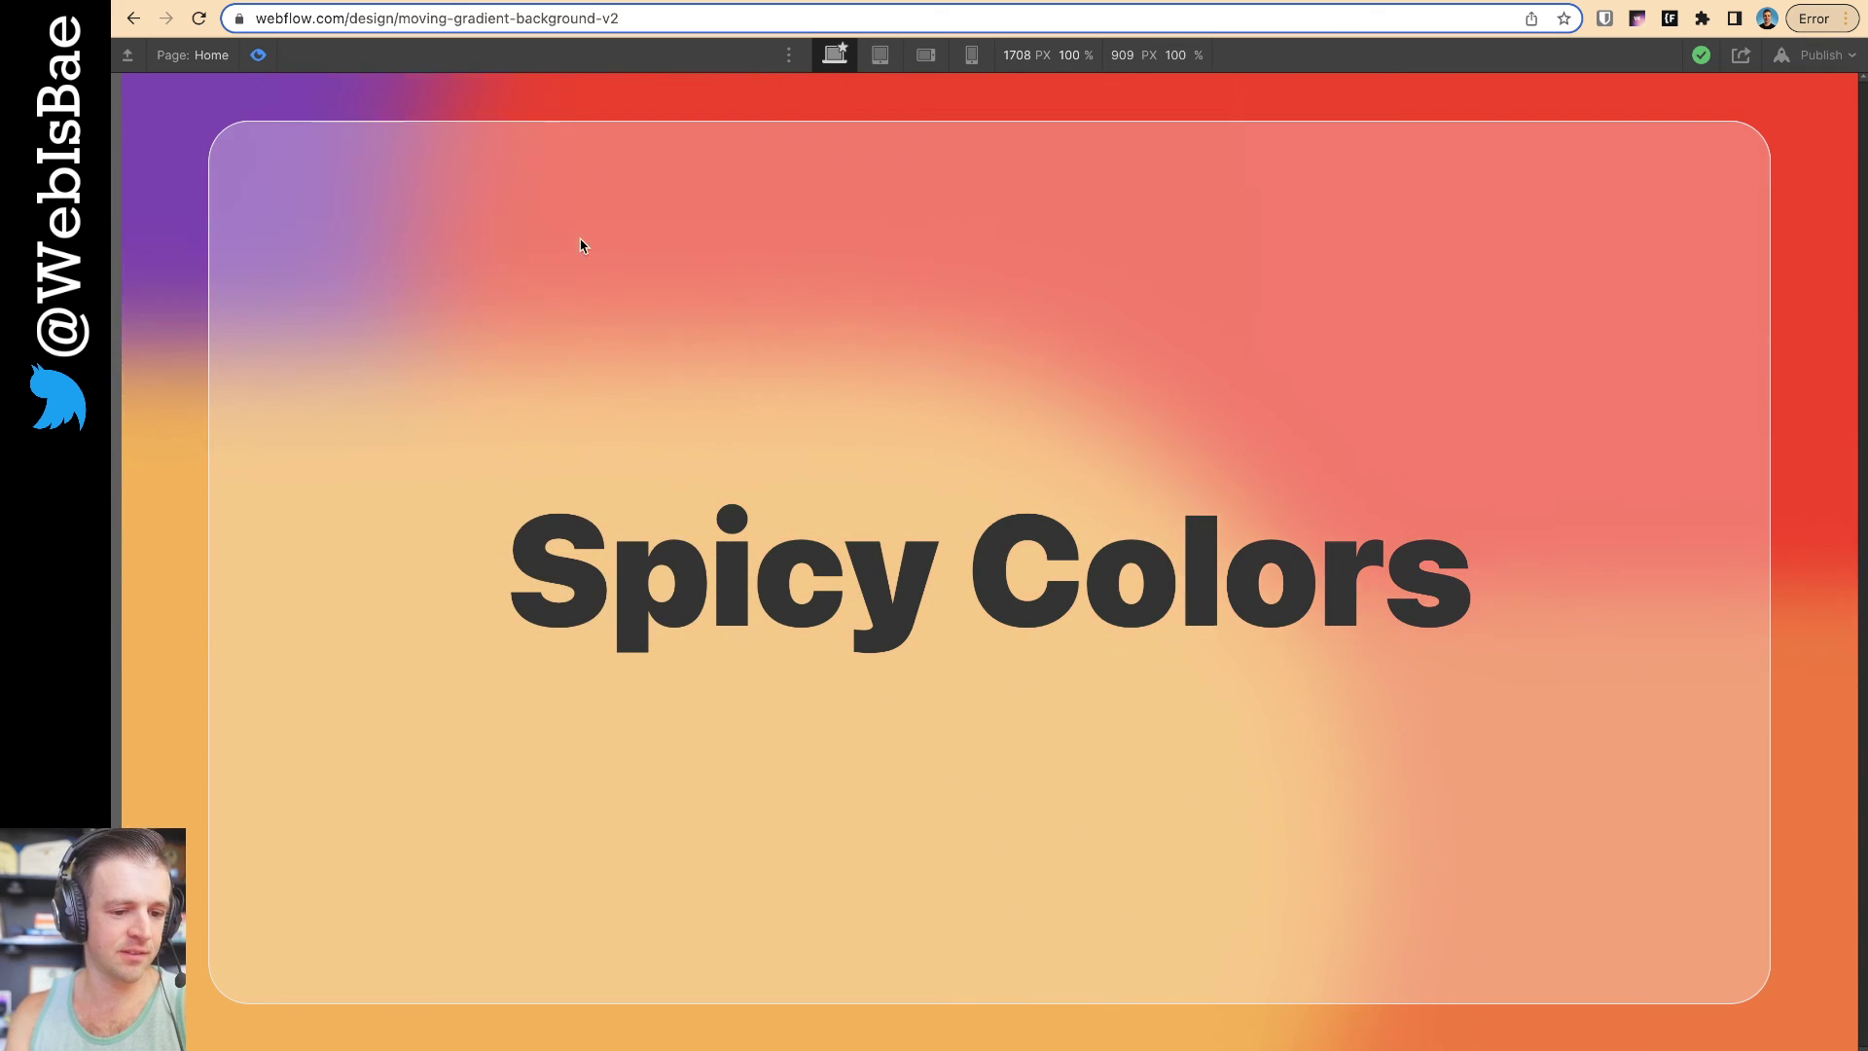
{"action": "left_click", "coordinate": [258, 54]}
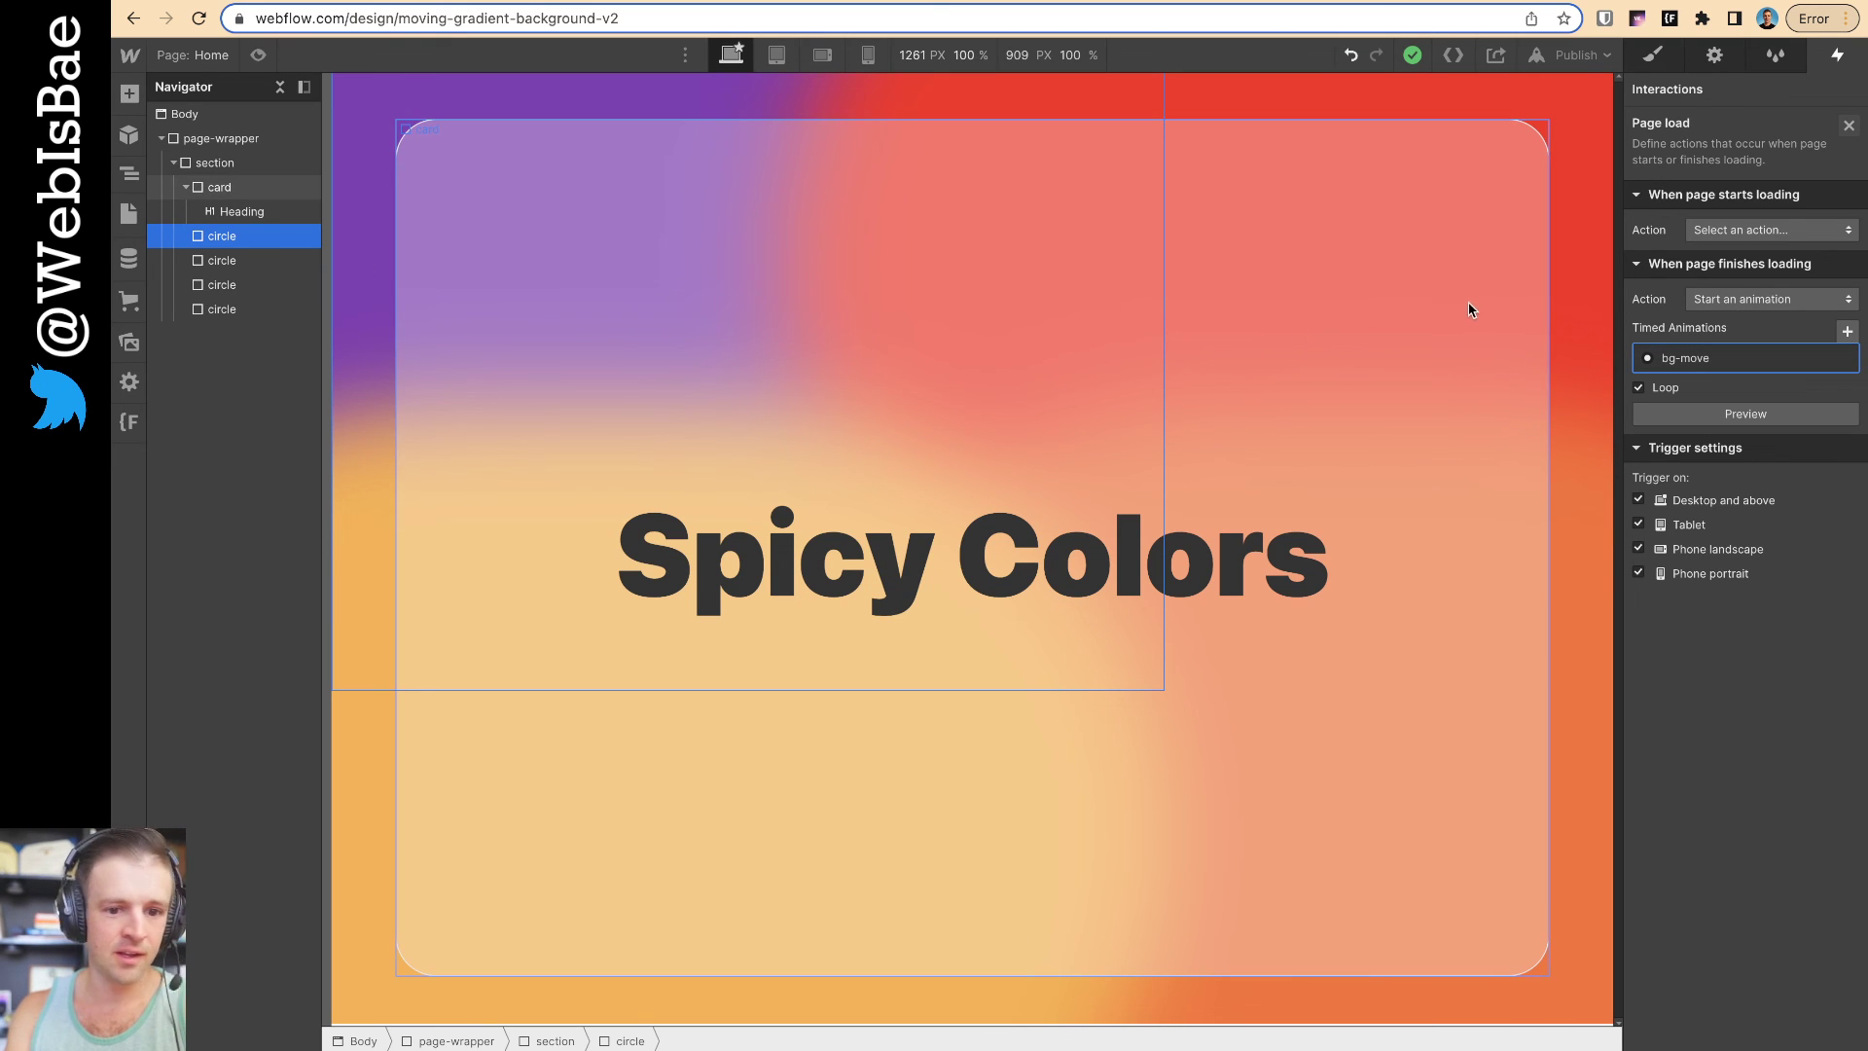
Switch to the Notion page and strike through the agenda items Webflow Project Setup and Webflow Interaction
{"action": "key", "text": "ctrl+Tab"}
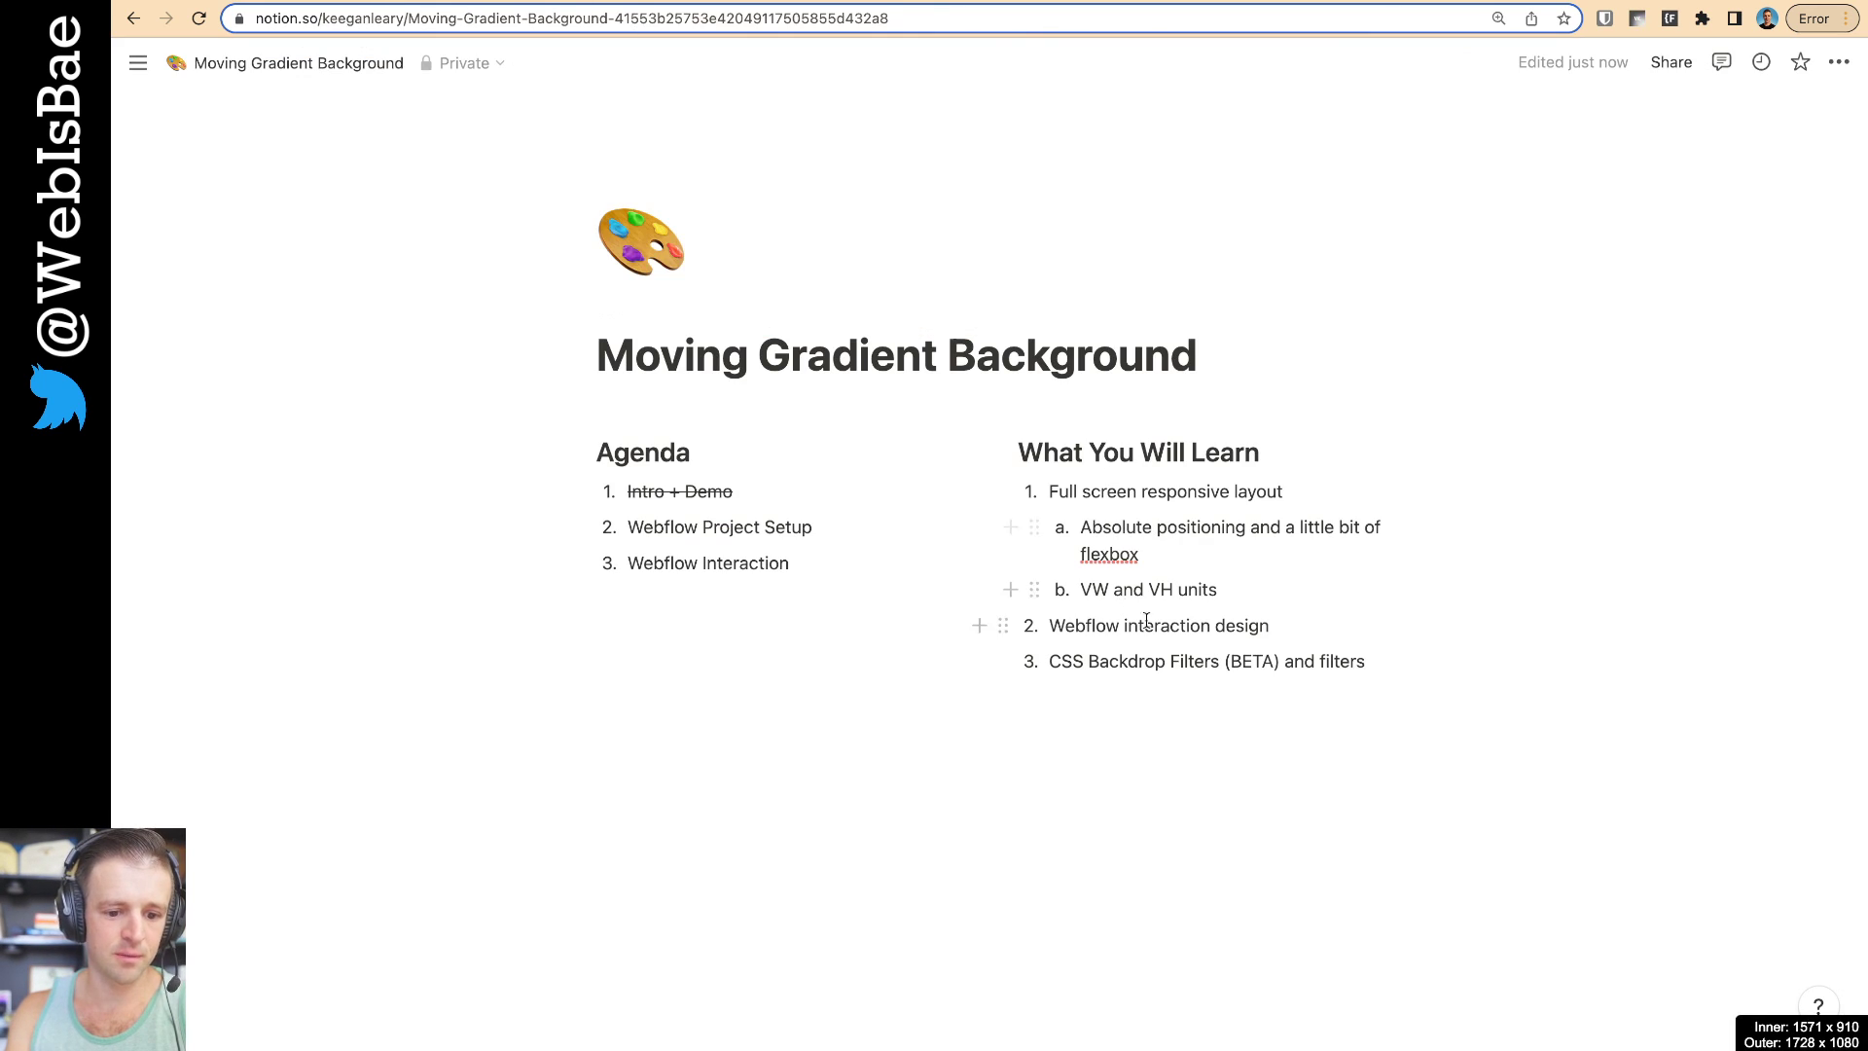
{"action": "left_click_drag", "start_coordinate": [1370, 662], "coordinate": [930, 492]}
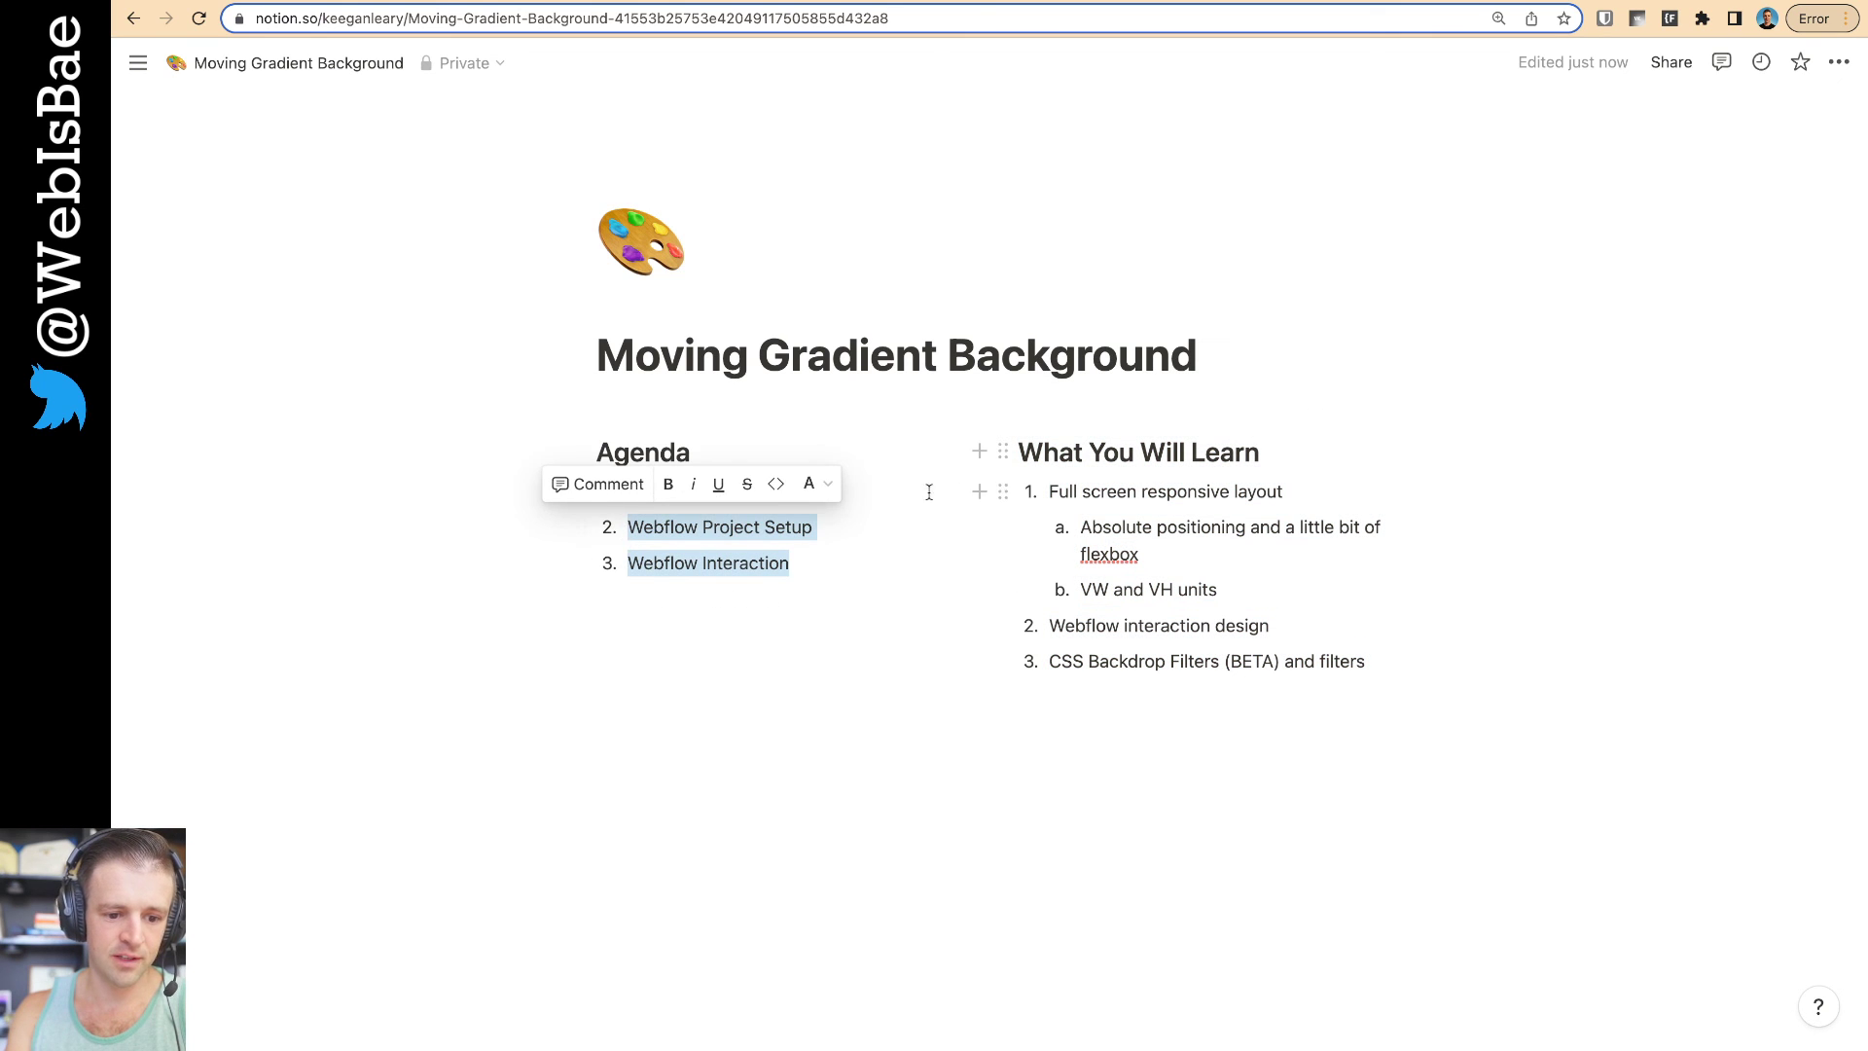
{"action": "left_click", "coordinate": [746, 490]}
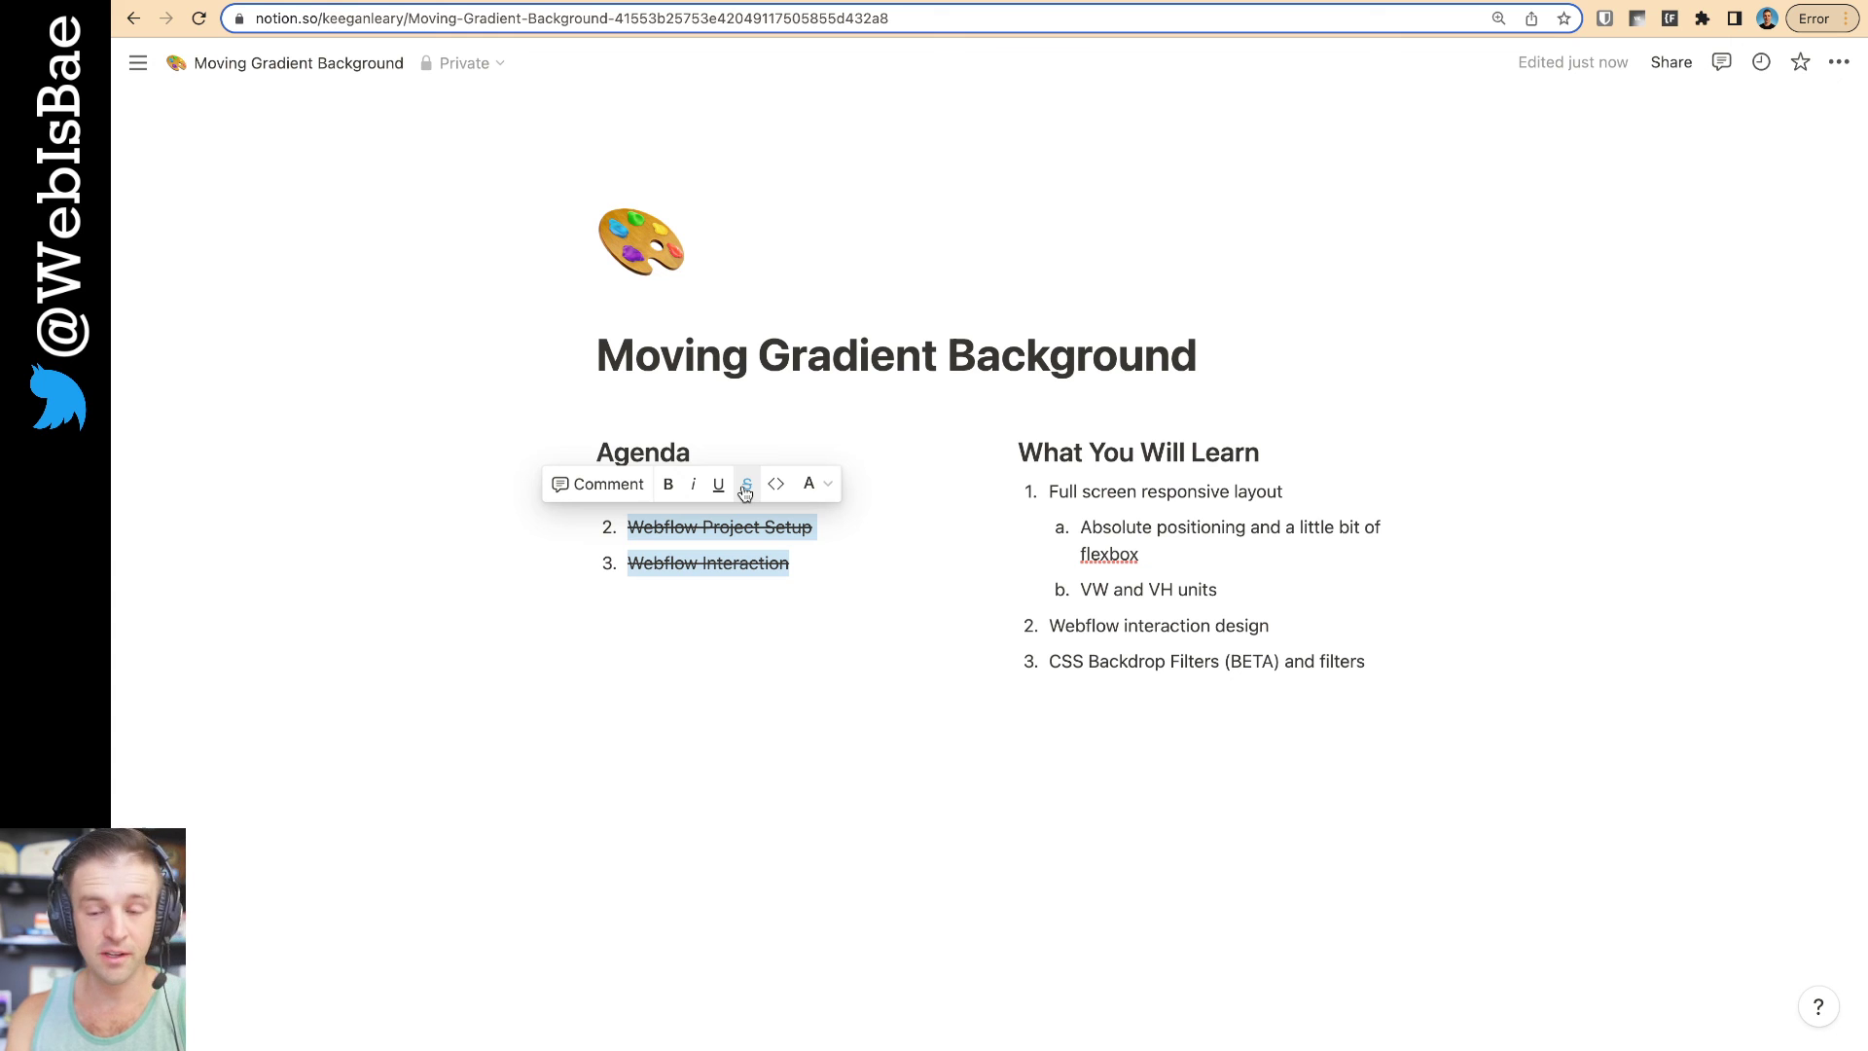